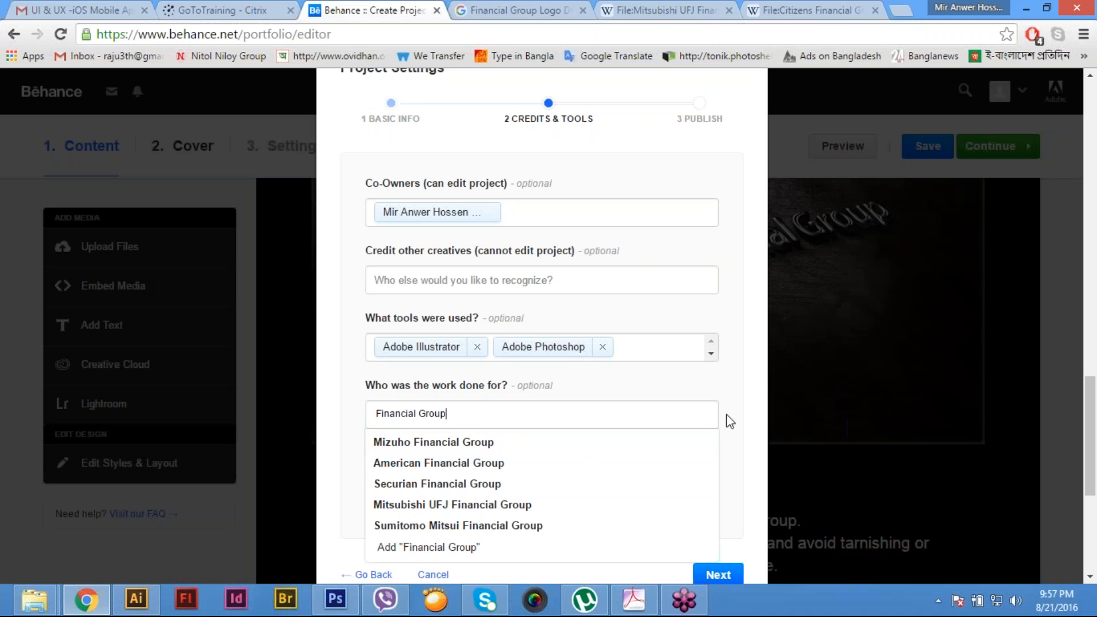
- Publish the project with its current credits and licence settings, and dismiss the portfolio and promotion pop-ups
left_click(742, 414)
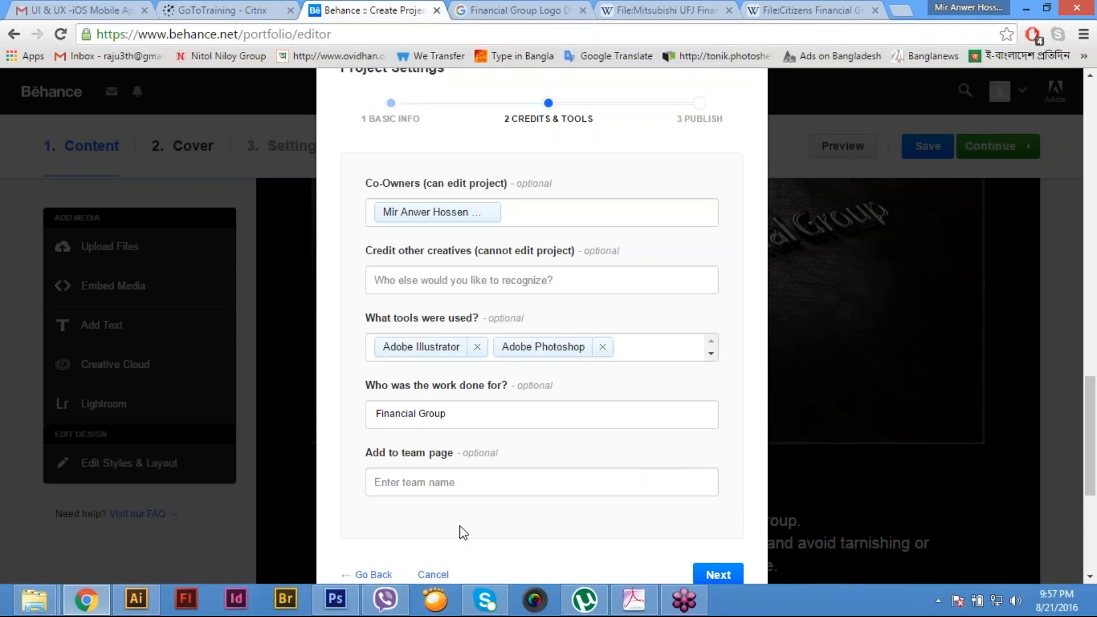
scroll(608, 461, "down", 2)
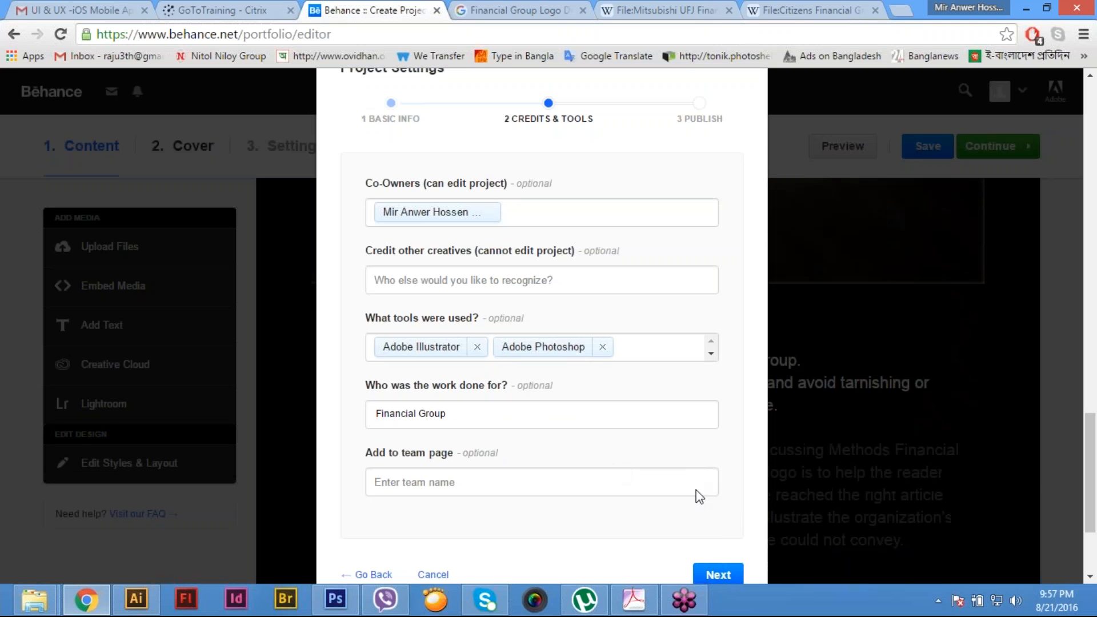
left_click(718, 575)
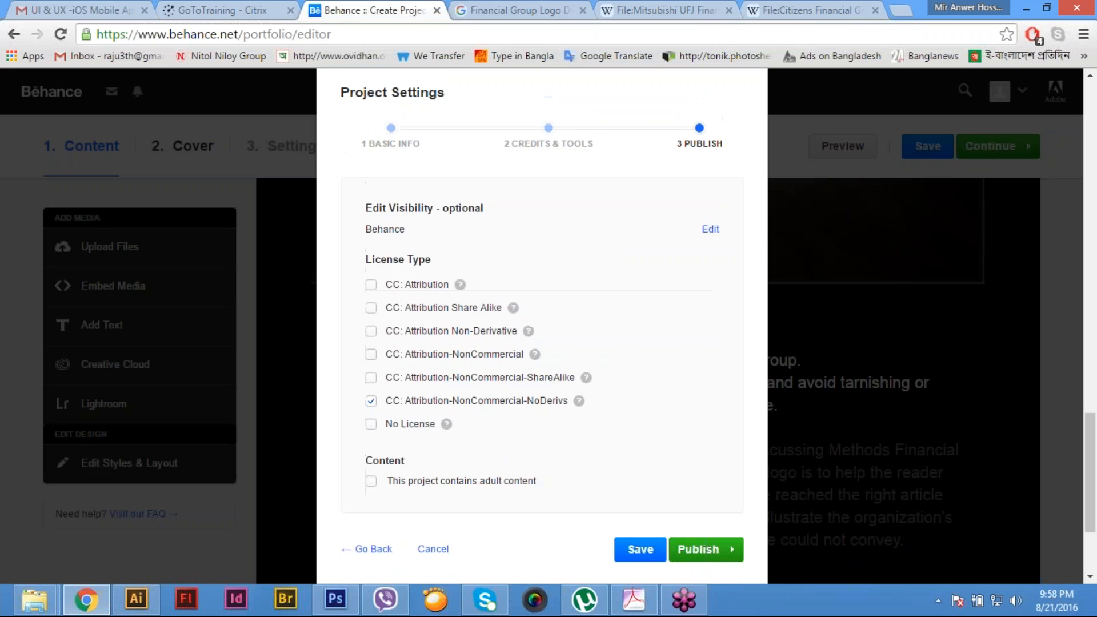
left_click(714, 556)
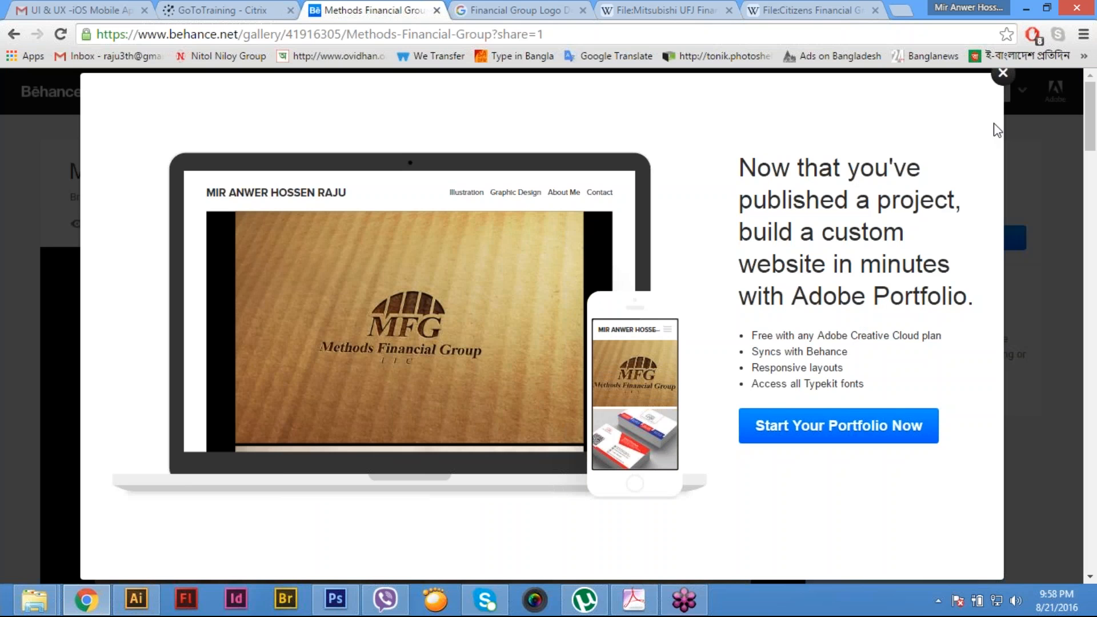
left_click(1003, 74)
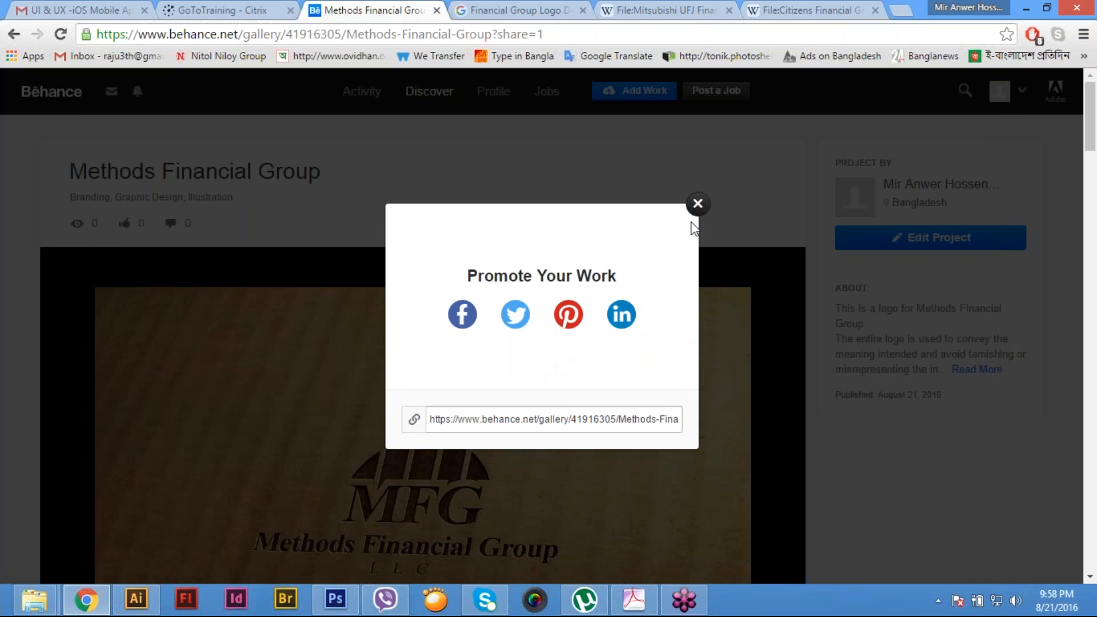
left_click(698, 203)
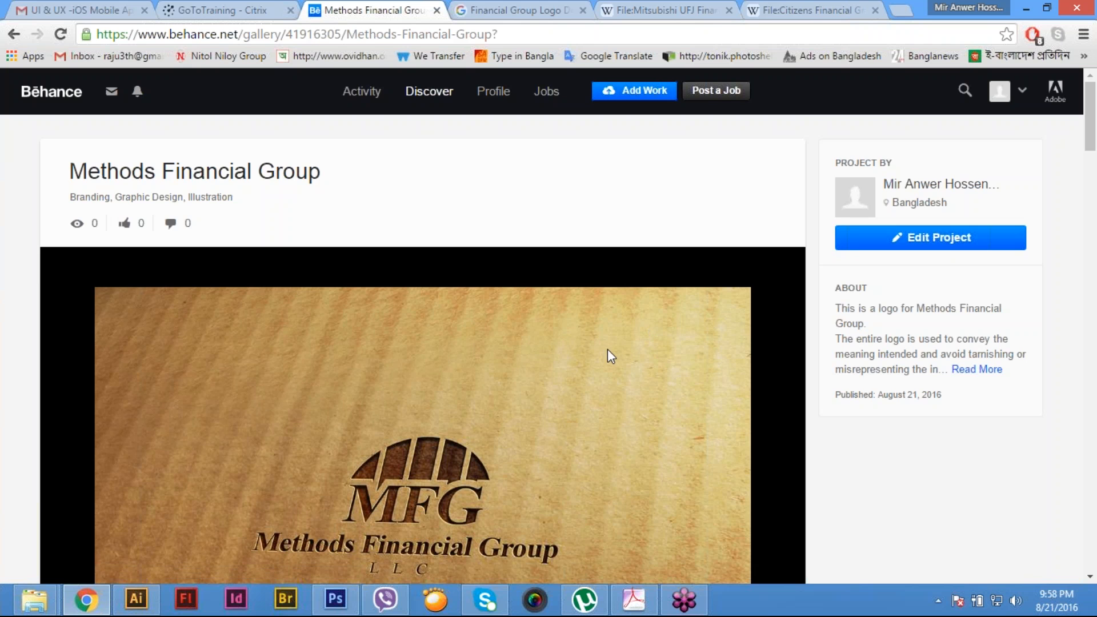
- Review the published Methods Financial Group project from its cover image down to the comments, and open the profile page
scroll(608, 350, "down", 12)
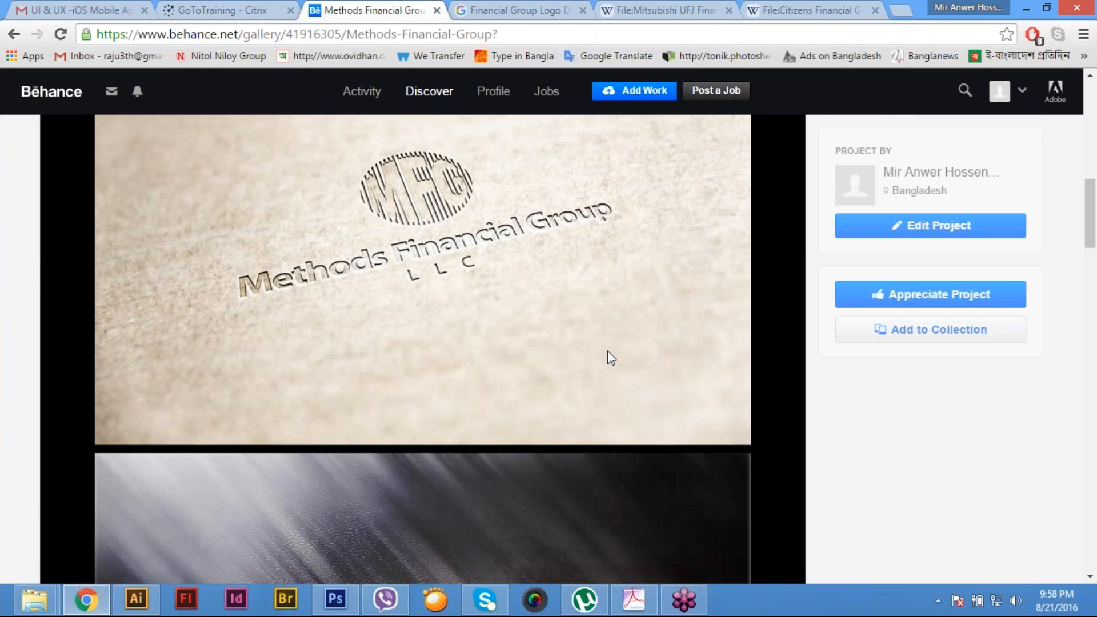
scroll(608, 351, "down", 15)
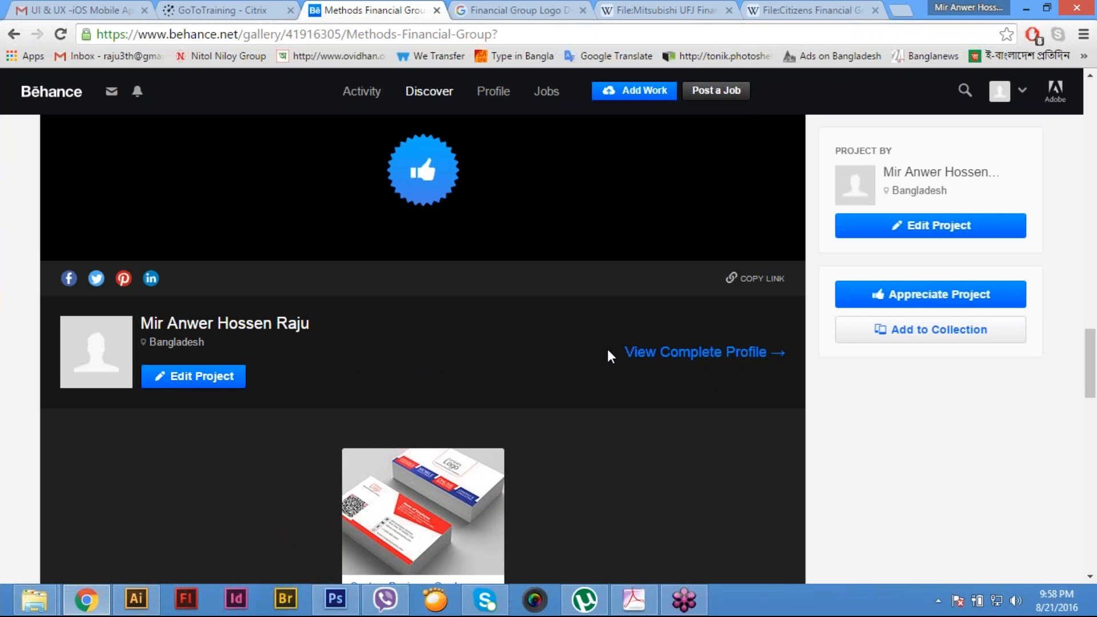
scroll(608, 349, "up", 20)
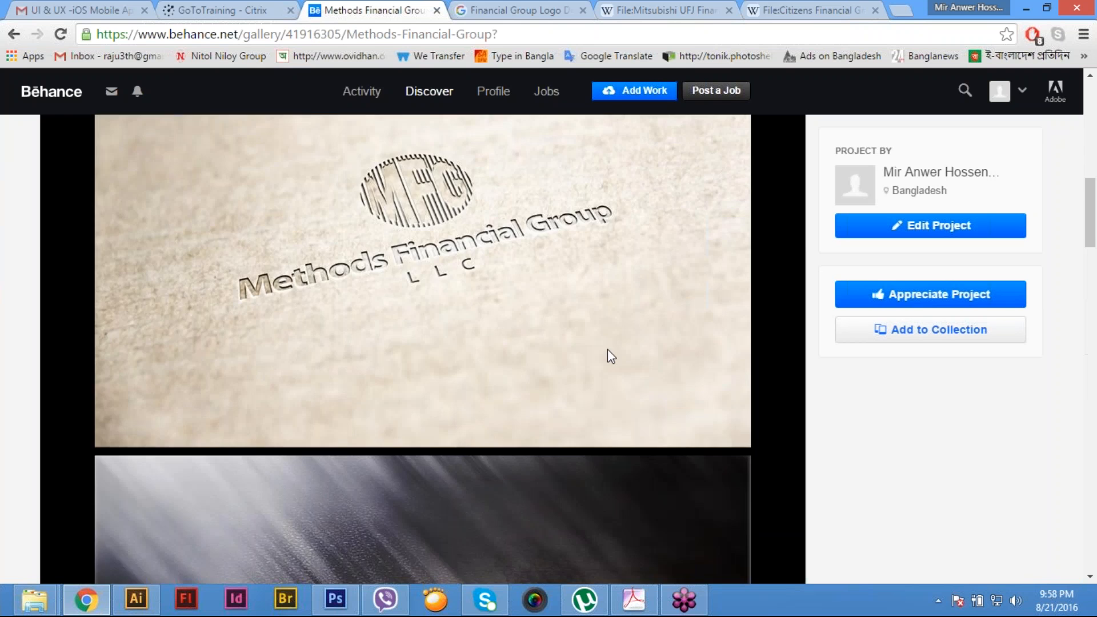
scroll(611, 355, "up", 6)
scroll(608, 350, "down", 20)
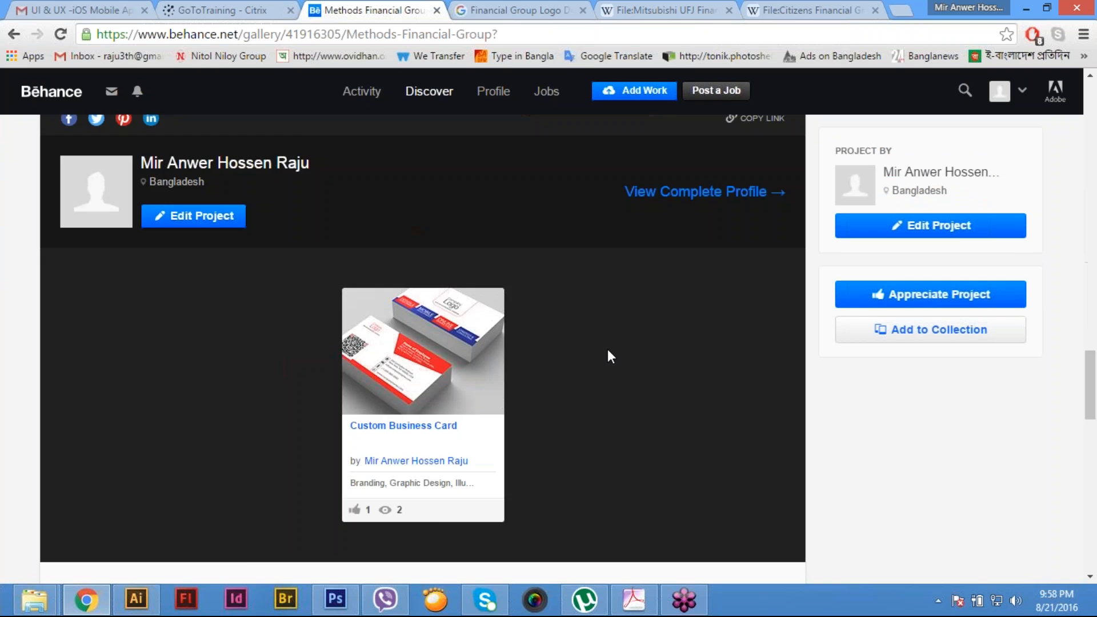
scroll(608, 350, "up", 8)
scroll(423, 349, "up", 10)
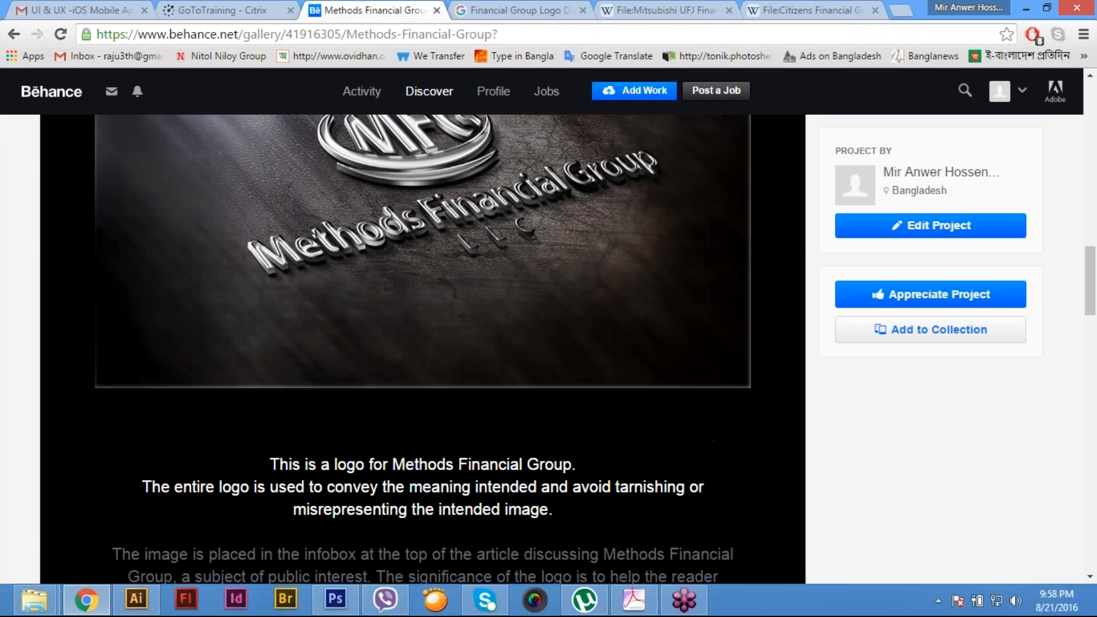
scroll(853, 286, "up", 10)
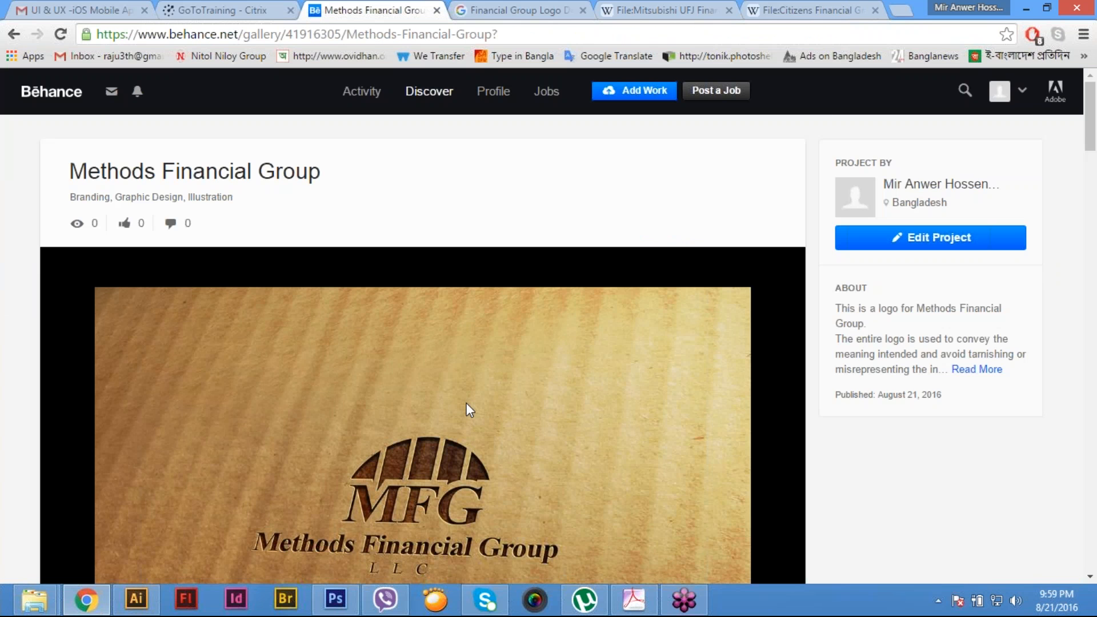
scroll(468, 410, "down", 20)
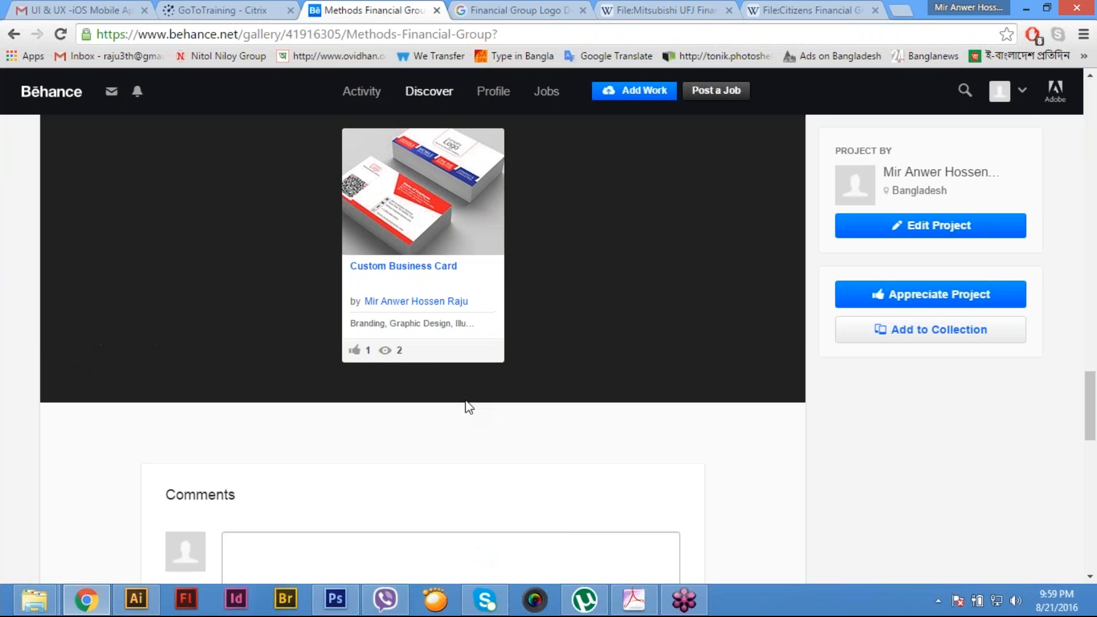
scroll(467, 406, "up", 15)
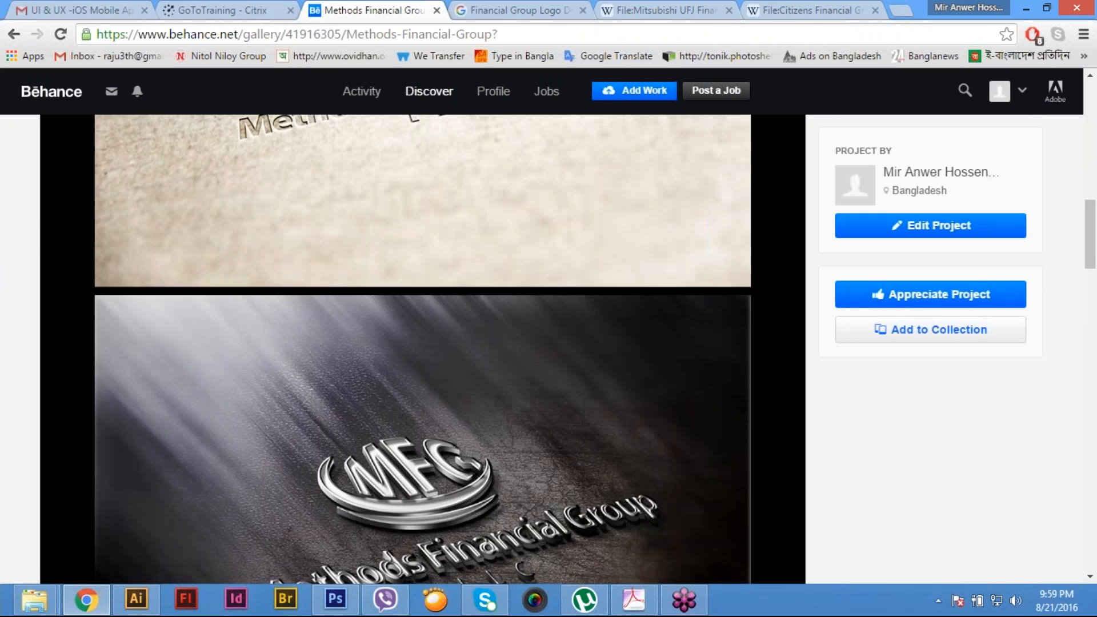
scroll(467, 406, "up", 5)
mouse_move(501, 90)
left_click(517, 132)
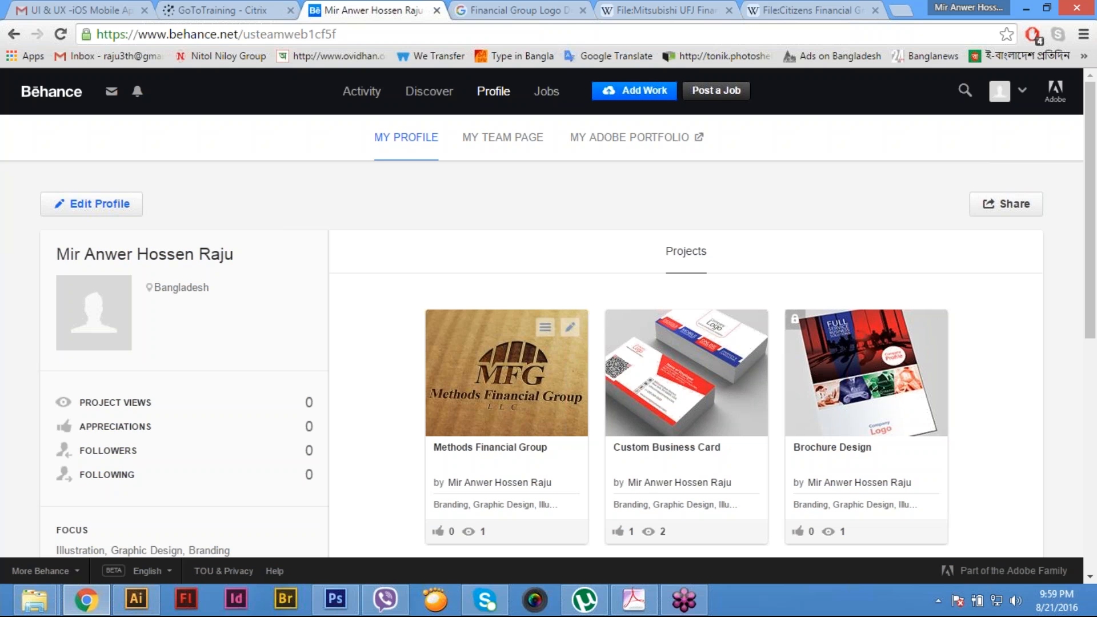
- Switch to File Explorer and open the Main File folder inside Asset in the other Mock Up File window
mouse_move(34, 600)
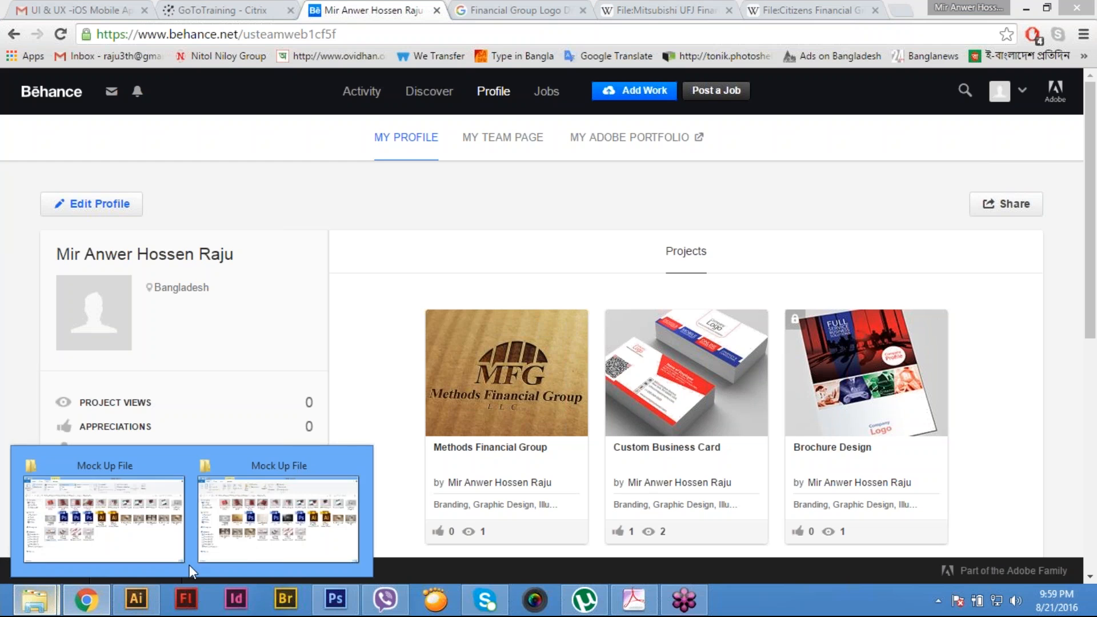
left_click(224, 542)
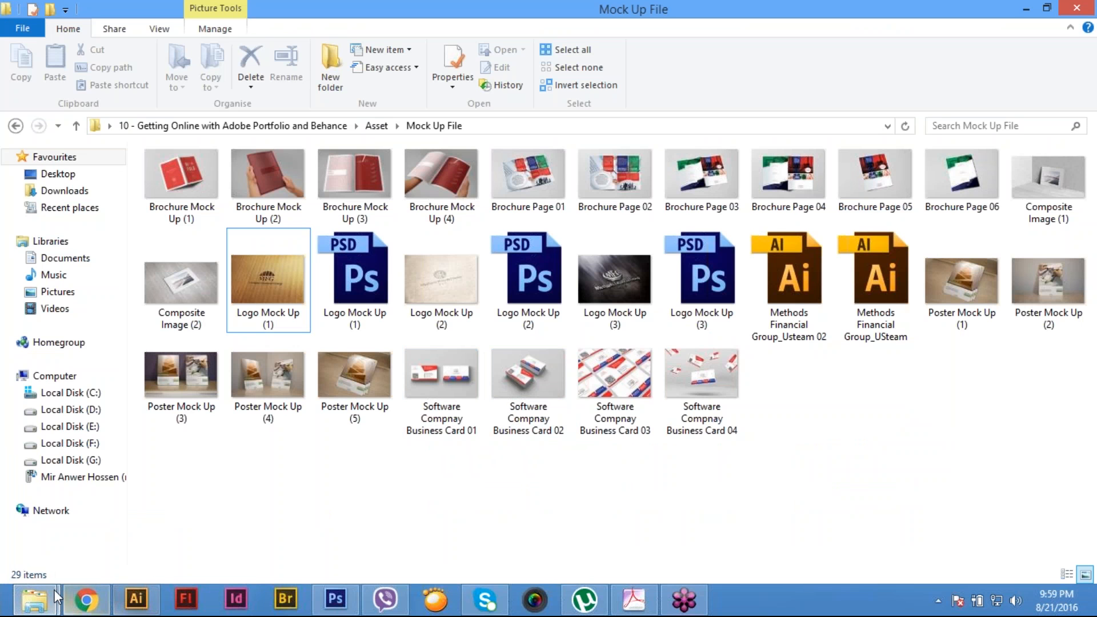
mouse_move(34, 599)
left_click(162, 543)
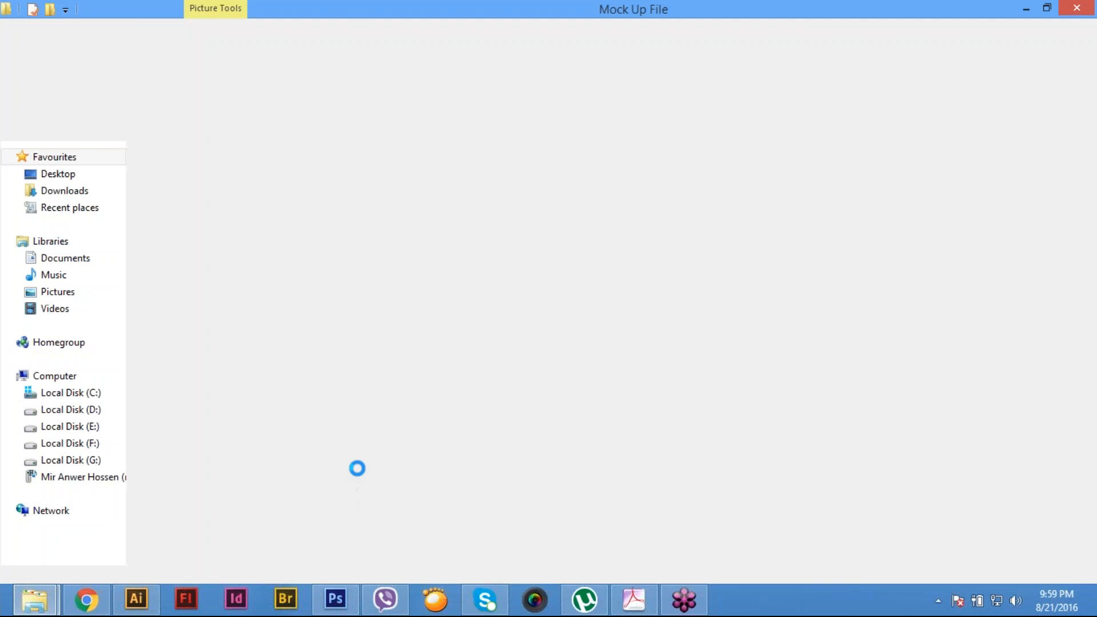
left_click(375, 127)
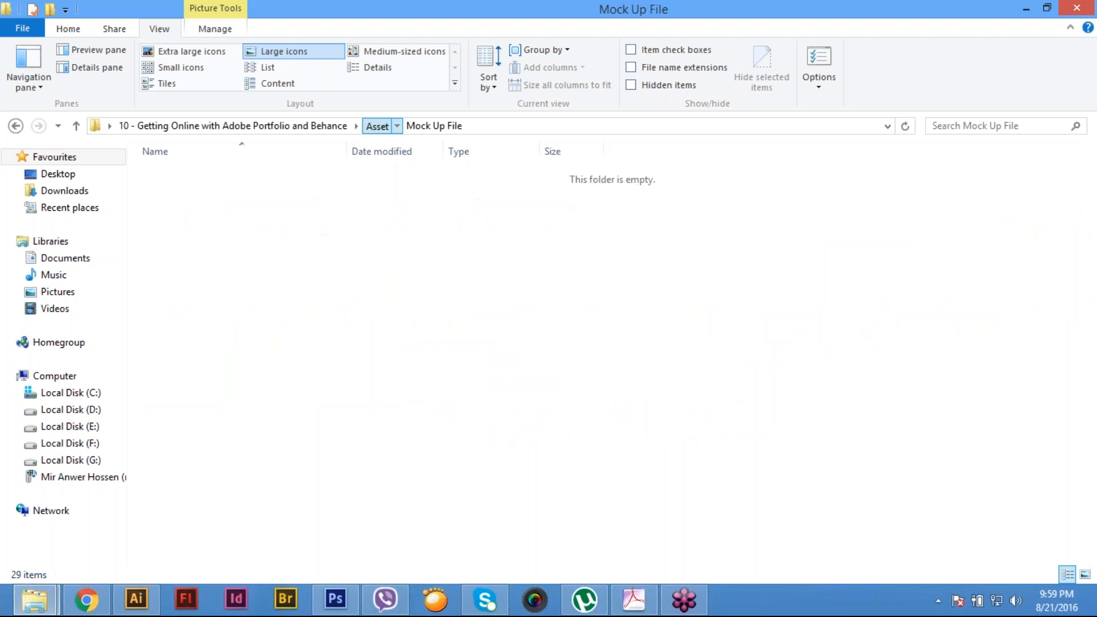
double_click(188, 180)
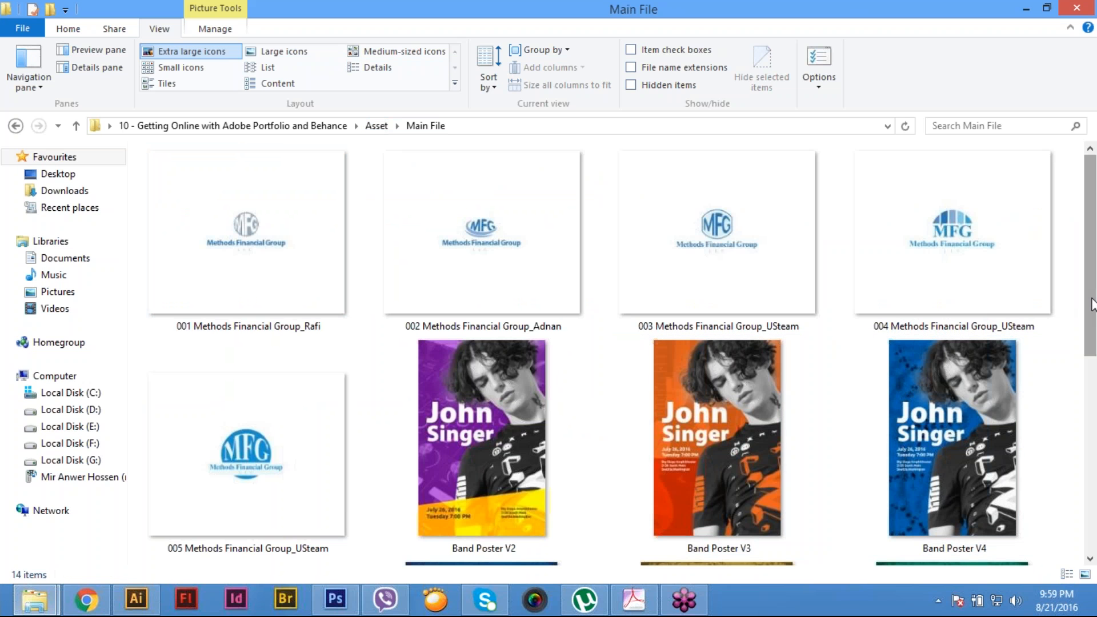
- Look through the designs in the Main File folder and select the US Software Magazine Ad-01 image
scroll(1091, 343, "down", 1)
scroll(1092, 366, "down", 4)
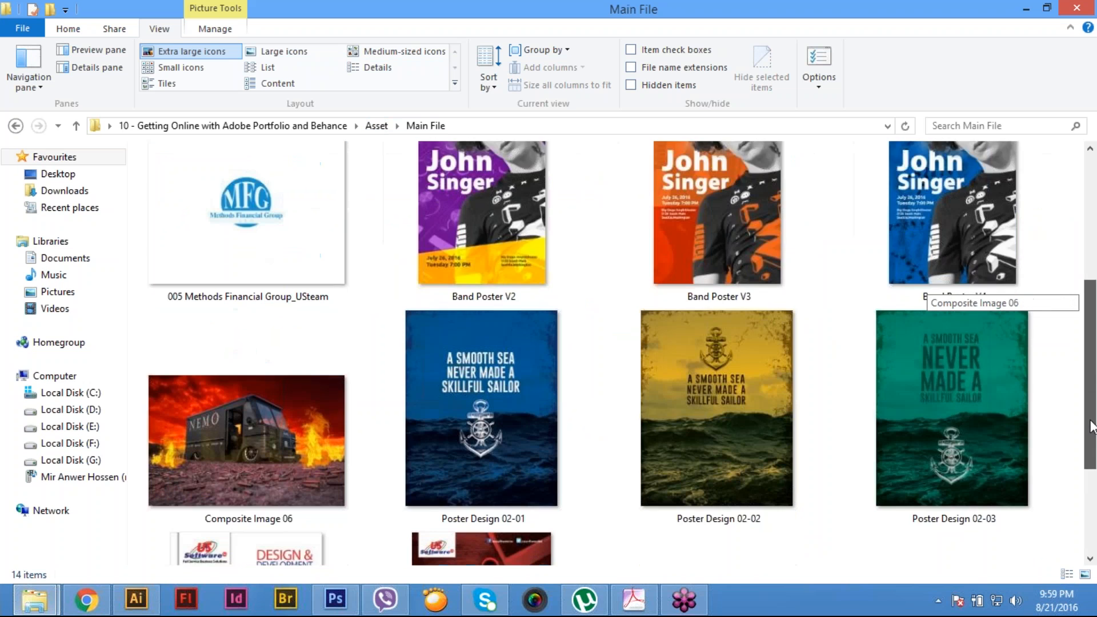
scroll(1088, 474, "down", 2)
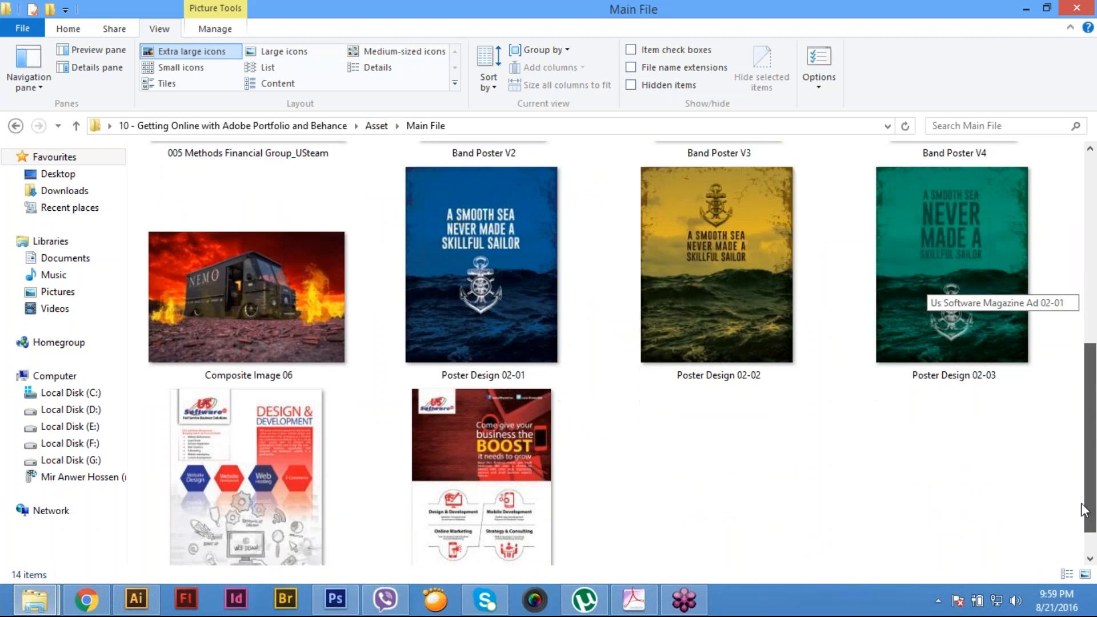
left_click(503, 481)
left_click(261, 492)
left_click(505, 476)
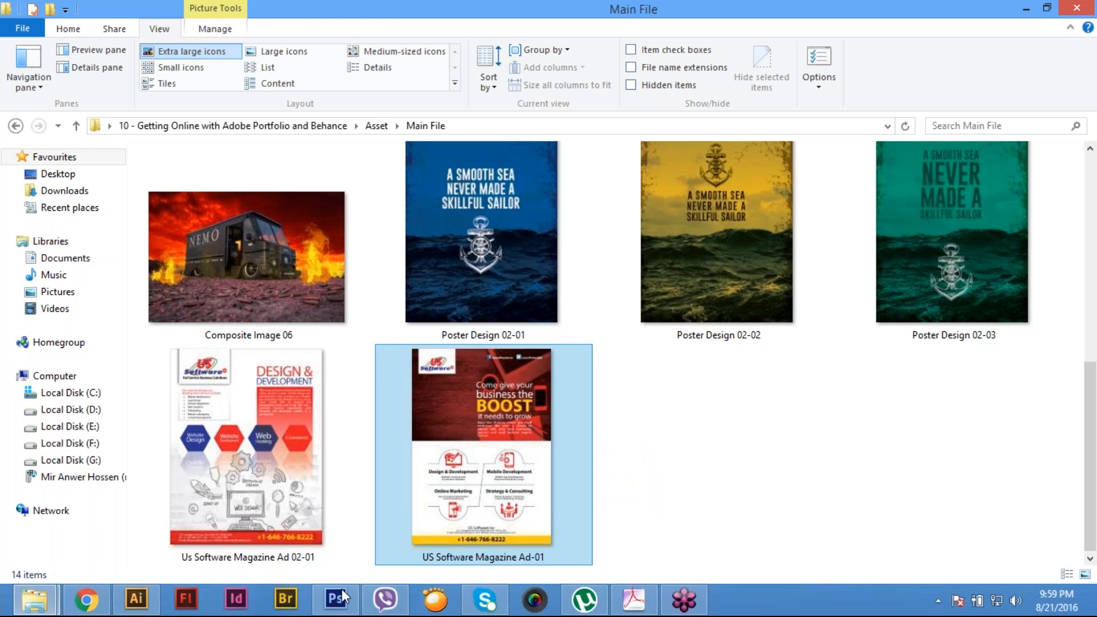
- Return to the Mock Up File folder window and preview the Poster Mock Up (1) and Poster Mock Up (2) images
mouse_move(337, 609)
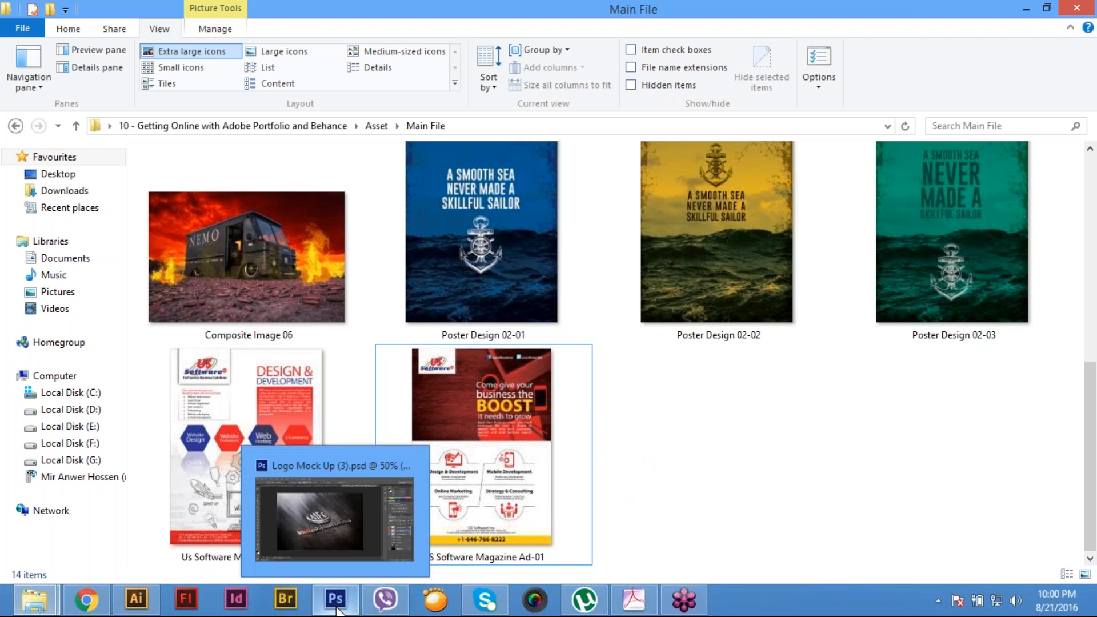
mouse_move(34, 600)
left_click(284, 547)
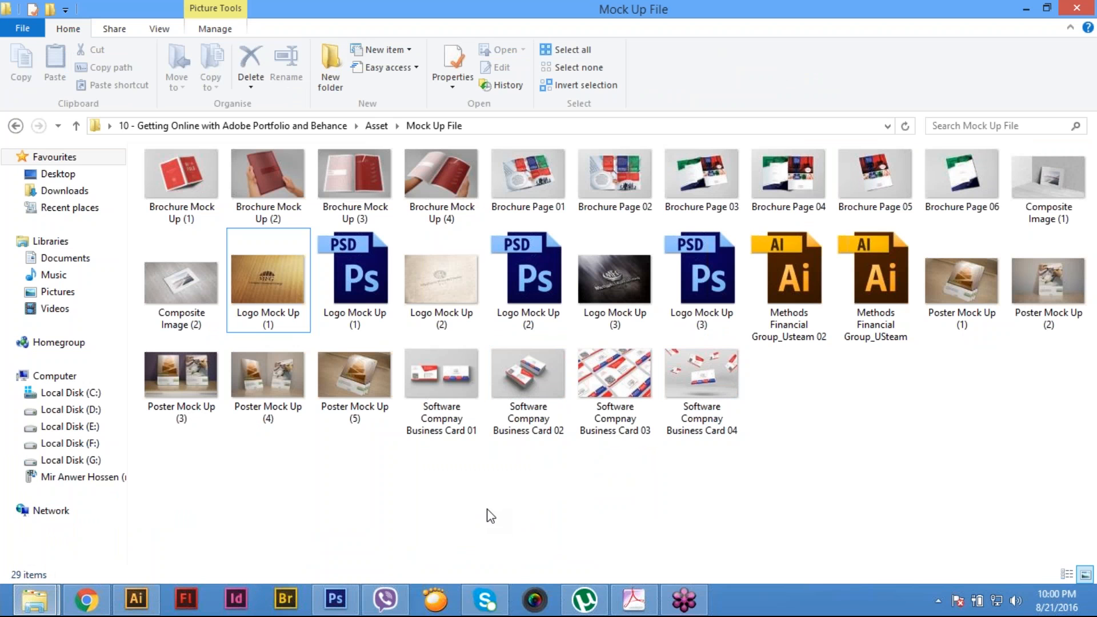
left_click(982, 284)
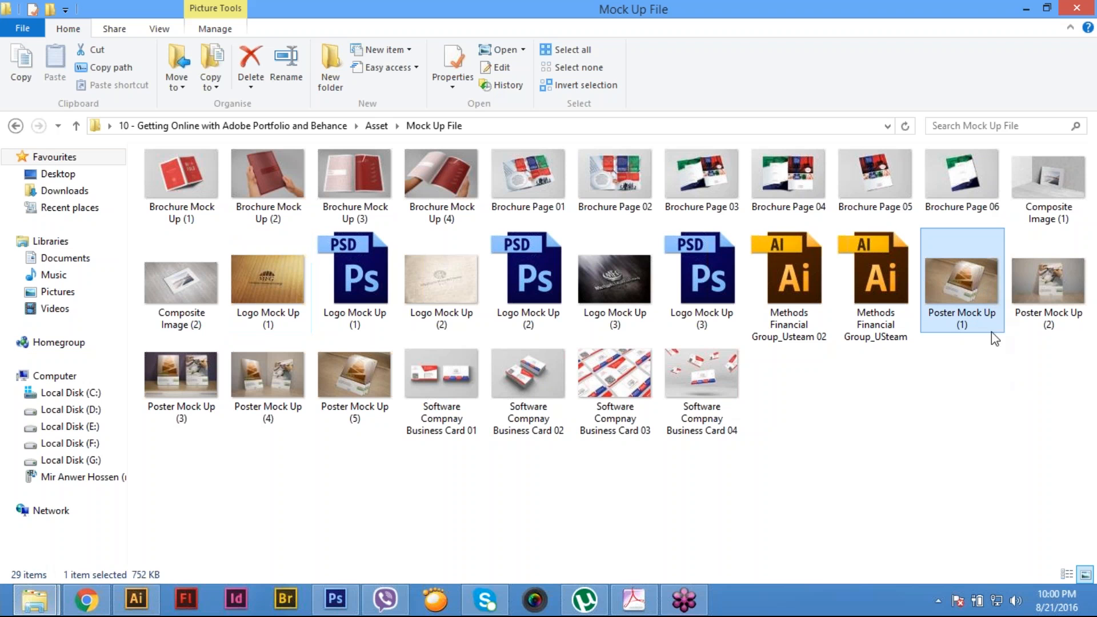
double_click(986, 290)
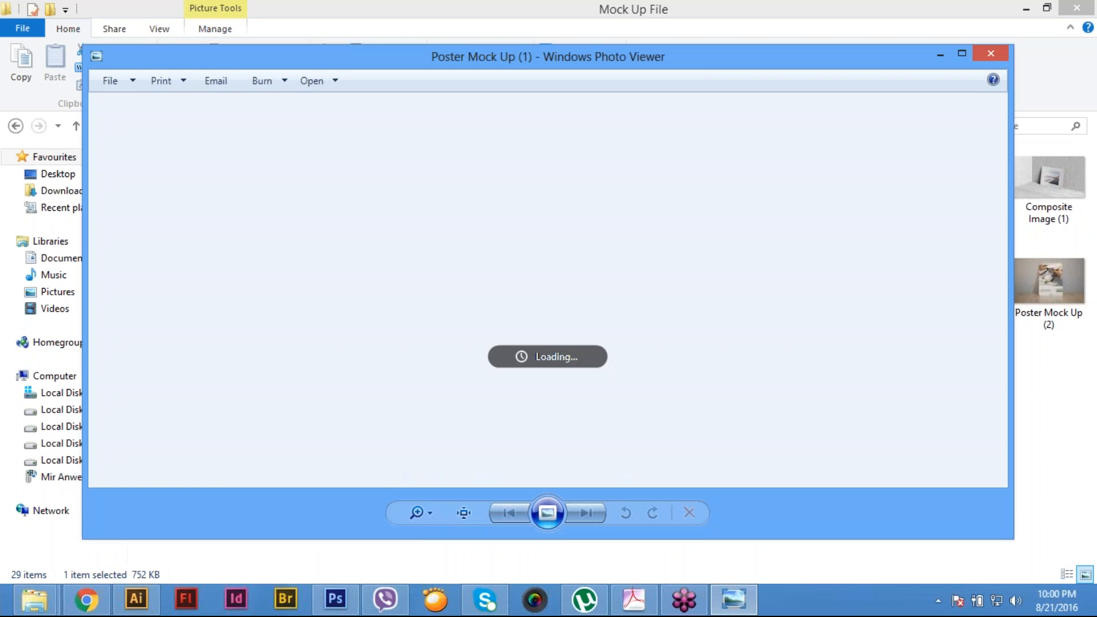
left_click(999, 53)
left_click(1043, 273)
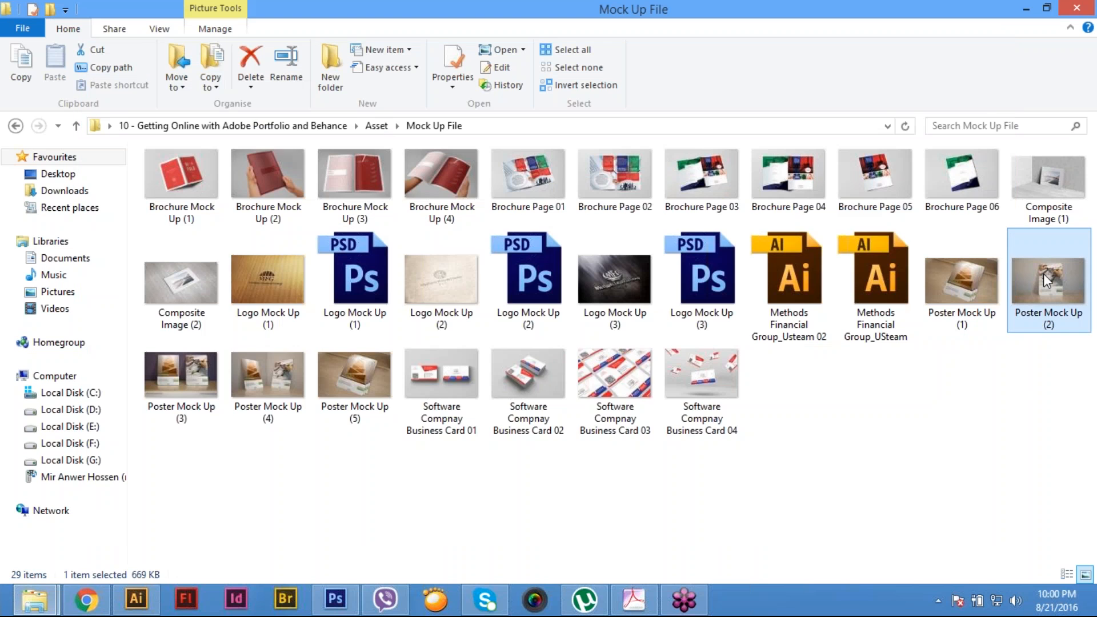
double_click(1043, 273)
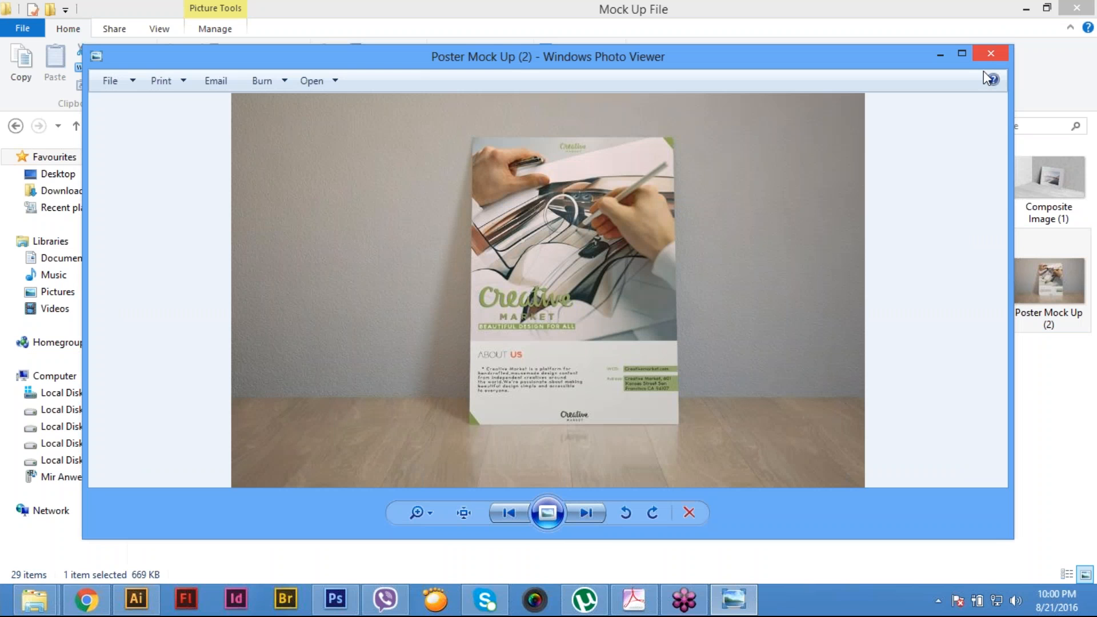
left_click(992, 53)
- Select the Poster Mock Up (2), (3), (4) and (5) images together
left_click(823, 434)
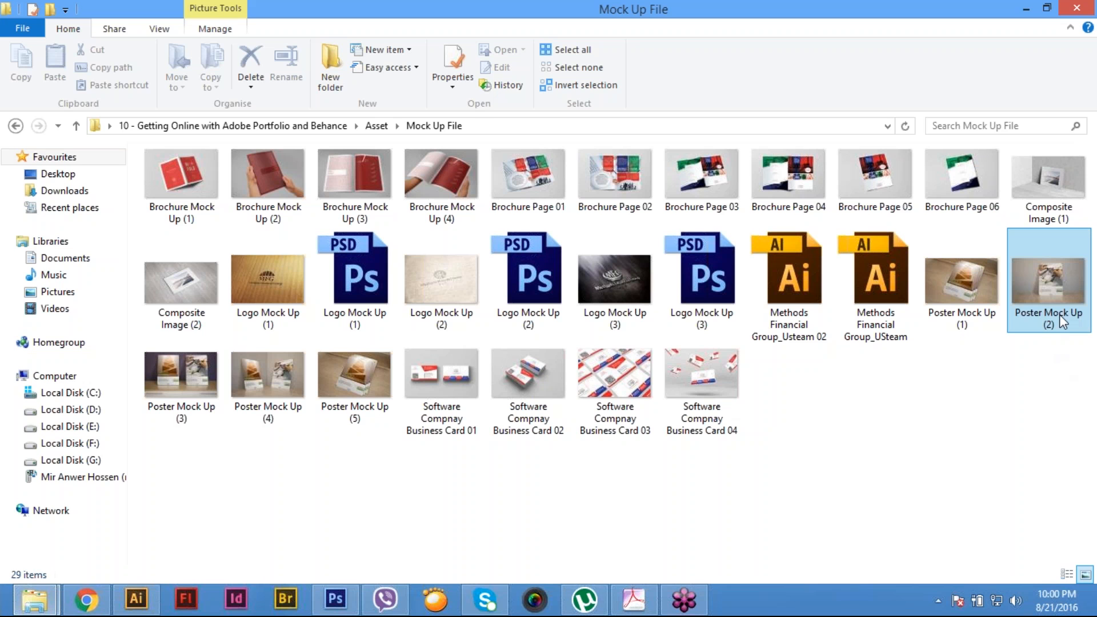
left_click(350, 394)
left_click(277, 391, "ctrl")
left_click(375, 407, "ctrl")
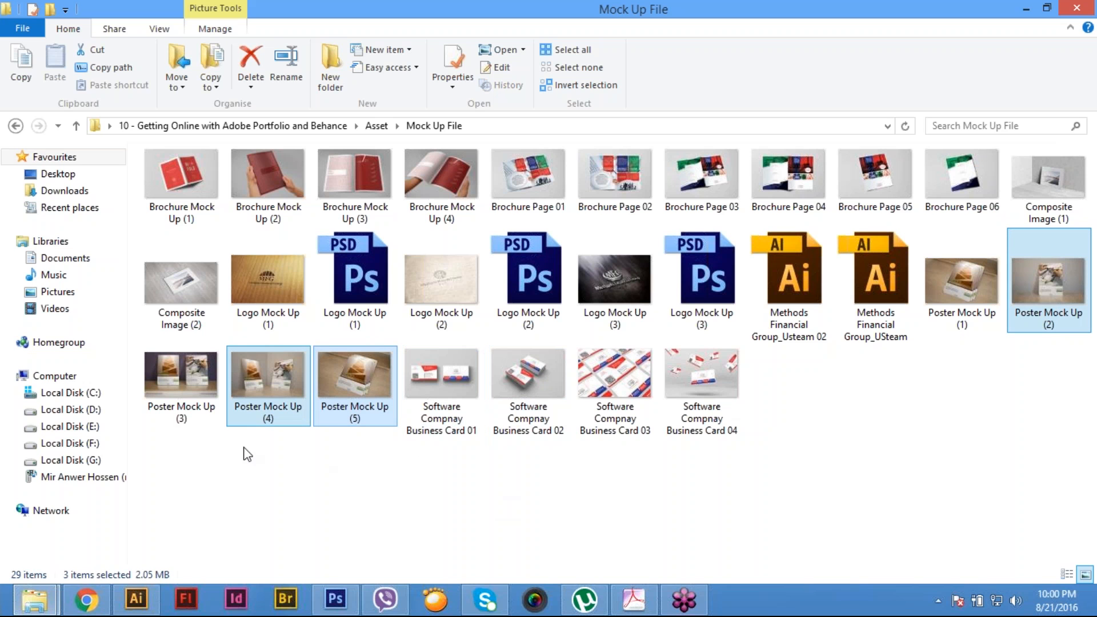
left_click(821, 412)
left_click(1033, 298)
left_click(201, 372, "ctrl")
left_click(266, 389, "ctrl")
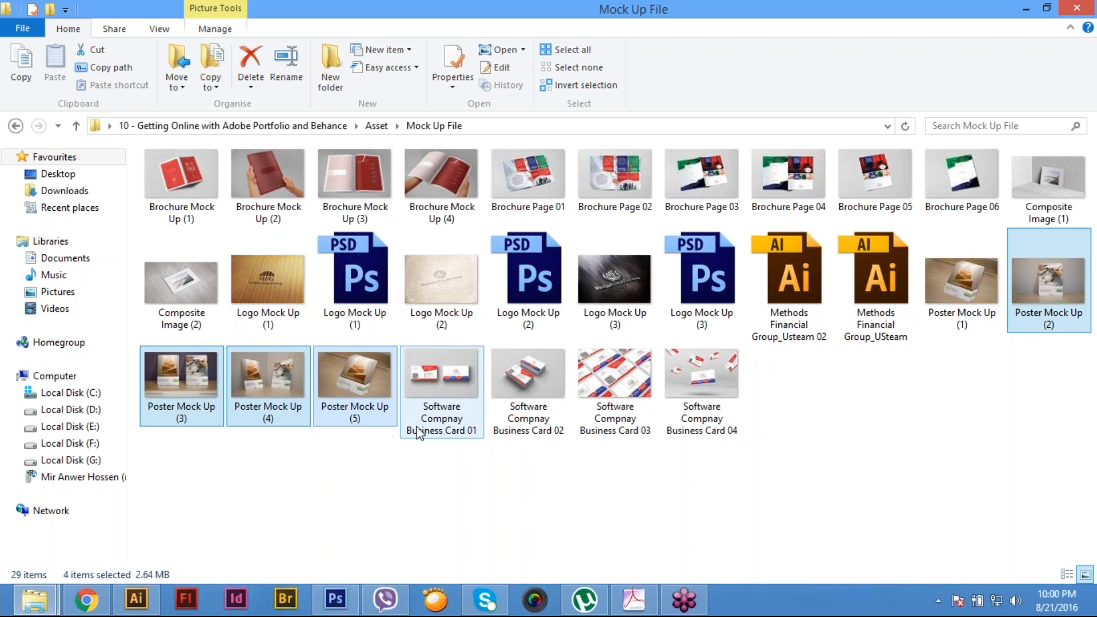
- Preview the Poster Mock Up (5) and Poster Mock Up (1) images in turn, closing each preview
left_click(372, 399)
double_click(389, 395)
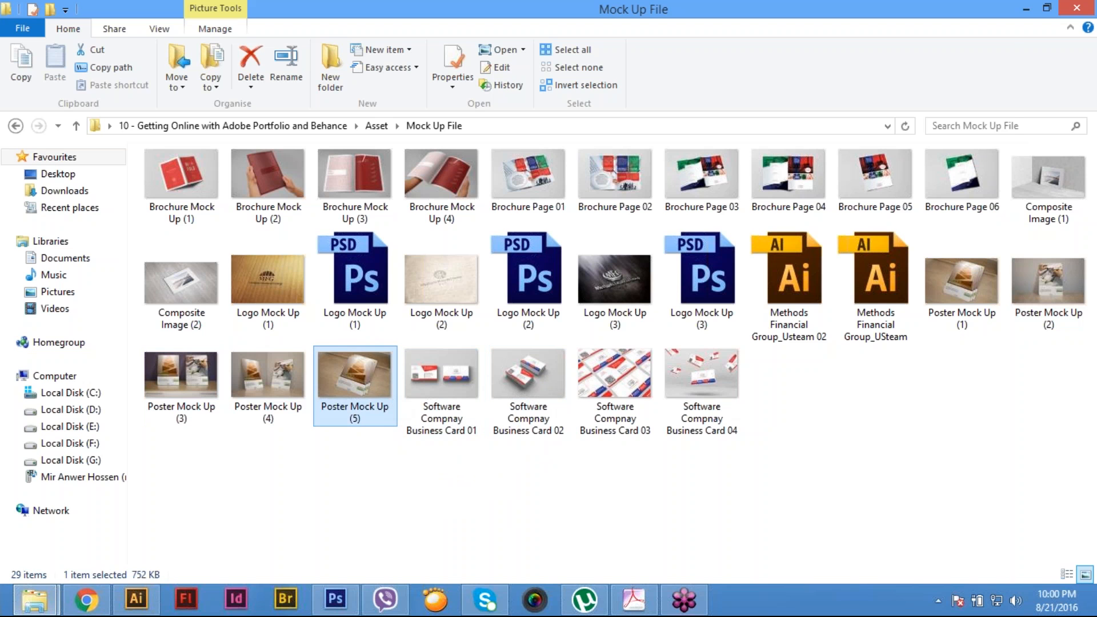
left_click(991, 54)
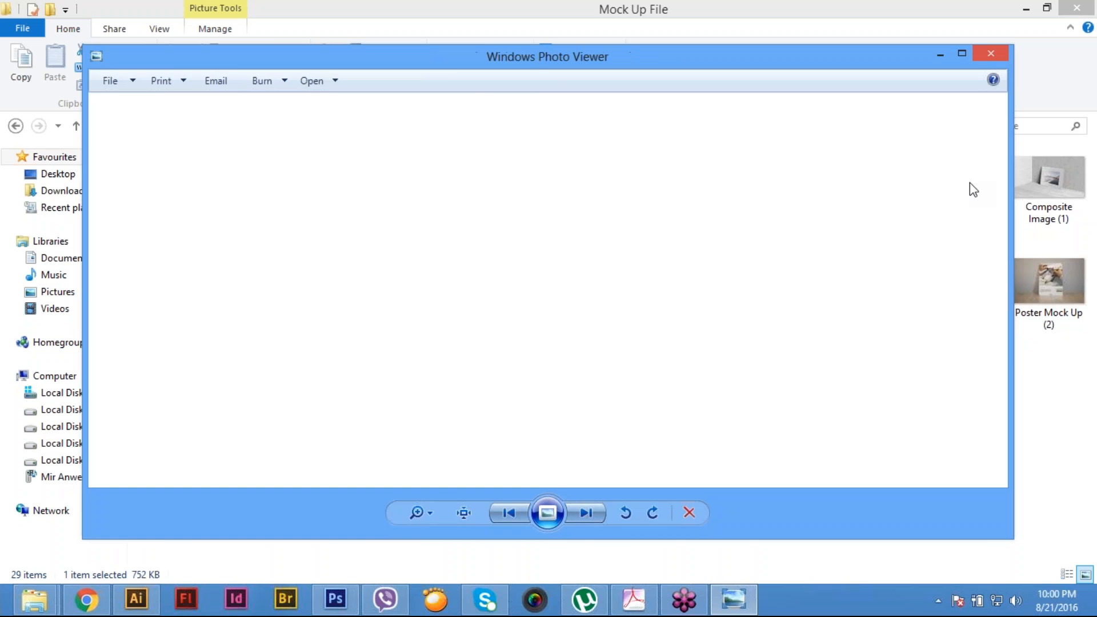
left_click(972, 293)
double_click(972, 293)
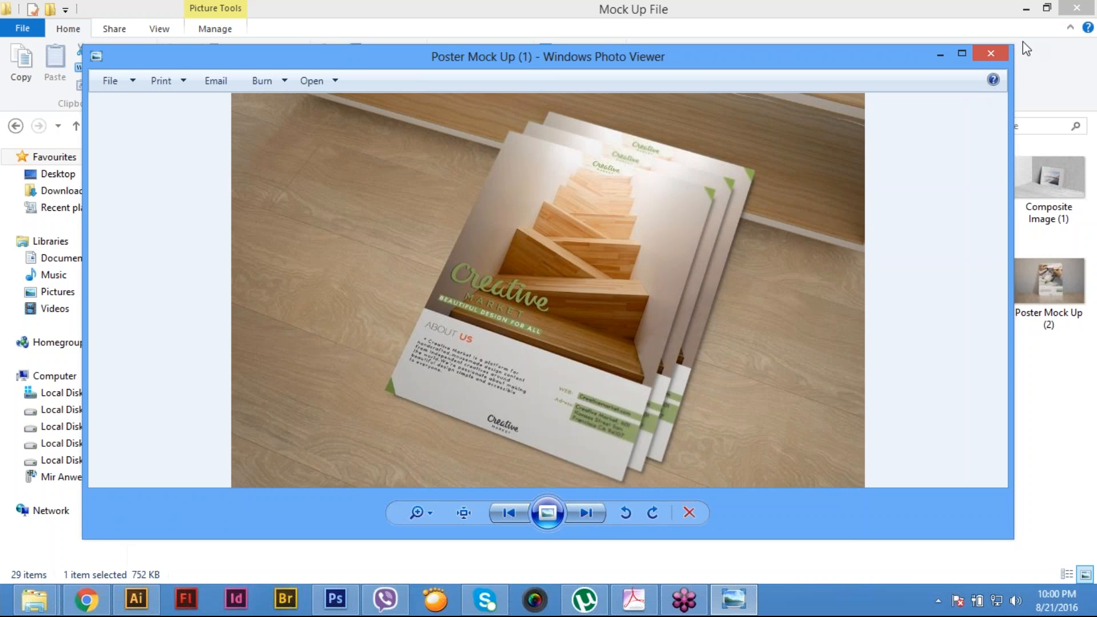
left_click(991, 53)
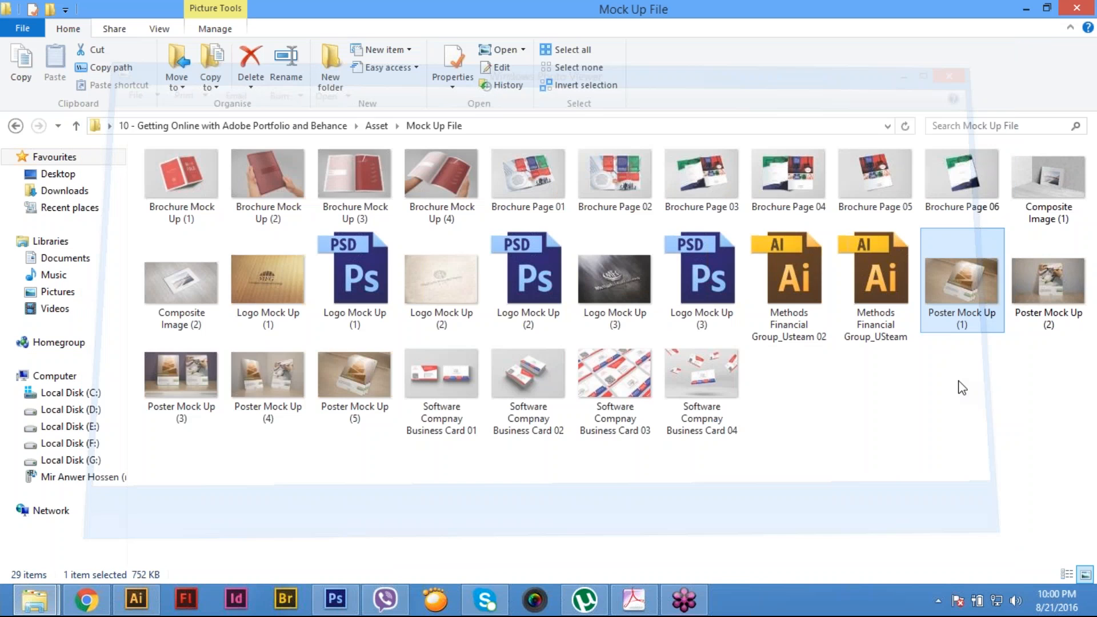
- Preview the Poster Mock Up (2) image and close the preview
left_click(1061, 296)
double_click(1061, 290)
left_click(993, 52)
- Duplicate the Poster Mock Up (2), (3) and (4) images within the Mock Up File folder
left_click(184, 398, "ctrl")
left_click(269, 394, "ctrl")
key("ctrl+c")
left_click(380, 513)
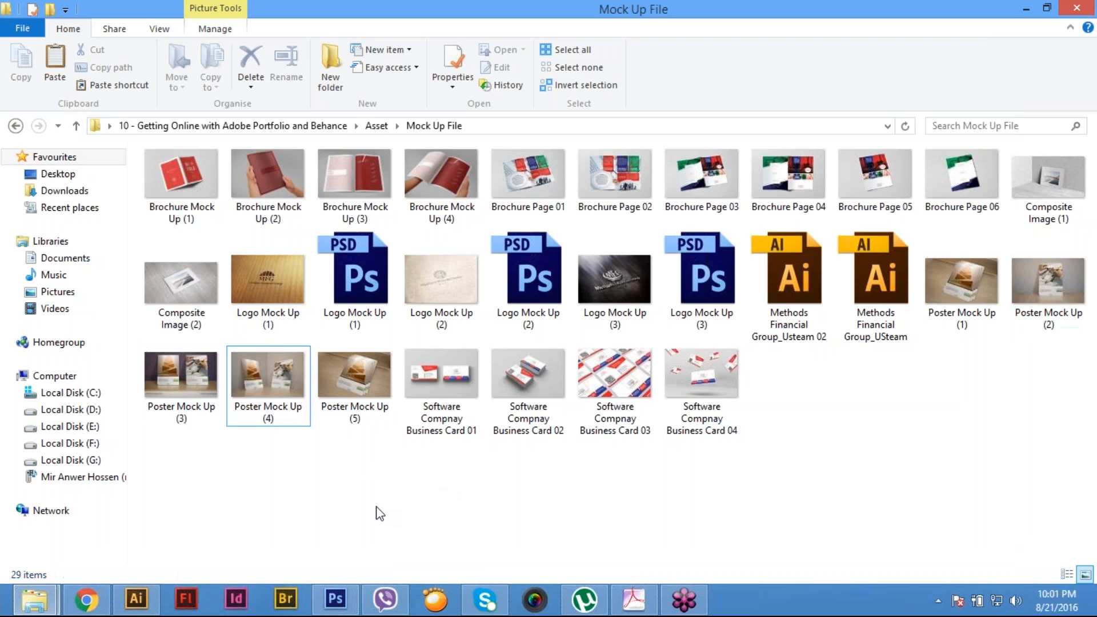
right_click(380, 514)
left_click(441, 393)
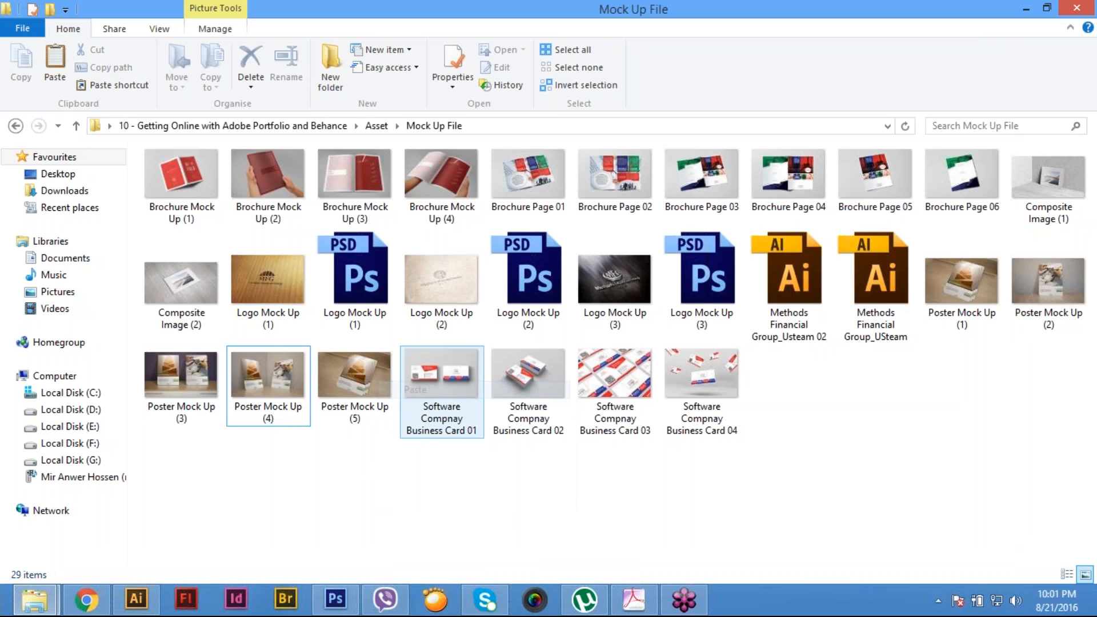
- Batch rename the three copied poster mock-up images as Magazine Ad
key("F2")
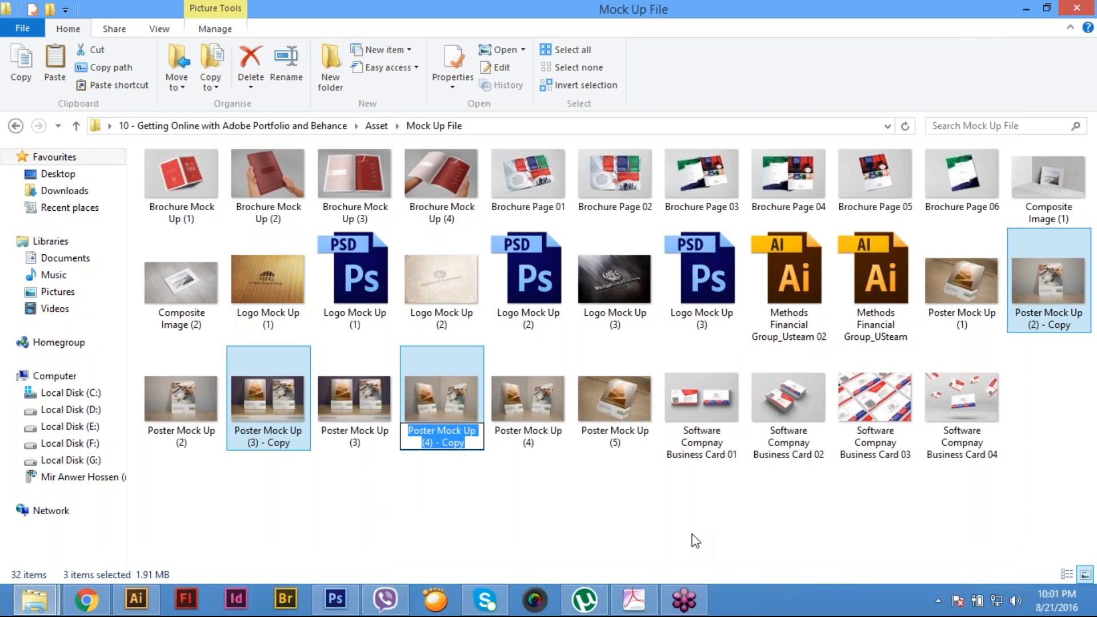
type("Magazine Ad")
key("Return")
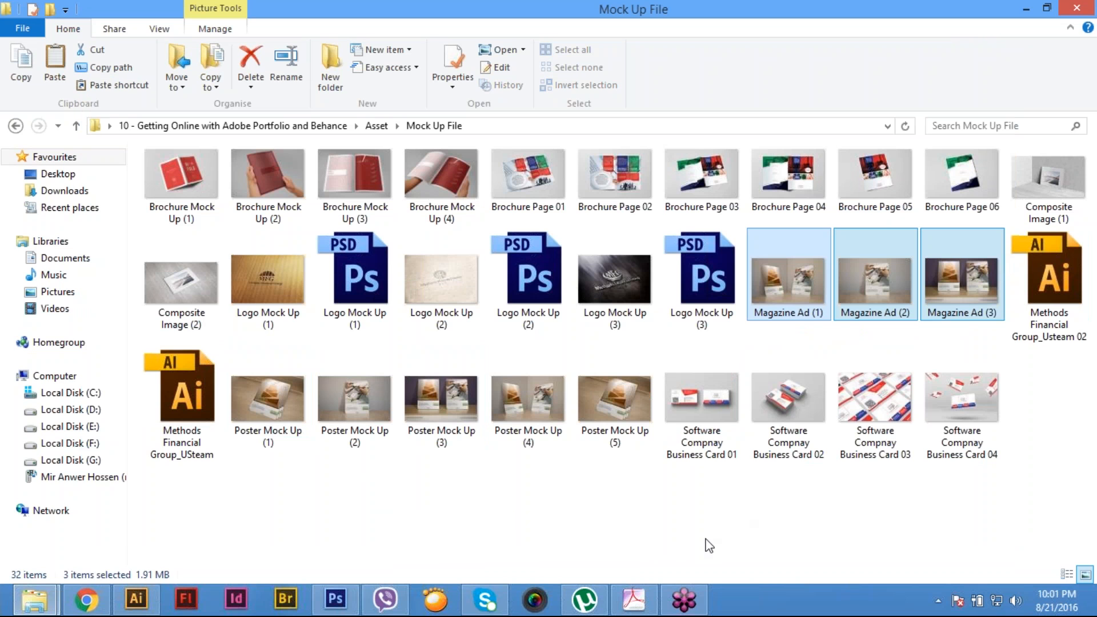
- Select the Magazine Ad (1), (2) and (3) images together
left_click(844, 344)
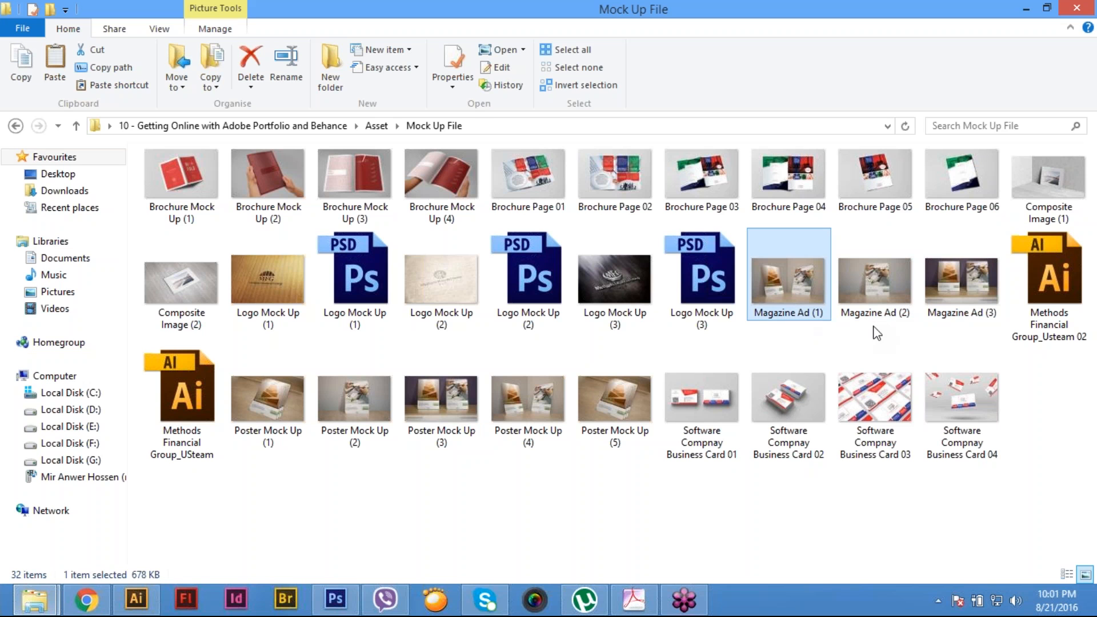
left_click(880, 293, "ctrl")
left_click(956, 296, "ctrl")
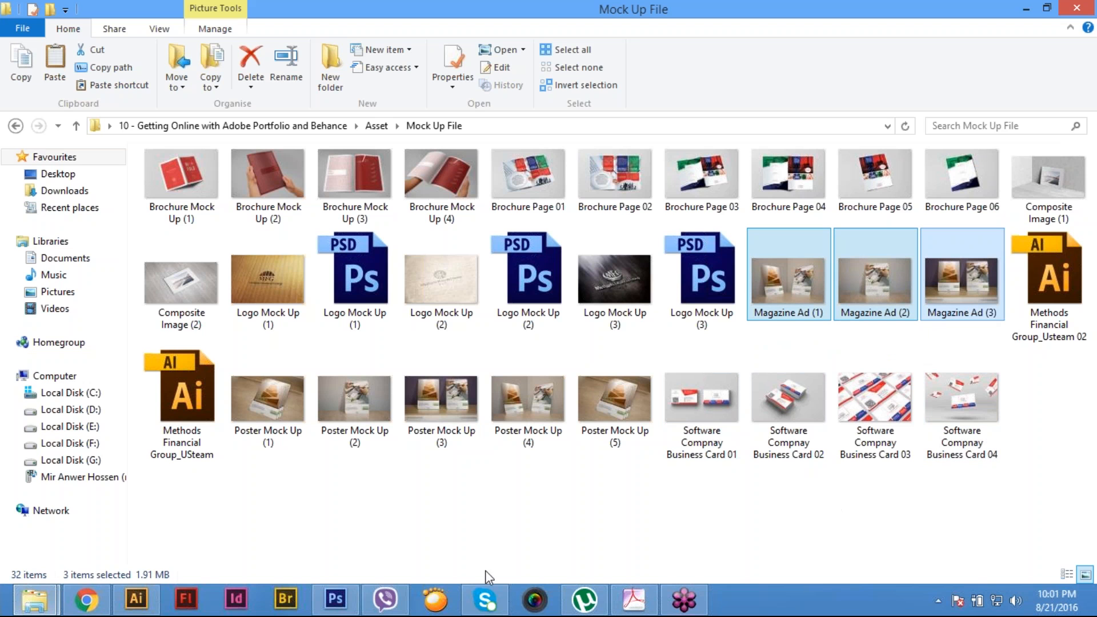
- Switch to Photoshop and close the Logo Mock Up (3), (2) and (1) documents
left_click(336, 600)
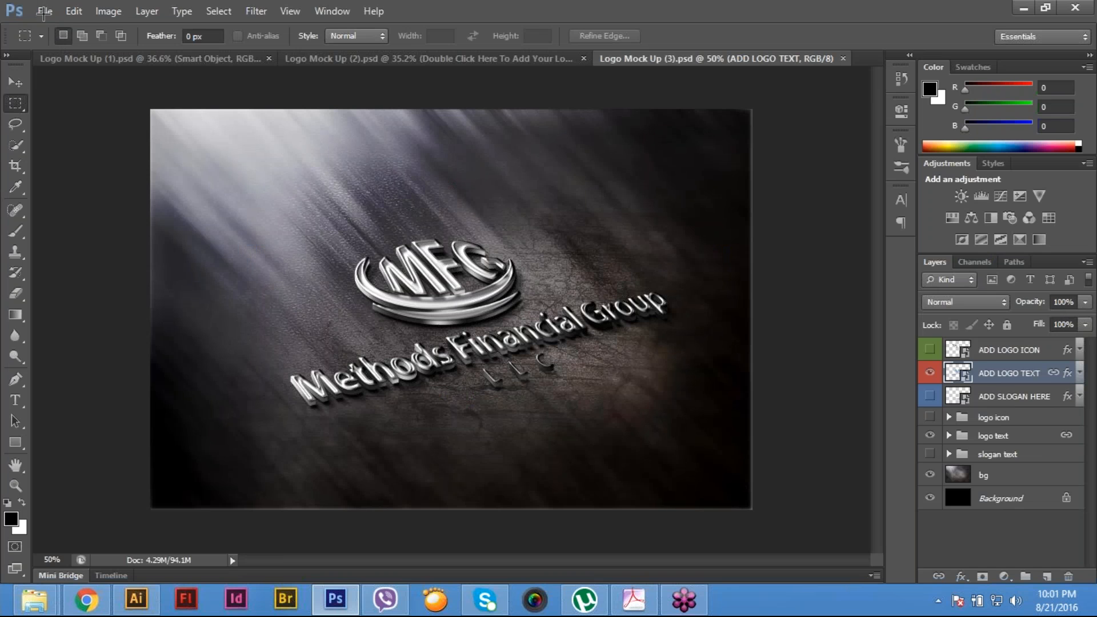
key("ctrl+w")
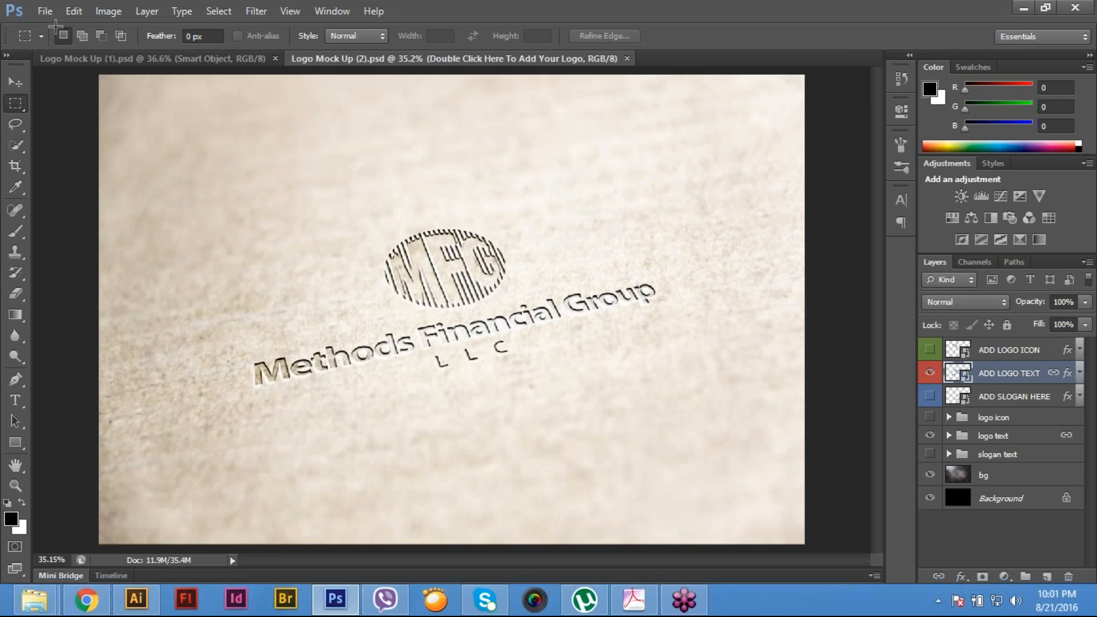
left_click(44, 9)
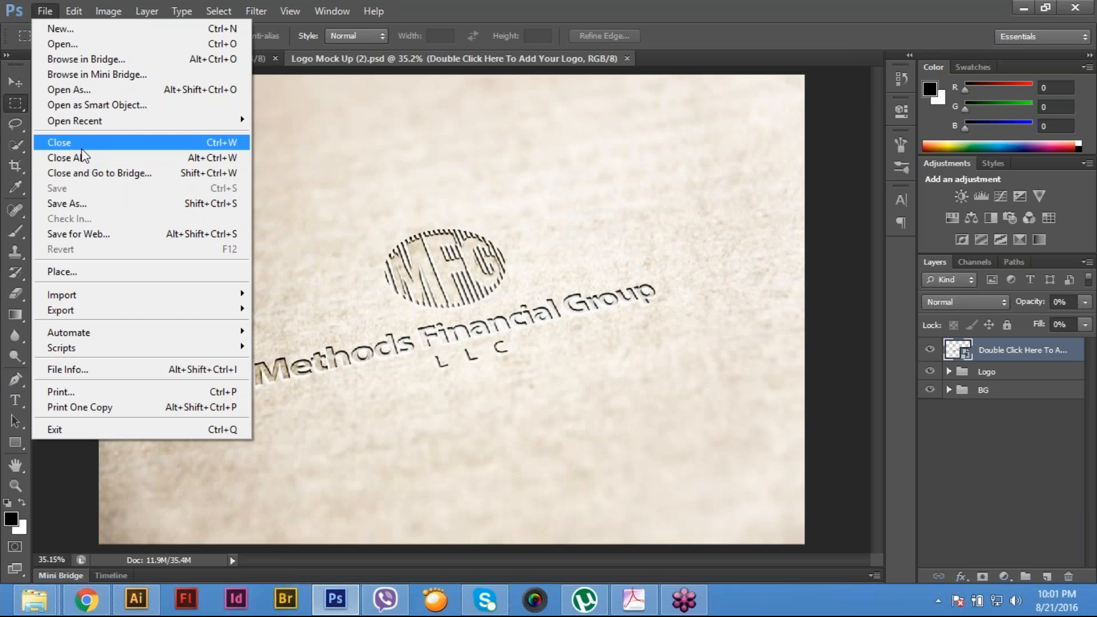
left_click(80, 147)
left_click(45, 11)
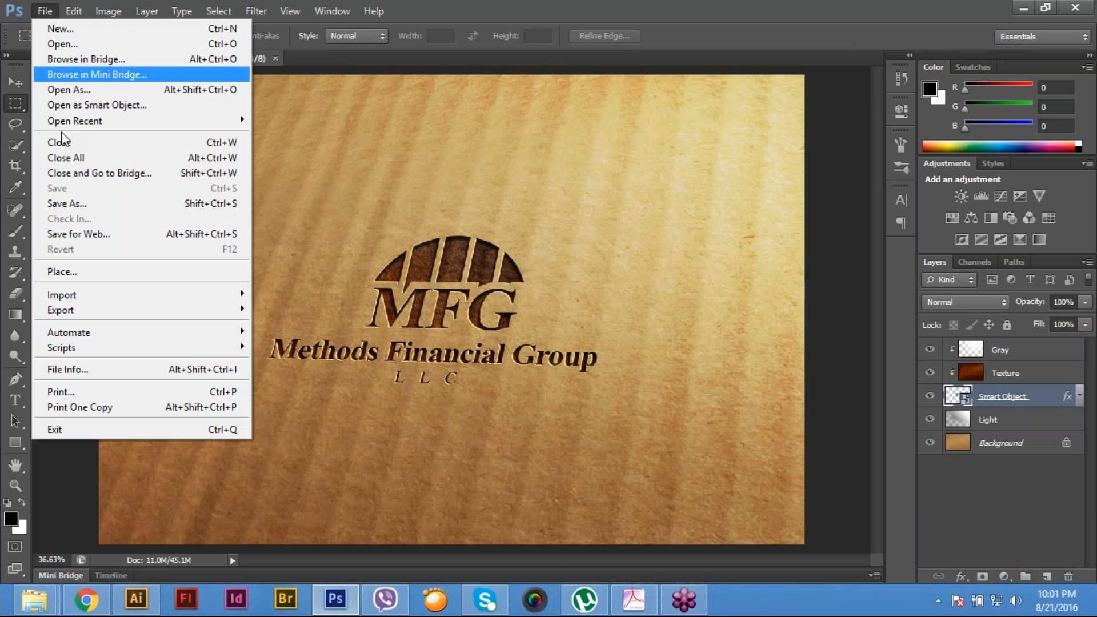
left_click(58, 139)
- Open the Magazine Ad (1), (2) and (3) images from the Mock Up File folder
left_click(43, 10)
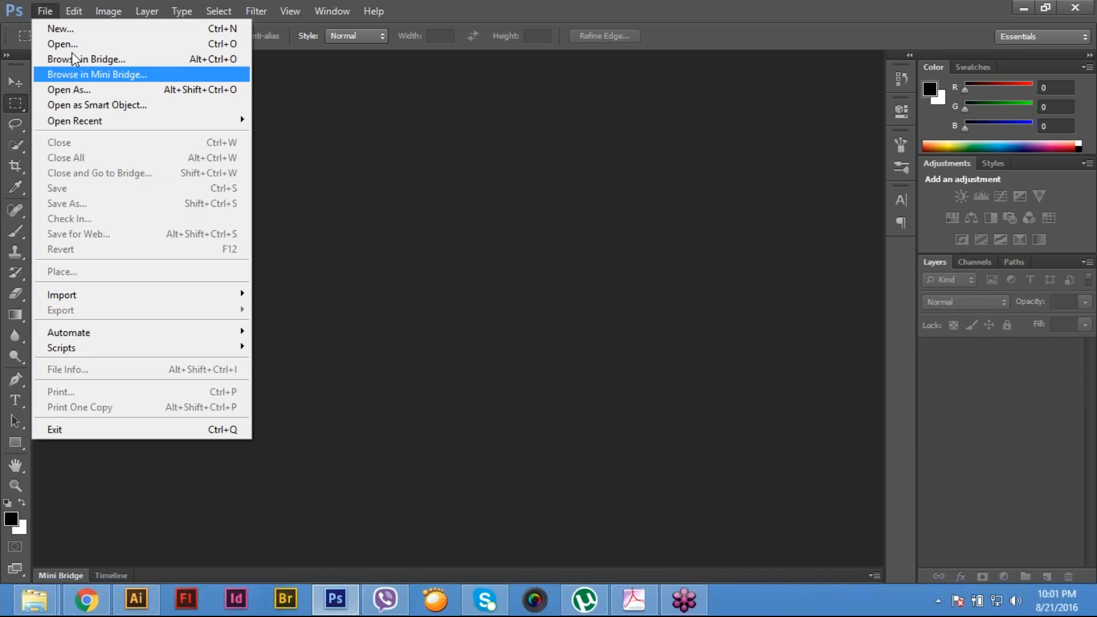
left_click(51, 40)
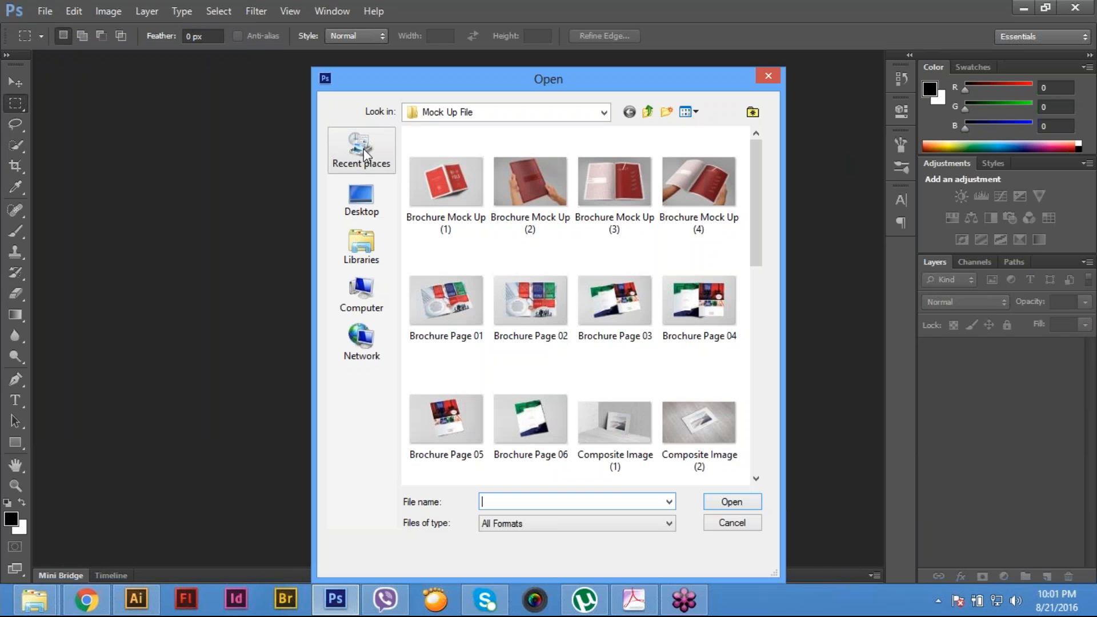
left_click_drag(753, 205, 769, 365)
left_click(608, 237)
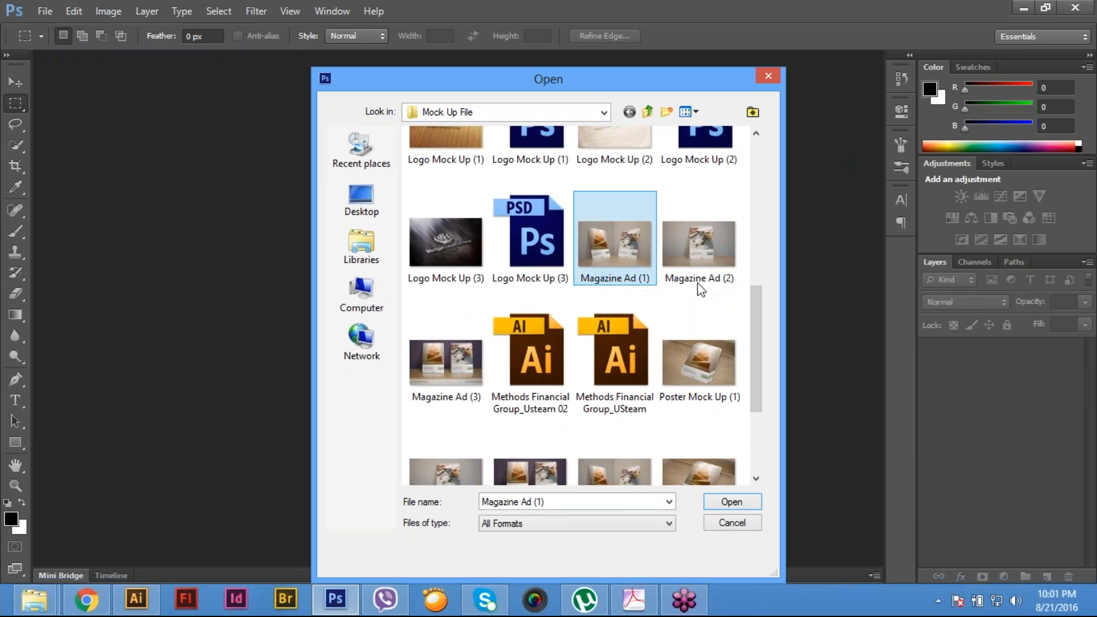
left_click(705, 274, "ctrl")
left_click(477, 377, "ctrl")
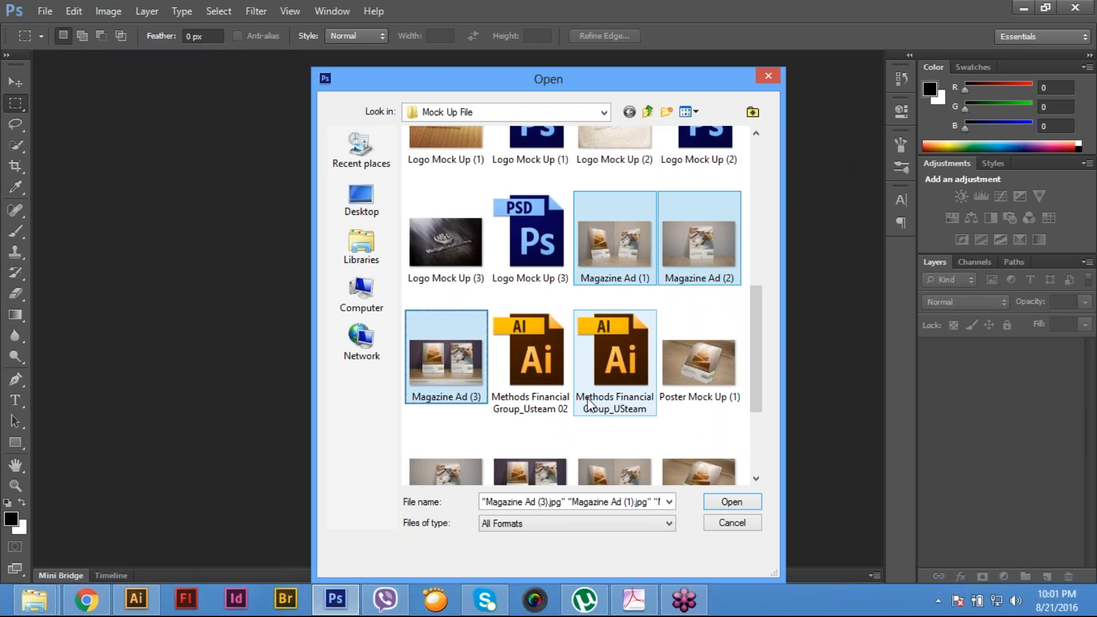
key("Return")
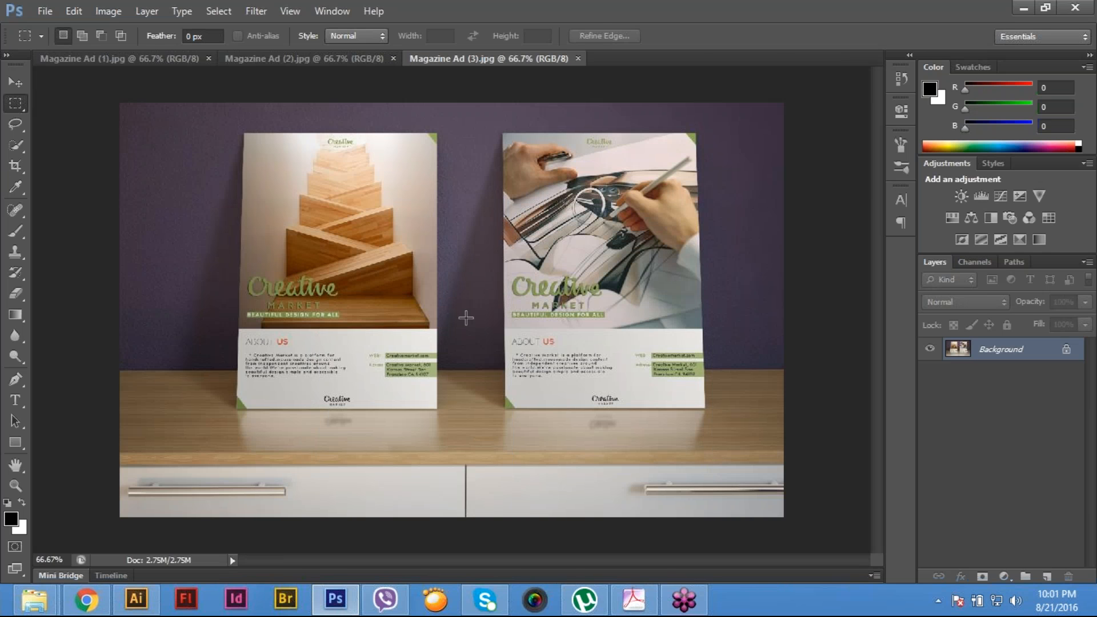
- Bring the Magazine Ad (2) document to the front and start a Pen tool path at the poster's top-left corner
left_click(146, 60)
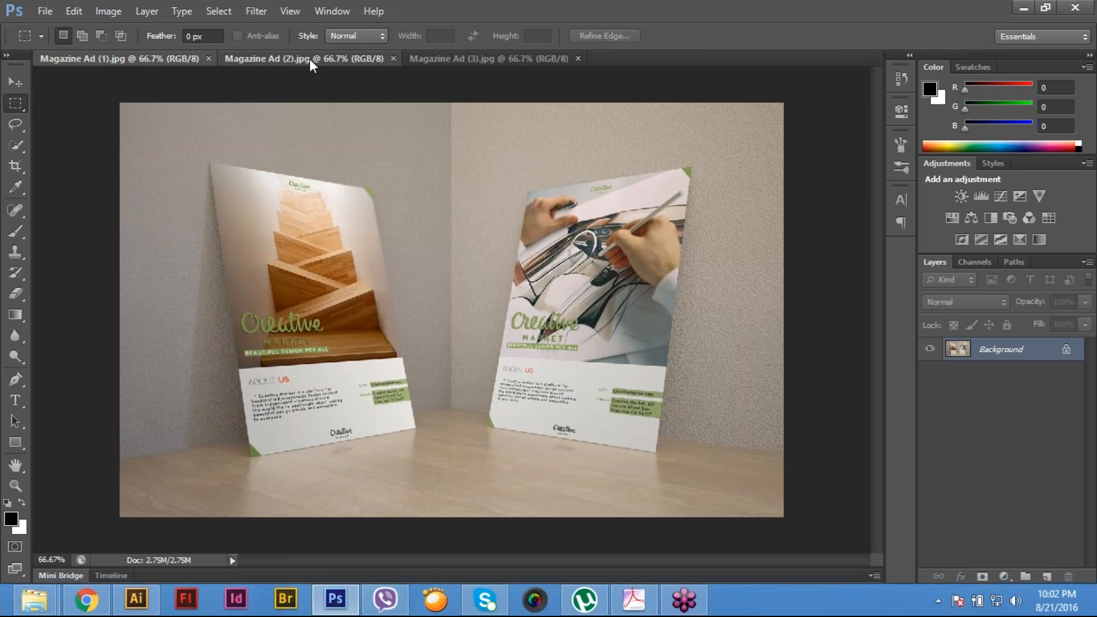
left_click(312, 59)
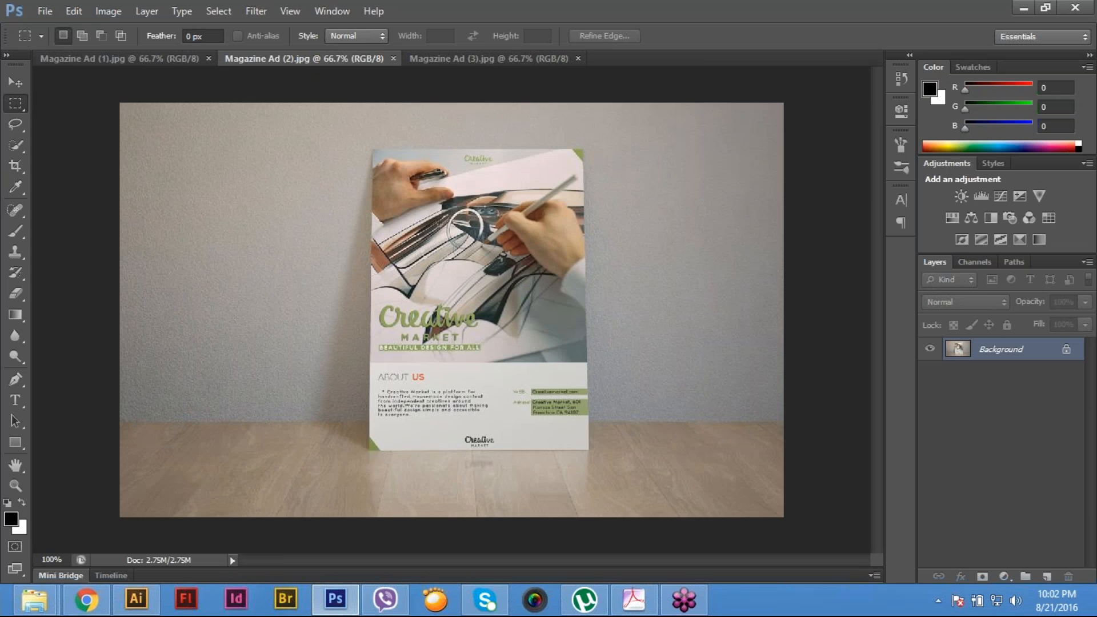
scroll(405, 158, "up", 1)
scroll(406, 163, "up", 1)
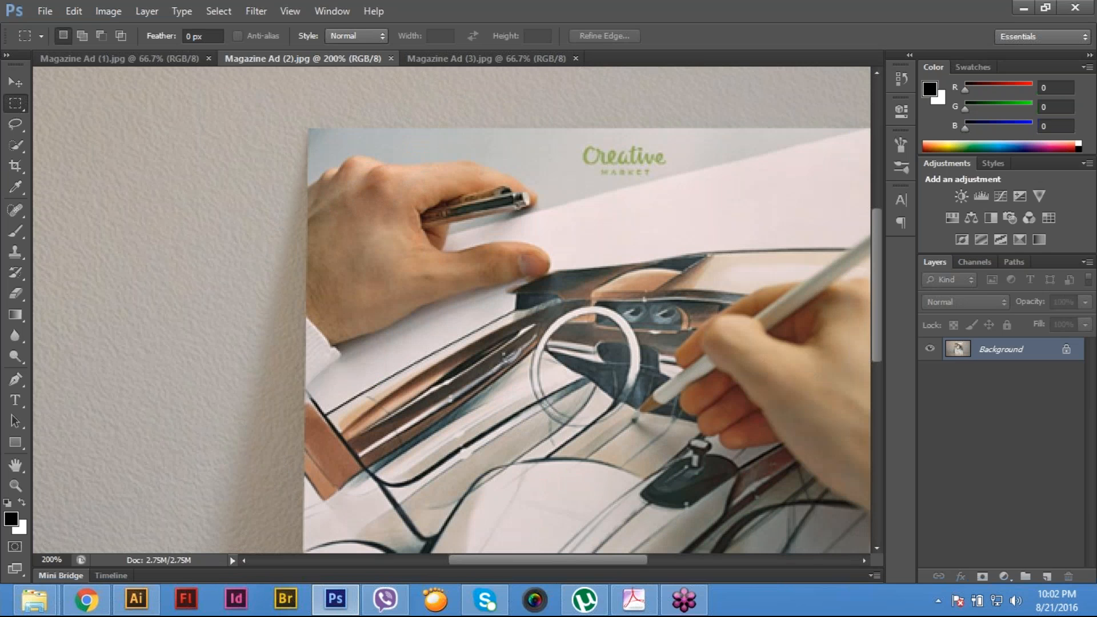
left_click_drag(406, 162, 401, 253)
scroll(350, 219, "up", 1)
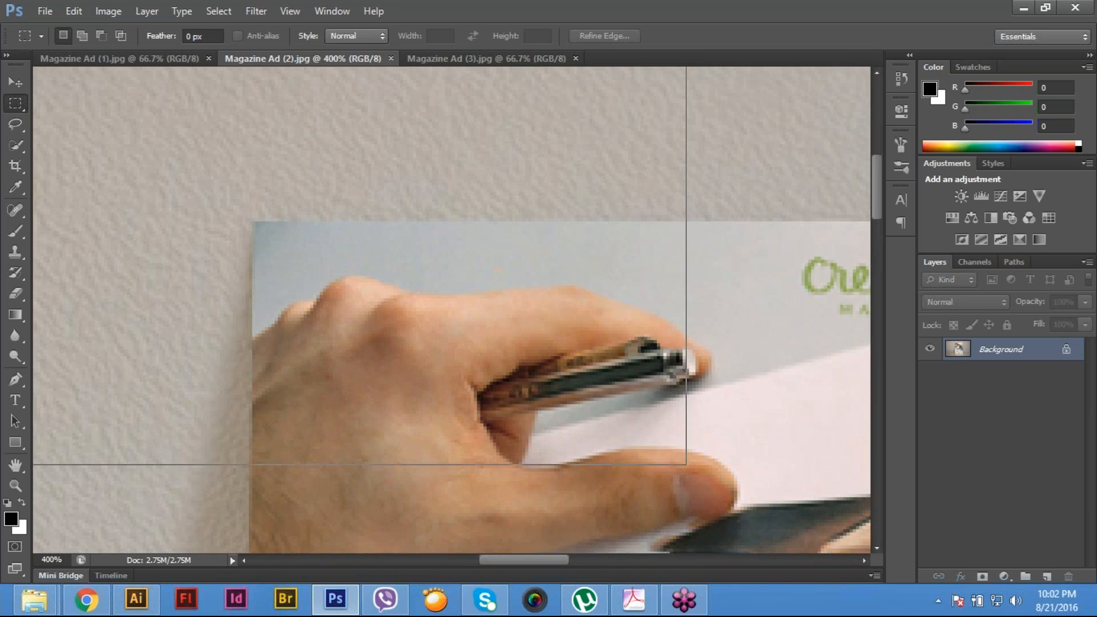
scroll(328, 257, "up", 1)
key("p")
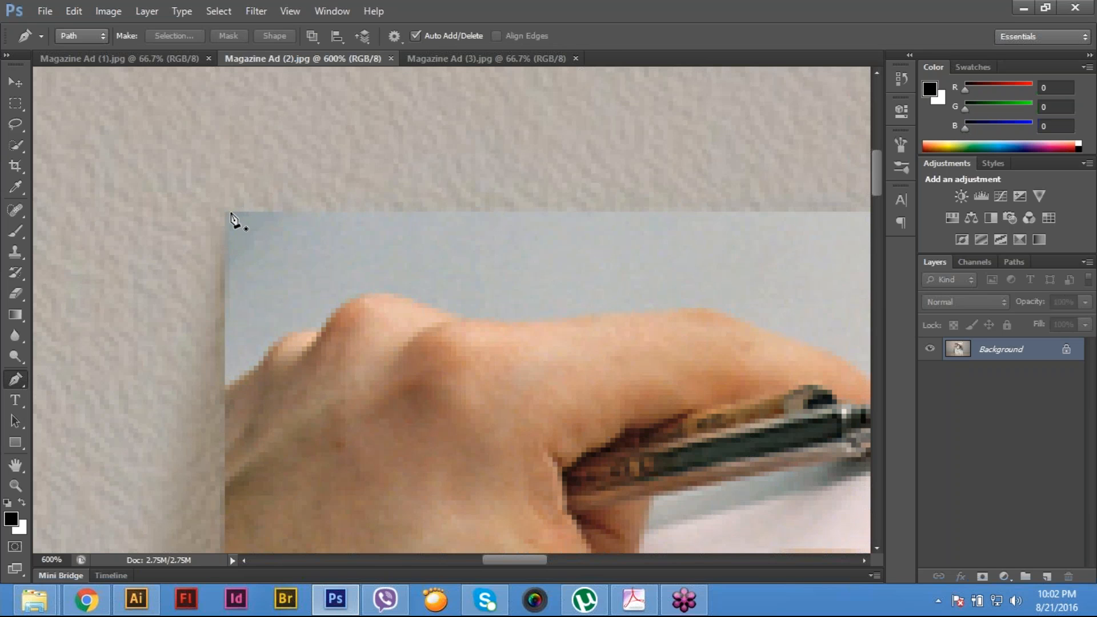
left_click(230, 212)
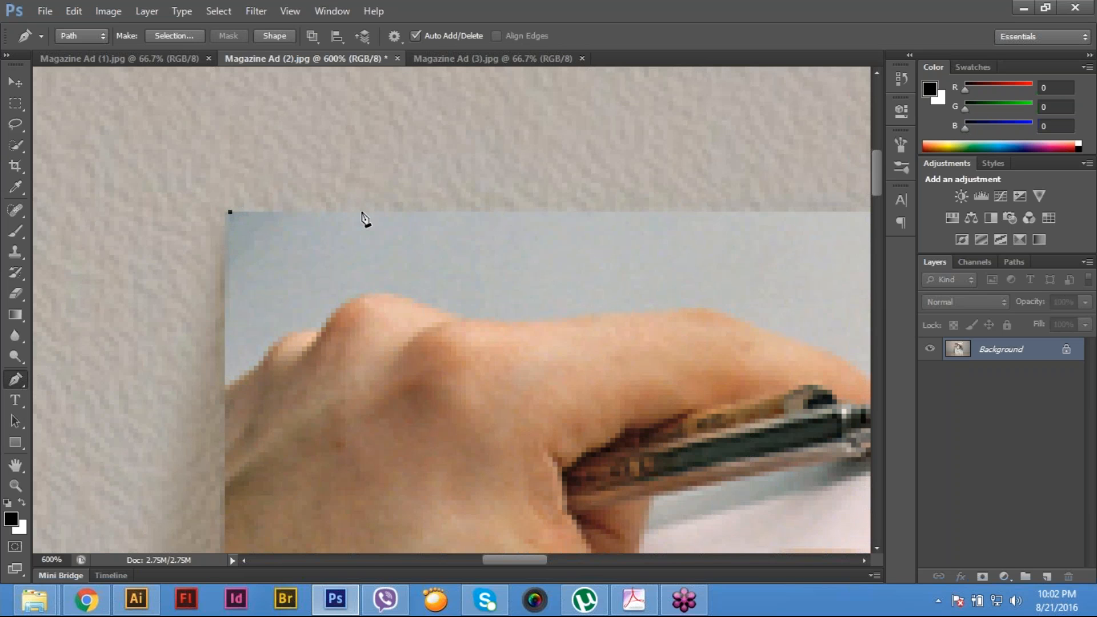
- Extend the path along the poster's top edge and down its right side to the bottom-right corner
left_click_drag(623, 234, 172, 247)
left_click_drag(657, 231, 172, 249)
left_click(694, 255)
left_click_drag(692, 396, 686, 63)
left_click_drag(648, 486, 606, 86)
left_click_drag(558, 338, 550, 33)
left_click_drag(559, 475, 607, 86)
left_click_drag(617, 434, 601, 105)
left_click_drag(636, 330, 600, 103)
left_click(671, 397)
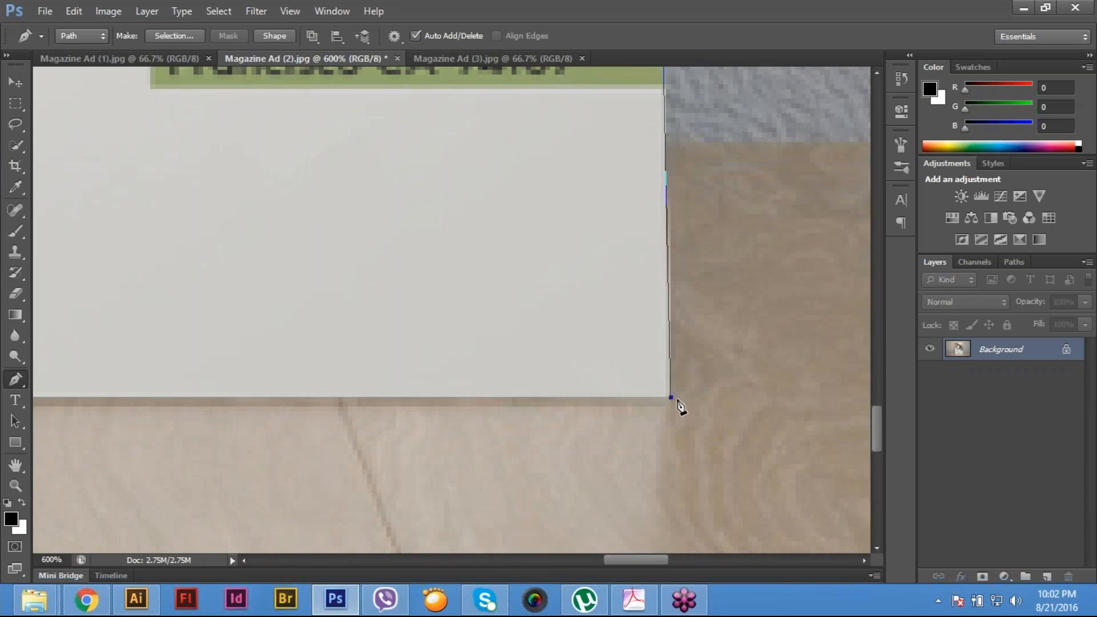
- Close the path around the poster's bottom and left edges and convert it into a selection
left_click_drag(433, 420, 733, 402)
scroll(734, 401, "left", 10)
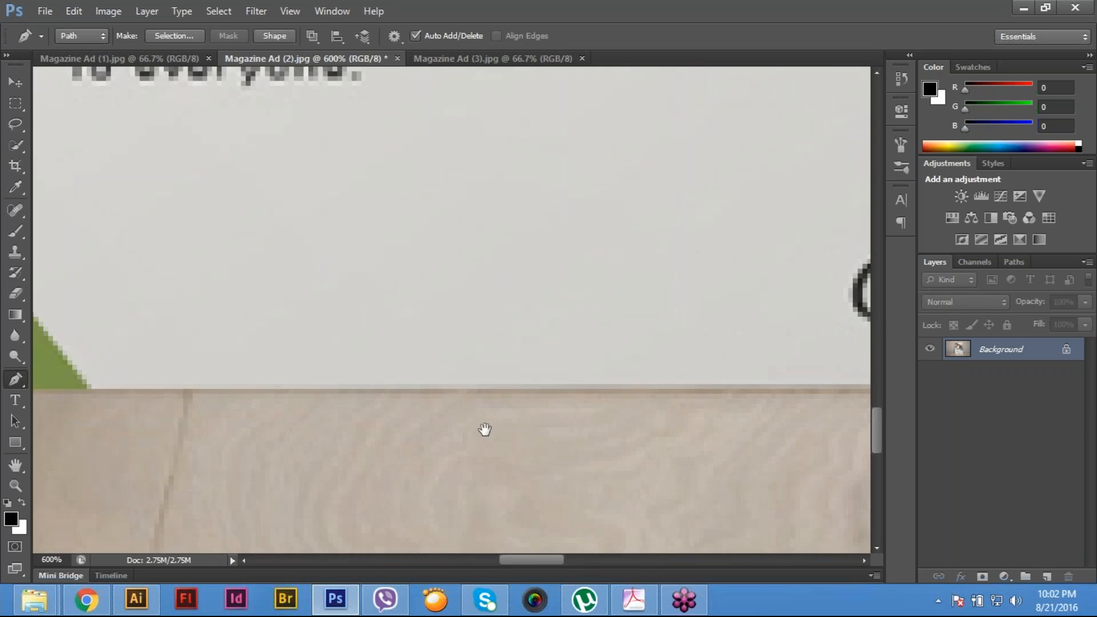
left_click(523, 403)
left_click_drag(556, 213, 540, 503)
left_click_drag(513, 258, 510, 423)
left_click_drag(486, 137, 465, 354)
mouse_move(512, 247)
left_mouse_down()
mouse_move(493, 312)
mouse_move(451, 334)
left_mouse_up()
left_click(463, 299)
key("ctrl+0")
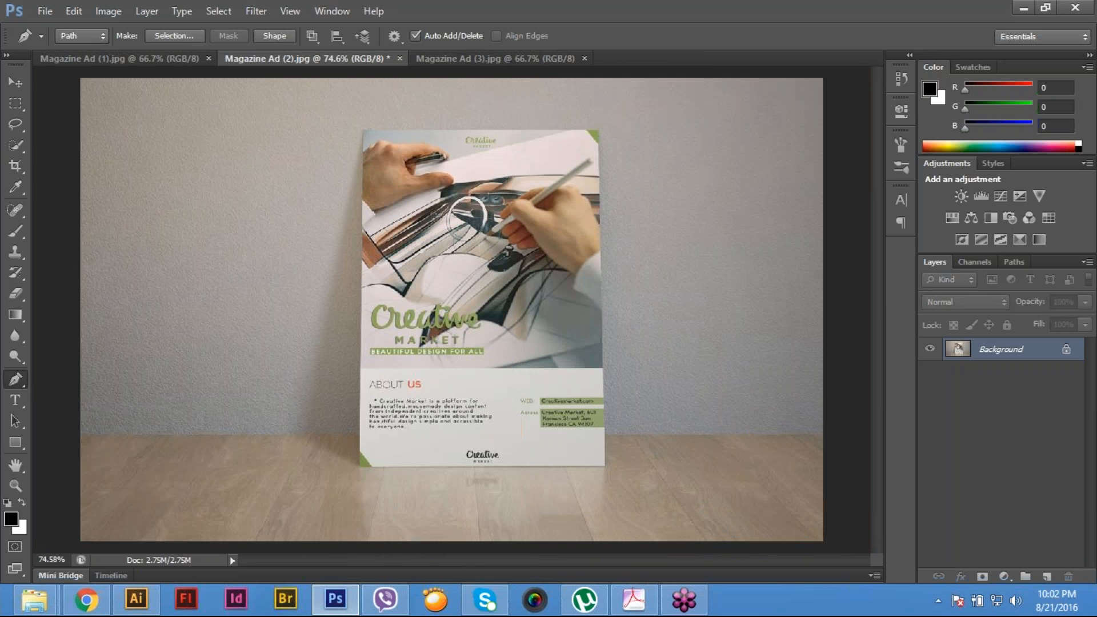
key("ctrl+Return")
- Edit the Gradient tool's gradient, setting its starting color stop to C 5, M 0, Y 0, K 12 and keeping the white end
left_click(14, 316)
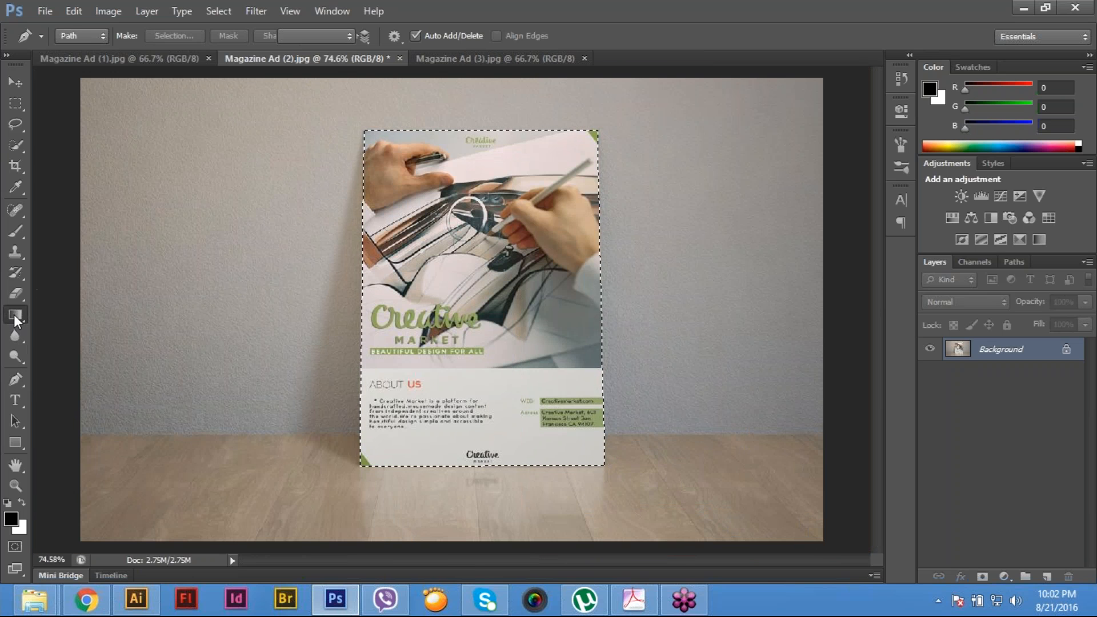
left_click(97, 39)
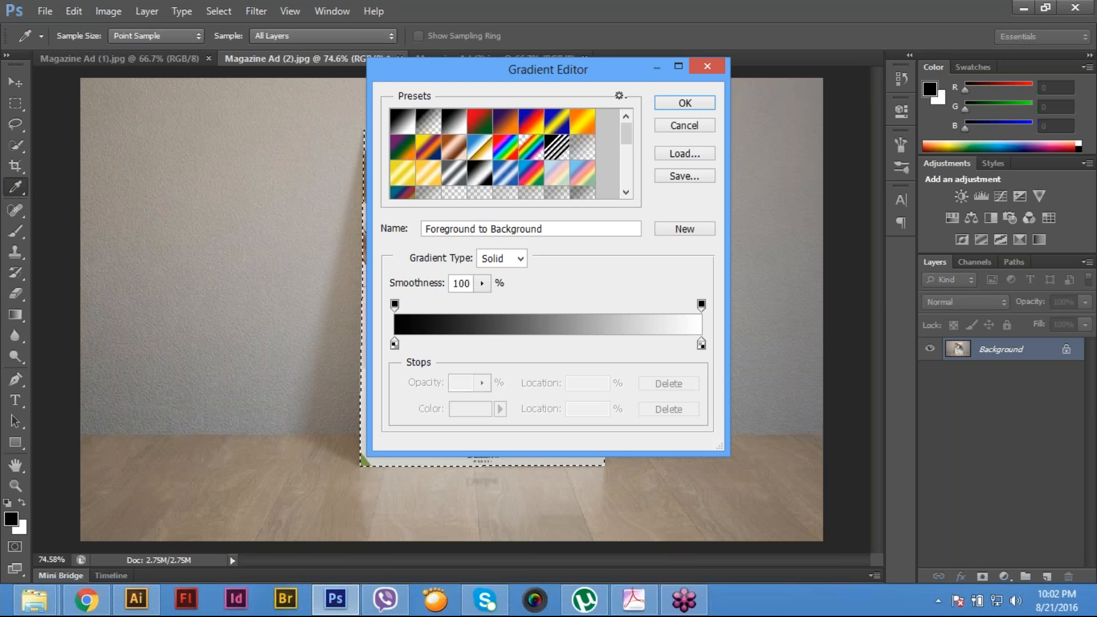
left_click(394, 344)
left_click(480, 409)
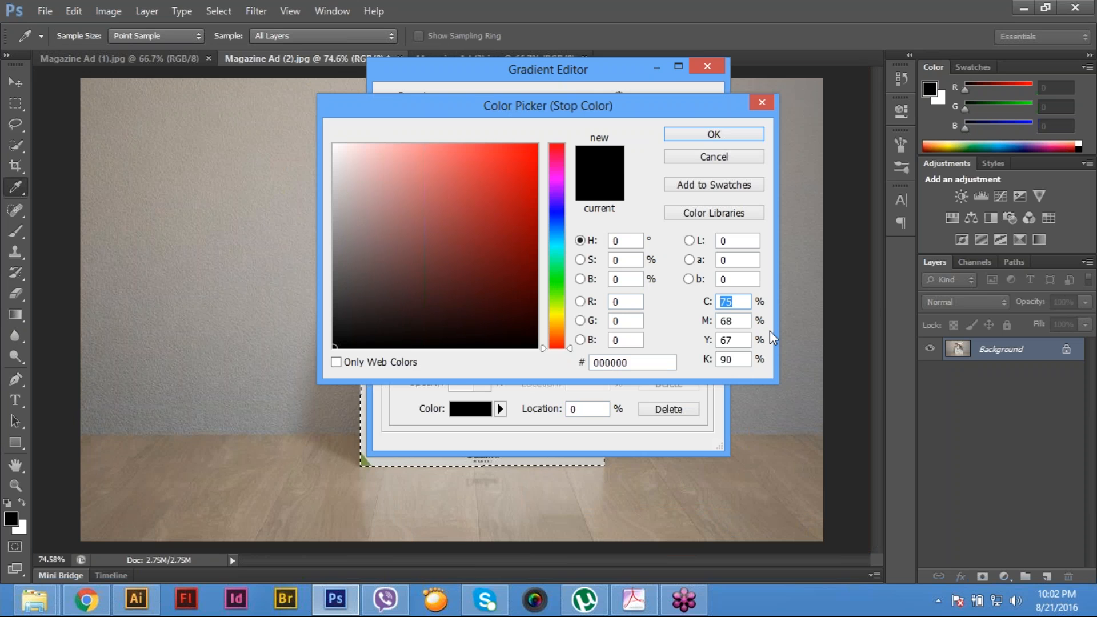
type("5")
key("Tab")
type("0")
key("Tab")
type("0")
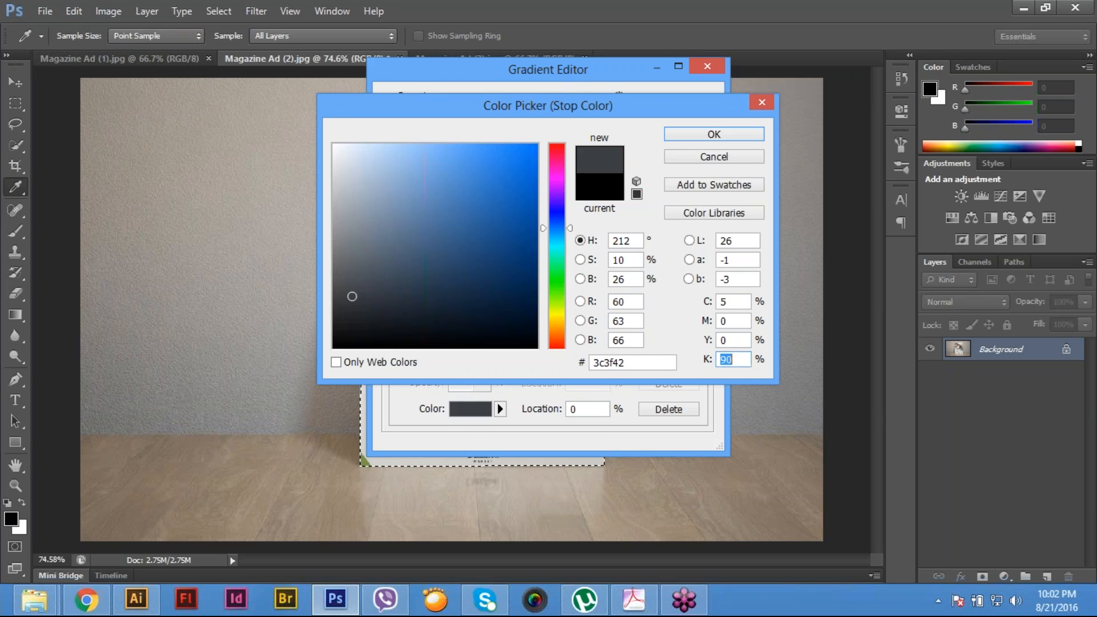
key("Tab")
type("15")
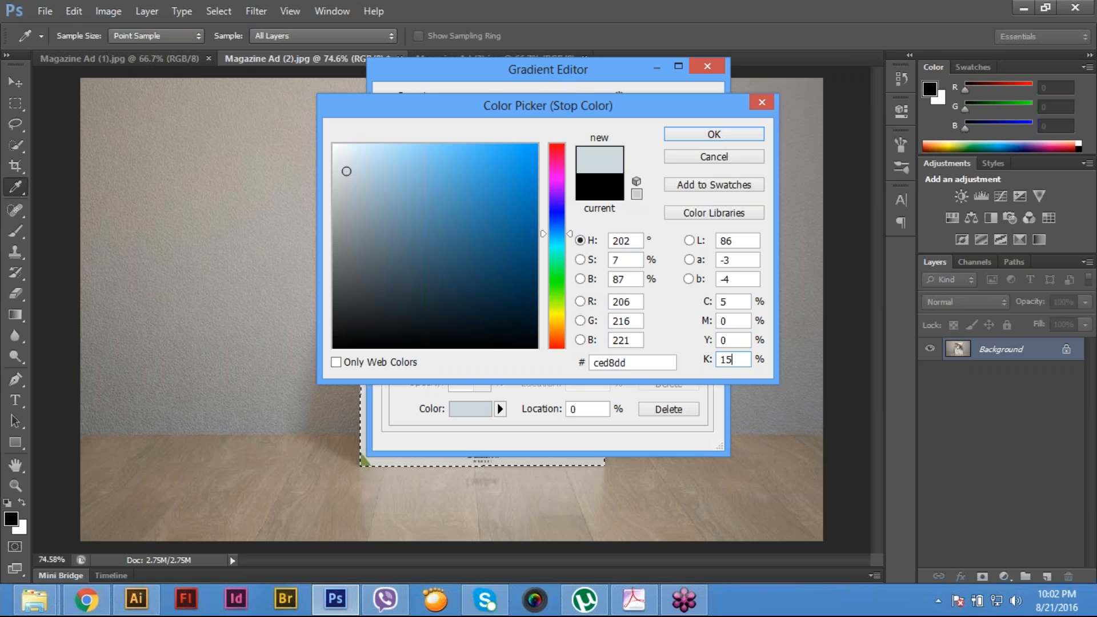
key("BackSpace")
key("BackSpace")
type("12")
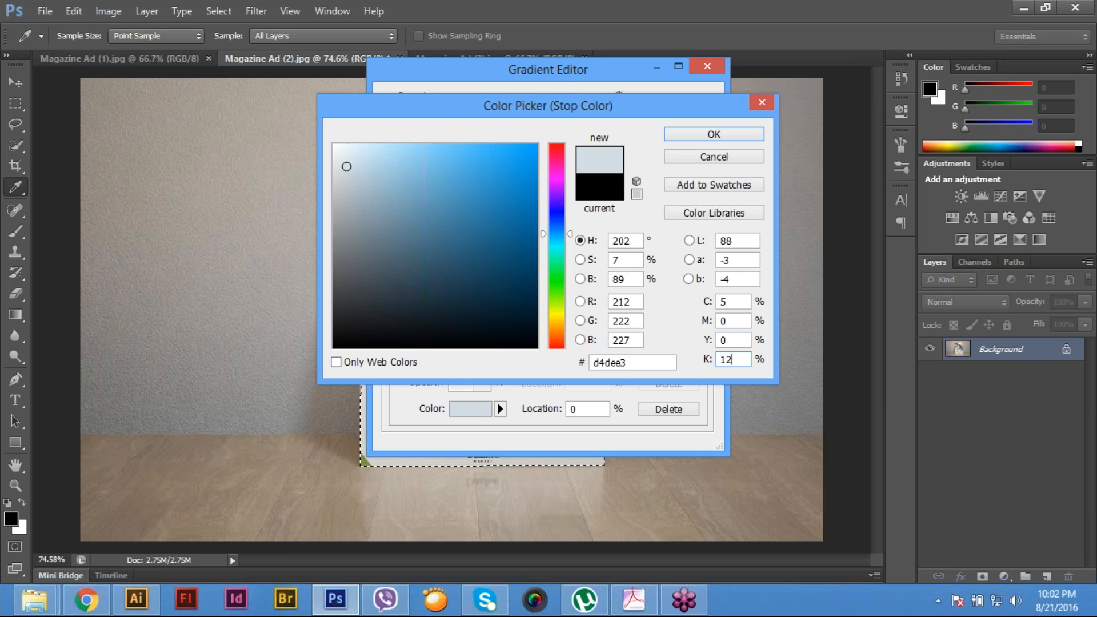
left_click(713, 135)
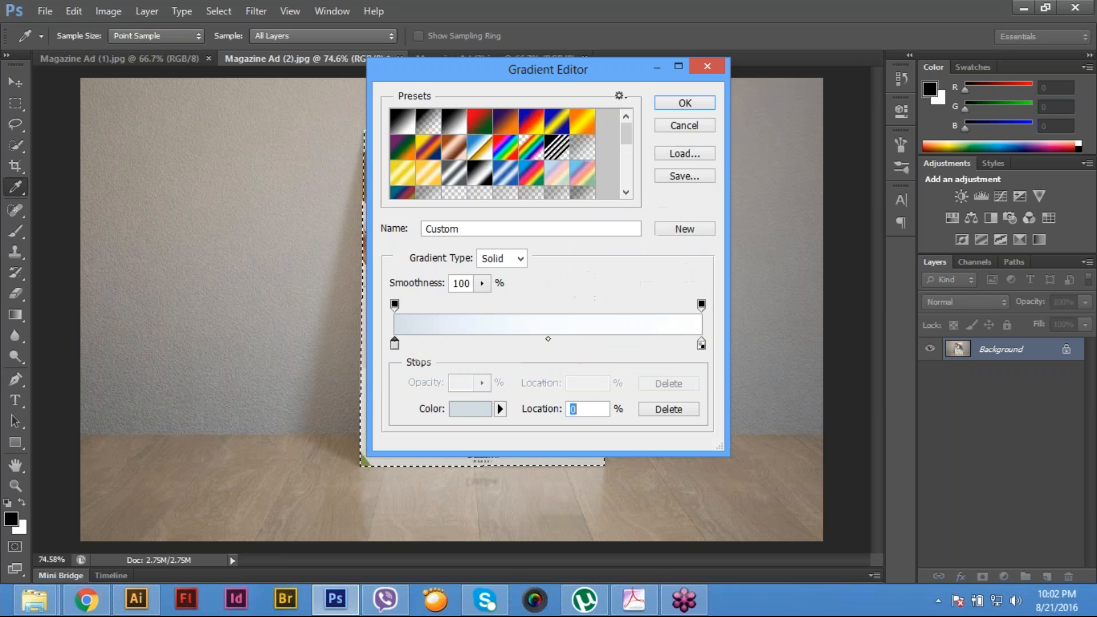
left_click(703, 104)
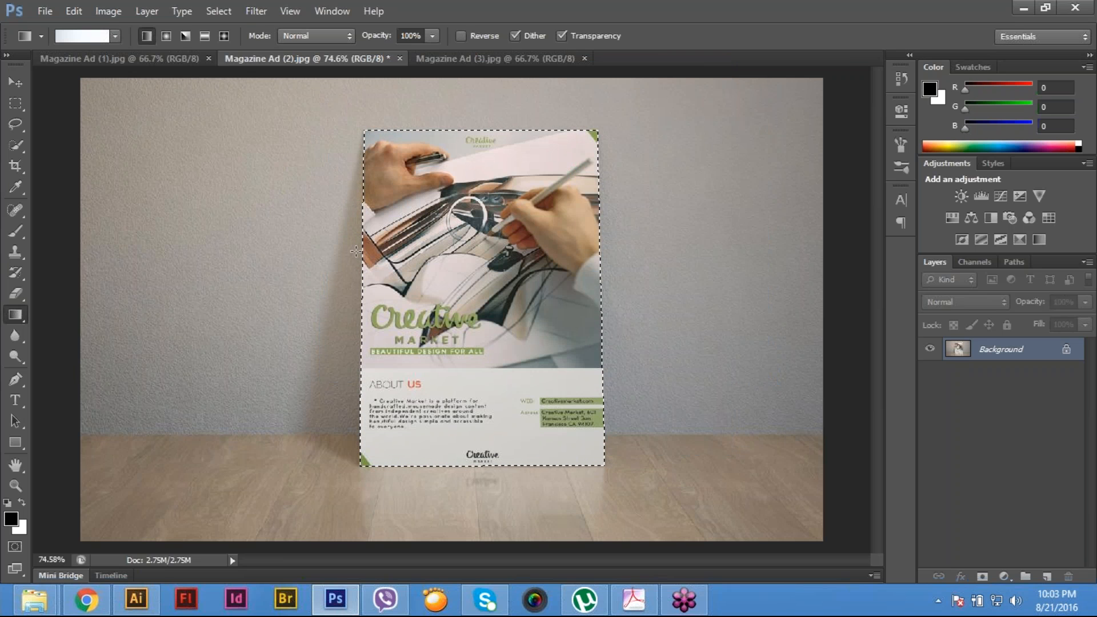
- Fill the selected poster with the pale blue to white gradient running left to right, and deselect it
left_click_drag(356, 251, 515, 297)
left_click_drag(368, 334, 553, 334)
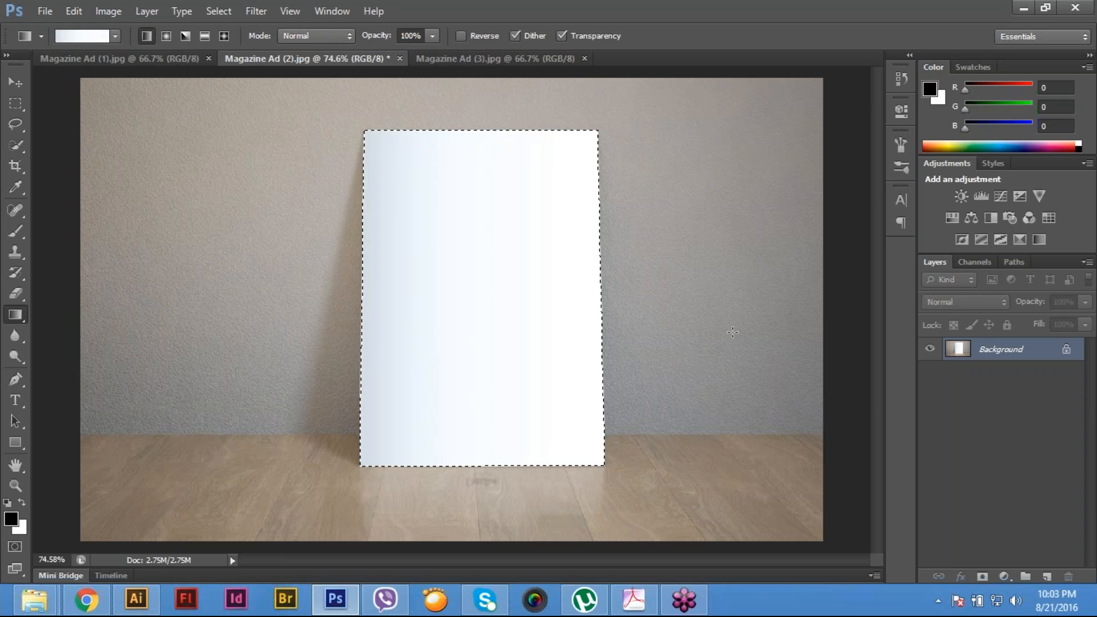
key("m")
key("ctrl+d")
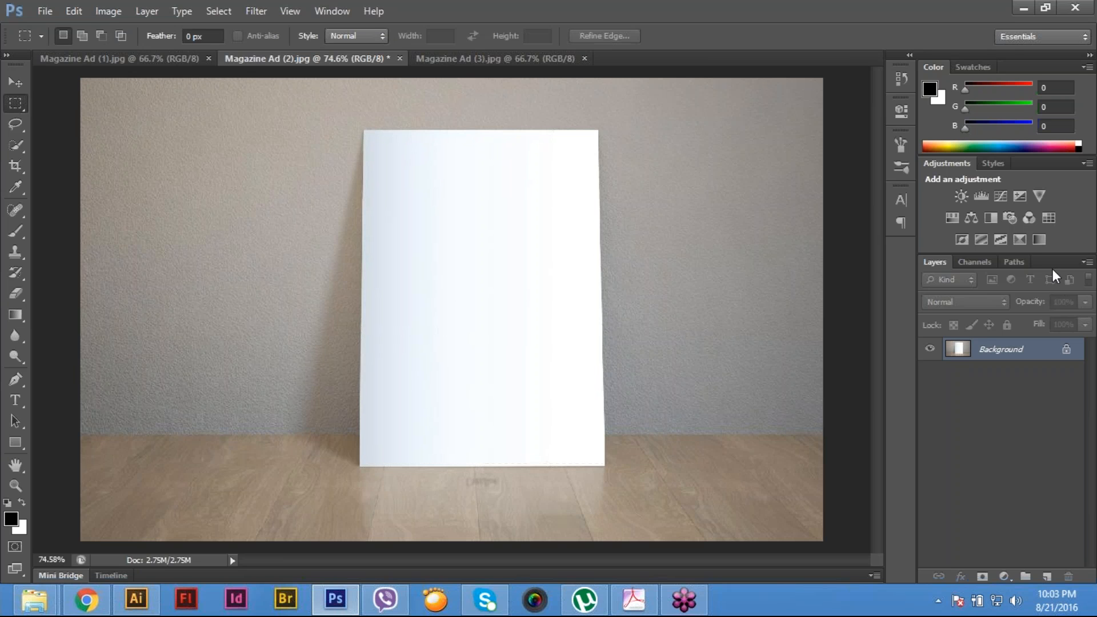
- Save the poster's work path as Path 1, load it as a selection to check it, and deselect
left_click(1012, 262)
double_click(1013, 289)
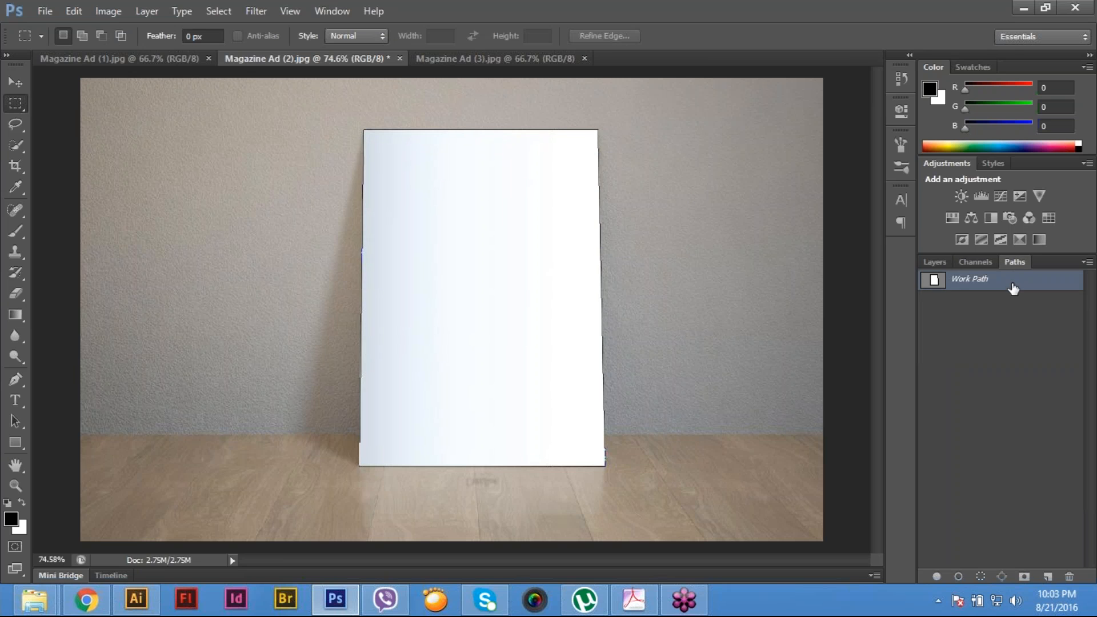
key("Return")
key("ctrl+Return")
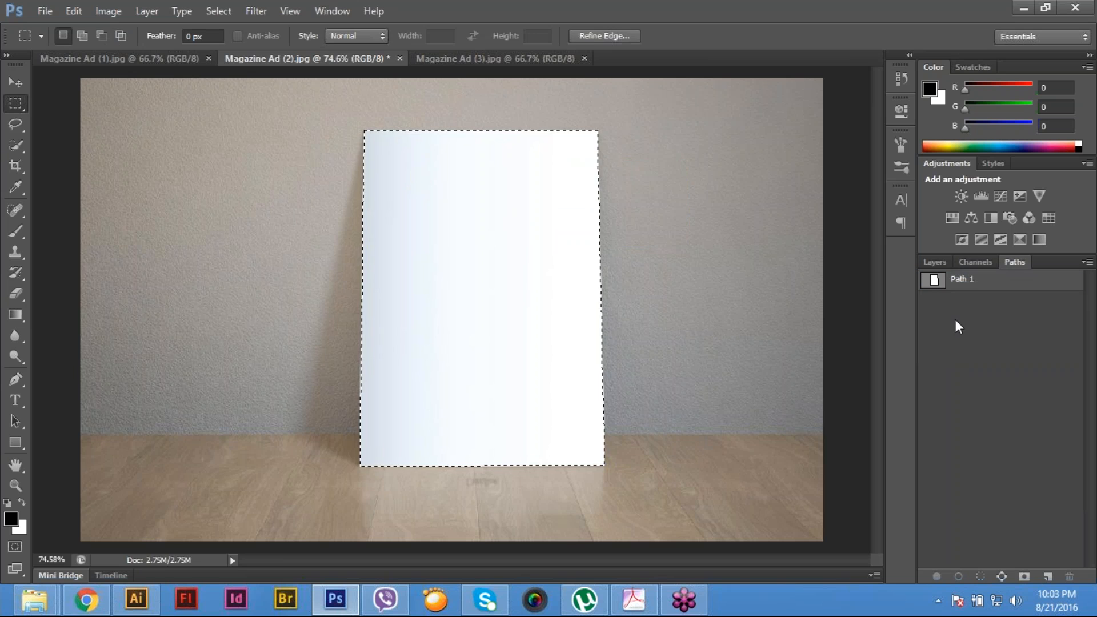
key("ctrl+d")
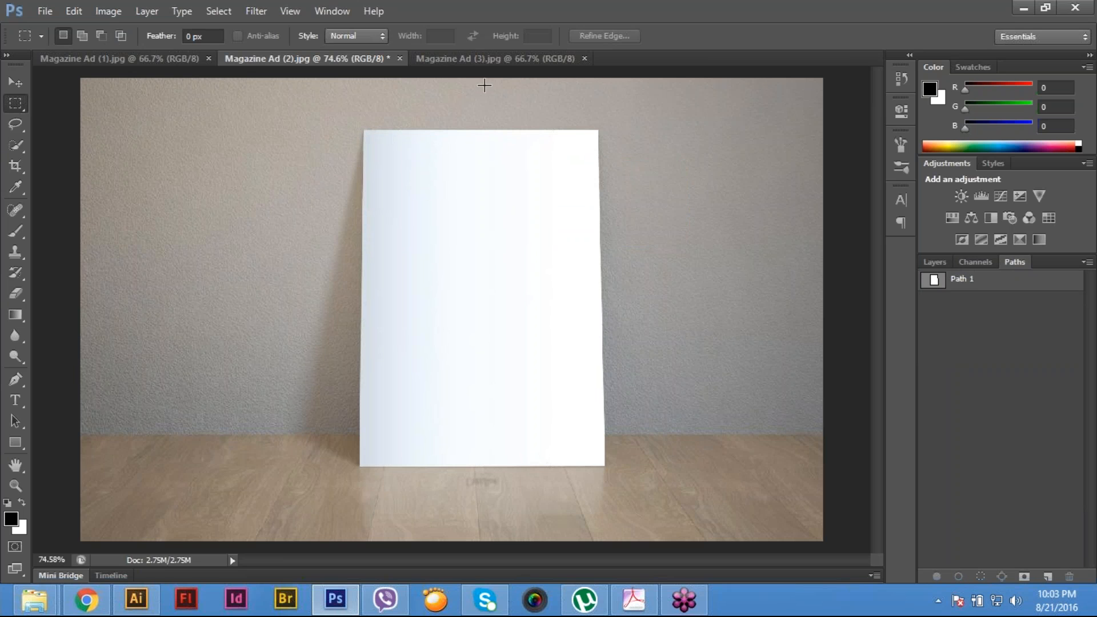
- Switch to Magazine Ad (3).jpg and start a Pen path at the top-left corner of the staircase poster
left_click(477, 58)
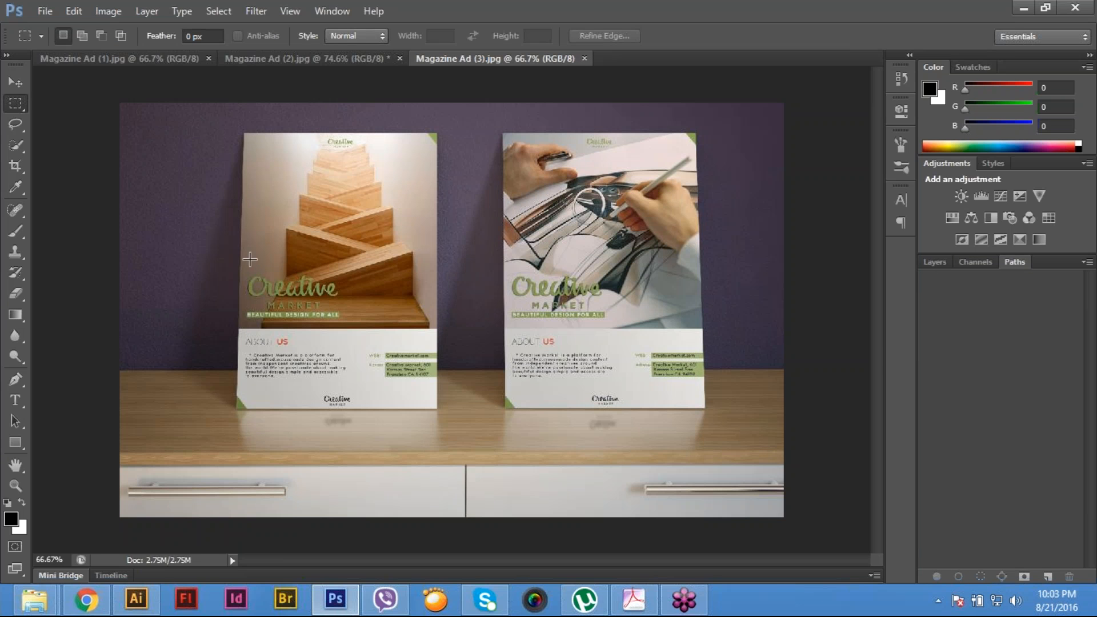
left_click(269, 162, "ctrl")
left_click(268, 162, "ctrl")
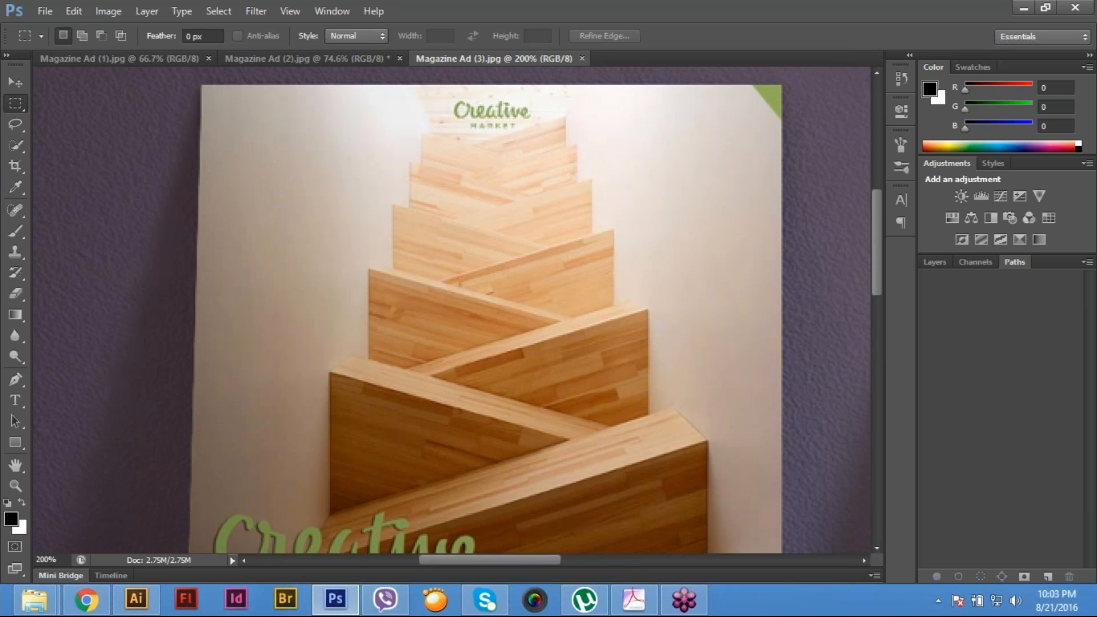
left_click(269, 162, "ctrl")
left_click(264, 262, "ctrl")
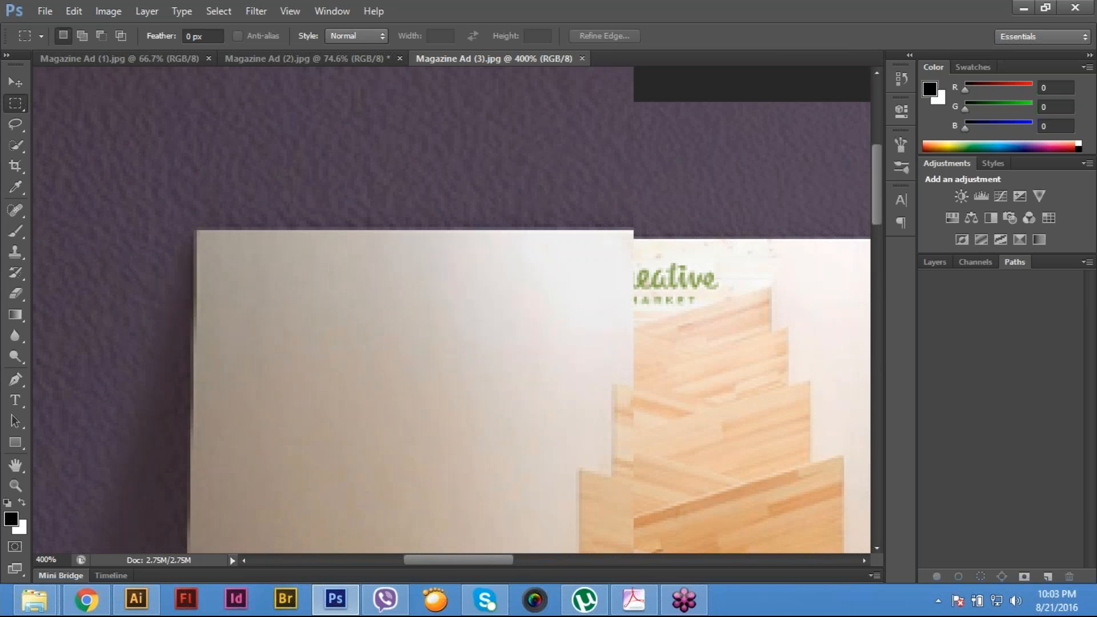
key("p")
left_click(198, 231)
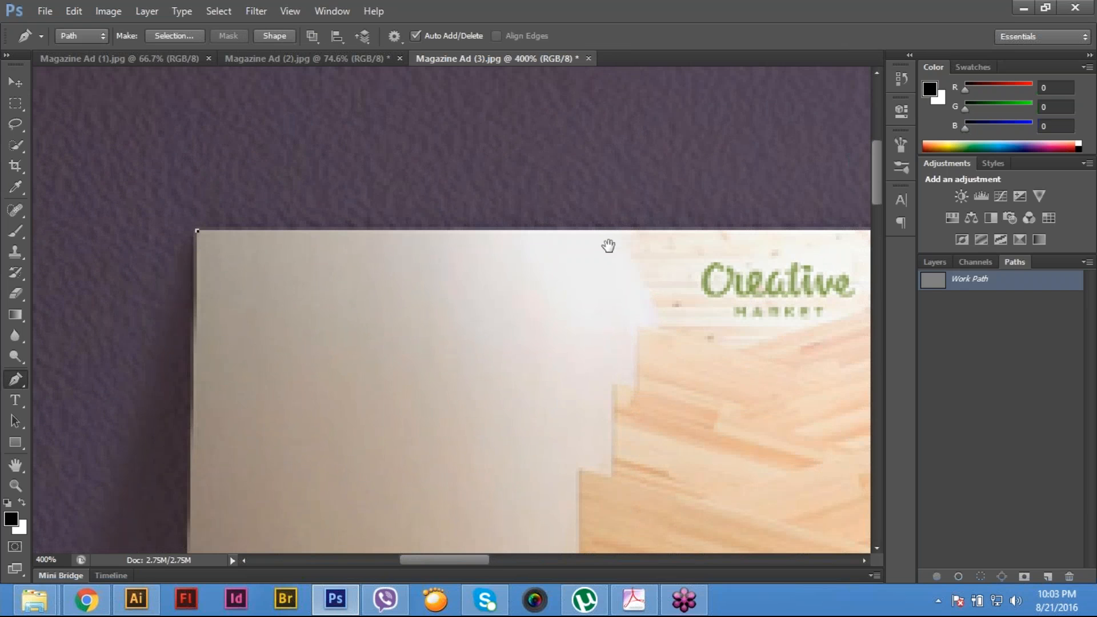
- Extend the path along the staircase poster's top edge and down its right side to the bottom-right corner
left_click_drag(780, 248, 271, 261)
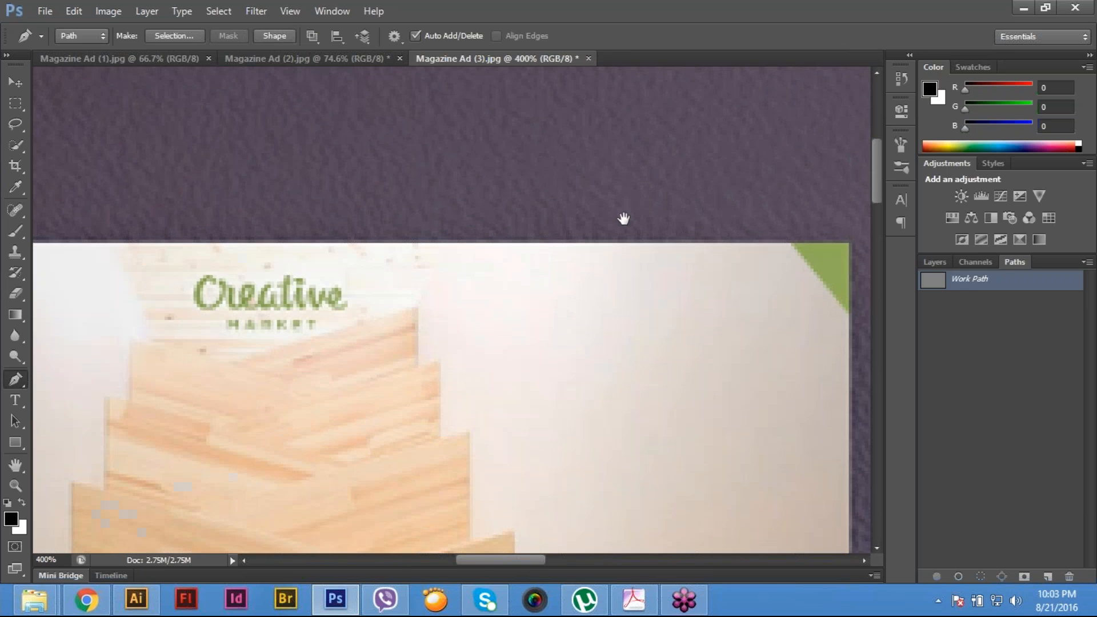
left_click_drag(854, 248, 608, 255)
left_click(604, 250)
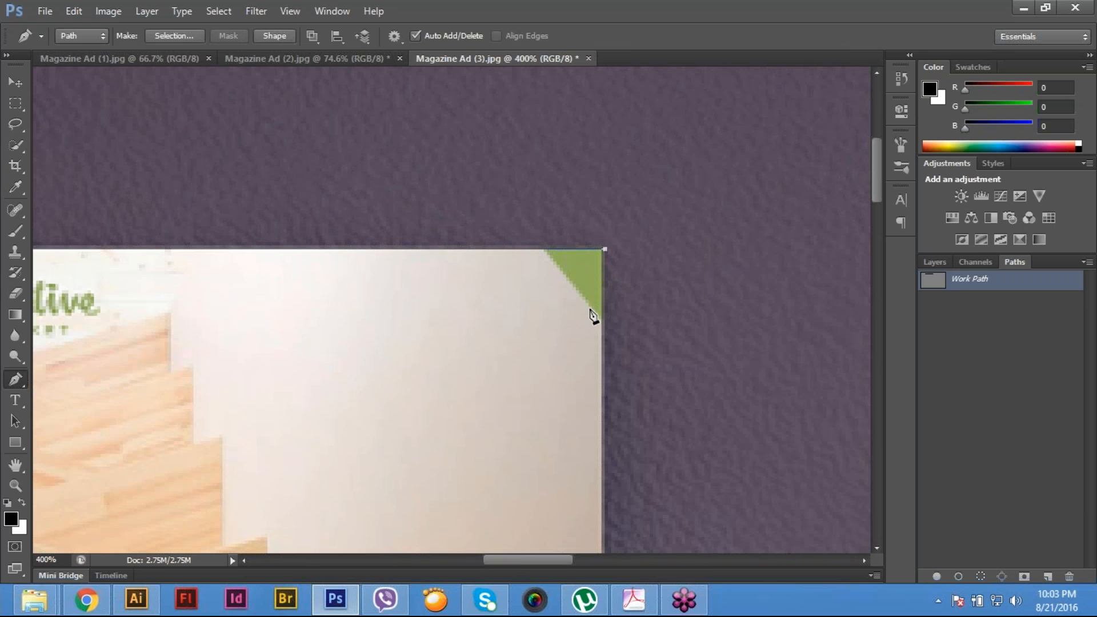
left_click_drag(617, 540, 614, 108)
left_click_drag(602, 540, 635, 186)
left_click(653, 356)
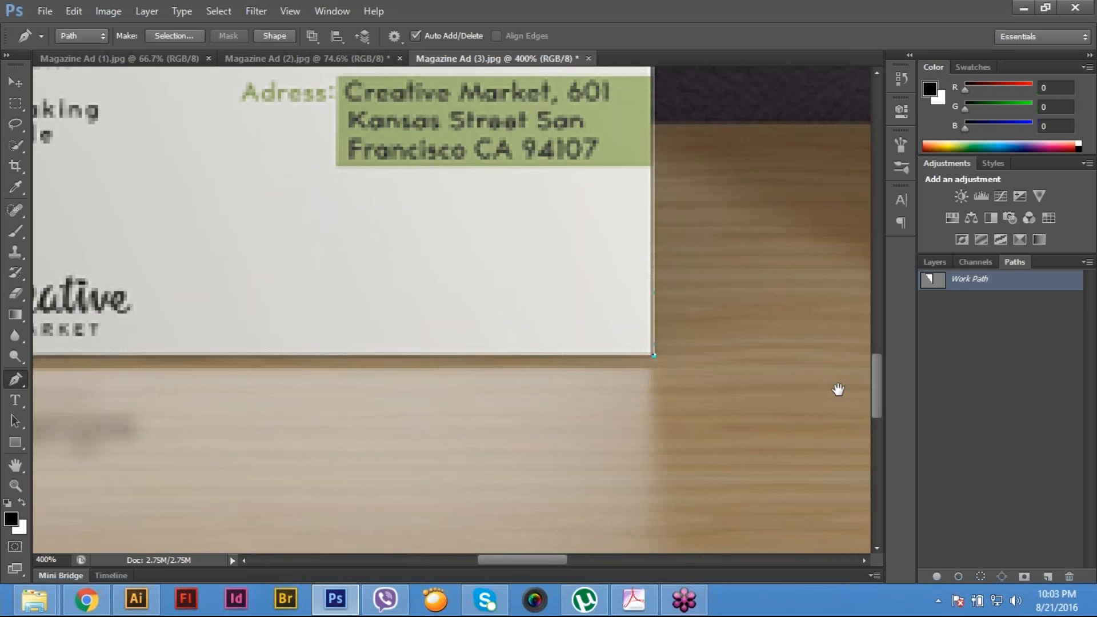
- Close the path around the staircase poster's bottom and left edges and save it as Path 1
left_click_drag(375, 392, 839, 390)
left_click_drag(230, 397, 744, 399)
left_click(428, 356)
scroll(448, 432, "up", 10)
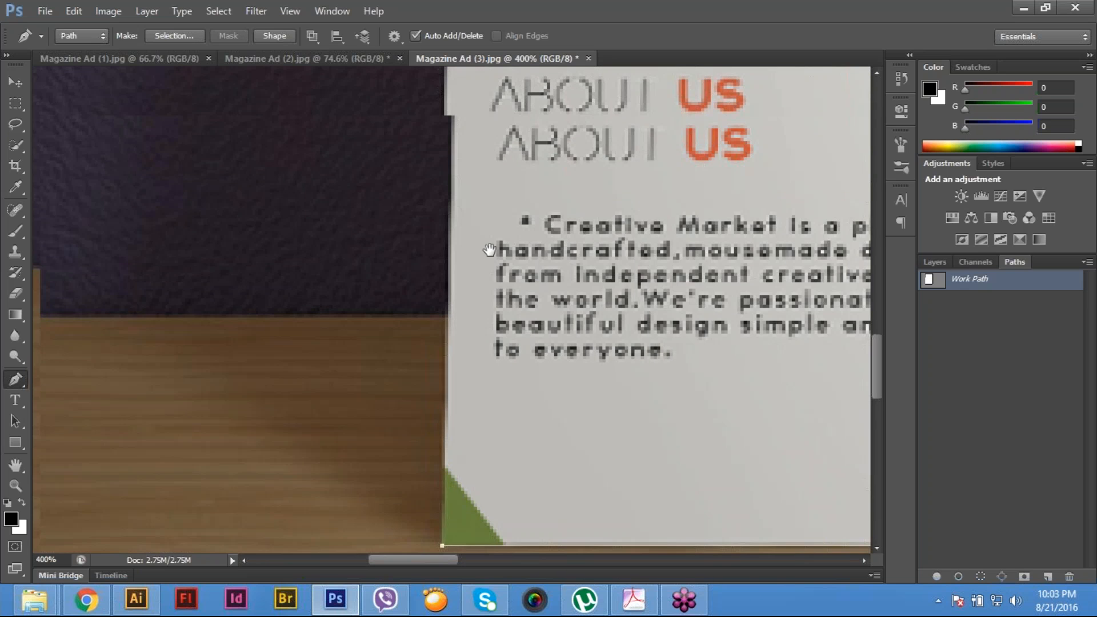
scroll(537, 333, "up", 3)
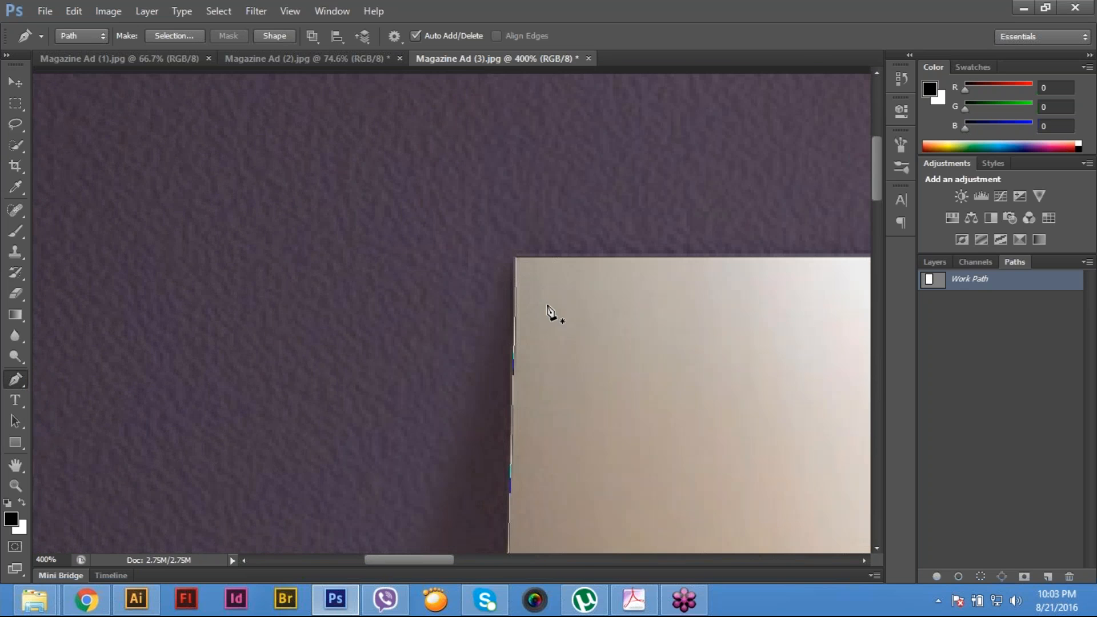
left_click_drag(523, 280, 203, 224)
double_click(979, 281)
key("Return")
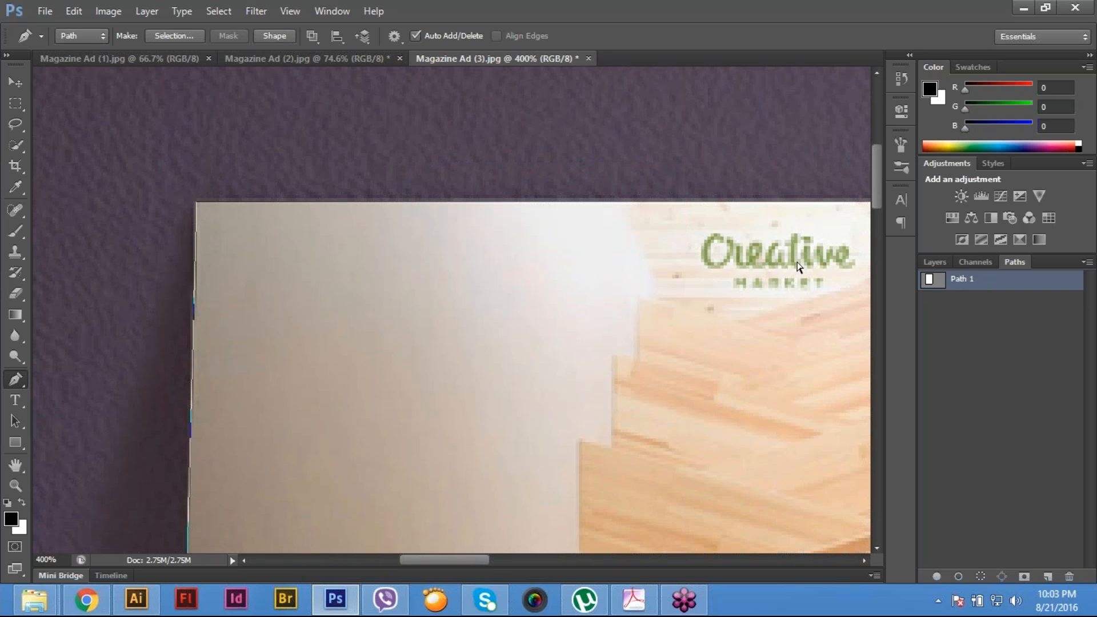
- Deselect Path 1 and start a separate path along the car-sketch poster's top edge, from its top-left to its top-right corner
scroll(621, 259, "right", 15)
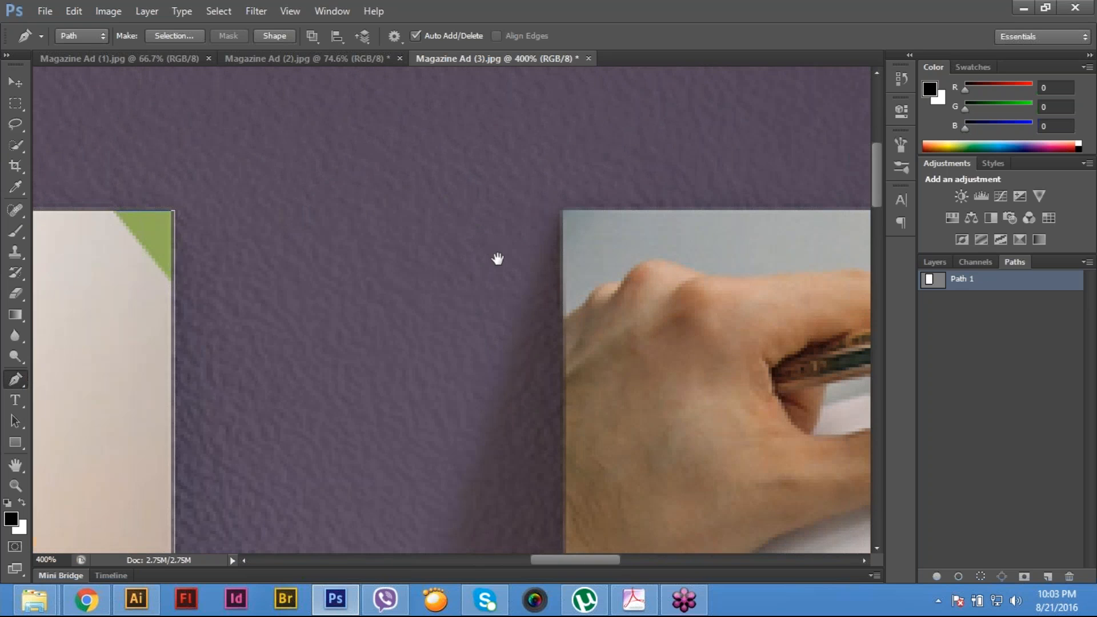
left_click_drag(600, 233, 516, 244)
key("Escape")
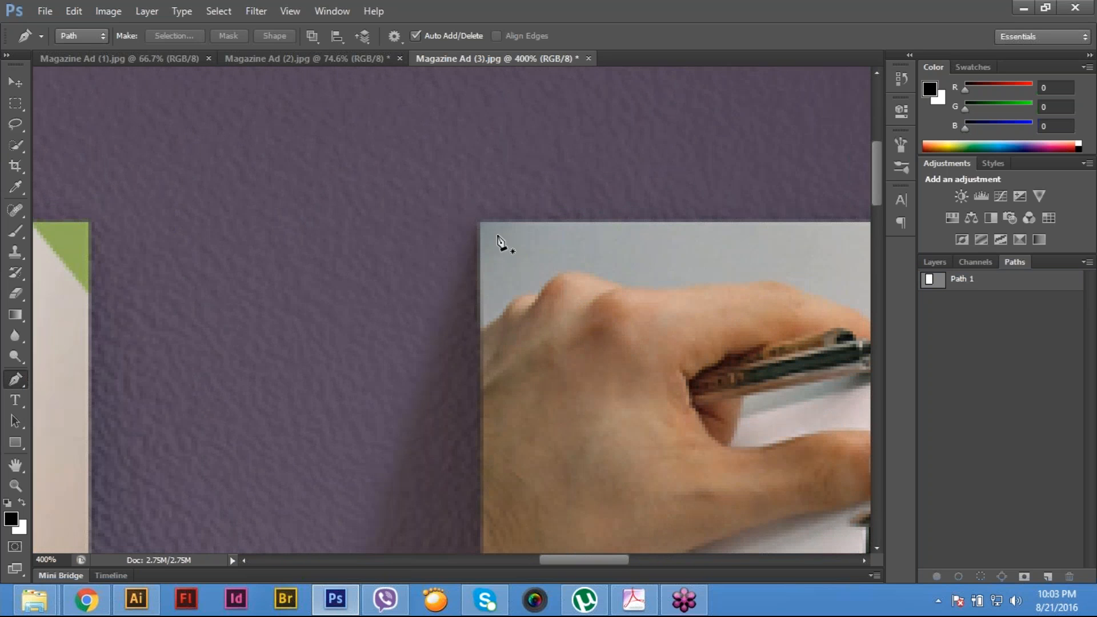
left_click(478, 222)
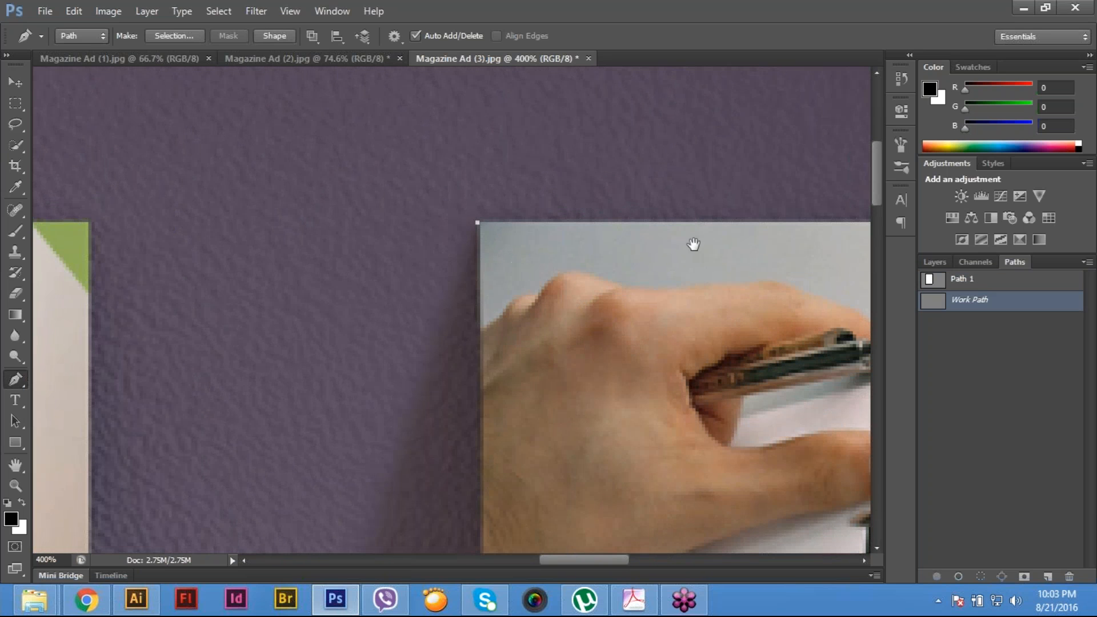
scroll(693, 244, "right", 8)
scroll(679, 248, "right", 6)
left_click(693, 234)
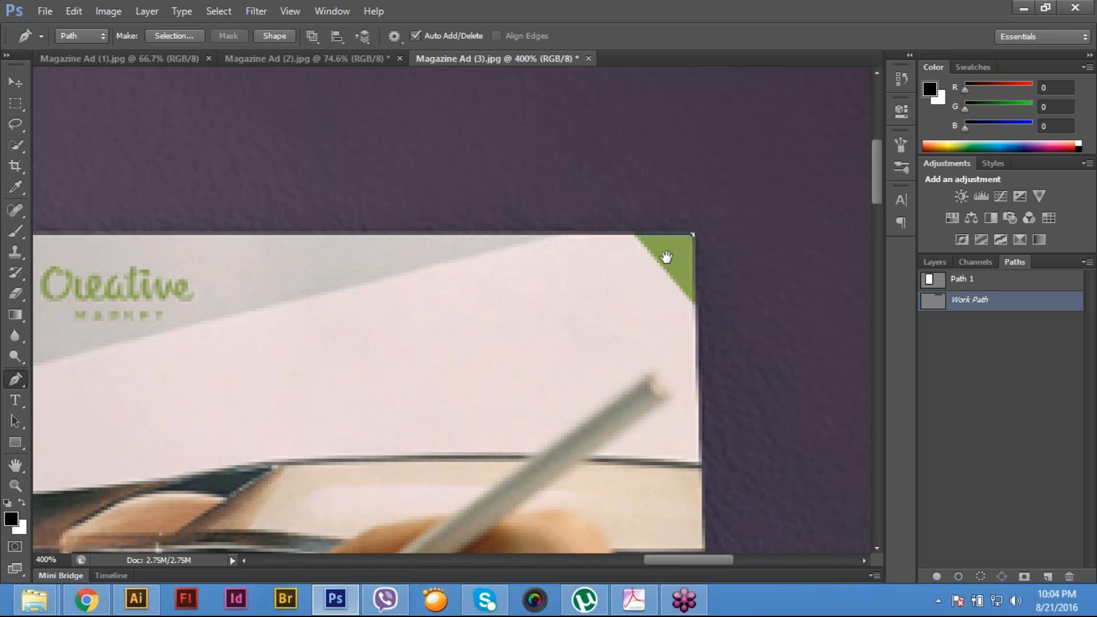
- Complete the path around the car-sketch poster's right, bottom and left edges and save it as Path 2
scroll(666, 257, "down", 12)
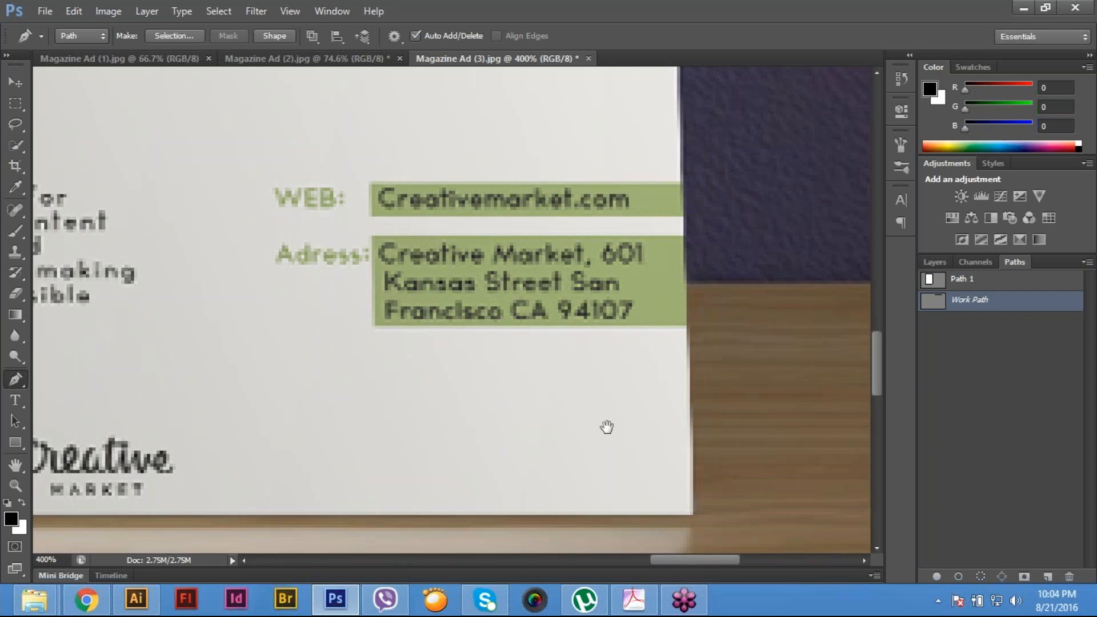
scroll(607, 427, "down", 3)
left_click(693, 441)
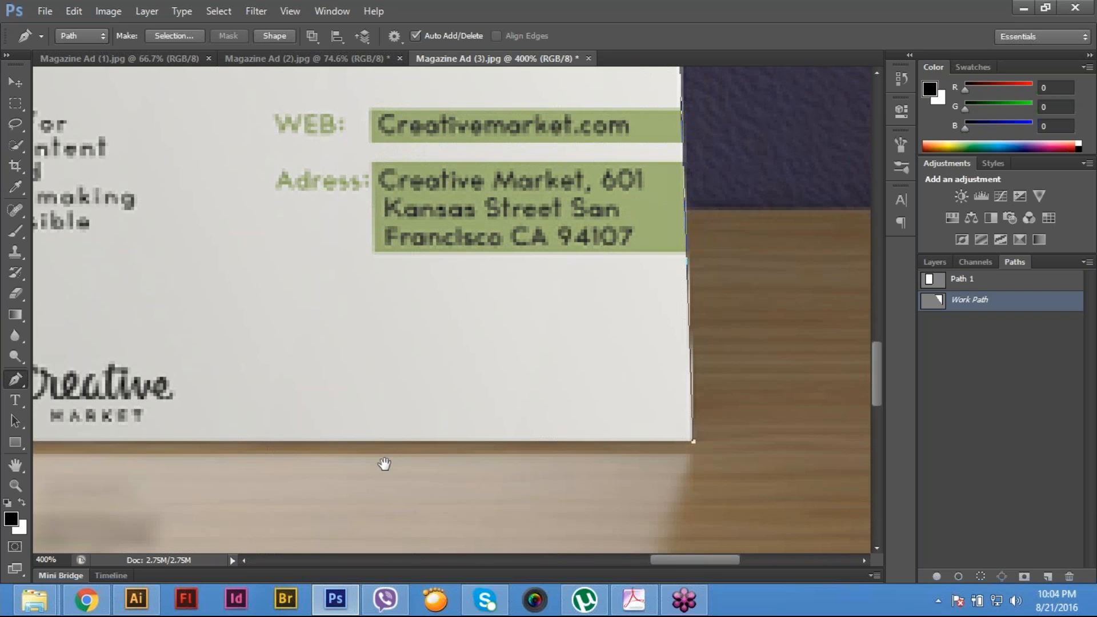
scroll(817, 466, "left", 10)
left_click(435, 453)
scroll(465, 386, "up", 10)
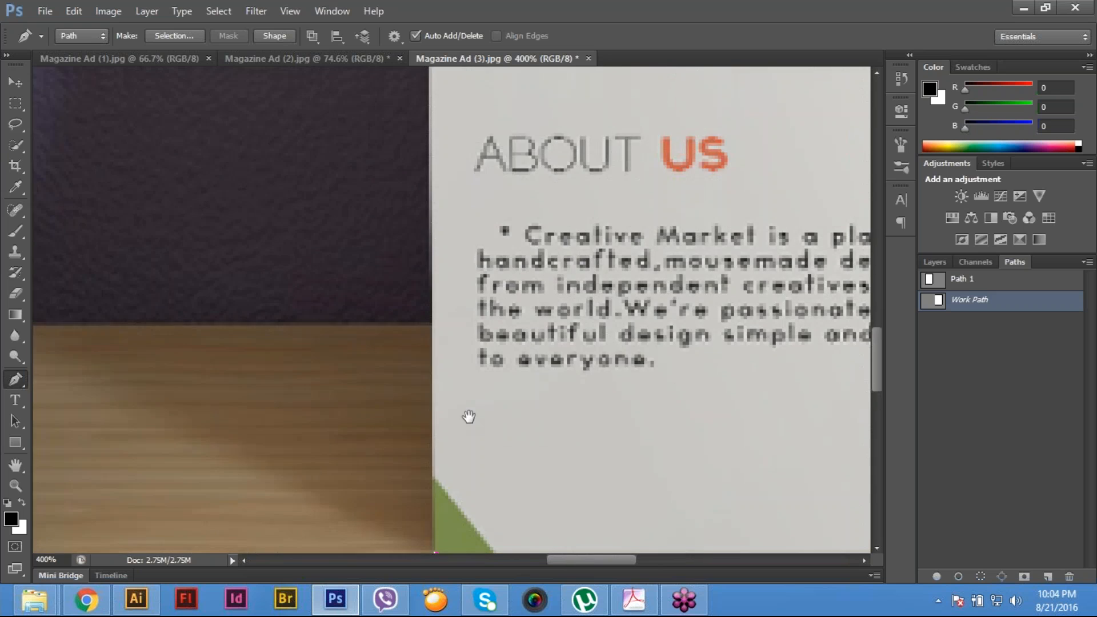
scroll(481, 412, "up", 15)
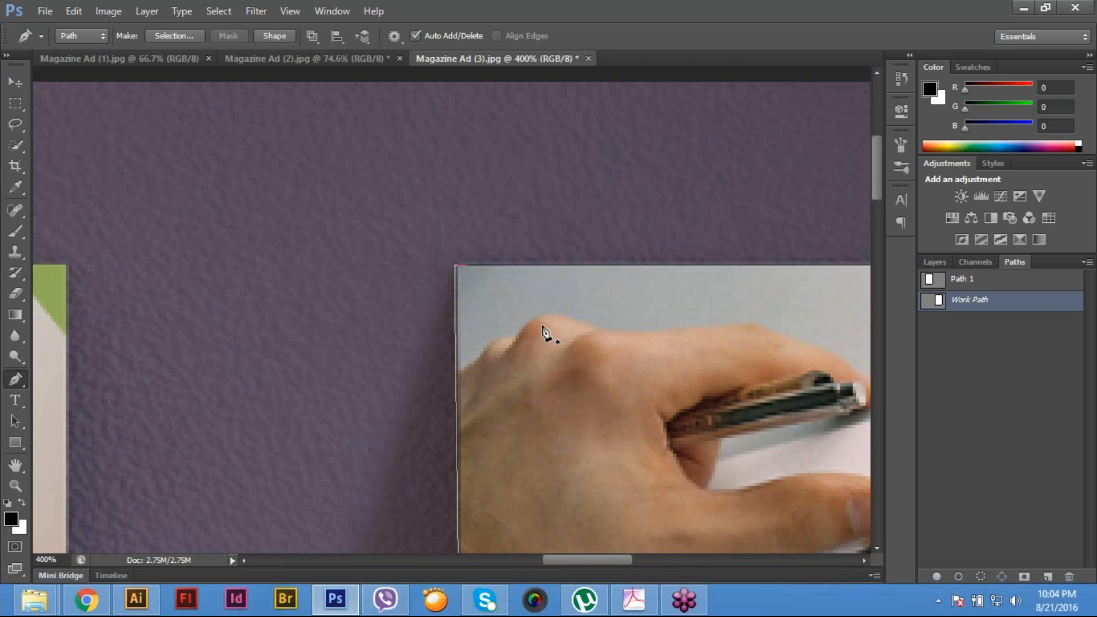
key("ctrl+0")
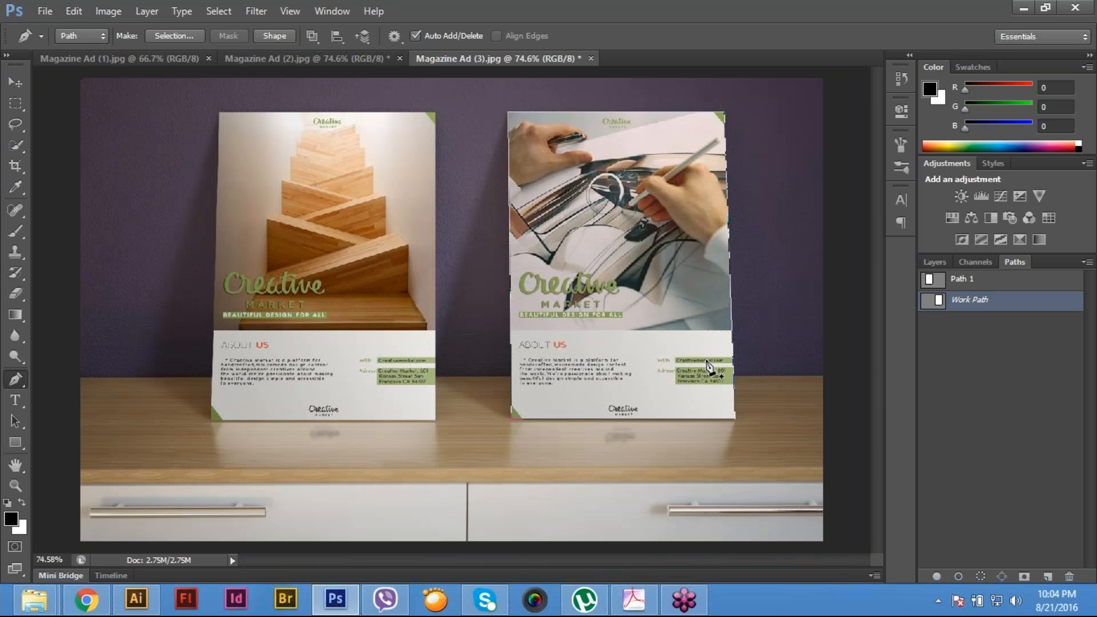
double_click(1004, 299)
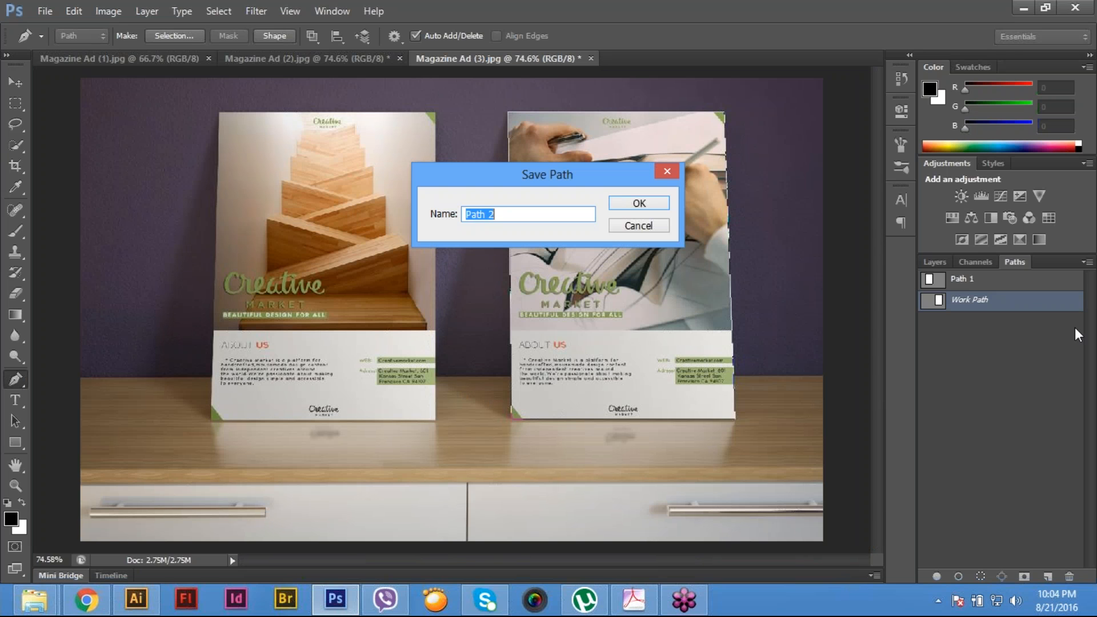
key("Return")
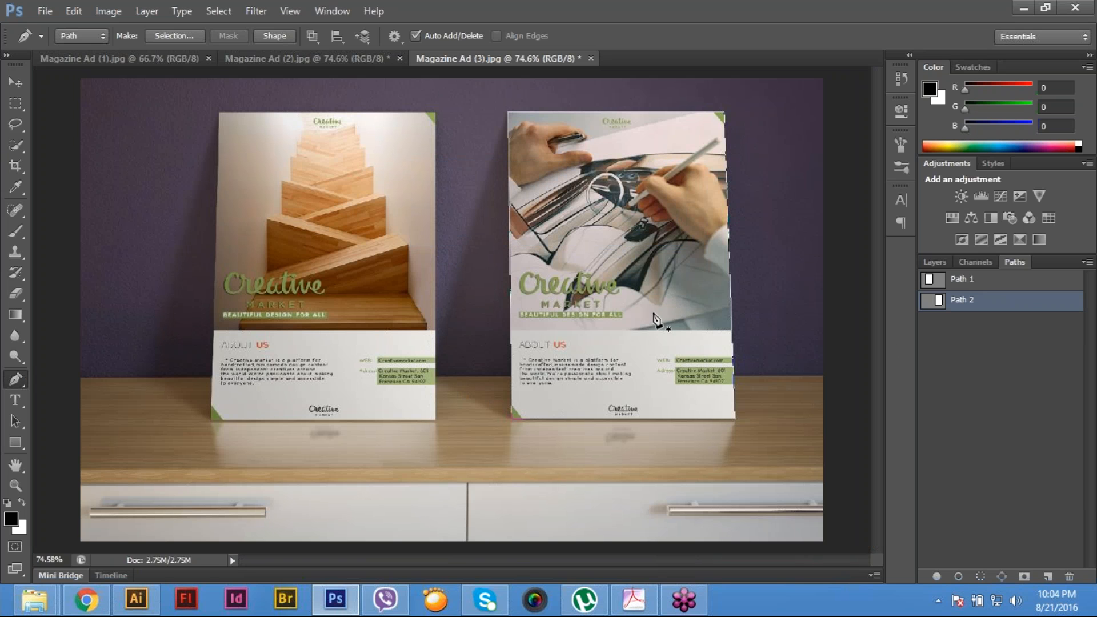
- Load Path 1 as a selection and fill the staircase poster with the pale blue to white gradient running left to right
left_click(968, 281)
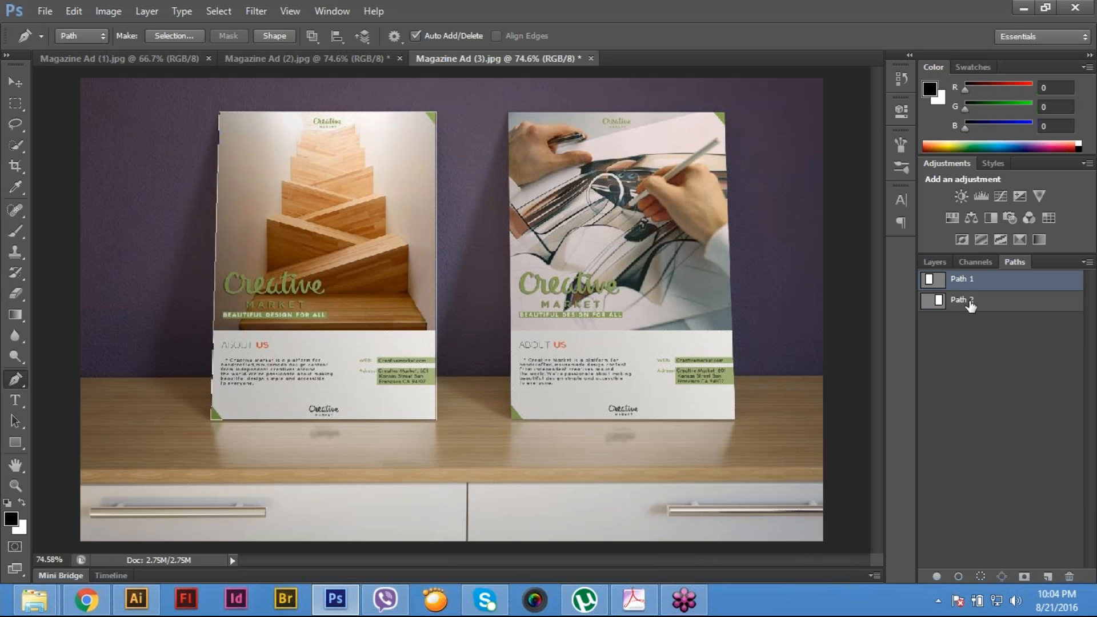
key("ctrl+Return")
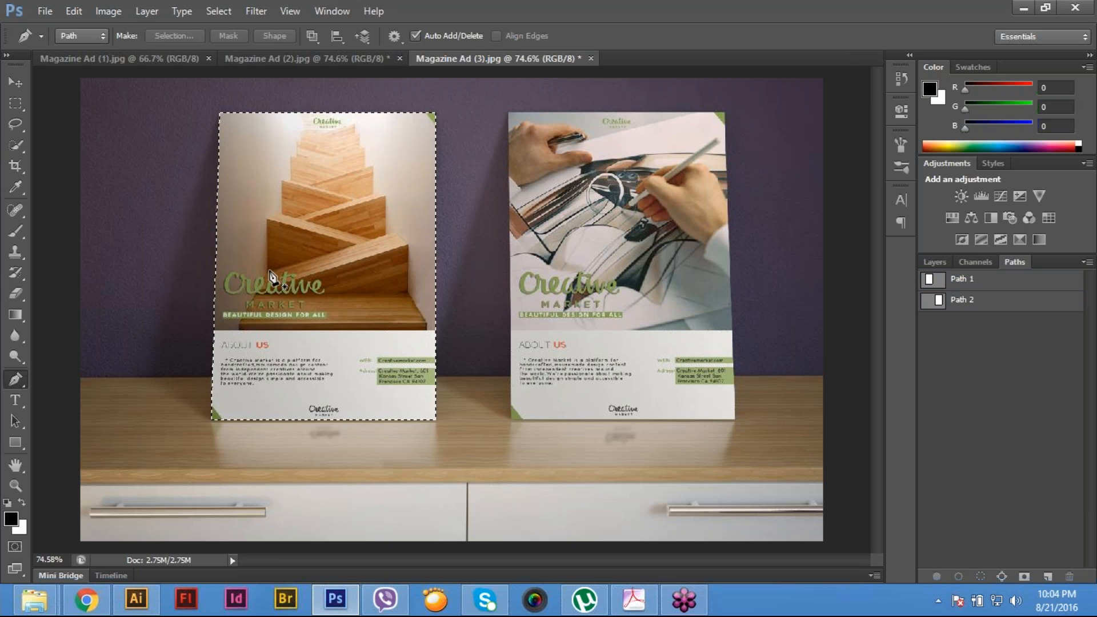
key("g")
left_click_drag(209, 264, 338, 270)
key("ctrl+z")
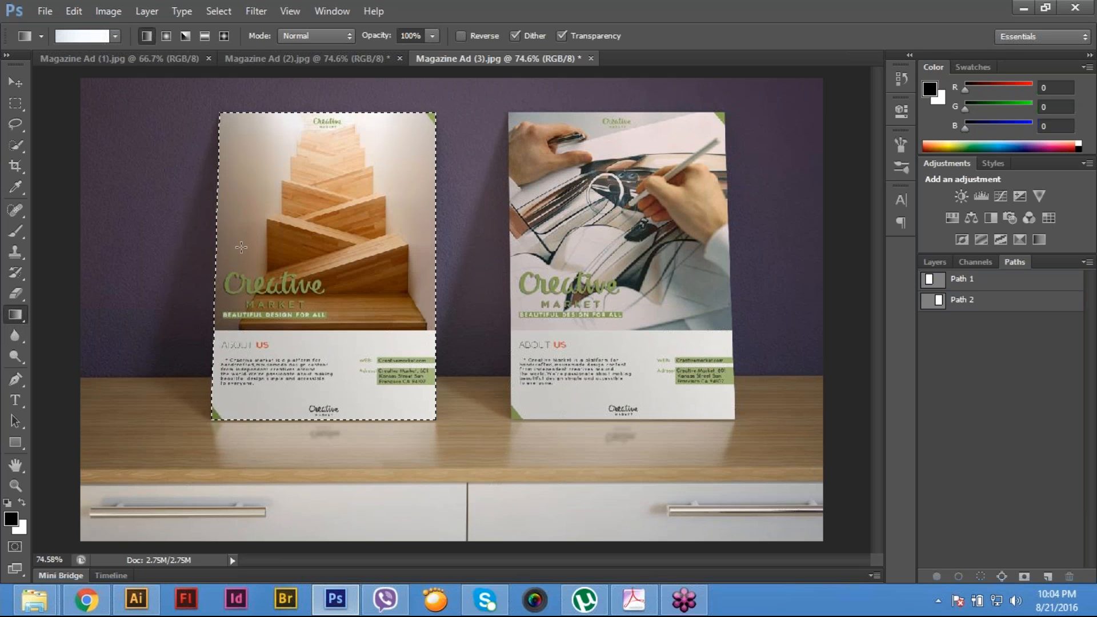
left_click_drag(383, 282, 434, 295)
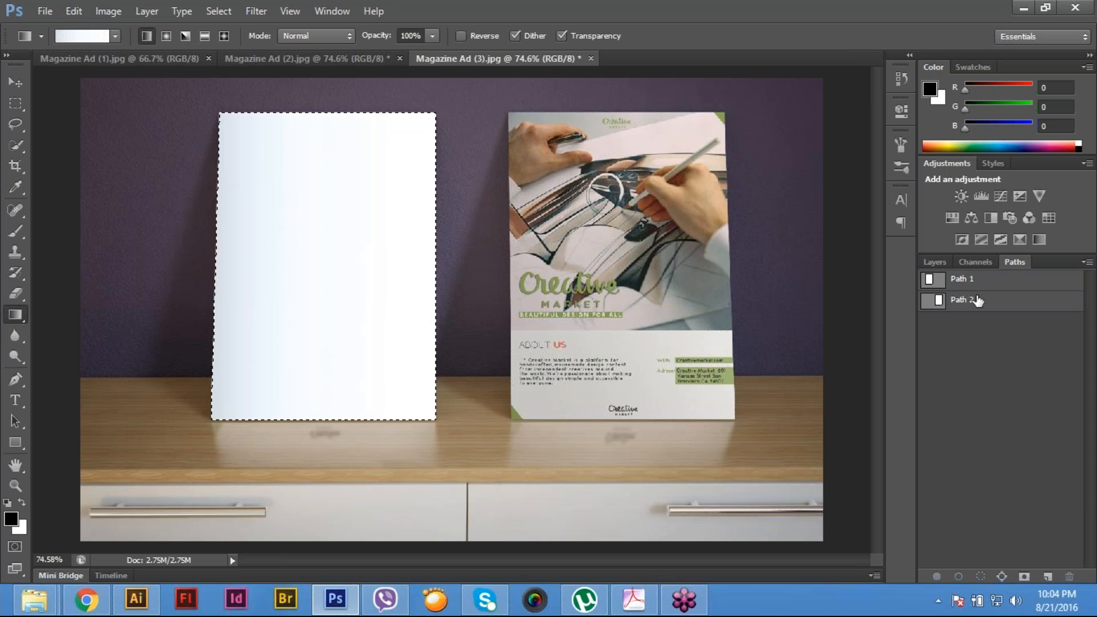
- Load Path 2 as the selection around the car-sketch poster
left_click(972, 279)
left_click(972, 300)
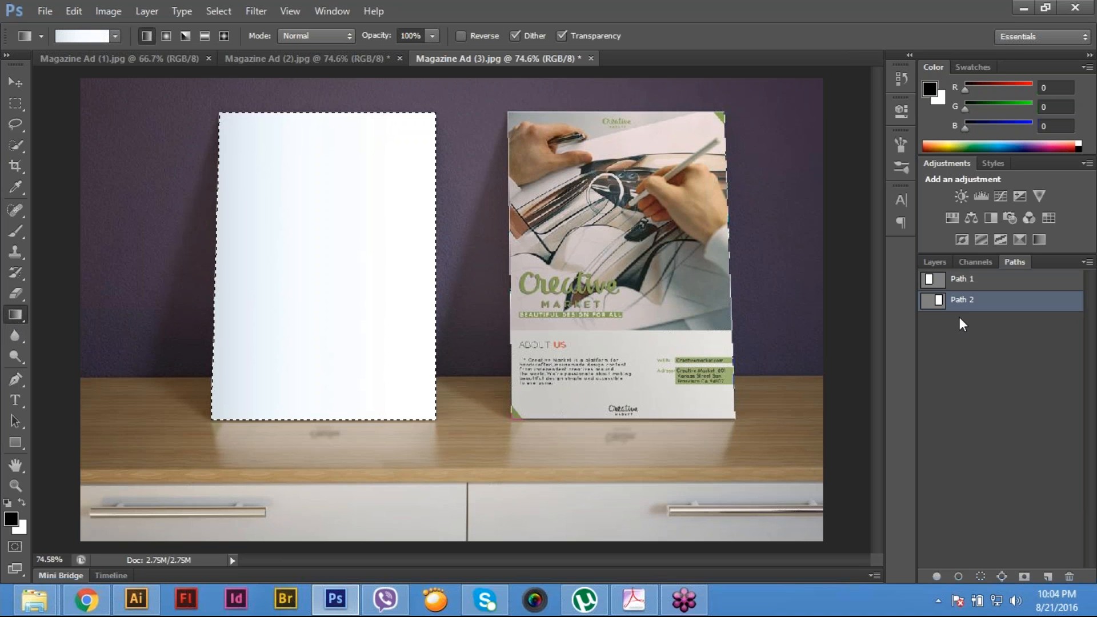
key("ctrl+Return")
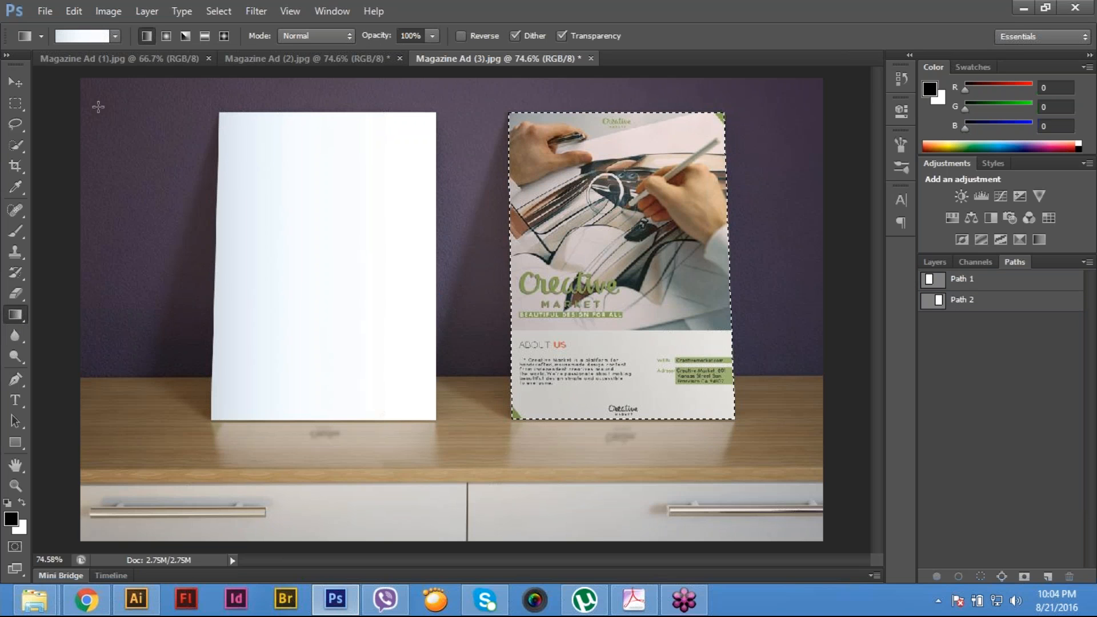
- Change the gradient's starting color stop to a lighter grey-blue and keep the white end
left_click(86, 36)
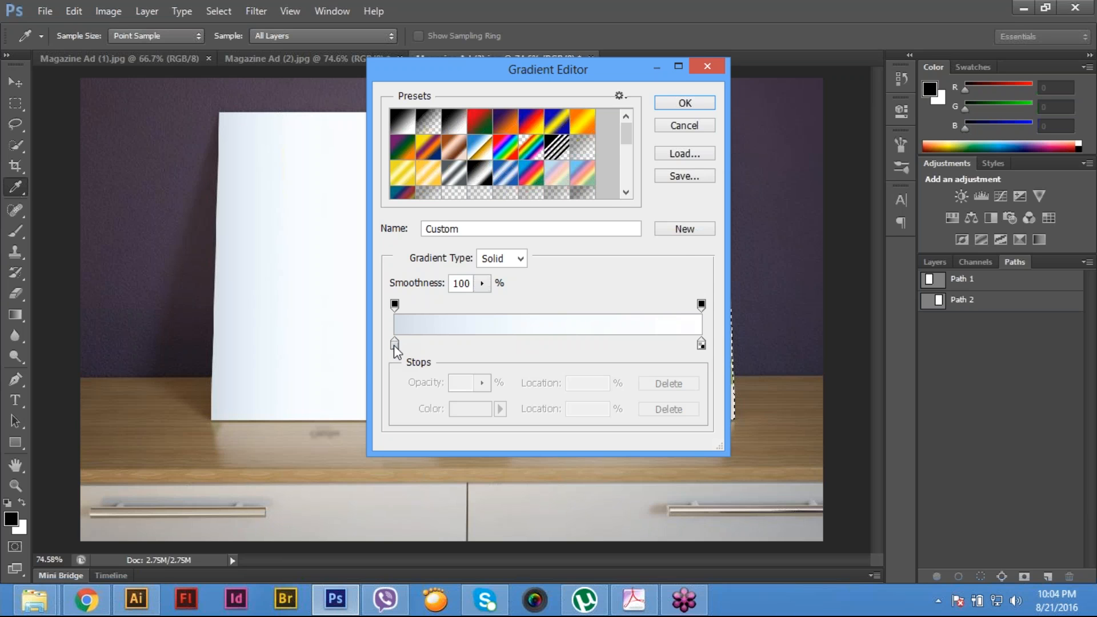
double_click(395, 345)
left_click(737, 302)
key("Return")
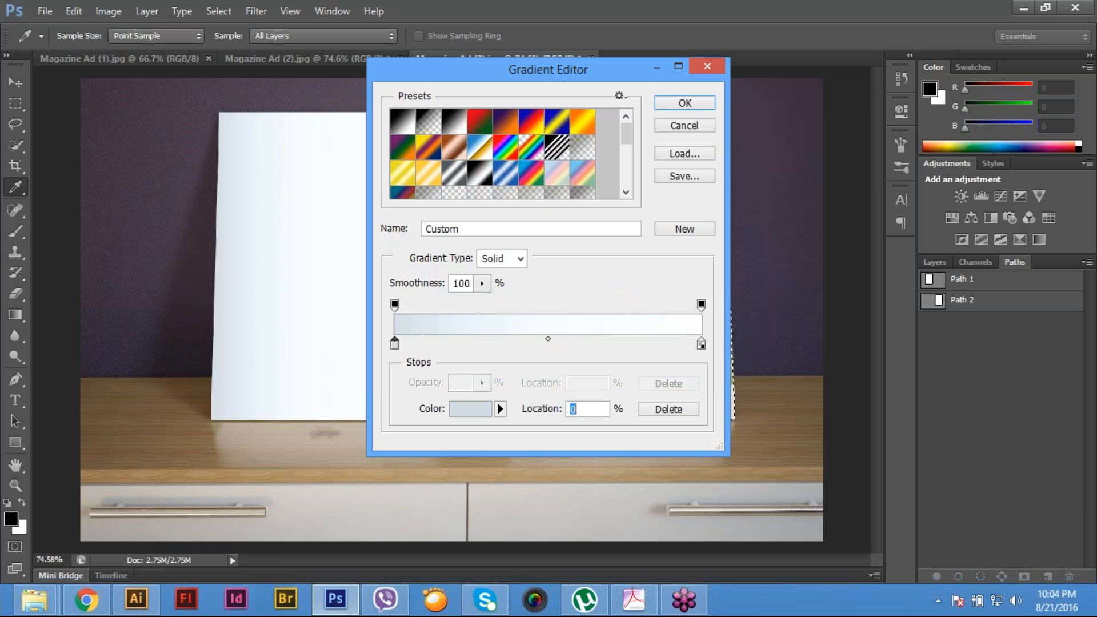
left_click(685, 103)
- Fill the selected car-sketch poster with the gradient, running it from white on the left to pale blue on the right, and deselect
left_click_drag(510, 264, 659, 264)
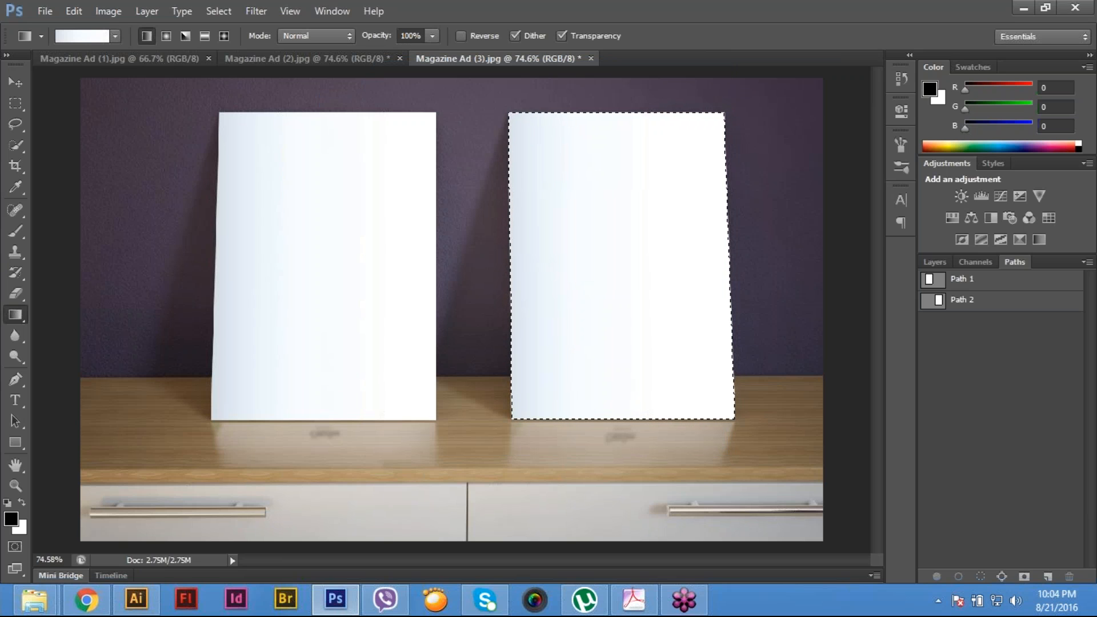
left_click_drag(739, 257, 583, 259)
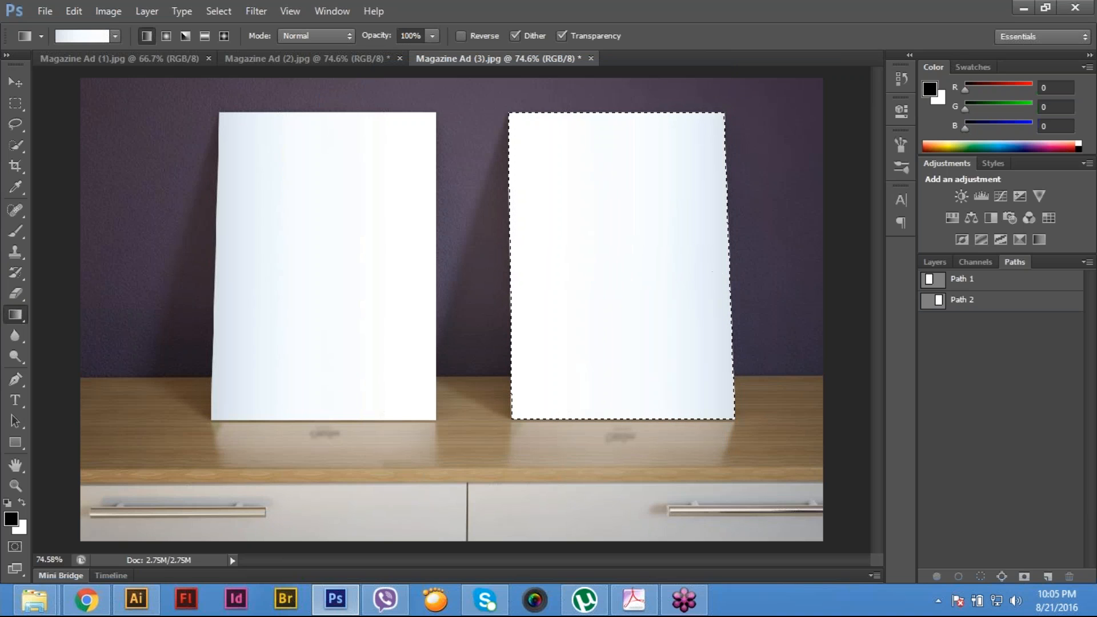
key("m")
key("ctrl+d")
- Save the changes to Magazine Ad (3).jpg
left_click(44, 11)
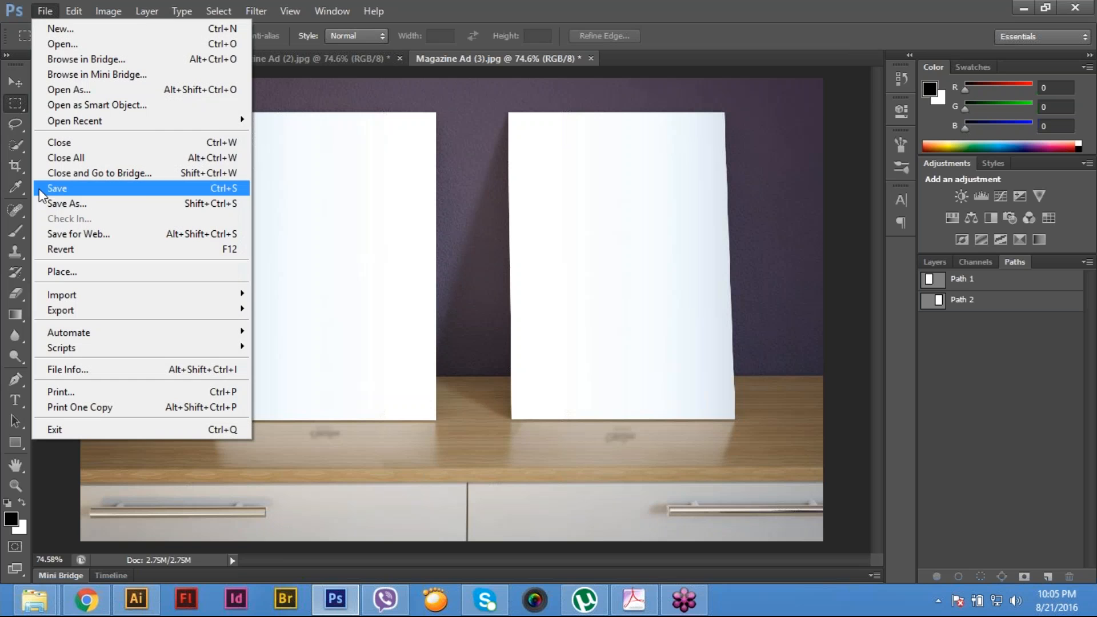
left_click(45, 187)
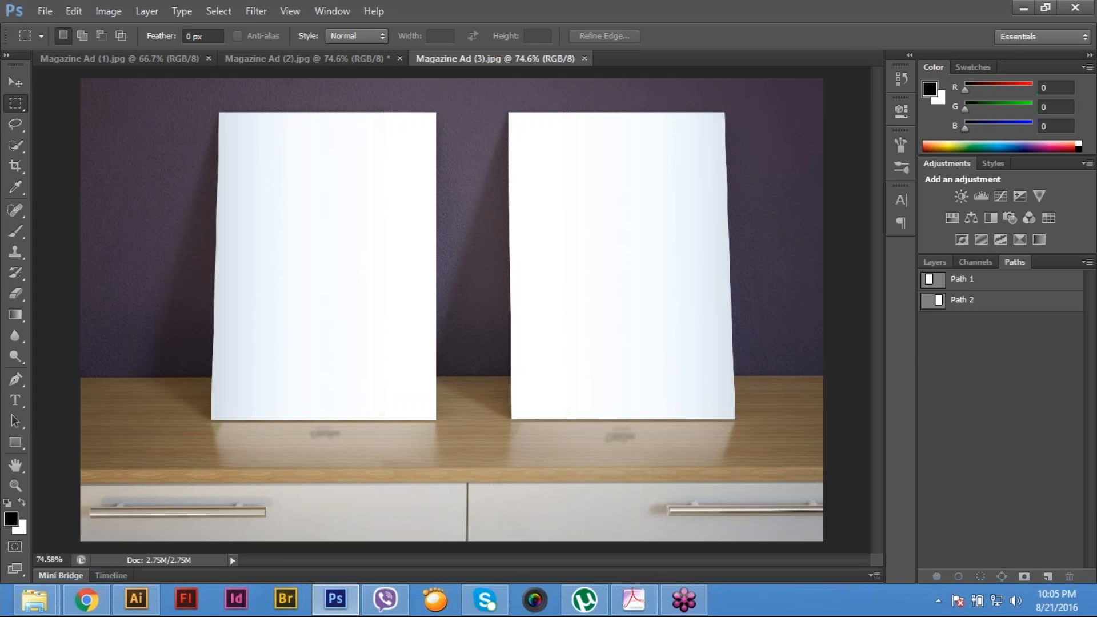
- Load Path 1 as the selection around the left blank poster
left_click(935, 262)
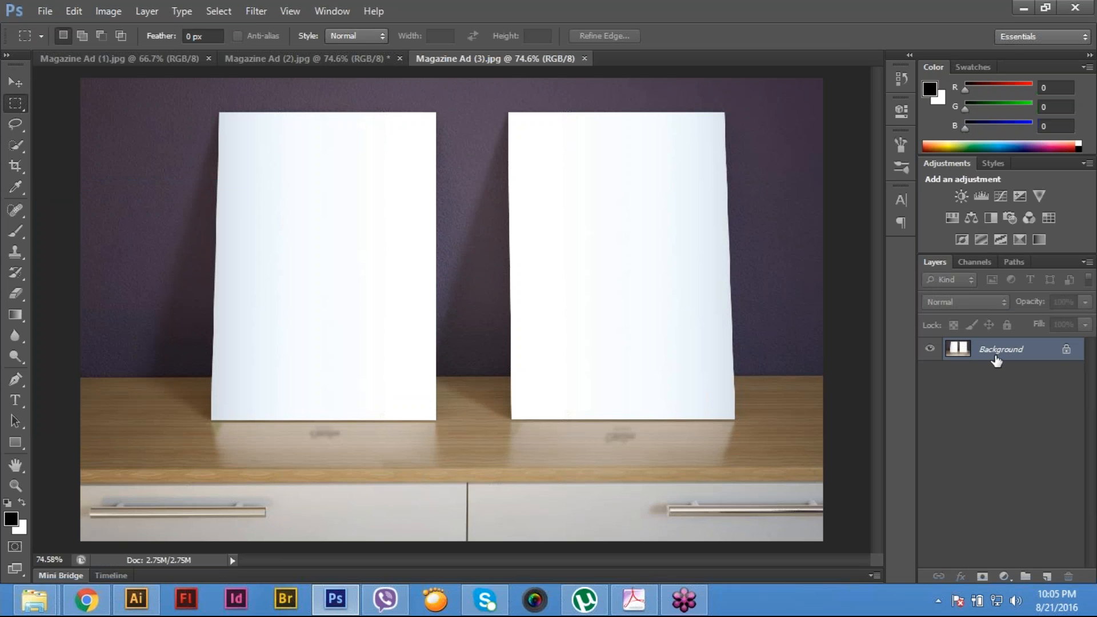
left_click(1014, 262)
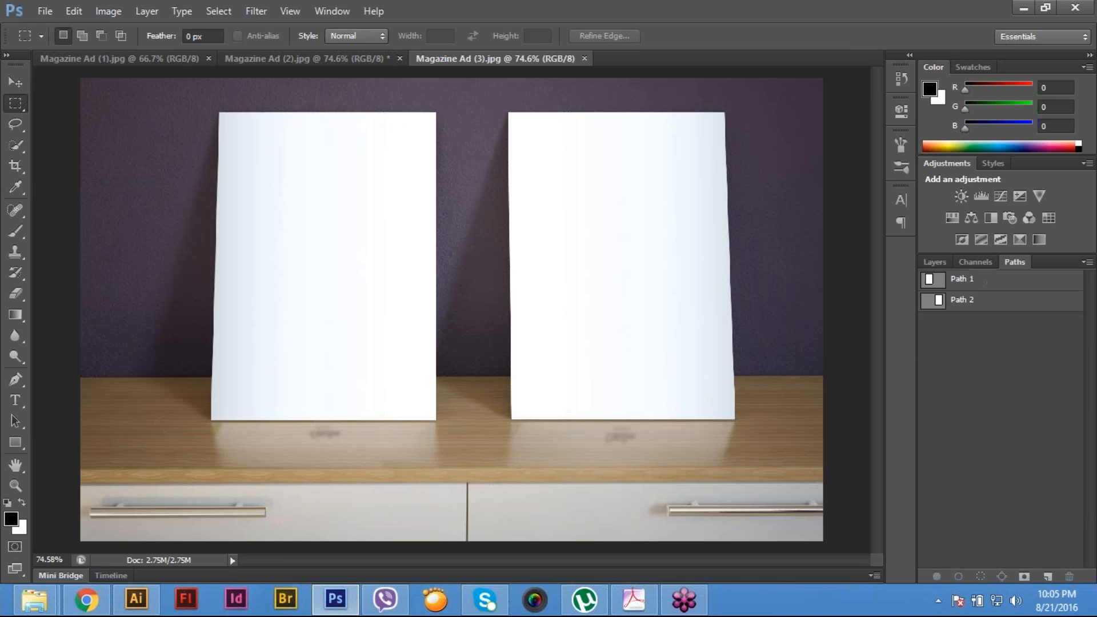
left_click(960, 280)
key("ctrl+Return")
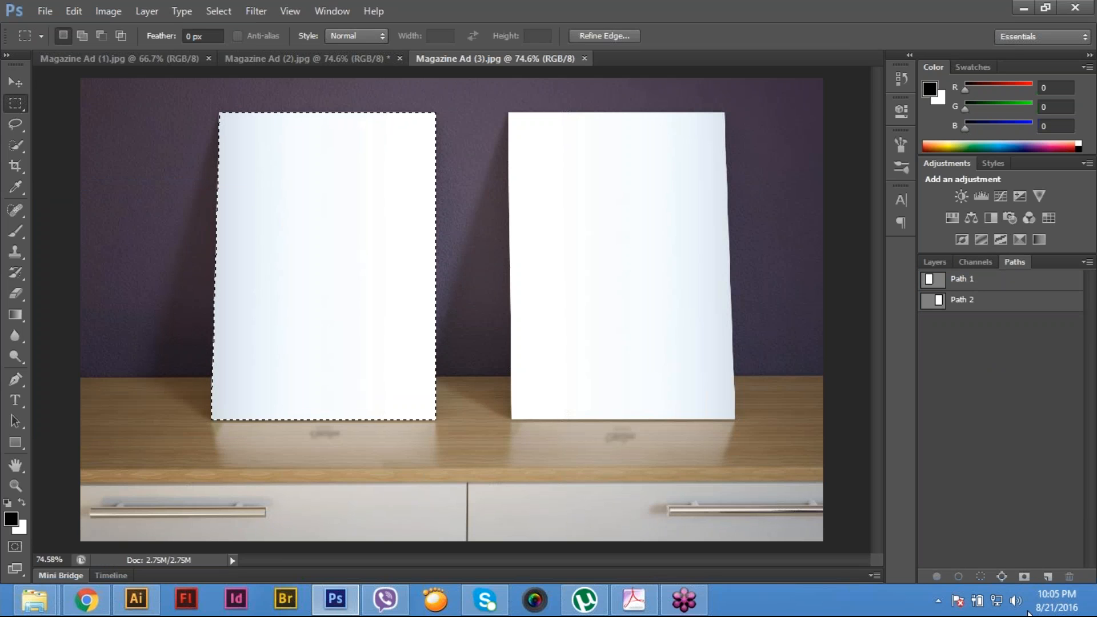
- Add a new layer and fill the selected left poster on it with the pale blue to white gradient, running left to right
left_click(931, 262)
left_click(1047, 576)
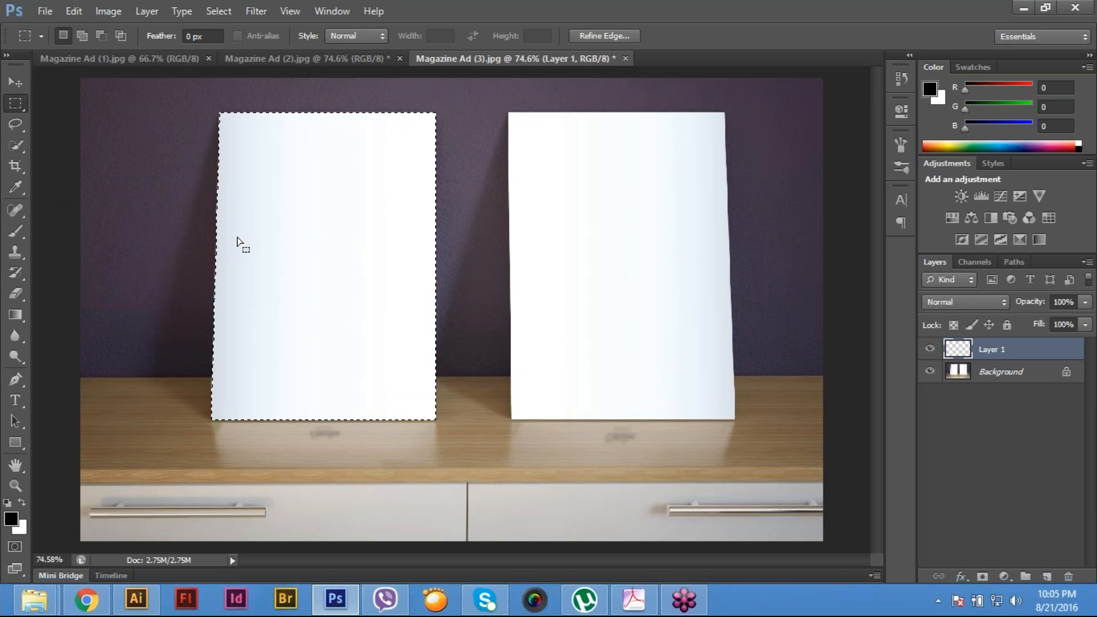
key("g")
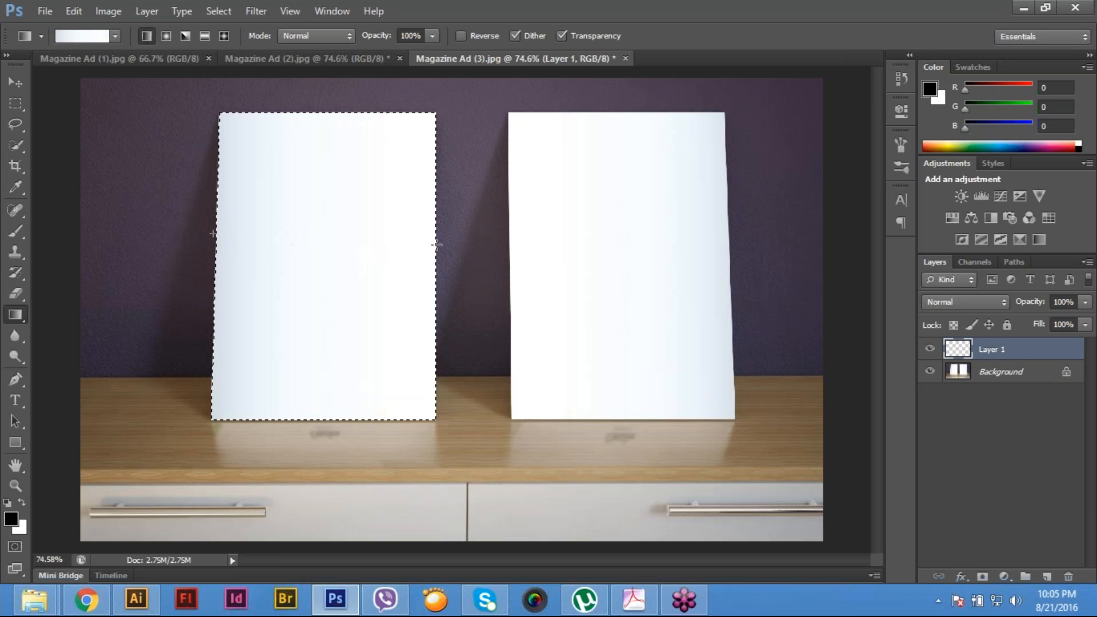
left_click_drag(213, 233, 438, 245)
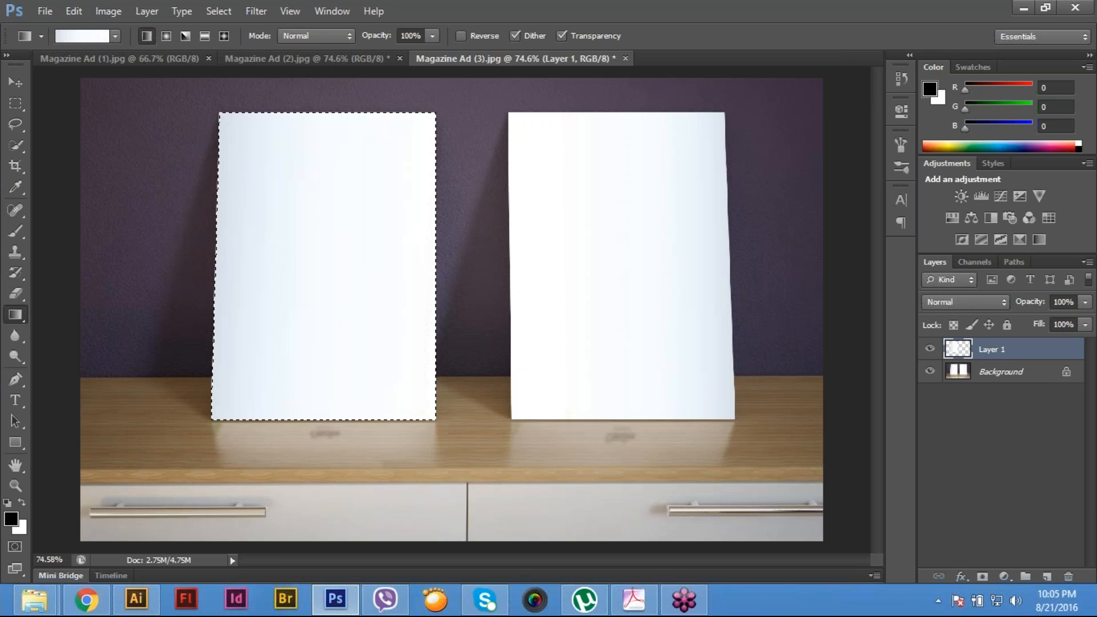
right_click(965, 349)
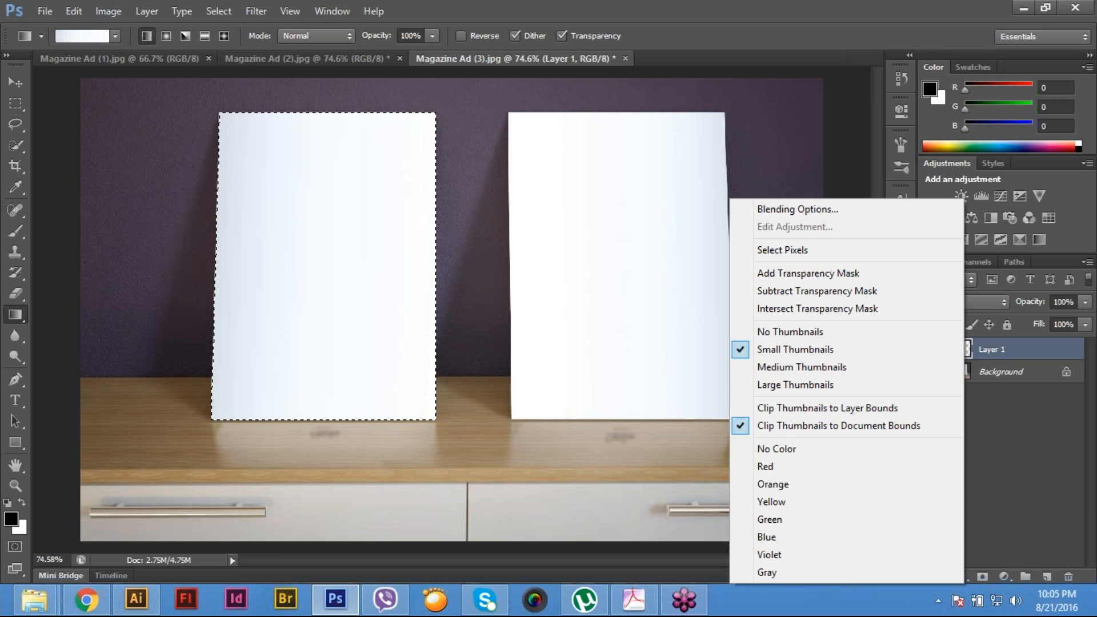
left_click(1019, 463)
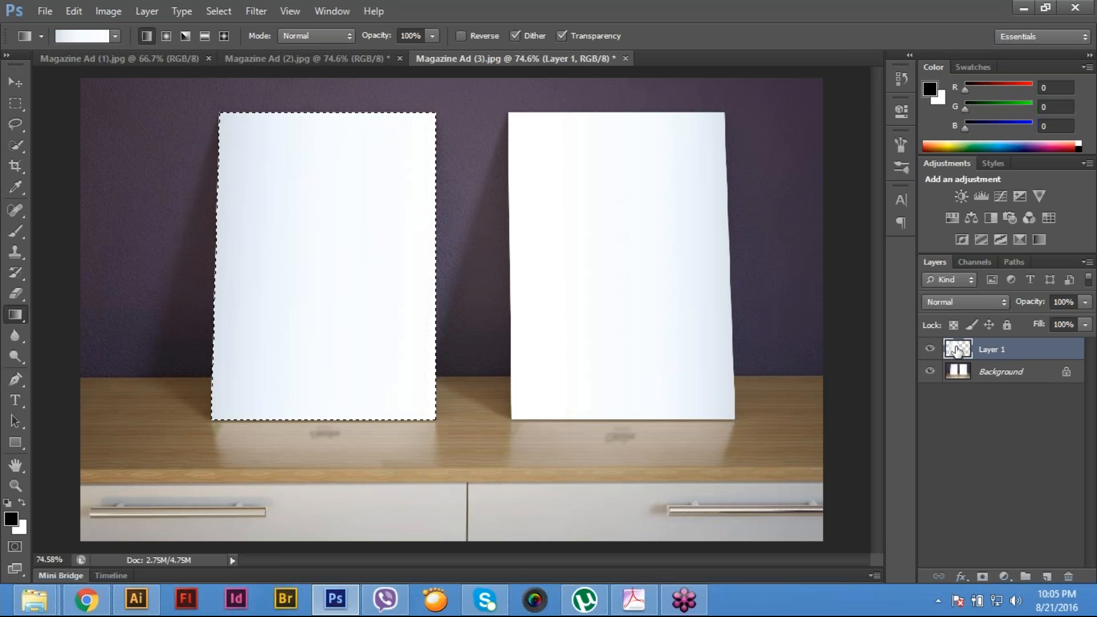
double_click(959, 350)
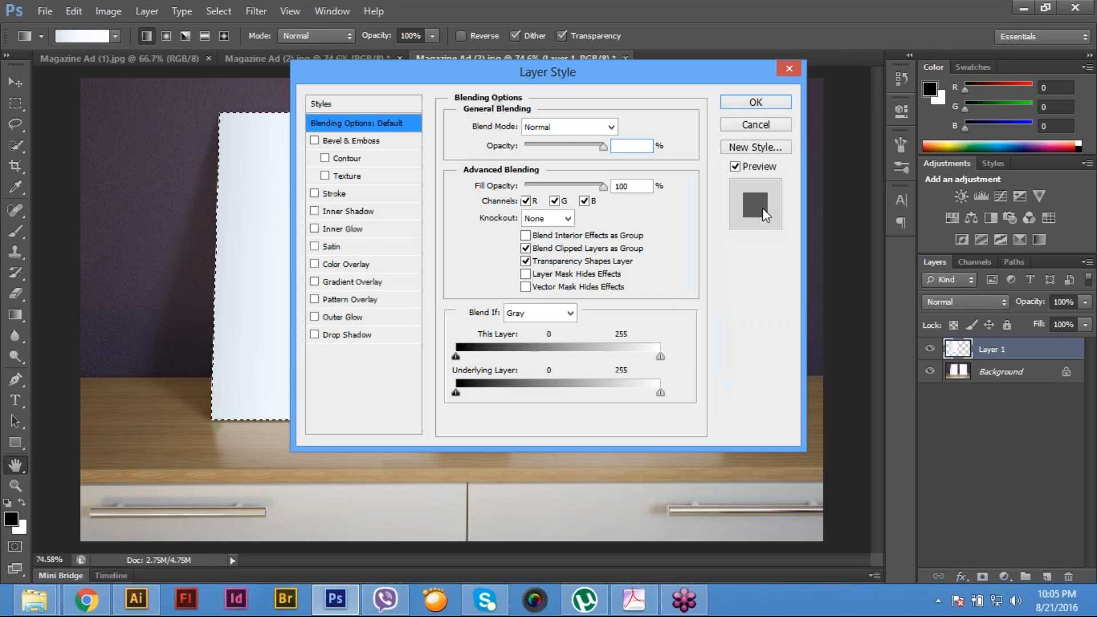
left_click(767, 127)
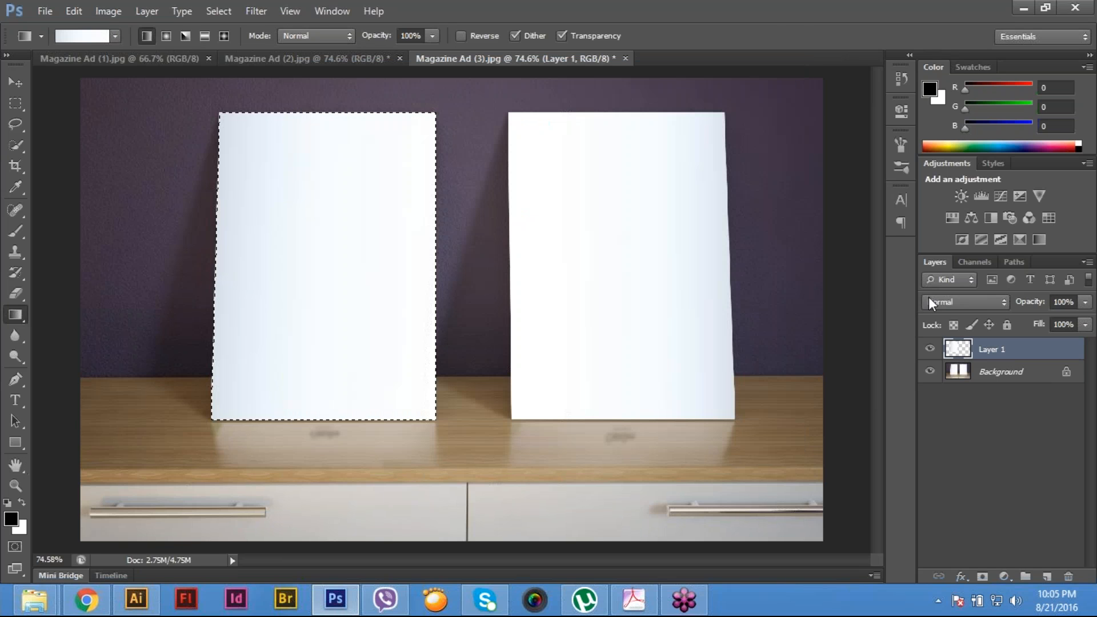
right_click(963, 354)
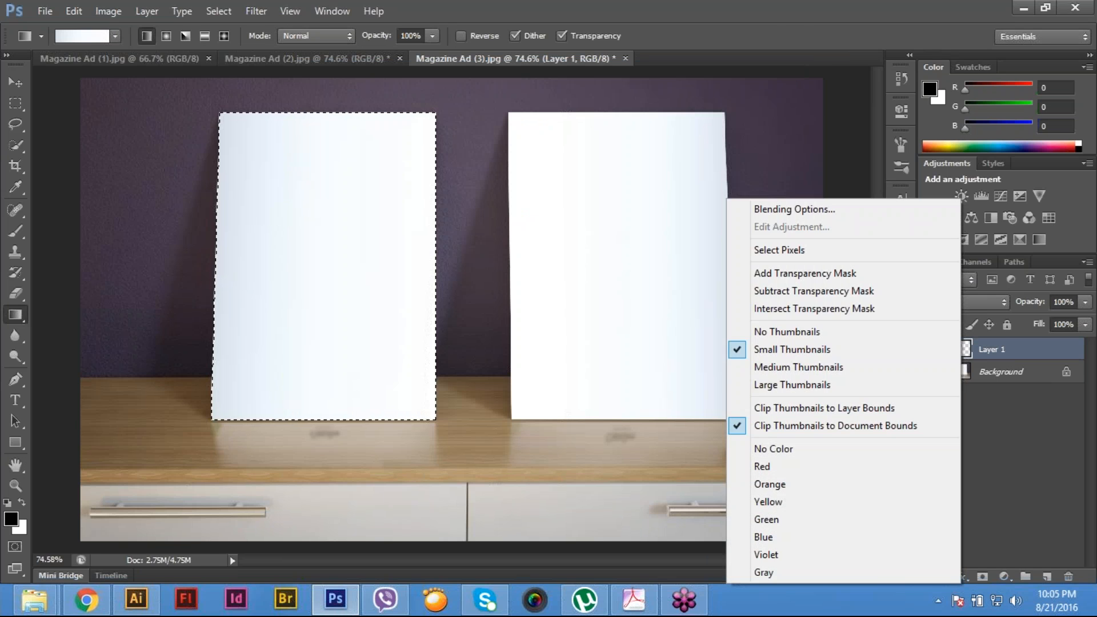
left_click(1037, 468)
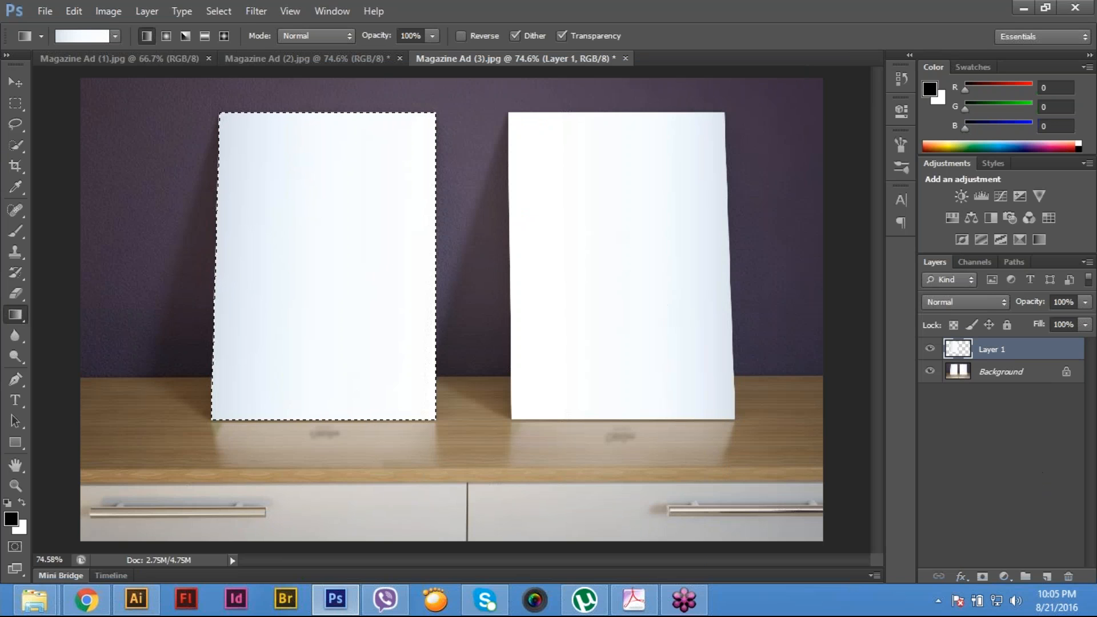
- Convert the new gradient layer into a smart object and open its contents for editing
left_click(147, 11)
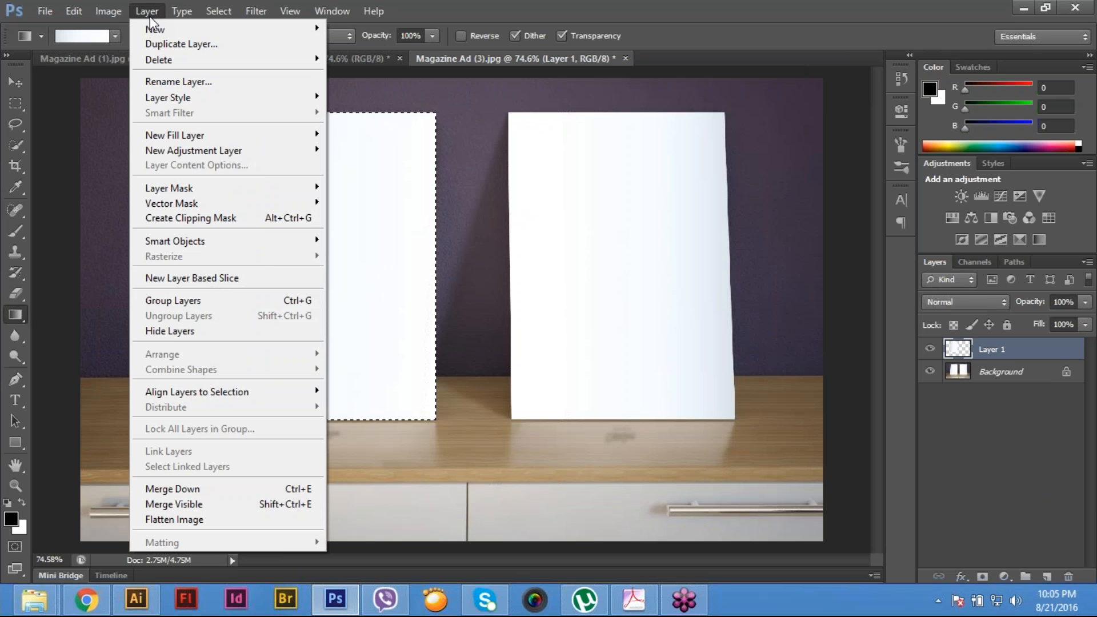
mouse_move(205, 244)
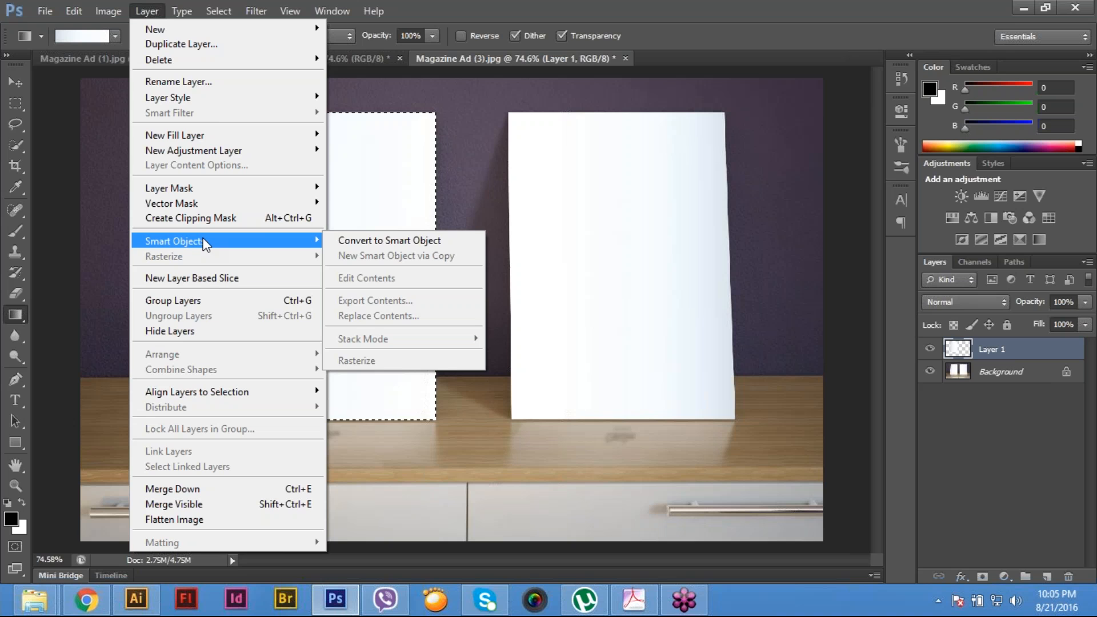
left_click(441, 240)
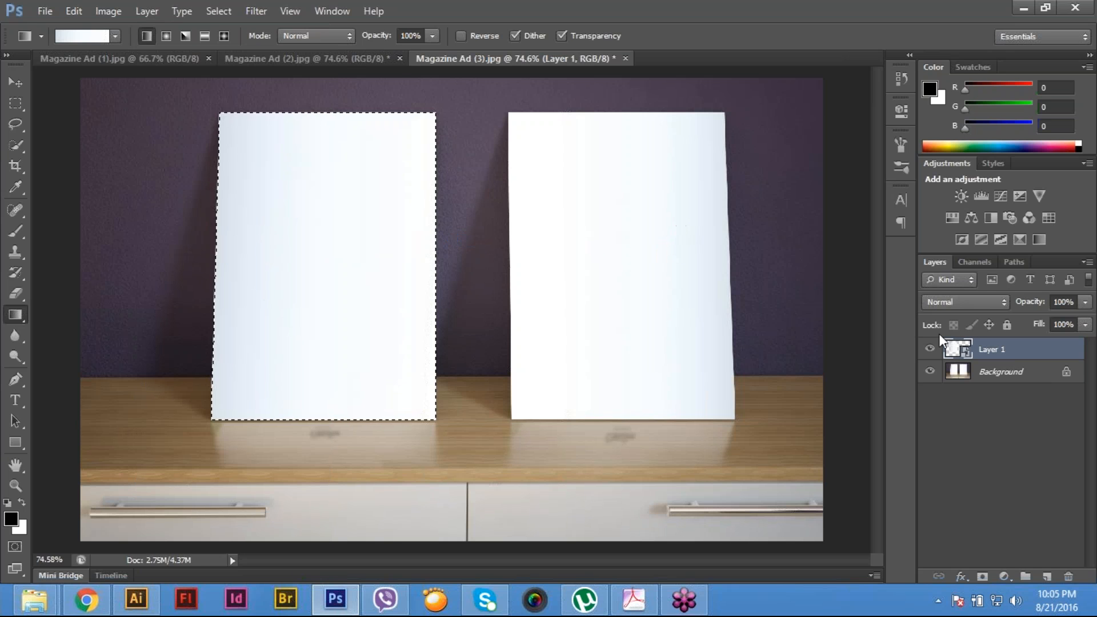
double_click(958, 349)
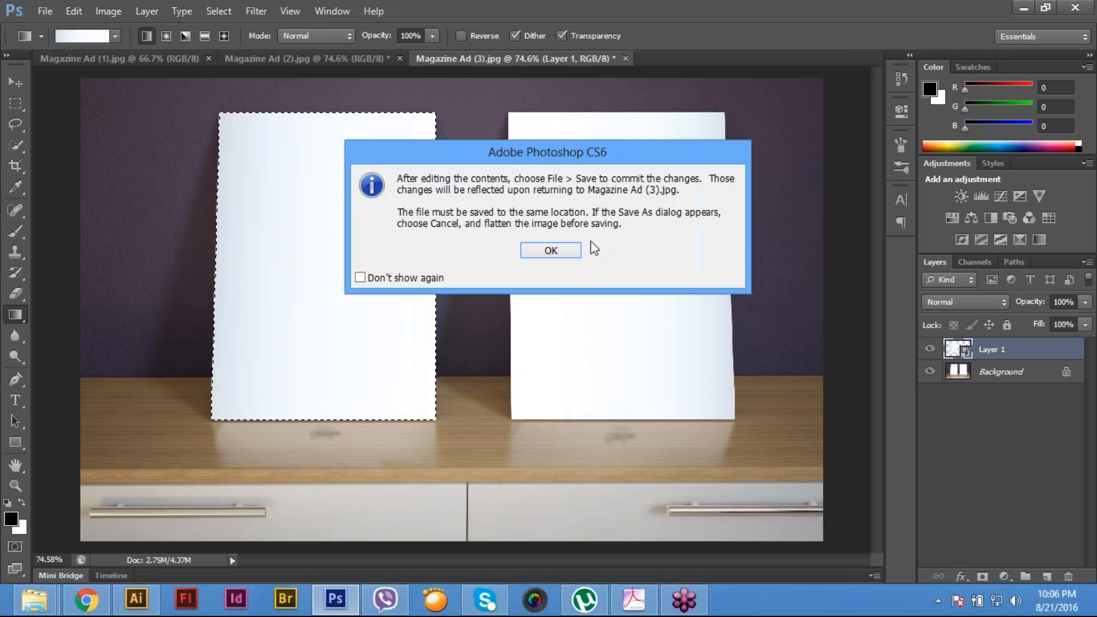
left_click(557, 252)
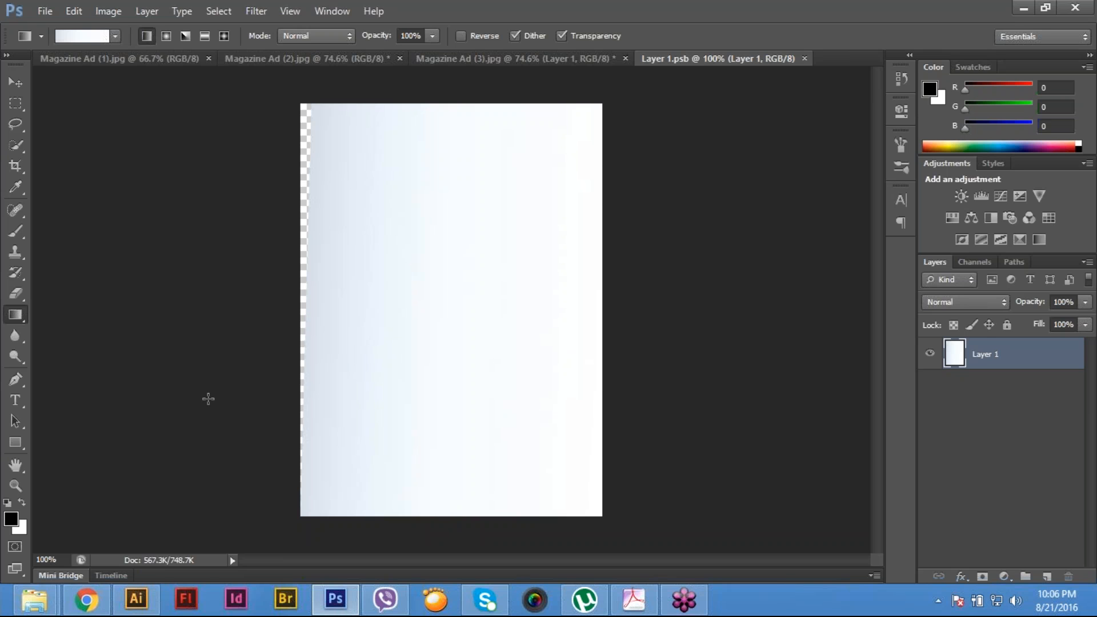
- Open the US Software Magazine Ad-01 image from the Main File folder
key("ctrl+o")
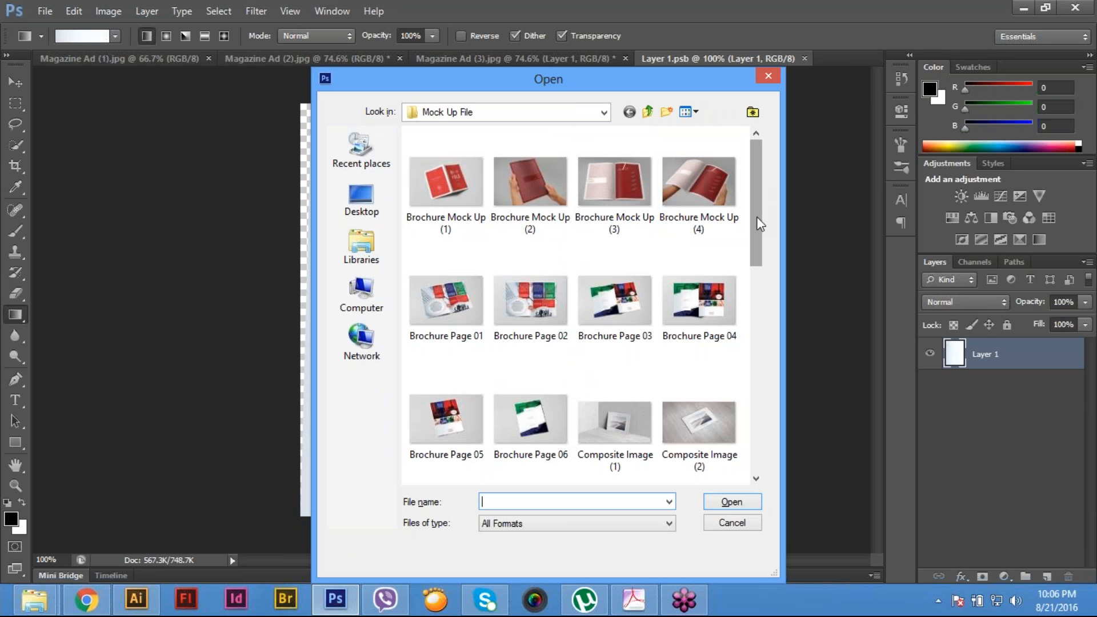
scroll(756, 217, "down", 3)
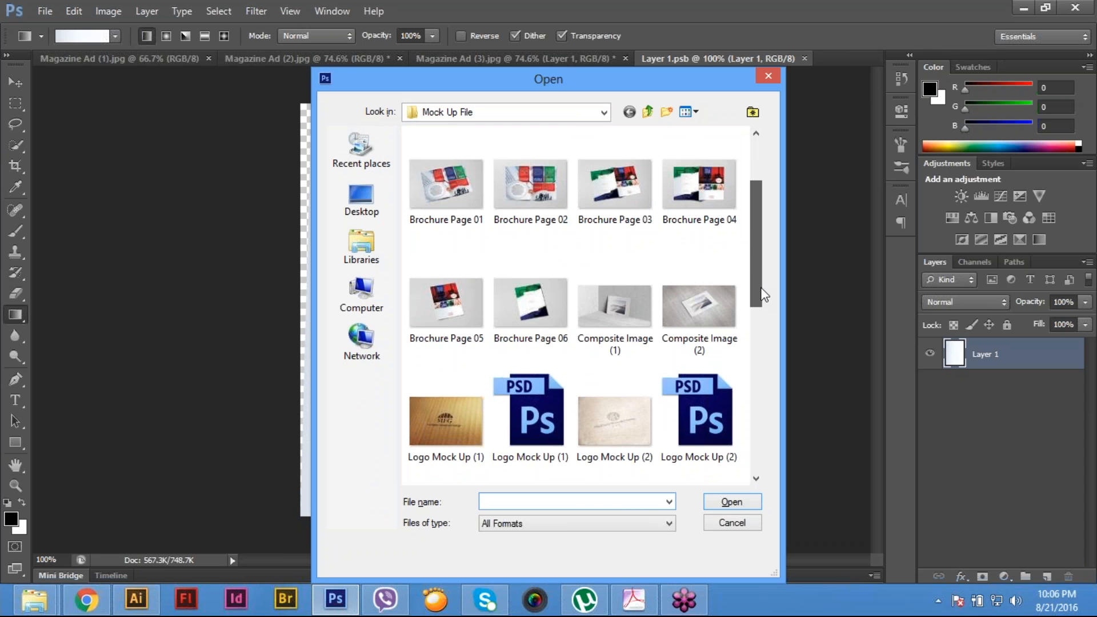
scroll(763, 294, "down", 3)
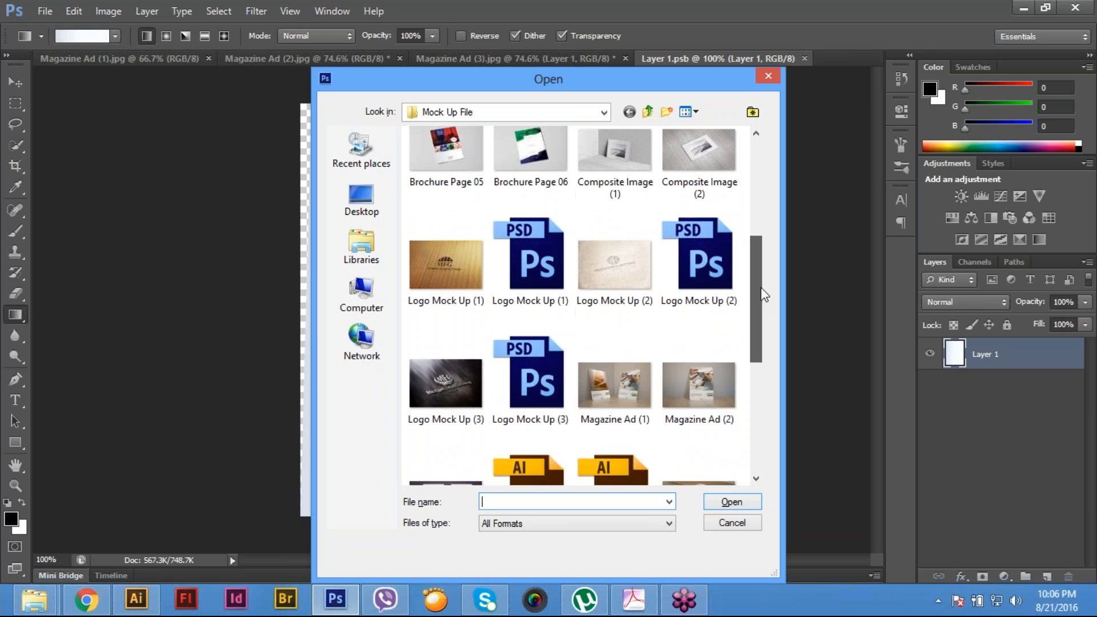
scroll(763, 294, "down", 6)
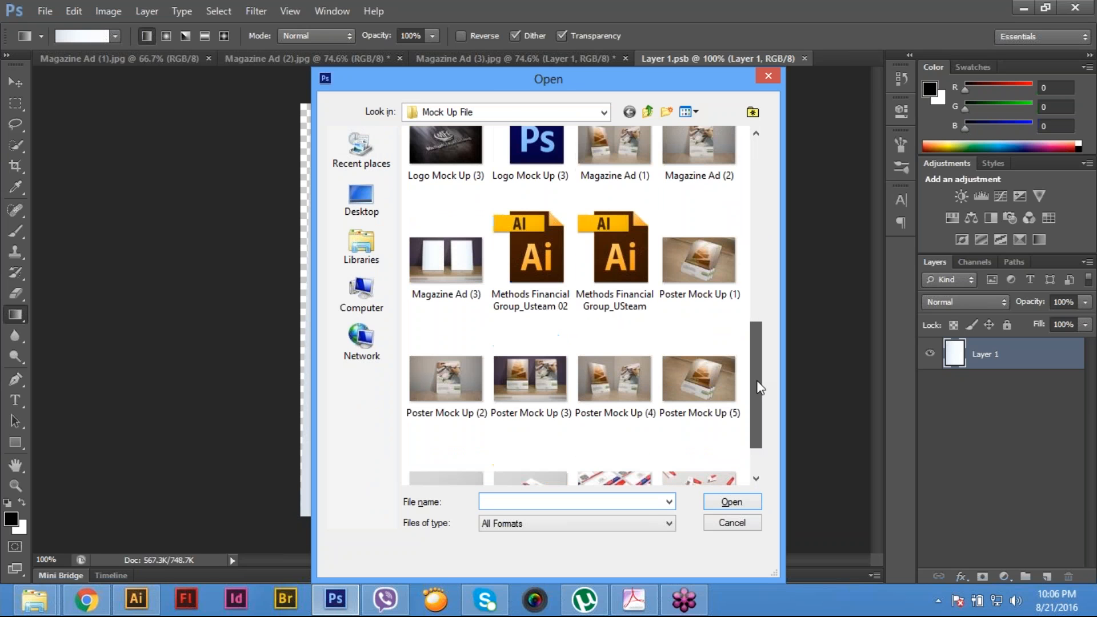
left_click_drag(755, 389, 669, 117)
left_click(649, 116)
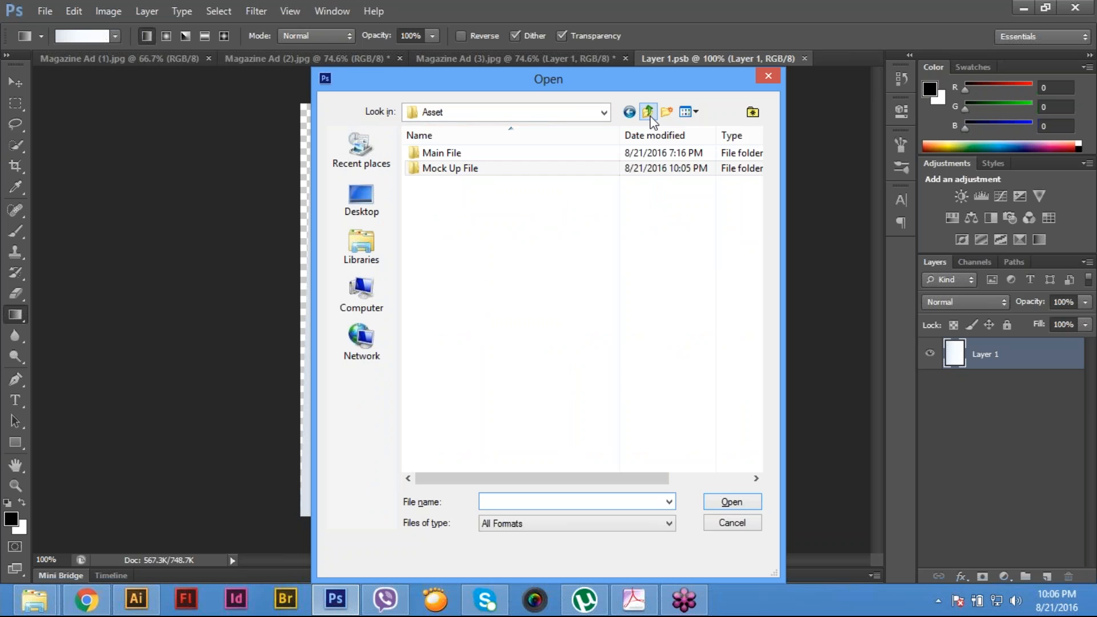
double_click(458, 154)
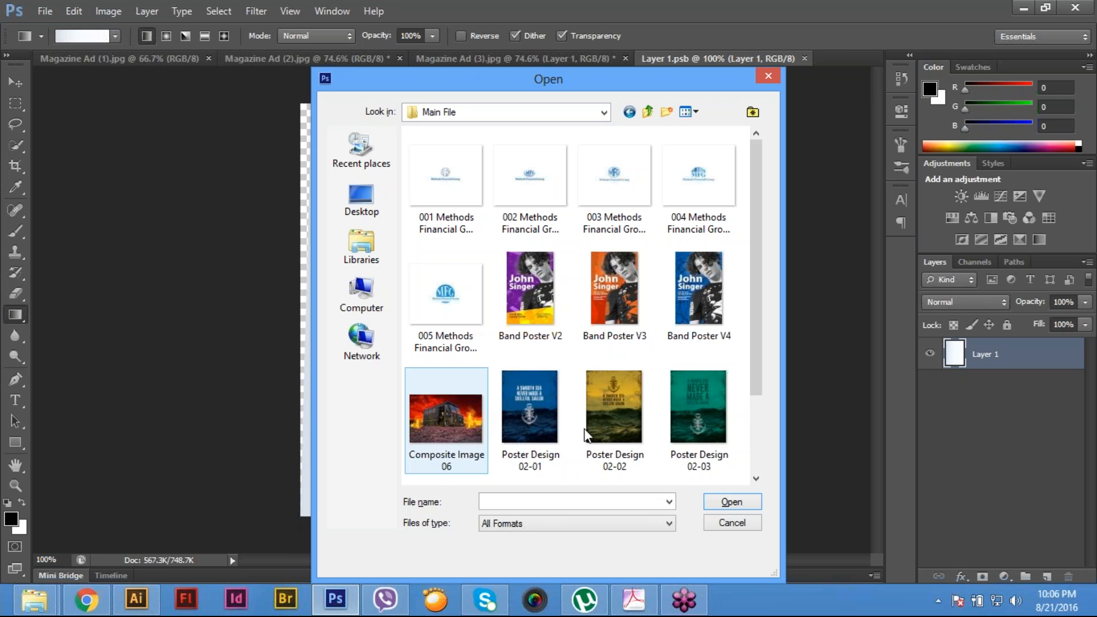
left_click_drag(750, 264, 756, 341)
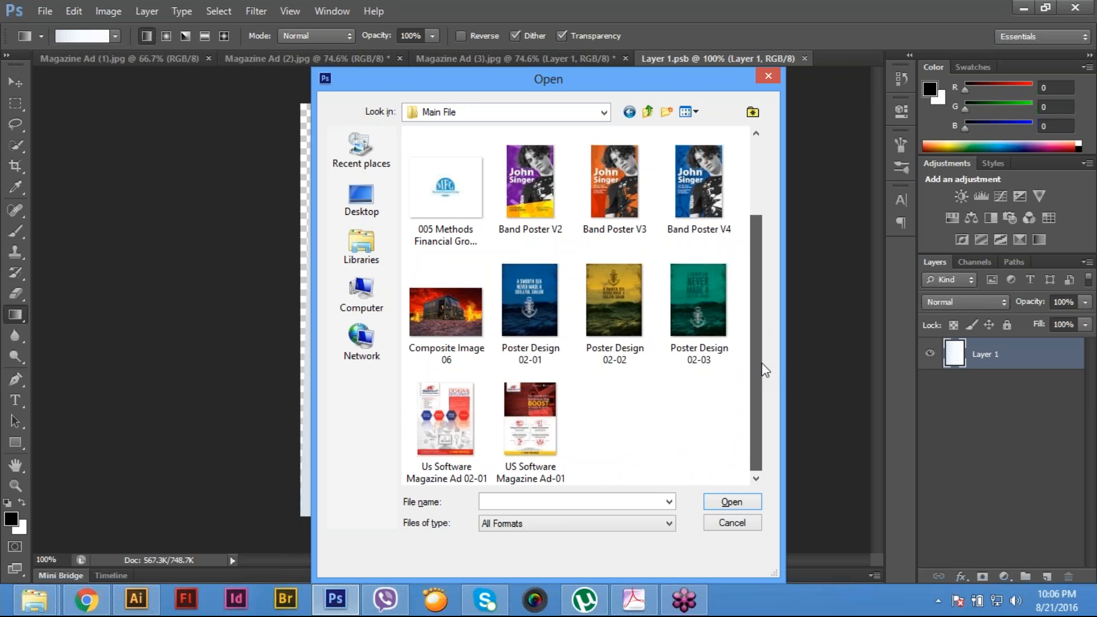
left_click(537, 396)
double_click(537, 395)
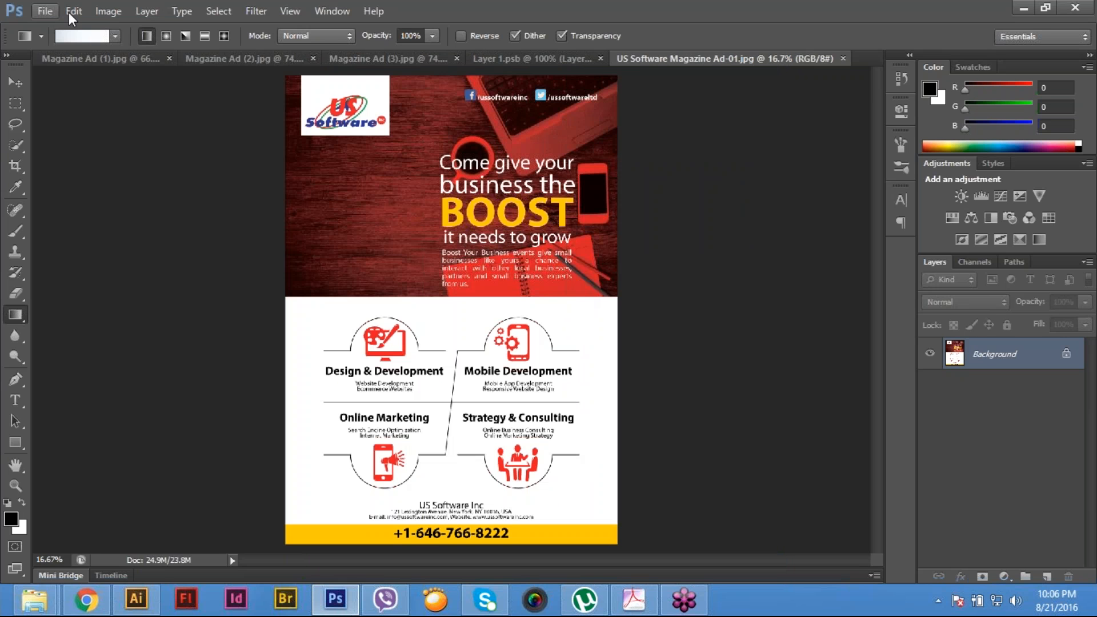
- Copy the entire magazine ad image into Layer 1.psb as a new layer and close the source image
left_click(69, 12)
key("ctrl+a")
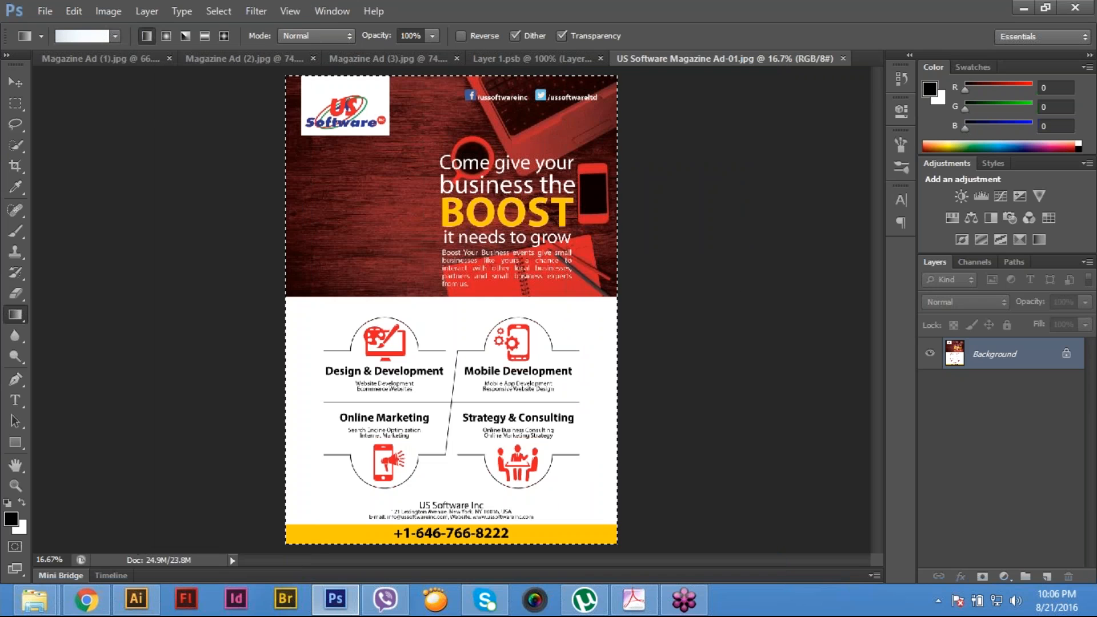
key("m")
key("ctrl+d")
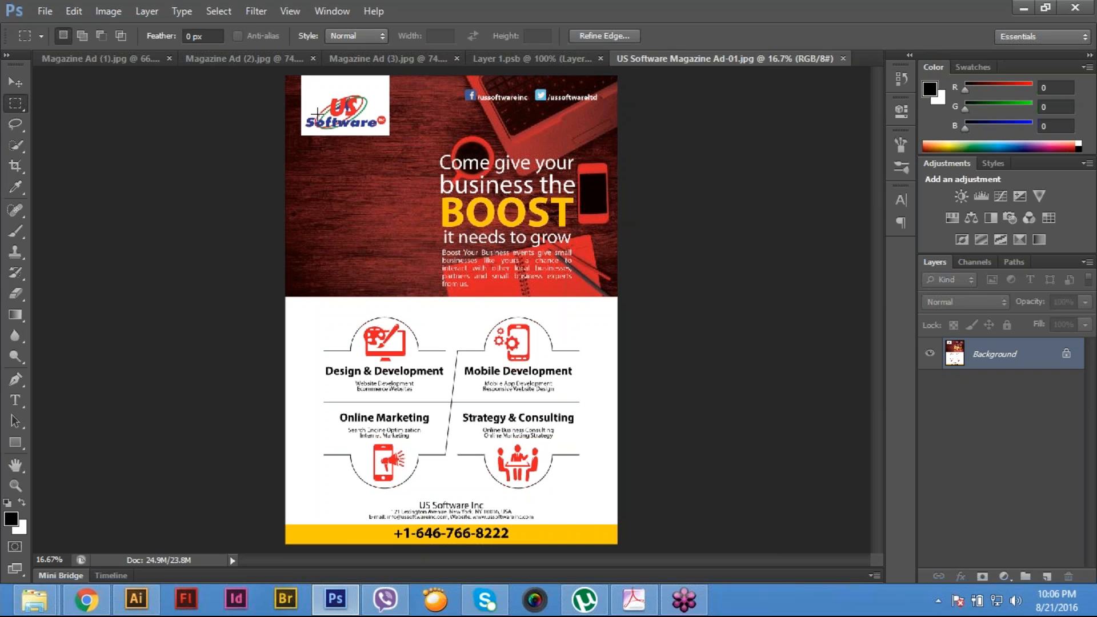
left_click_drag(278, 68, 794, 508)
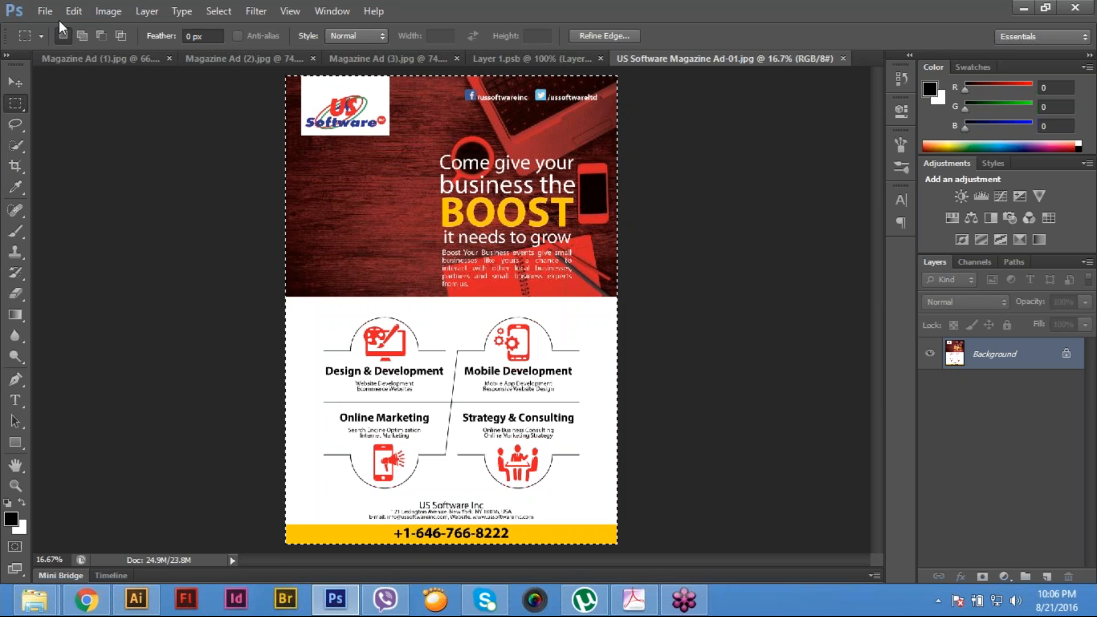
left_click(74, 11)
left_click(120, 104)
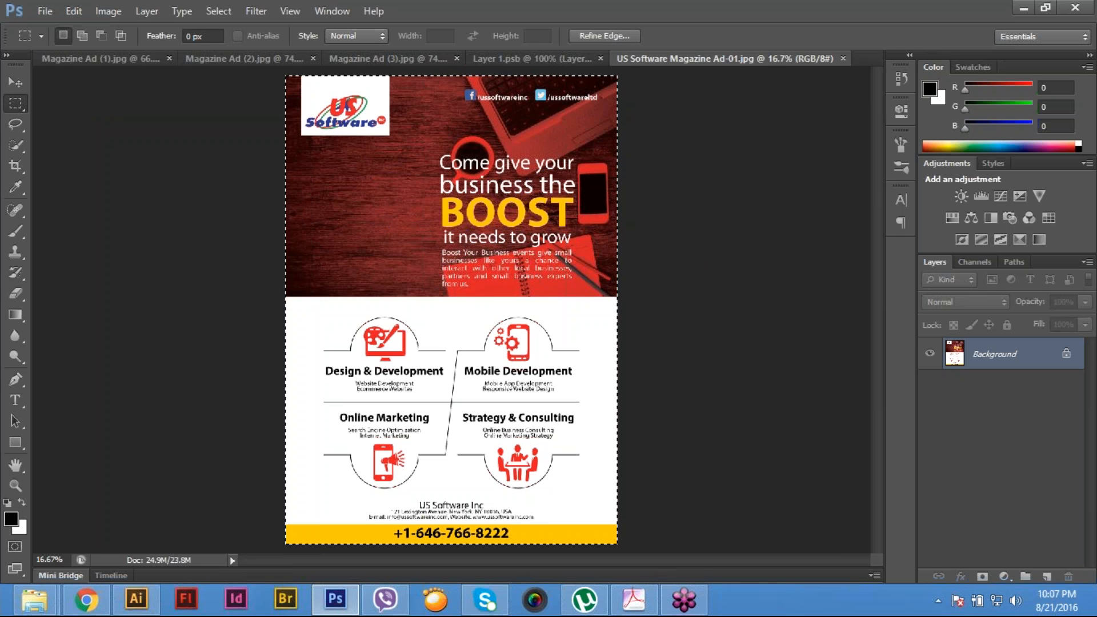
key("ctrl+w")
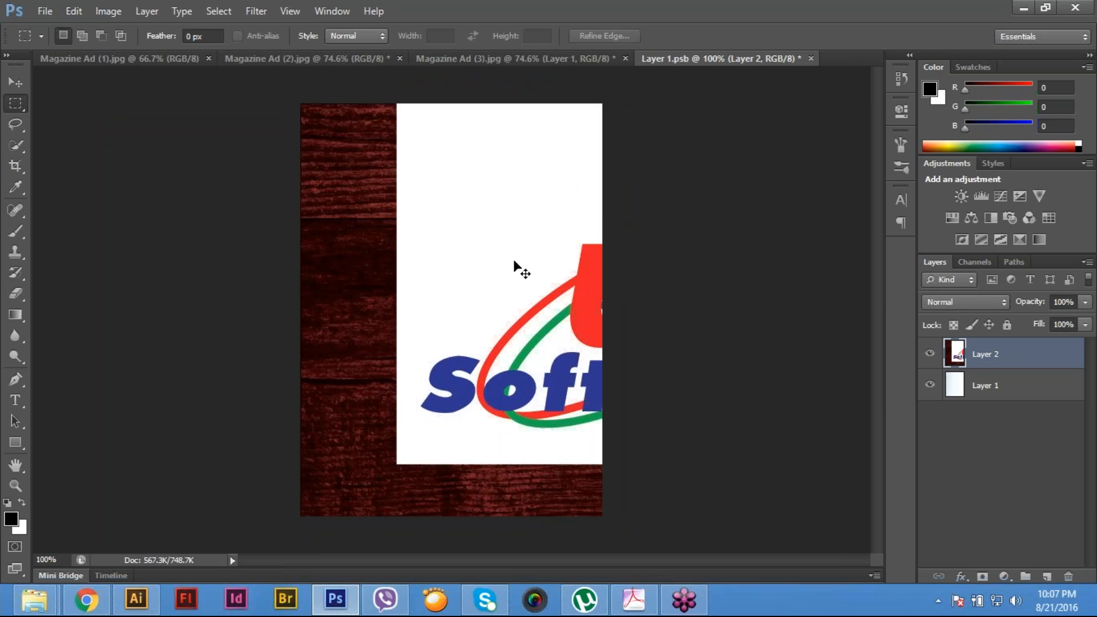
- Scale the pasted ad layer proportionally to 14.40% and place it over the page in Layer 1.psb
key("ctrl+t")
key("ctrl+minus")
key("ctrl+minus")
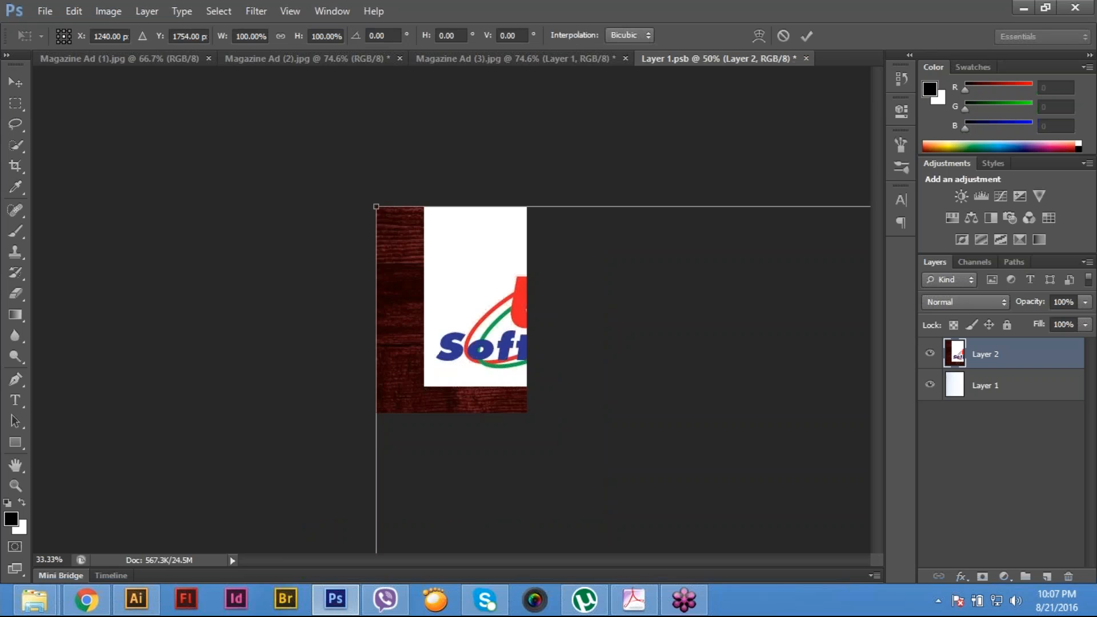
left_click_drag(534, 390, 630, 482)
left_click_drag(704, 521, 408, 200)
left_click_drag(292, 190, 427, 289)
left_click_drag(454, 364, 464, 287)
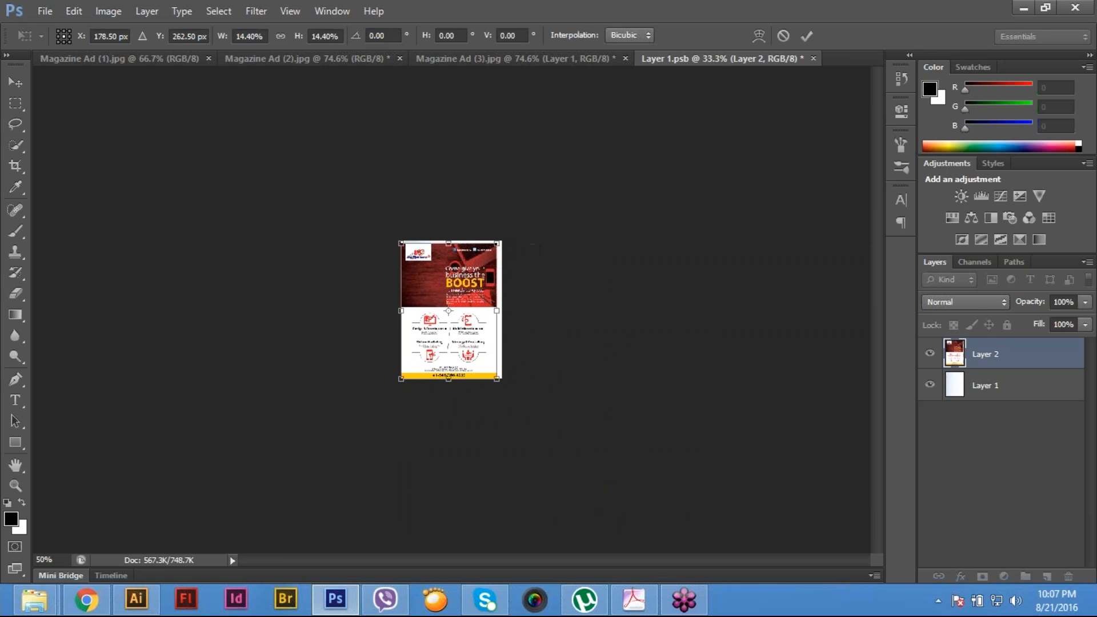
- Align the ad layer's upper-left corner exactly with the page's upper-left corner
key("ctrl+plus")
key("ctrl+plus")
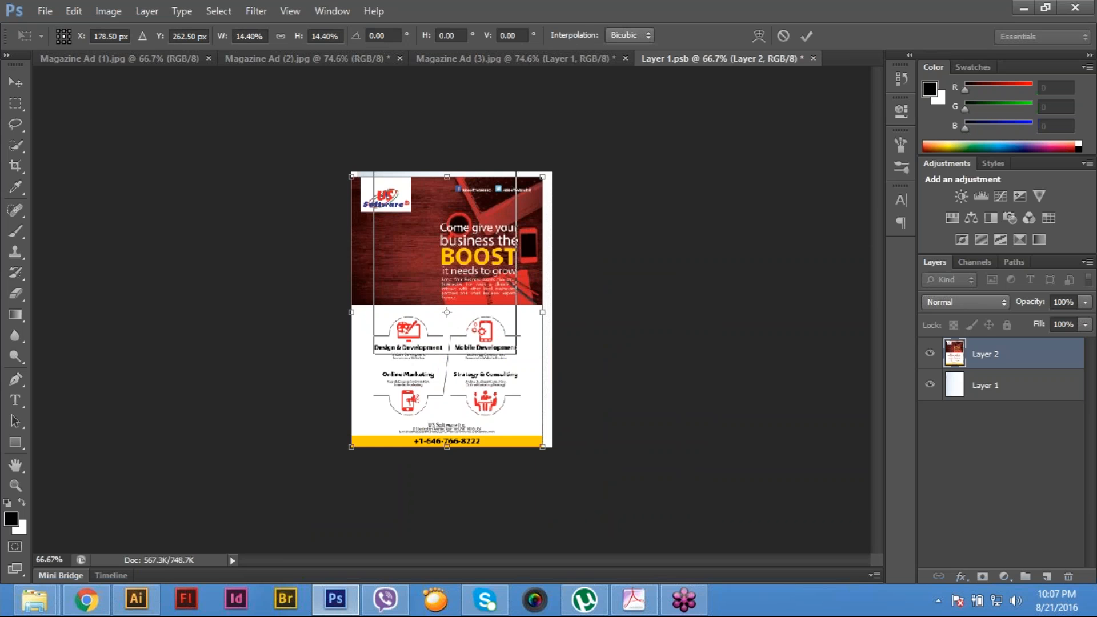
key("ctrl+plus")
key("ctrl+plus")
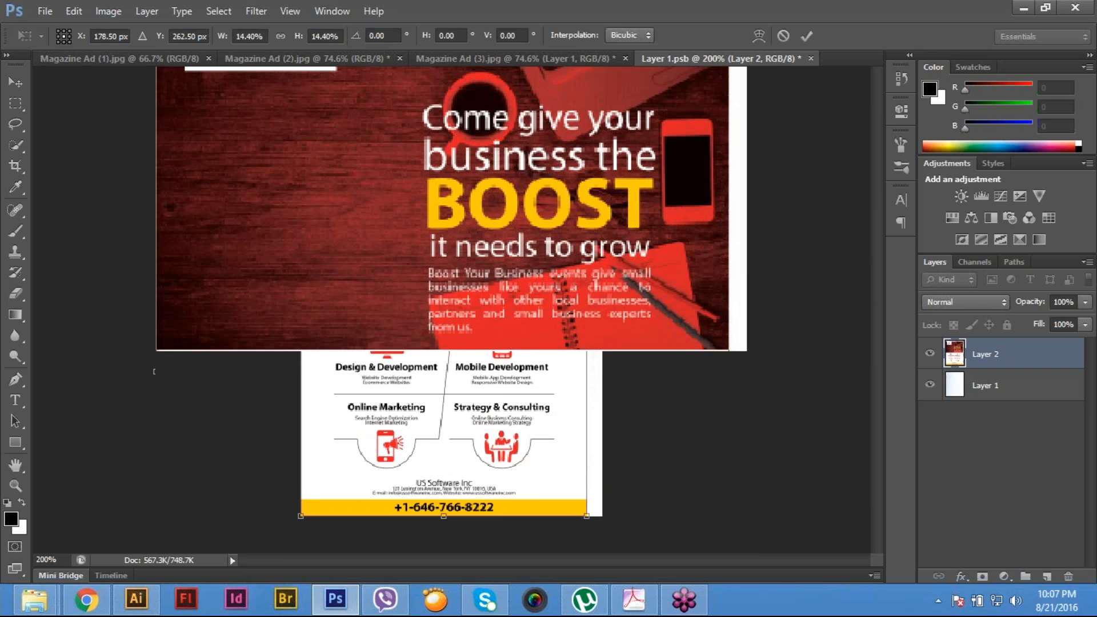
left_click_drag(404, 274, 439, 527)
mouse_move(302, 326)
left_mouse_down()
mouse_move(301, 302)
mouse_move(303, 319)
left_mouse_up()
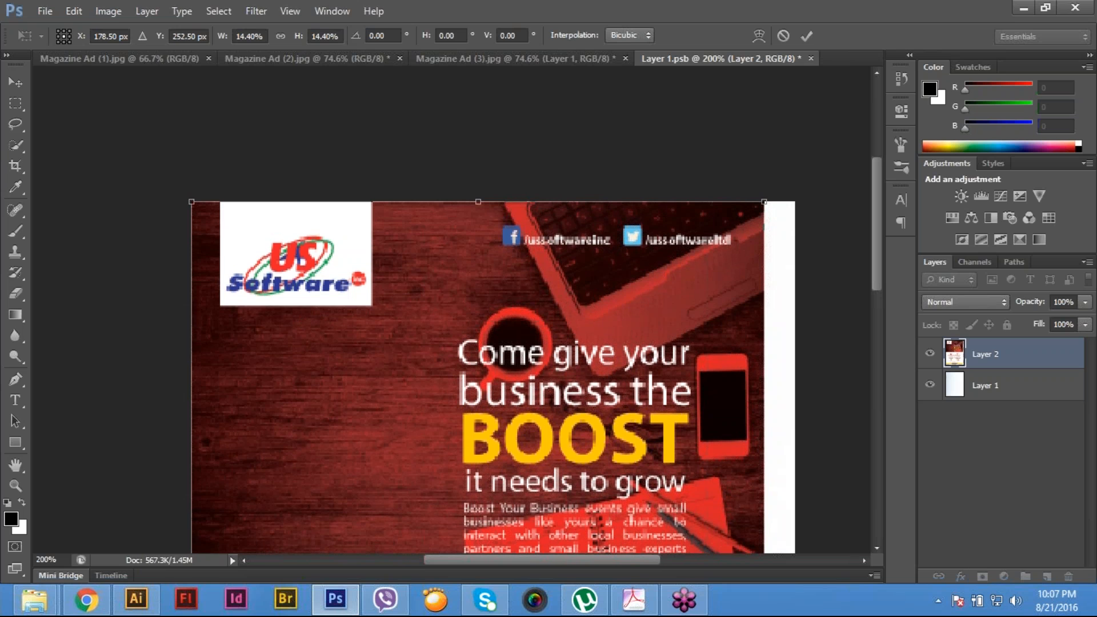
- Switch the transform to Distort and stretch the ad's upper-right corner to the page's upper-right corner
left_click(74, 11)
mouse_move(91, 308)
left_click(343, 363)
left_click_drag(766, 202, 800, 204)
- Distort the ad's two lower corners to meet the page's lower corners and apply the transform
key("space")
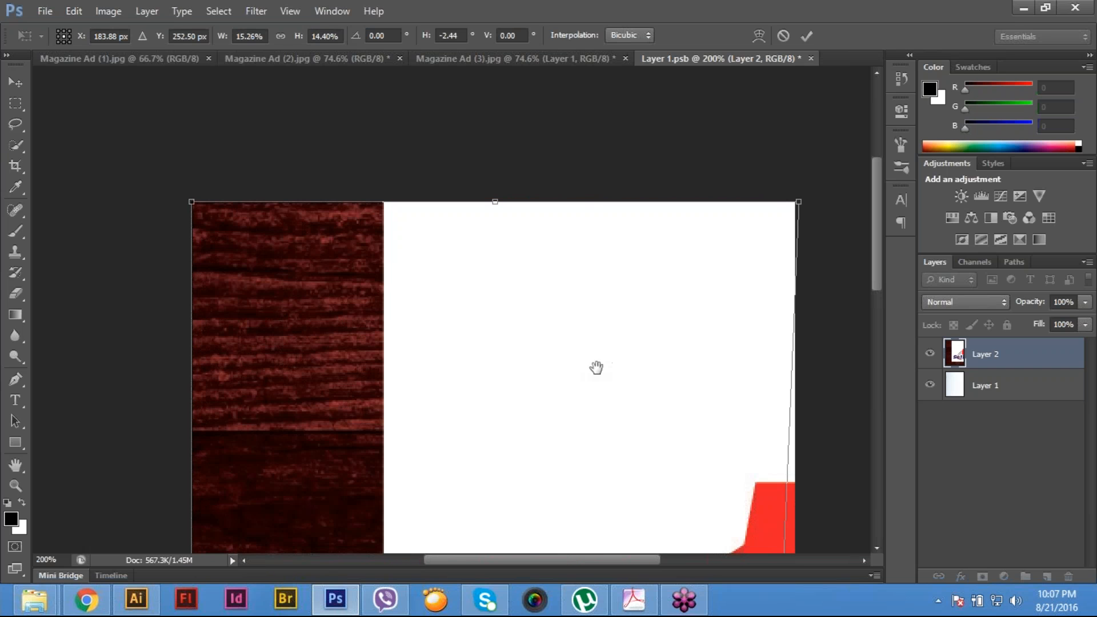
left_click_drag(615, 390, 475, 136)
left_click_drag(571, 475, 539, 236)
left_click_drag(558, 509, 616, 400)
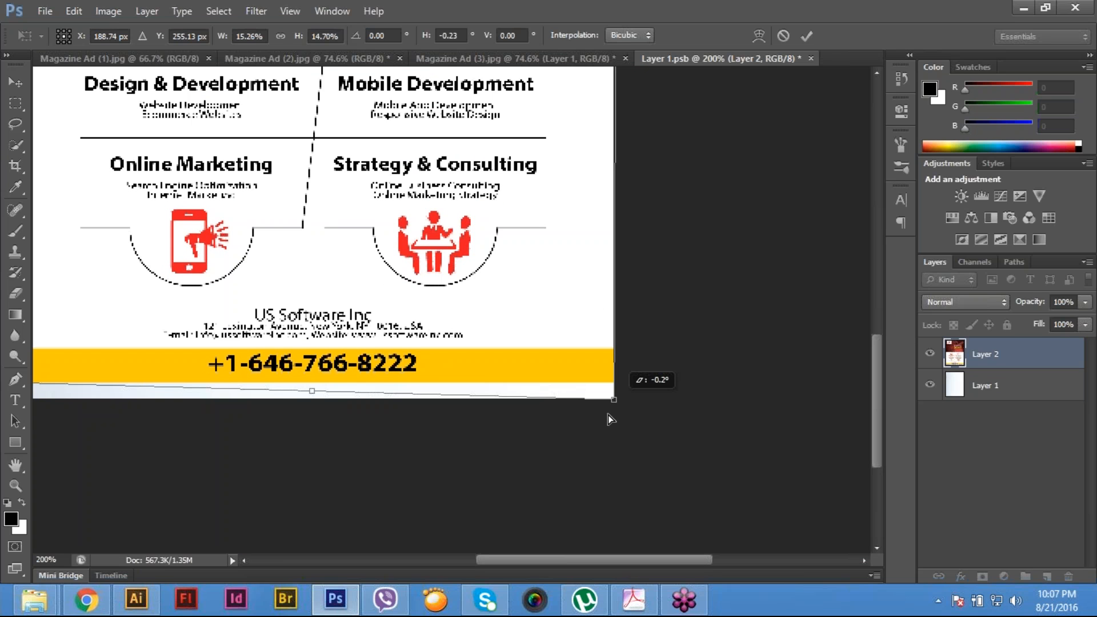
key("space")
left_click_drag(274, 455, 520, 451)
left_click_drag(256, 386, 256, 396)
key("Return")
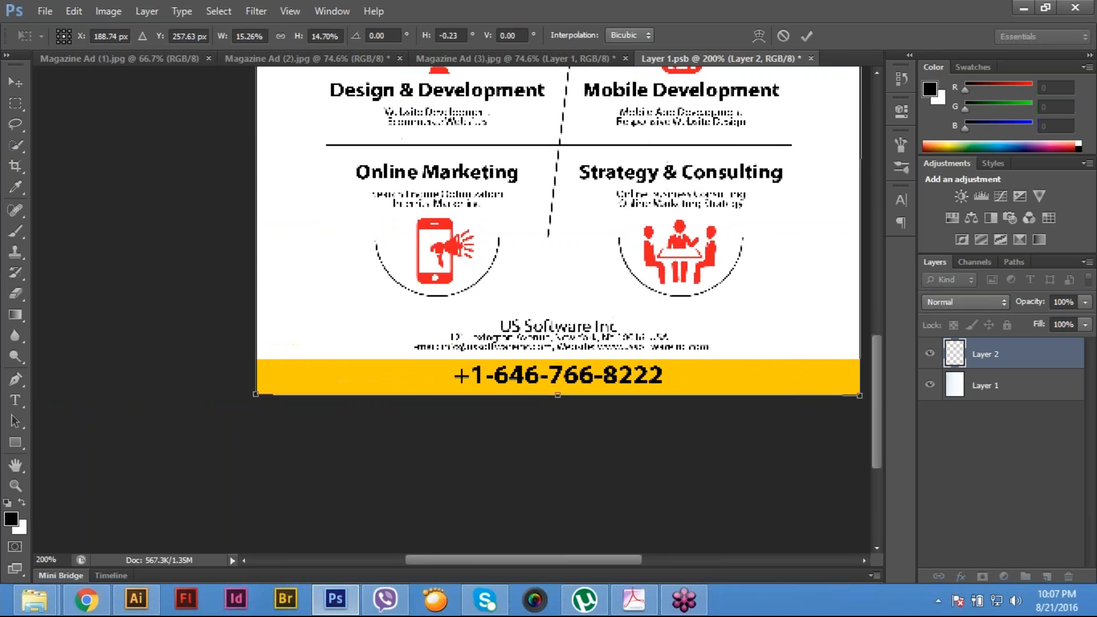
key("m")
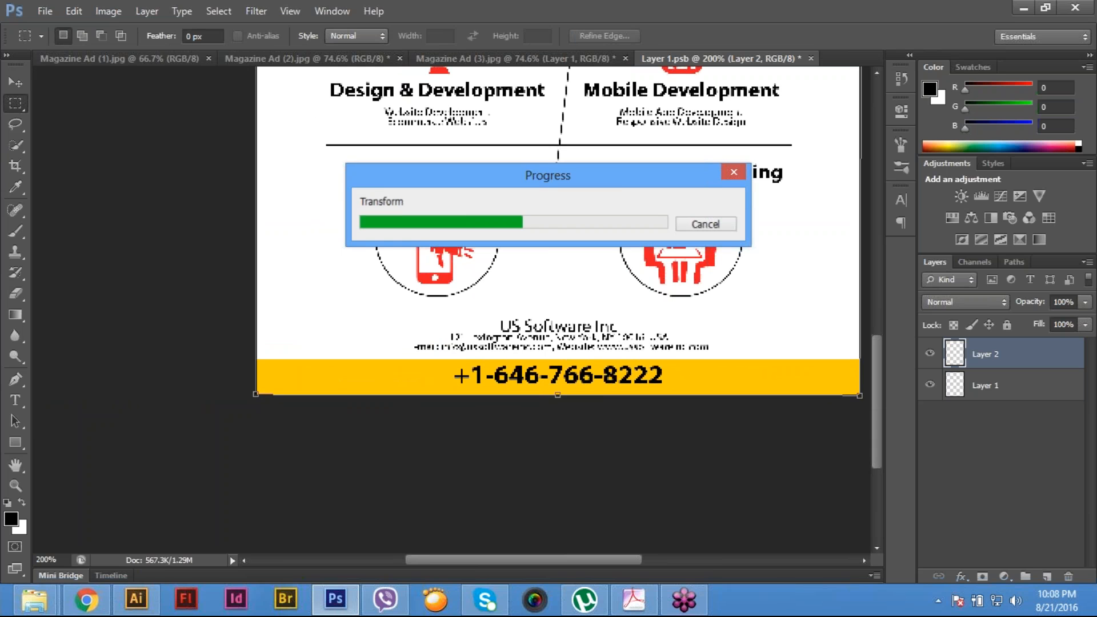
- Save and close Layer 1.psb to update the left poster, and inspect the result in Magazine Ad (3).jpg
left_click(46, 12)
left_click(90, 188)
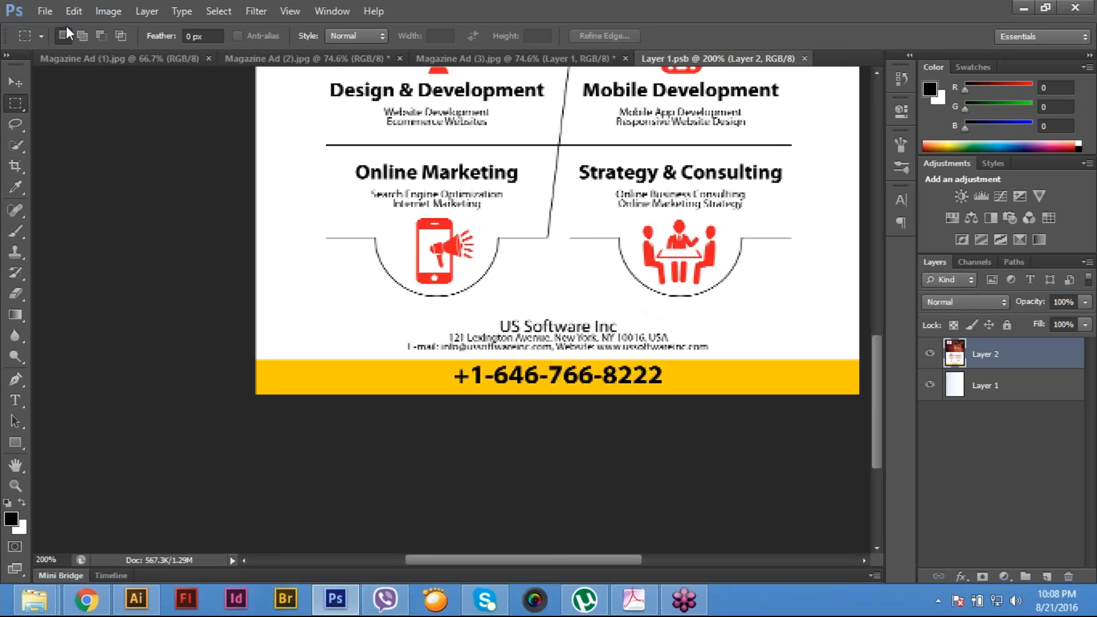
left_click(37, 12)
left_click(84, 146)
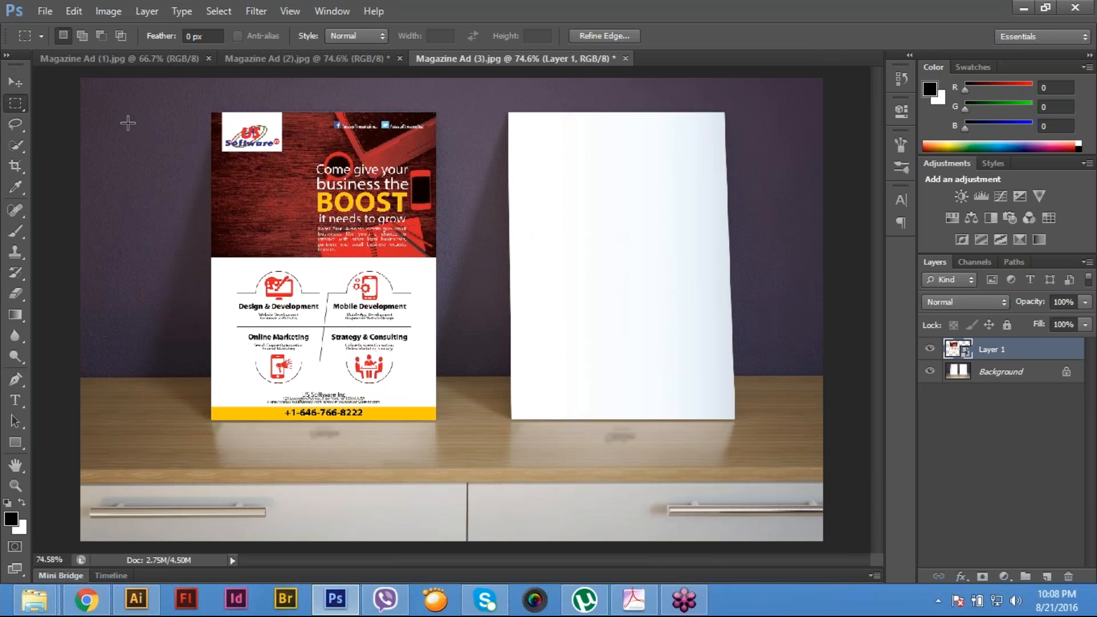
key("ctrl+d")
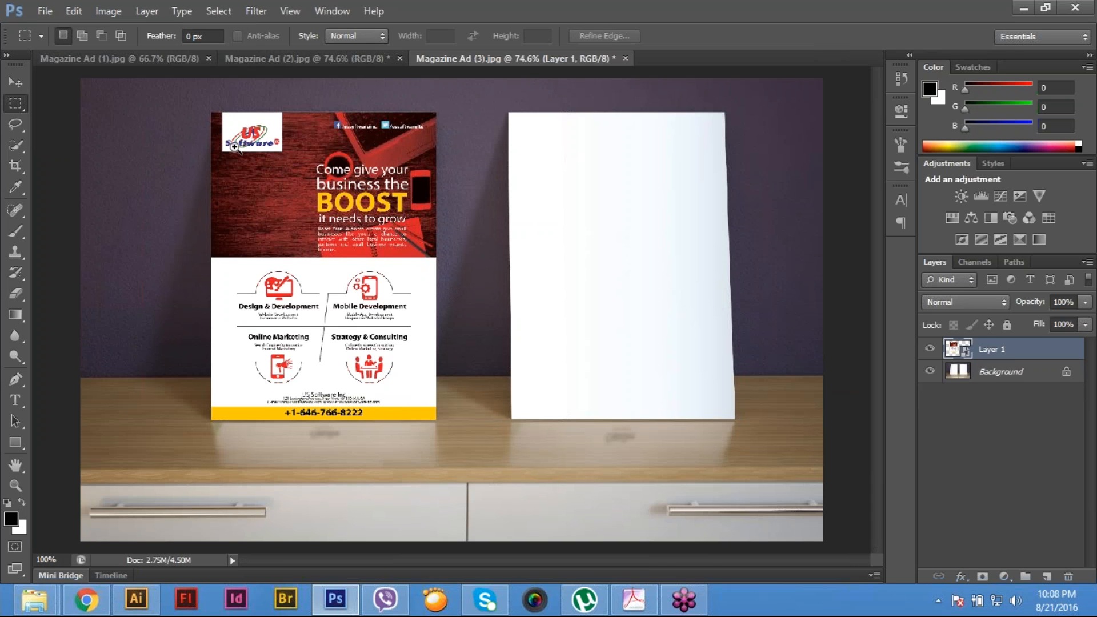
left_click(234, 146, "ctrl")
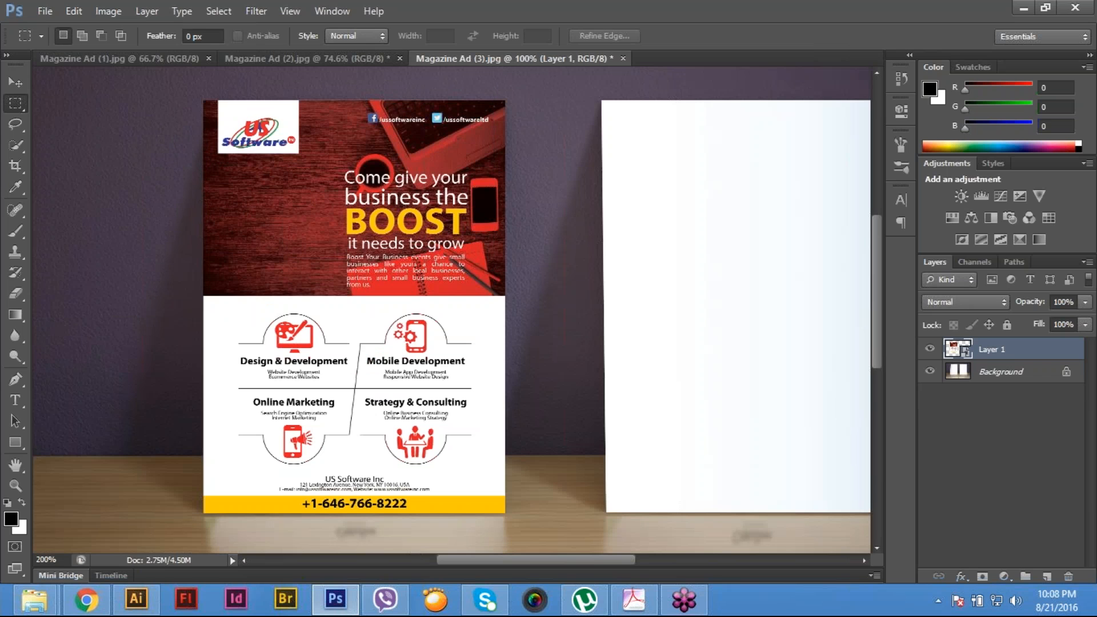
key("ctrl+0")
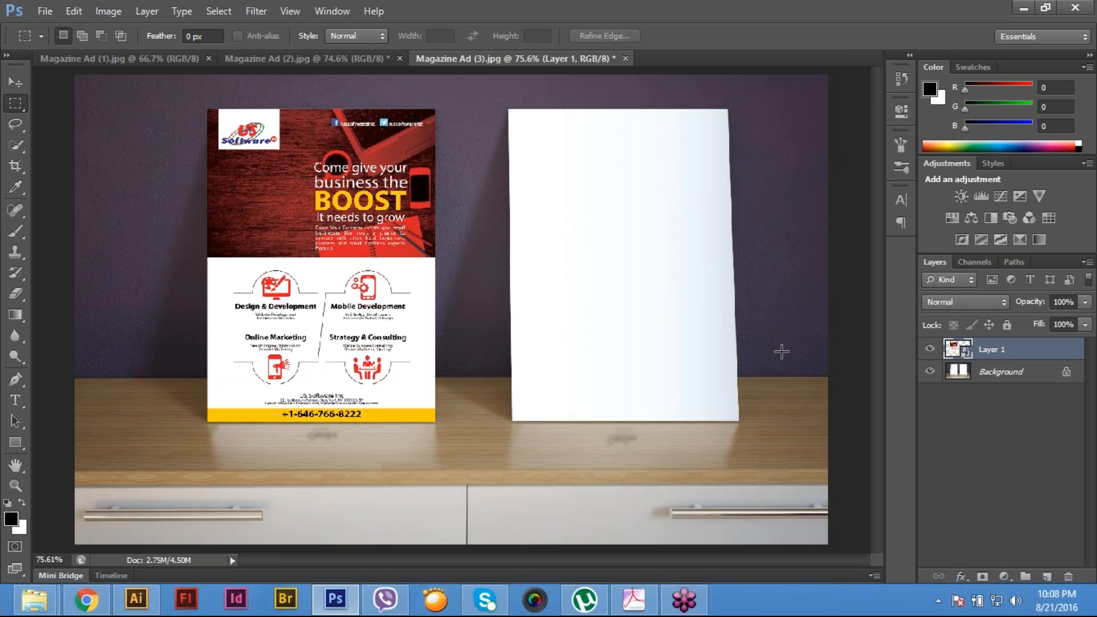
- Load Path 2 as a selection and fill it on a new layer with the pale blue to white gradient, running diagonally
left_click(1015, 262)
left_click(974, 304)
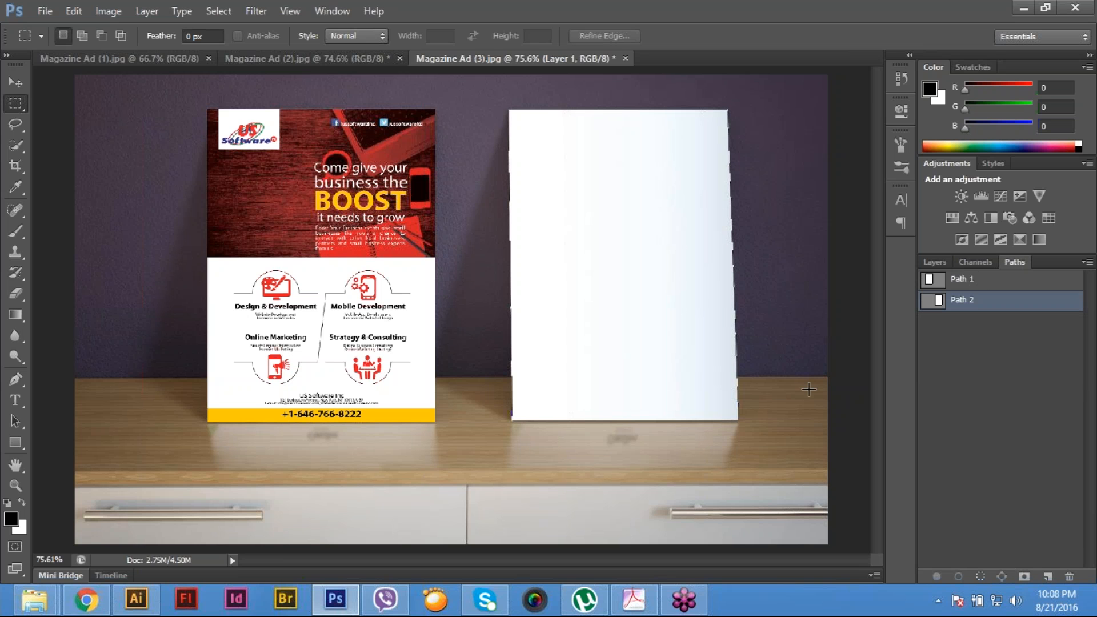
key("ctrl+Return")
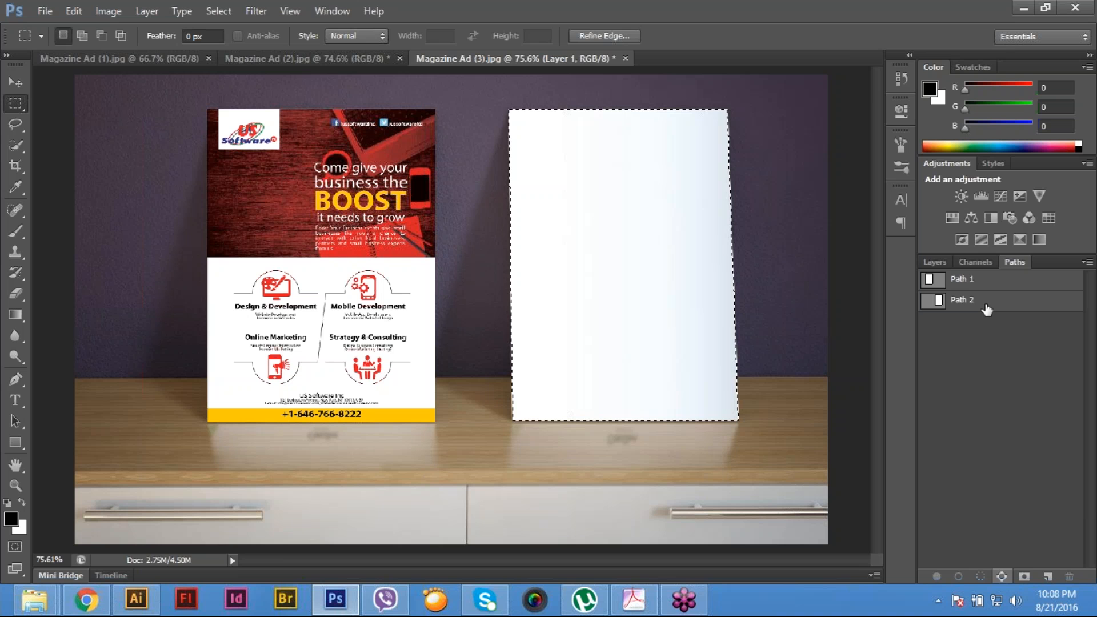
left_click(935, 262)
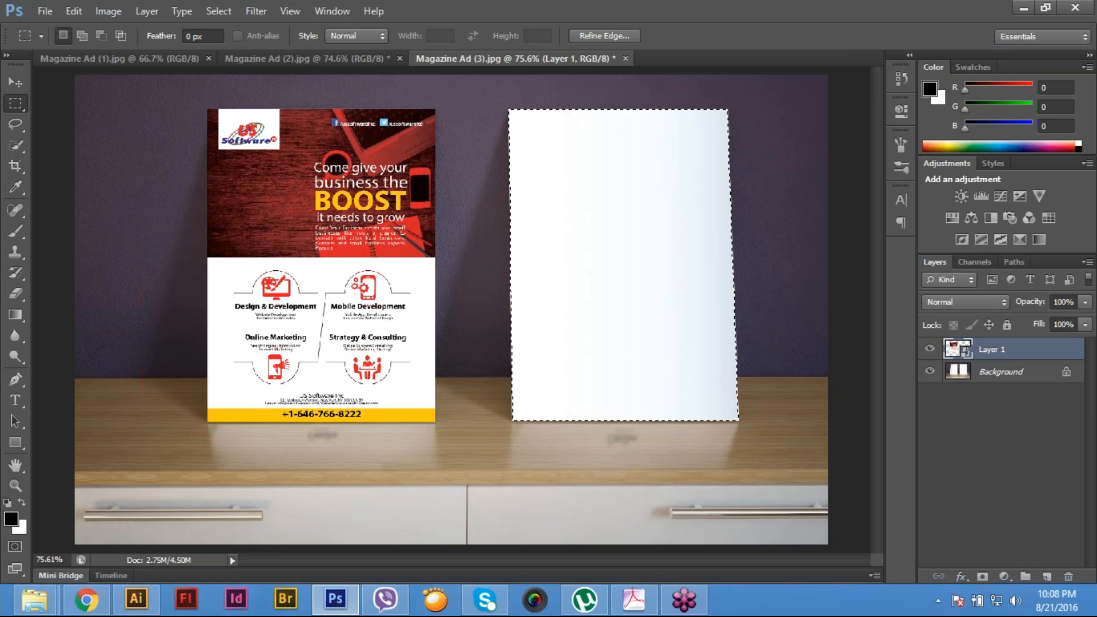
left_click(1047, 577)
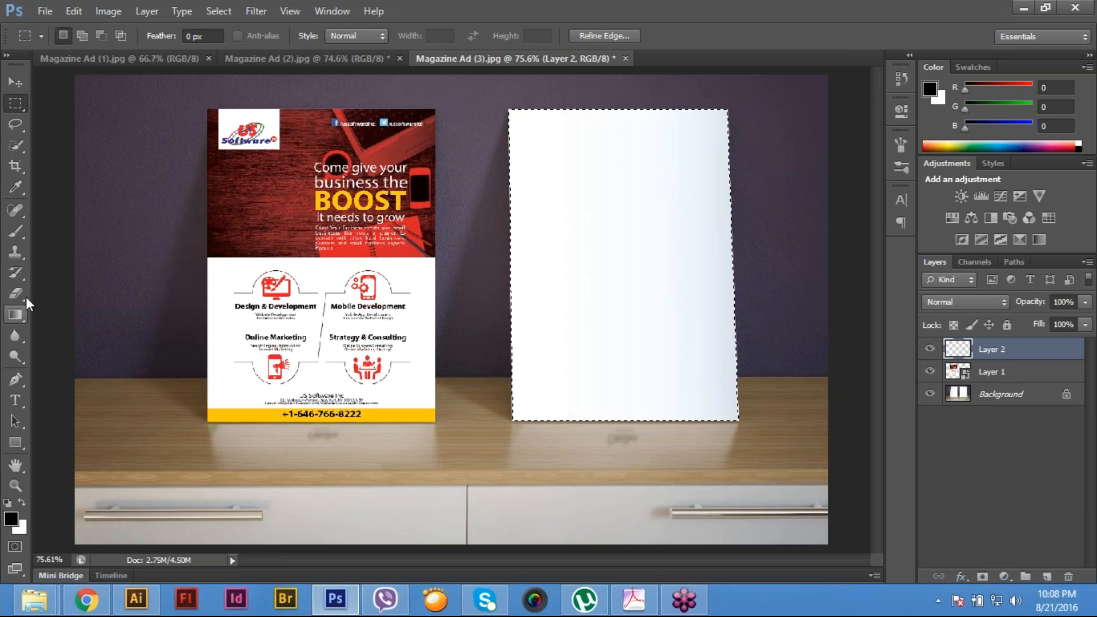
left_click(17, 314)
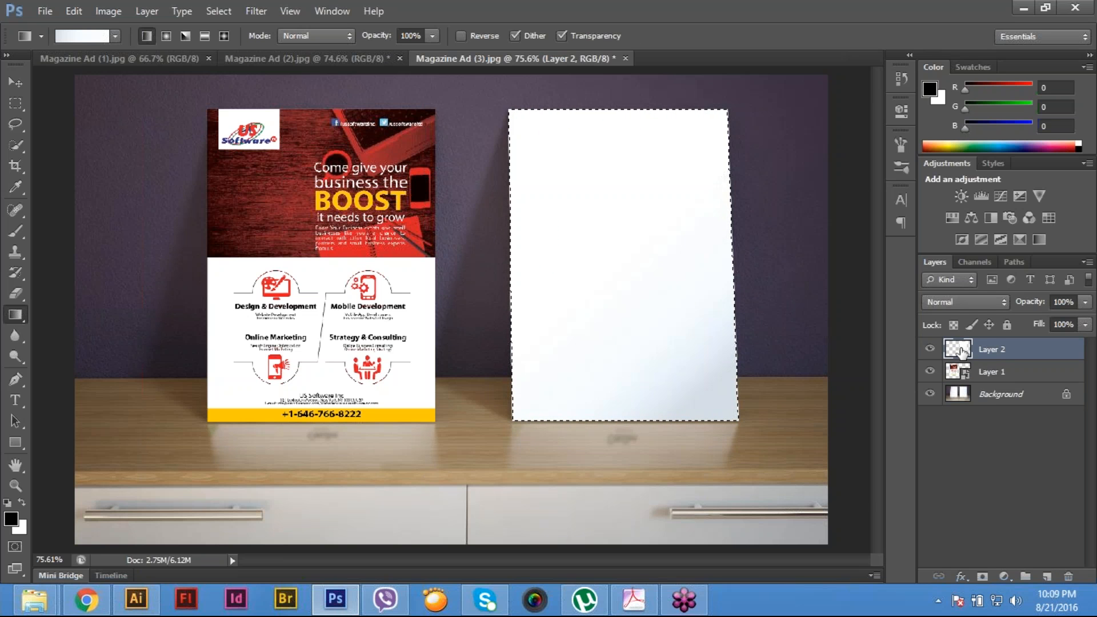
- Convert the right poster's gradient layer into a smart object and open its contents for editing
right_click(961, 351)
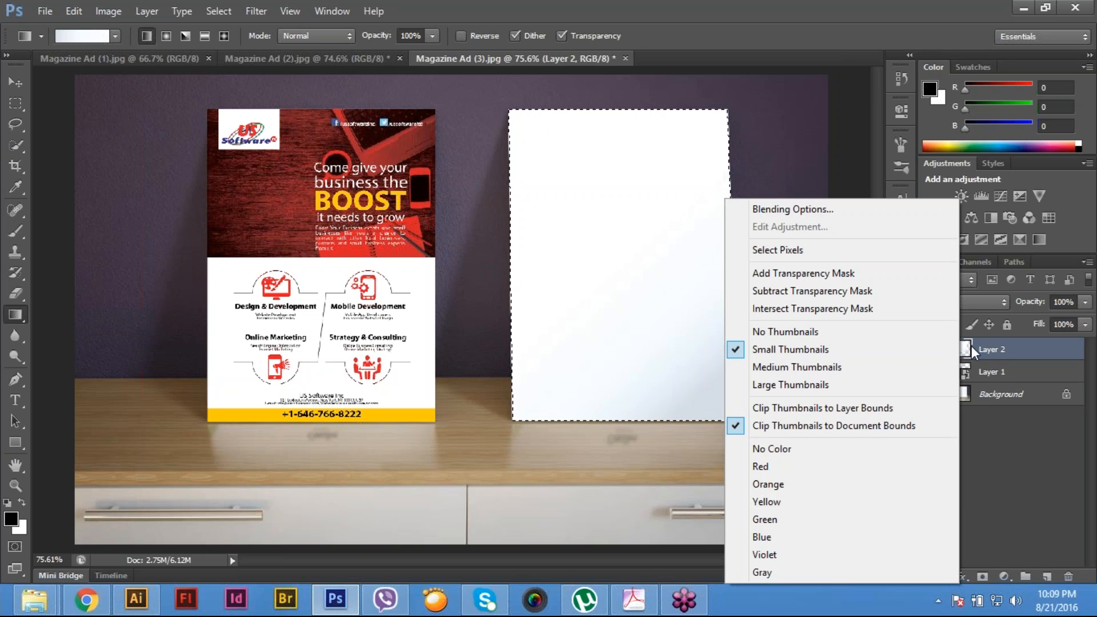
left_click(1000, 432)
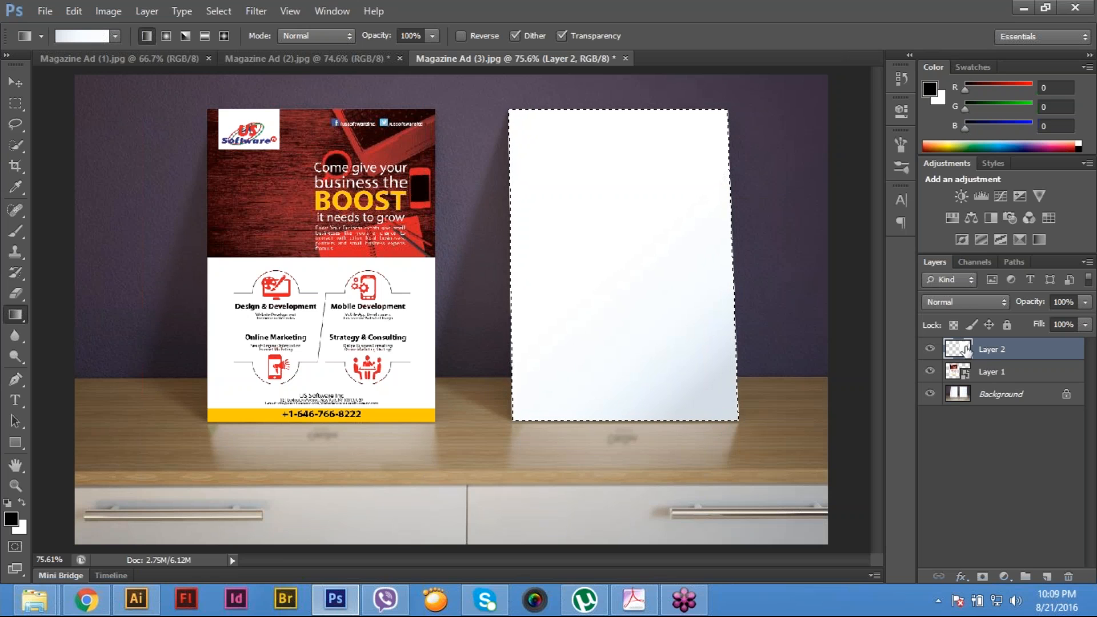
left_click(207, 10)
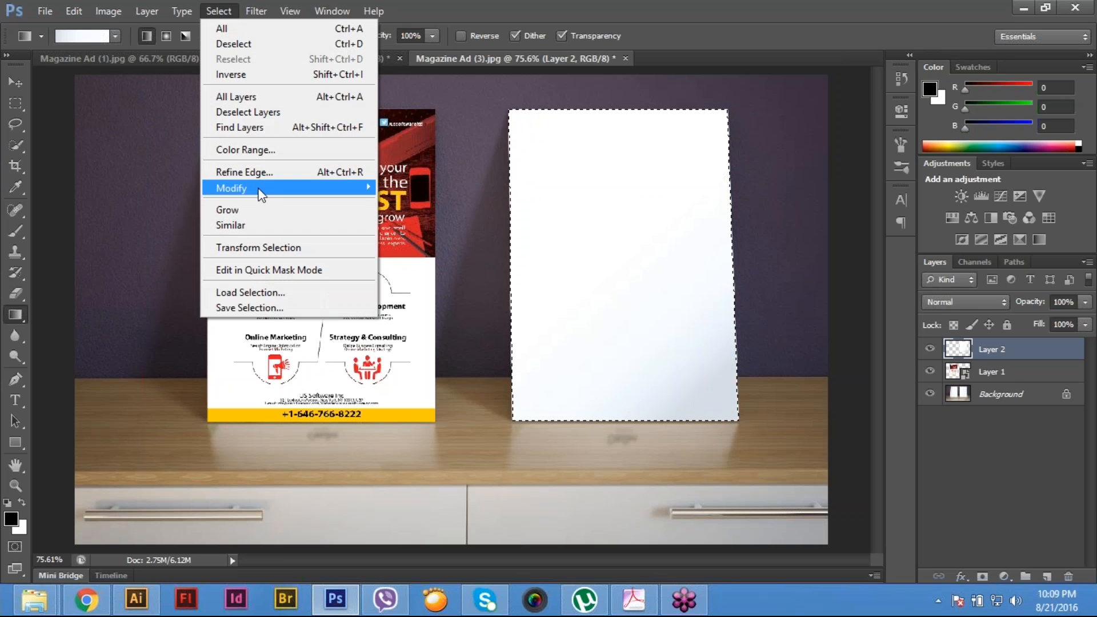
mouse_move(174, 12)
mouse_move(190, 245)
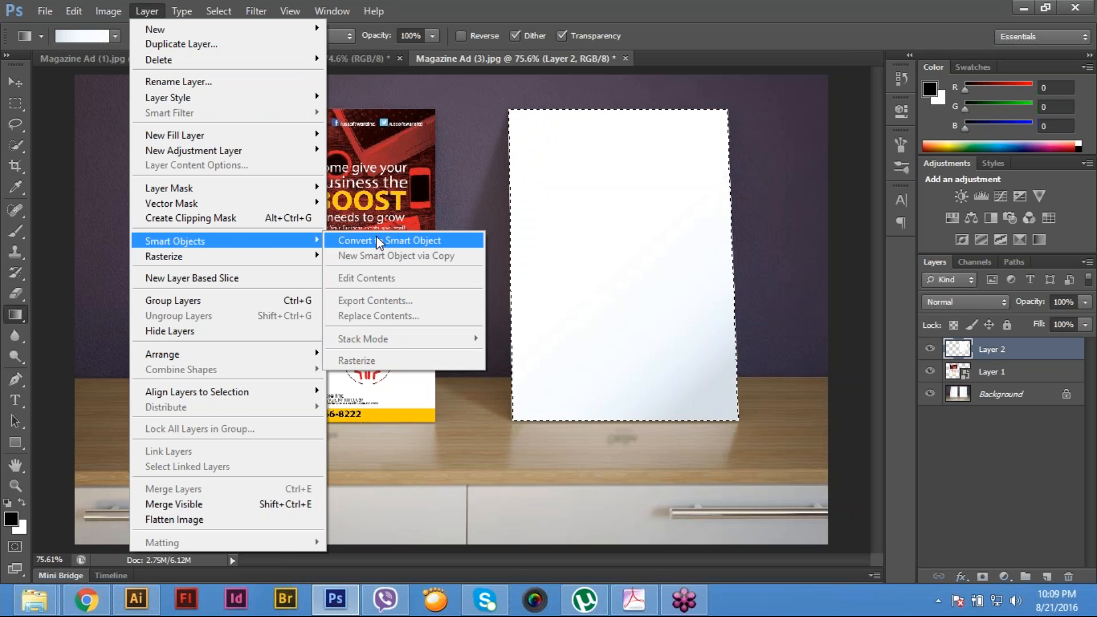
left_click(377, 240)
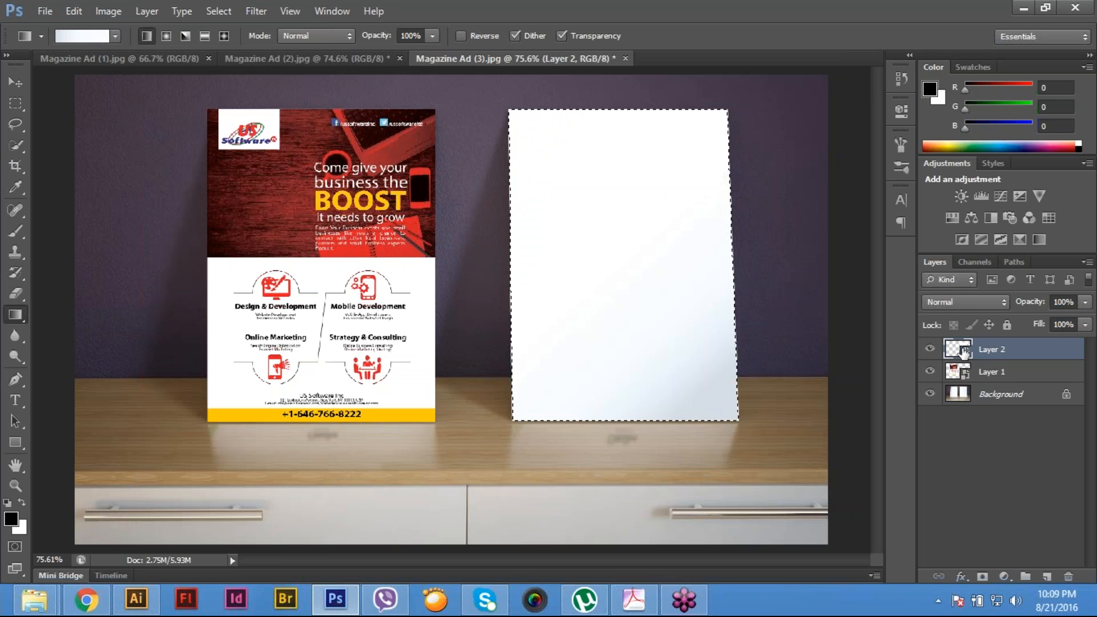
double_click(963, 352)
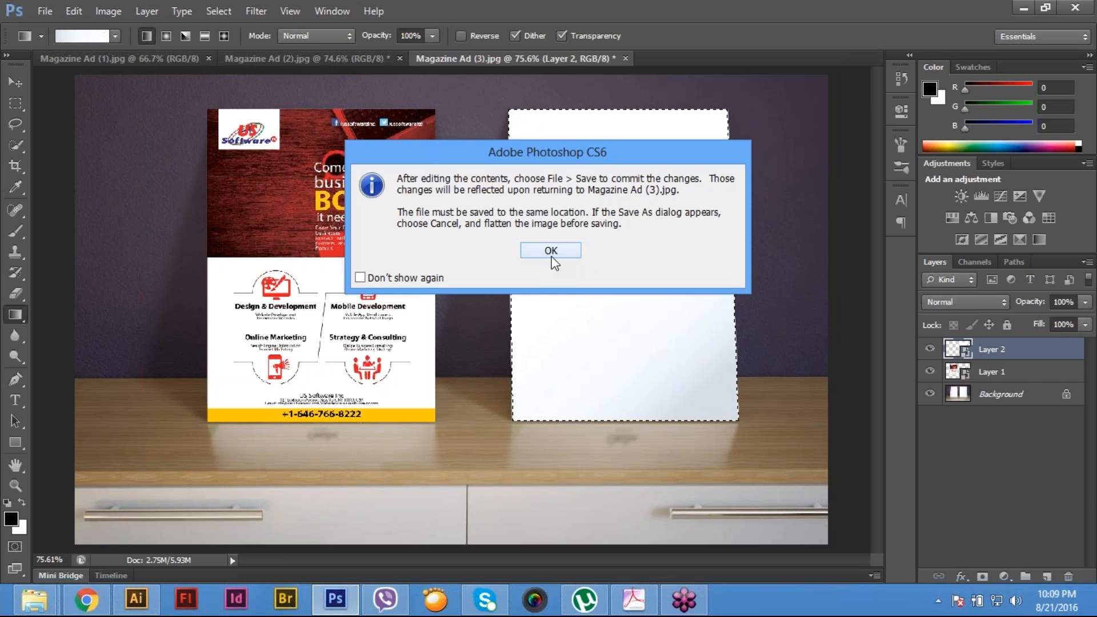
left_click(551, 256)
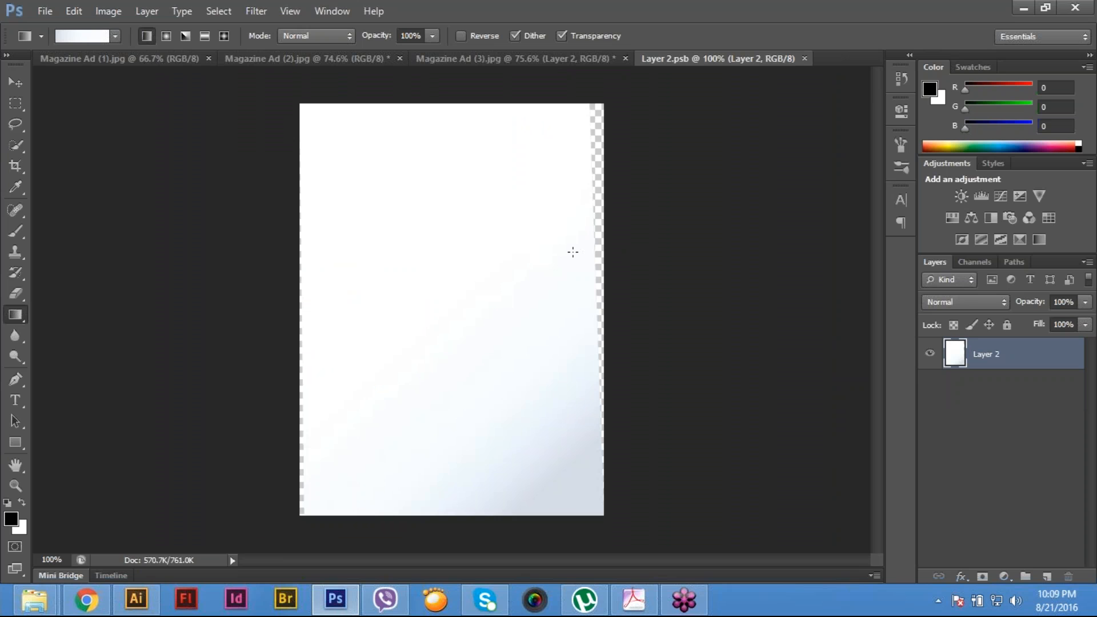
- Select the poster shape by picking the transparent side strips with the Magic Wand and inverting, and clear the selection
key("2")
left_click(19, 99)
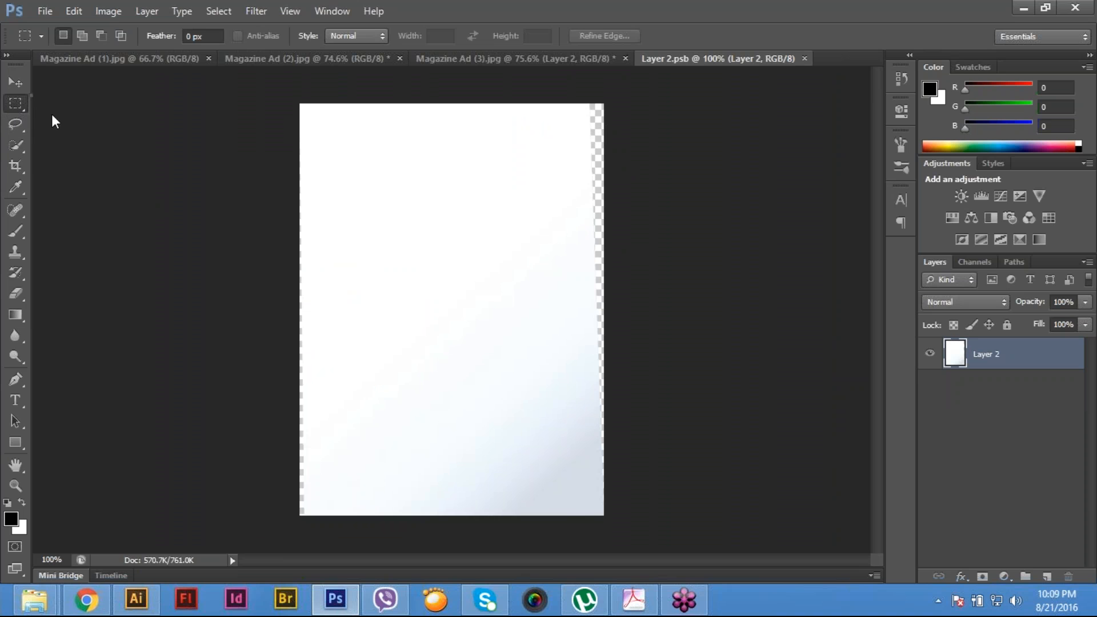
left_click(9, 170)
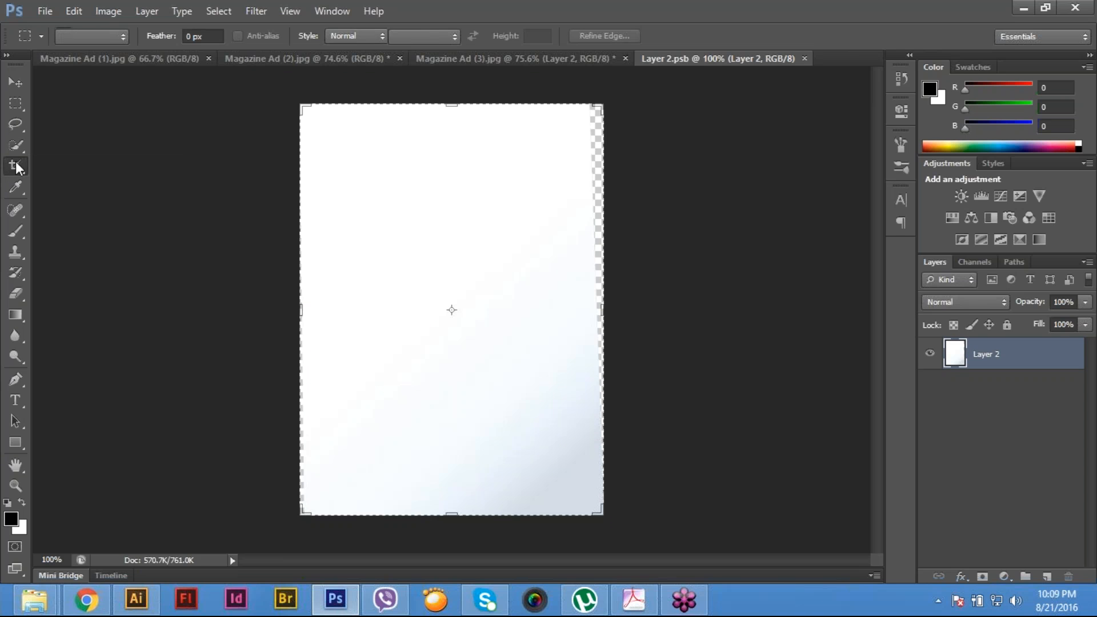
left_click(10, 209)
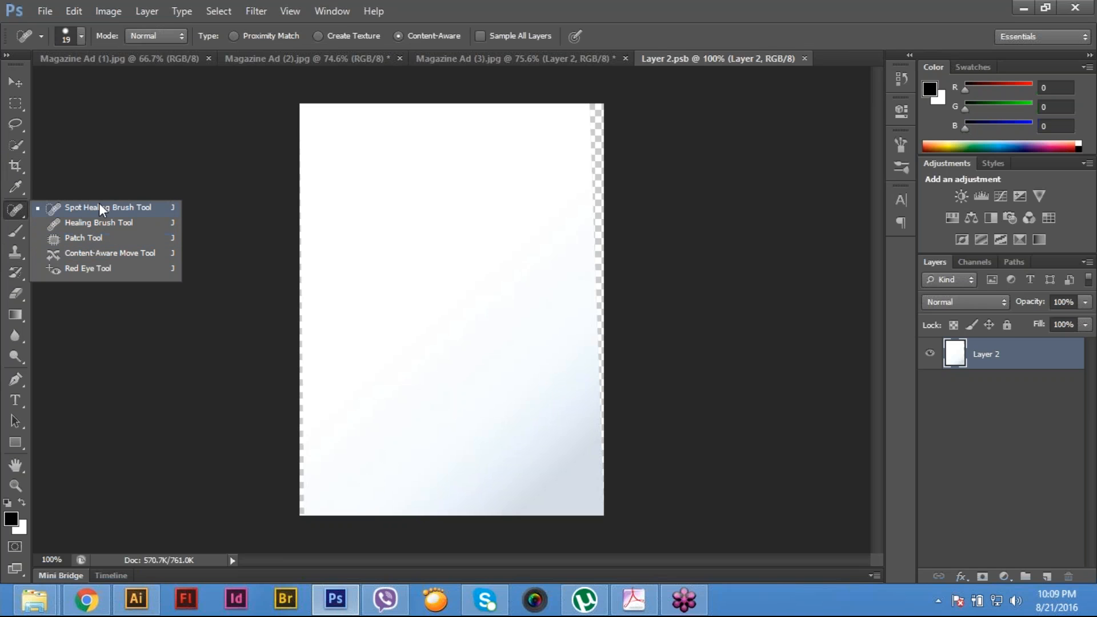
left_click(98, 204)
left_click(16, 145)
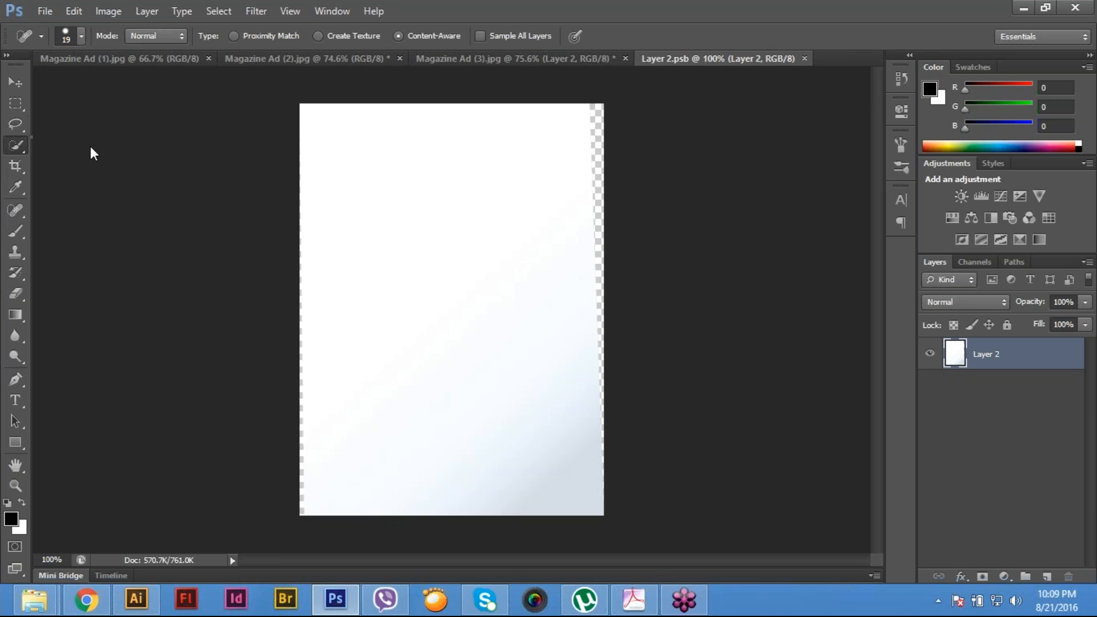
left_click(85, 156)
left_click(596, 132)
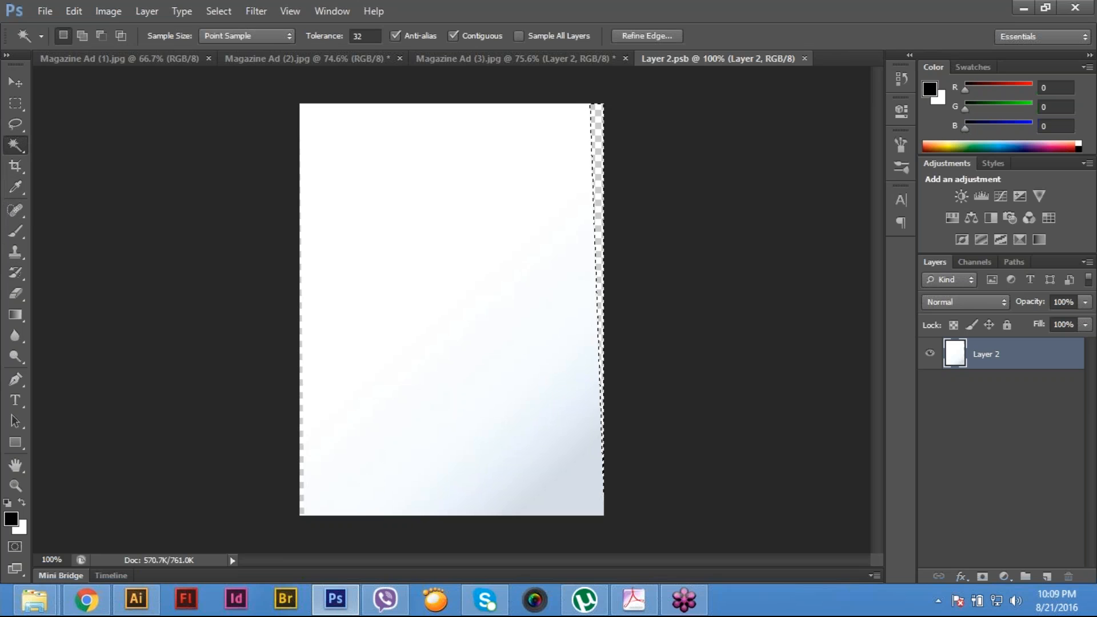
left_click(300, 460, "shift")
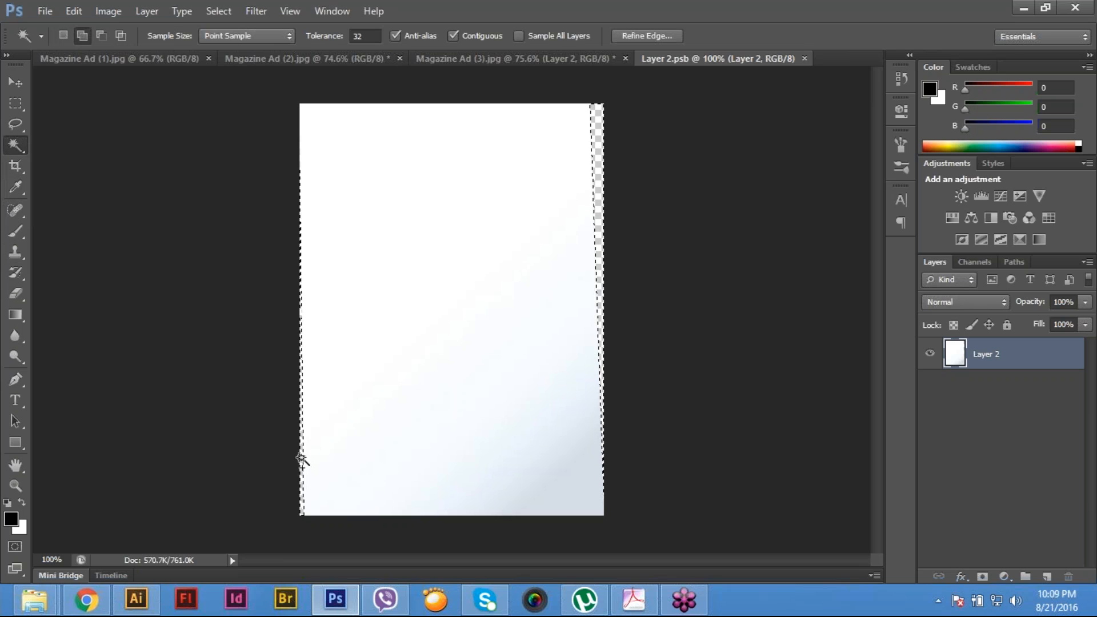
key("ctrl+shift+i")
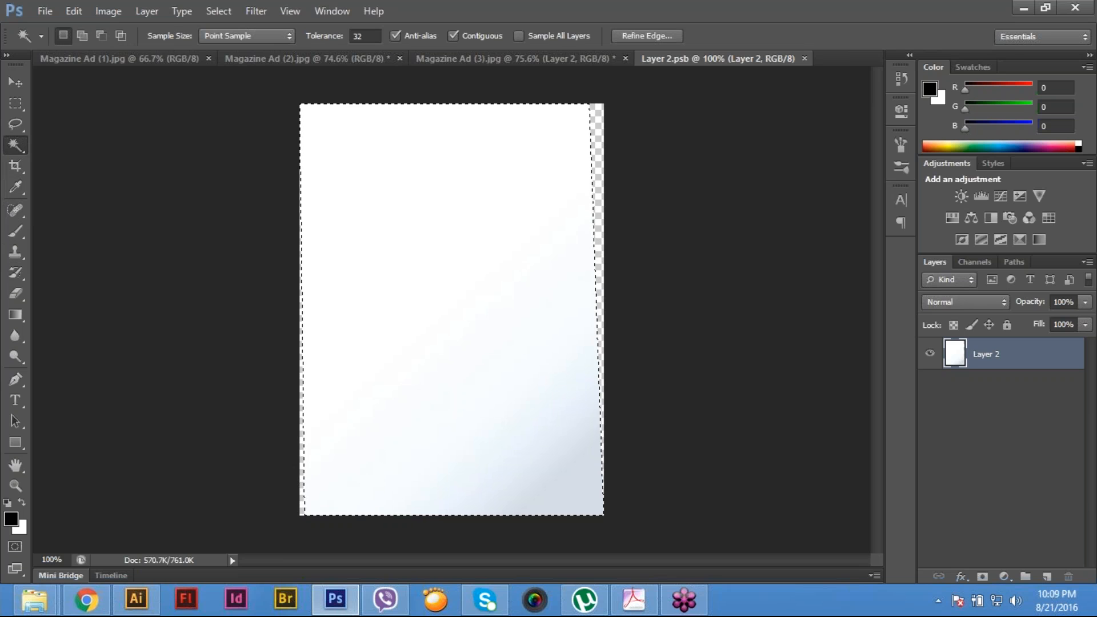
key("i")
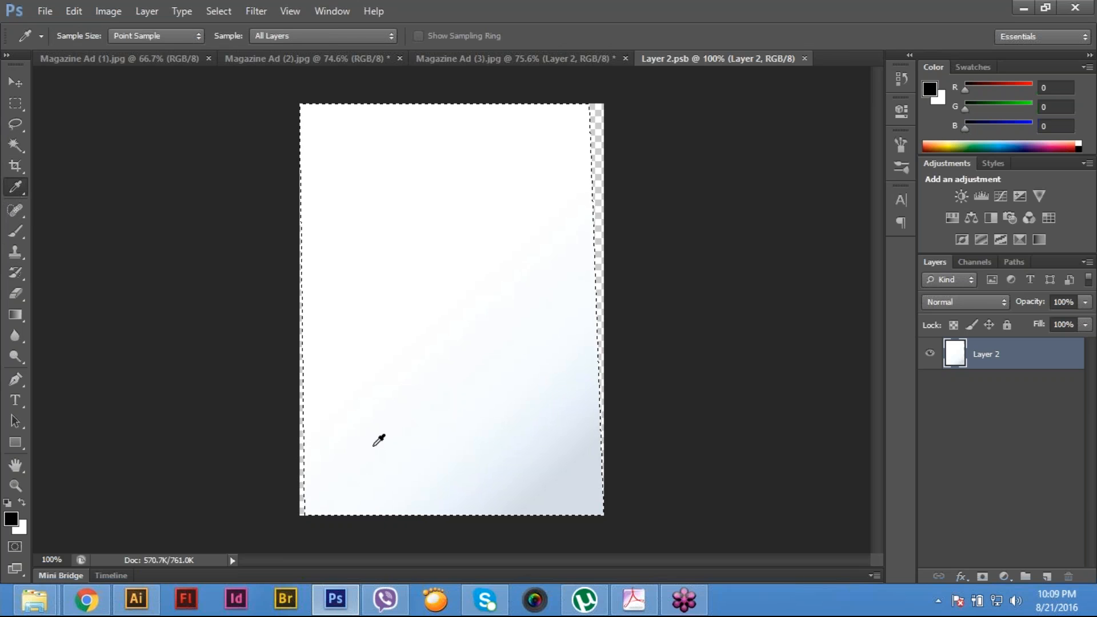
key("m")
key("ctrl+d")
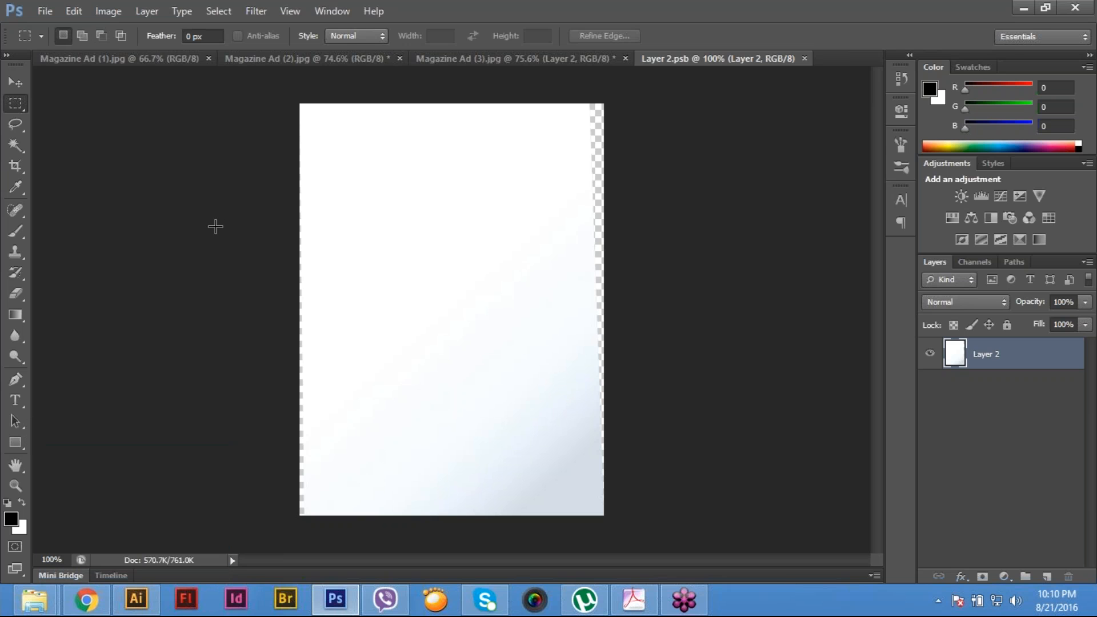
- Open Us Software Magazine Ad 02-01 from the Main File folder, select the entire design and copy it
key("ctrl+o")
left_click_drag(754, 264, 754, 342)
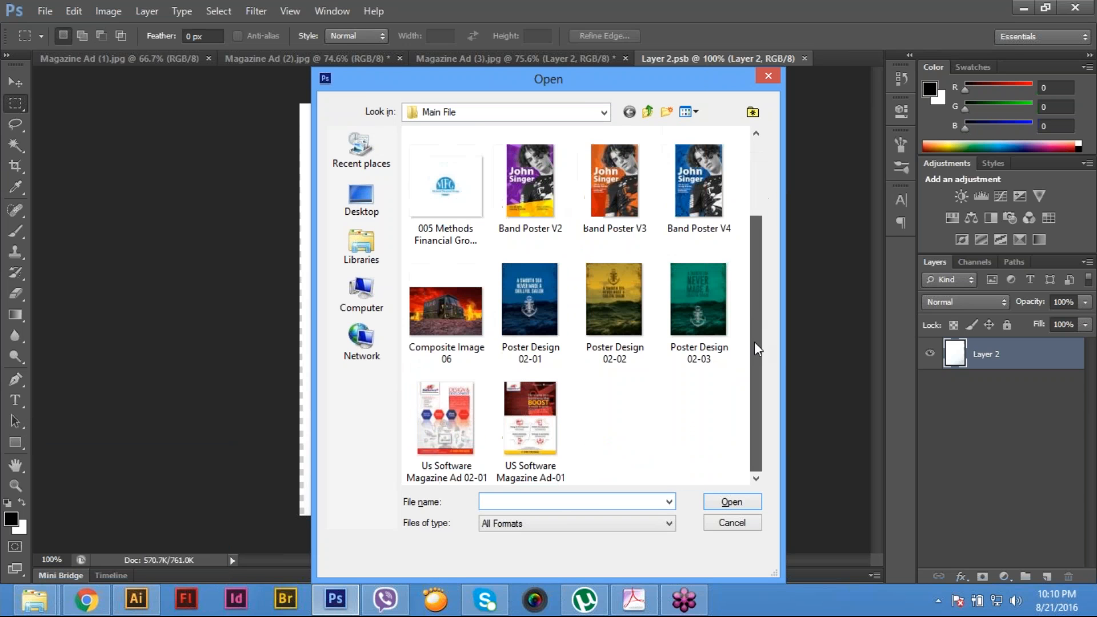
left_click(451, 434)
key("Return")
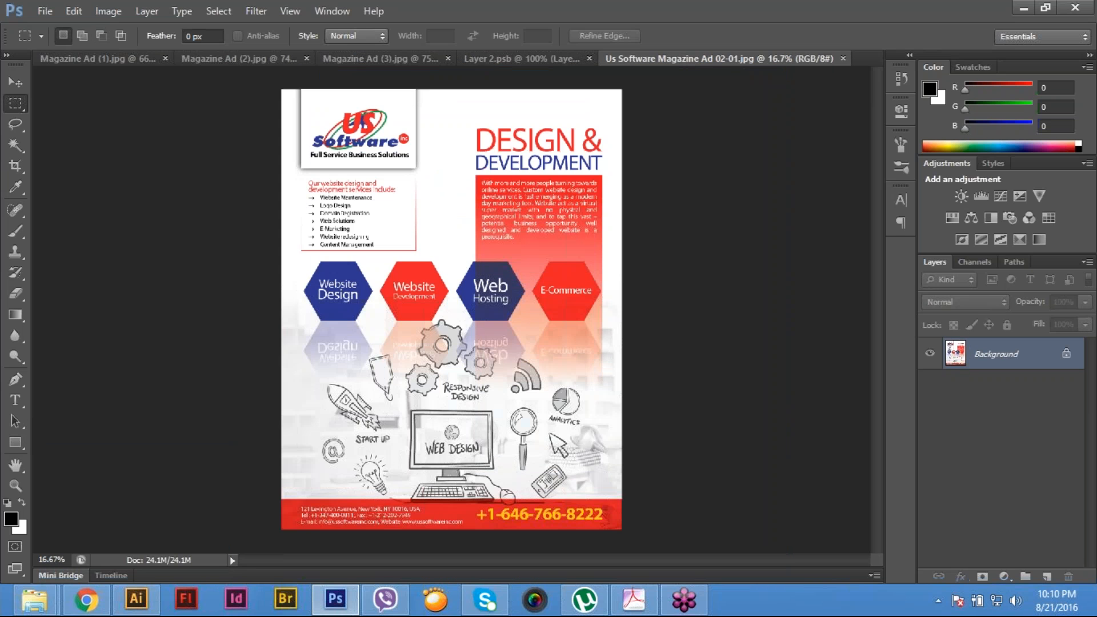
left_click_drag(333, 166, 617, 461)
left_click(74, 11)
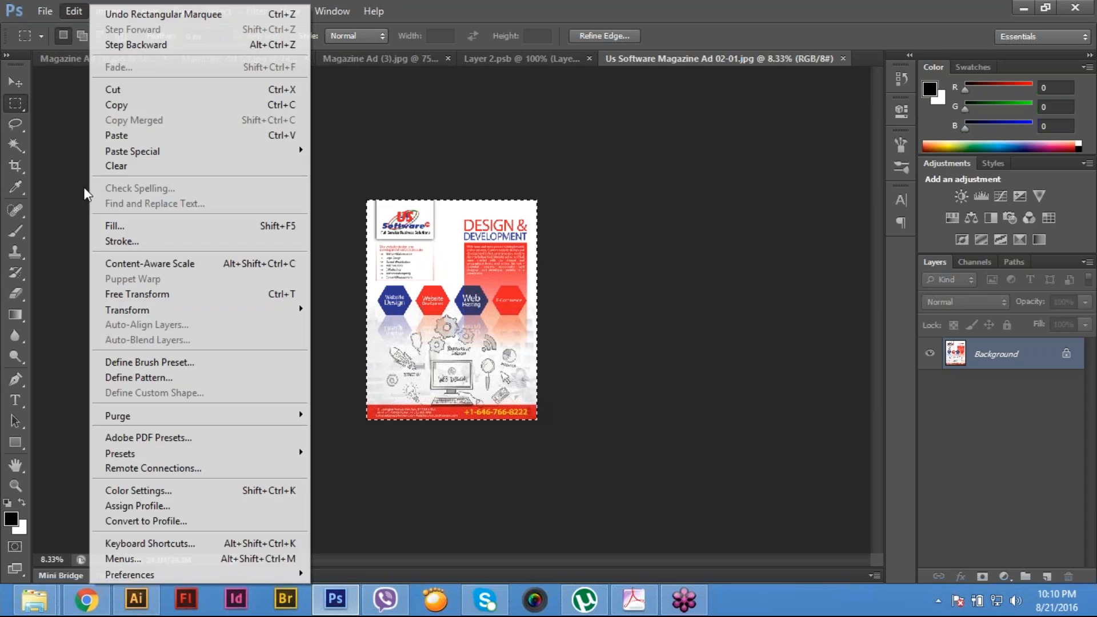
left_click(137, 105)
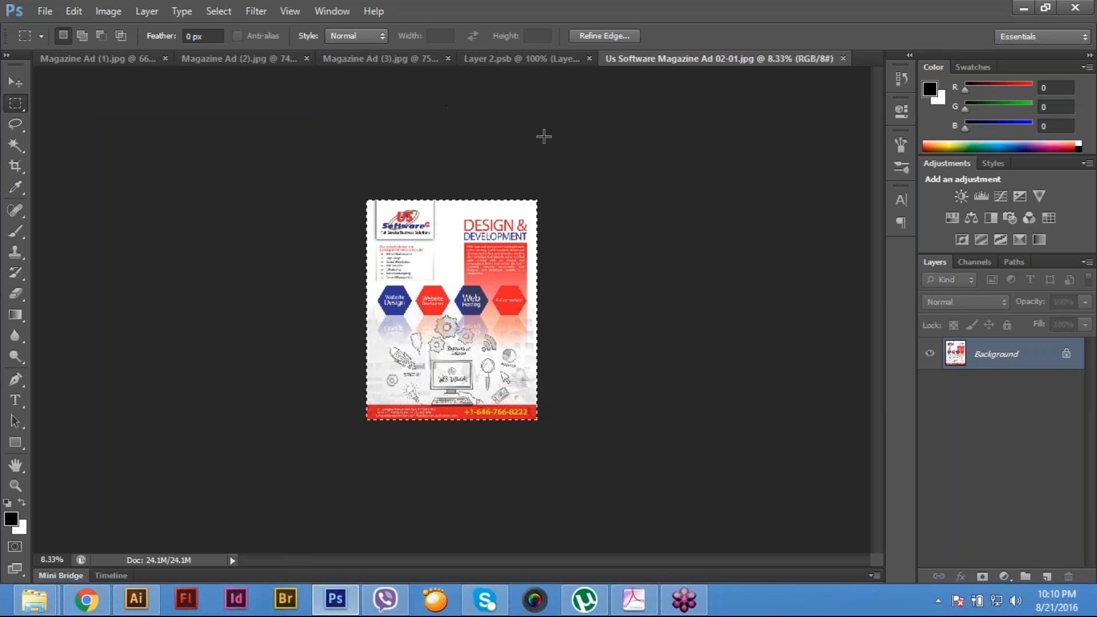
- Paste the copied ad design onto a new layer in Layer 2.psb
left_click(492, 60)
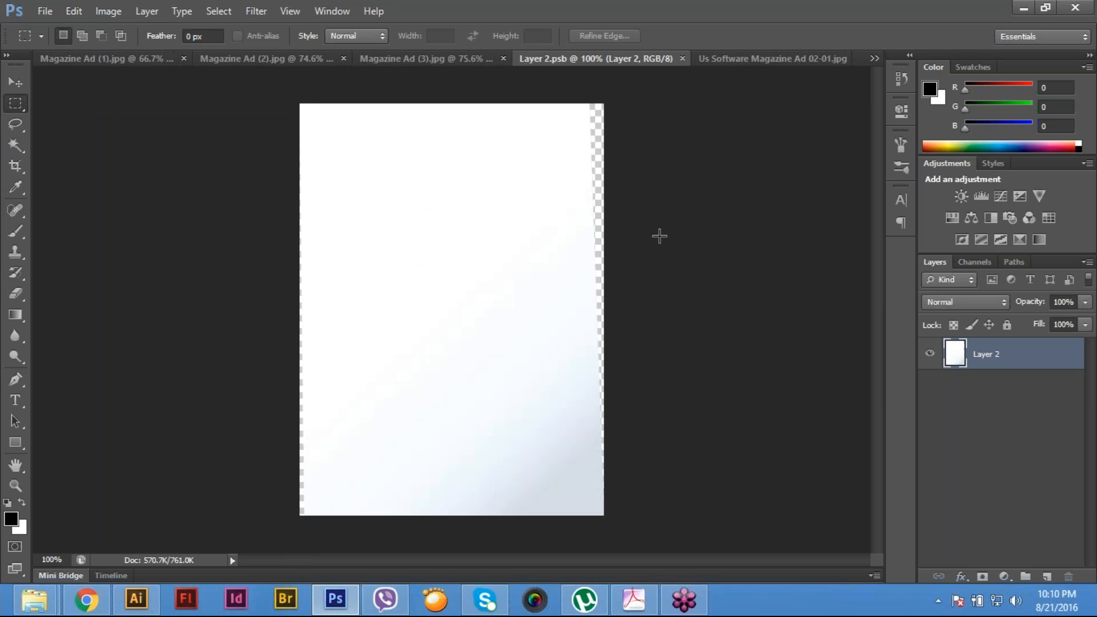
left_click(64, 10)
left_click(150, 135)
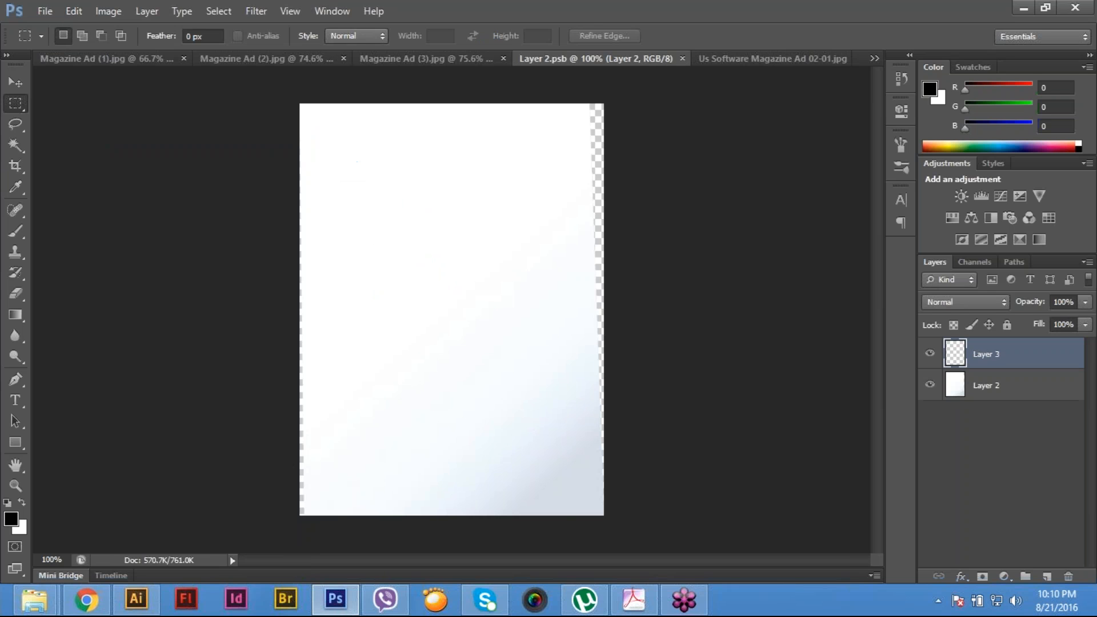
- Scale and position the pasted ad with Free Transform so its edges match the Layer 2.psb canvas
key("ctrl+minus")
key("ctrl+minus")
key("ctrl+minus")
key("ctrl+minus")
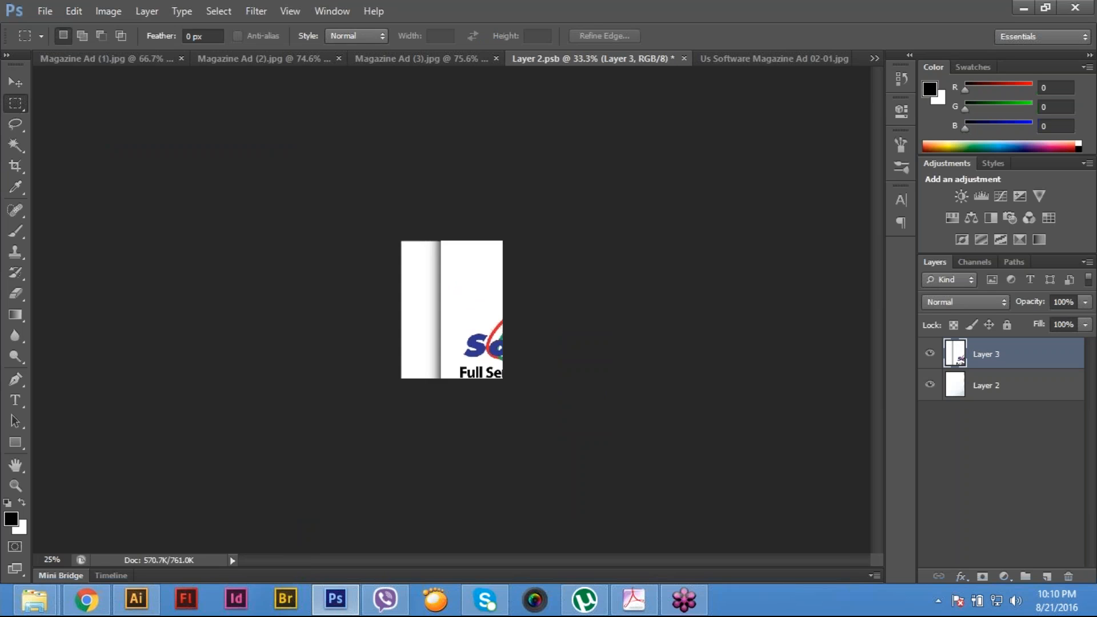
key("ctrl+t")
left_click_drag(414, 259, 644, 421)
left_click_drag(681, 508, 514, 292)
left_click_drag(596, 254, 560, 300)
left_click_drag(496, 334, 465, 284)
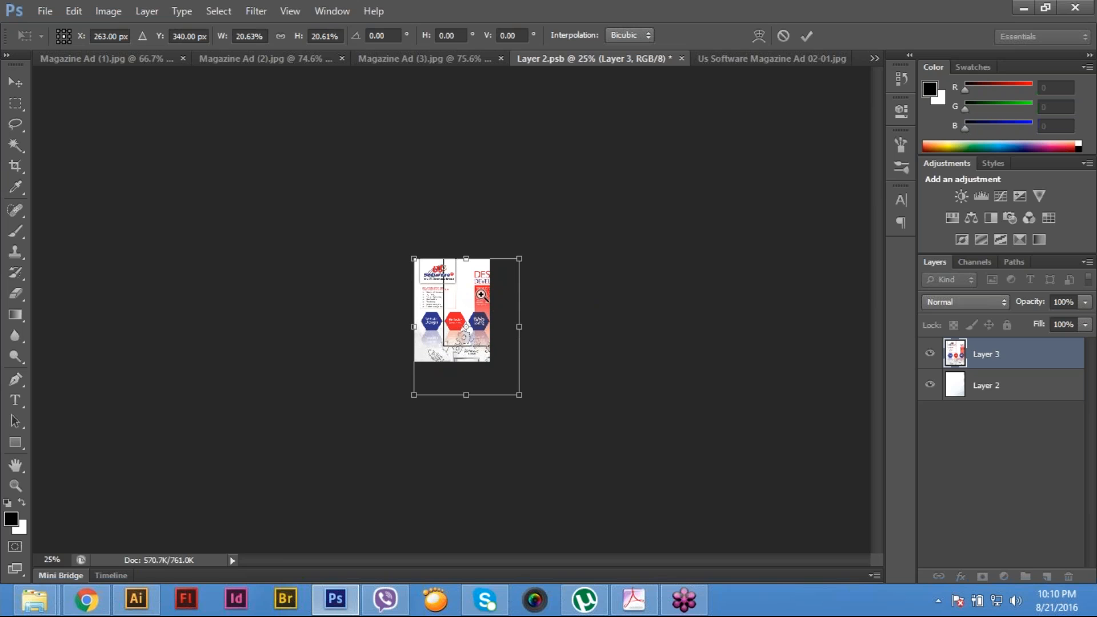
key("ctrl+plus")
left_click_drag(529, 336, 490, 333)
left_click_drag(456, 403, 457, 378)
key("m")
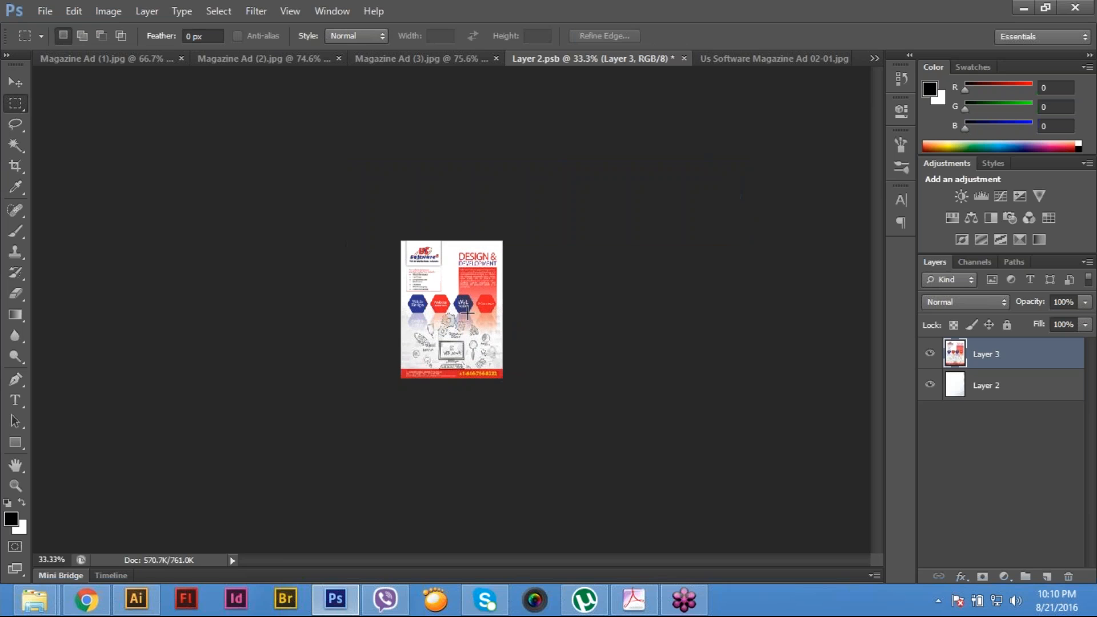
- Save and close Layer 2.psb and the source ad image, and clear the selection in Magazine Ad (3).jpg
key("ctrl+plus")
key("ctrl+plus")
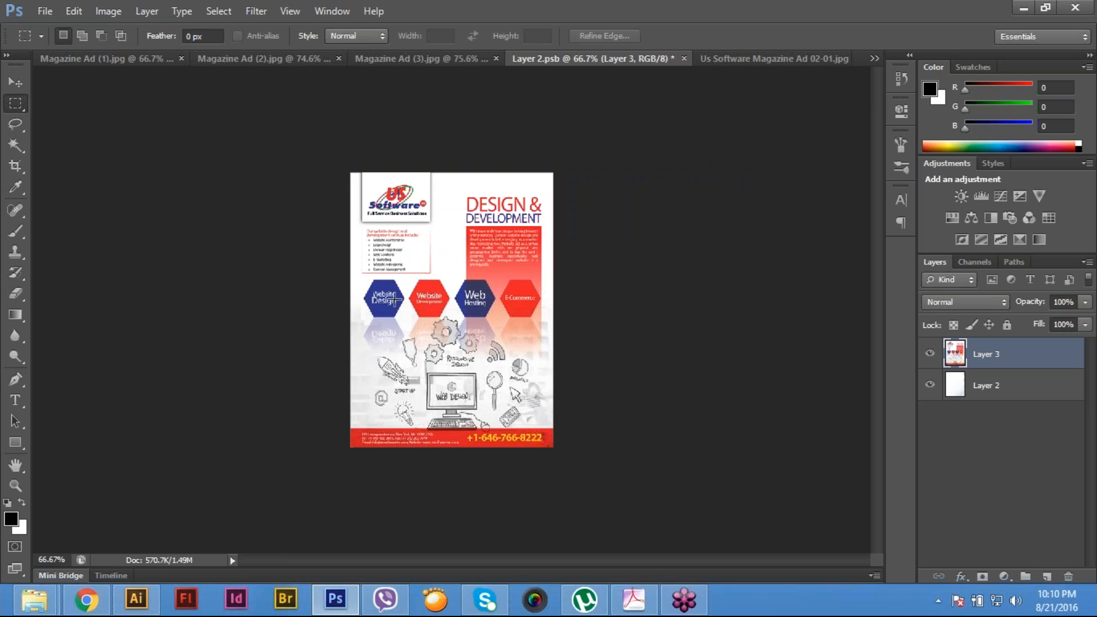
left_click(42, 11)
left_click(55, 188)
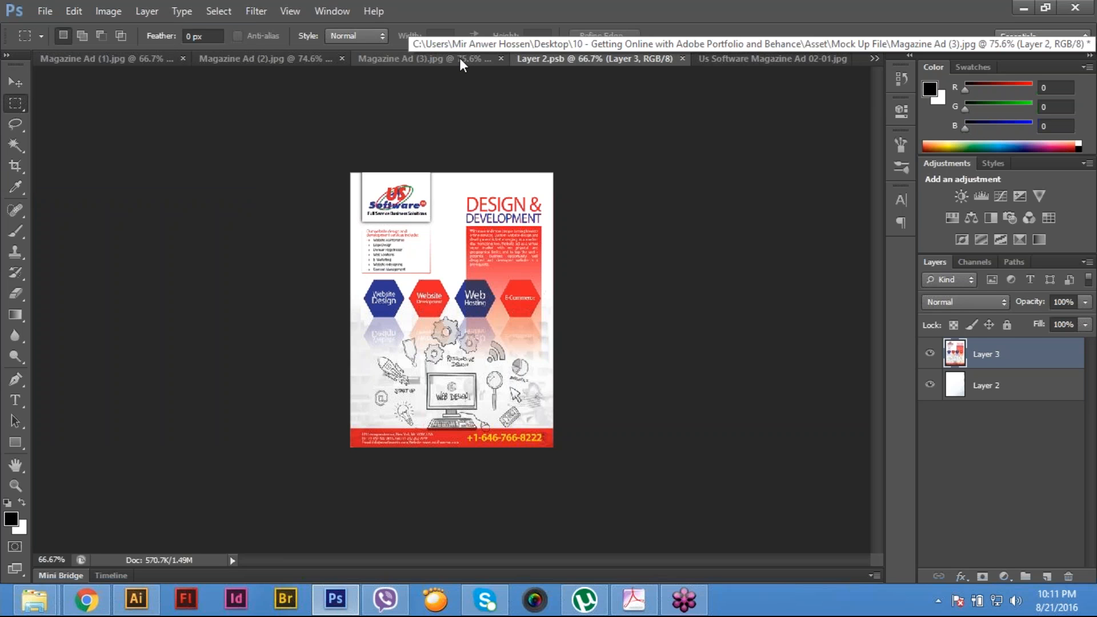
left_click(46, 13)
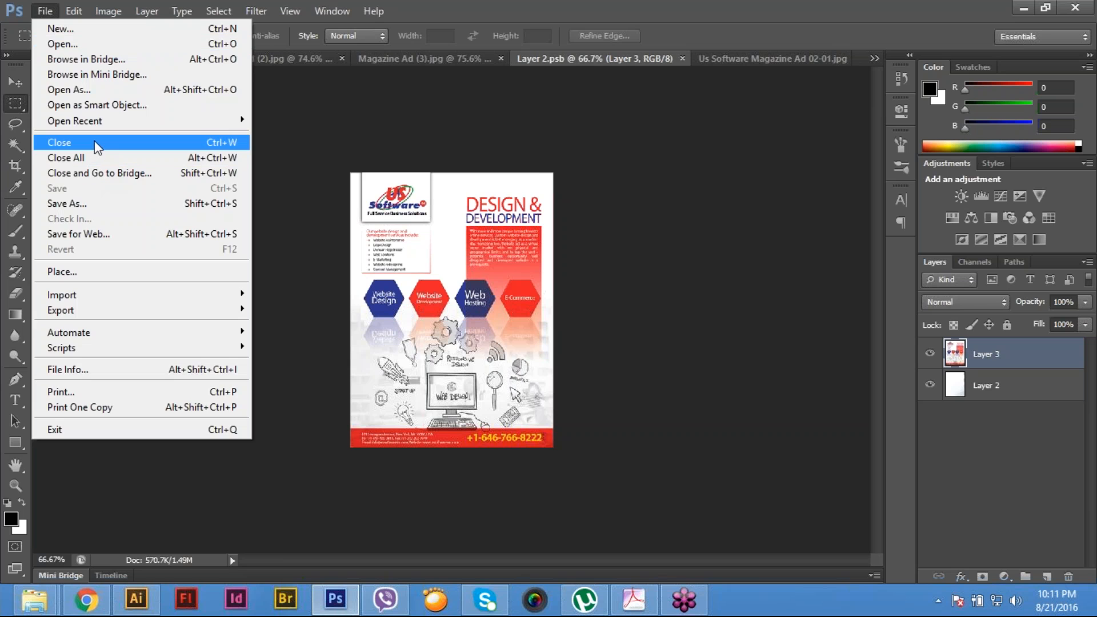
left_click(92, 142)
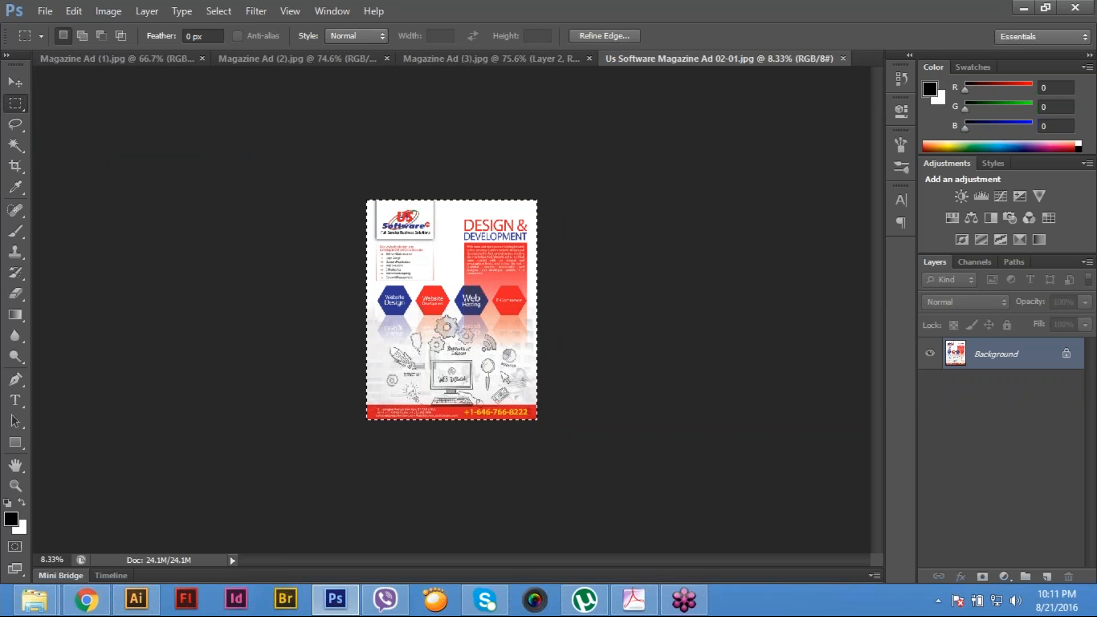
key("ctrl+w")
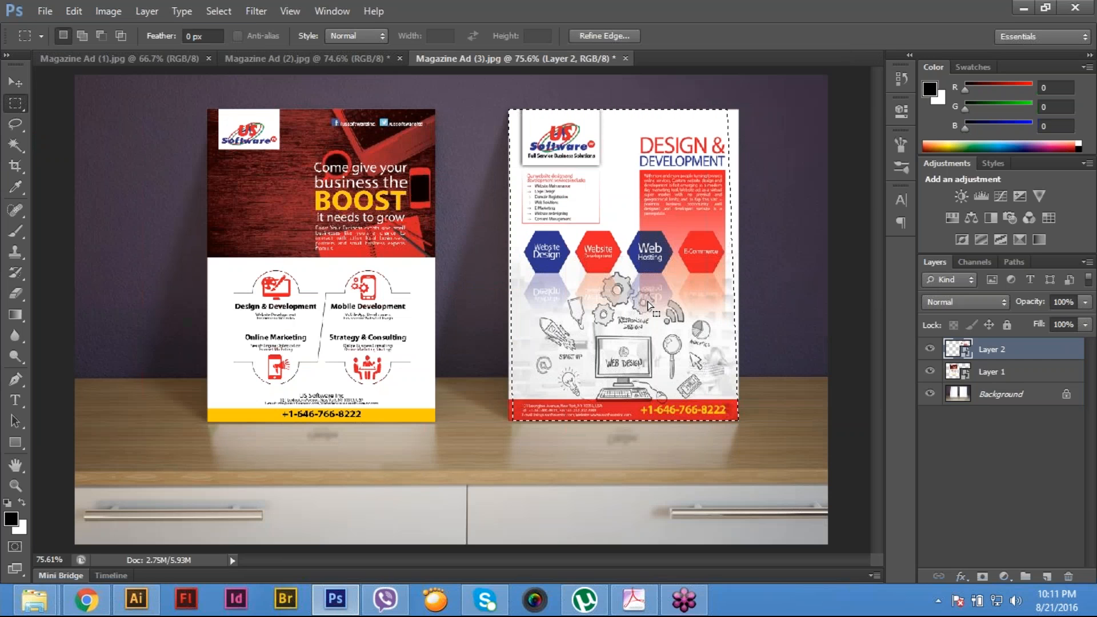
key("ctrl+d")
- Examine the right poster's edges and details up close in Magazine Ad (3).jpg, and view the whole mock-up
left_click(478, 385, "ctrl")
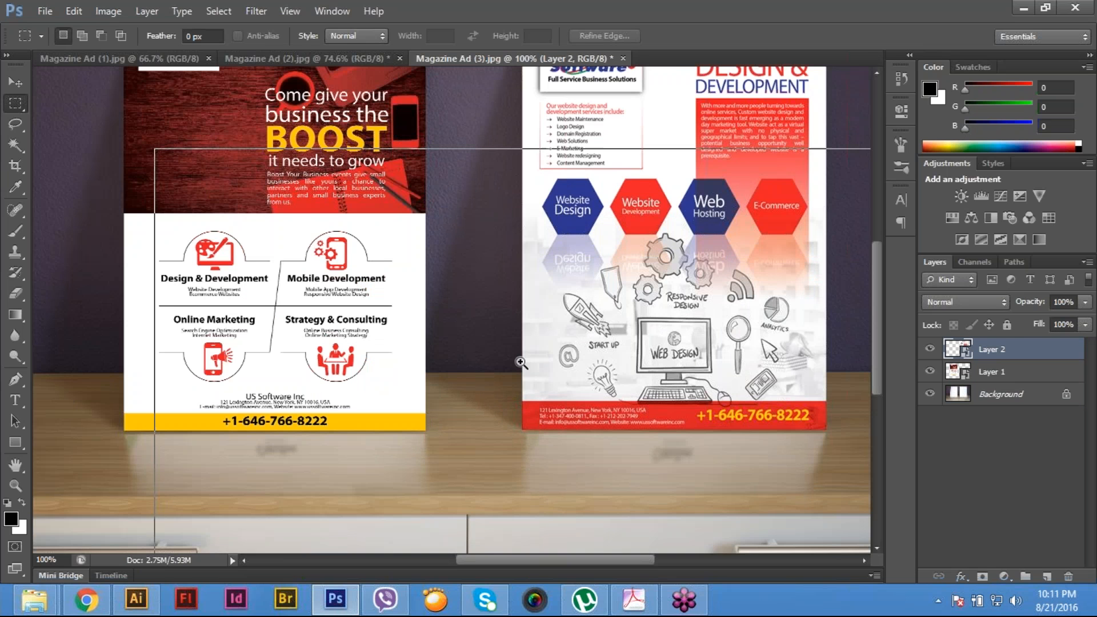
left_click(520, 362, "ctrl")
left_click(520, 269, "ctrl")
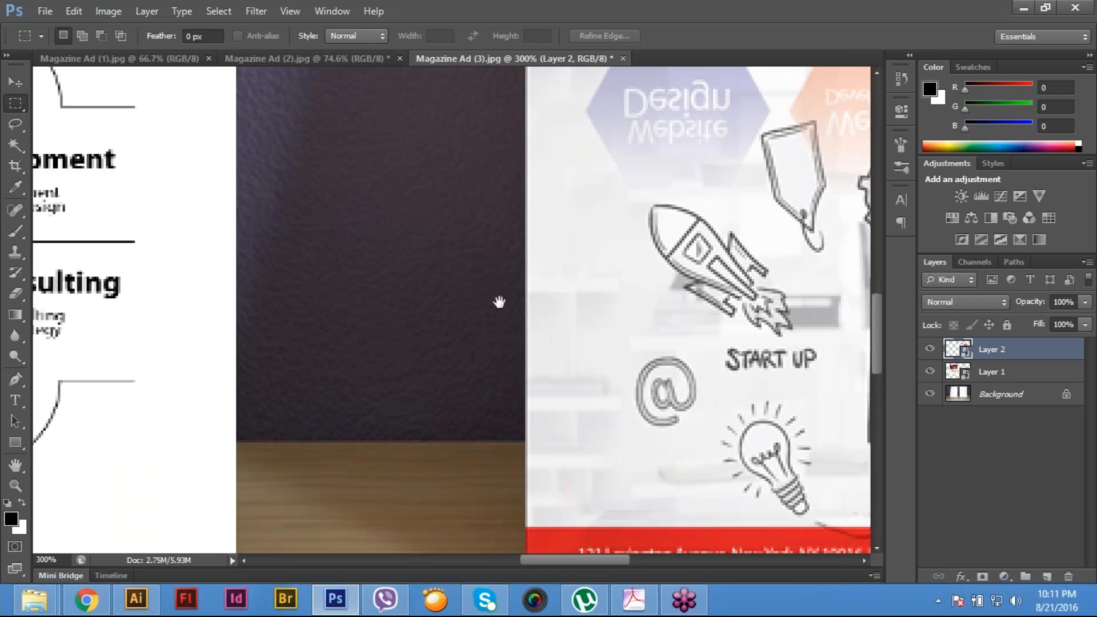
left_click_drag(500, 301, 477, 431)
left_click_drag(500, 240, 453, 394)
left_click_drag(457, 284, 423, 438)
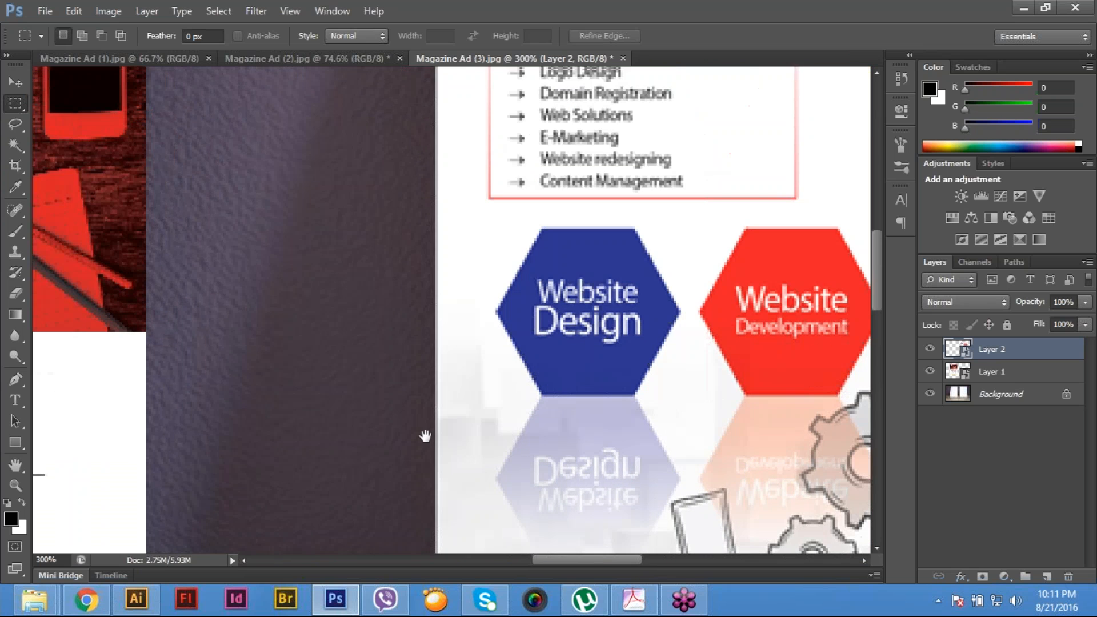
left_click_drag(429, 195, 379, 378)
left_click_drag(474, 292, 448, 407)
left_click_drag(537, 546, 365, 351)
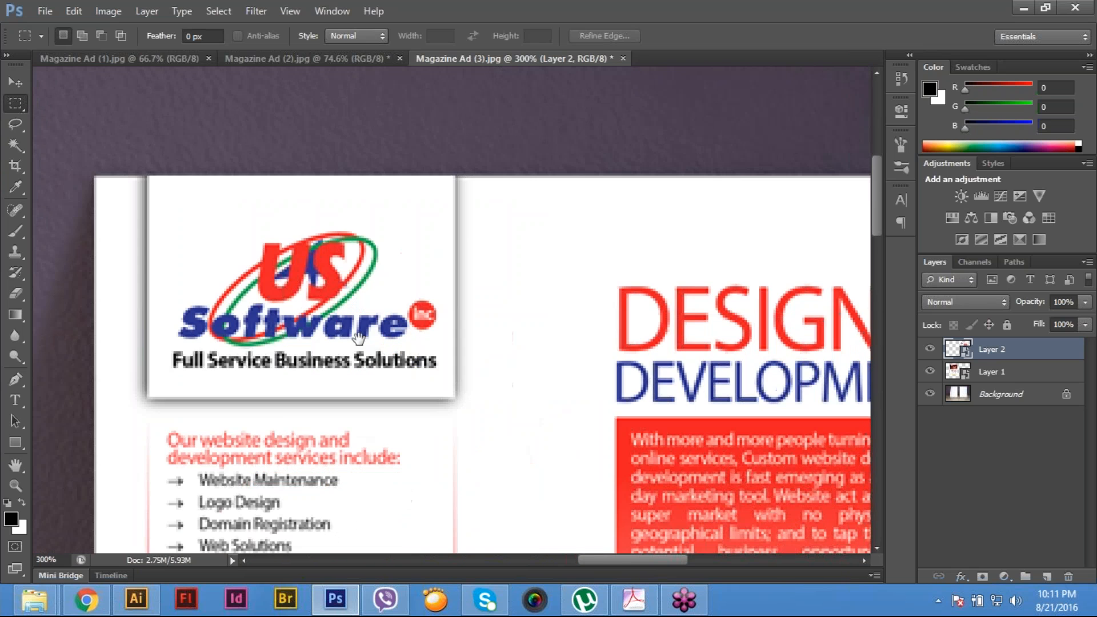
left_click_drag(829, 299, 516, 272)
key("ctrl+0")
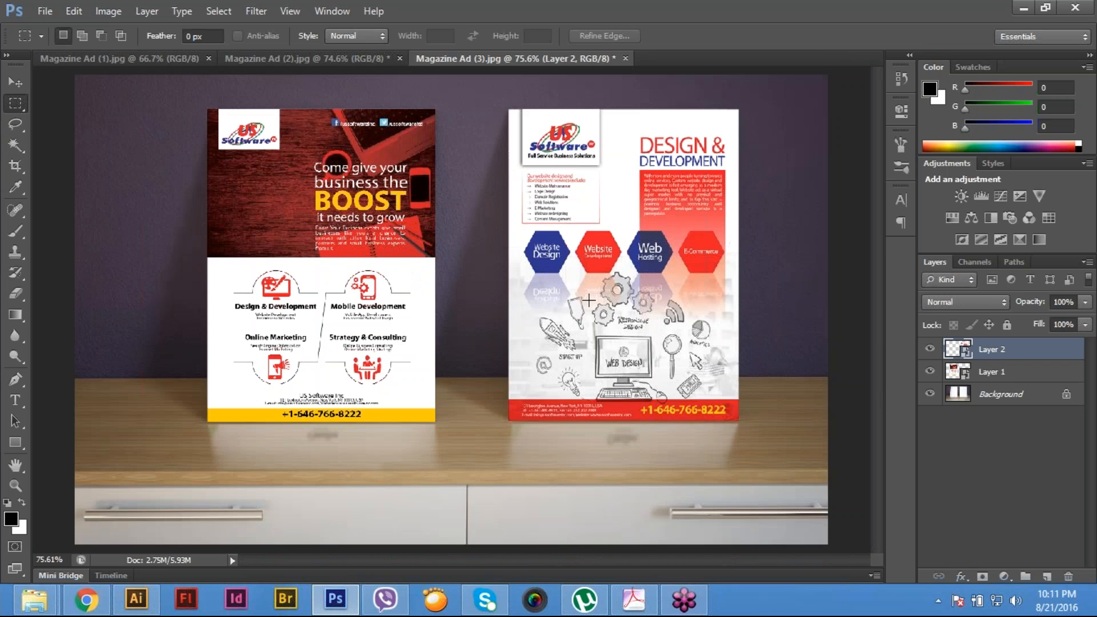
key("ctrl+minus")
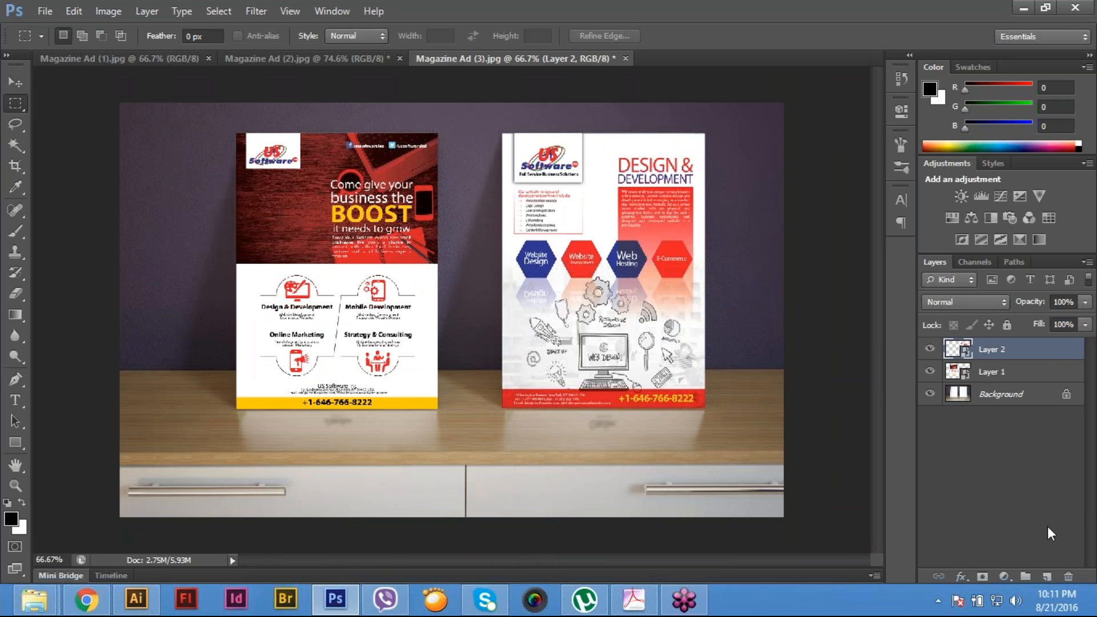
- In Magazine Ad (2).jpg, load Path 1 as a selection and add a new empty layer above the background
left_click(334, 63)
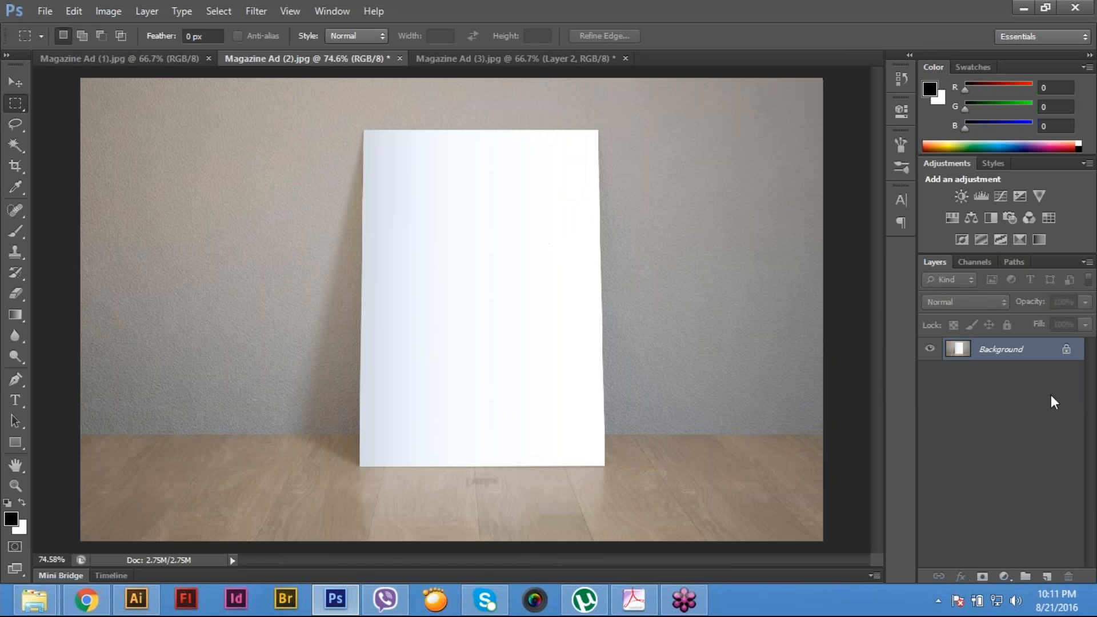
left_click(1014, 263)
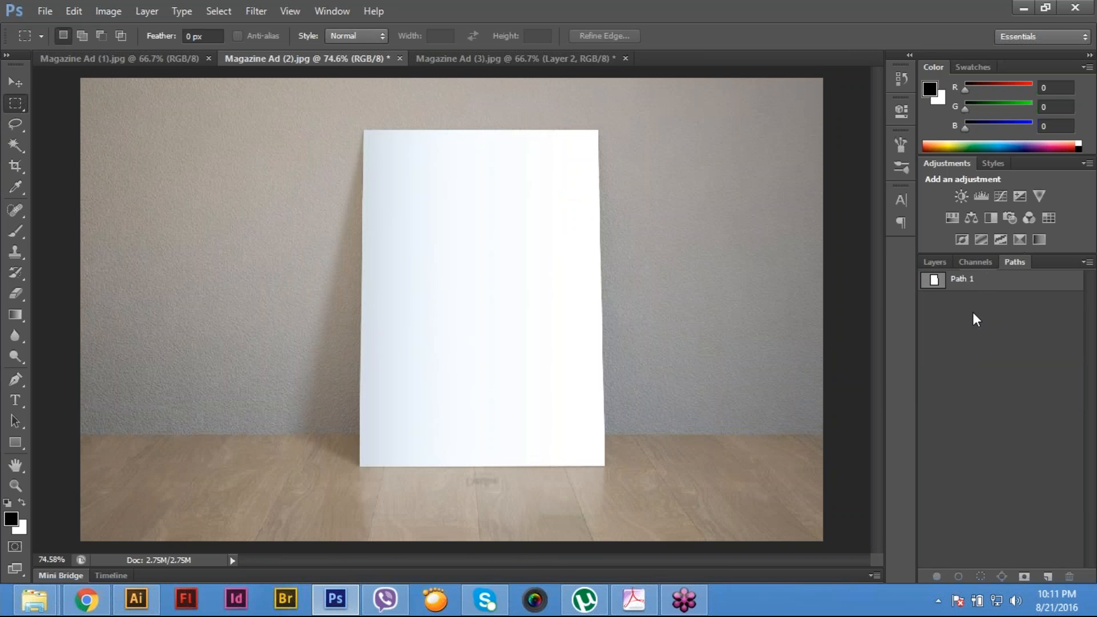
left_click(984, 286)
double_click(935, 281)
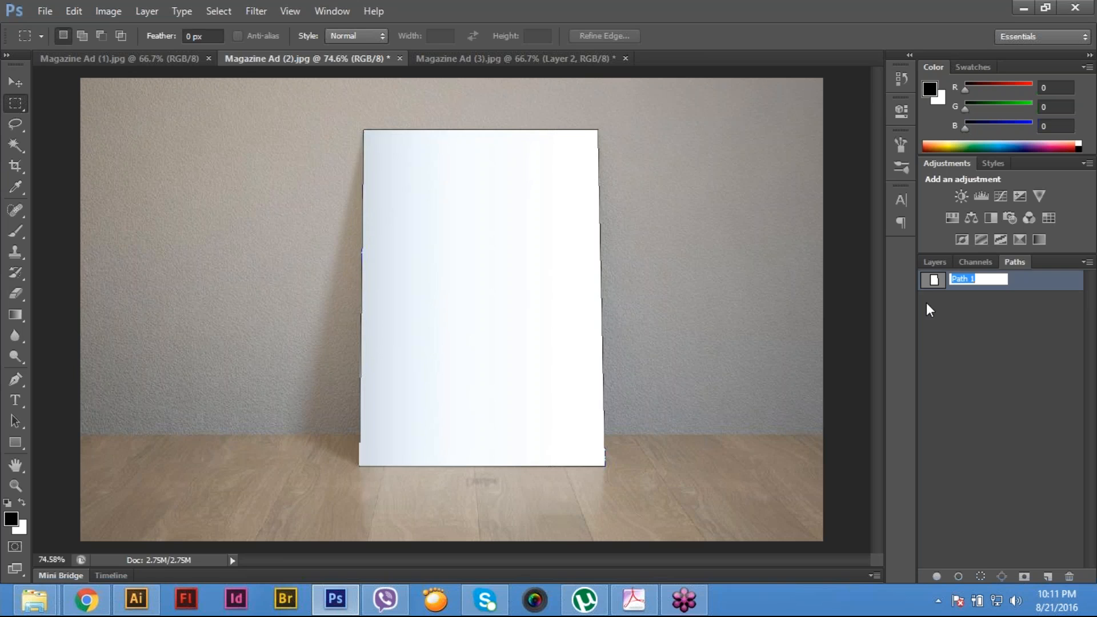
left_click(910, 274)
left_click(934, 262)
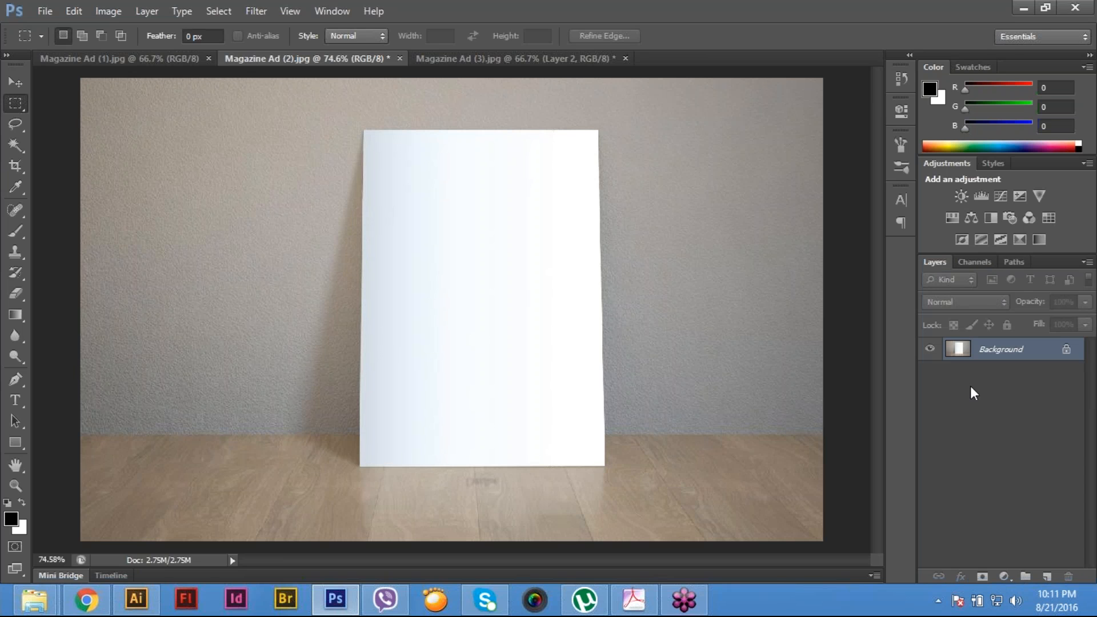
left_click(1010, 262)
left_click(999, 288)
left_click(1017, 316)
left_click(933, 280, "ctrl")
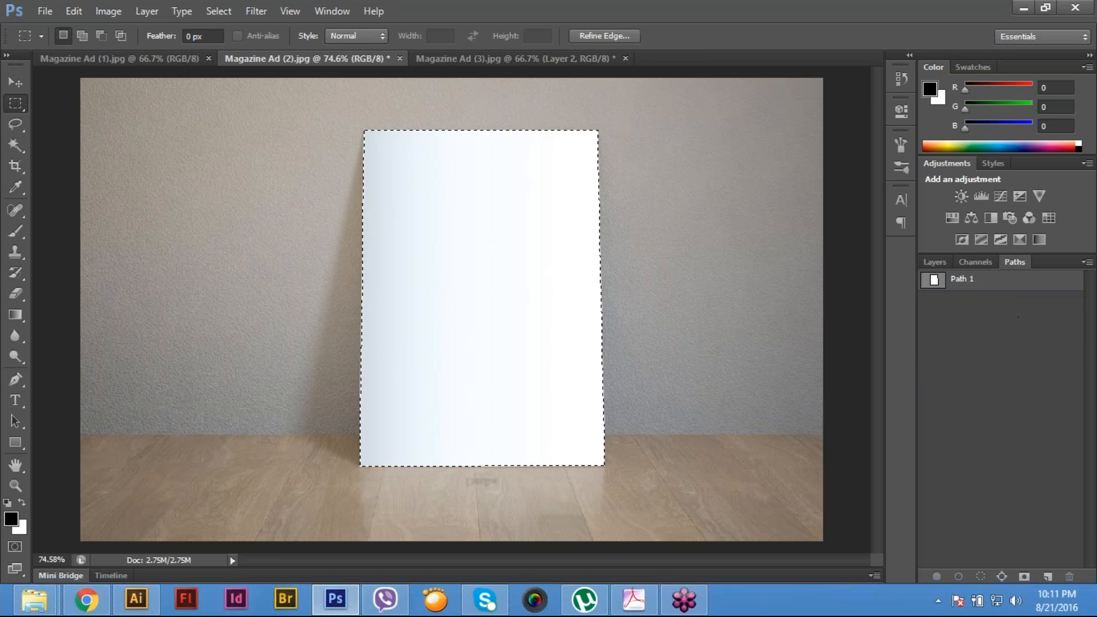
left_click(935, 262)
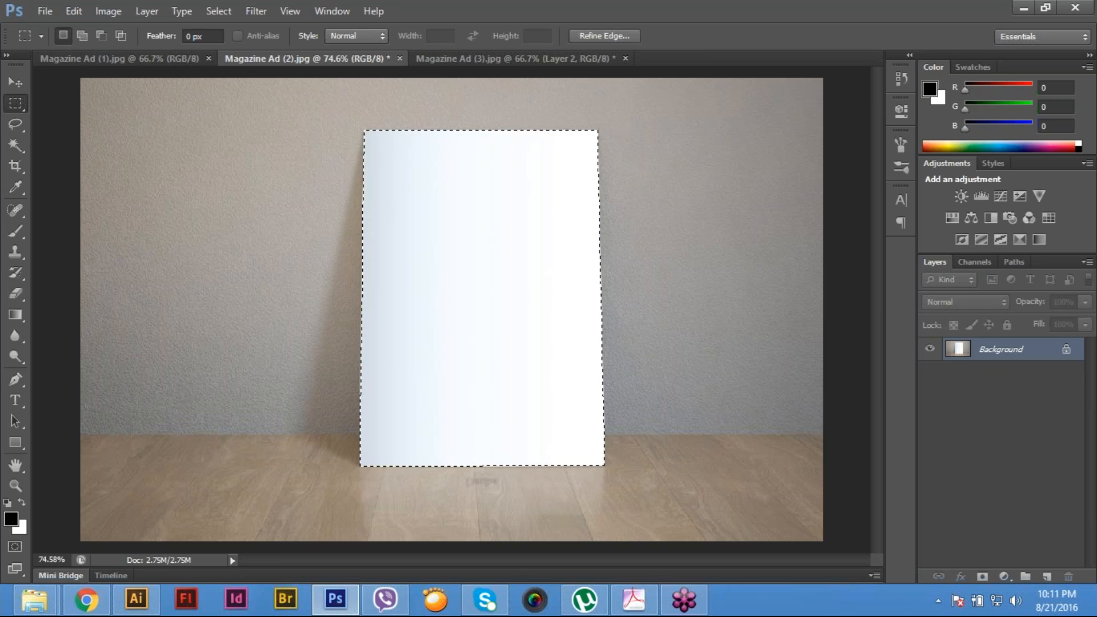
left_click(1047, 576)
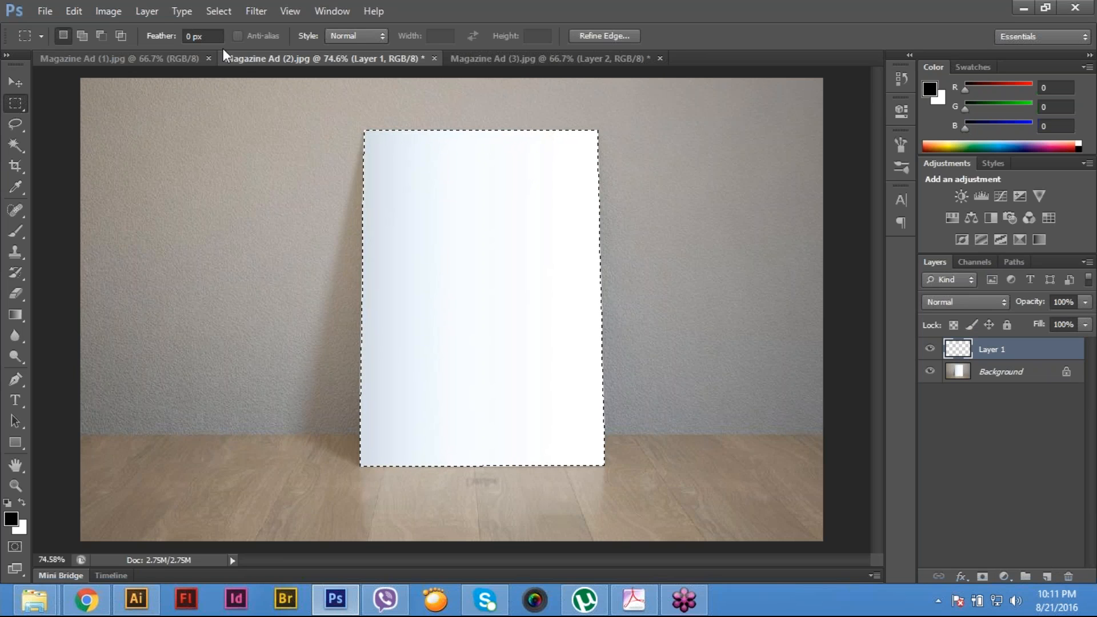
left_click(147, 11)
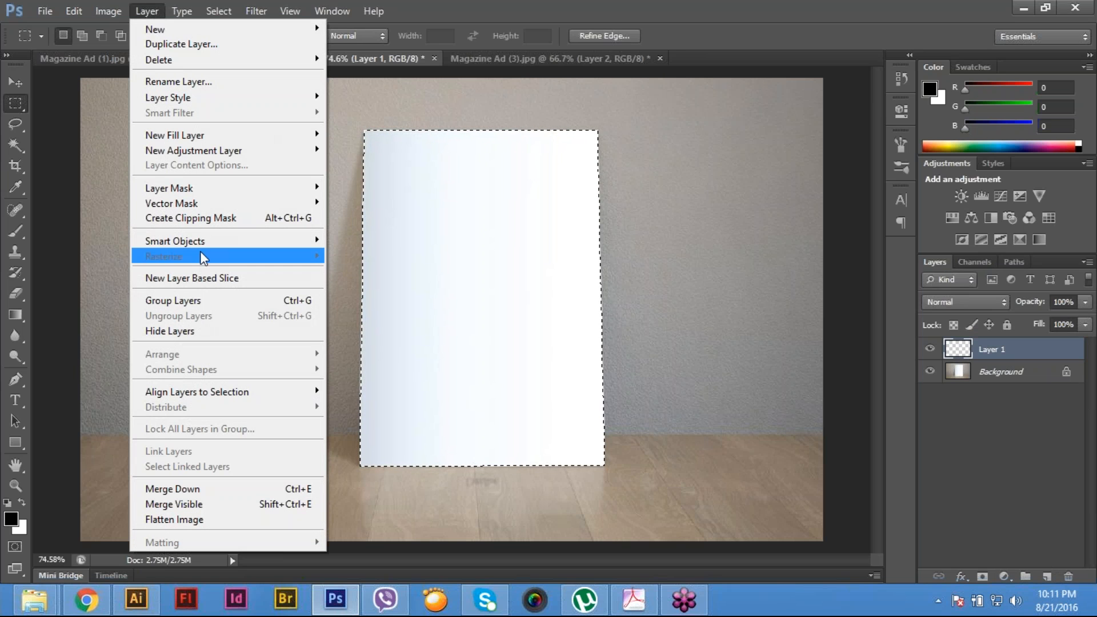
mouse_move(201, 245)
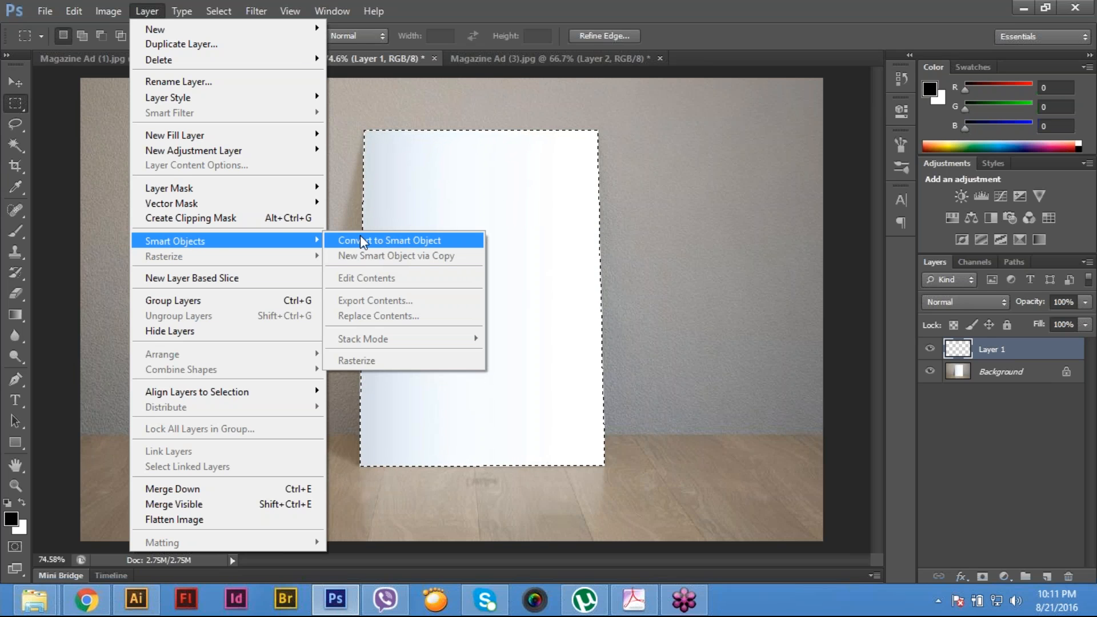
mouse_move(246, 190)
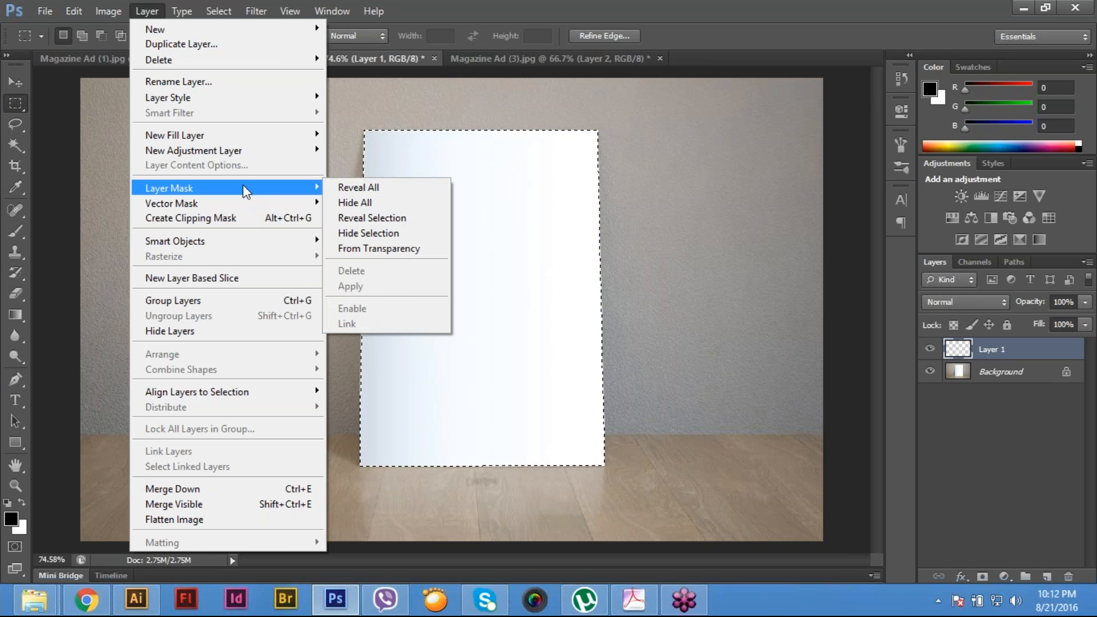
mouse_move(246, 240)
left_click(359, 243)
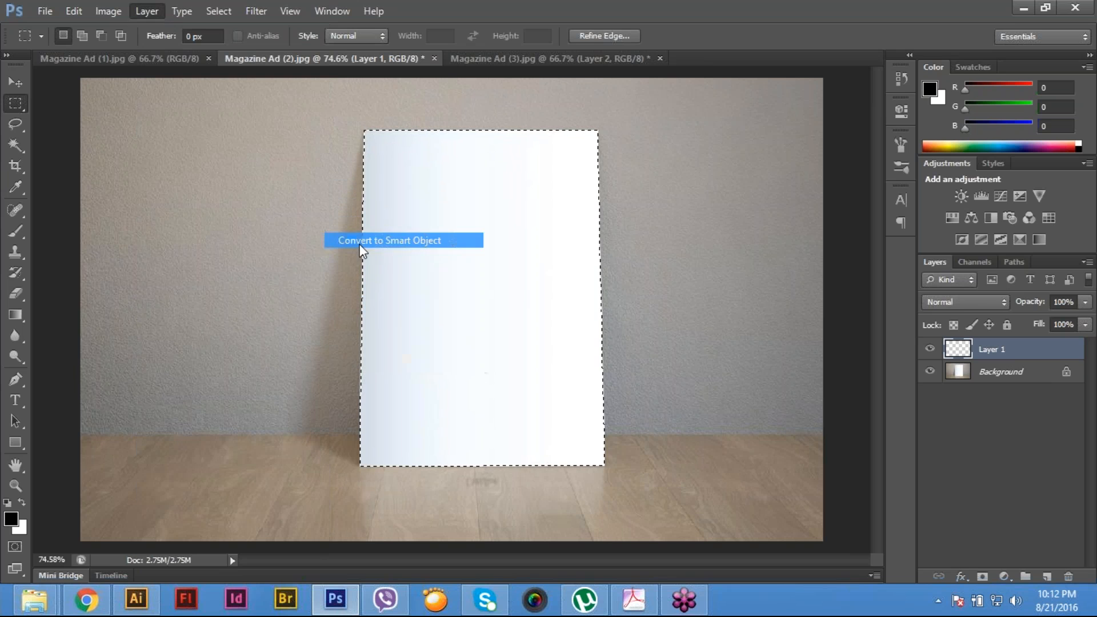
double_click(960, 349)
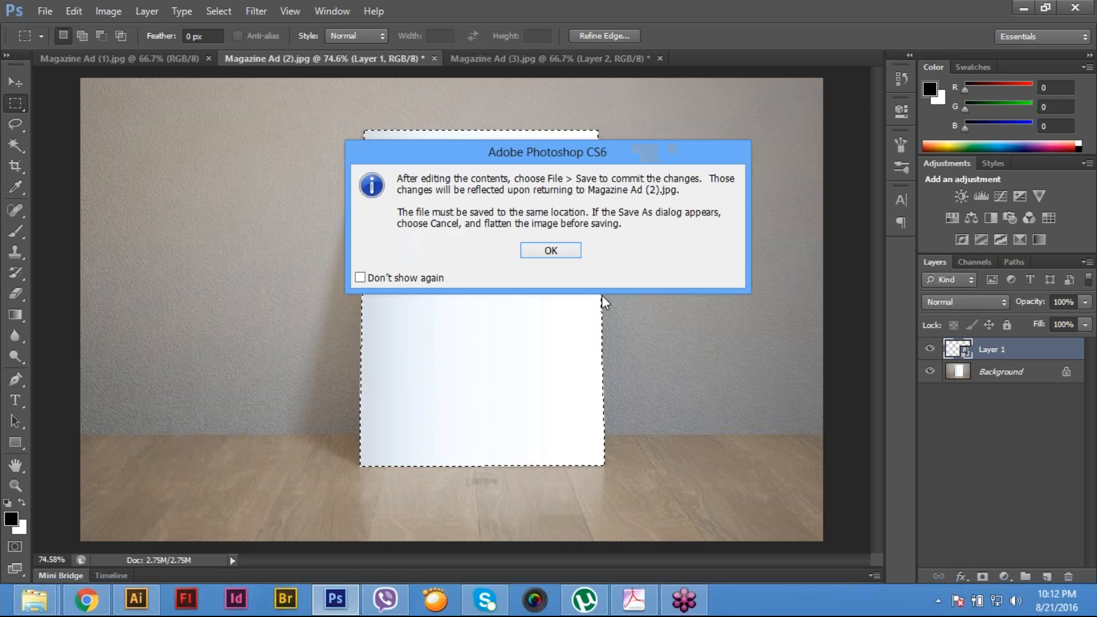
left_click(545, 251)
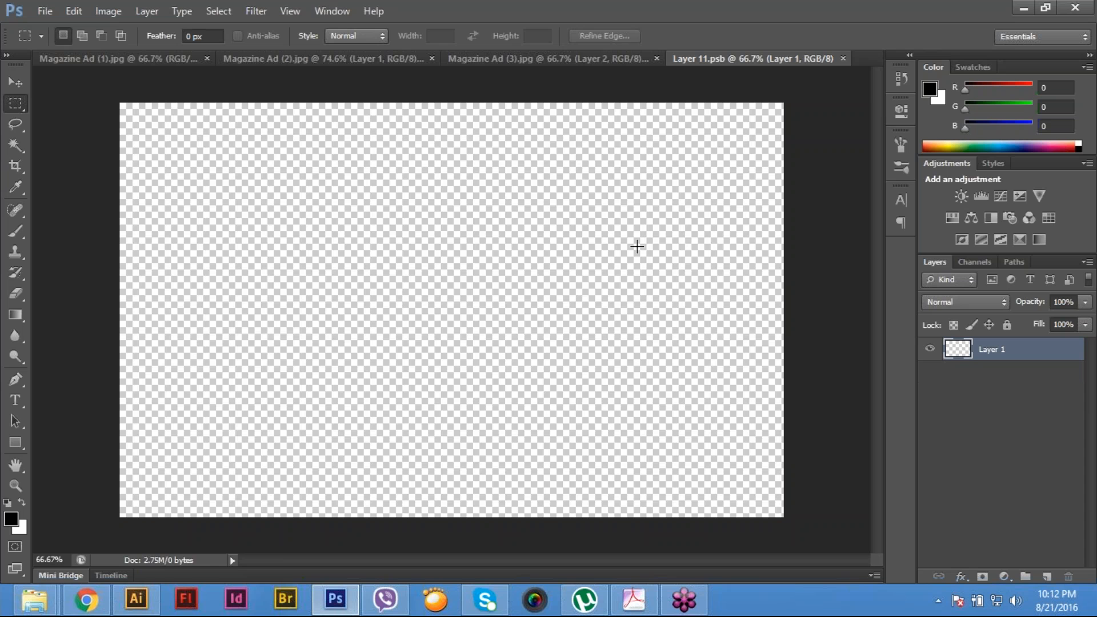
left_click(159, 67)
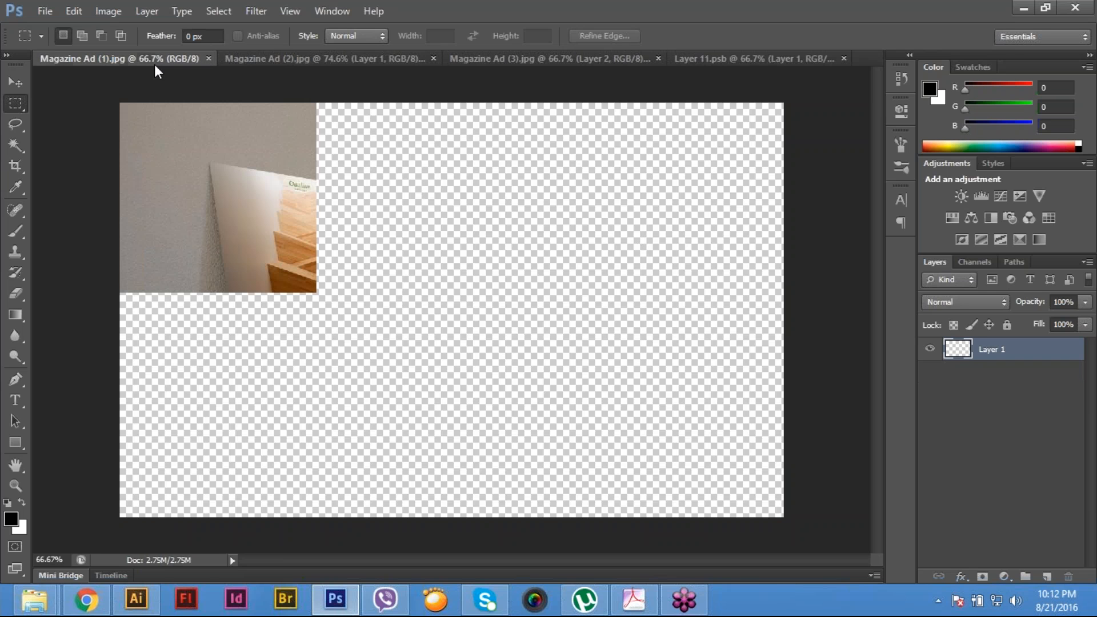
left_click(361, 60)
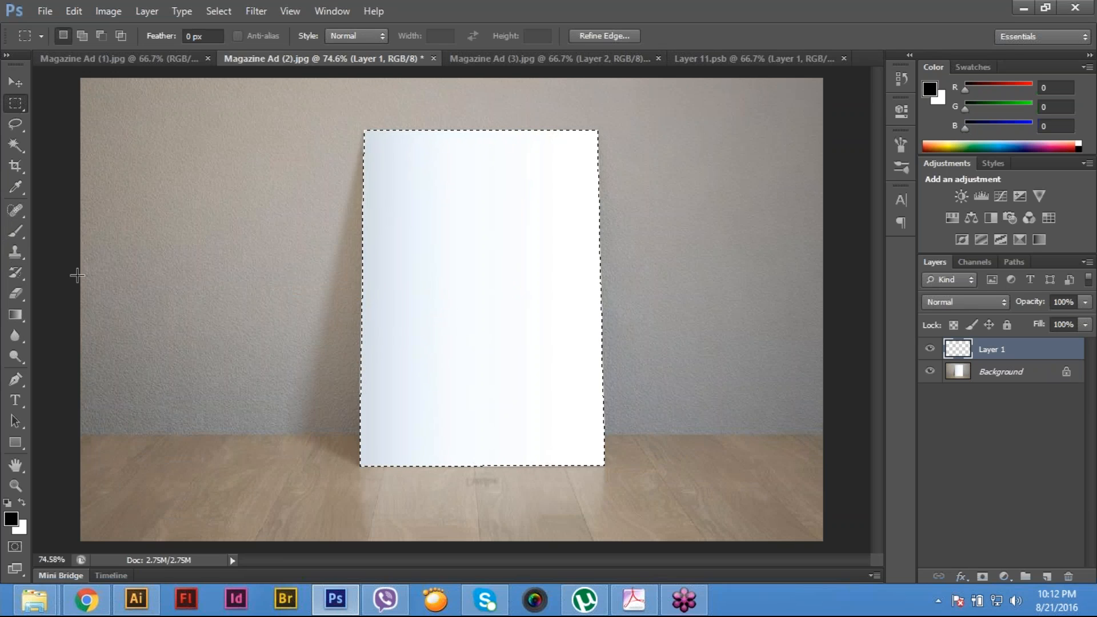
- Try a faint linear gradient at 20% opacity from the poster's left edge inward on Layer 1
left_click(16, 315)
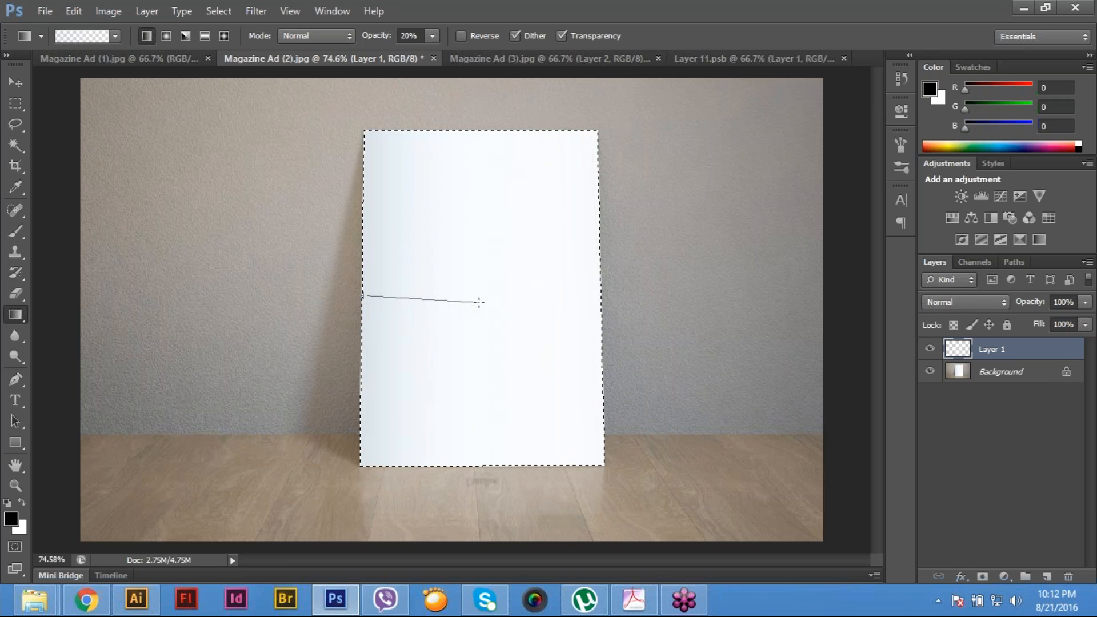
right_click(16, 315)
left_click(115, 36)
left_click(30, 71)
left_click(115, 35)
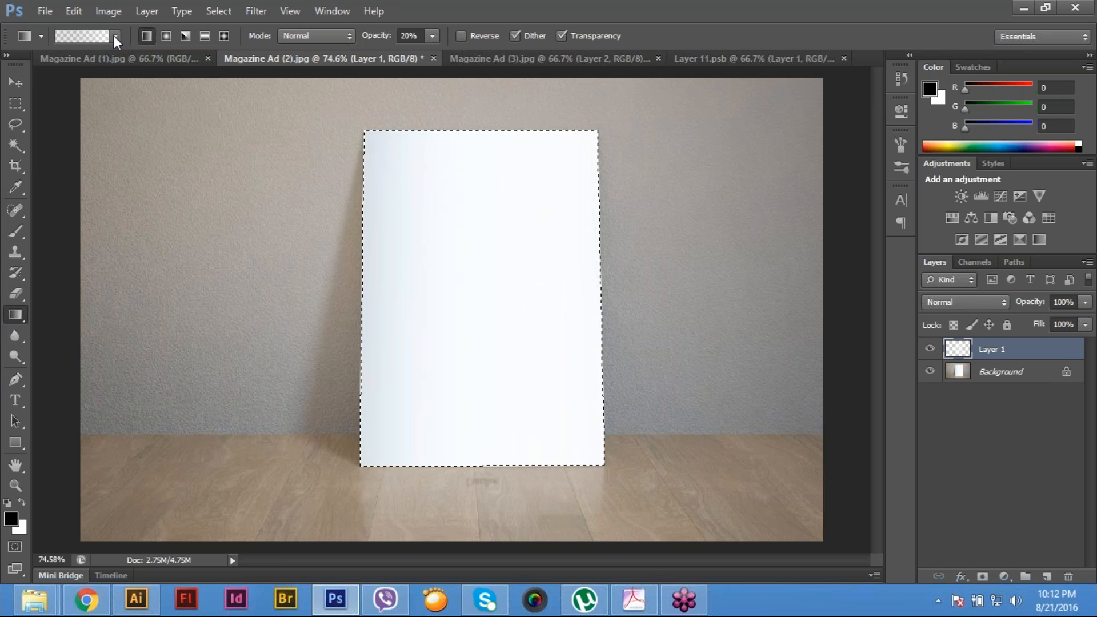
left_click(114, 36)
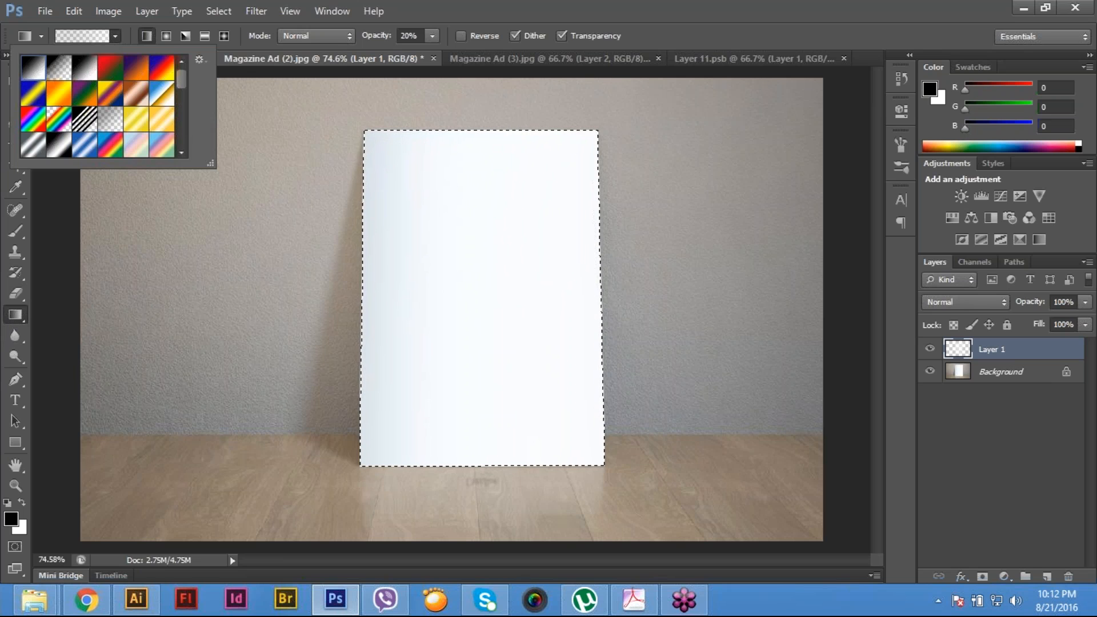
left_click(224, 197)
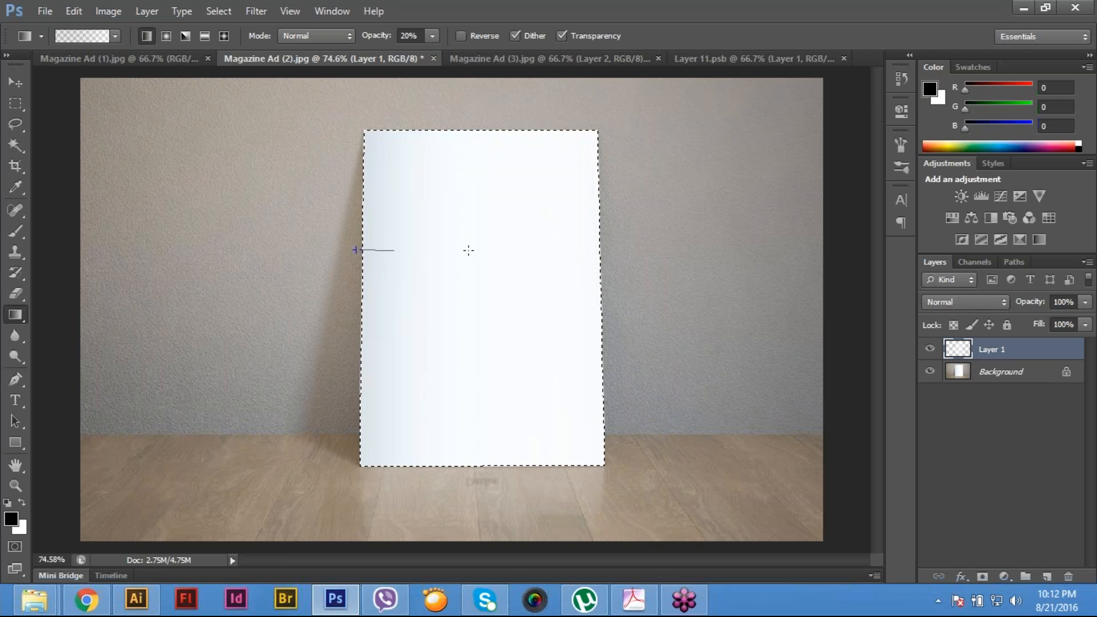
left_click_drag(361, 394, 455, 395)
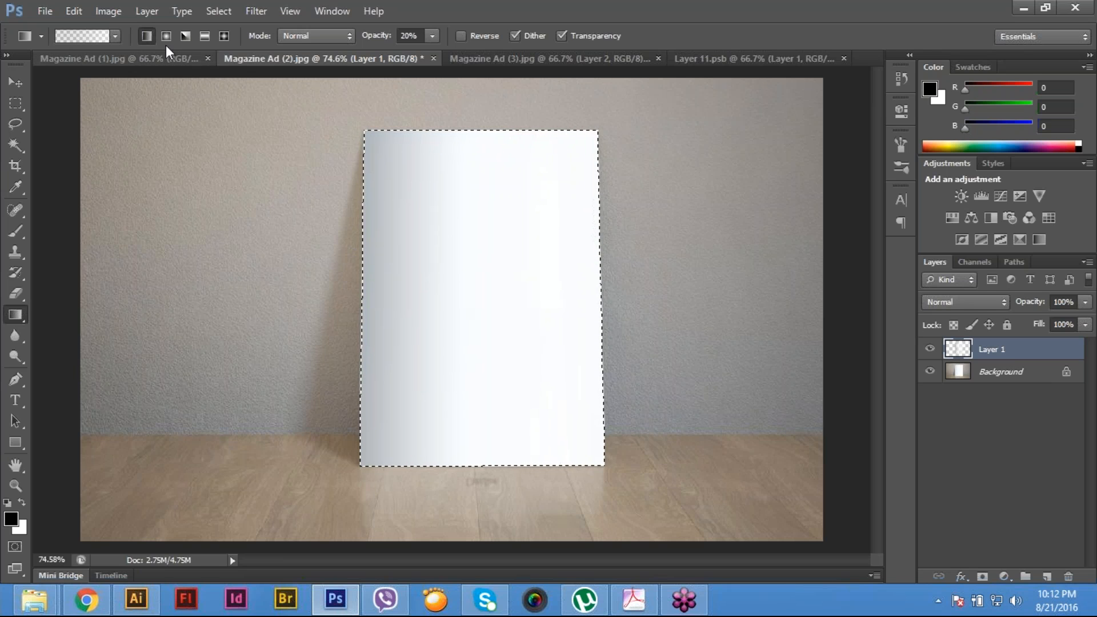
- Set the black-to-white gradient's opacity to 100% and recolour its black stop to C 7, M 0, Y 0, K 12
left_click(432, 36)
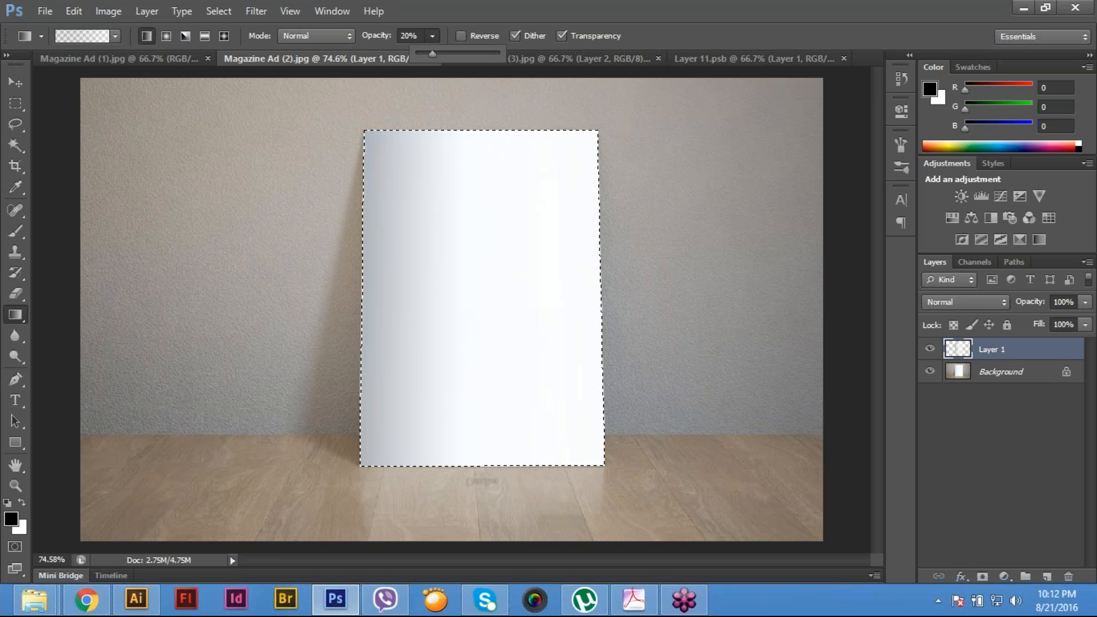
left_click_drag(431, 54, 549, 56)
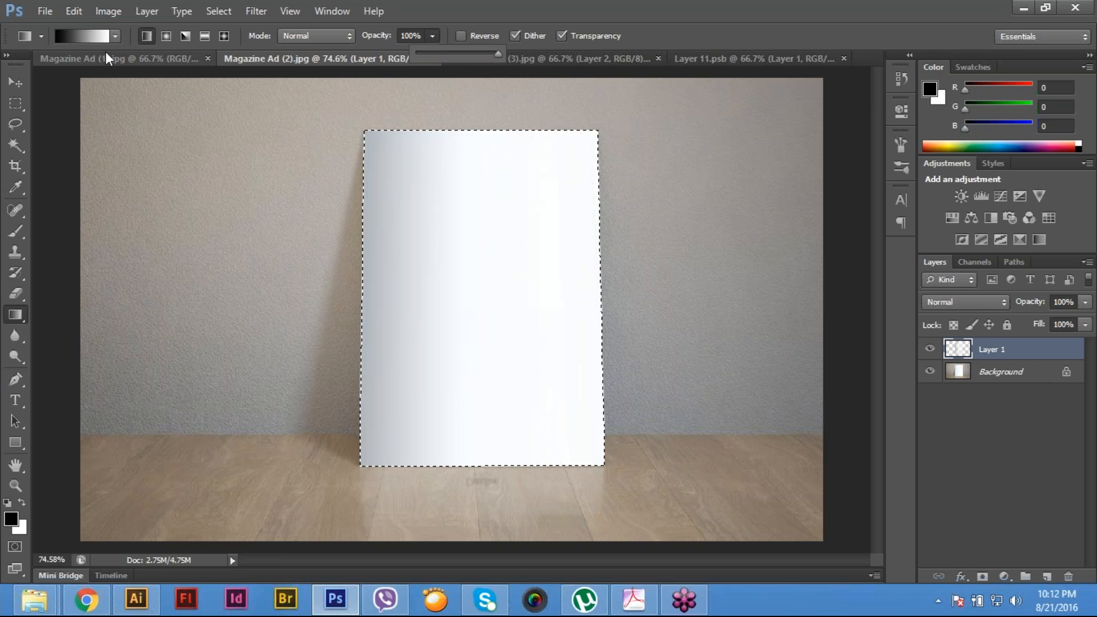
left_click(98, 36)
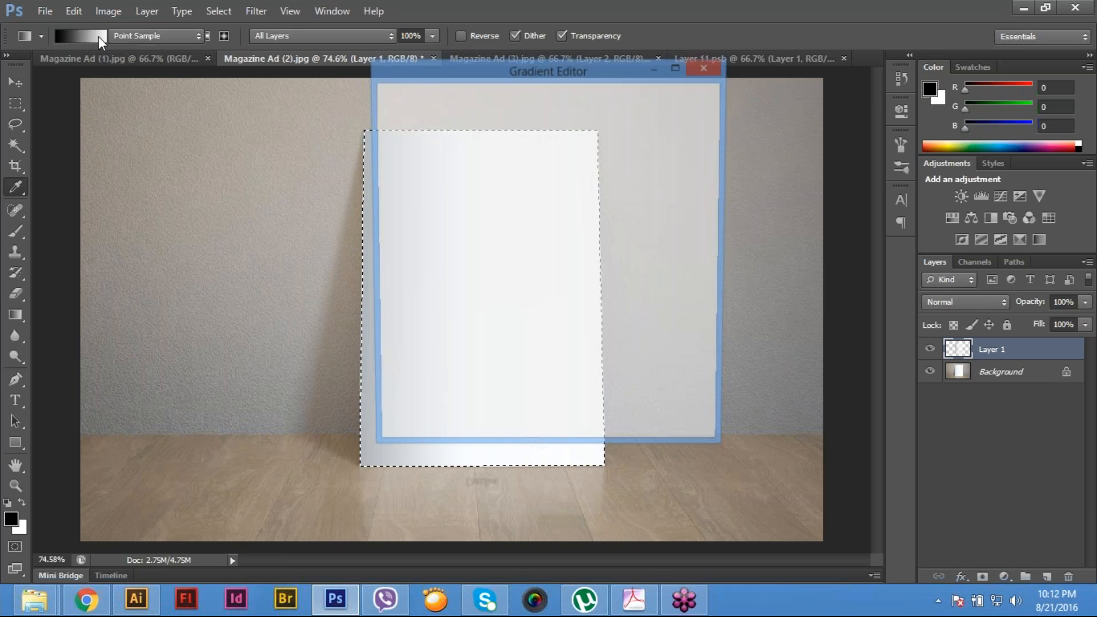
left_click(394, 345)
double_click(394, 344)
double_click(736, 306)
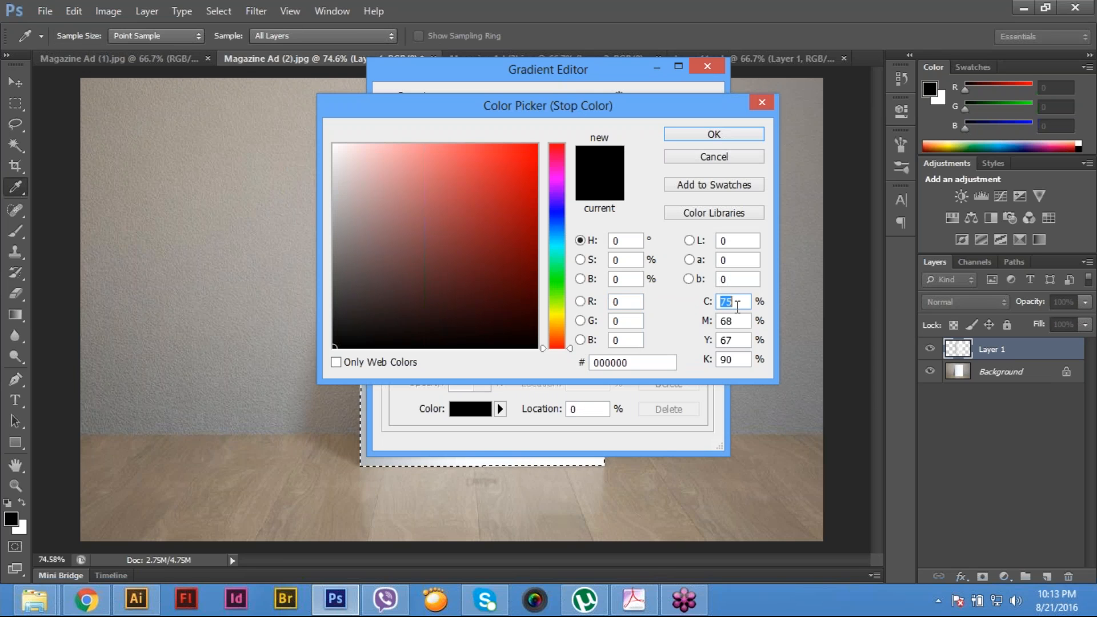
type("7")
key("Tab")
type("0")
key("Tab")
type("0")
key("Tab")
type("12")
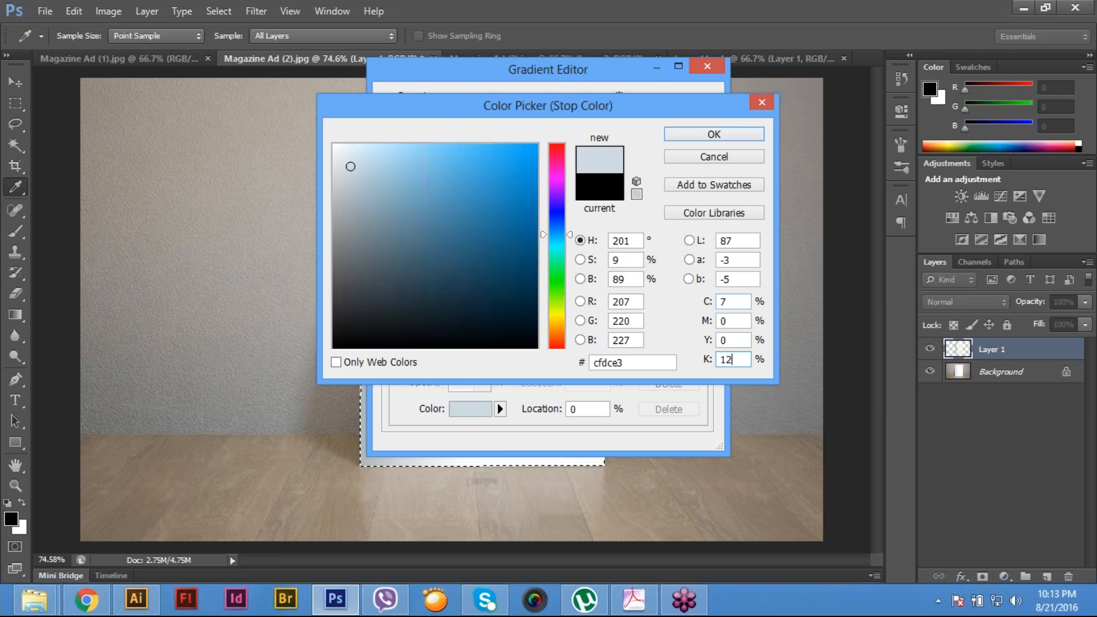
left_click(737, 137)
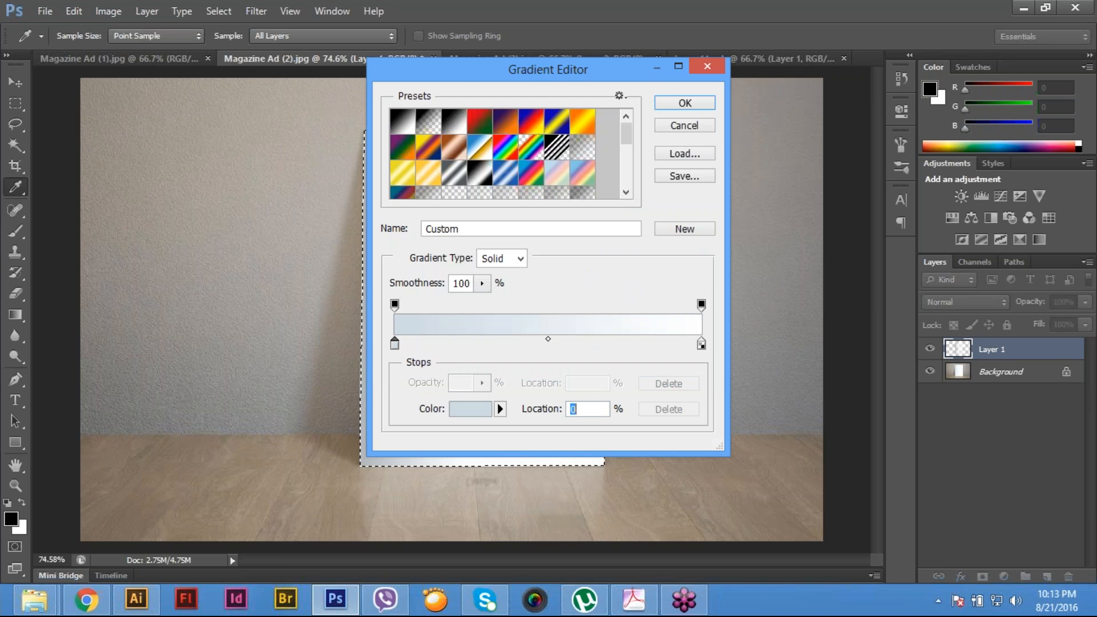
left_click(665, 103)
- Fill the poster selection on Layer 1 with the pale blue-to-white gradient from its left edge rightward, and clear the selection
left_click_drag(361, 293, 516, 296)
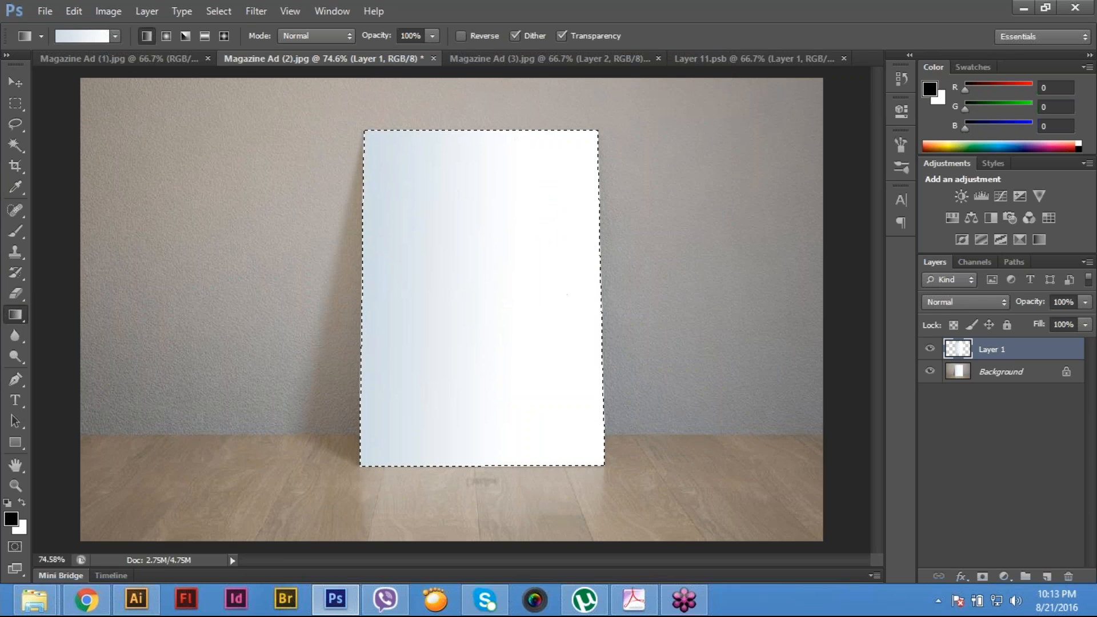
key("m")
key("ctrl+d")
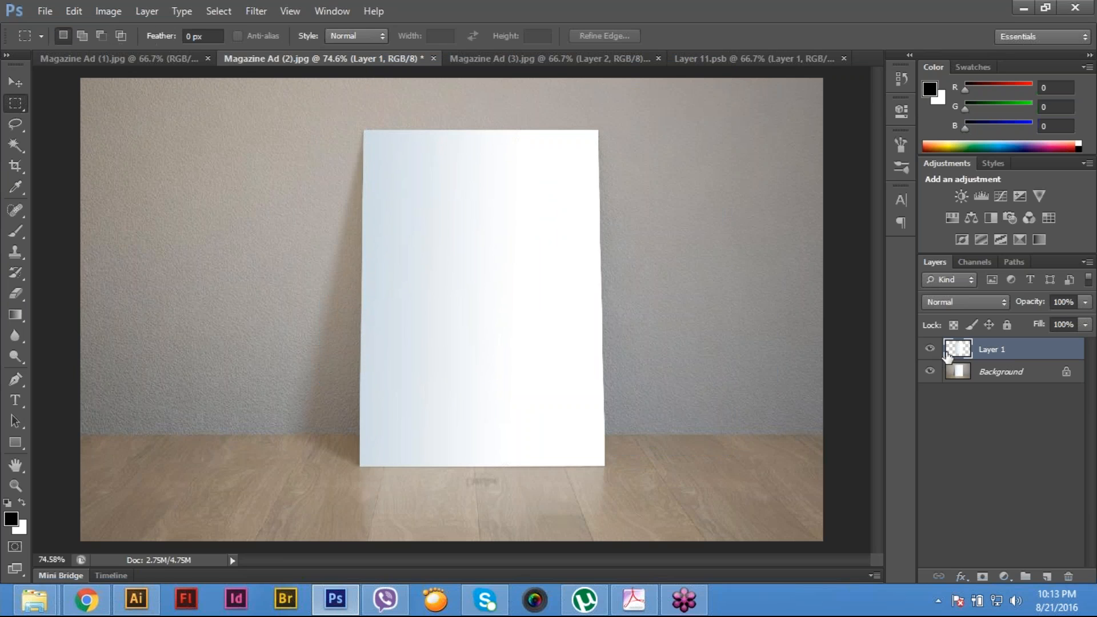
left_click(929, 348)
left_click(930, 348)
left_click(929, 372)
left_click(929, 371)
- Convert Layer 1 to a smart object and open its contents for editing
left_click(152, 12)
mouse_move(190, 241)
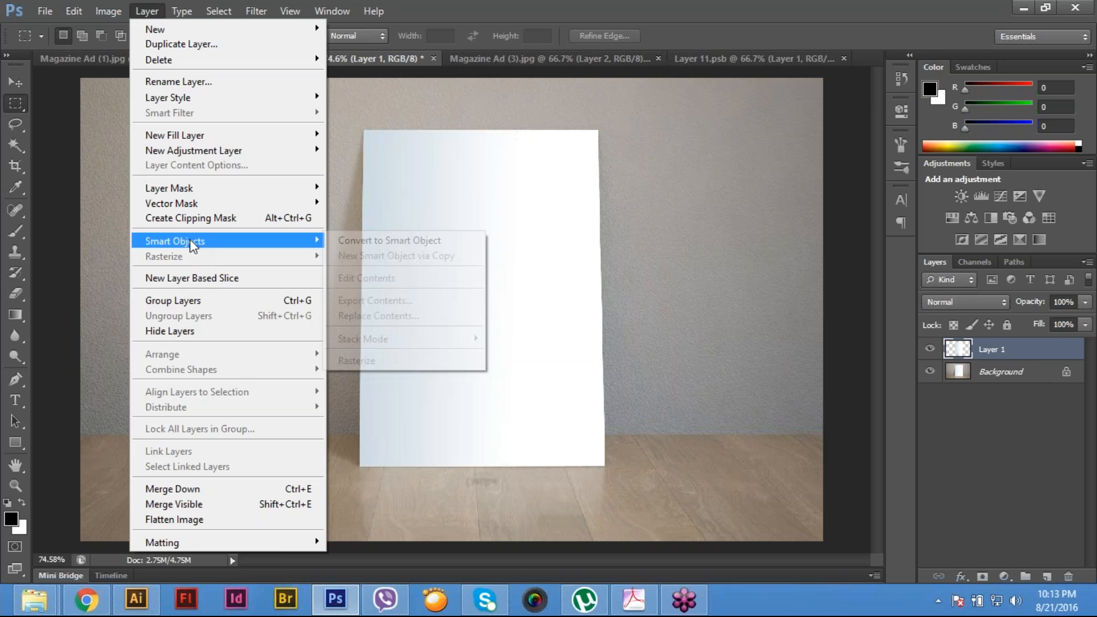
left_click(406, 240)
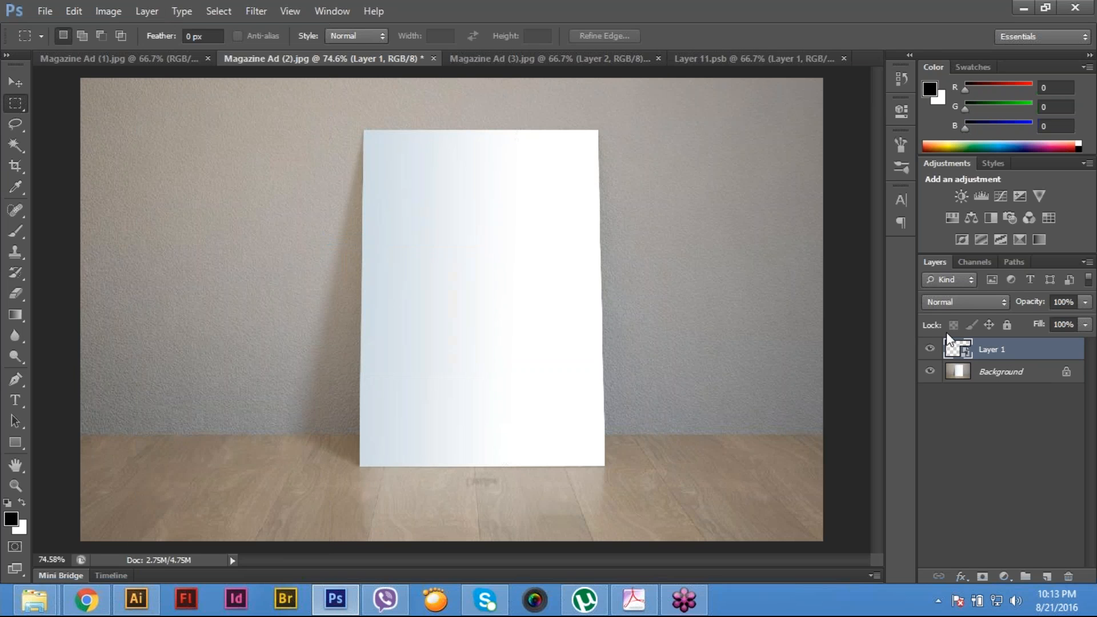
double_click(964, 355)
key("Return")
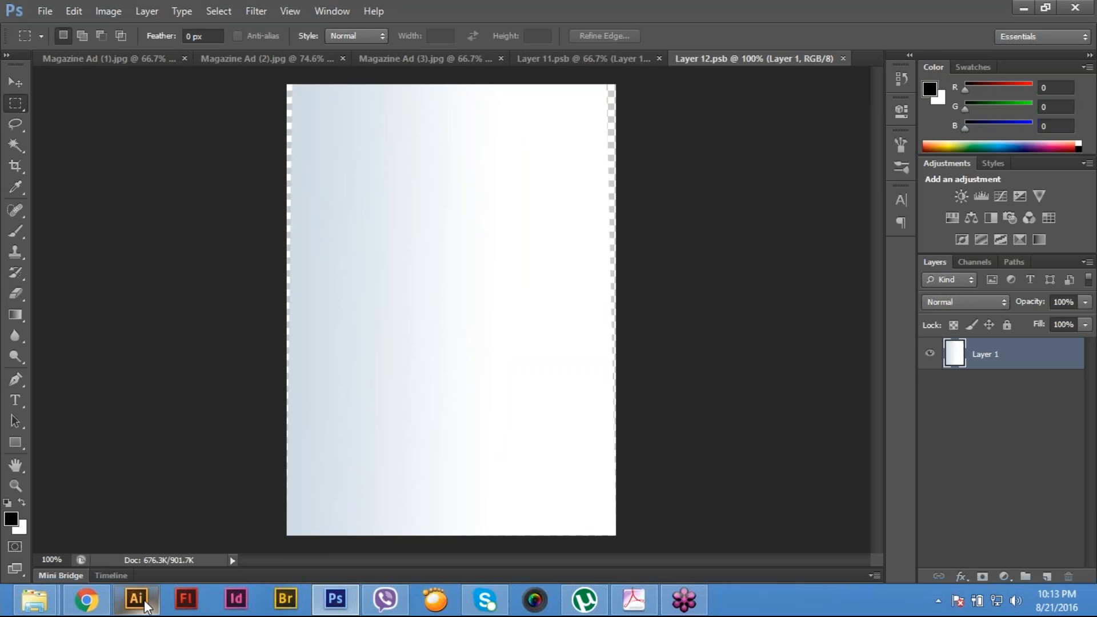
- Open the US Software Magazine Ad-01 image from the Main File folder
key("ctrl+o")
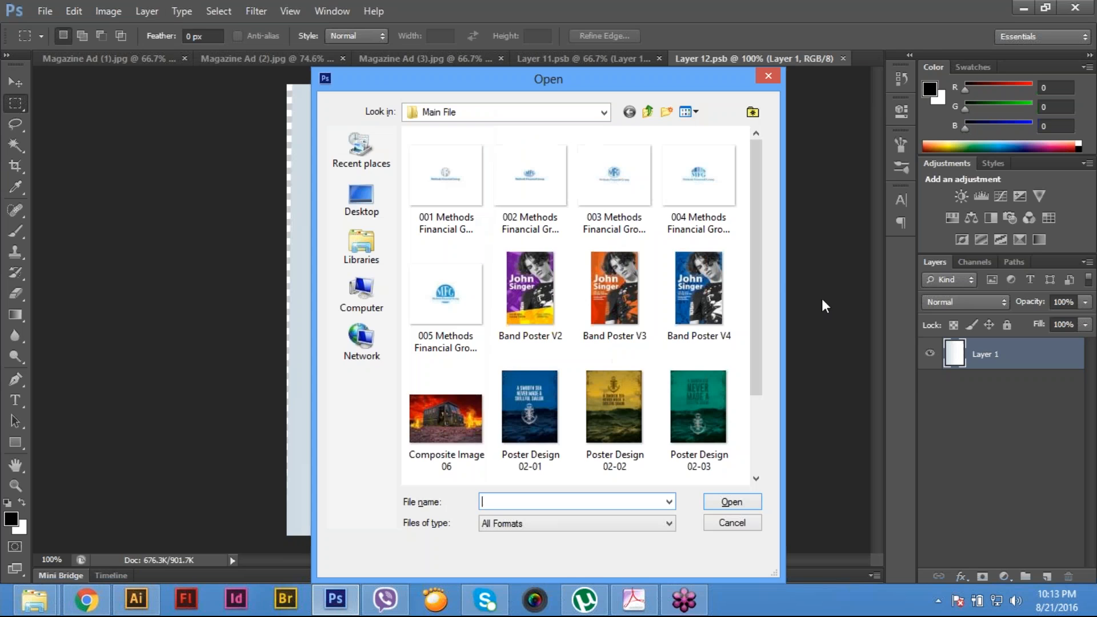
scroll(576, 424, "down", 2)
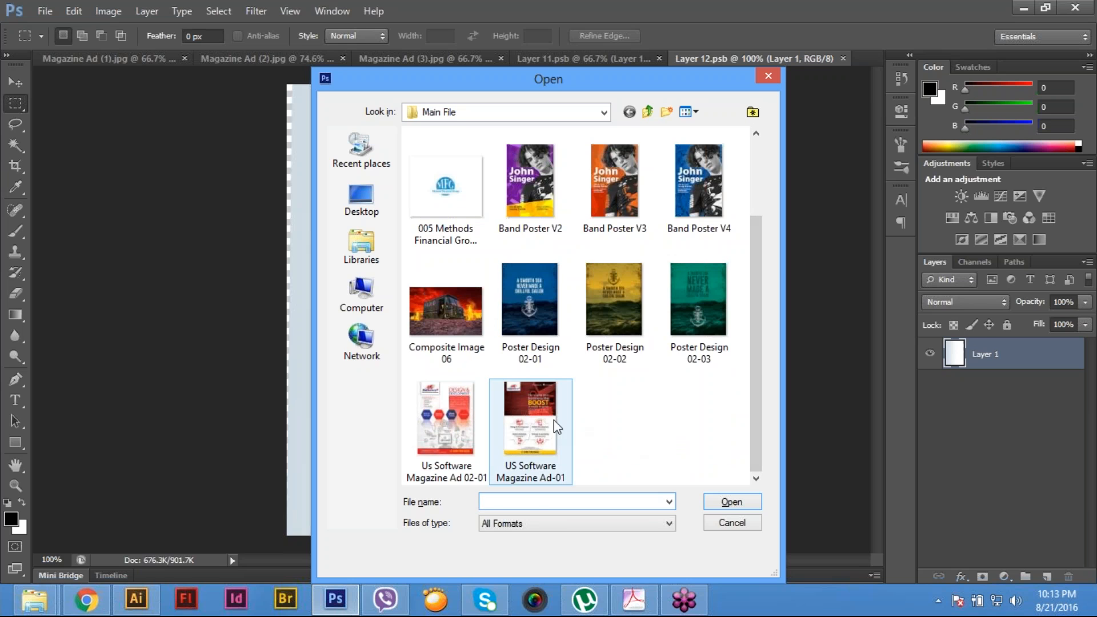
left_click(518, 426)
double_click(518, 426)
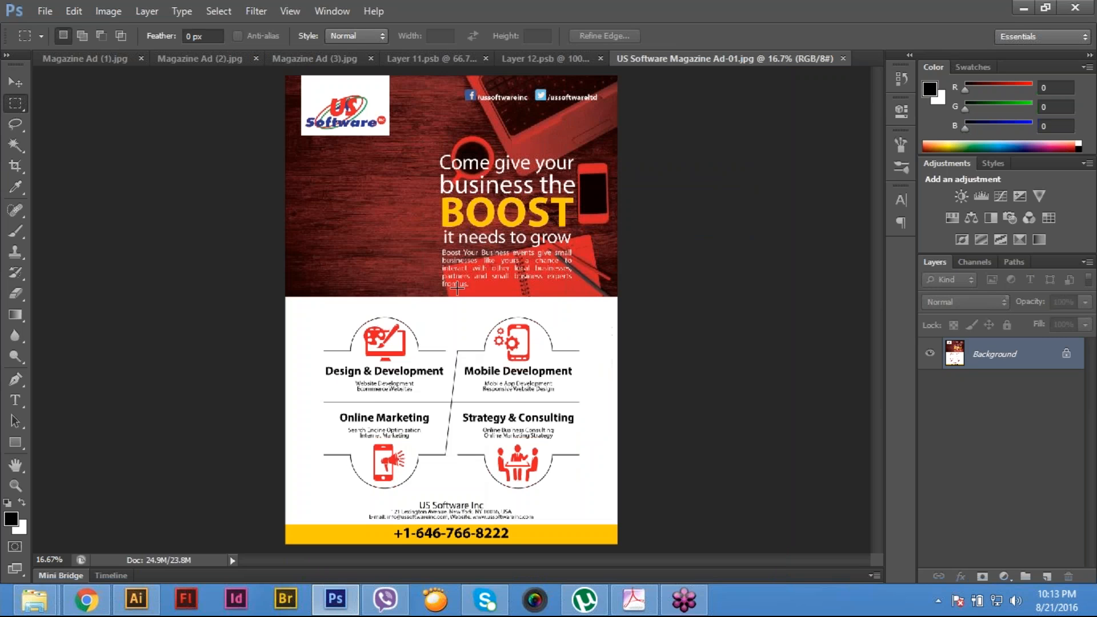
- Select and copy the whole ad image, and close its file
key("ctrl+minus")
left_click_drag(267, 127, 719, 563)
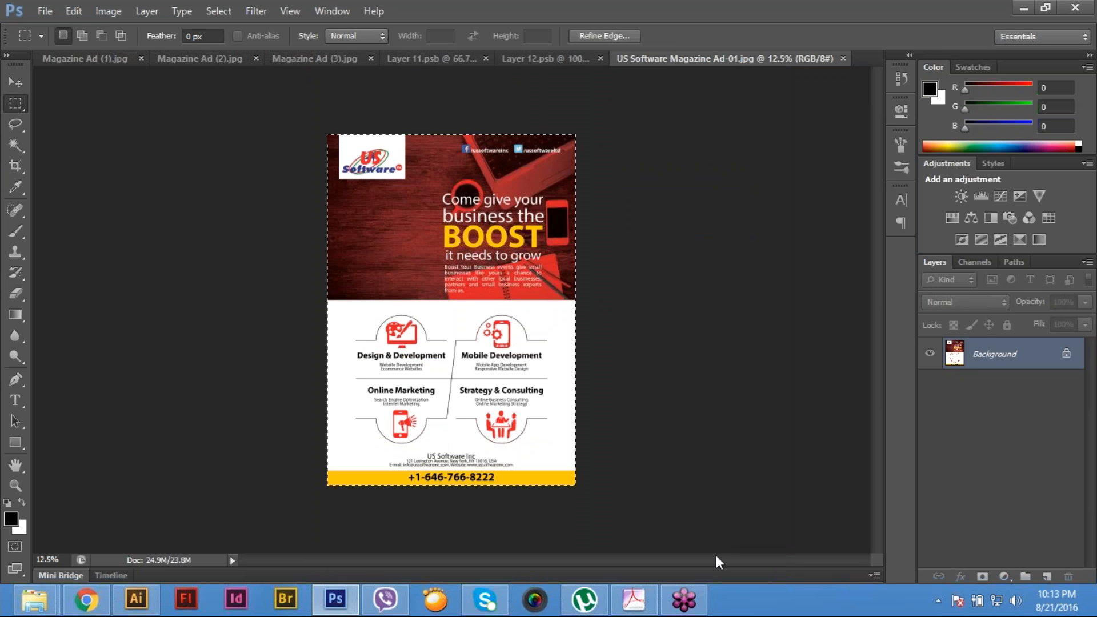
left_click(43, 9)
left_click(74, 11)
left_click(73, 11)
left_click(129, 102)
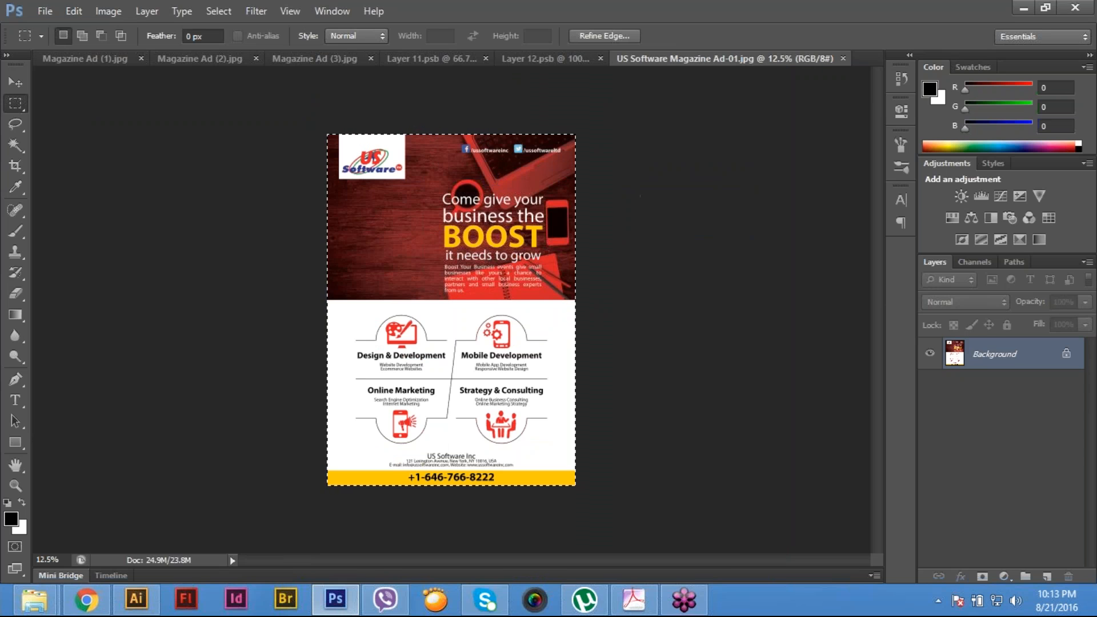
key("ctrl+w")
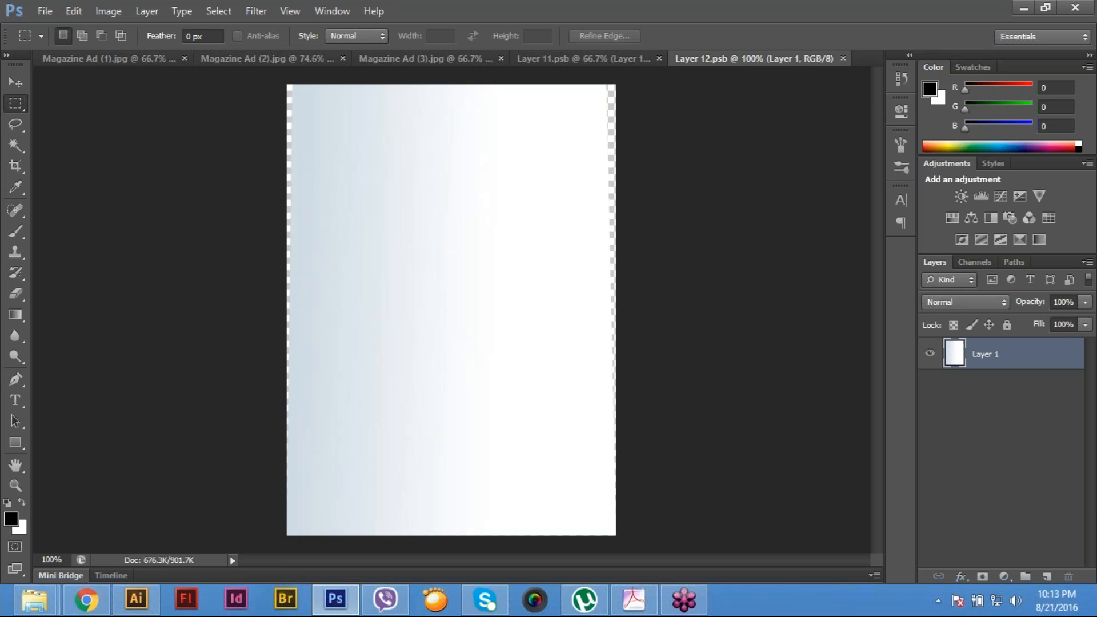
- Paste the copied ad into Layer 12.psb as a new layer and start Free Transform on it
key("ctrl+v")
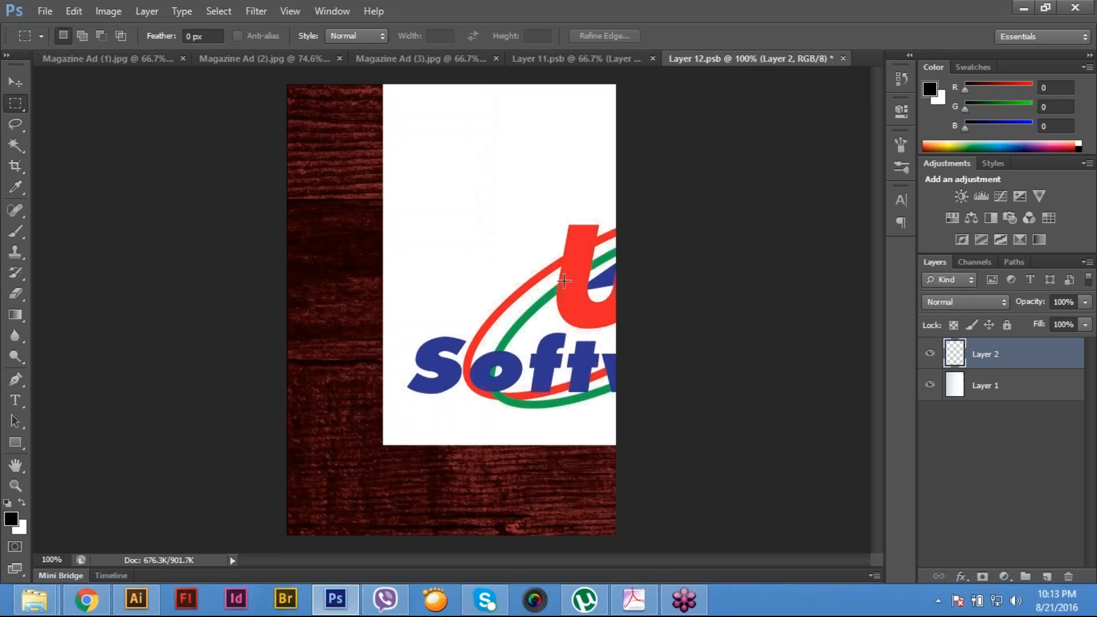
key("ctrl+minus")
key("ctrl+minus")
key("ctrl+minus")
key("ctrl+minus")
key("ctrl+minus")
key("ctrl+minus")
key("ctrl+minus")
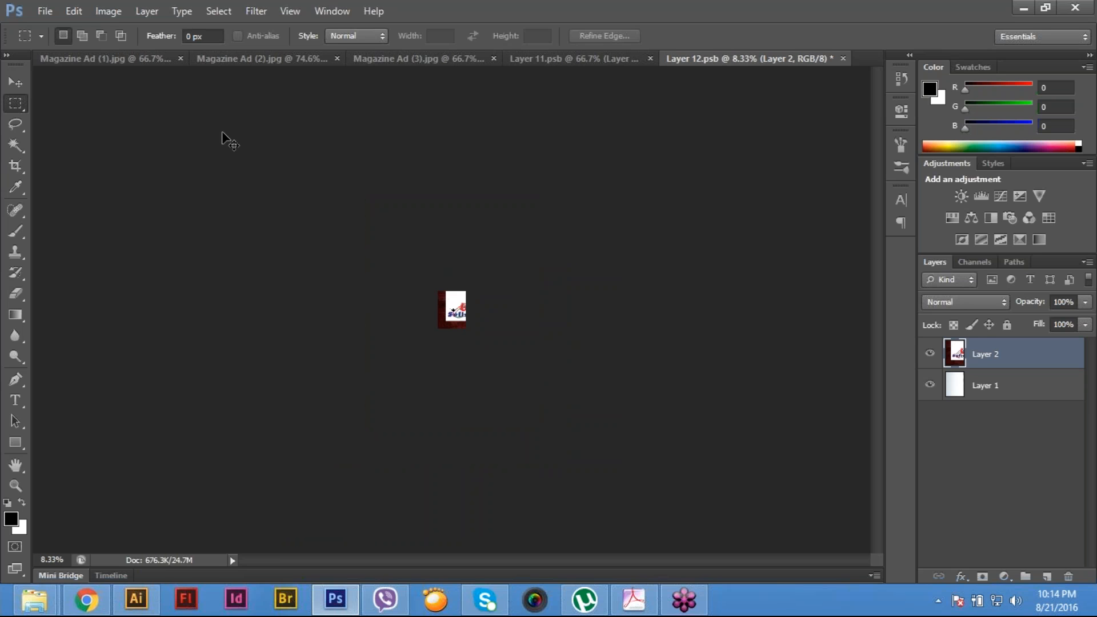
left_click(77, 10)
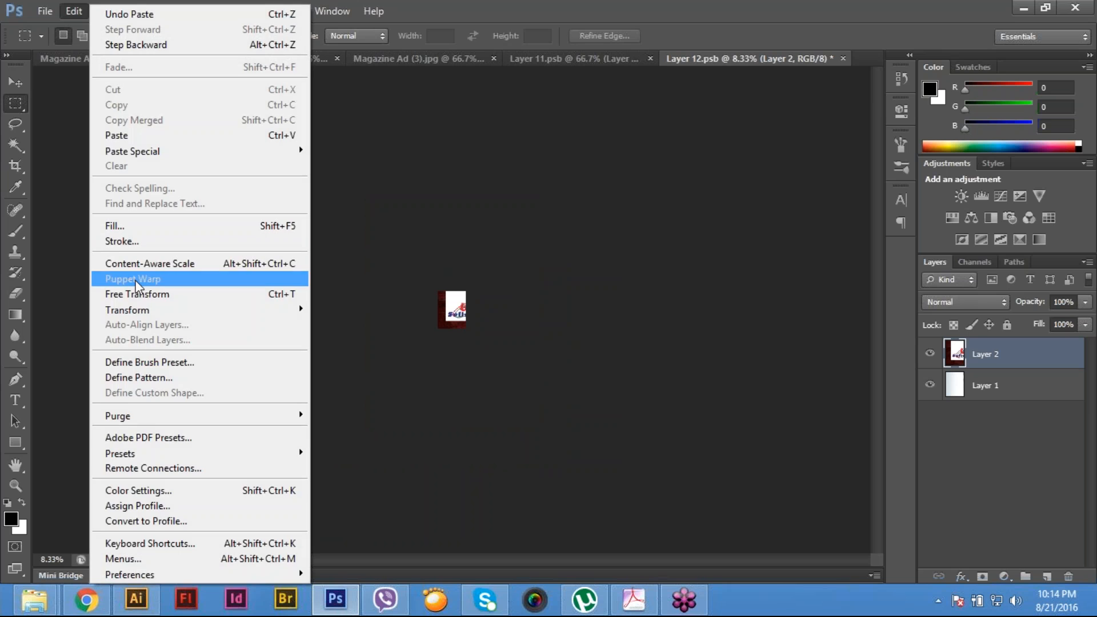
left_click(136, 280)
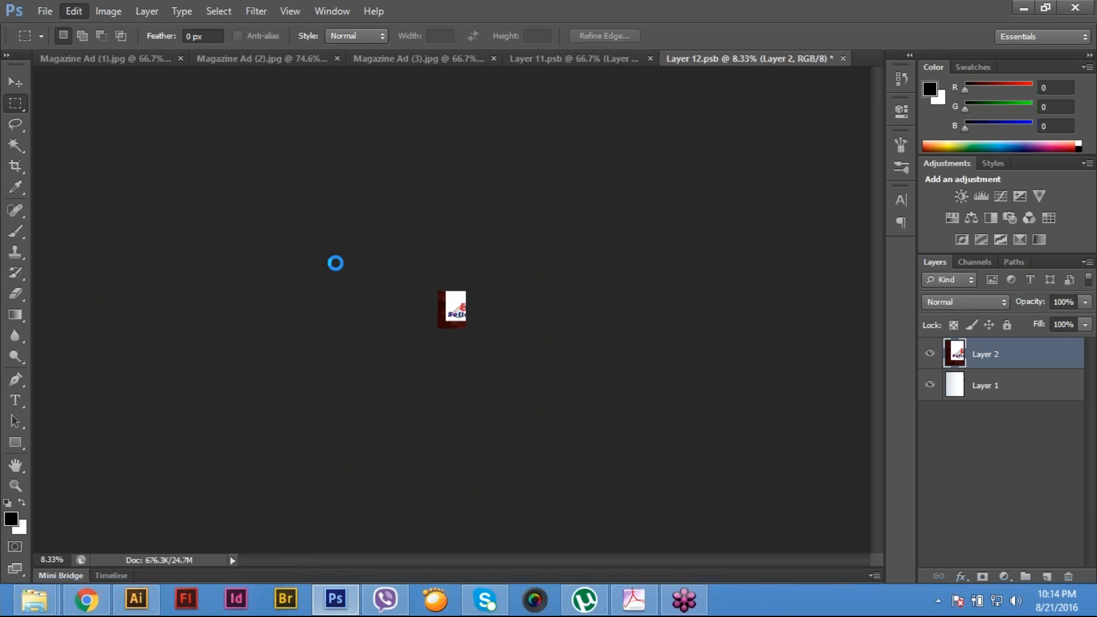
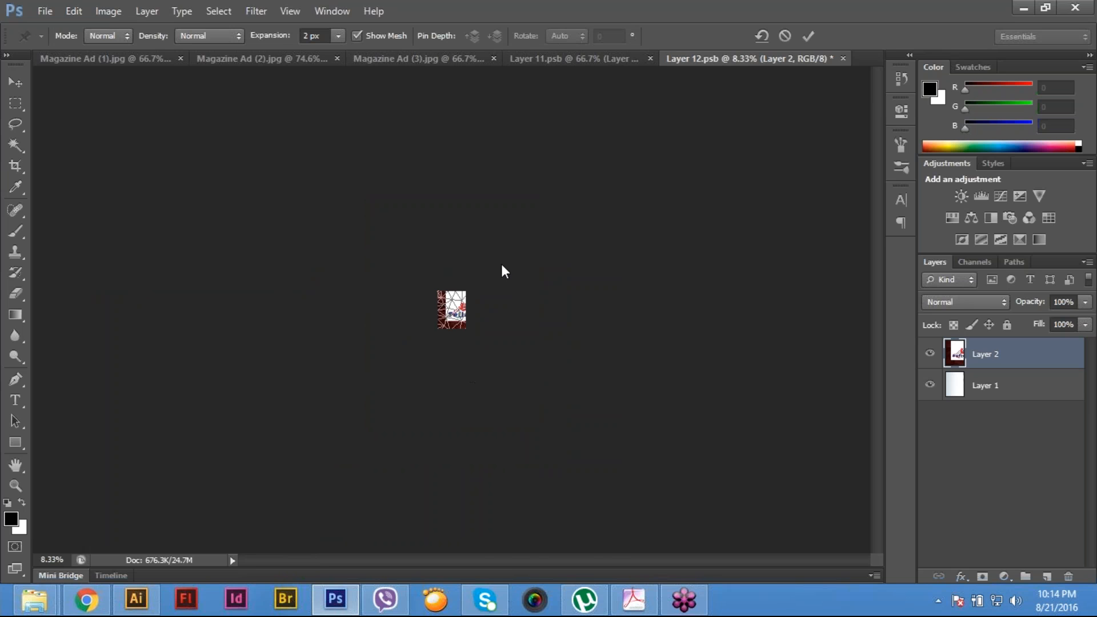
left_click(425, 291)
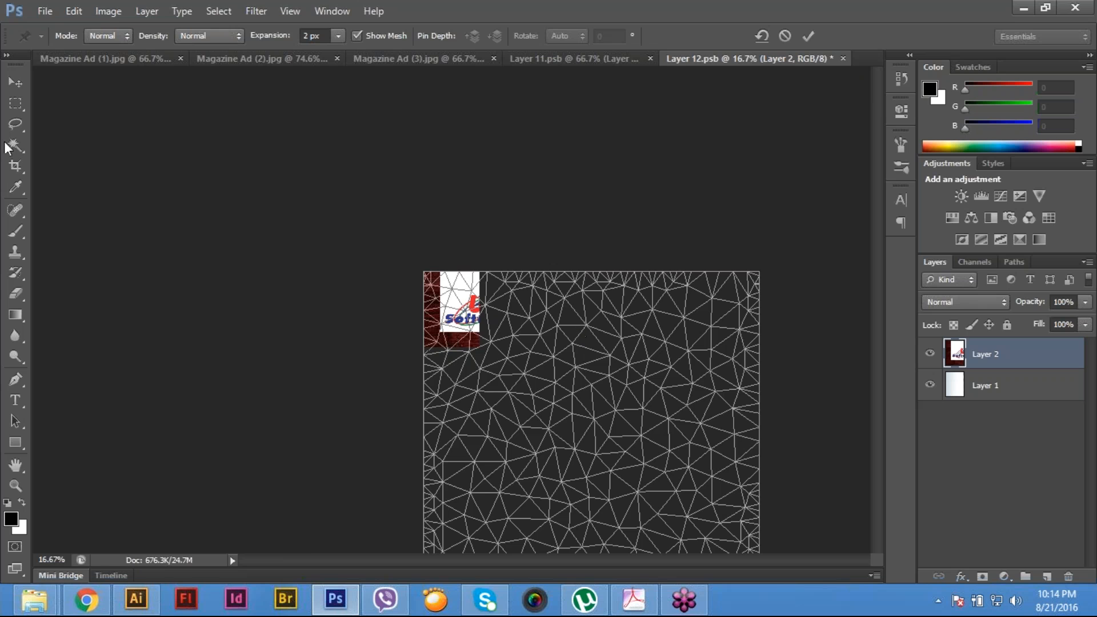
left_click(72, 12)
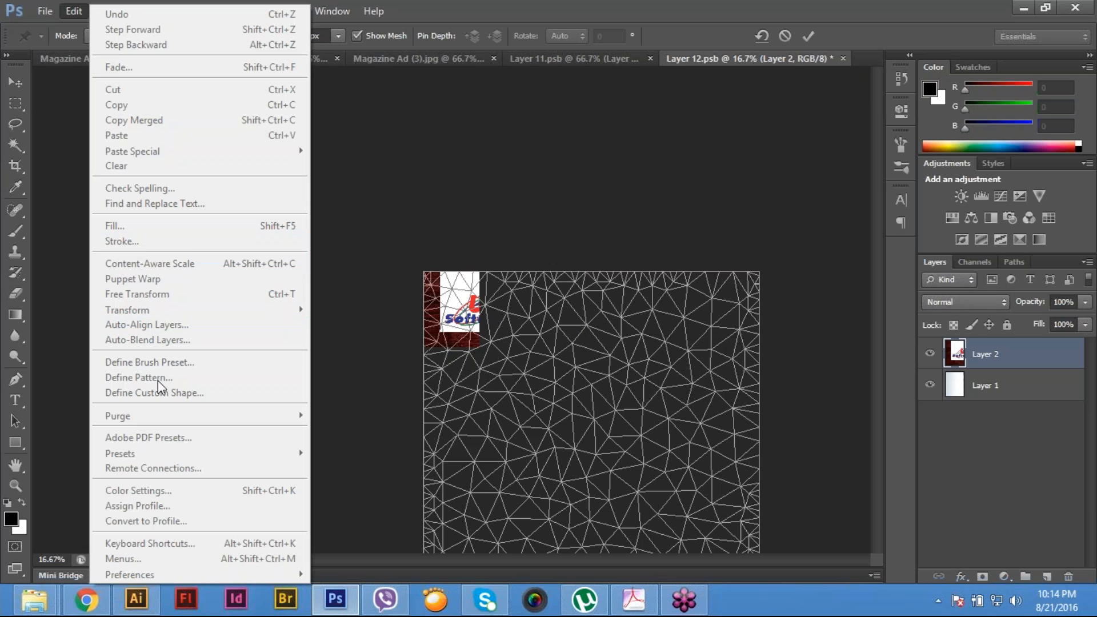
left_click(369, 292)
key("Return")
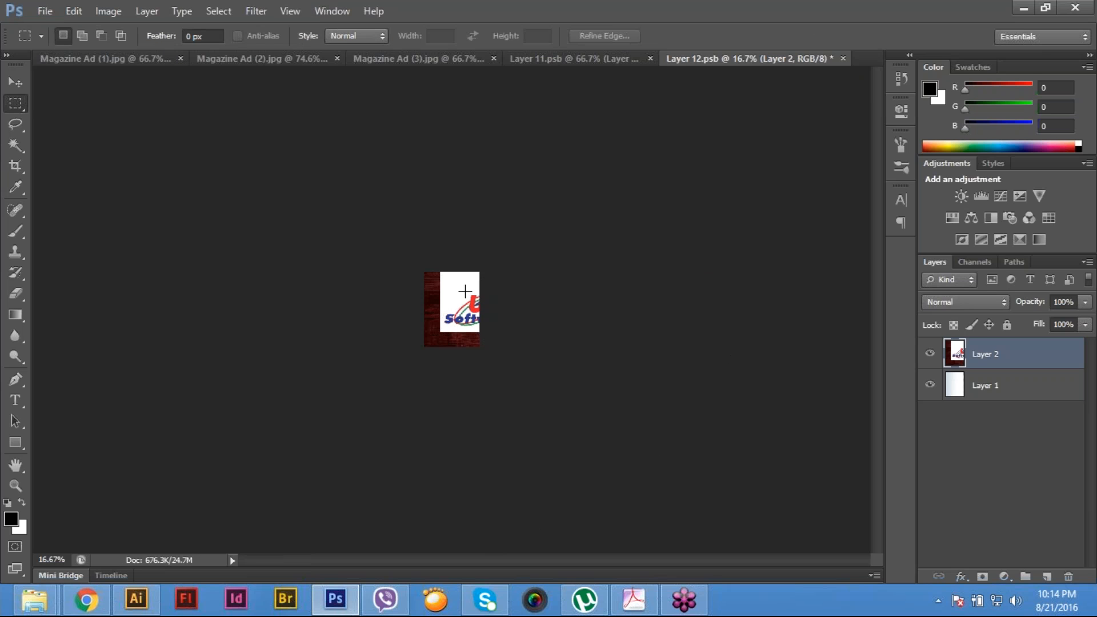
- Free Transform the pasted ad down to 16.53% width and about 16% height so it fills the canvas
key("ctrl+t")
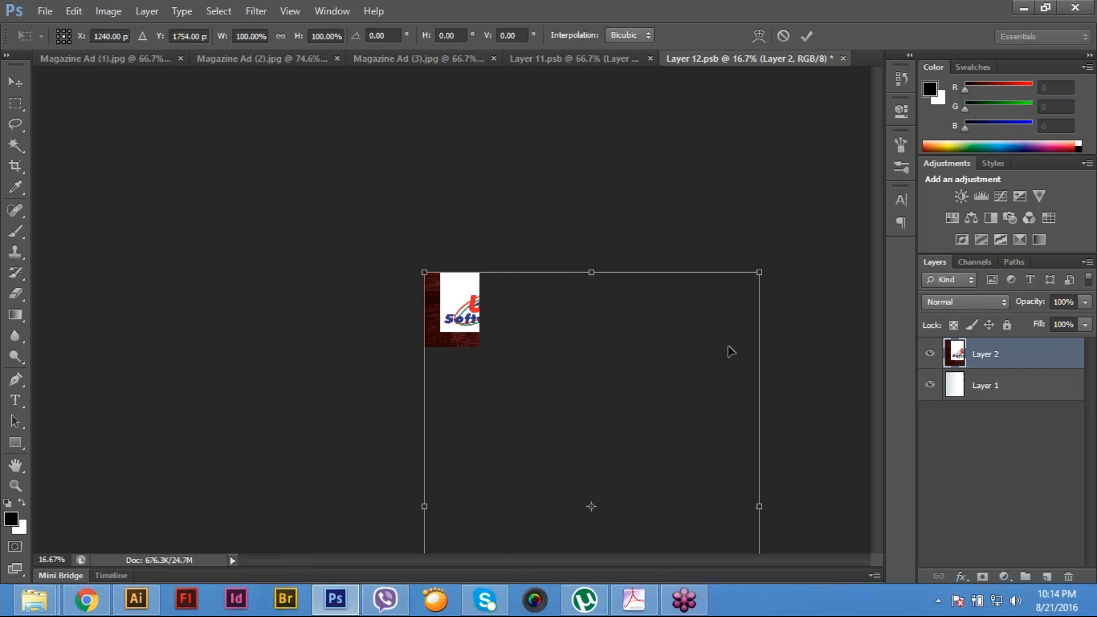
left_click_drag(754, 507, 486, 519)
key("ctrl+minus")
key("ctrl+minus")
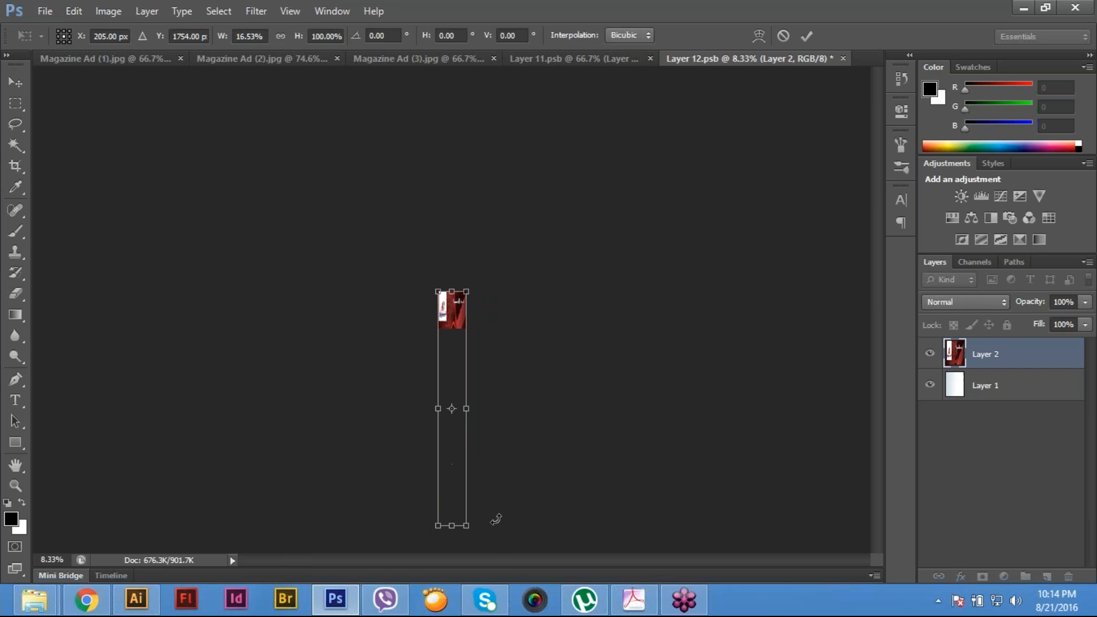
left_click_drag(484, 406, 504, 331)
key("ctrl+plus")
key("ctrl+plus")
key("ctrl+plus")
key("ctrl+plus")
key("ctrl+plus")
key("ctrl+plus")
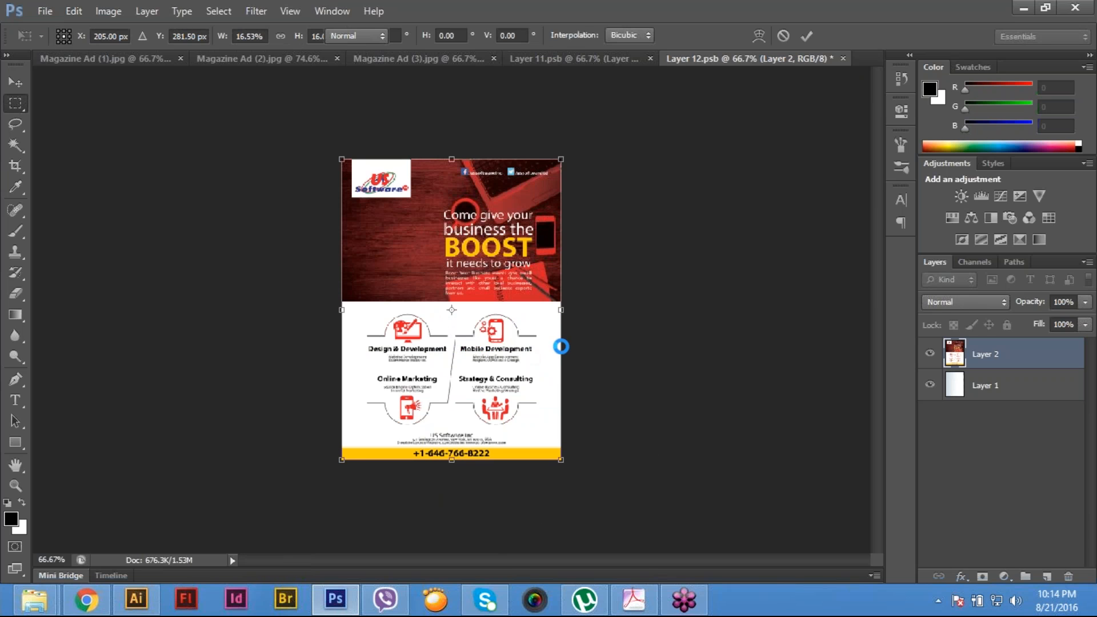
key("Return")
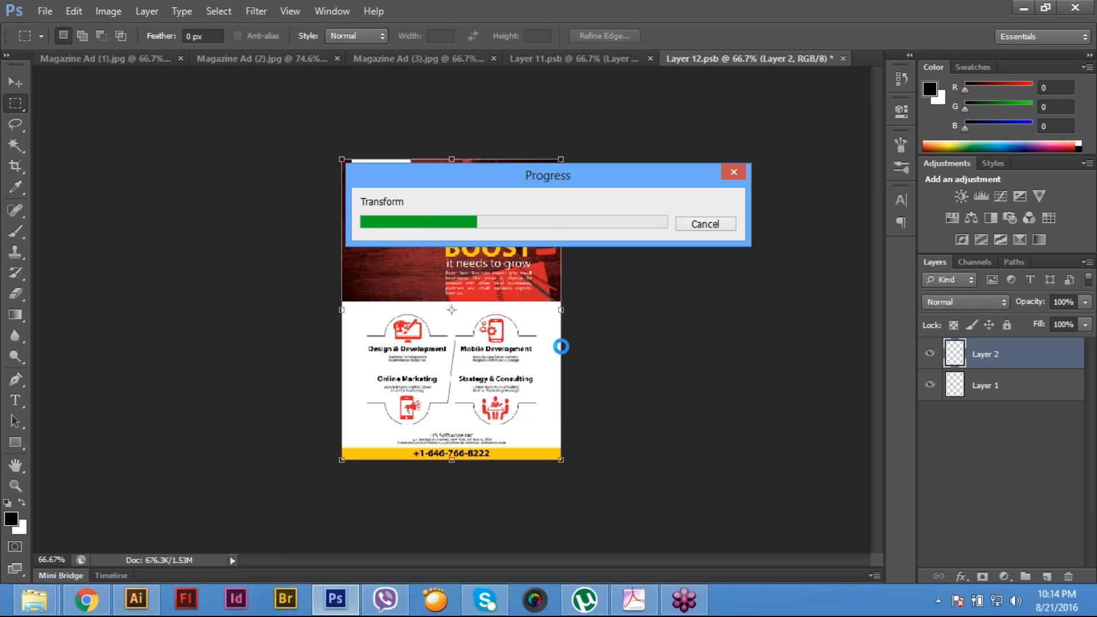
- Save Layer 12.psb and close it to update the poster in Magazine Ad (2)
left_click(50, 10)
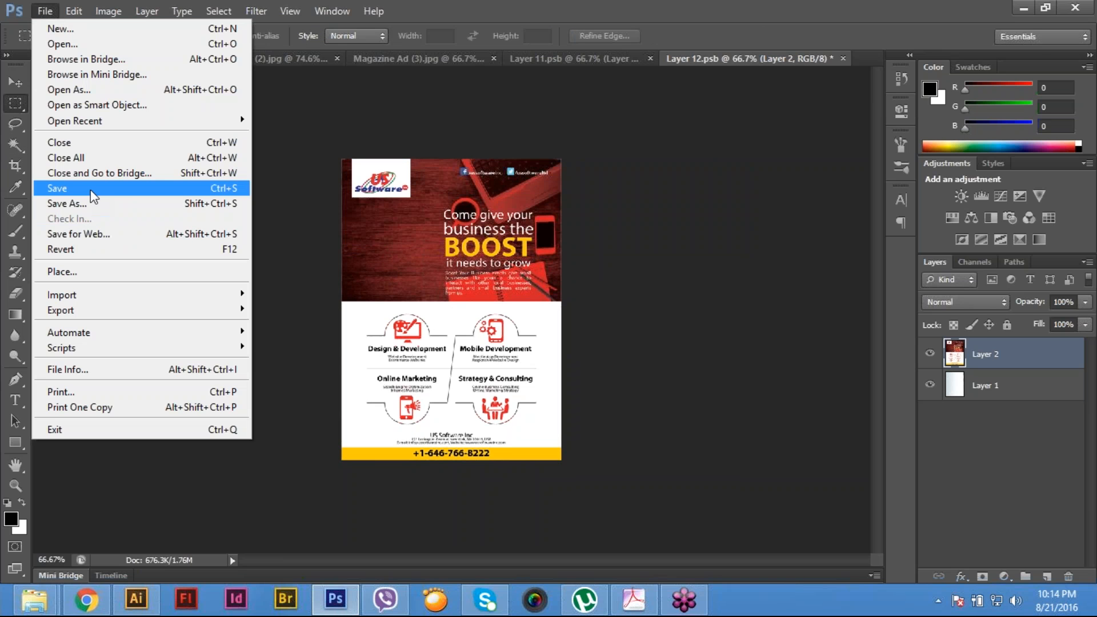
left_click(91, 191)
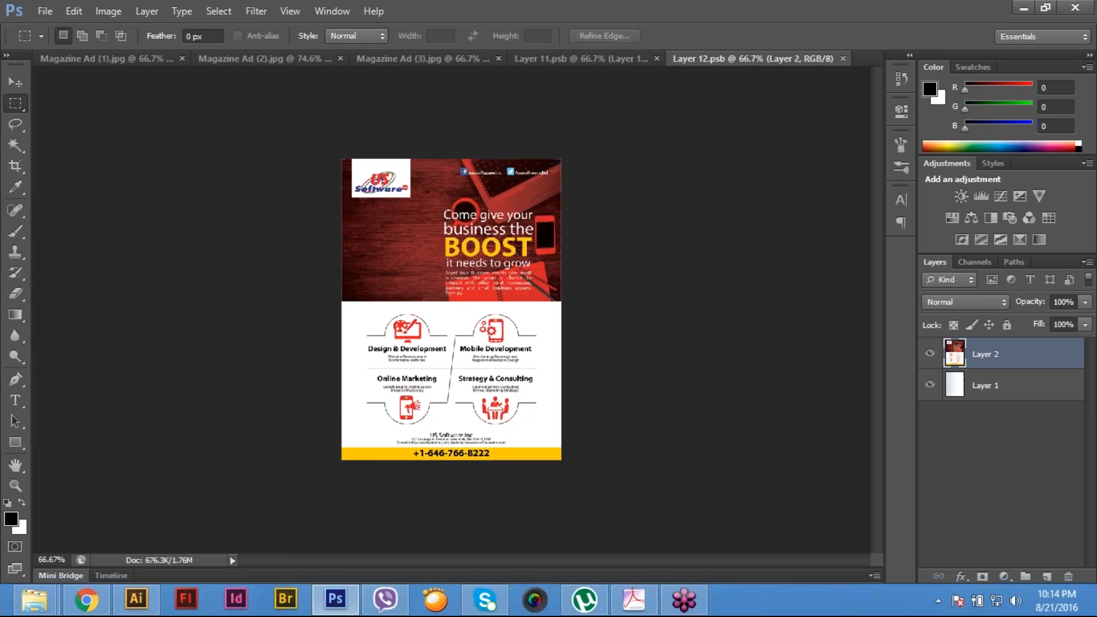
left_click(50, 11)
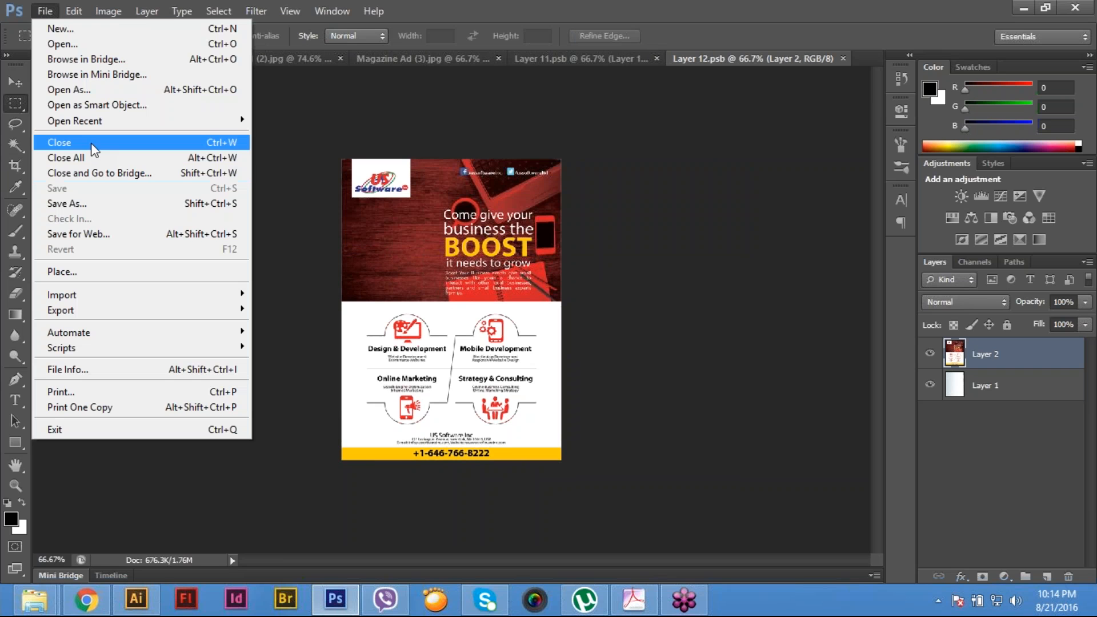
left_click(91, 143)
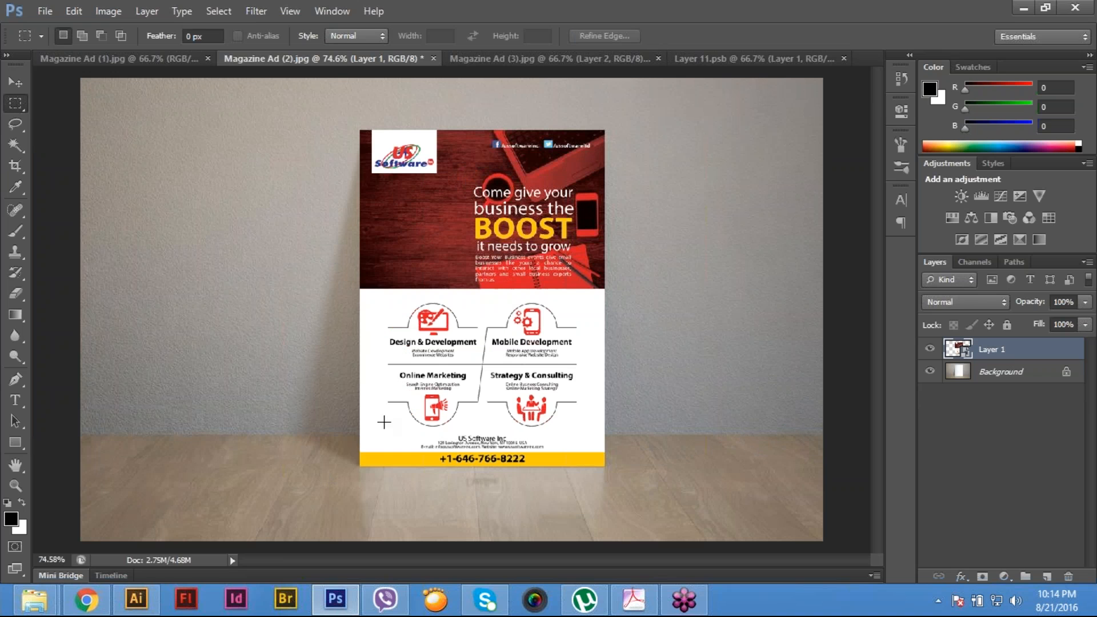
left_click(52, 9)
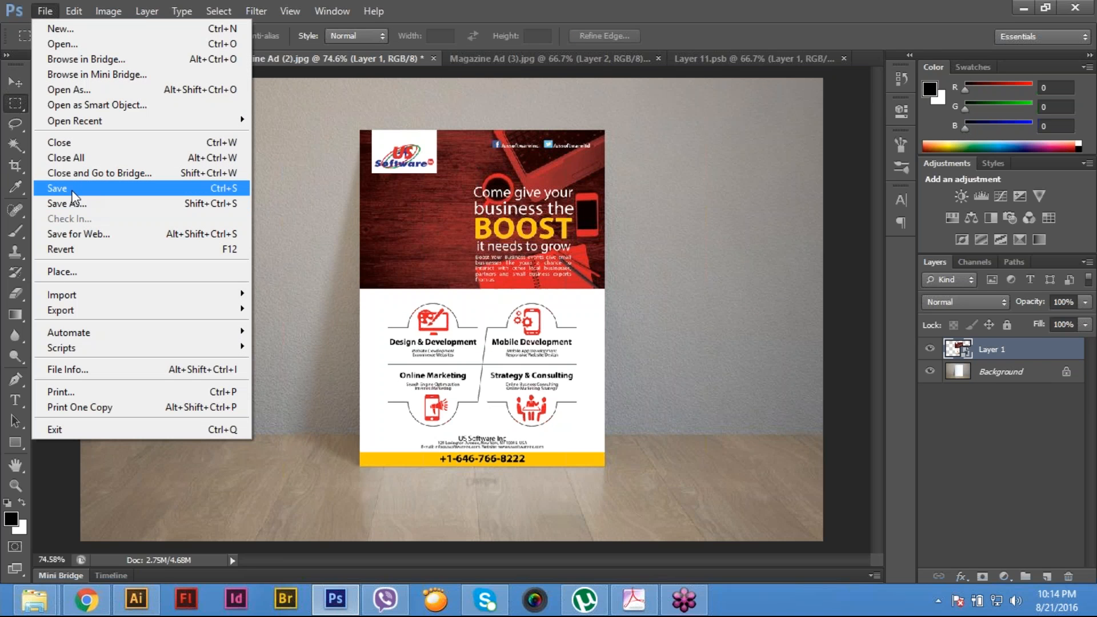
left_click(73, 191)
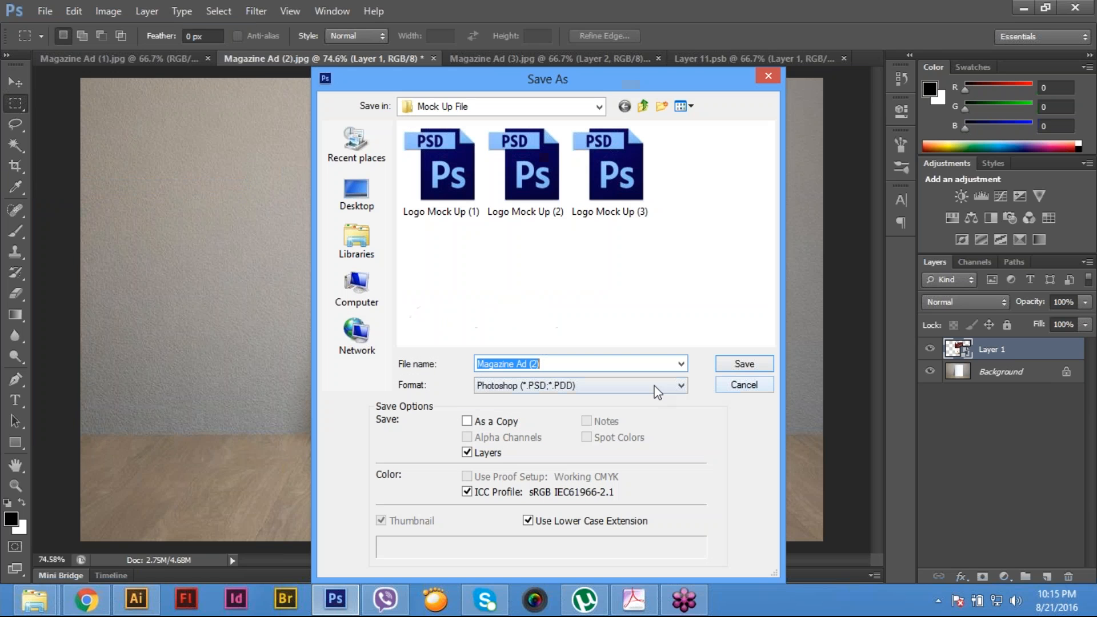
left_click(741, 385)
- Save Magazine Ad (2) as a layered Photoshop PSD in the Mock Up File folder with Maximize Compatibility
left_click(45, 11)
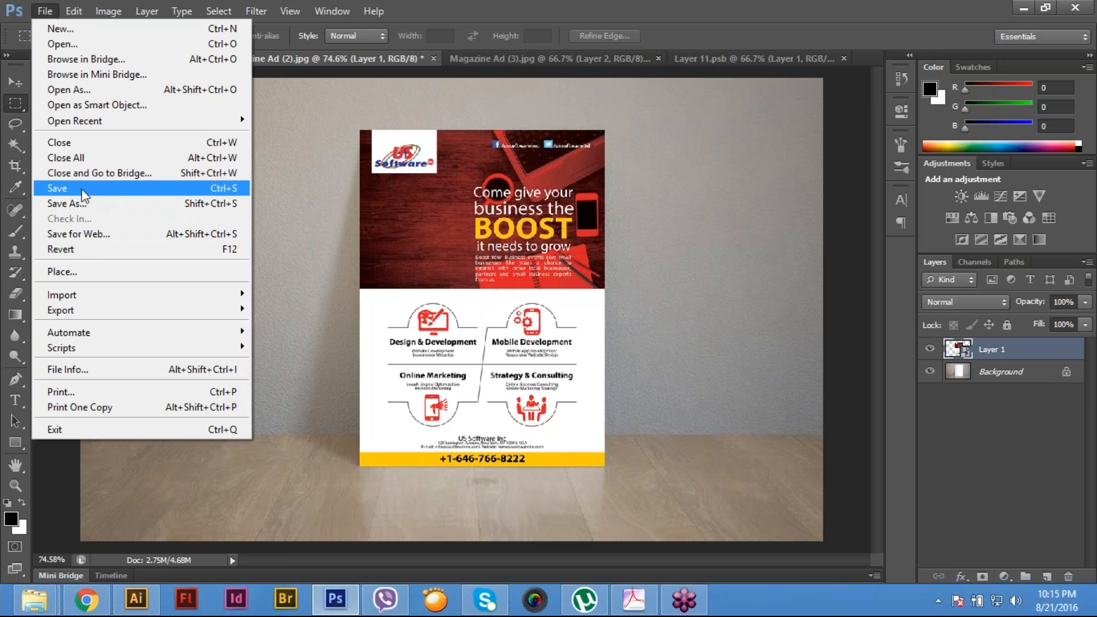
left_click(86, 190)
left_click(743, 366)
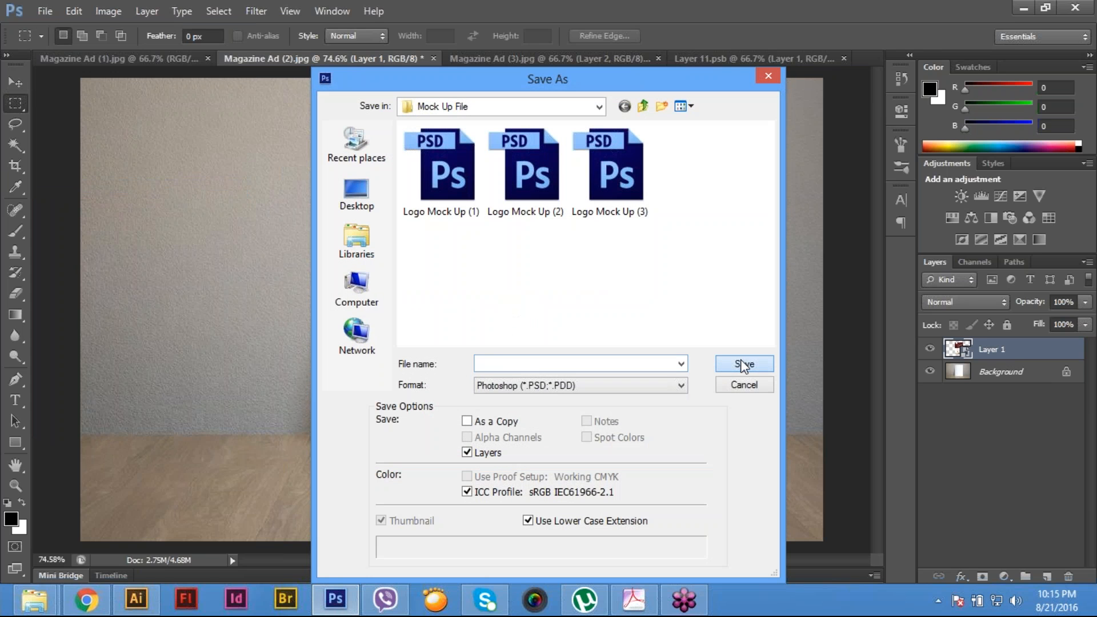
left_click(738, 181)
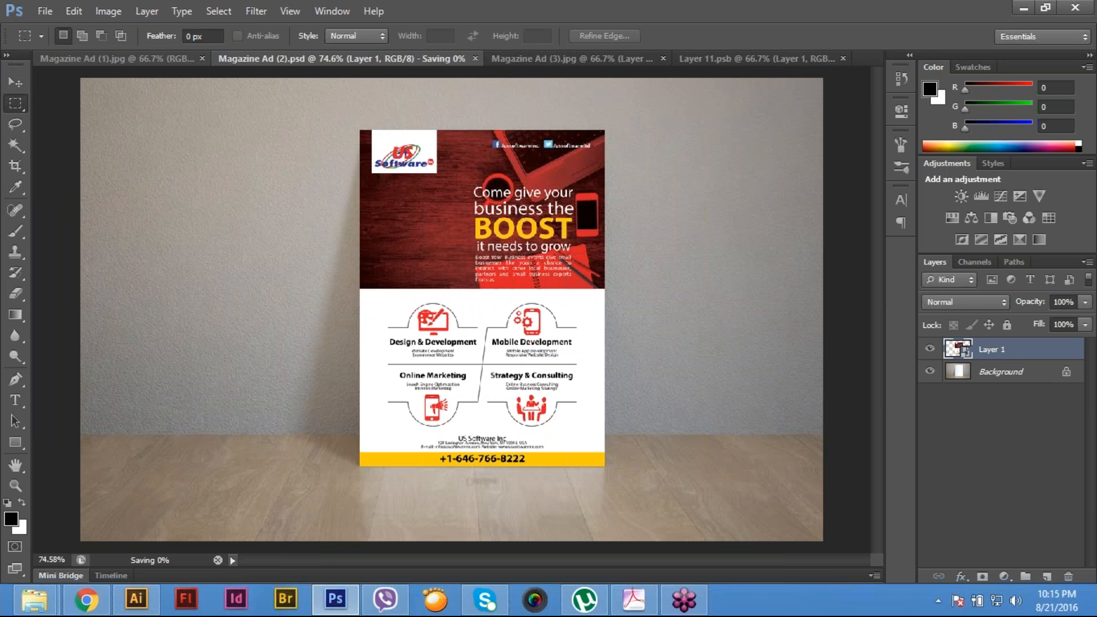
- Save Magazine Ad (3) as a layered Photoshop PSD in the Mock Up File folder with Maximize Compatibility
left_click(95, 59)
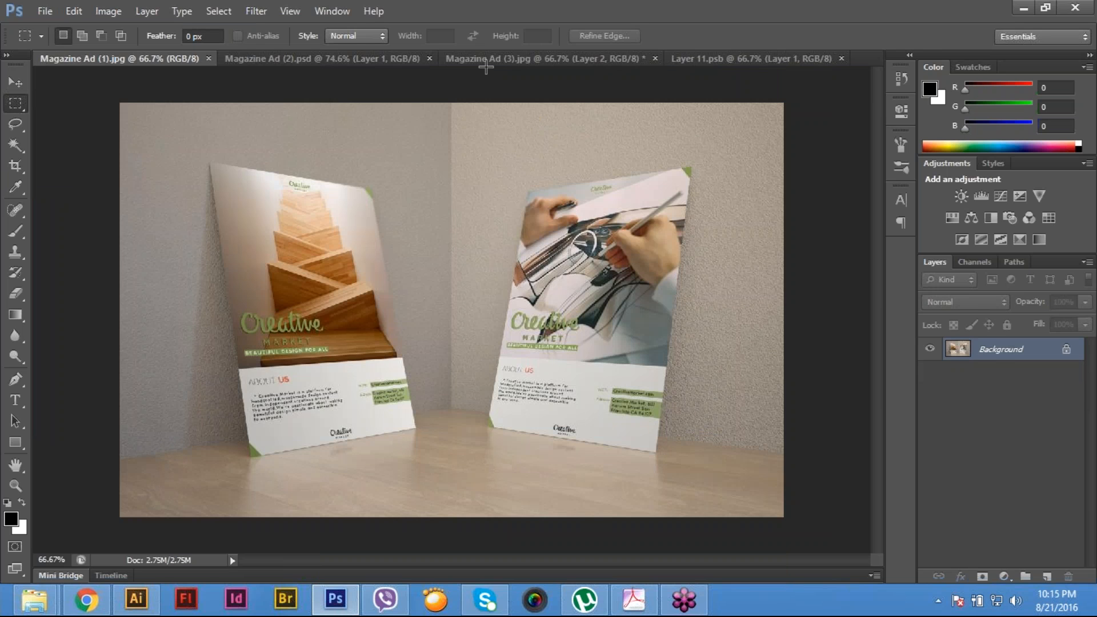
left_click(501, 61)
left_click(47, 8)
left_click(79, 189)
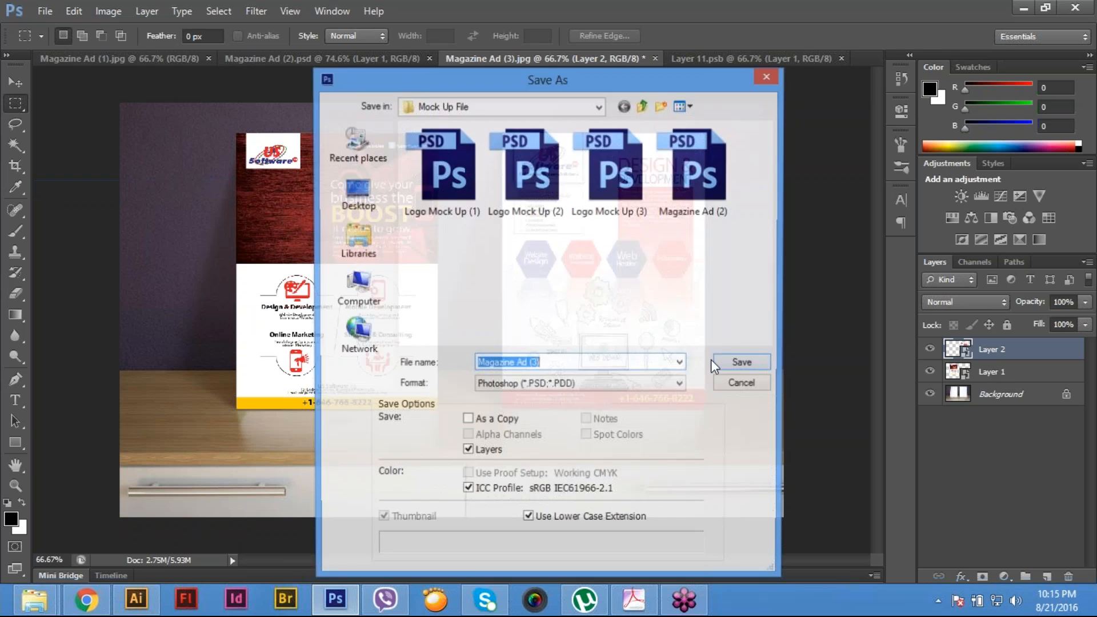
left_click(743, 363)
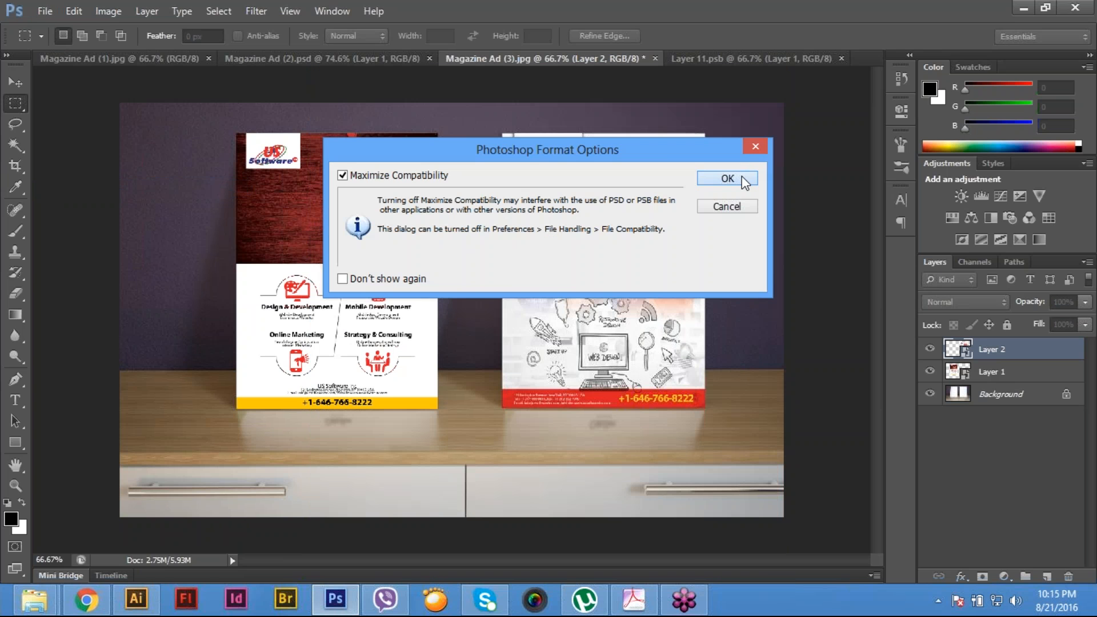
left_click(742, 177)
- In Magazine Ad (1).jpg, start a Pen tool path along the left poster's top edge, from its upper-left to its upper-right corner
left_click(152, 61)
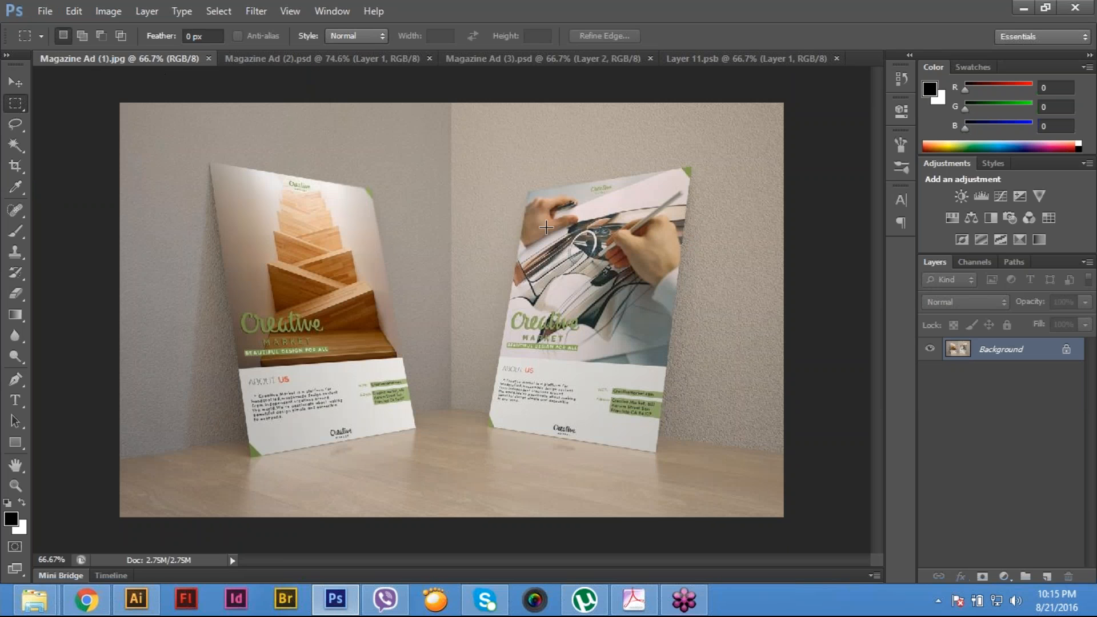
left_click(306, 233, "ctrl")
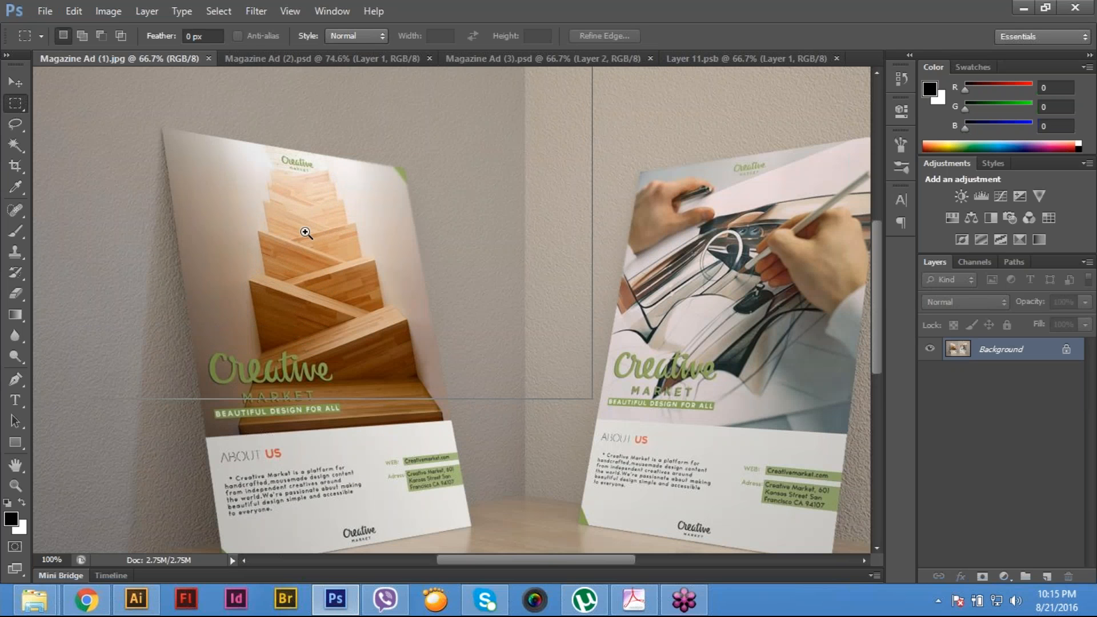
left_click(305, 233, "ctrl")
left_click(306, 232, "ctrl")
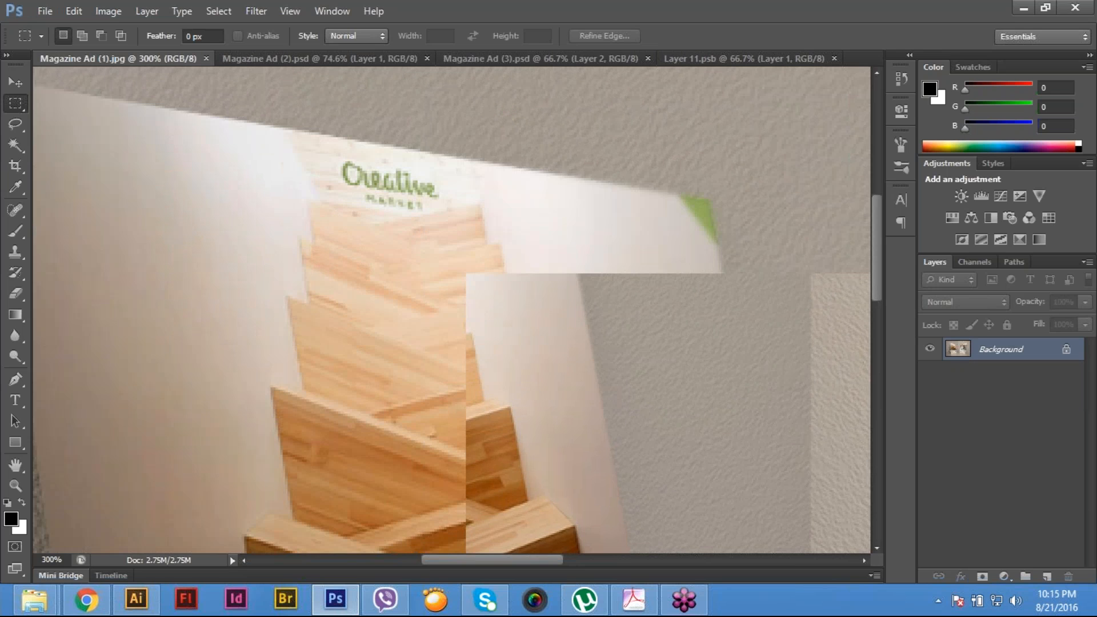
left_click_drag(306, 233, 442, 319)
key("p")
left_click(221, 191, "ctrl")
left_click_drag(172, 197, 200, 271)
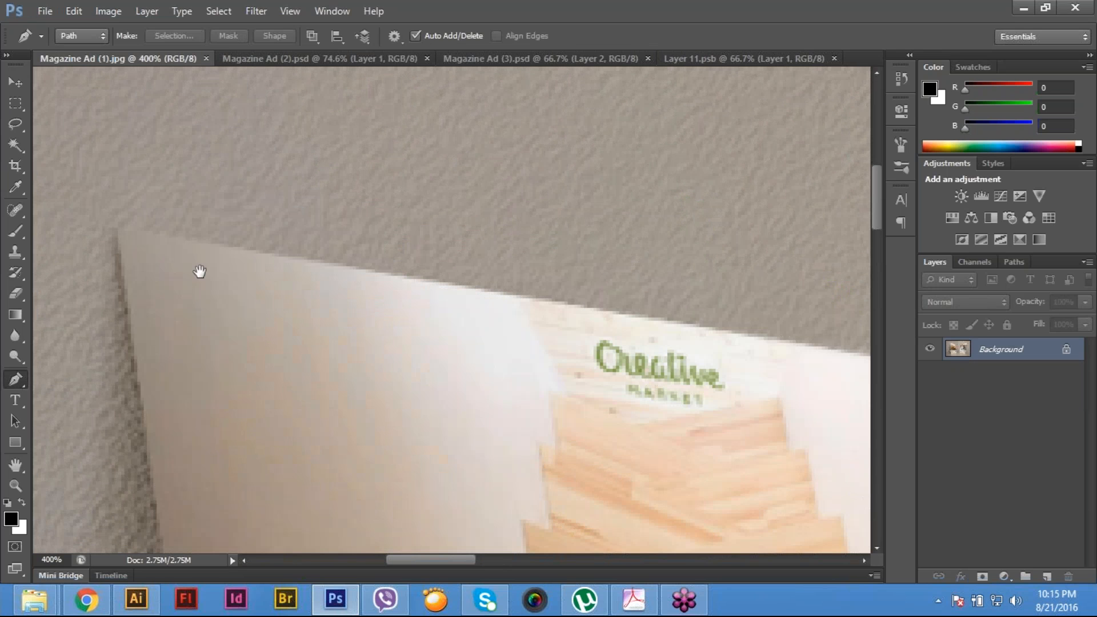
left_click(118, 228)
left_click_drag(579, 304, 282, 300)
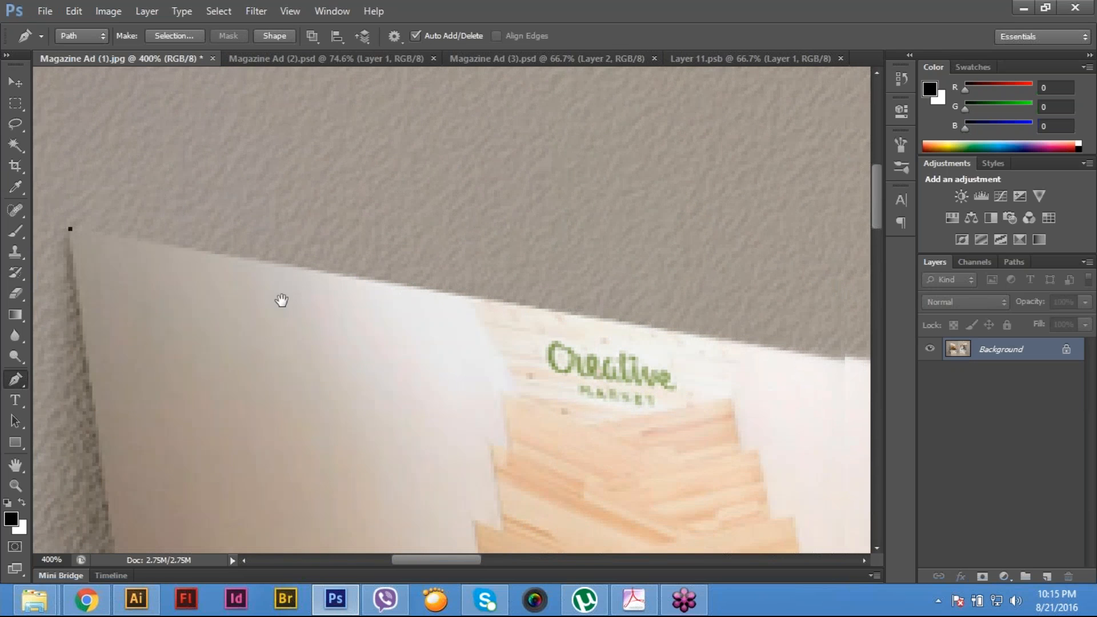
left_click(675, 316)
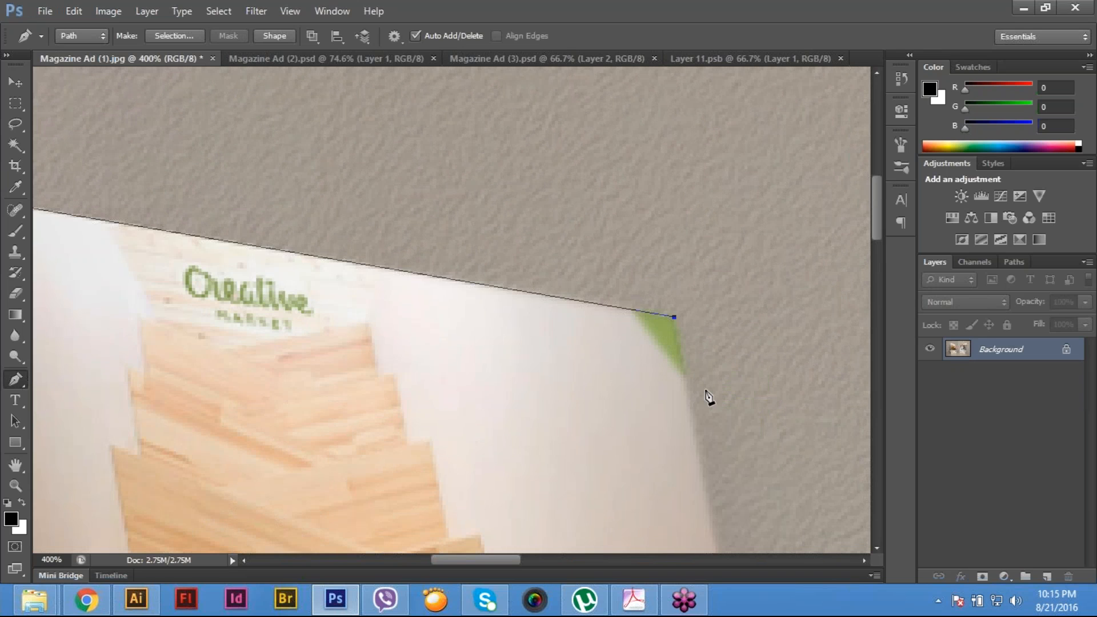
- Continue the path through the left poster's two bottom corners and close it at the upper-left starting point
left_click_drag(709, 397, 607, 140)
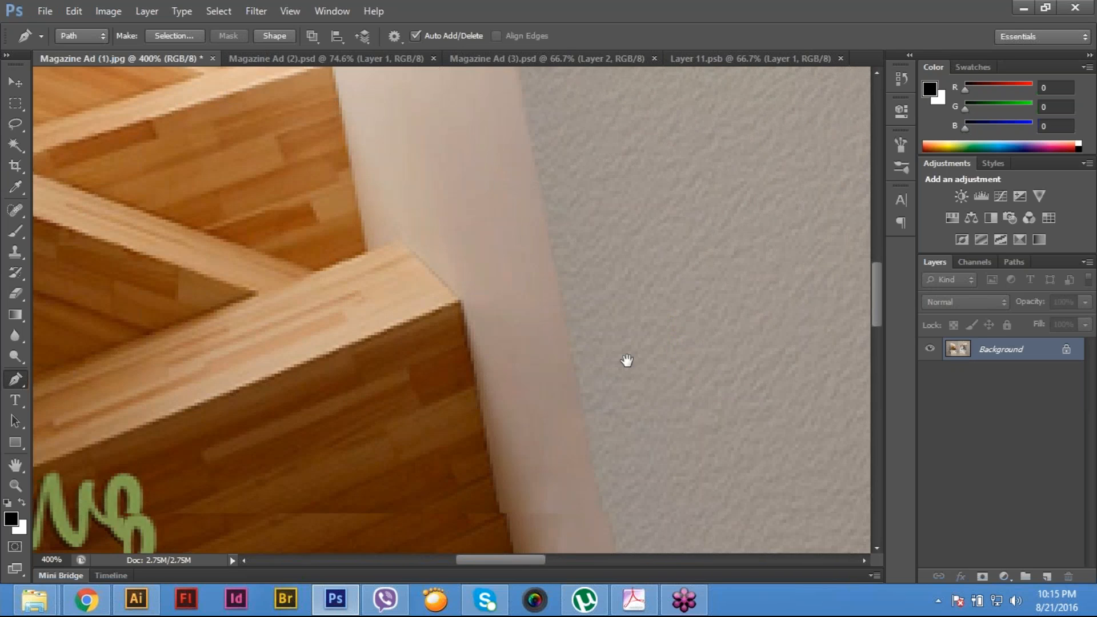
left_click_drag(625, 362, 447, 212)
left_click_drag(462, 428, 421, 216)
left_click(508, 351)
left_click_drag(652, 376, 727, 387)
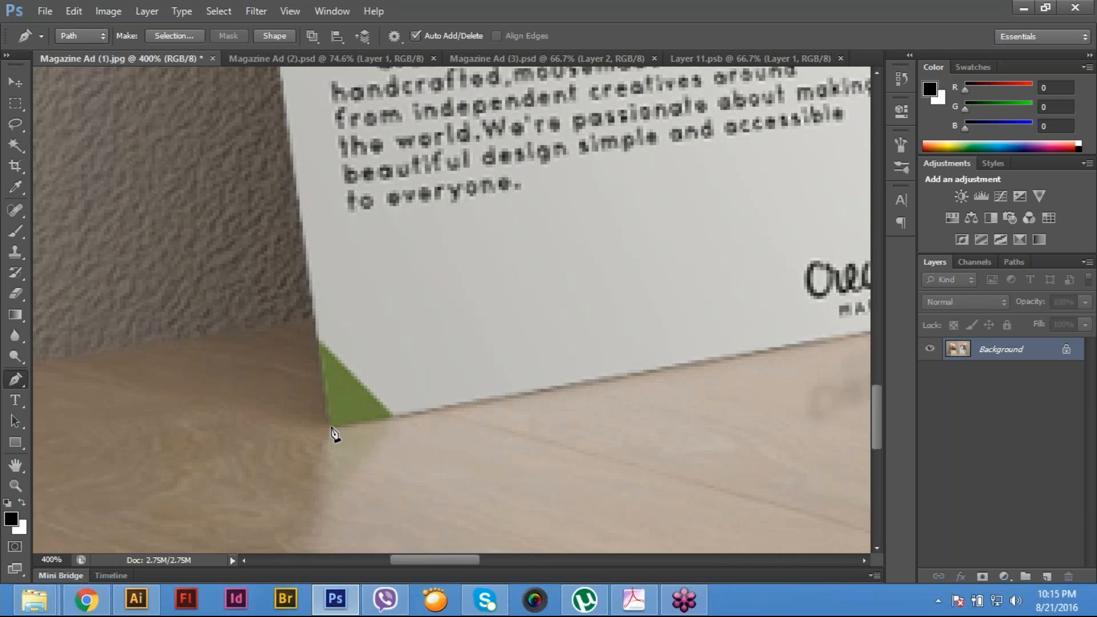
left_click(333, 427)
left_click_drag(325, 346, 347, 491)
left_click_drag(357, 338, 378, 480)
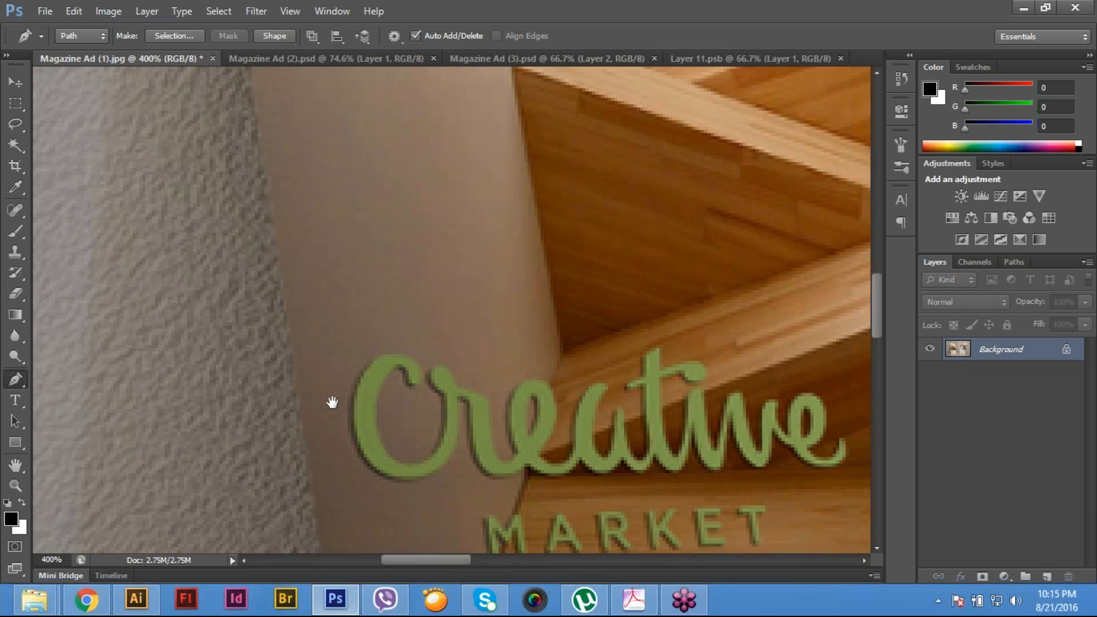
left_click_drag(334, 402, 346, 497)
left_click_drag(307, 162, 341, 514)
left_click(247, 241)
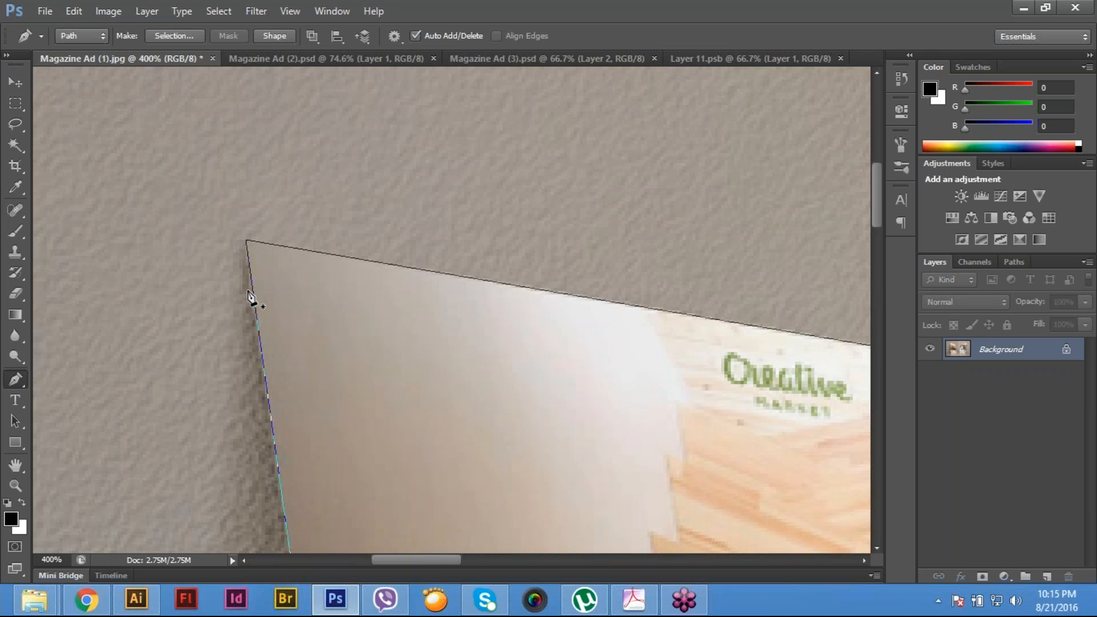
left_click_drag(686, 386, 60, 262)
left_click_drag(727, 343, 252, 271)
left_click_drag(665, 320, 245, 269)
left_click_drag(760, 346, 579, 332)
left_click_drag(557, 191, 305, 258)
left_click_drag(761, 221, 473, 263)
left_click_drag(844, 186, 574, 240)
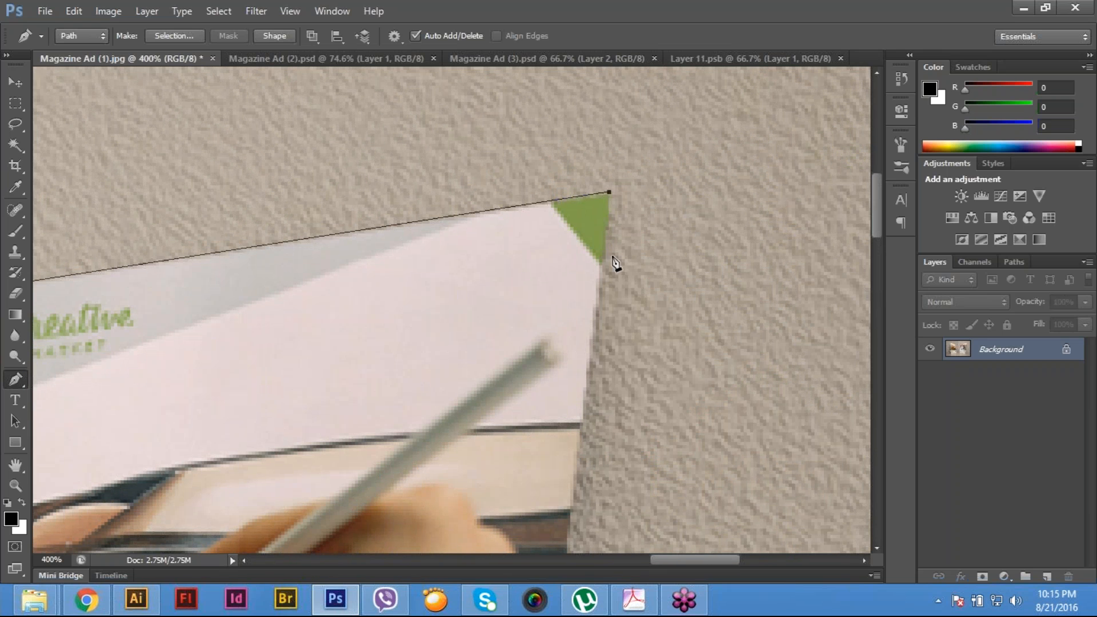
left_click(609, 196)
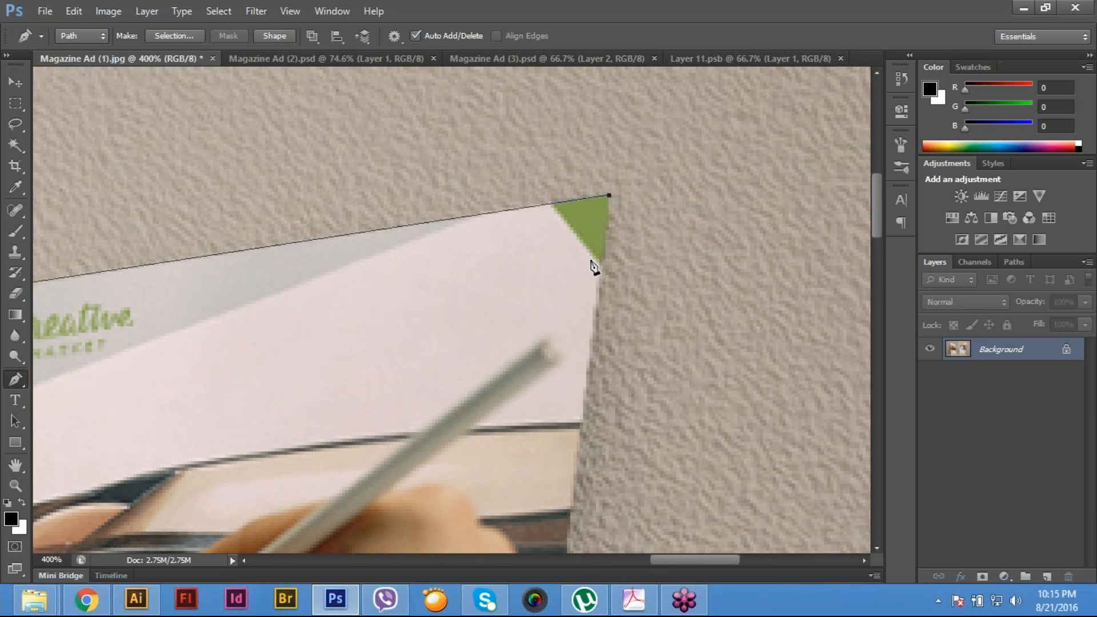
left_click_drag(589, 374, 588, 377)
key("ctrl+z")
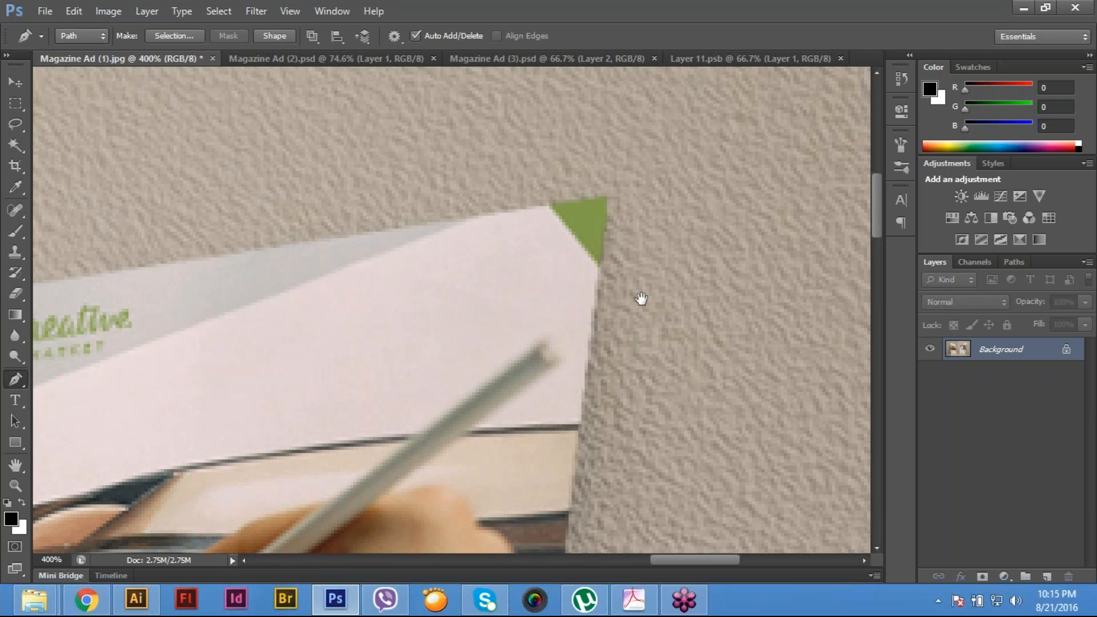
left_click_drag(641, 298, 934, 297)
left_click_drag(257, 333, 666, 294)
left_click_drag(436, 333, 490, 323)
key("ctrl+alt+z")
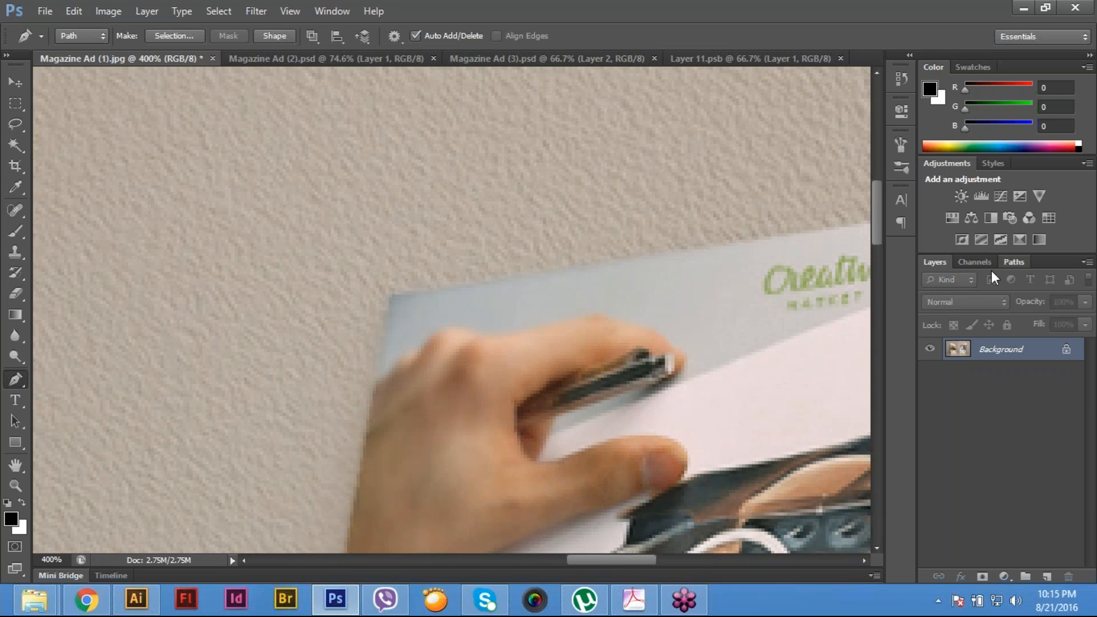
- Save the left poster's work path as Path 1
left_click(1013, 262)
double_click(975, 282)
key("Return")
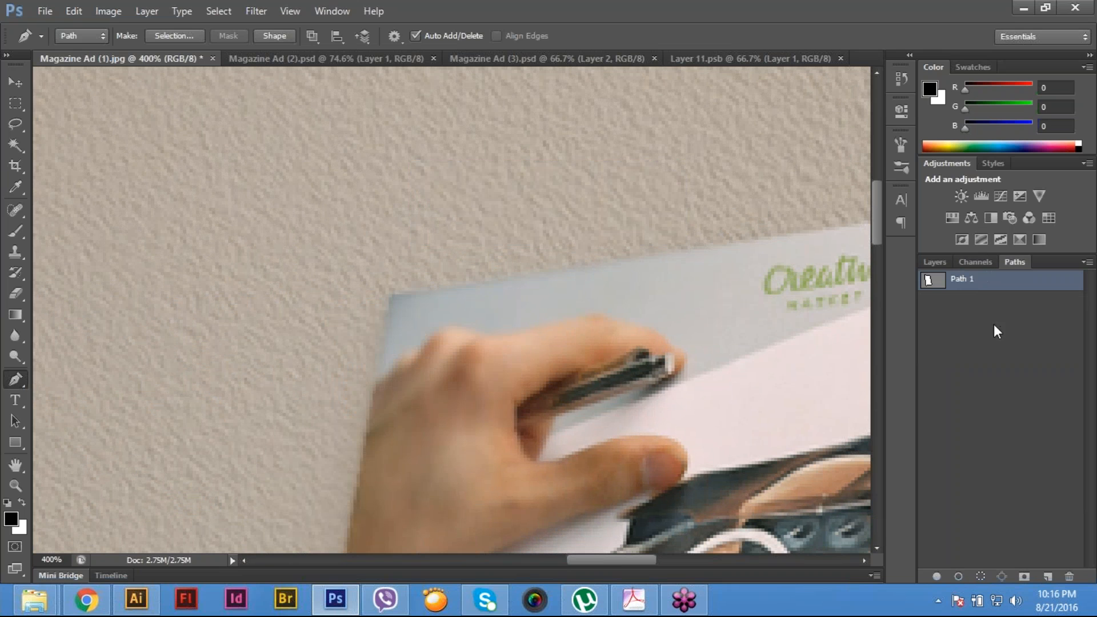
- Draw a Pen tool path along the right poster's top edge and down its right side to the lower-right corner
left_click_drag(443, 288, 274, 242)
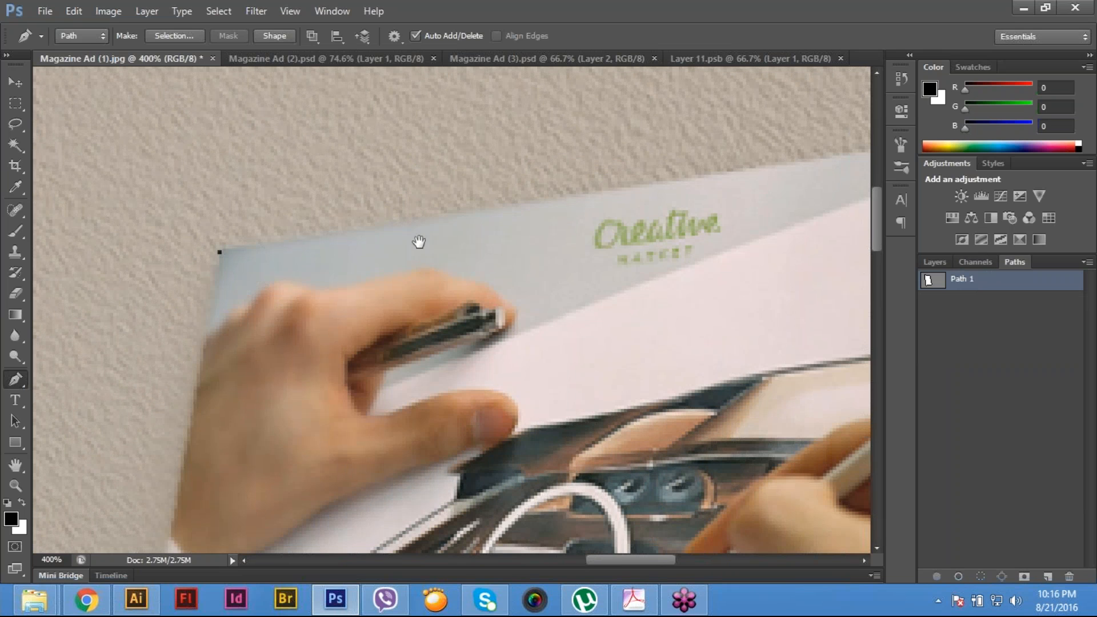
left_click_drag(804, 191, 355, 258)
left_click(745, 170)
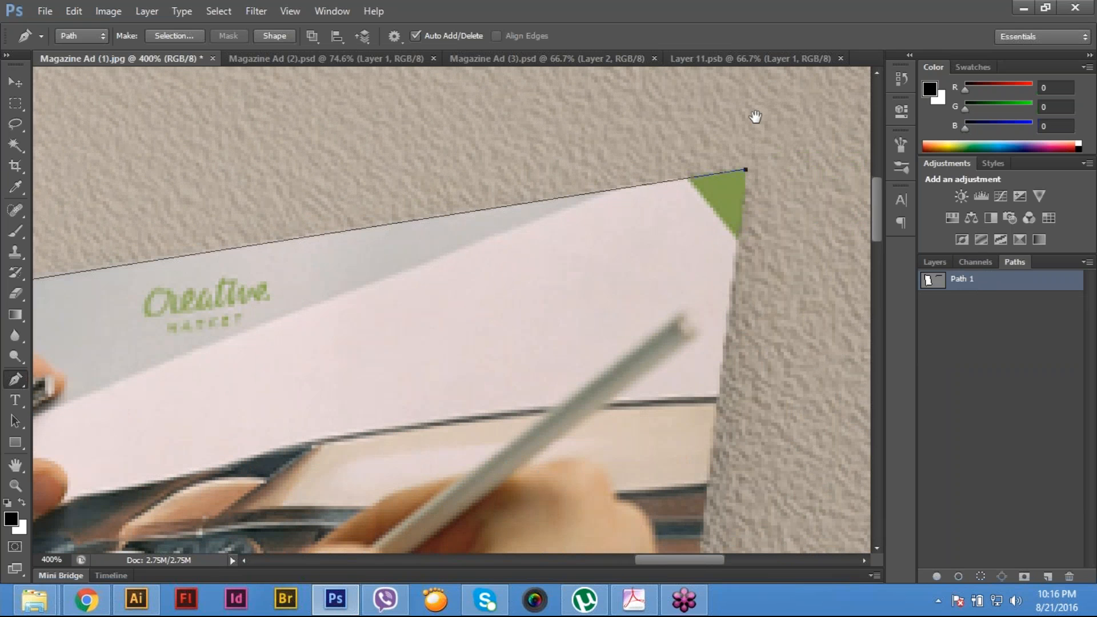
left_click_drag(699, 442, 756, 117)
left_click_drag(623, 372, 646, 114)
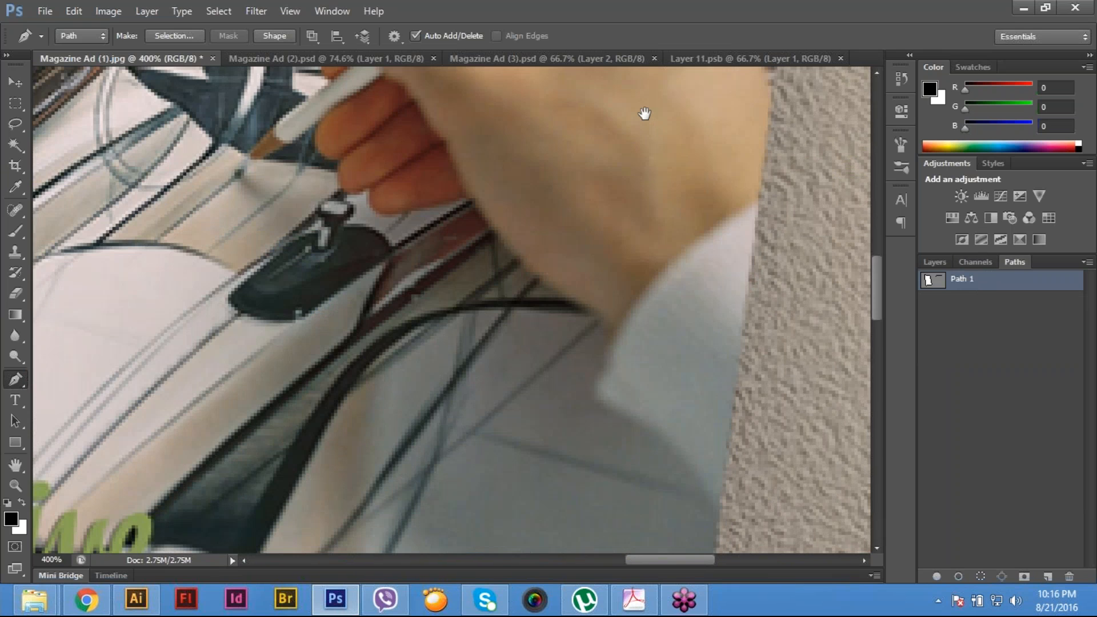
scroll(622, 397, "down", 10)
left_click(684, 392)
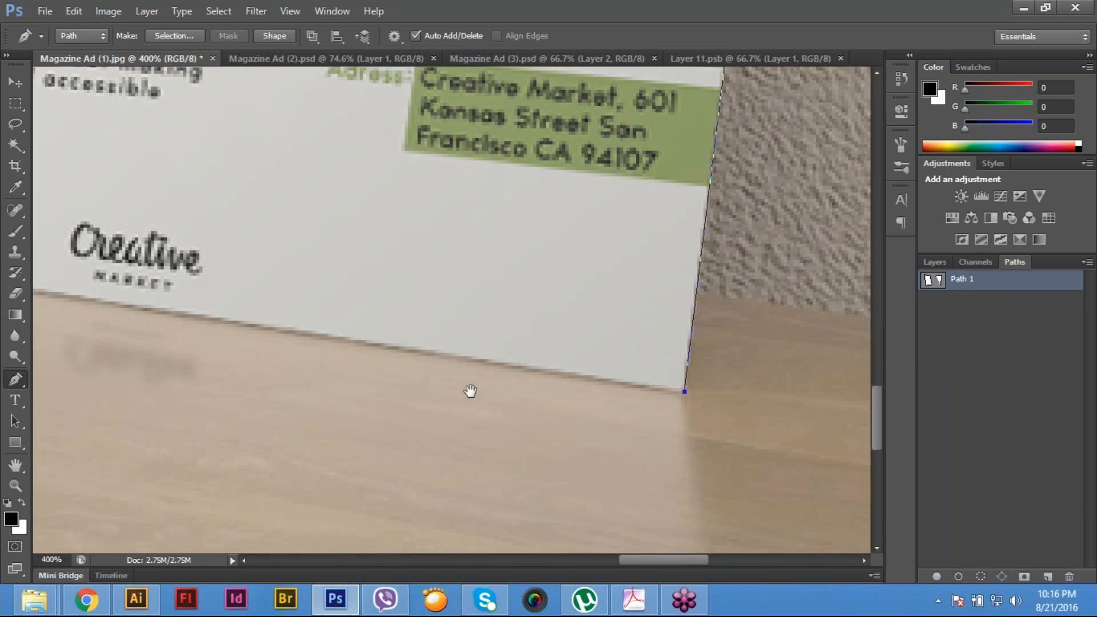
- Continue the path to the right poster's lower-left corner and close it at the upper-left starting point
scroll(465, 400, "left", 15)
scroll(465, 400, "up", 2)
left_click(295, 322)
key("ctrl+z")
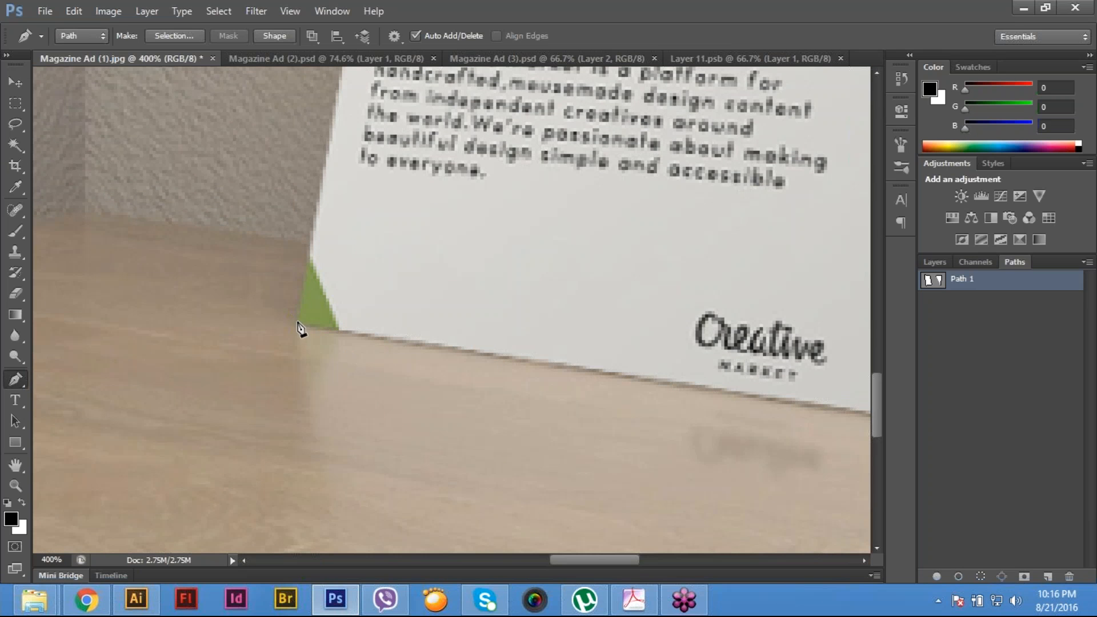
left_click(297, 324)
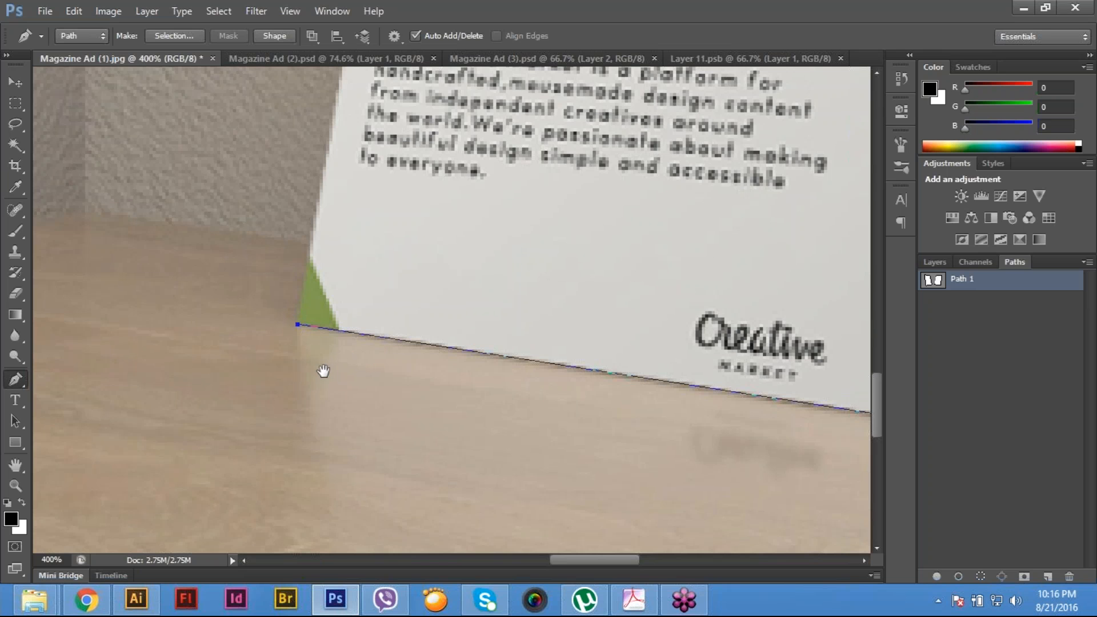
scroll(323, 371, "up", 3)
left_click_drag(348, 254, 337, 411)
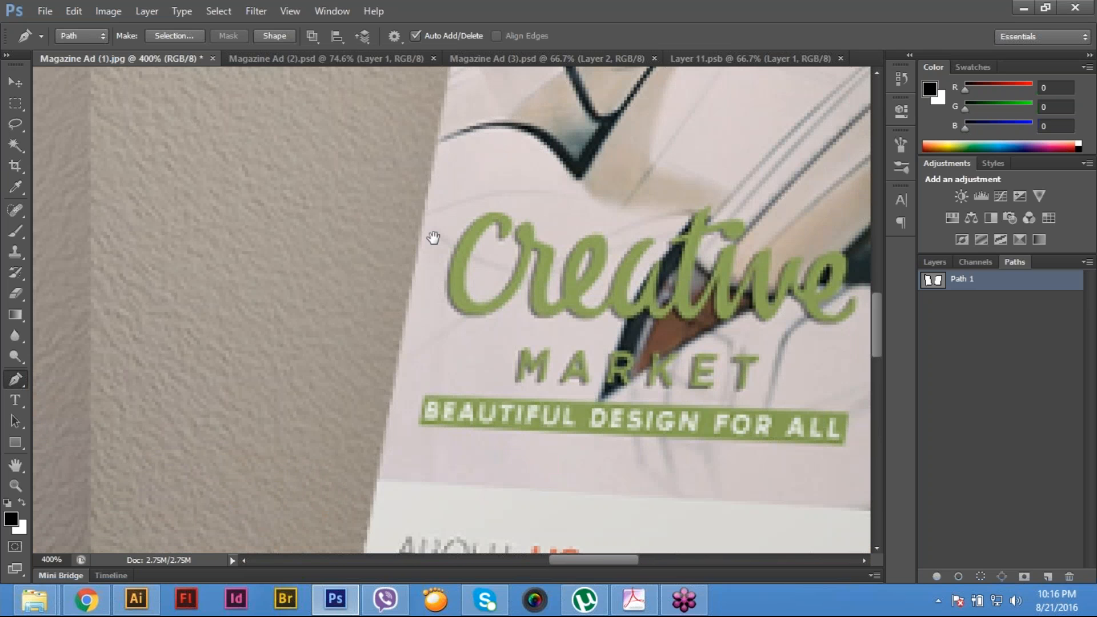
left_click_drag(436, 237, 421, 385)
scroll(502, 325, "up", 1)
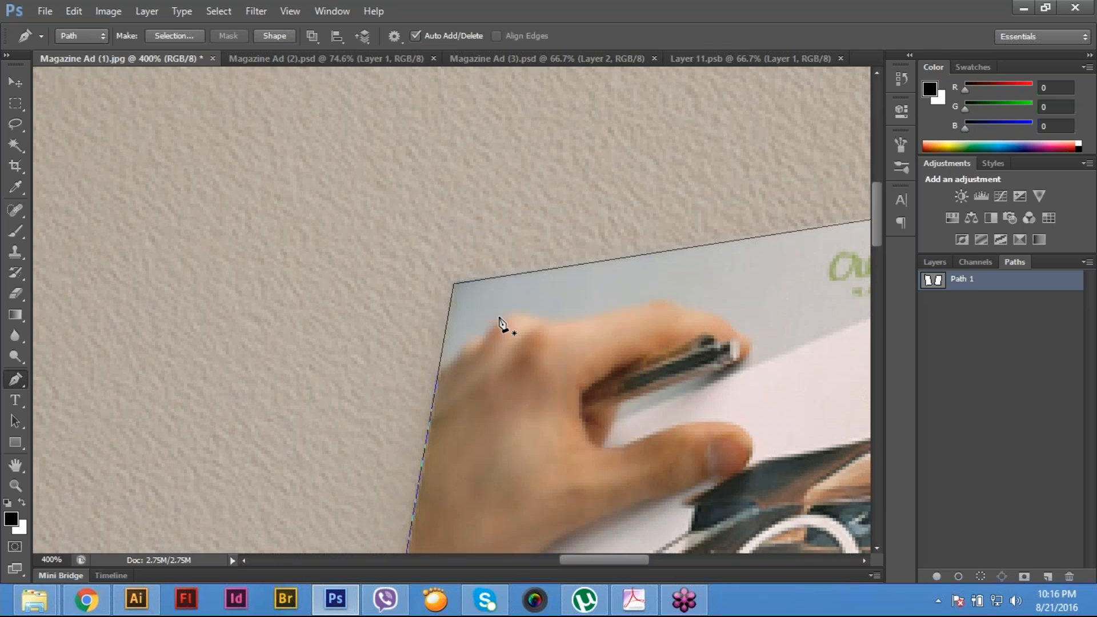
key("ctrl+0")
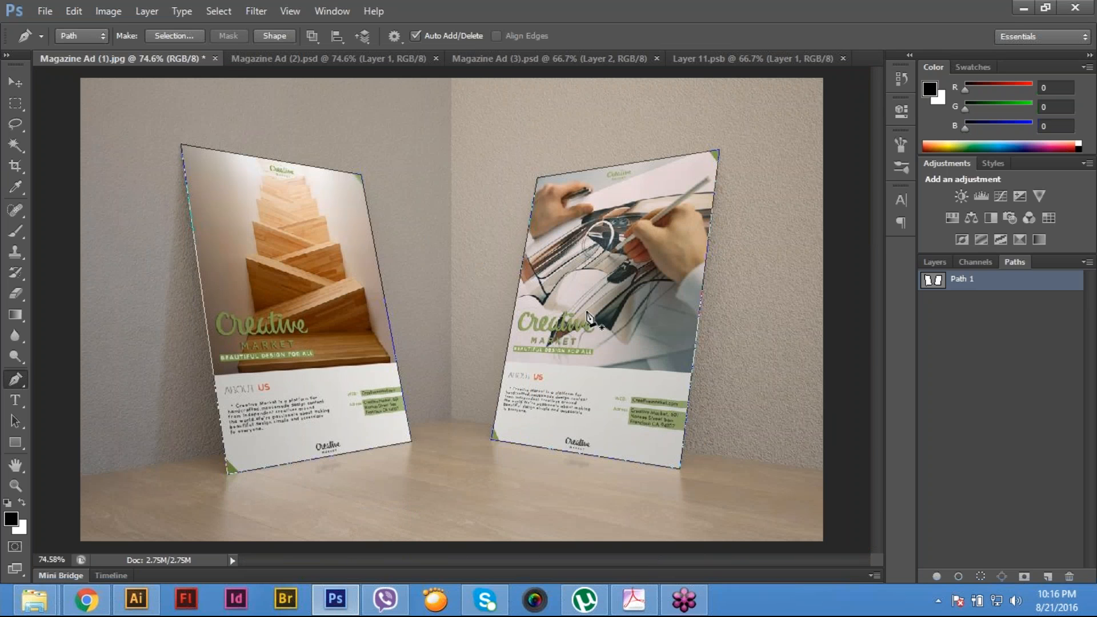
- Move the right poster's outline out of Path 1 into a separate new path, Path 2
key("a")
left_click(611, 165)
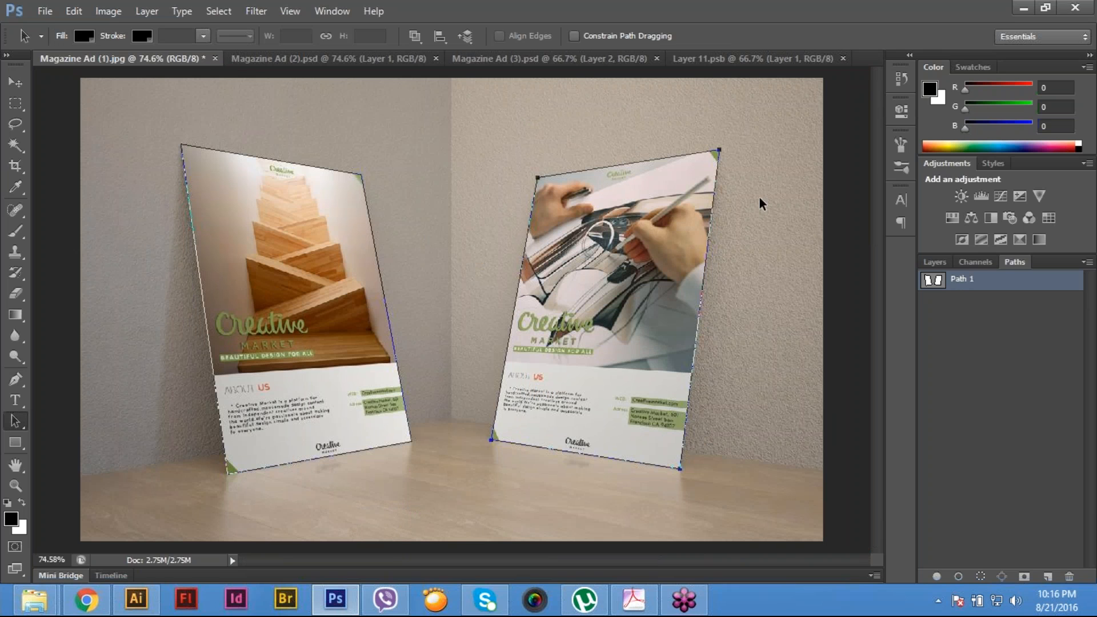
key("ctrl+x")
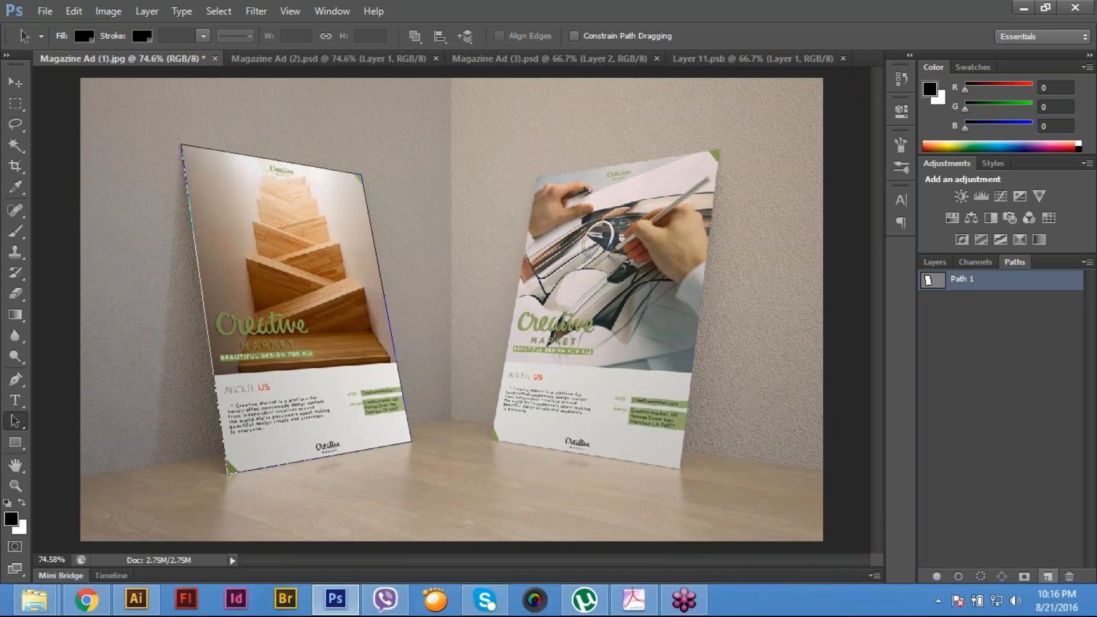
left_click(1047, 576)
key("ctrl+v")
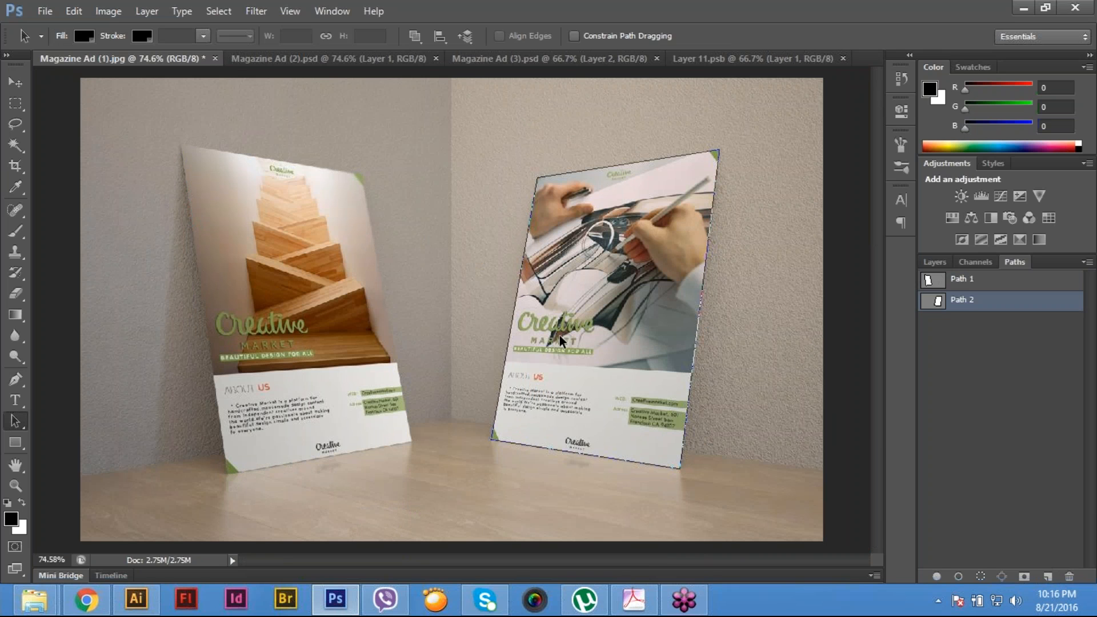
- Load Path 1 as a selection and fill it on a new layer with a light-blue-to-white linear gradient
left_click(936, 282)
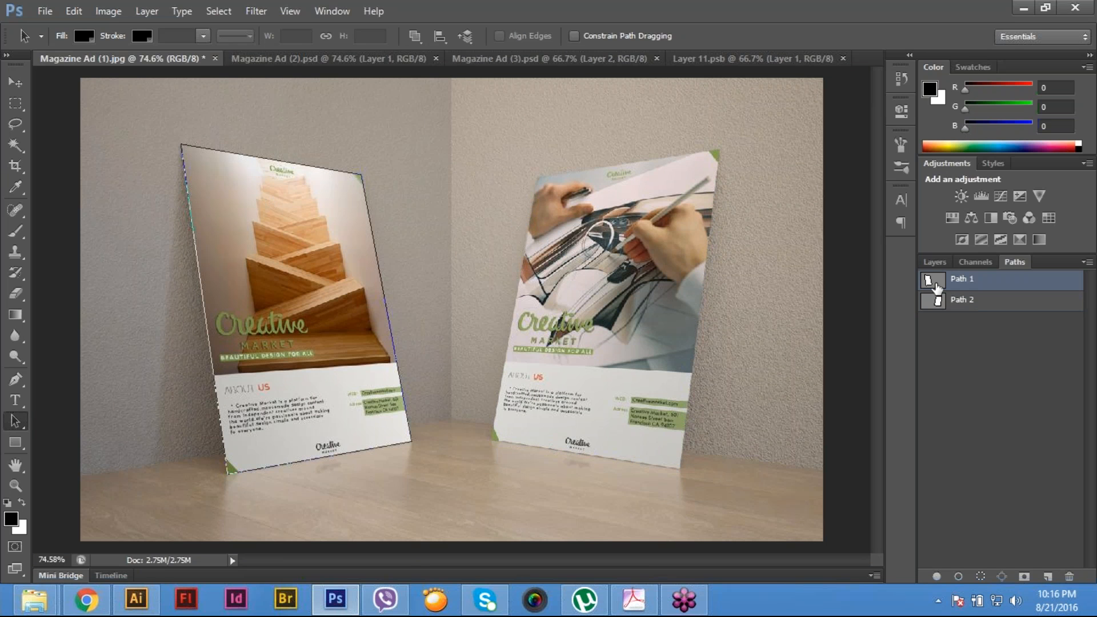
left_click(936, 283, "ctrl")
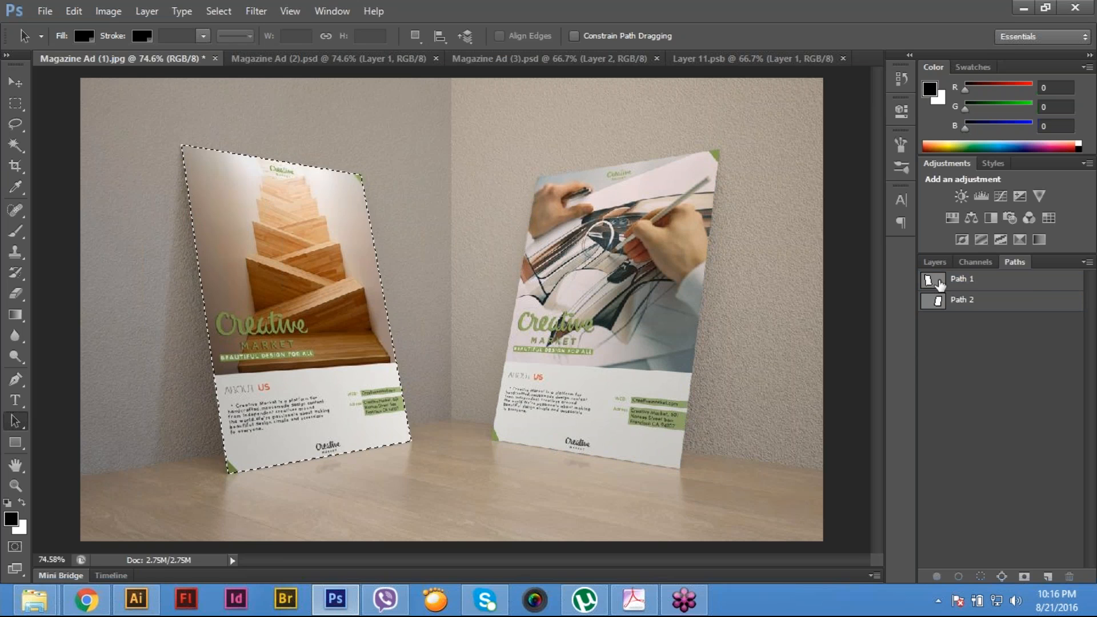
left_click(935, 261)
left_click(1047, 576)
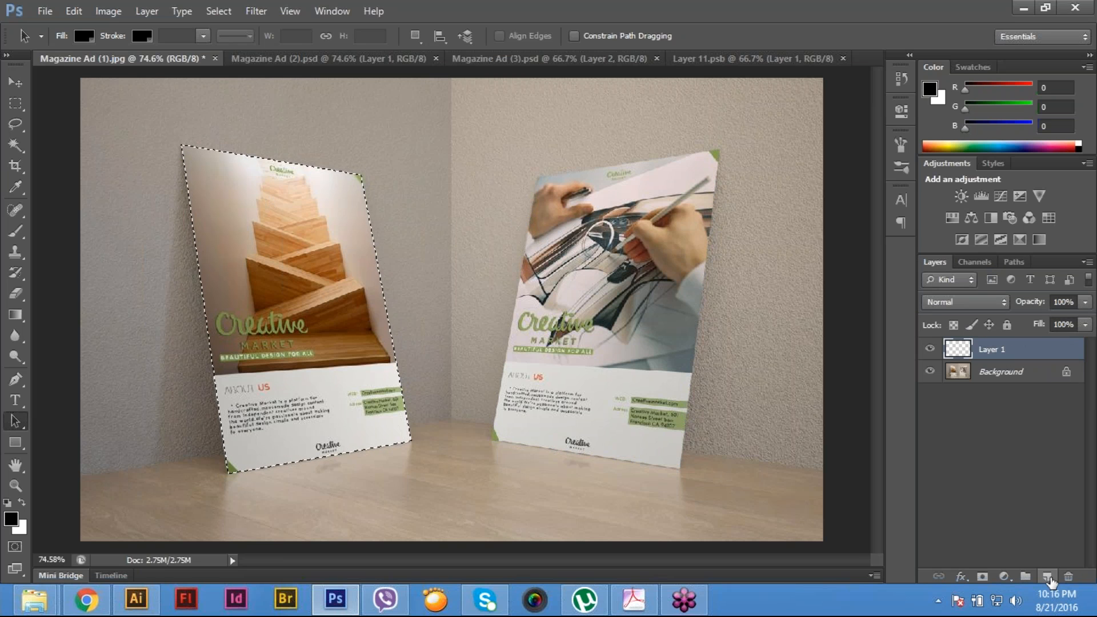
left_click(15, 314)
left_click_drag(195, 275, 314, 271)
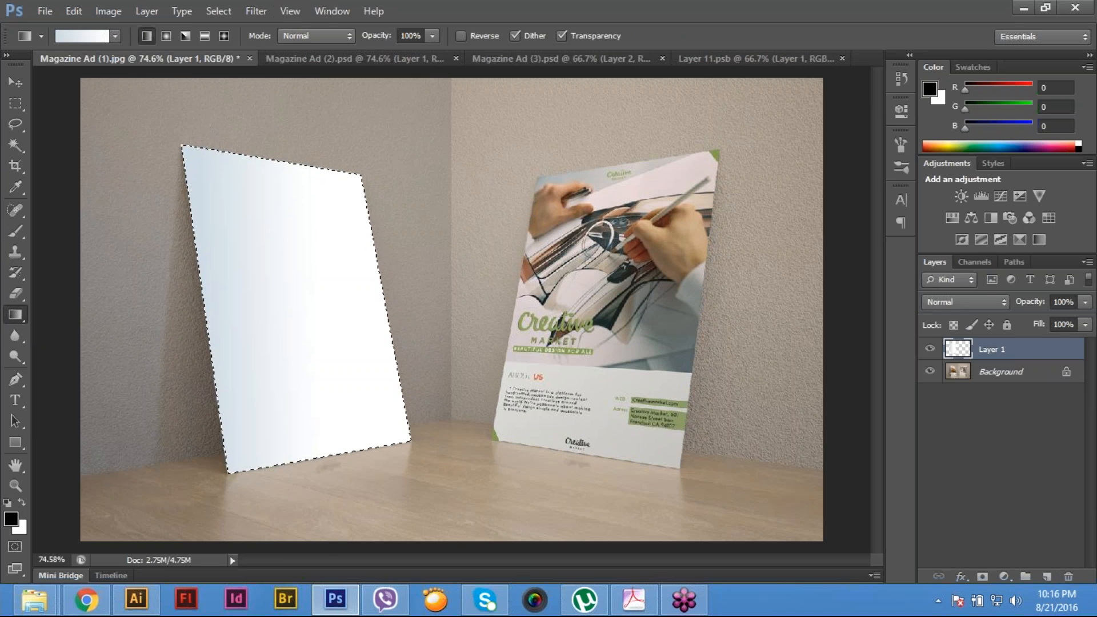
- Convert the left poster's gradient layer, Layer 1, to a smart object
left_click(149, 10)
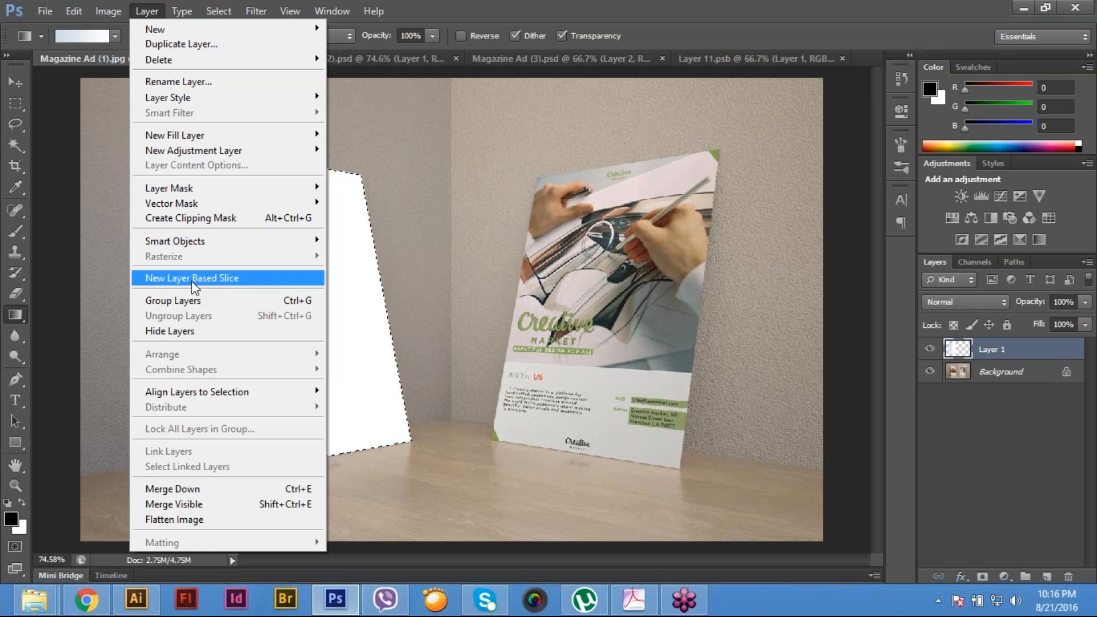
mouse_move(217, 233)
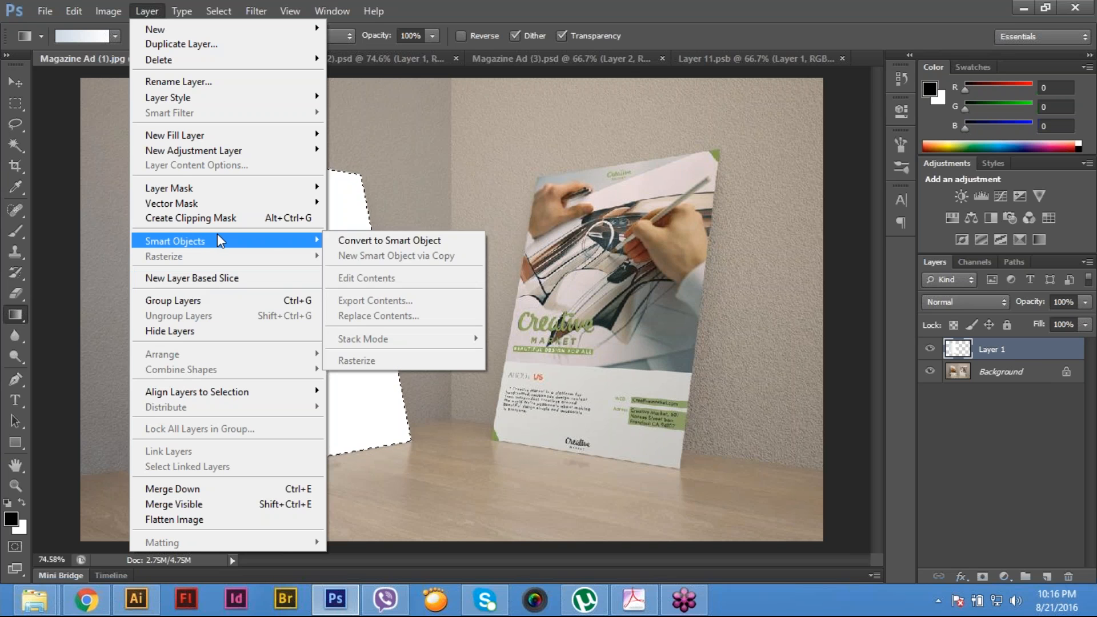
left_click(435, 241)
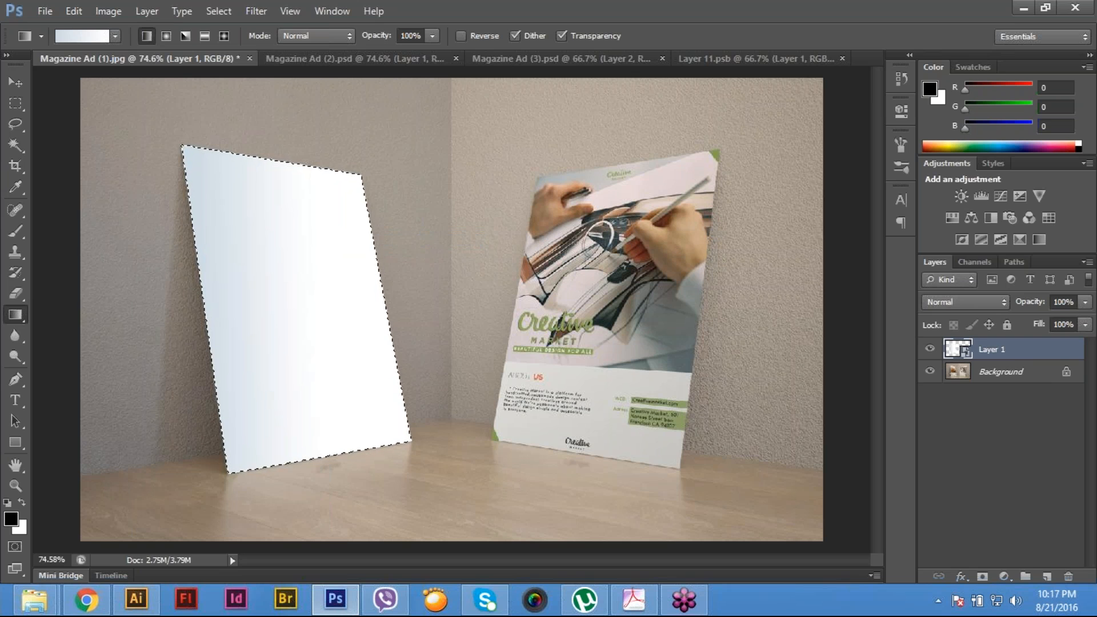
- Load Path 2 as a selection and fill the right poster on a new layer with the same light-blue-to-white gradient
left_click(1017, 263)
left_click(978, 300)
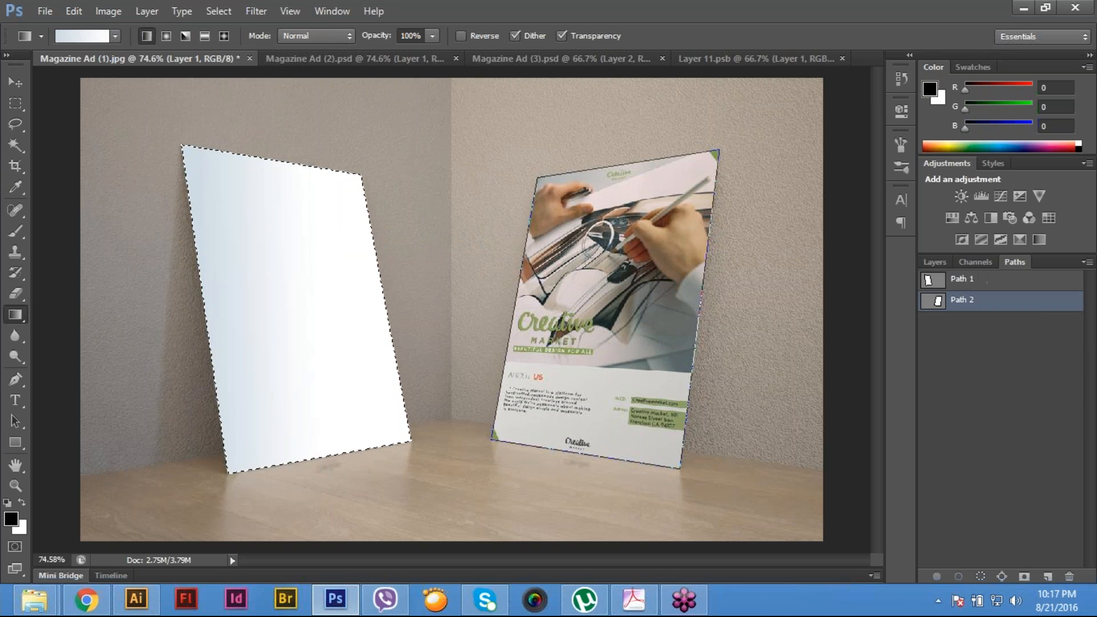
key("ctrl+Return")
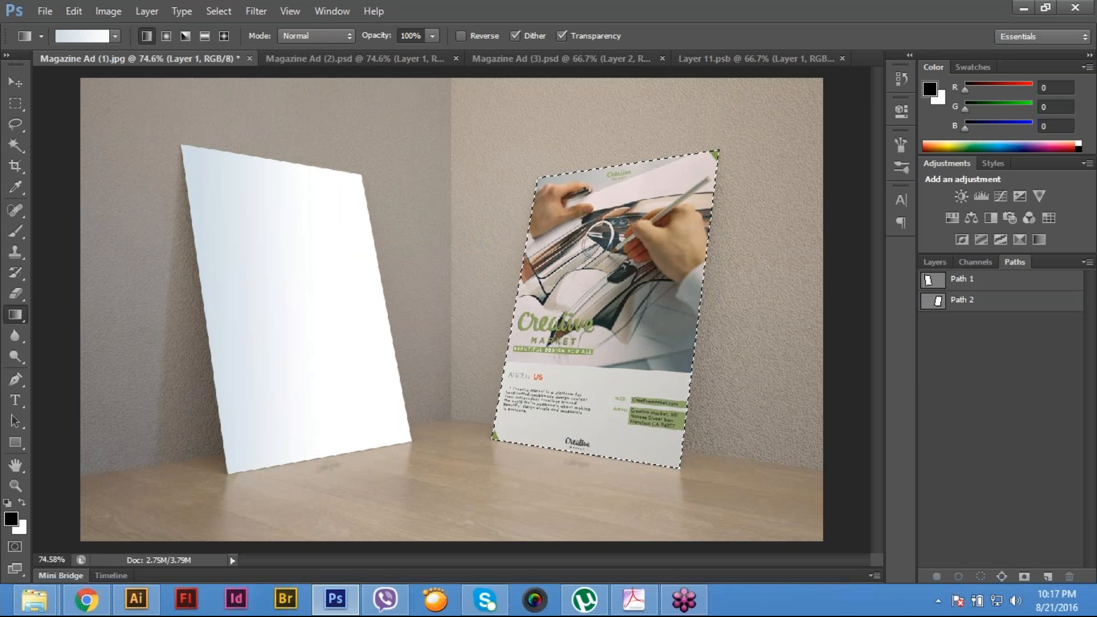
left_click(935, 263)
left_click(1047, 576)
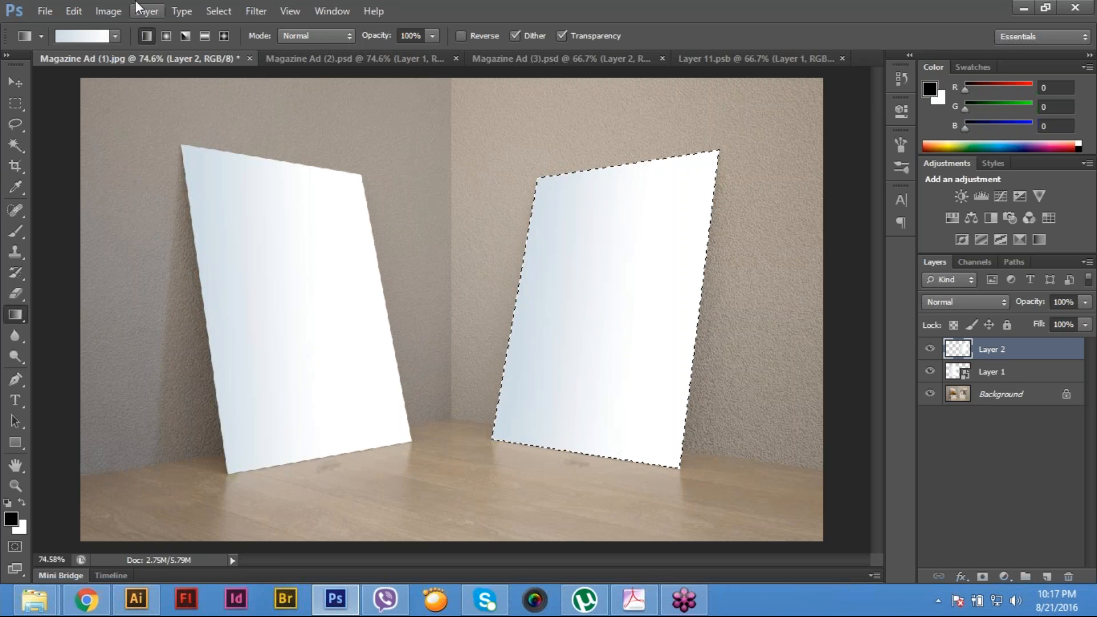
- Convert the right poster's gradient layer, Layer 2, to a smart object
left_click(150, 10)
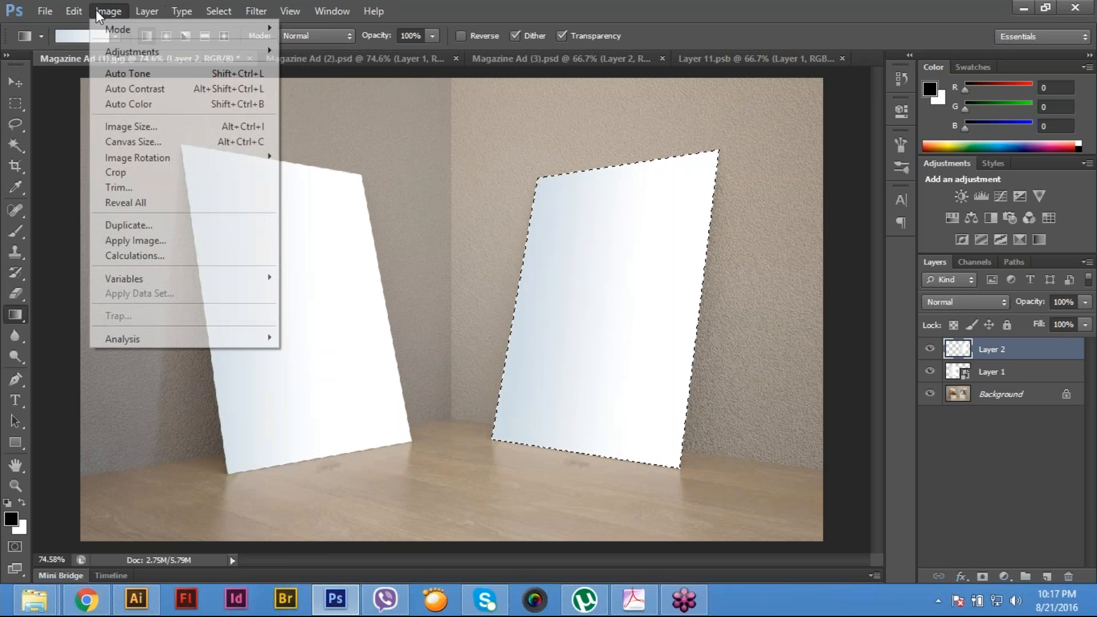
left_click(103, 11)
left_click(144, 10)
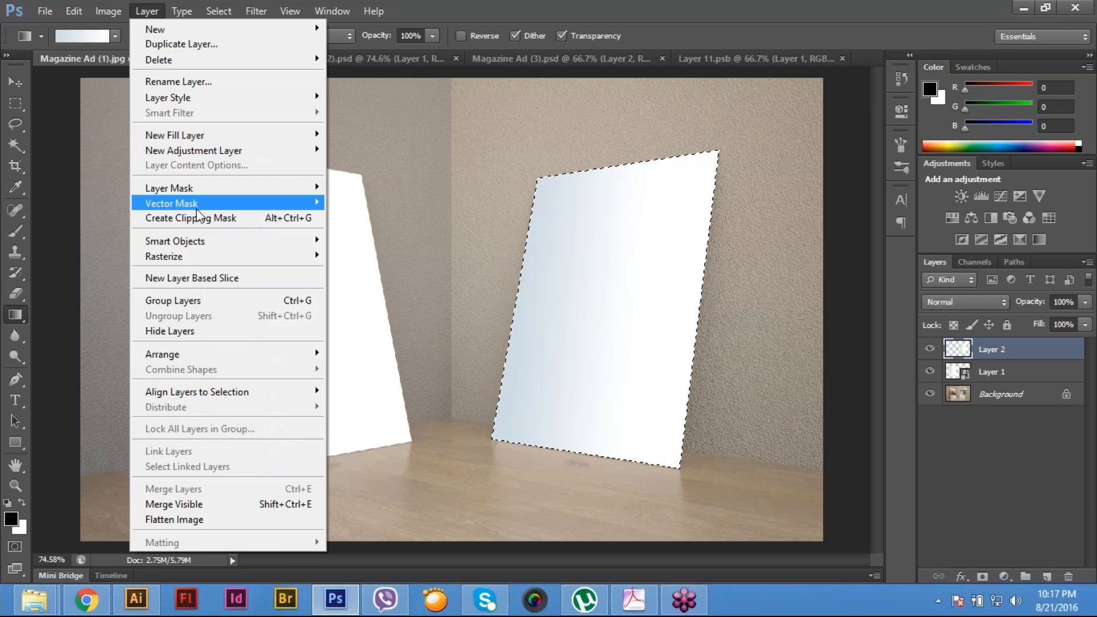
mouse_move(207, 240)
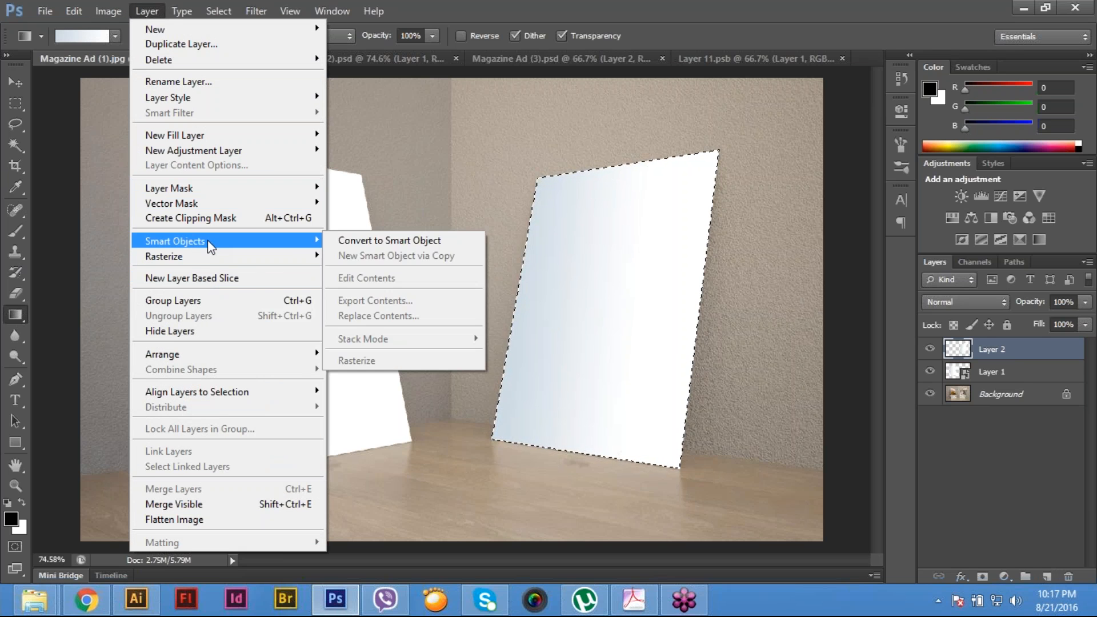
left_click(457, 240)
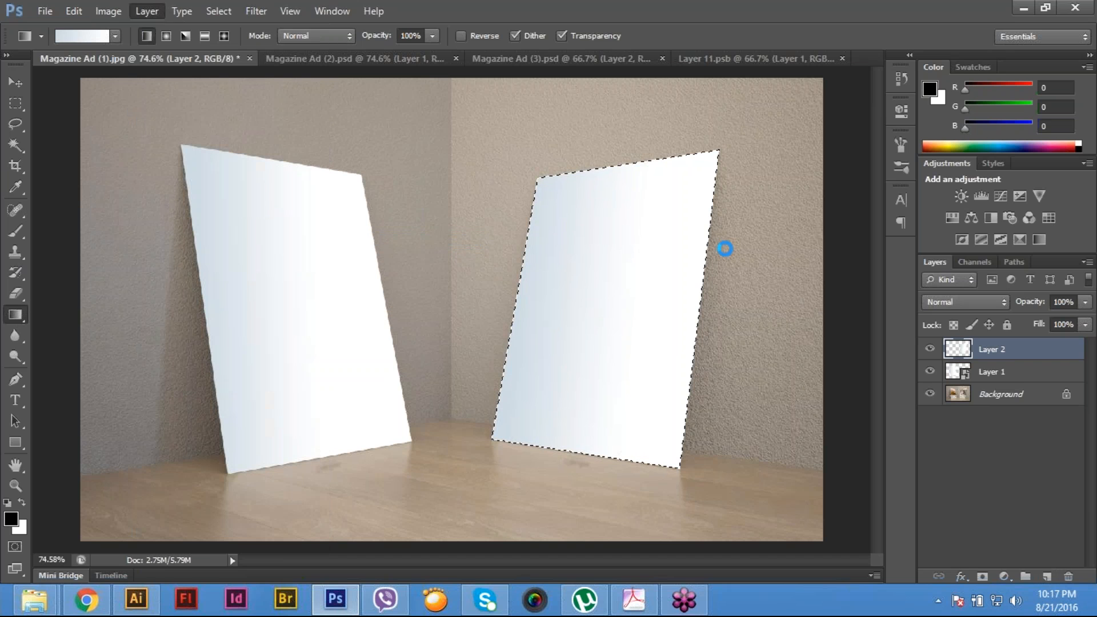
- Clear the selection and open the contents of the Layer 1 smart object for editing
key("m")
key("ctrl+d")
double_click(957, 372)
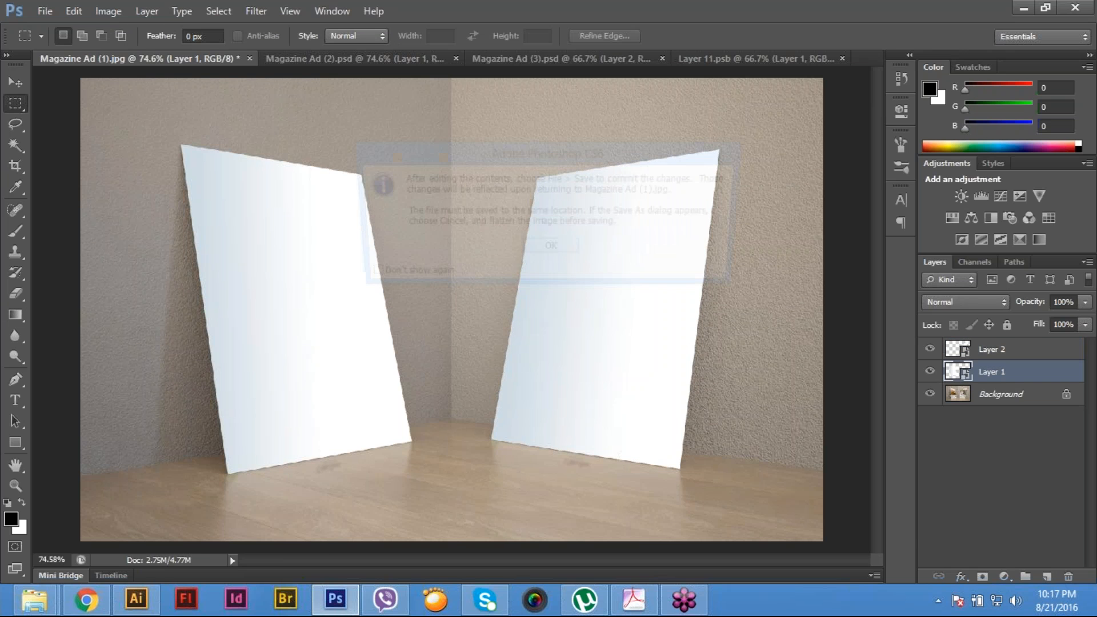
left_click(545, 250)
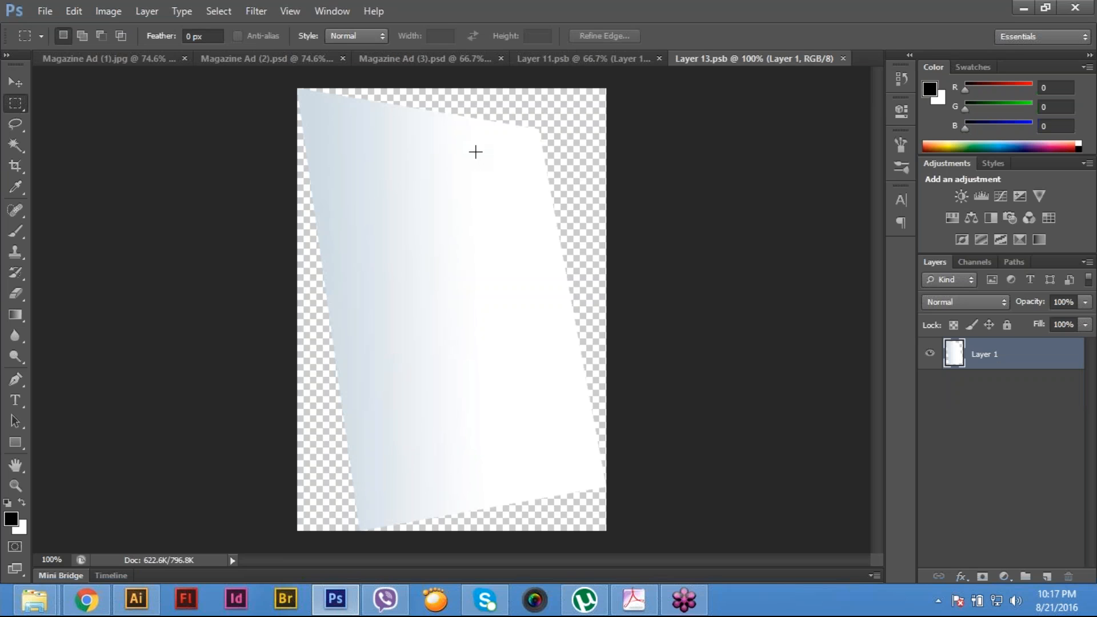
- Open the image Us Software Magazine Ad 02-01 from the Main File folder inside Asset
key("ctrl+o")
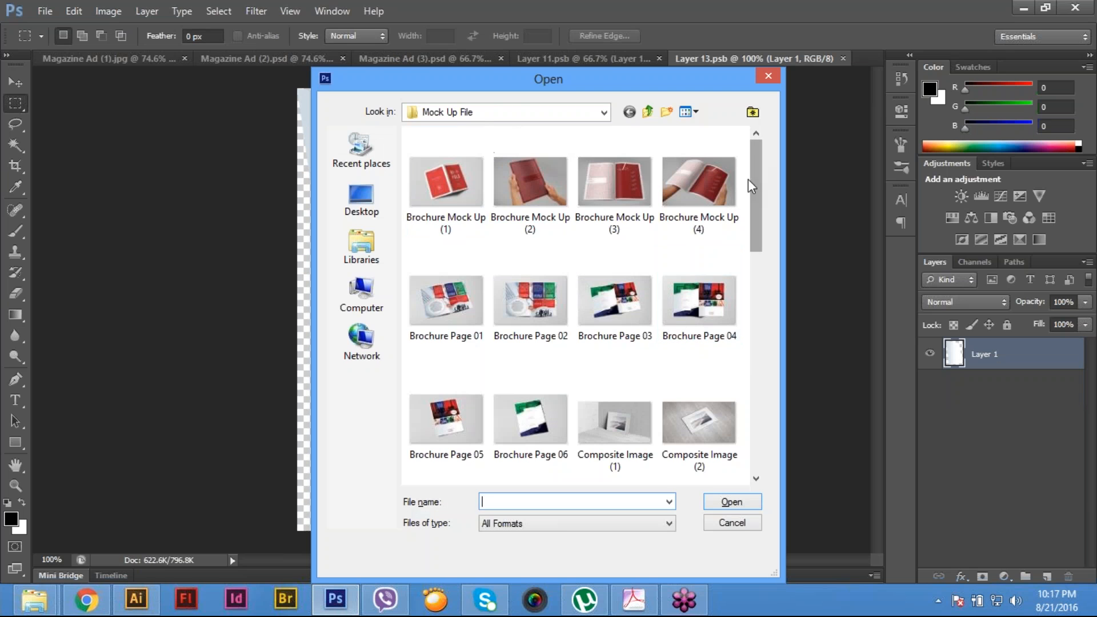
left_click_drag(760, 288, 806, 162)
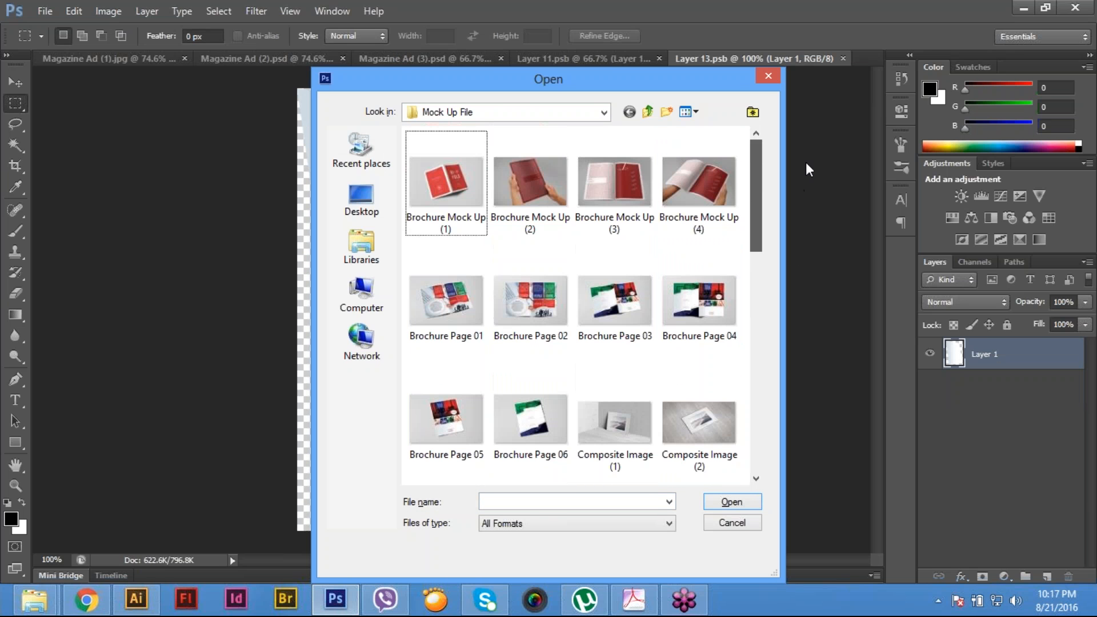
left_click(653, 113)
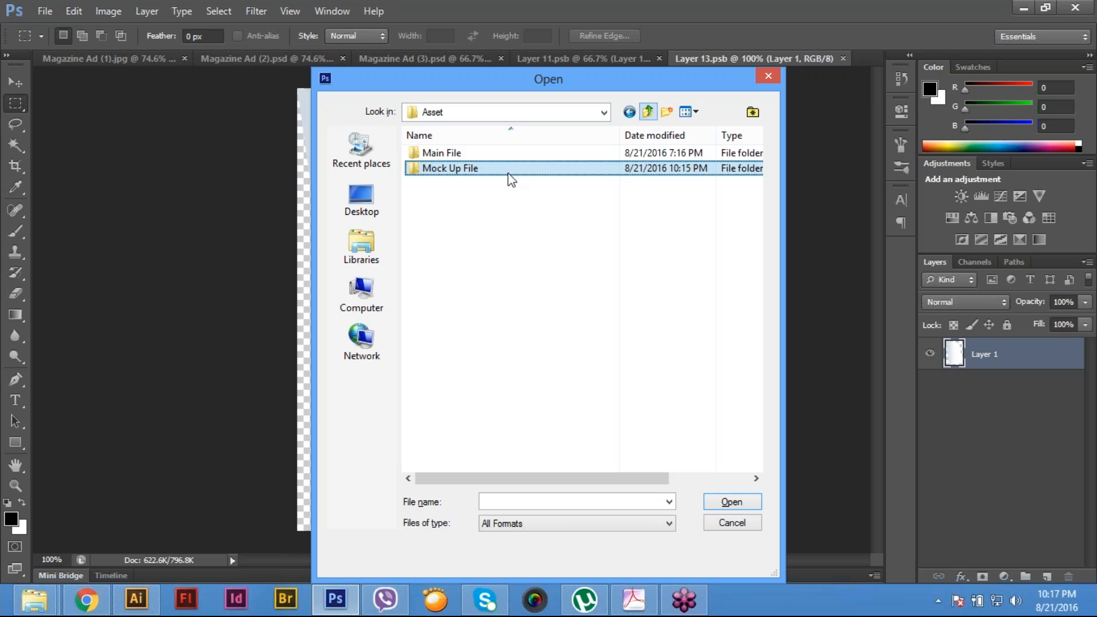
double_click(468, 155)
left_click_drag(755, 229, 754, 337)
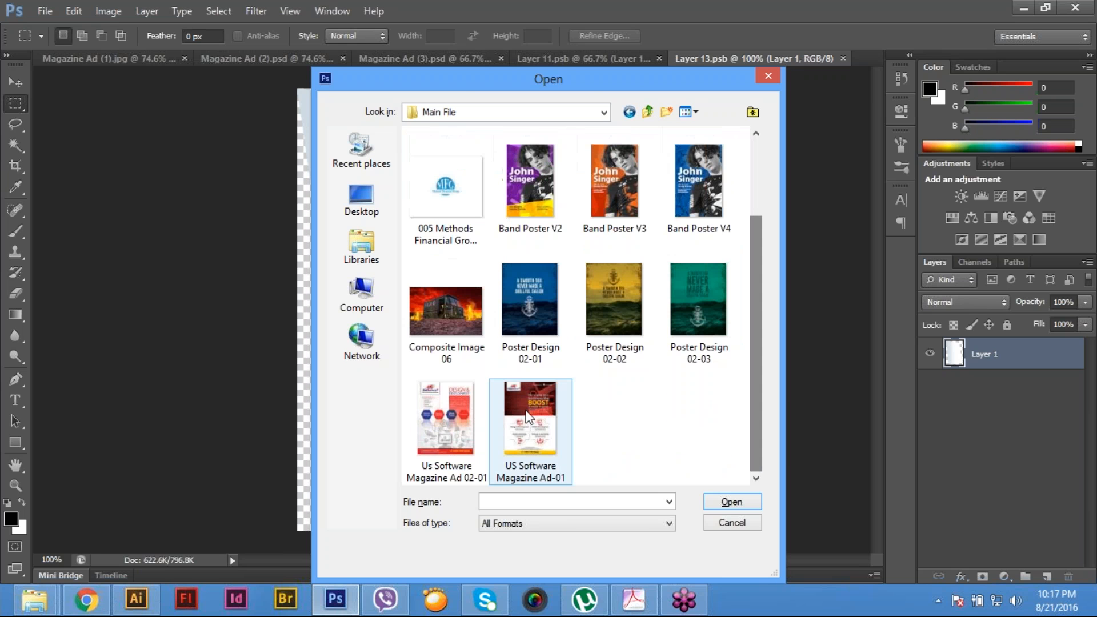
left_click(520, 417)
left_click(462, 435)
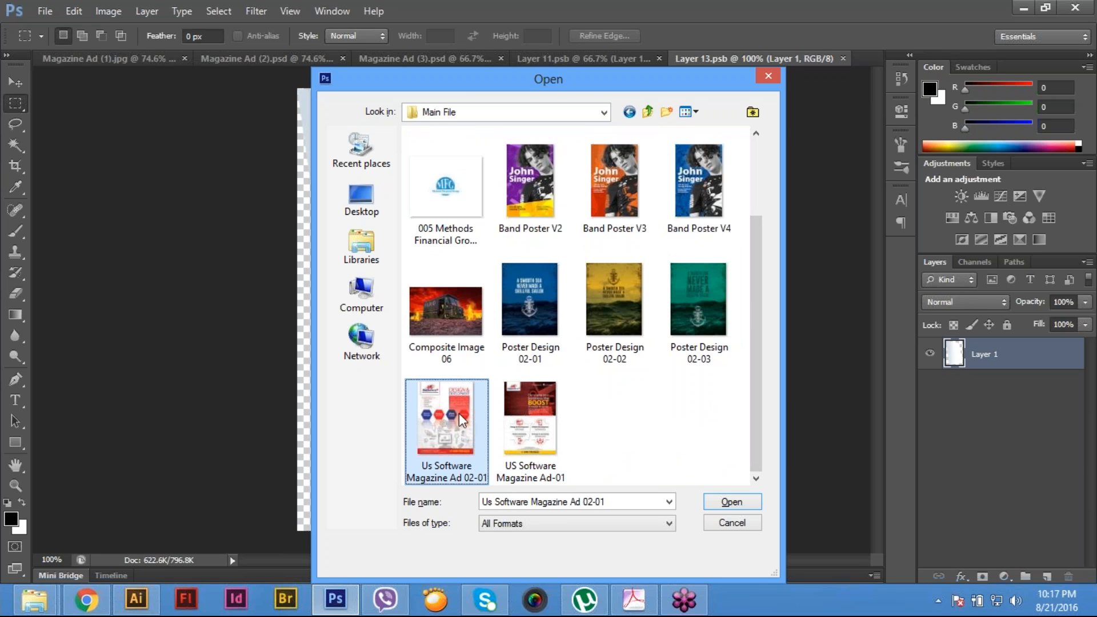
double_click(459, 413)
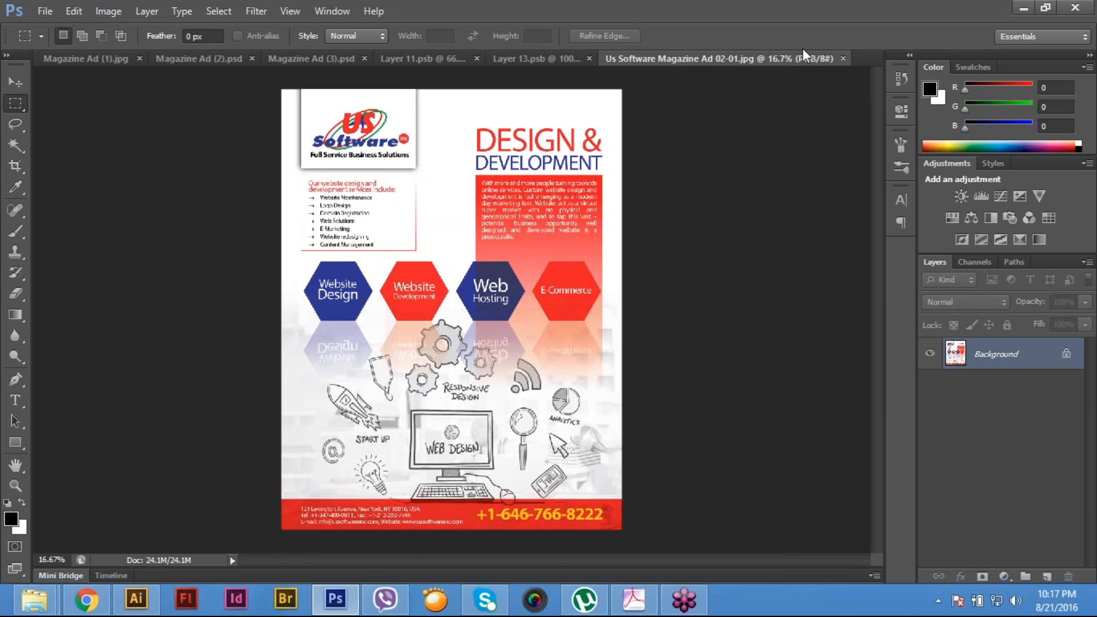
- Open the image US Software Magazine Ad-01 from the Main File folder and copy its entire canvas
key("ctrl+o")
left_click(532, 426)
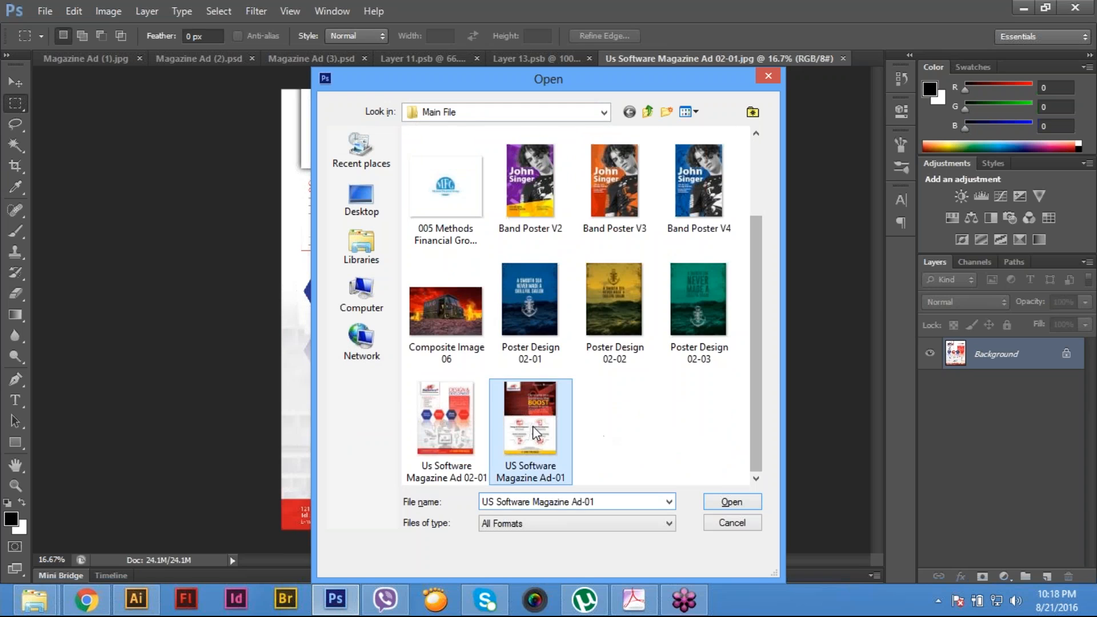
double_click(533, 426)
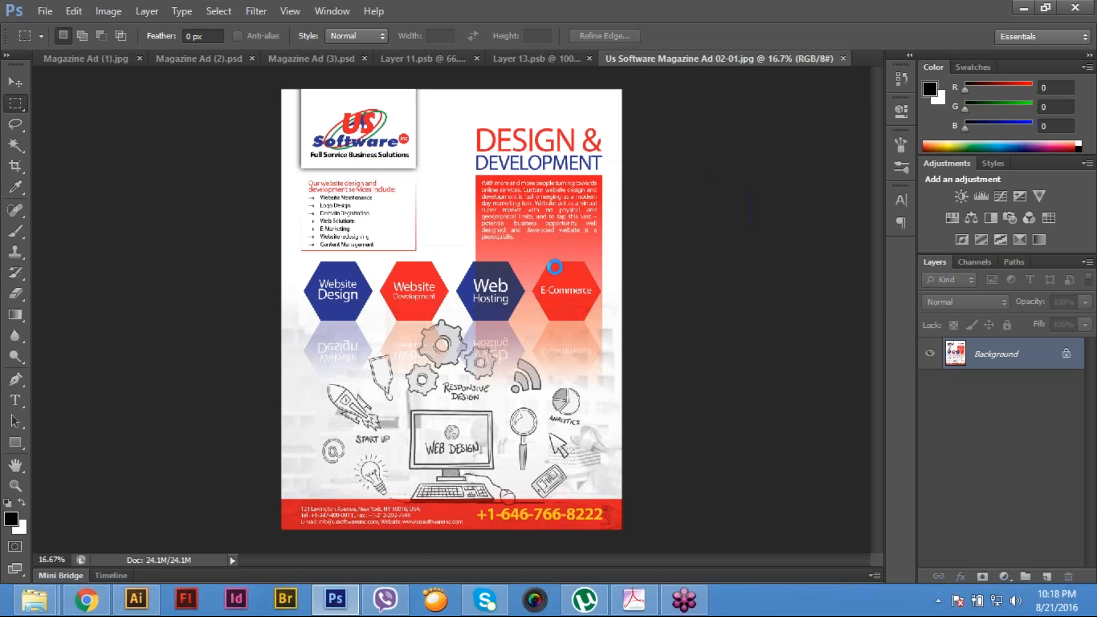
key("ctrl+a")
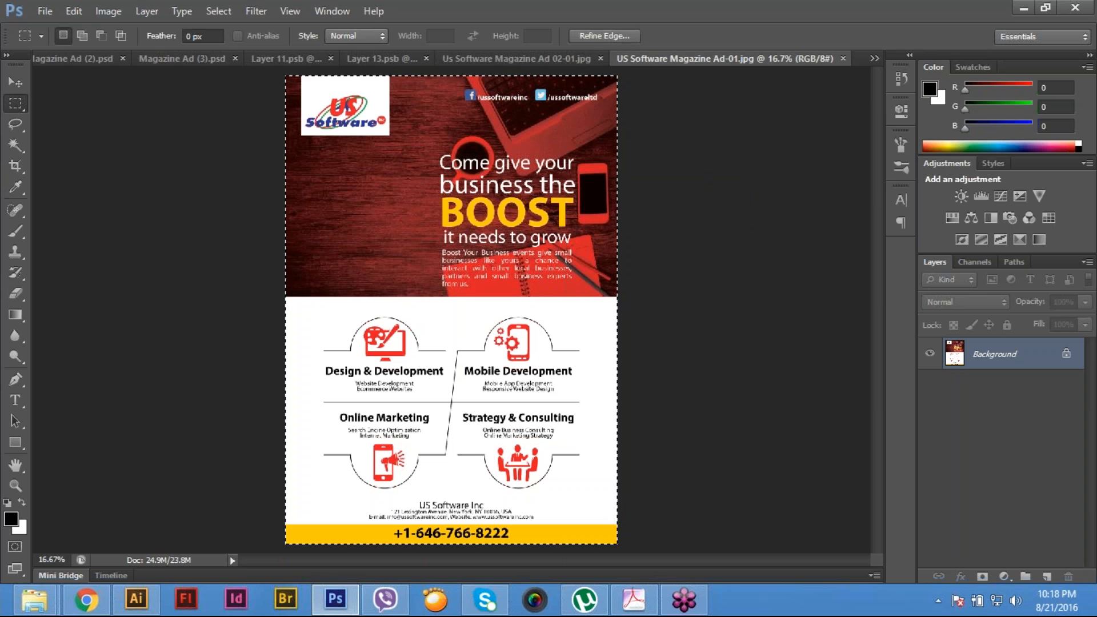
left_click(72, 9)
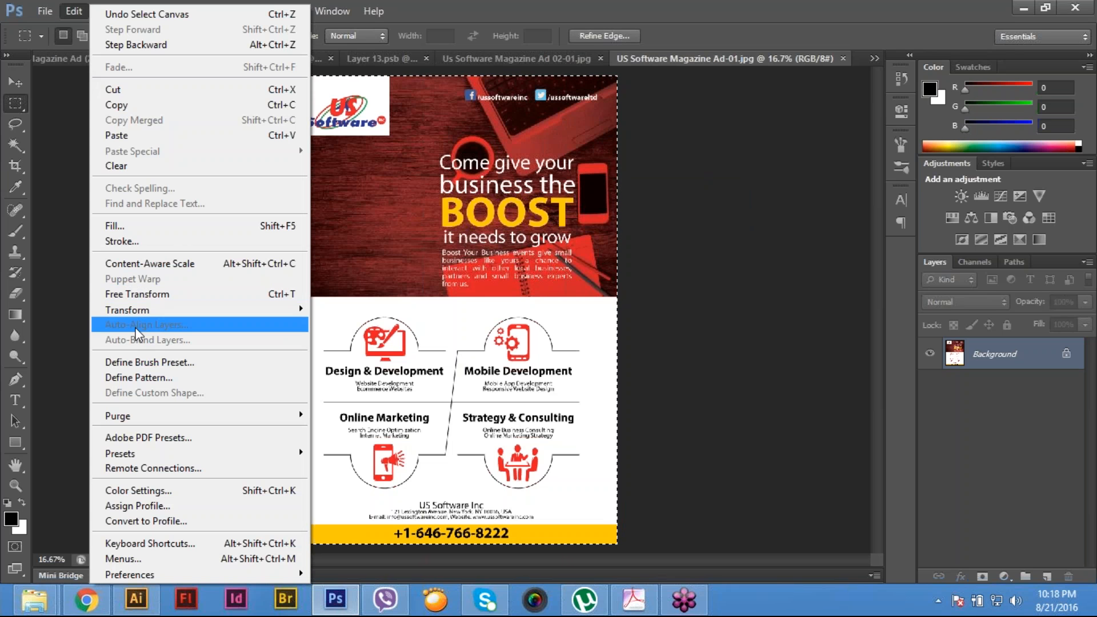
left_click(145, 105)
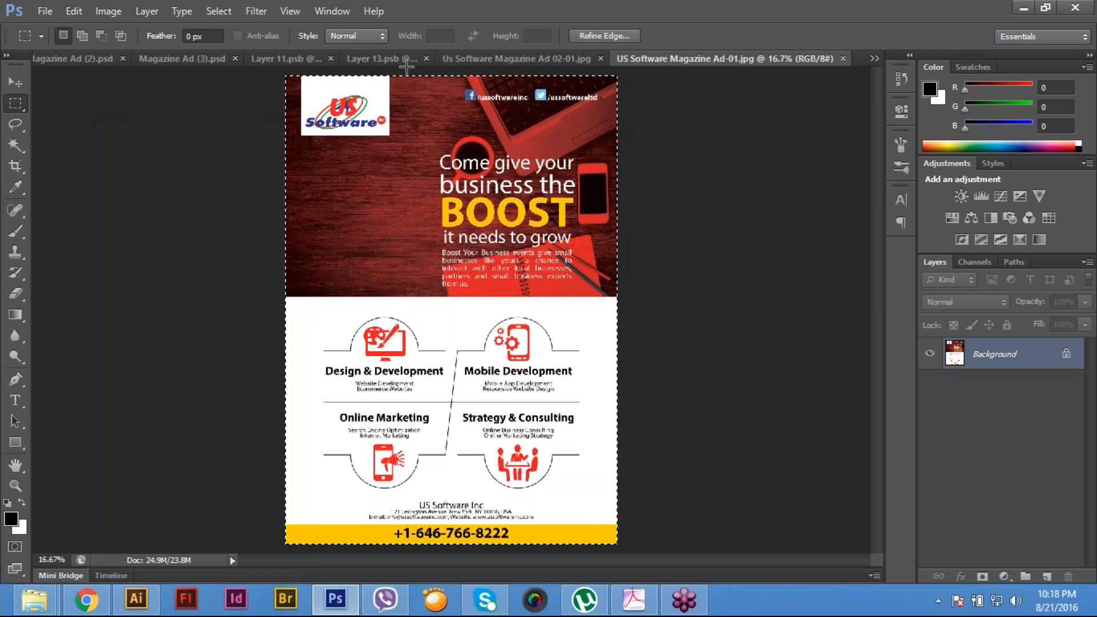
- Paste the ad into the Layer 13.psb smart object contents, start a free transform and set its blend mode to Multiply
left_click(402, 64)
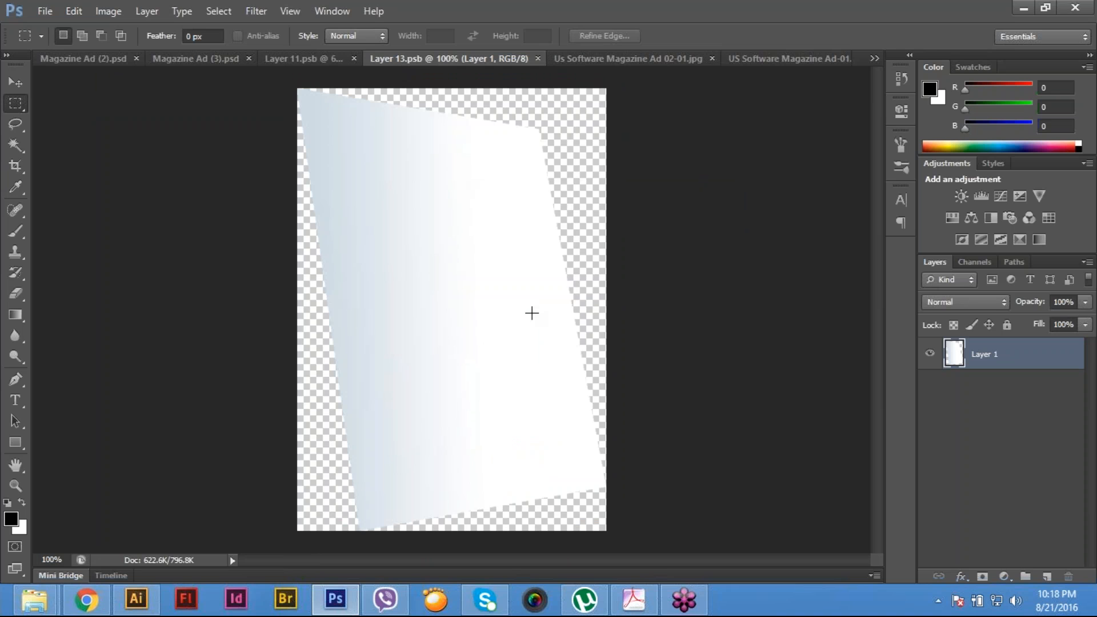
key("ctrl+v")
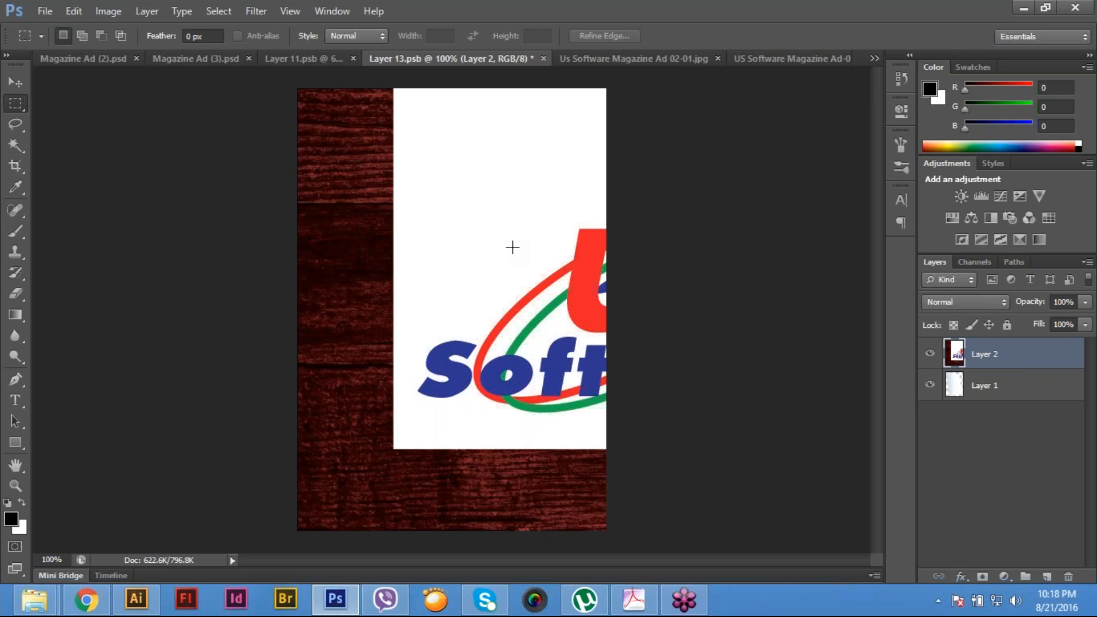
key("ctrl+t")
left_click(941, 301)
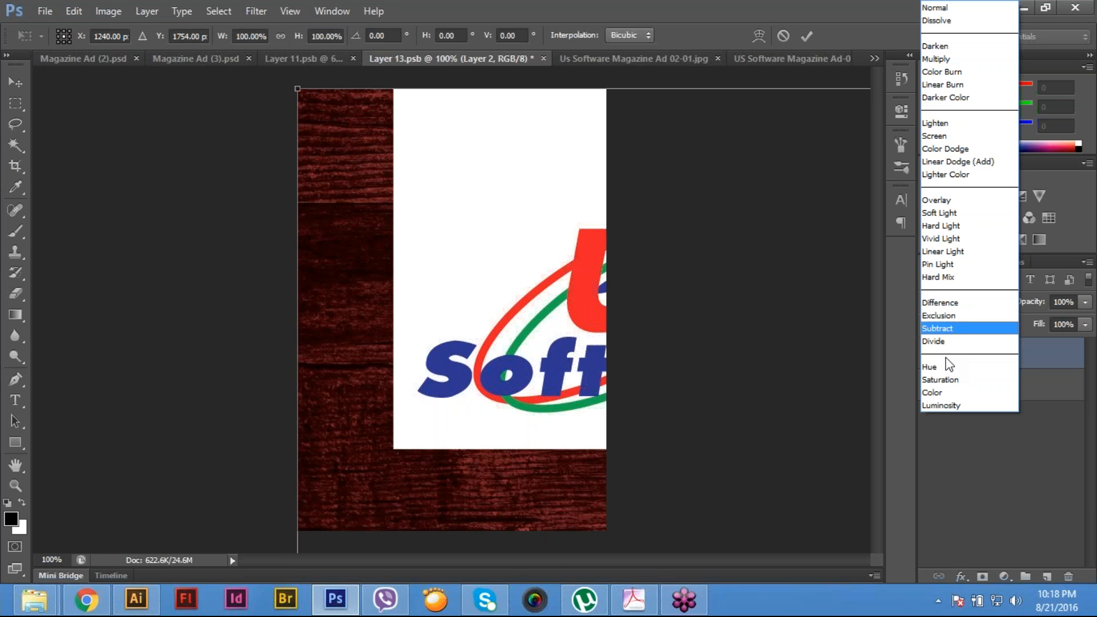
left_click(938, 55)
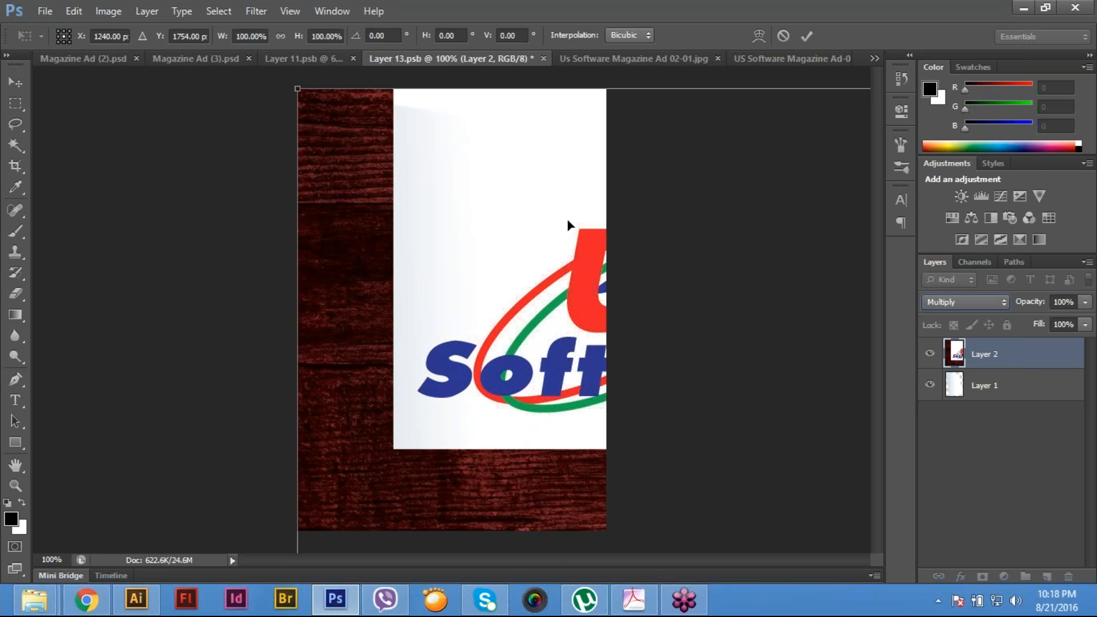
- Scale the pasted ad to about 15.2% and align its top-left corner with the canvas corner, keeping the Multiply blend mode
key("ctrl+0")
key("ctrl+minus")
left_click_drag(610, 292, 437, 288)
key("ctrl+plus")
key("ctrl+plus")
key("ctrl+plus")
left_click_drag(519, 252, 501, 281)
key("ctrl+plus")
key("ctrl+plus")
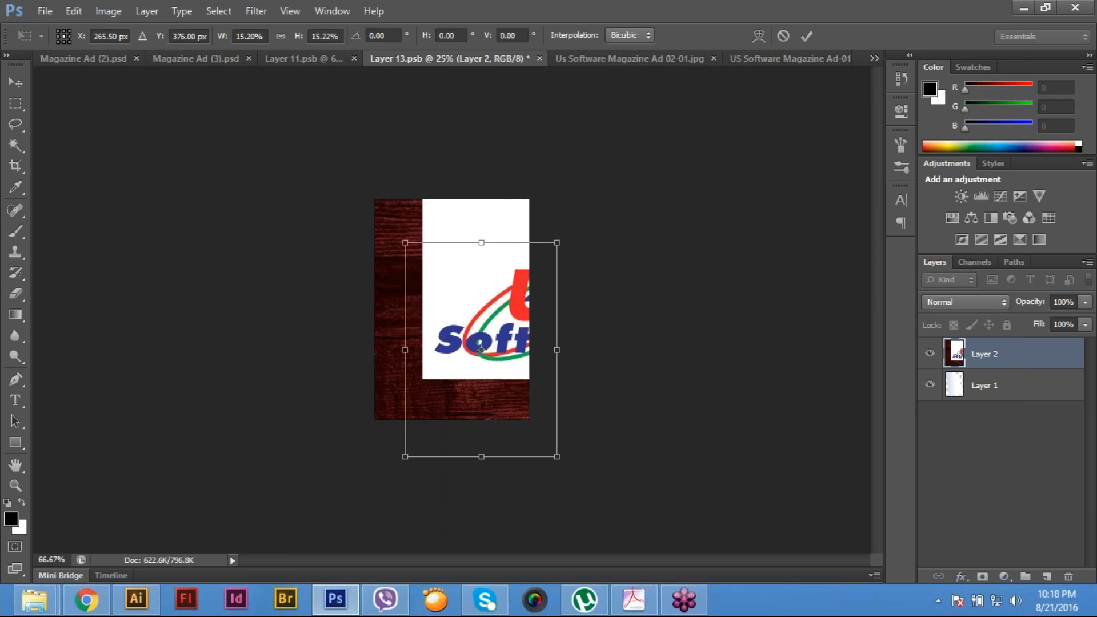
key("alt+shift+m")
left_click_drag(436, 272, 398, 213)
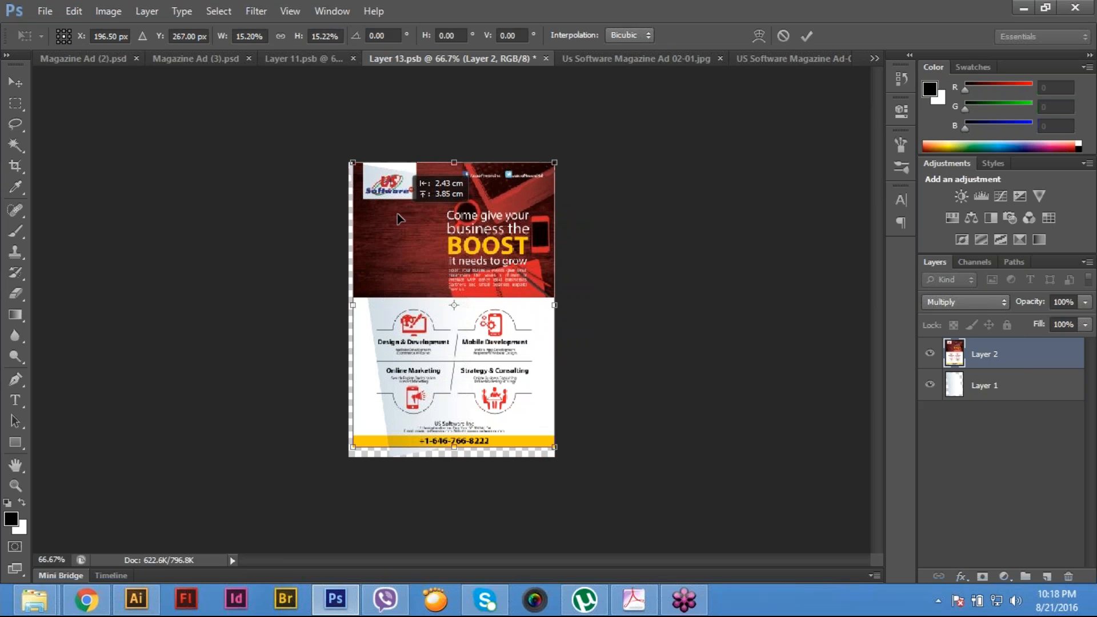
key("ctrl+plus")
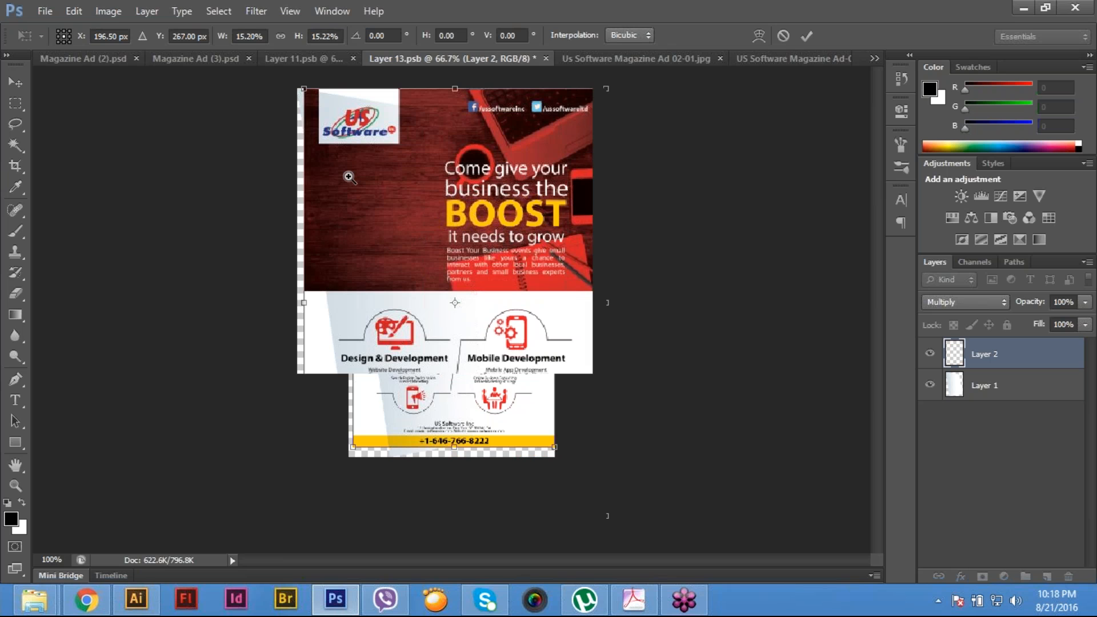
key("ctrl+plus")
key("ctrl+plus")
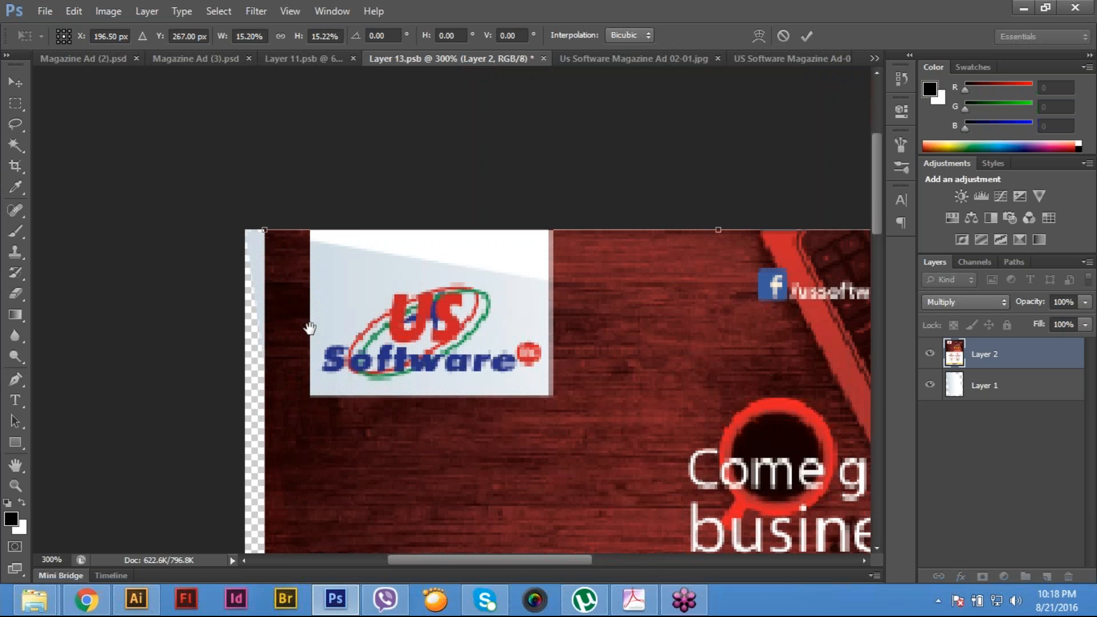
left_click_drag(293, 287, 275, 287)
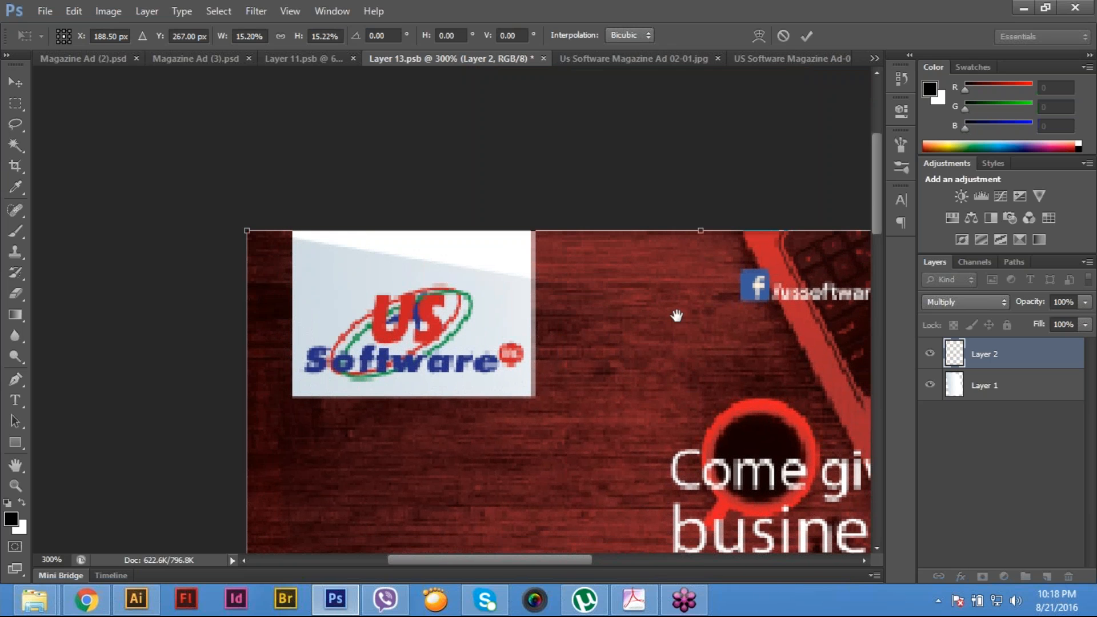
- Skew the ad's top-right and bottom-right corners to match the slanted right edge of the gradient poster
left_click_drag(677, 315, 343, 215)
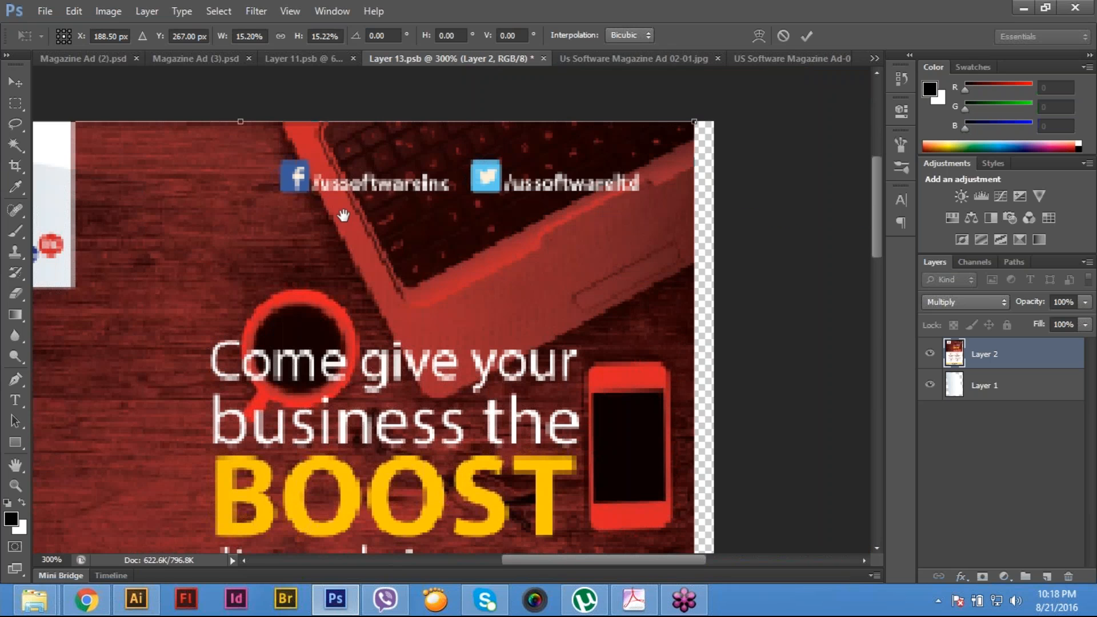
left_click_drag(568, 502, 426, 180)
left_click_drag(485, 86, 455, 375)
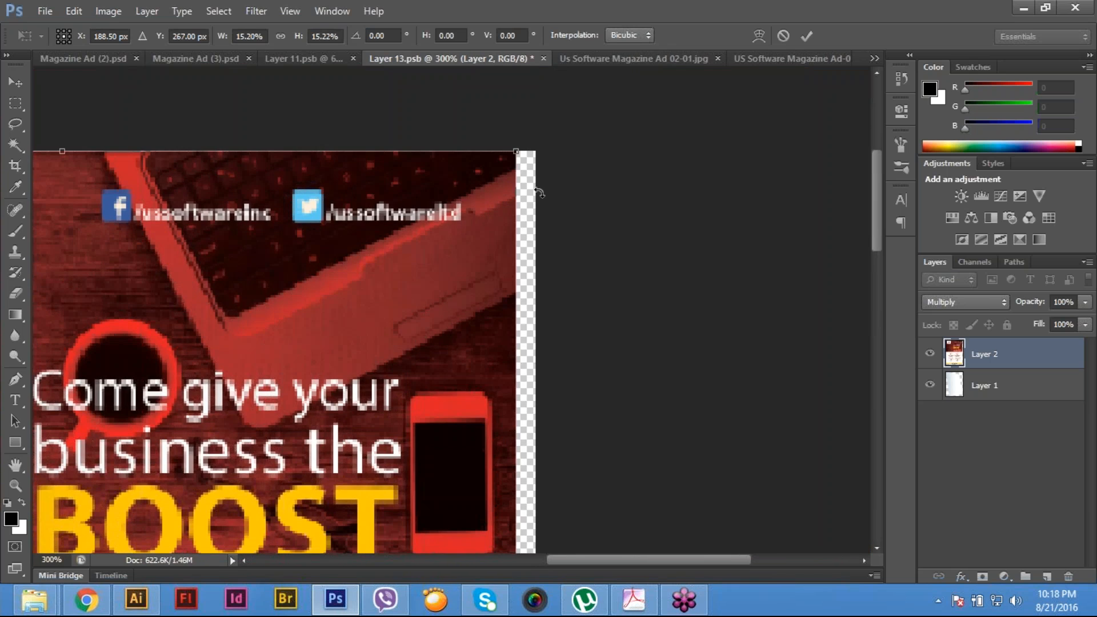
left_click(70, 15)
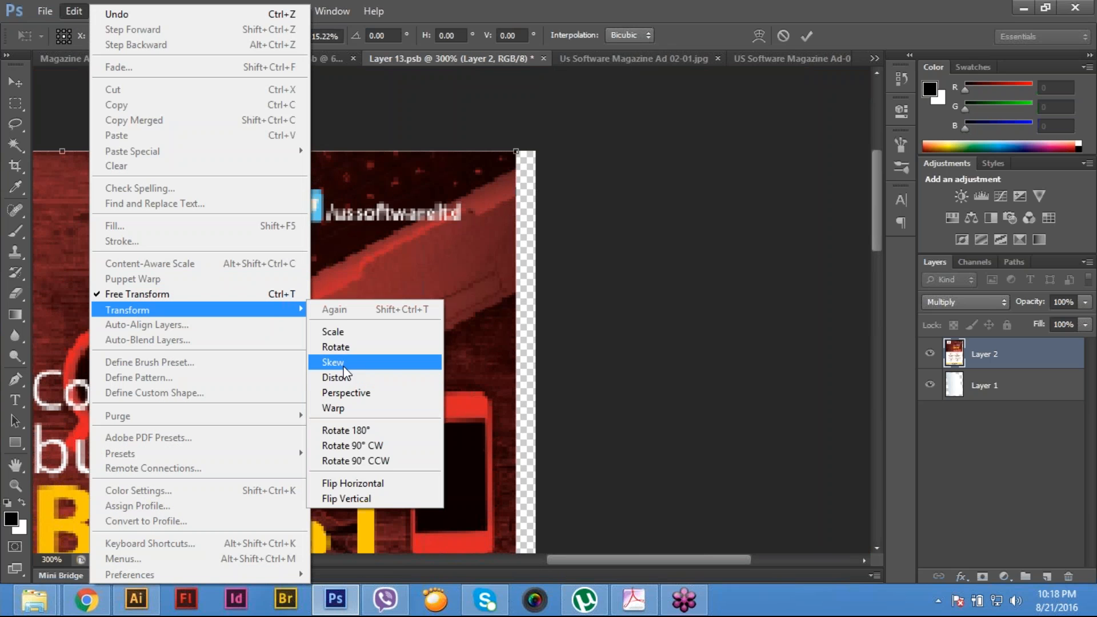
left_click(403, 360)
left_click_drag(516, 151, 335, 277)
left_click_drag(418, 254, 440, 85)
left_click_drag(436, 379, 358, 159)
left_click_drag(475, 413, 499, 333)
- Move the ad's bottom-left corner onto the gradient poster's bottom-left corner and commit the transform
key("space")
left_click_drag(105, 392, 714, 352)
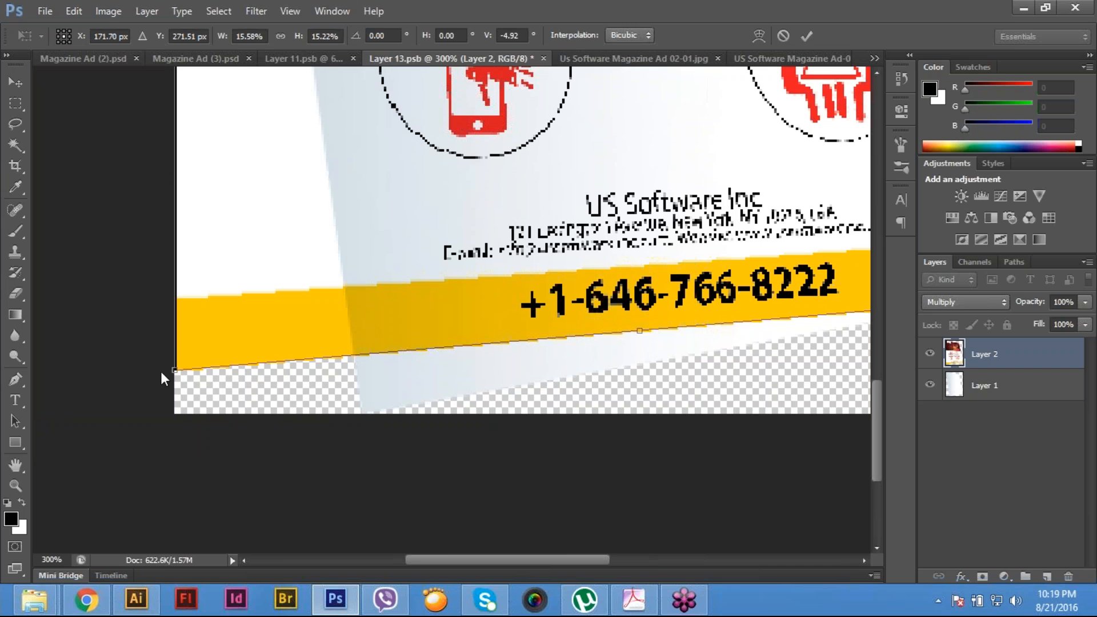
left_click_drag(189, 371, 368, 415)
left_click_drag(851, 289, 518, 355)
left_click_drag(431, 71, 457, 312)
scroll(458, 311, "up", 4)
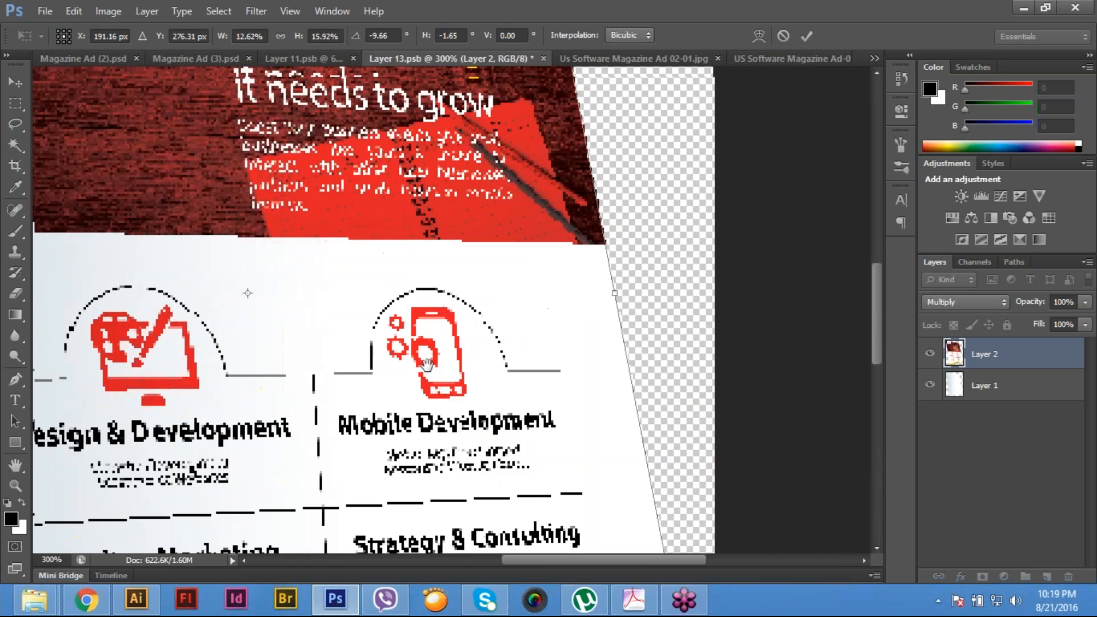
left_click_drag(380, 195, 441, 472)
left_click_drag(394, 193, 447, 425)
key("Return")
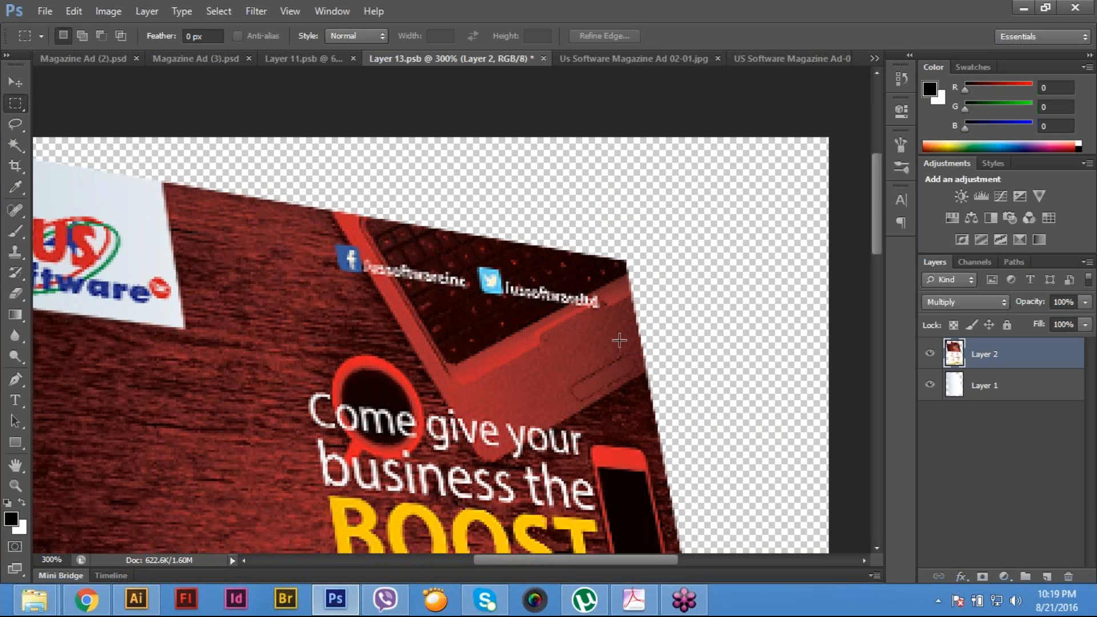
- Save the Layer 13.psb smart object contents and close the document
key("ctrl+0")
left_click(41, 10)
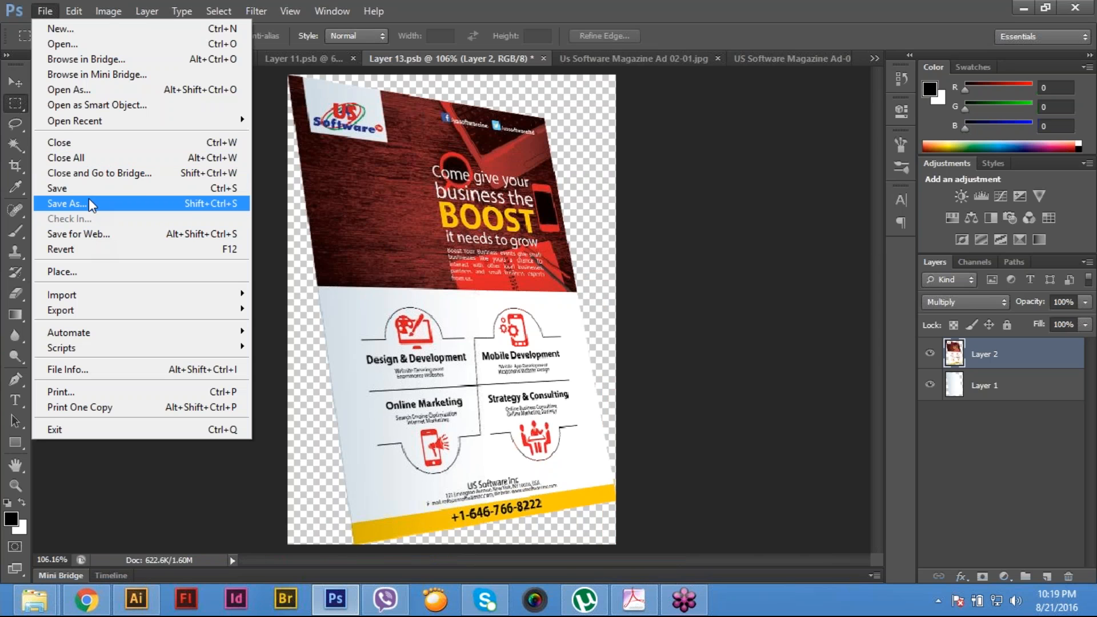
left_click(88, 189)
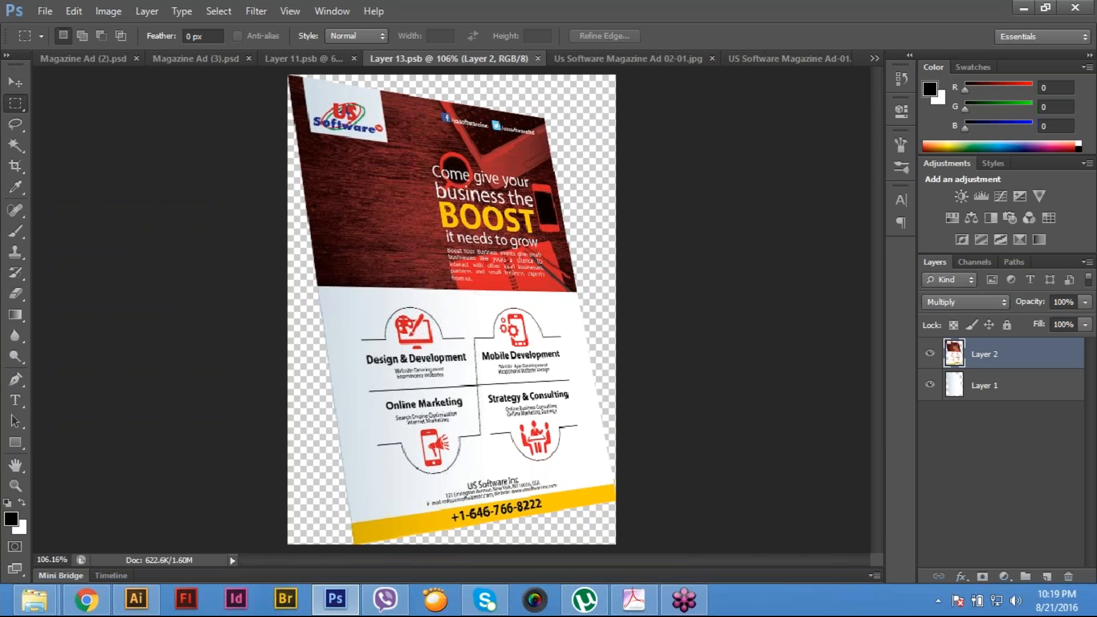
left_click(45, 11)
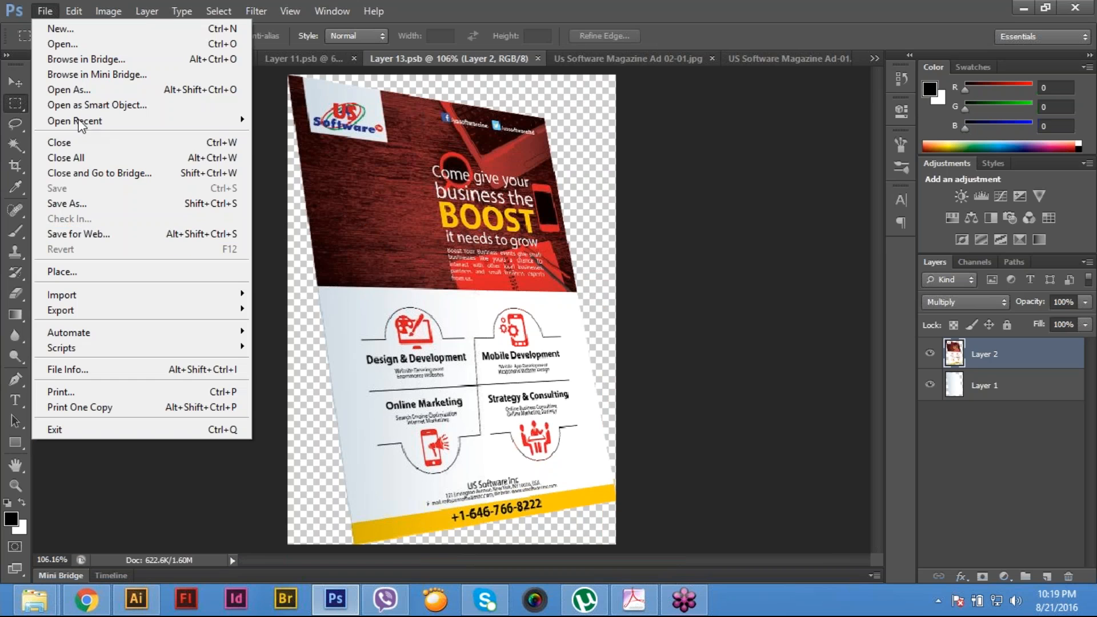
left_click(81, 141)
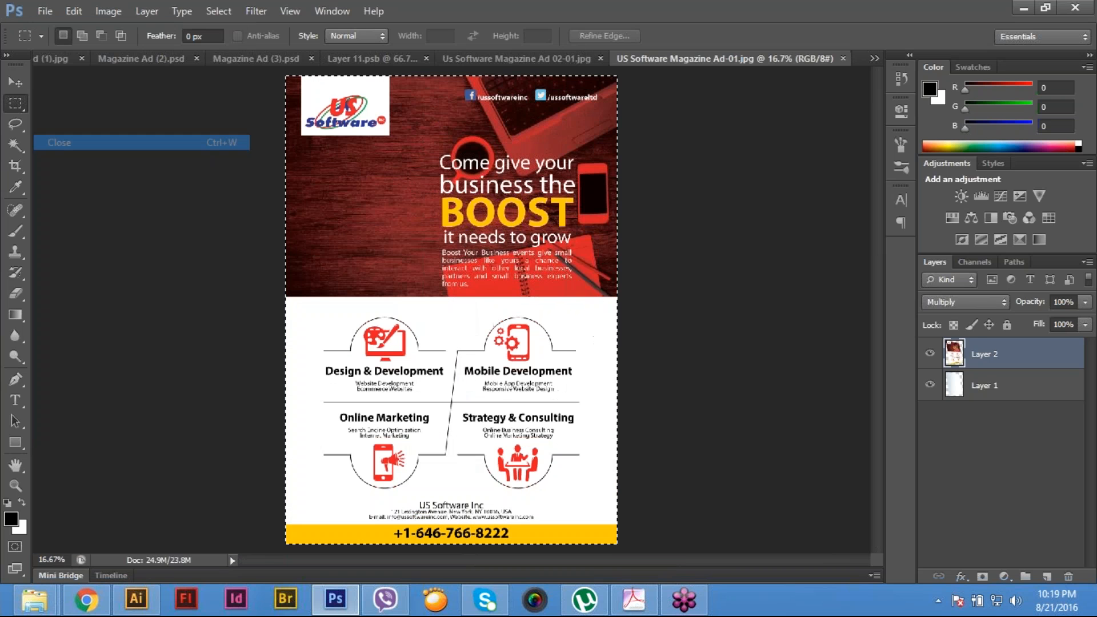
- Close the US Software Magazine Ad-01 image
left_click(544, 57)
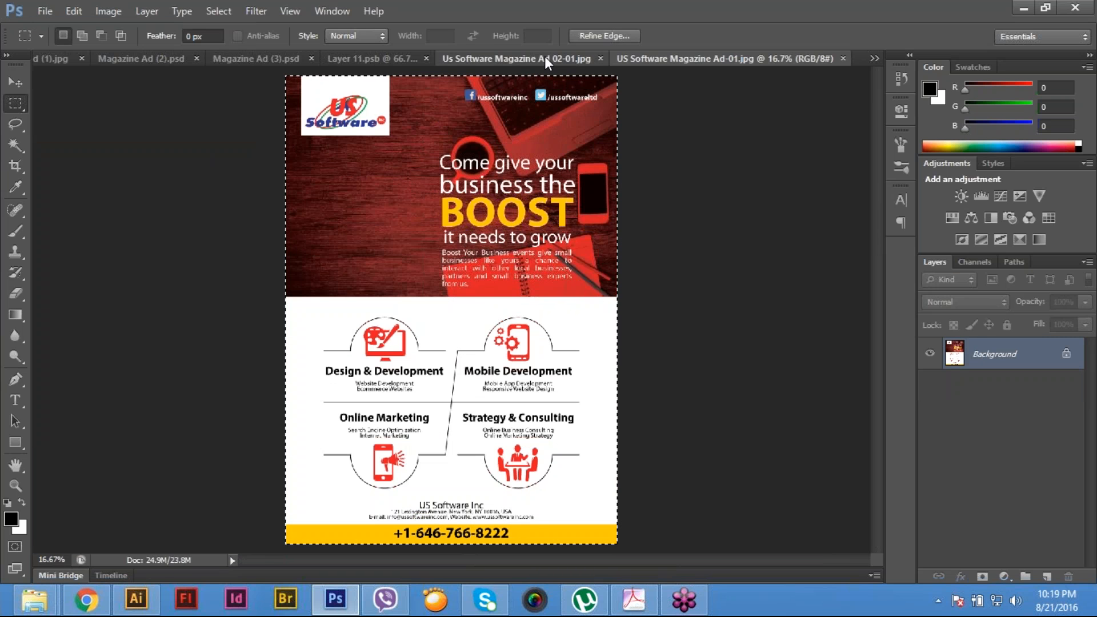
left_click(768, 56)
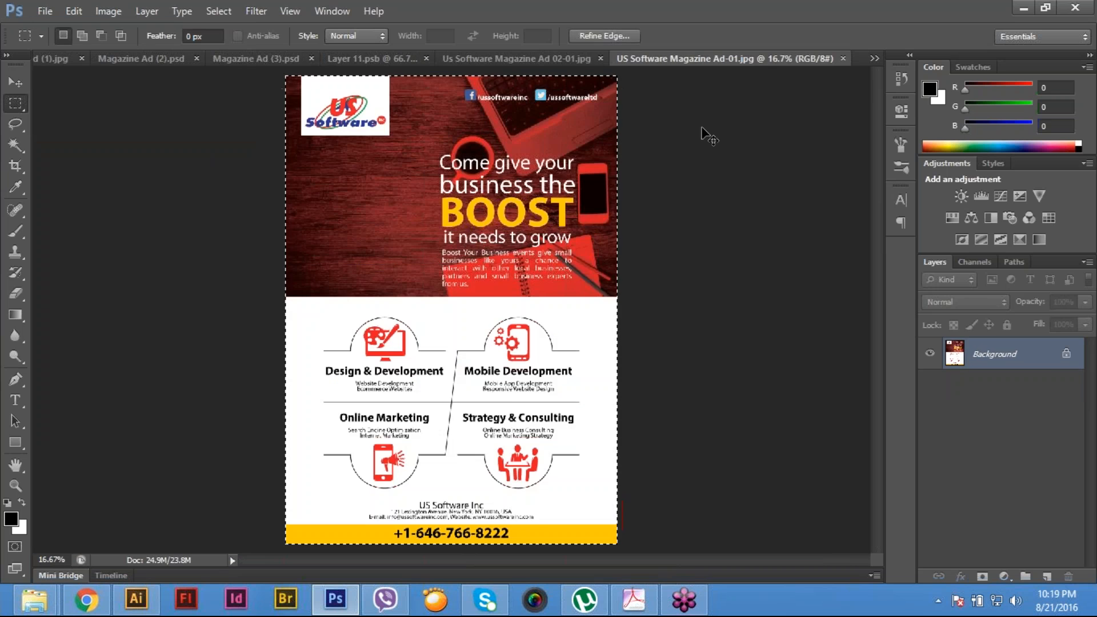
key("ctrl+w")
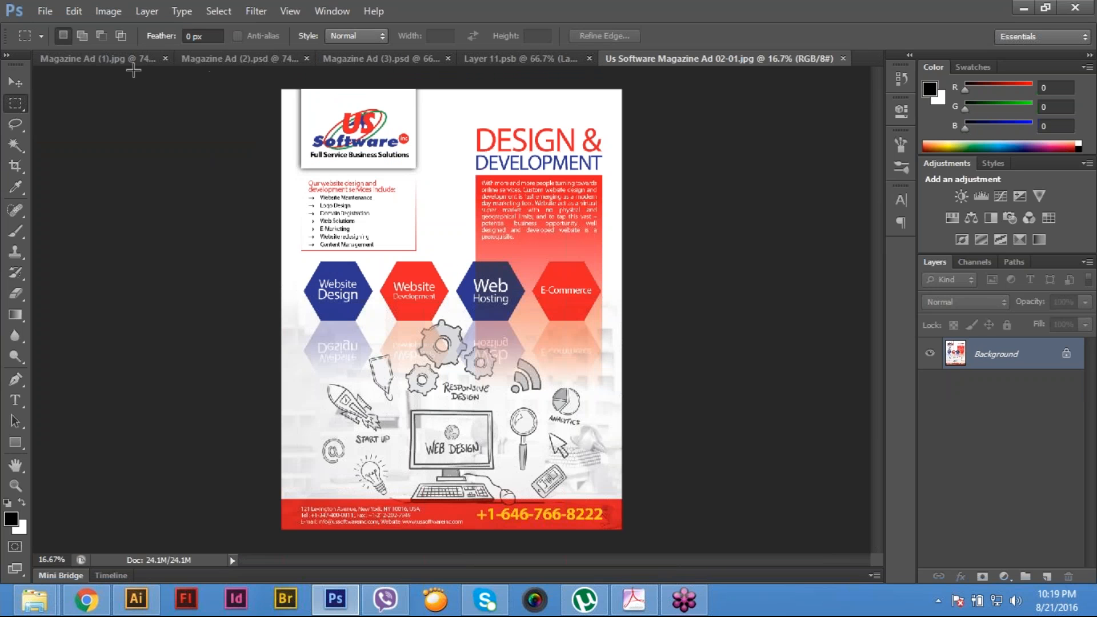
- Examine how the ad sits on the left poster in the Magazine Ad (1) mock-up, checking its edges and corners up close
left_click(103, 56)
left_click(357, 251, "ctrl")
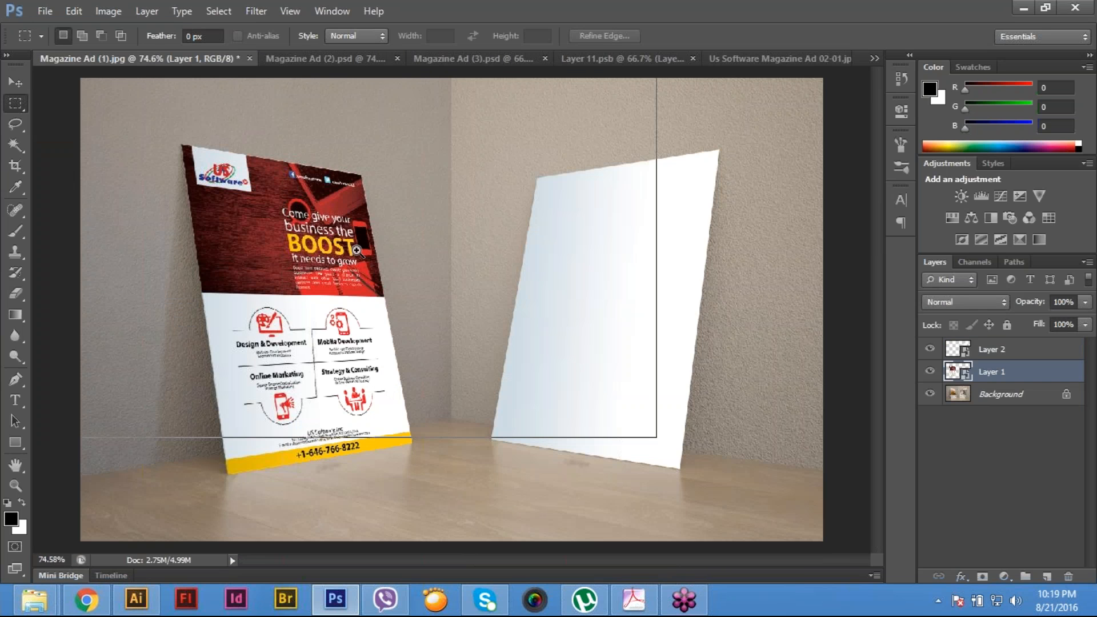
left_click(267, 214, "ctrl")
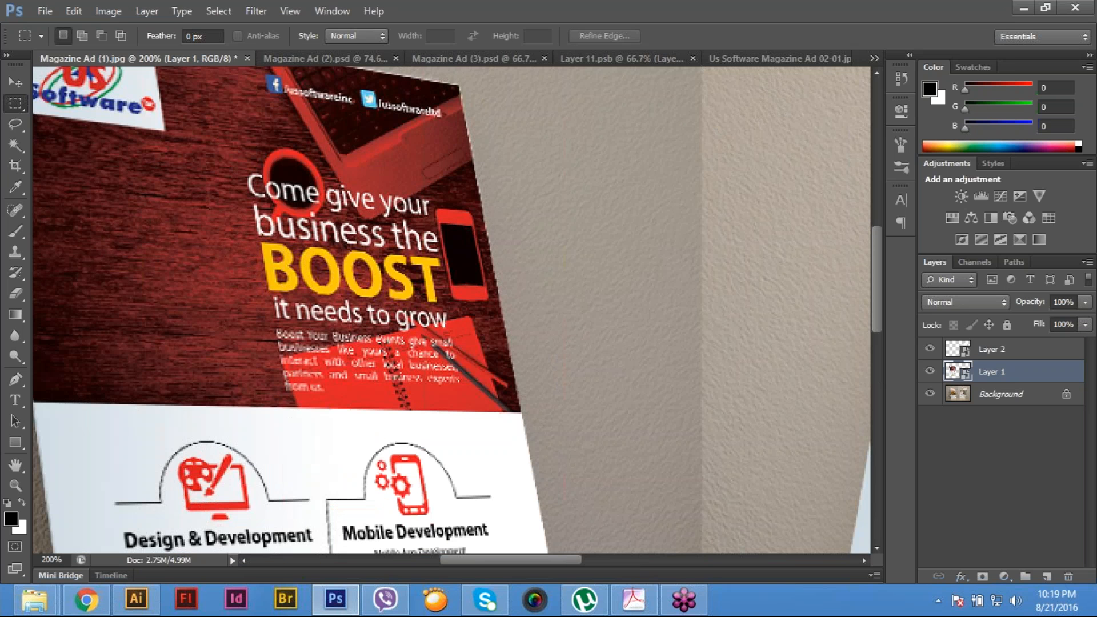
left_click_drag(229, 177, 331, 338)
left_click_drag(394, 228, 382, 311)
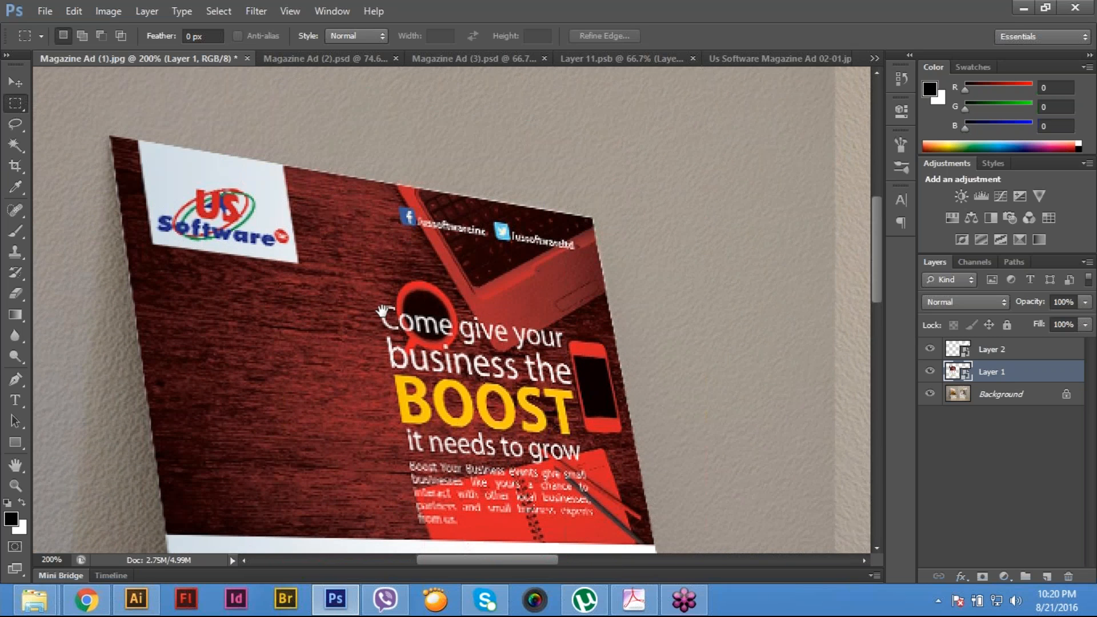
left_click_drag(324, 401, 242, 365)
left_click_drag(365, 400, 336, 114)
key("ctrl+minus")
key("ctrl+minus")
key("ctrl+minus")
key("ctrl+plus")
key("ctrl+plus")
left_click_drag(332, 294, 313, 259)
left_click_drag(396, 366, 474, 394)
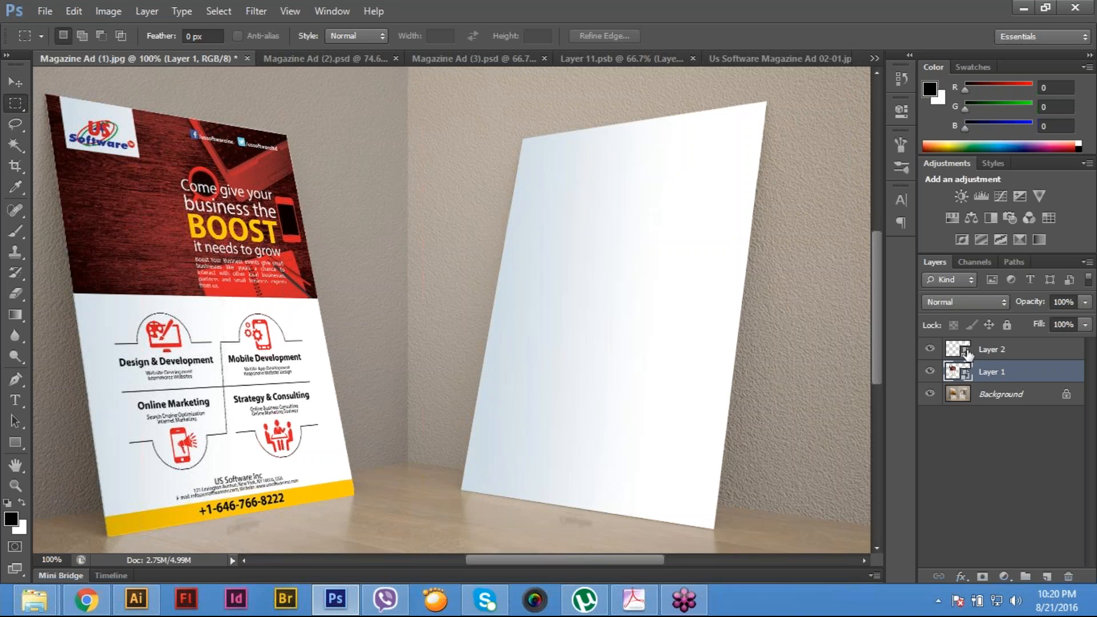
- Open the contents of the right poster's Layer 2 smart object for editing
left_click(966, 353)
double_click(966, 353)
left_click(558, 254)
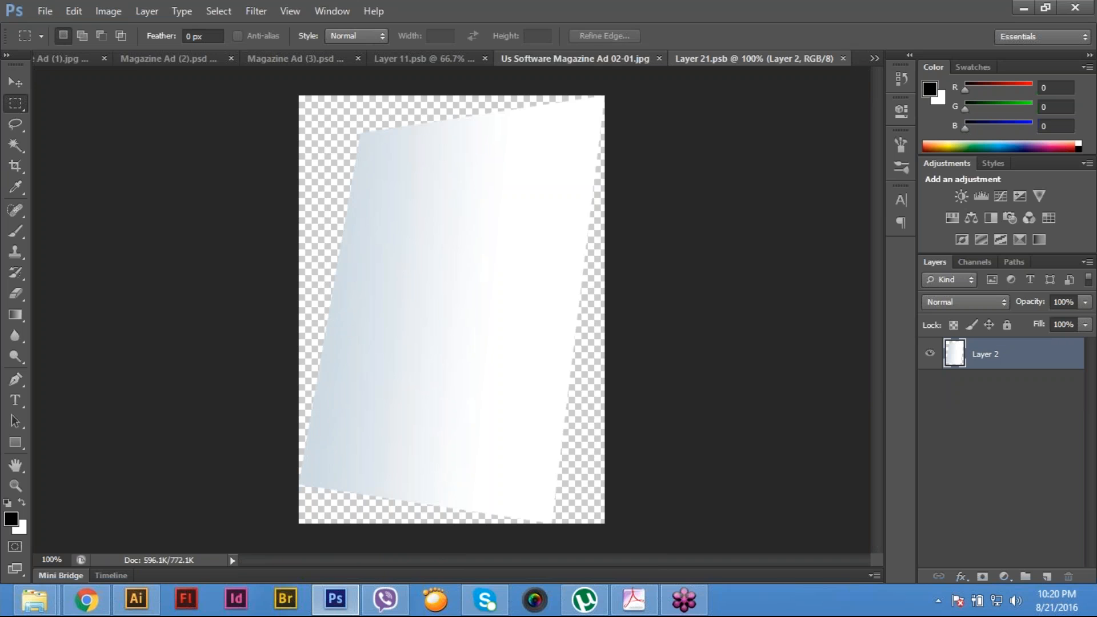
- Copy the entire US Software Magazine Ad 02-01 image and paste it onto a new layer in Layer 21.psb
left_click(575, 59)
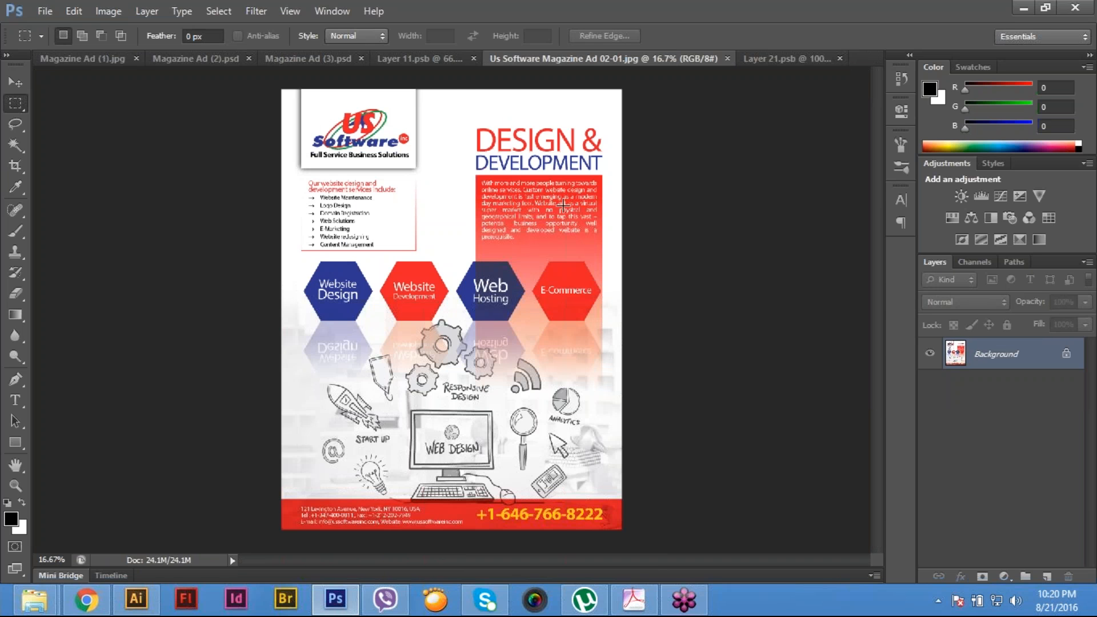
key("ctrl+a")
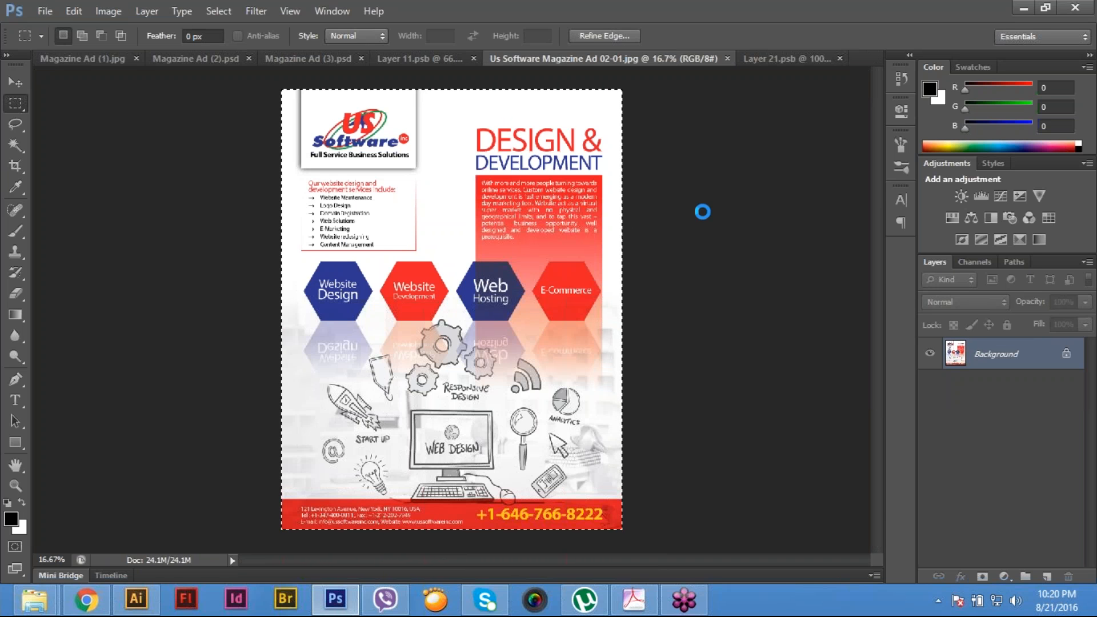
left_click(786, 58)
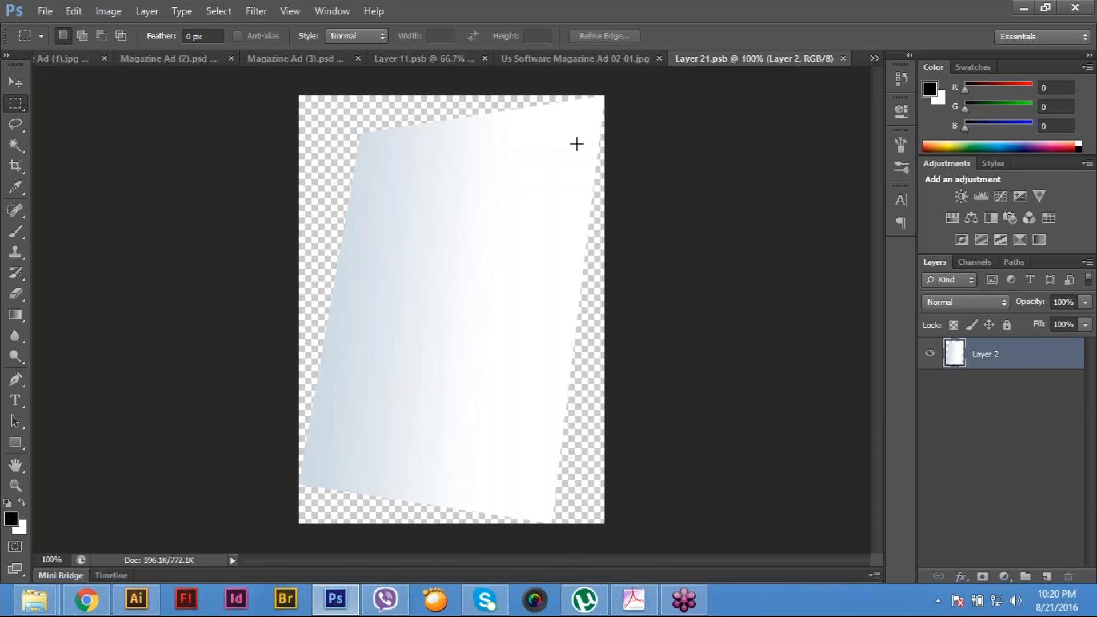
key("ctrl+shift+alt+n")
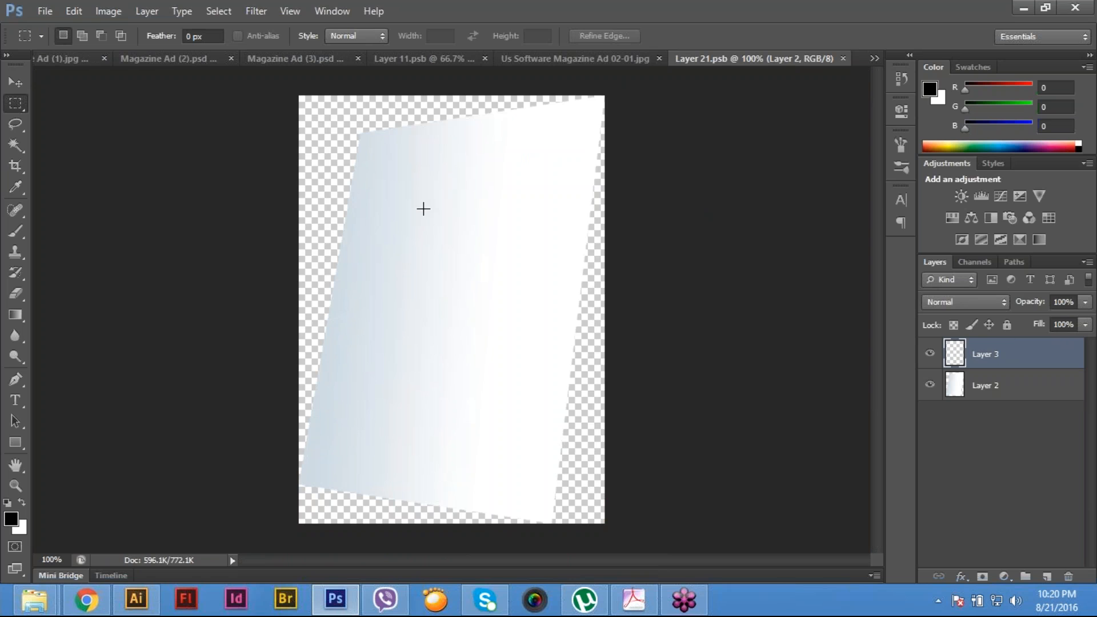
key("ctrl+v")
- Scale the pasted ad down to about 20% and set its layer's blend mode to Multiply
key("ctrl+t")
left_click_drag(298, 96, 679, 389)
left_click_drag(492, 245, 446, 173)
left_click_drag(367, 124, 574, 301)
left_click_drag(621, 403, 358, 156)
left_click(965, 301)
left_click(939, 59)
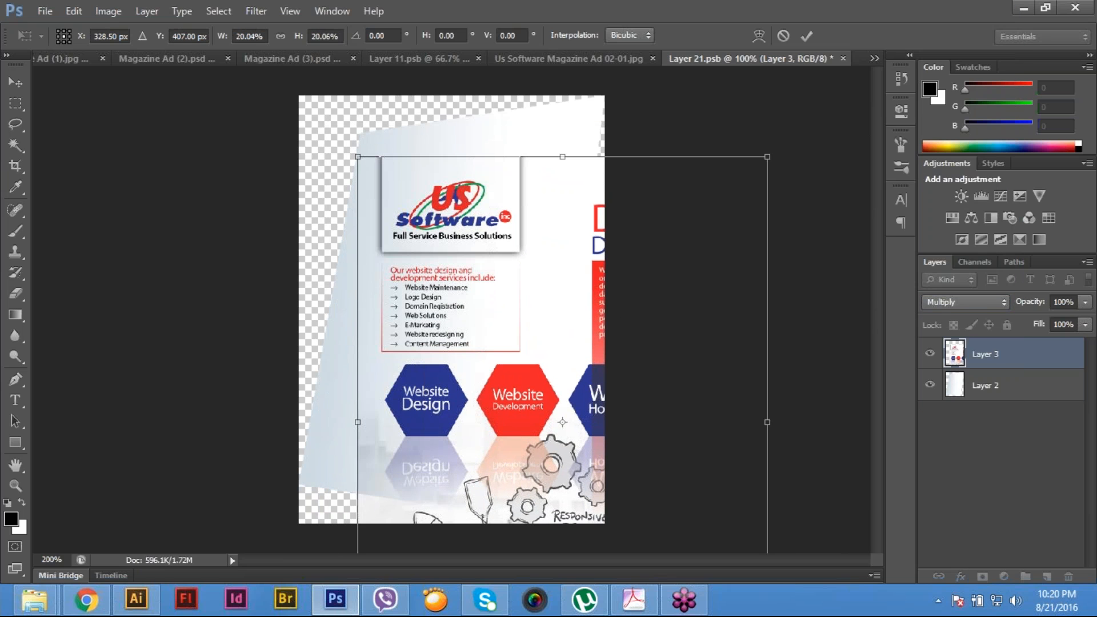
- Move the scaled ad so its top-left corner meets the top-left corner of the poster shape
scroll(357, 129, "up", 1)
left_click_drag(351, 157, 367, 251)
left_click_drag(423, 277, 429, 236)
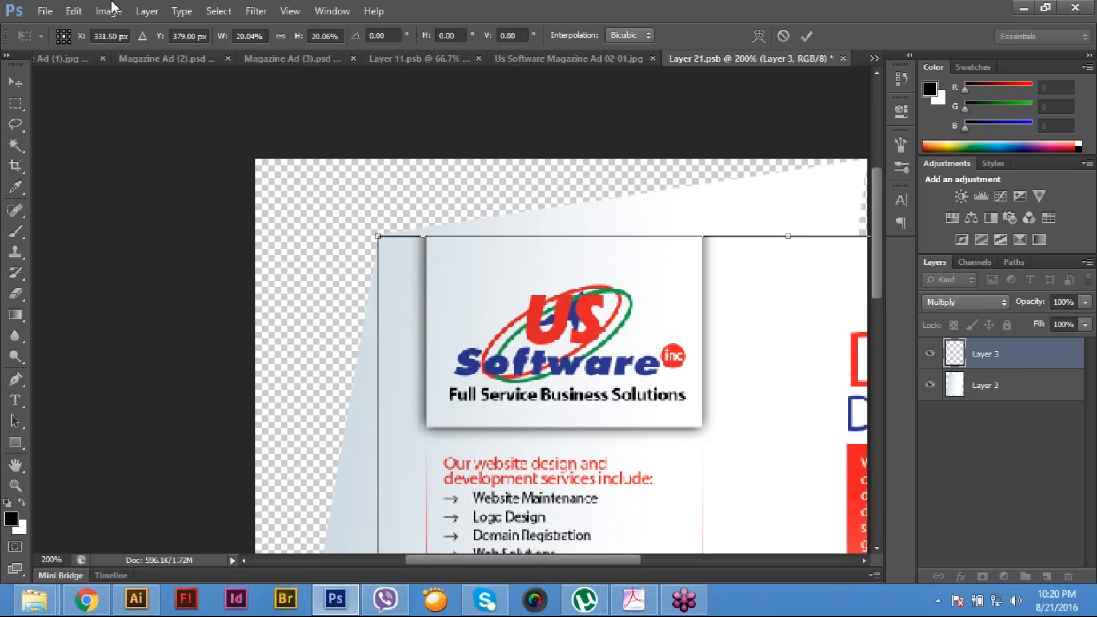
- Skew the ad so its top-right corner meets the top-right corner of the poster shape
left_click(79, 9)
mouse_move(163, 311)
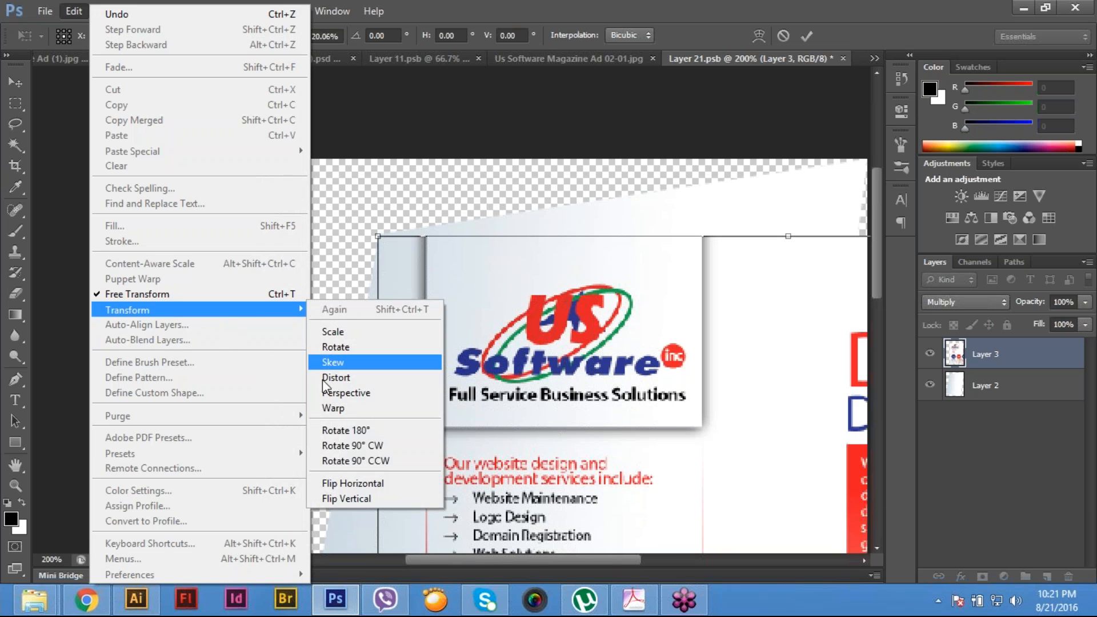
left_click(328, 364)
scroll(355, 324, "right", 5)
left_click_drag(735, 282, 401, 198)
left_click(360, 218, "ctrl")
left_click(391, 219, "ctrl")
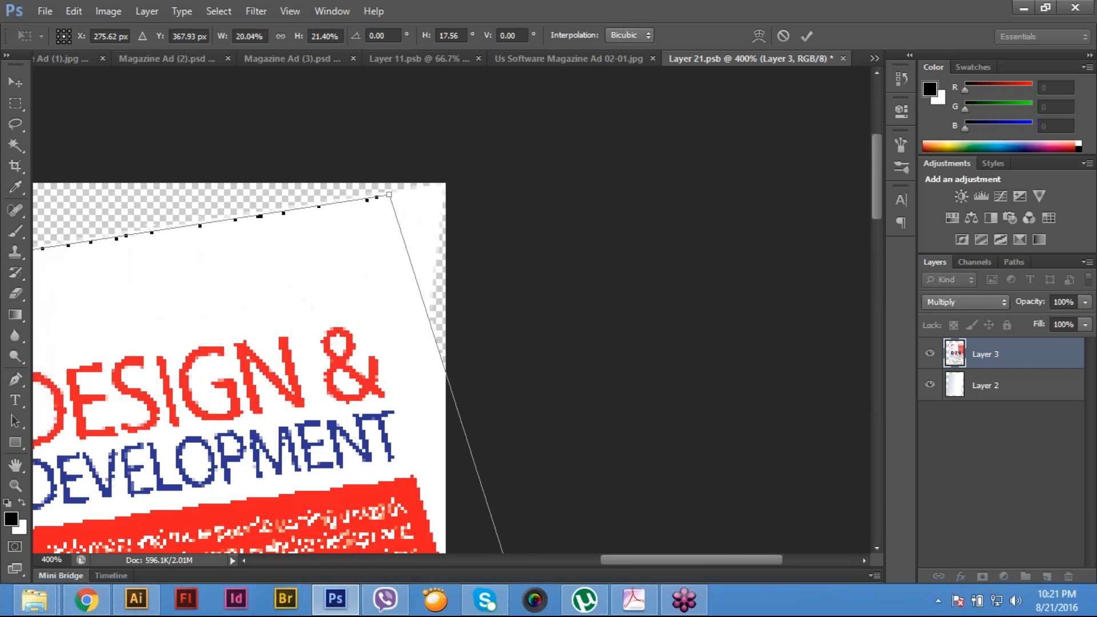
left_click_drag(389, 197, 448, 184)
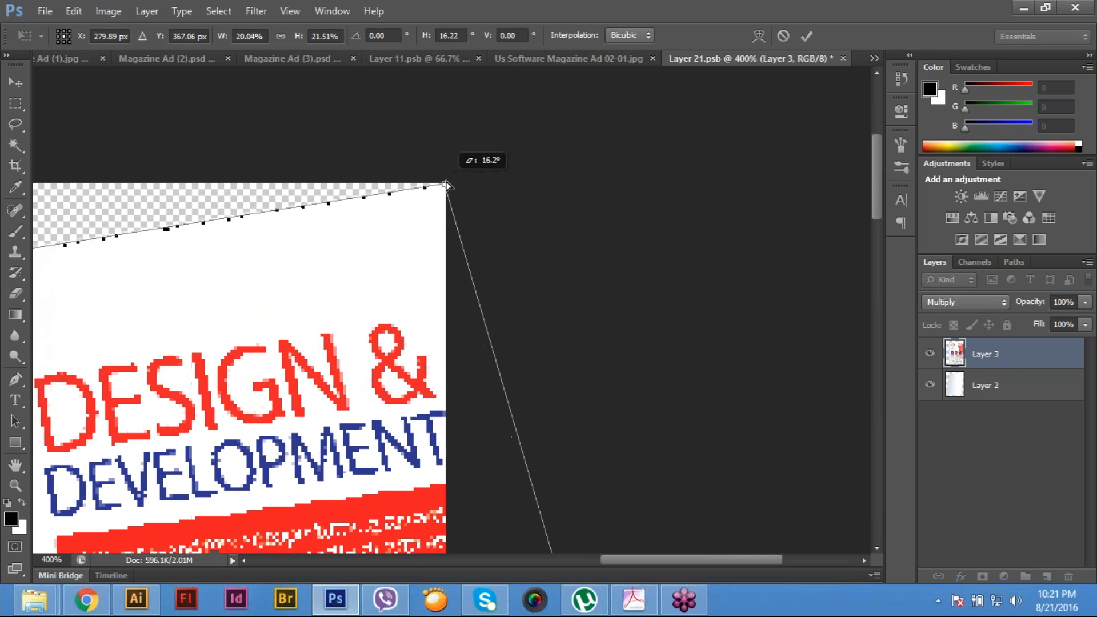
- Pull the ad's two bottom corners in roughly toward the lower edge of the poster shape
key("ctrl+minus")
key("ctrl+minus")
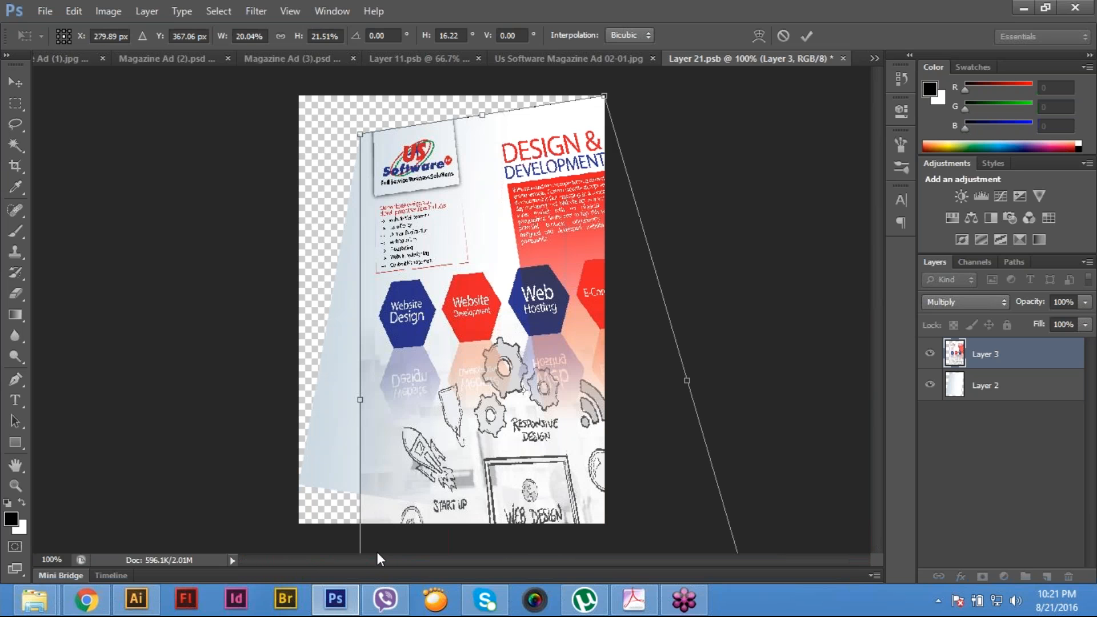
key("ctrl+minus")
left_click_drag(389, 558, 393, 437)
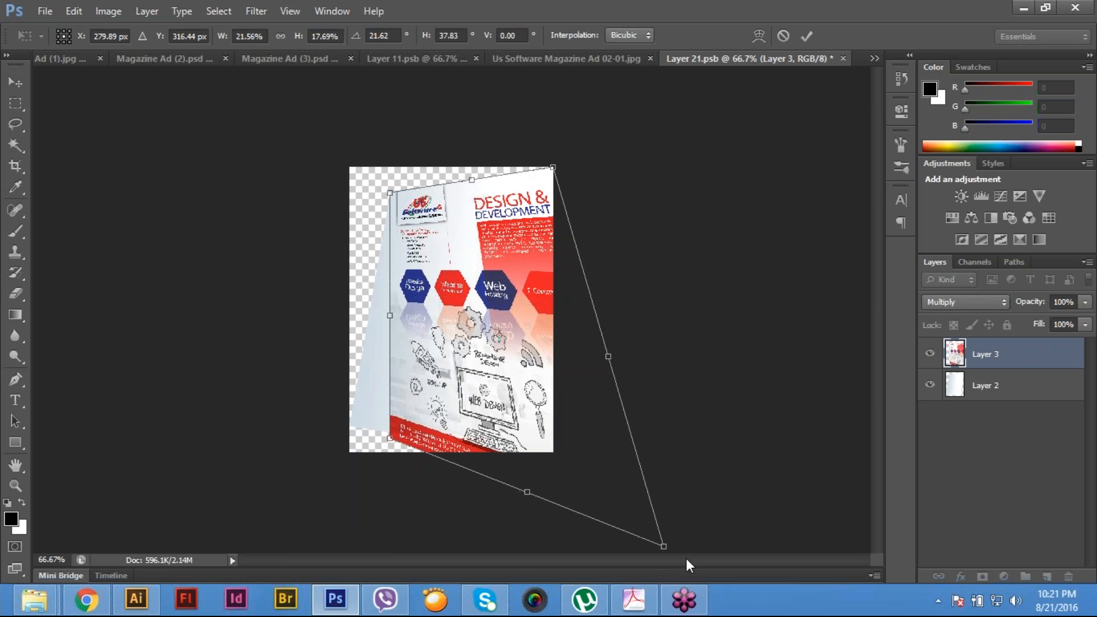
left_click_drag(663, 546, 662, 540)
left_click_drag(607, 504, 532, 494)
- Fit the ad's bottom-left corner precisely onto the bottom-left corner of the poster shape
left_click(429, 415, "ctrl")
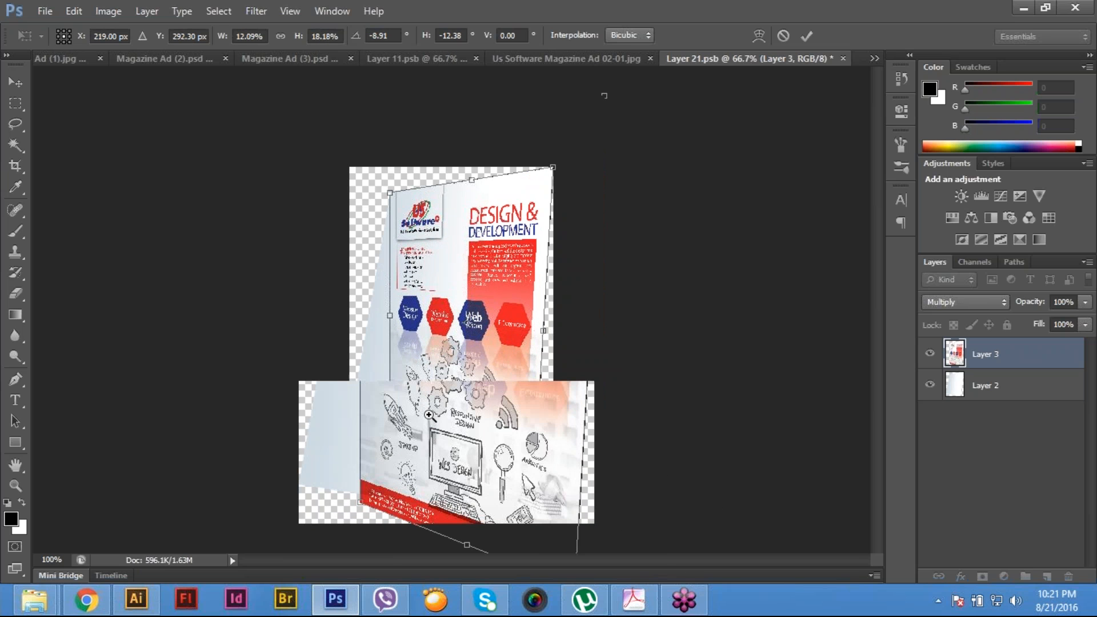
left_click(429, 414, "ctrl")
left_click_drag(428, 415, 536, 186)
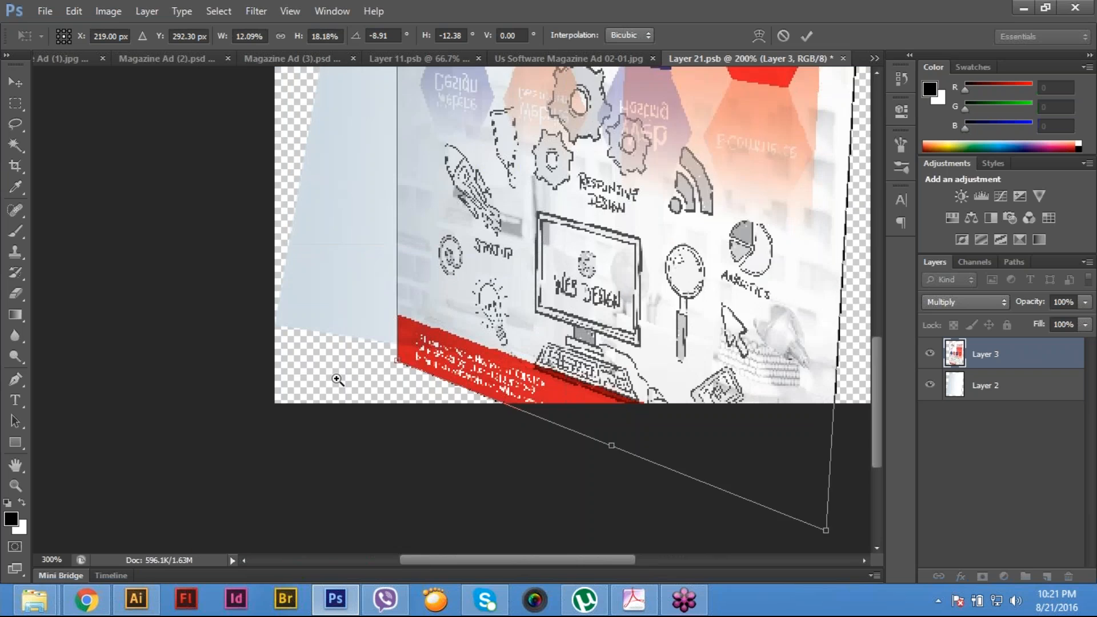
left_click(336, 380, "ctrl")
left_click_drag(294, 336, 247, 310)
- Fit the ad's bottom-right corner onto the poster shape's bottom-right corner and apply the transform
left_click_drag(714, 388, 319, 319)
left_click_drag(656, 535, 585, 368)
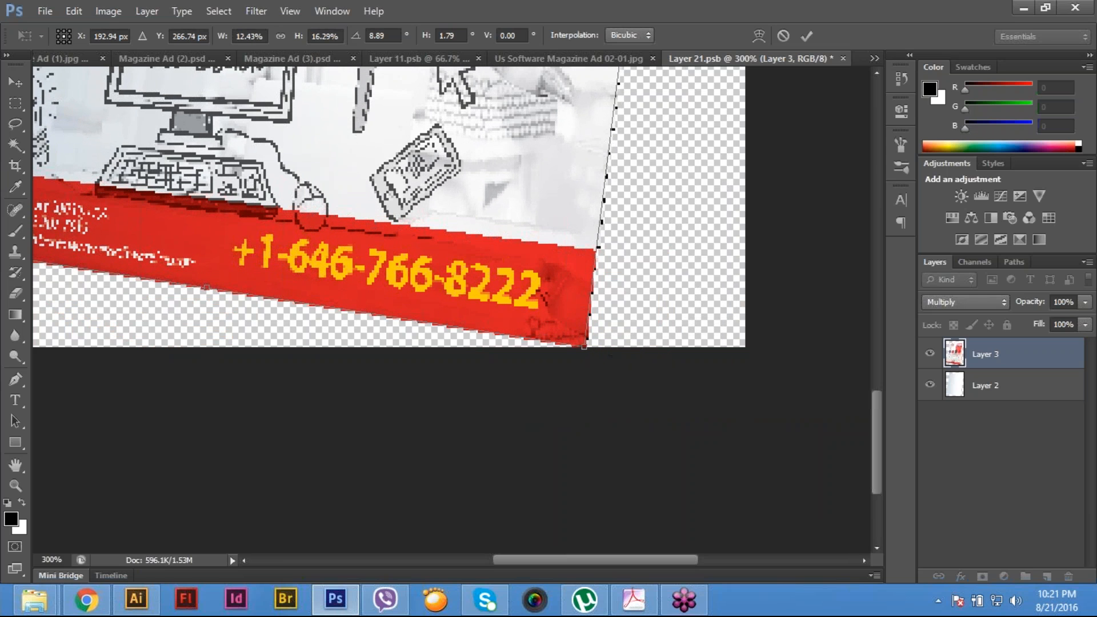
key("ctrl+minus")
key("ctrl+minus")
key("ctrl+minus")
key("Return")
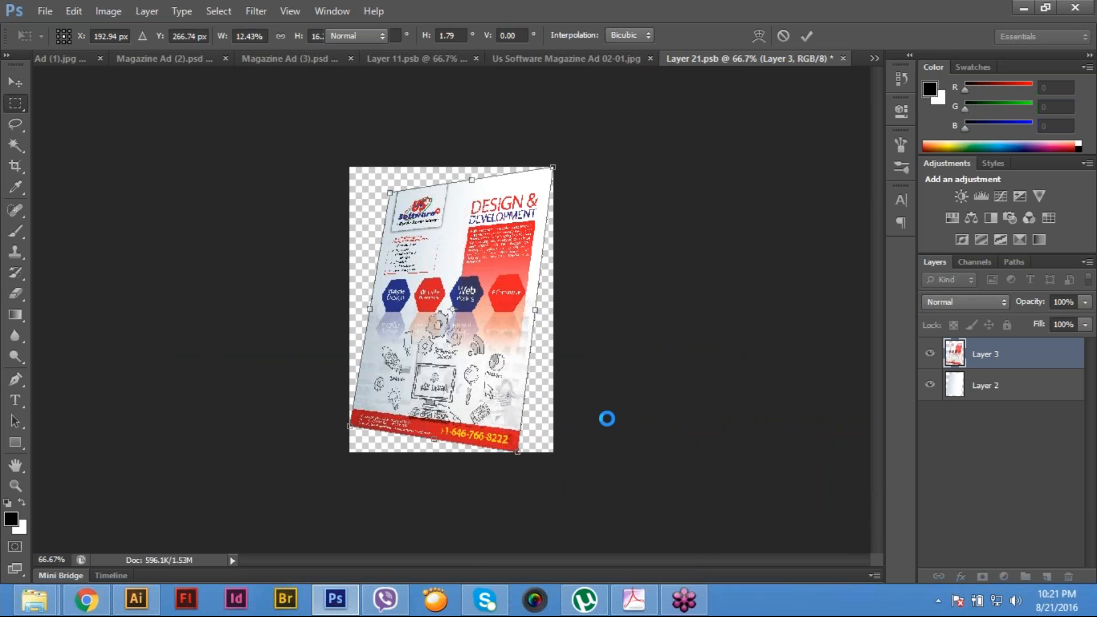
- Hide the plain poster Layer 2 beneath the ad in Layer 21.psb and save the smart object contents
left_click(54, 16)
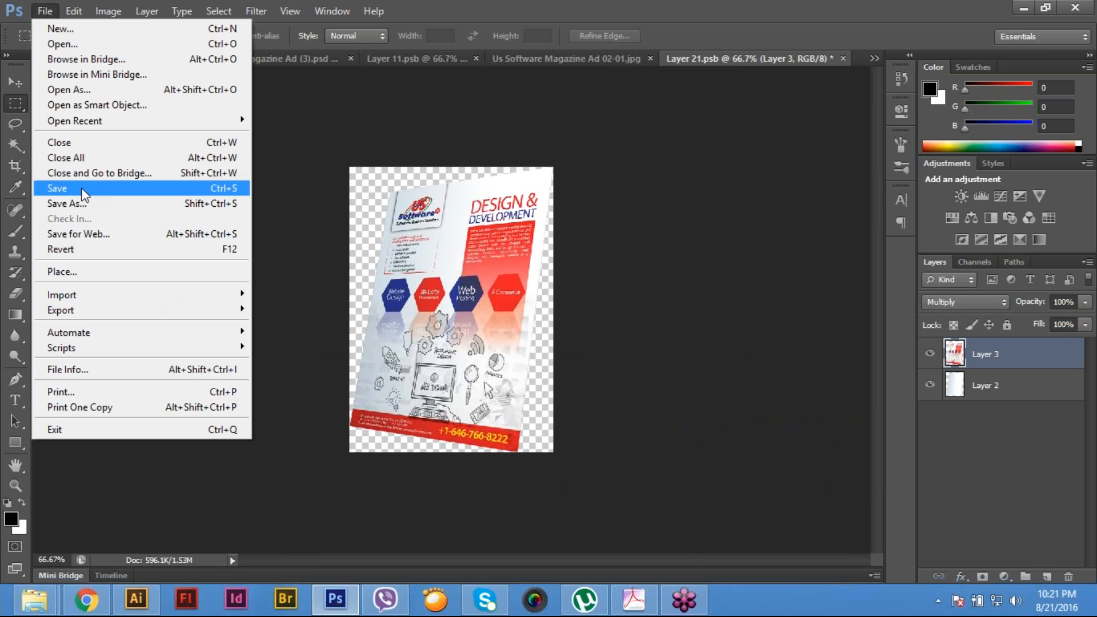
left_click(79, 188)
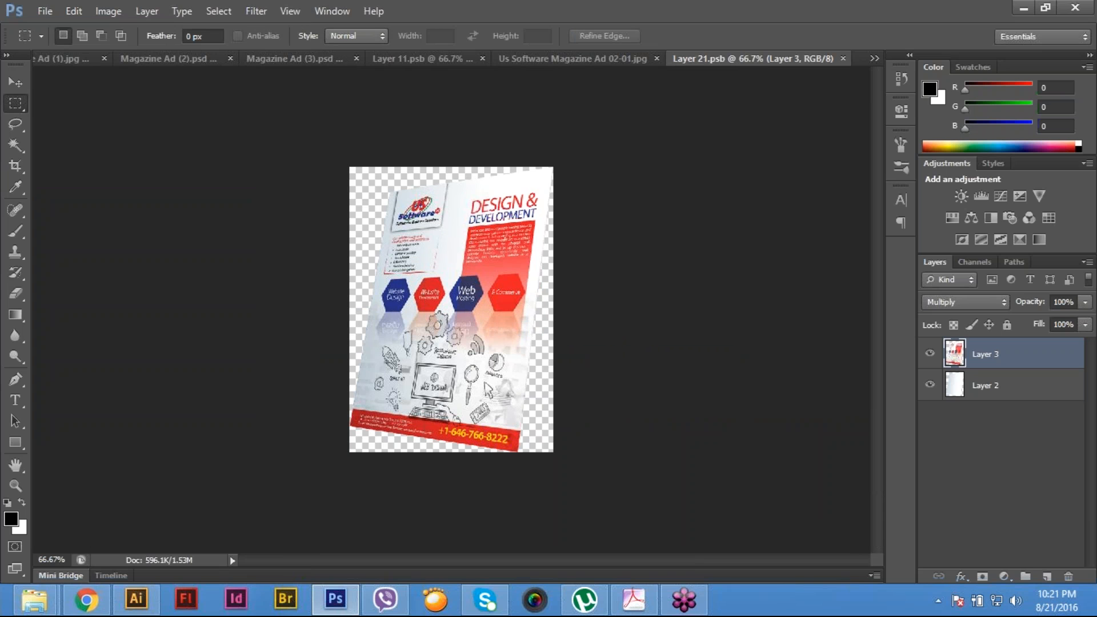
left_click(929, 384)
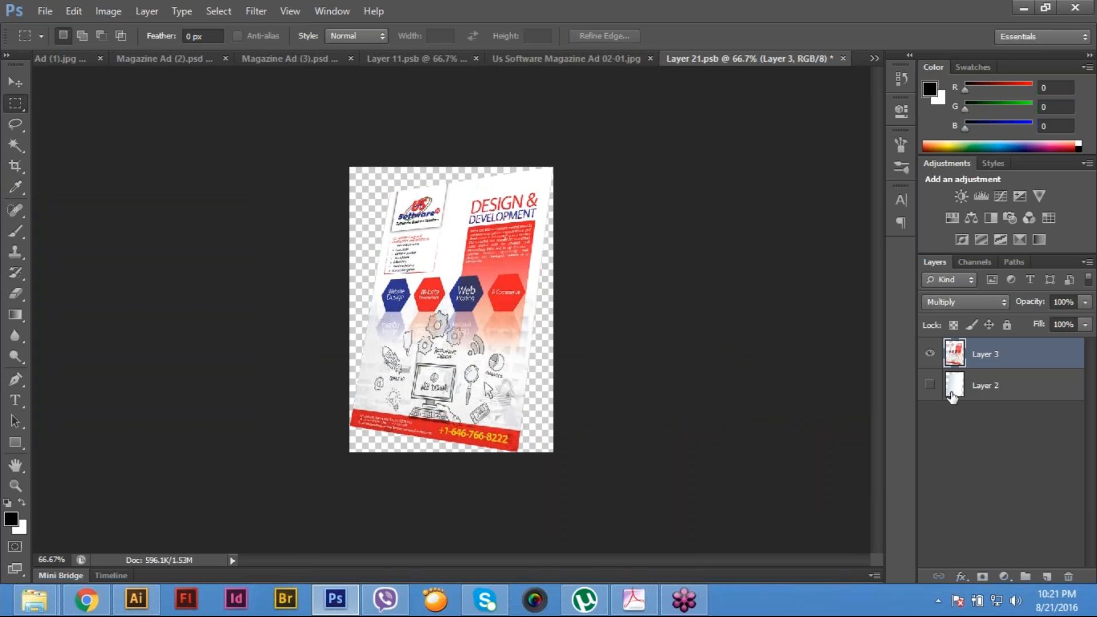
left_click(45, 11)
left_click(86, 189)
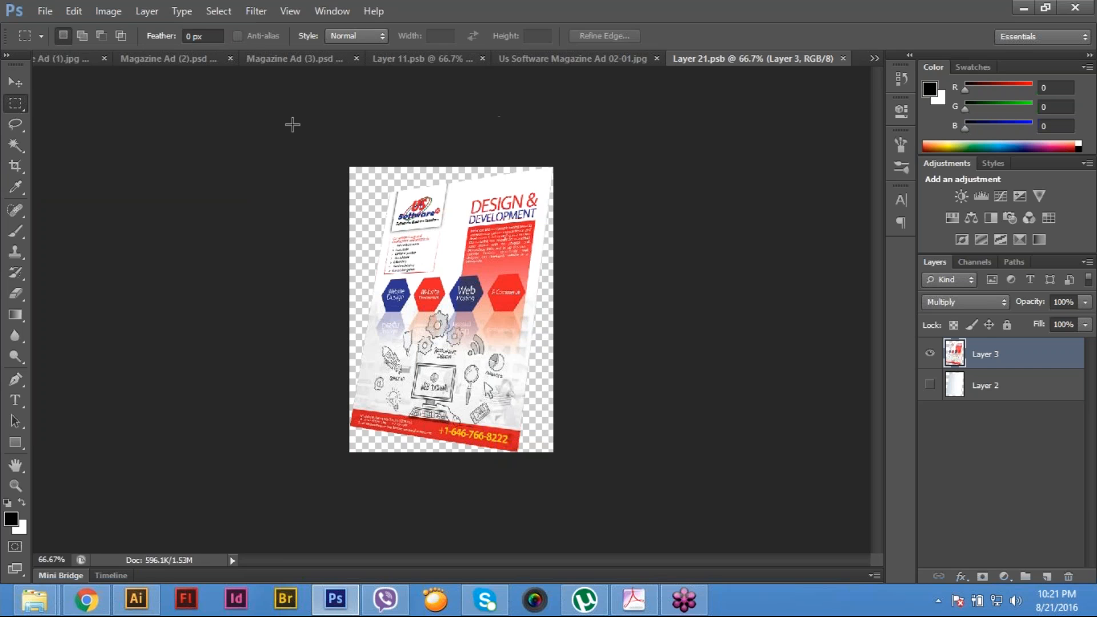
- Close every open document except the Magazine Ad (1).jpg mock-up, leaving that one unsaved
left_click(47, 10)
left_click(77, 145)
left_click(45, 11)
left_click(60, 158)
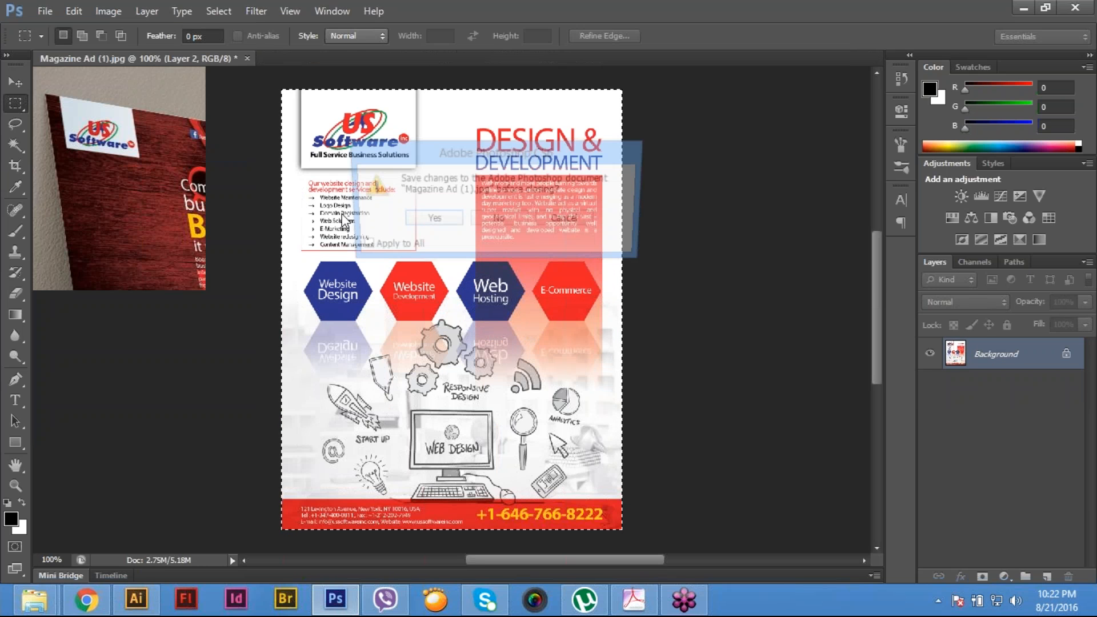
left_click(567, 220)
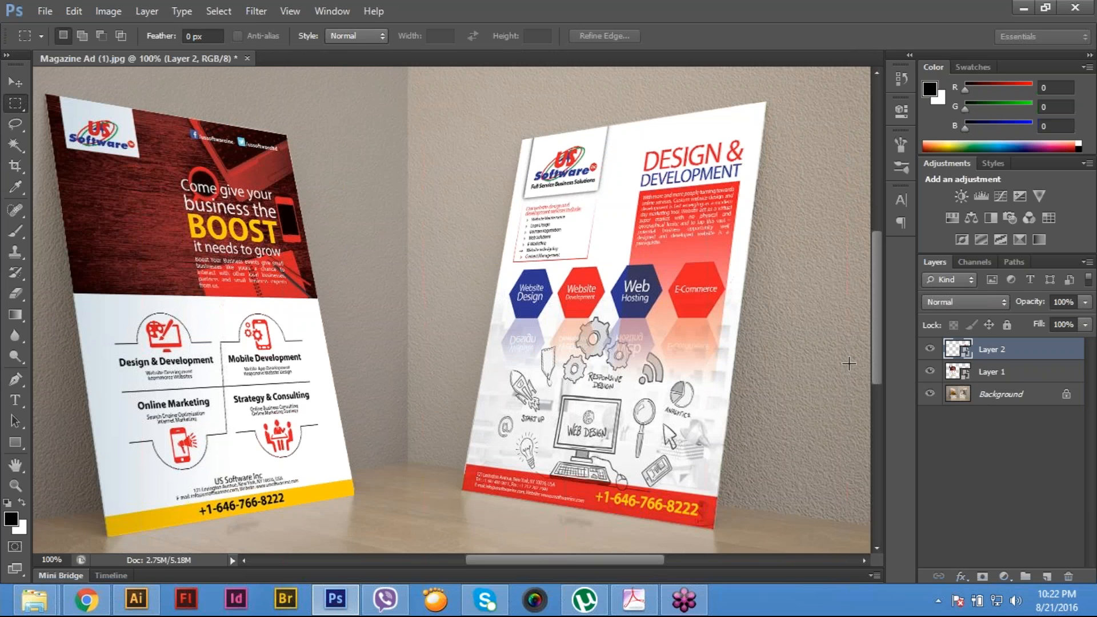
- Open the left poster's smart object contents, hide the plain poster Layer 1 beneath the ad, and save them
left_click(964, 371)
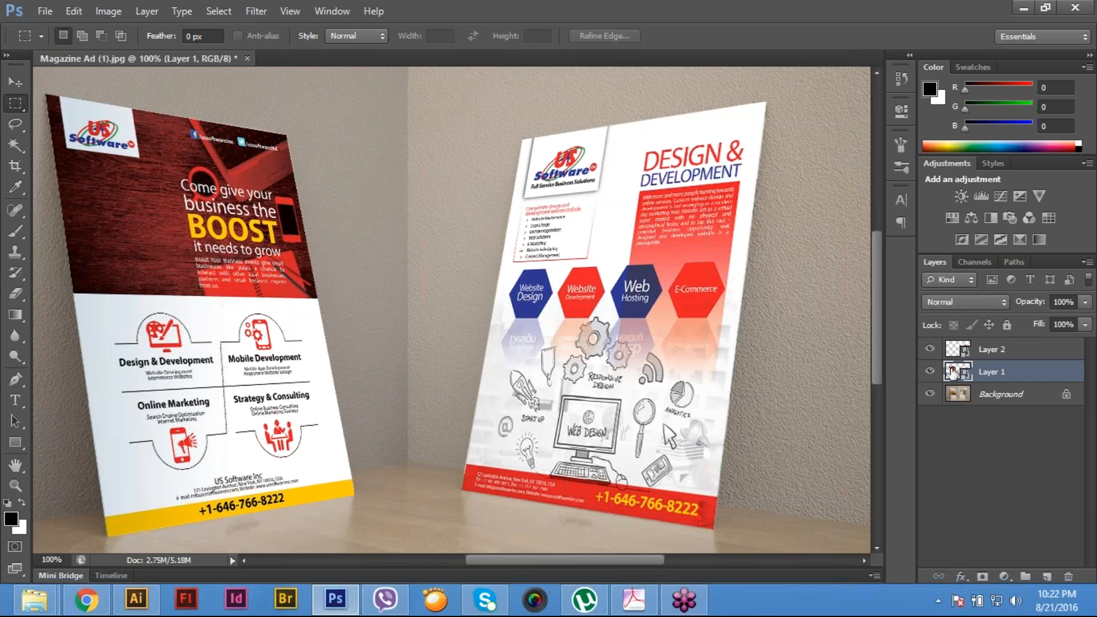
double_click(951, 372)
key("Return")
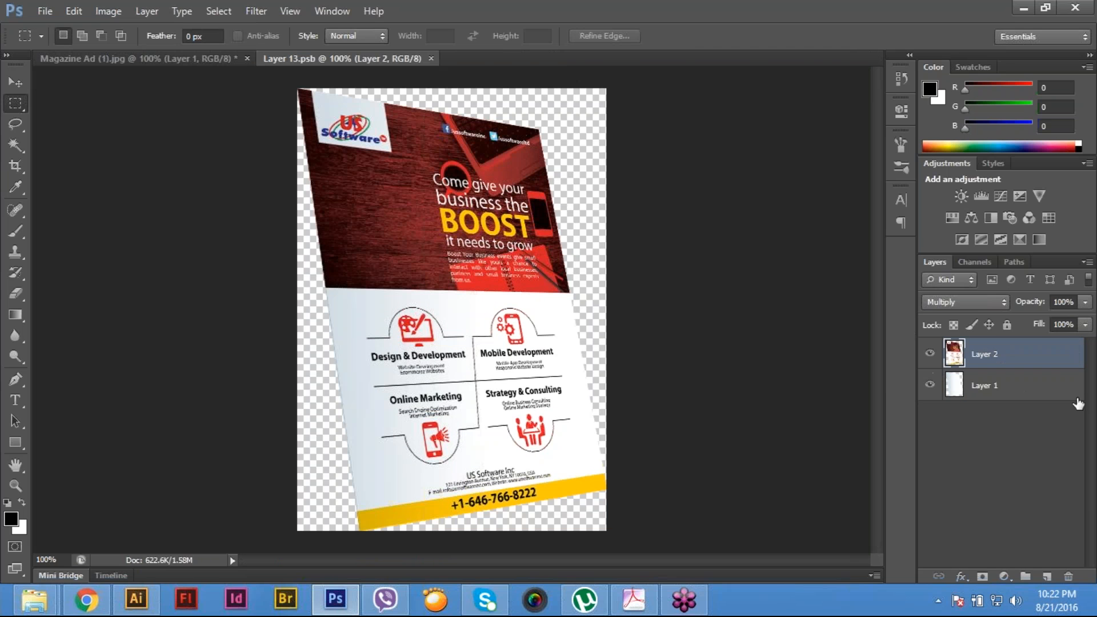
left_click(930, 385)
left_click(45, 11)
left_click(69, 187)
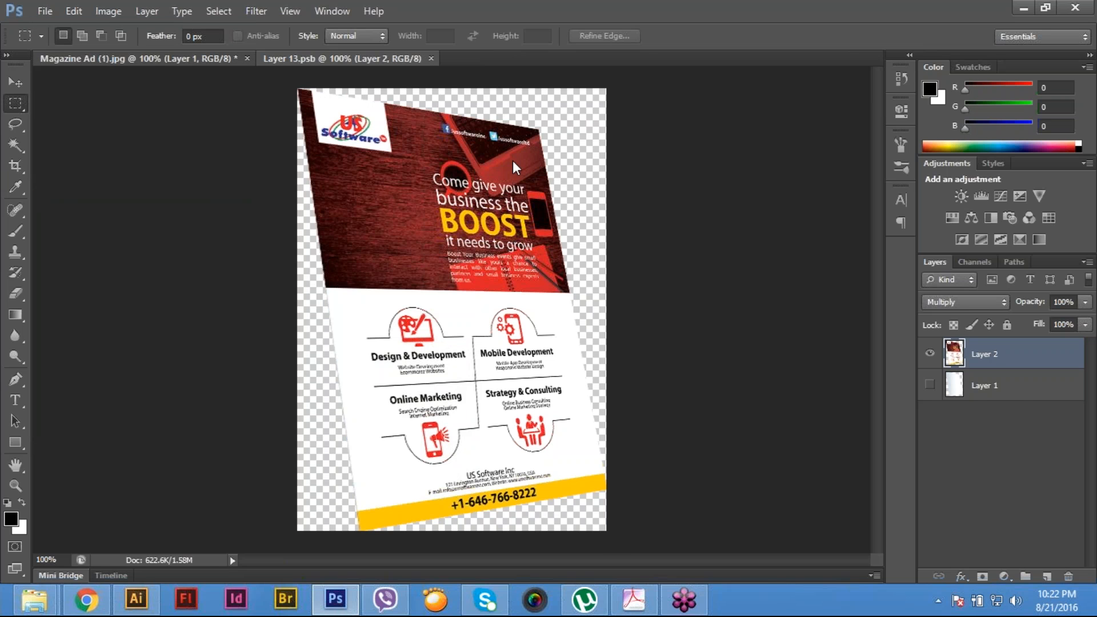
- Save the Magazine Ad (1) mock-up as a layered Photoshop PSD in the Mock Up File folder with Maximize Compatibility
key("ctrl+Tab")
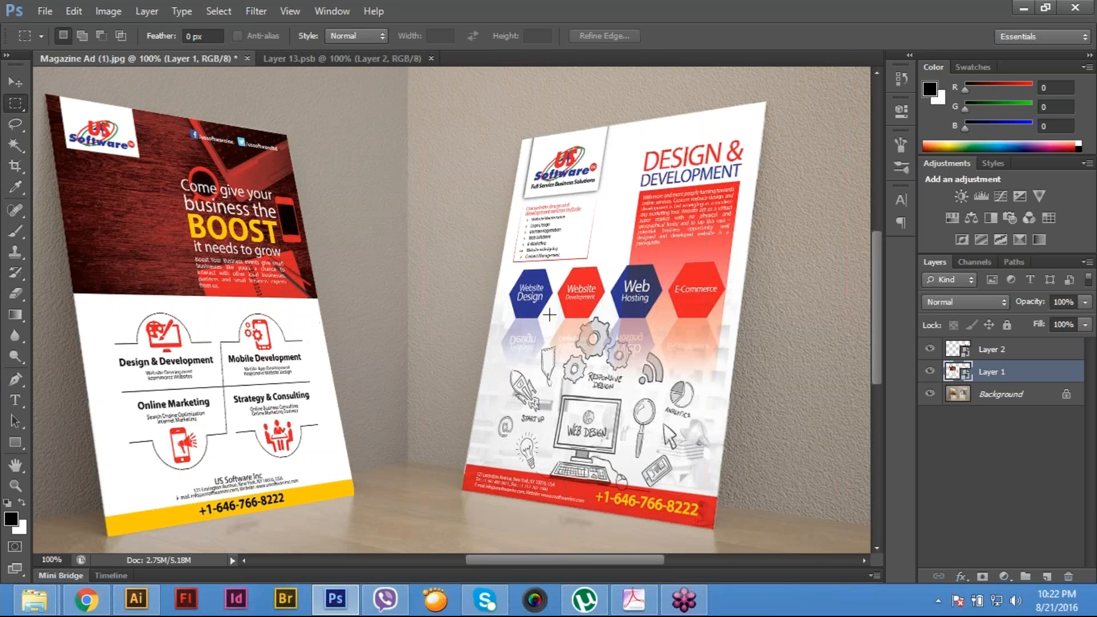
key("ctrl+0")
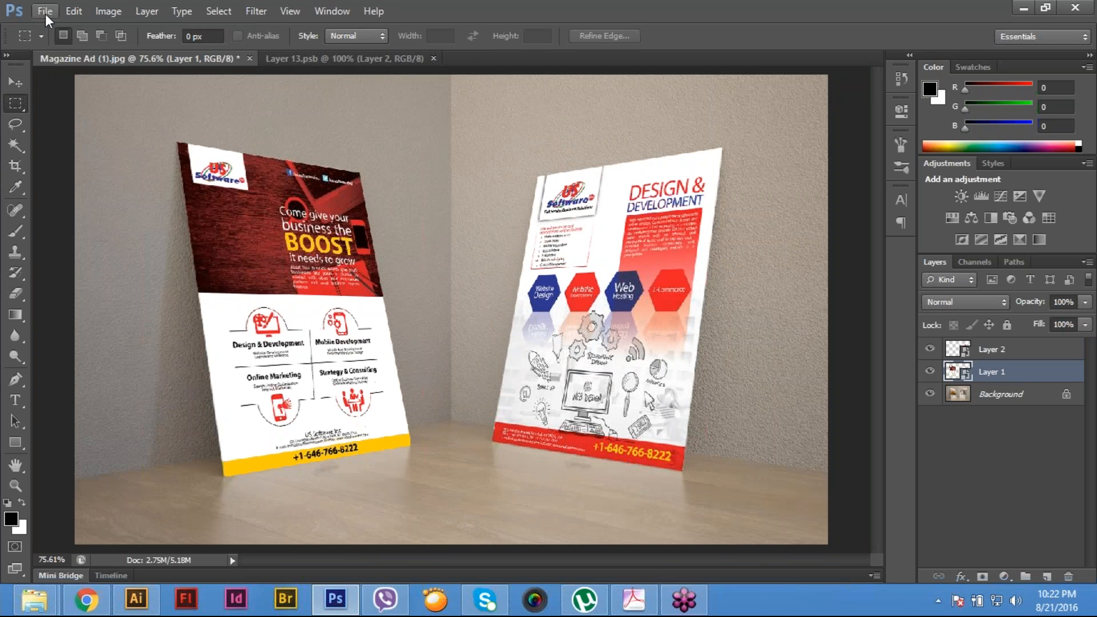
left_click(45, 12)
left_click(63, 188)
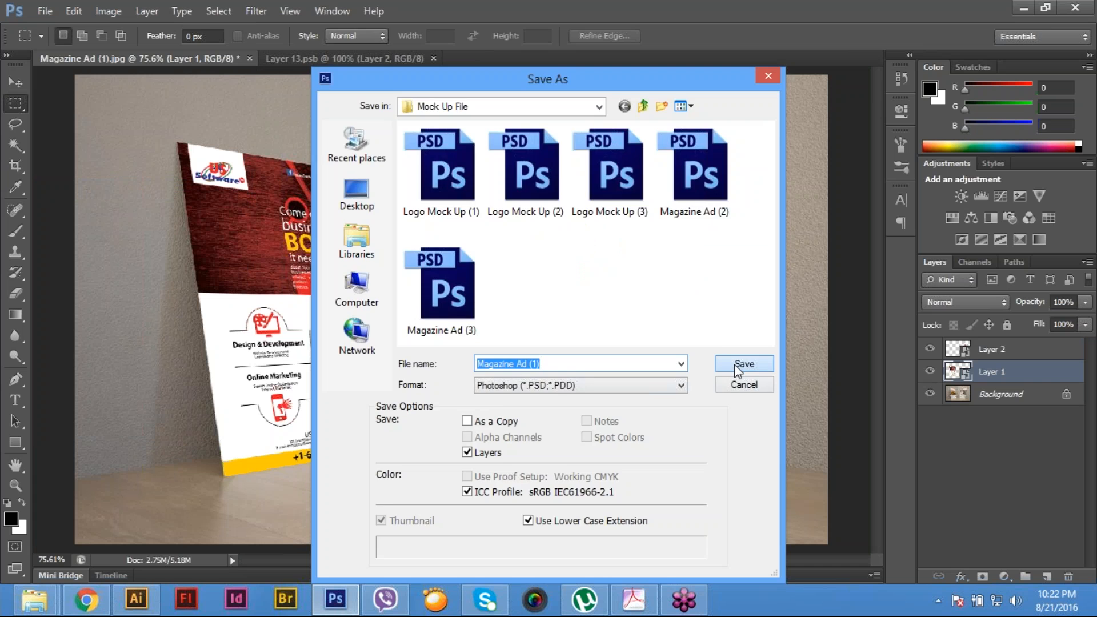
left_click(735, 364)
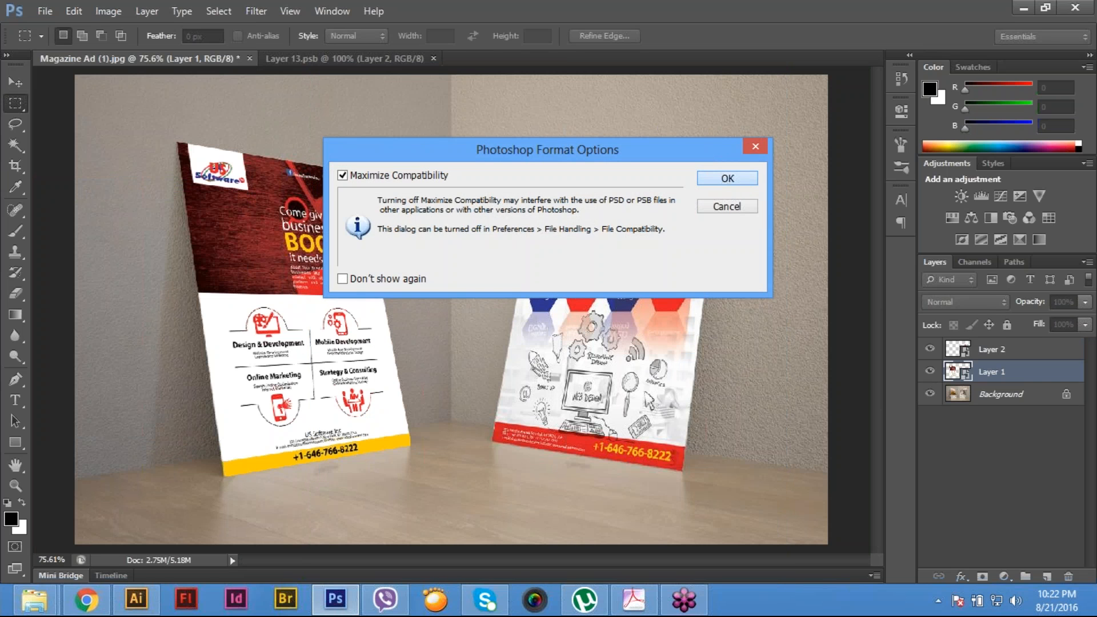
left_click(734, 176)
- Save a JPEG copy of the mock-up over the existing Magazine Ad (1).jpg at quality 12, Maximum, Baseline ("Standard")
left_click(40, 10)
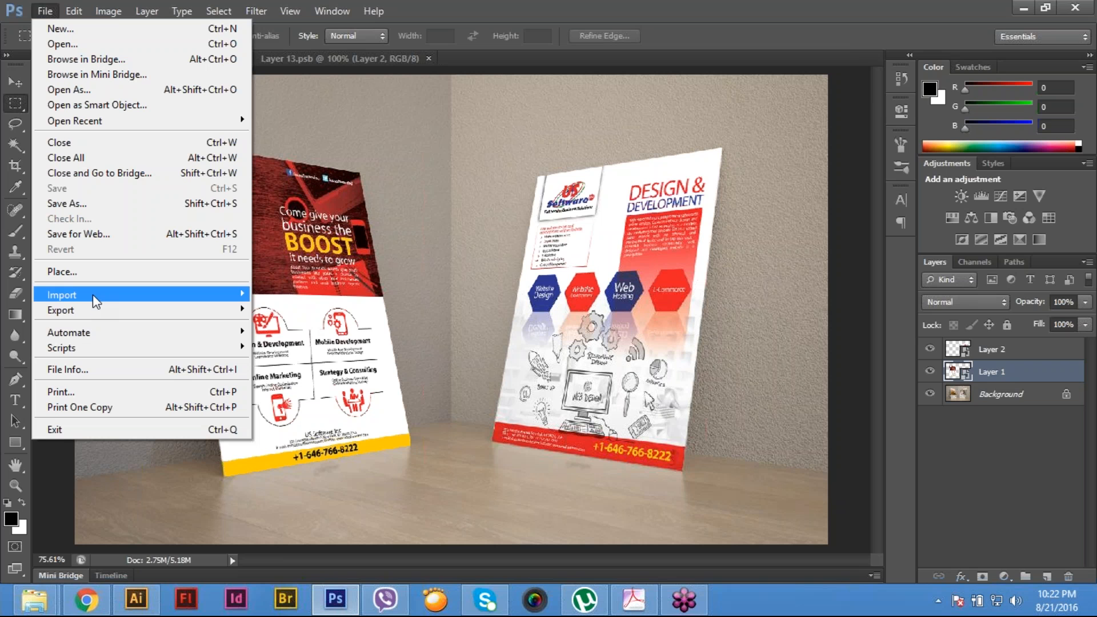
mouse_move(93, 294)
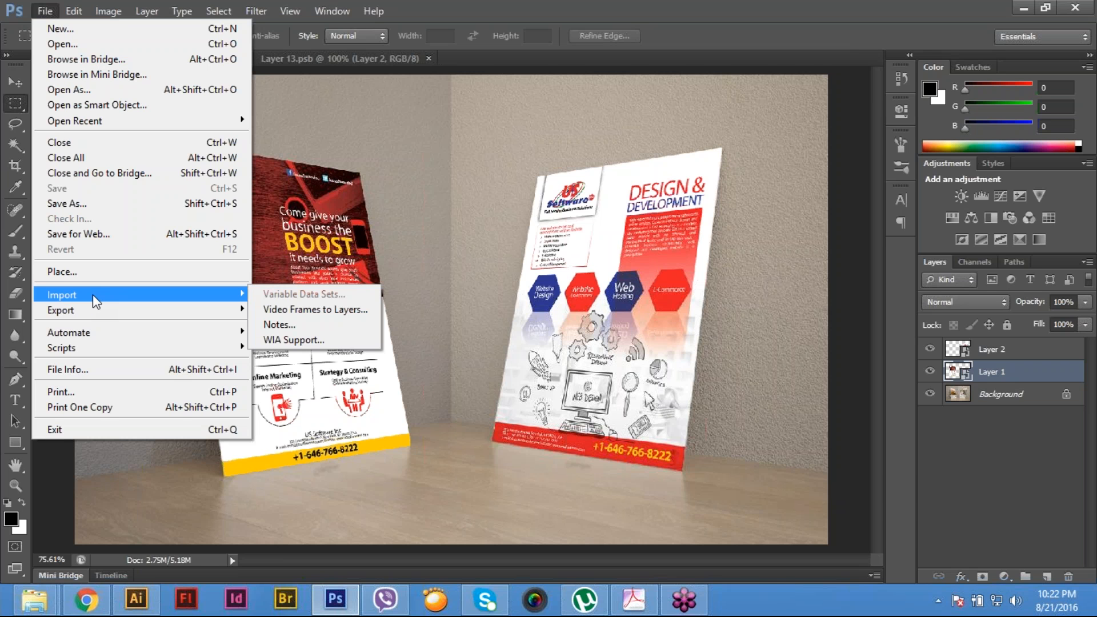
left_click(111, 200)
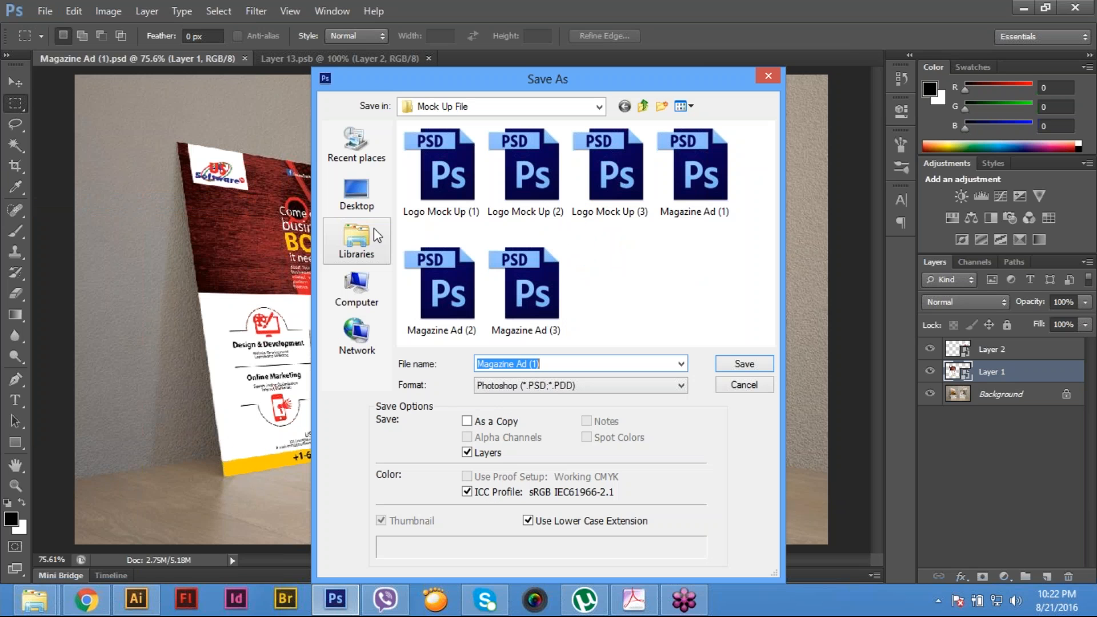
left_click(560, 386)
left_click(571, 492)
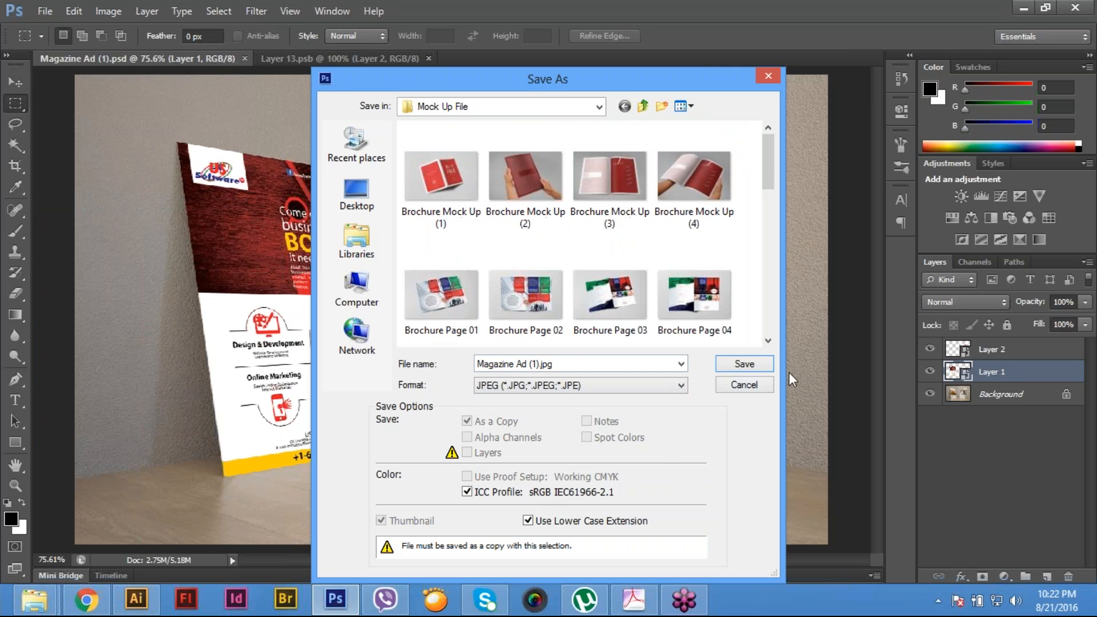
left_click(753, 366)
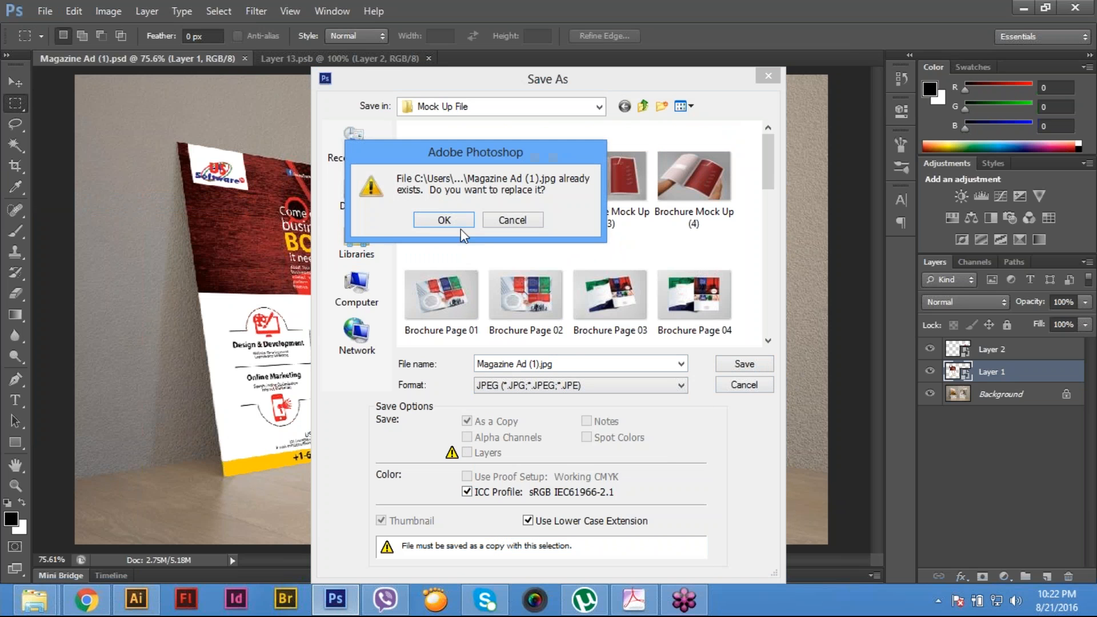
left_click(444, 220)
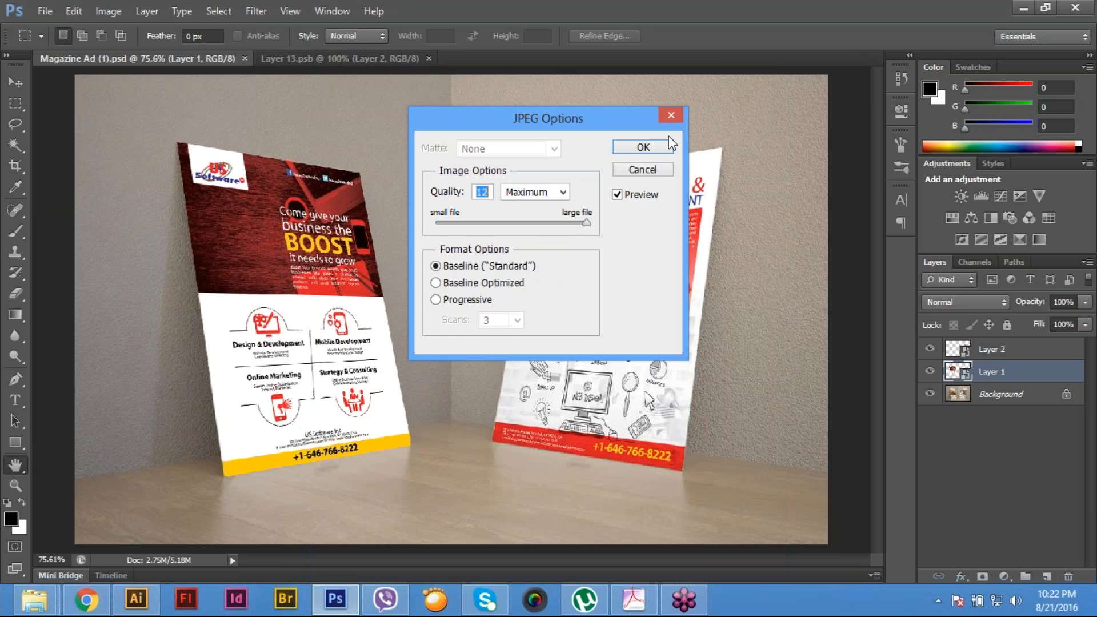
left_click(662, 148)
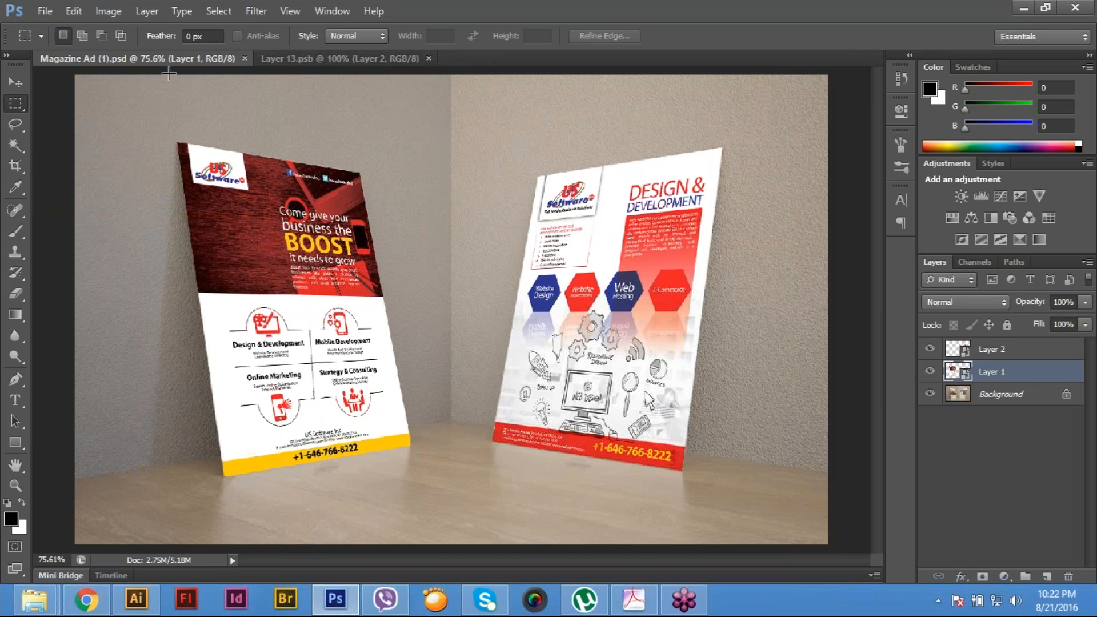
- Close the Layer 13.psb smart object contents and open Magazine Ad (2).psd from the Mock Up File folder
left_click(382, 61)
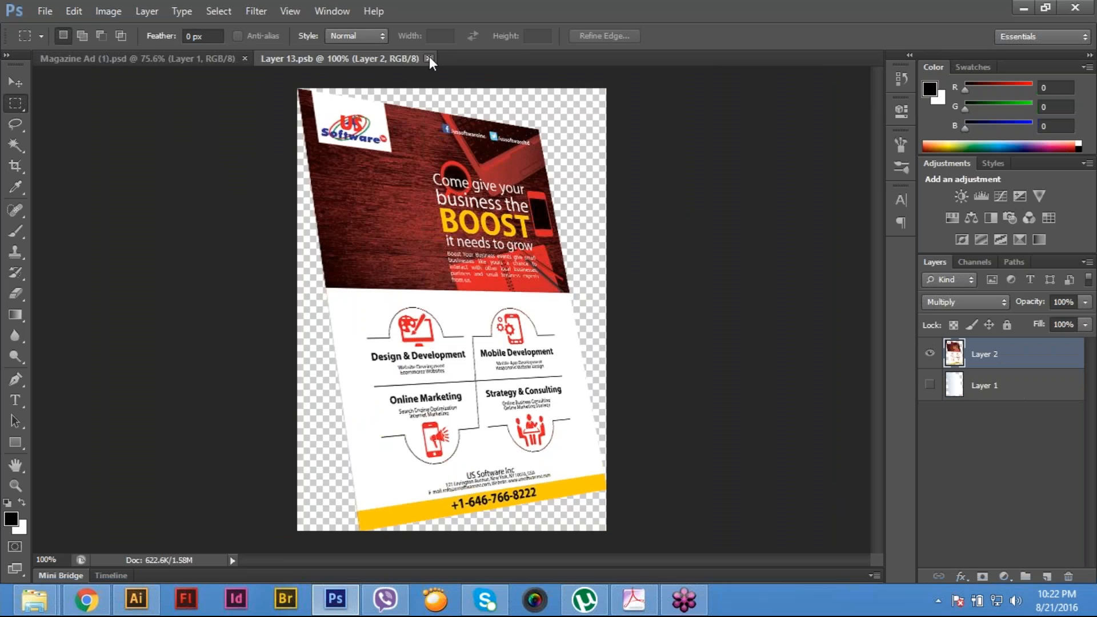
left_click(429, 57)
left_click(46, 11)
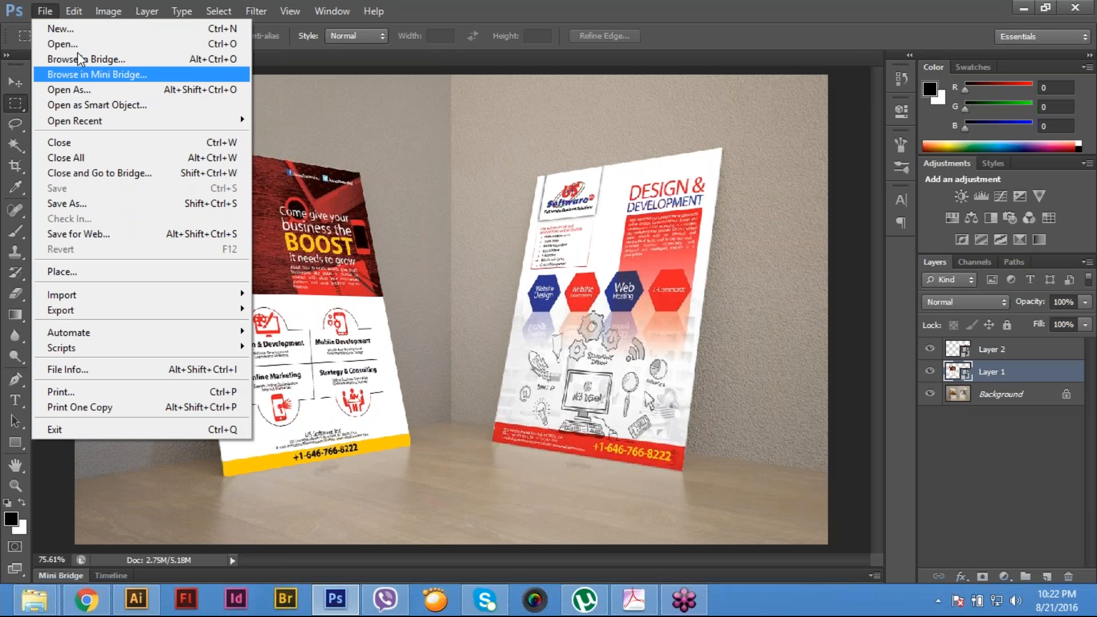
left_click(55, 43)
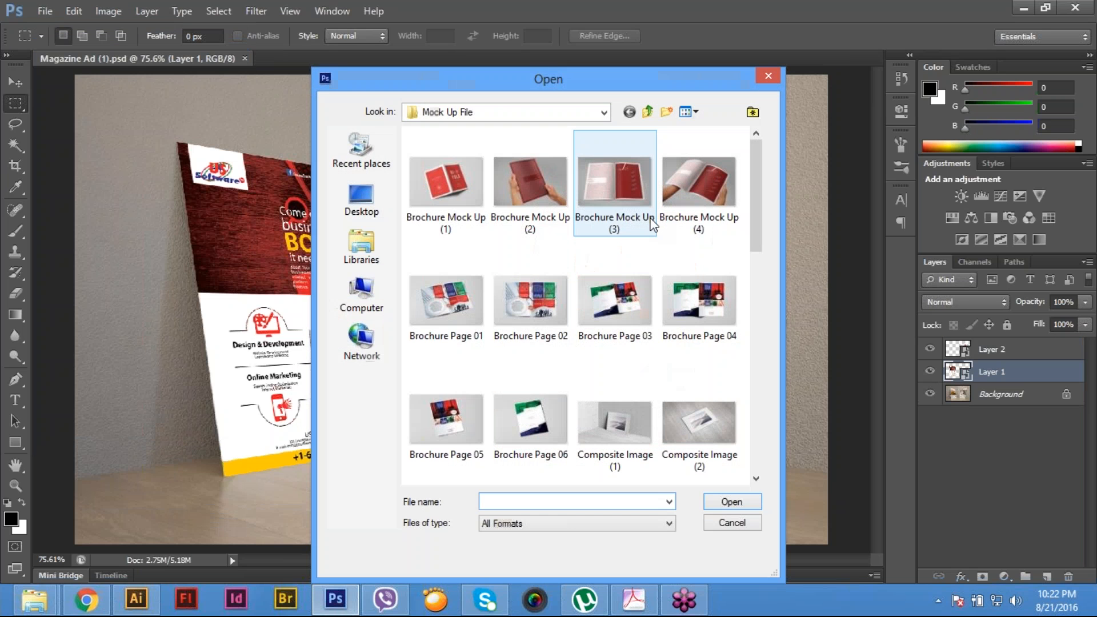
scroll(768, 288, "down", 3)
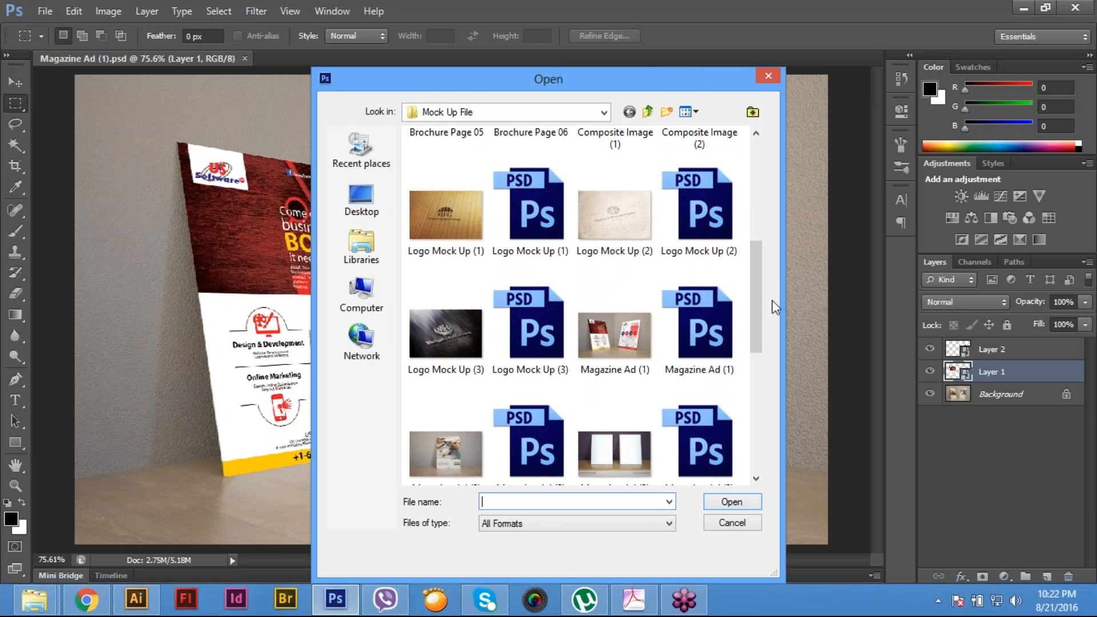
left_click(705, 332)
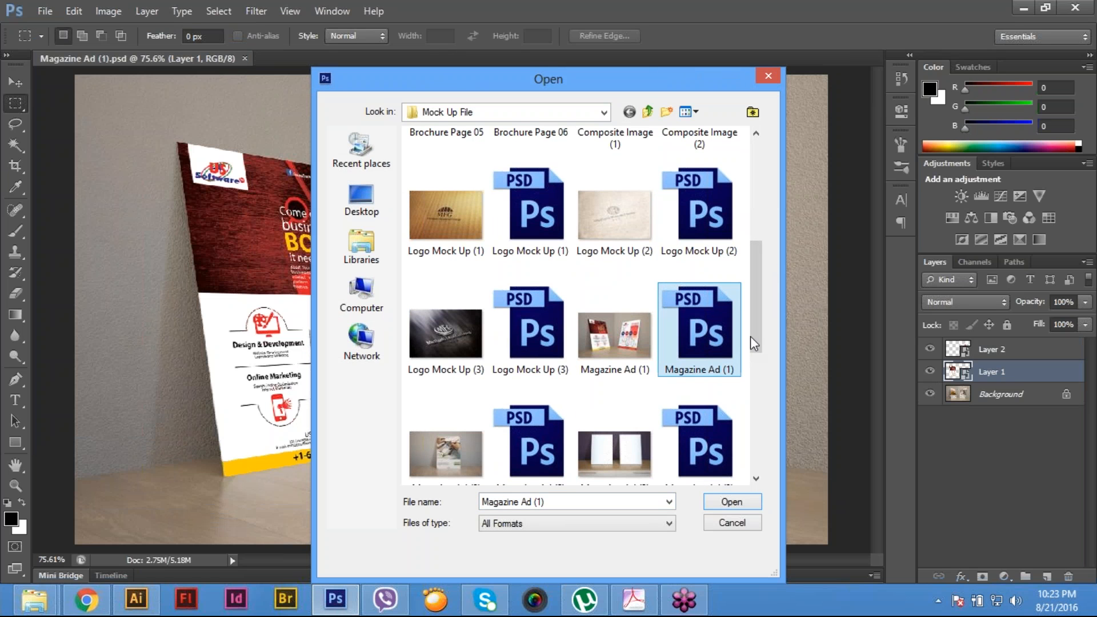
scroll(756, 332, "down", 1)
left_click(563, 379)
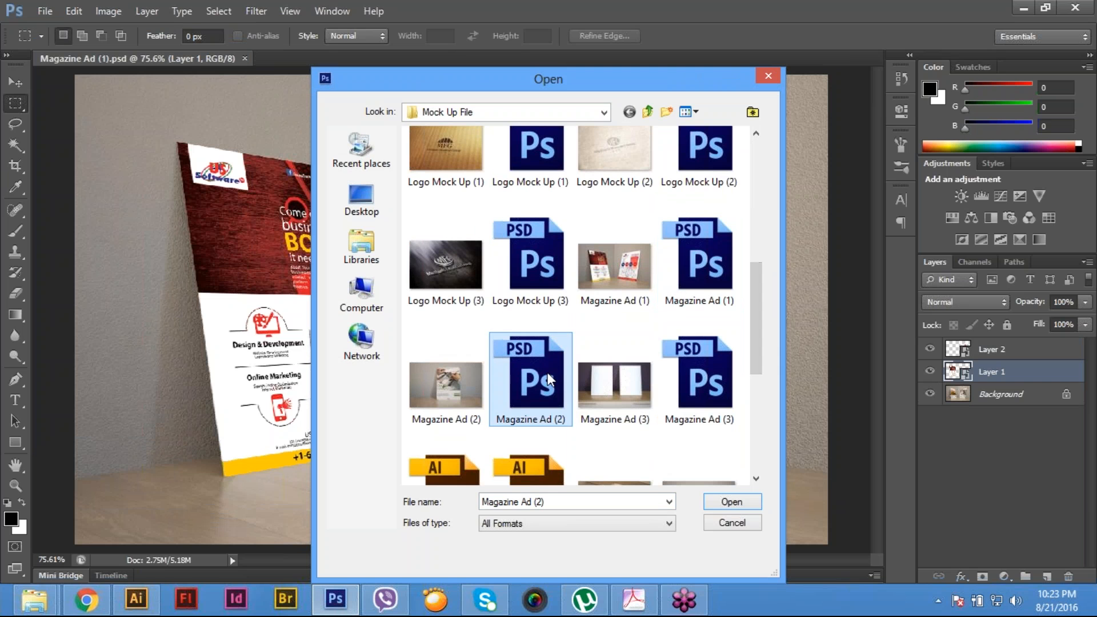
double_click(546, 376)
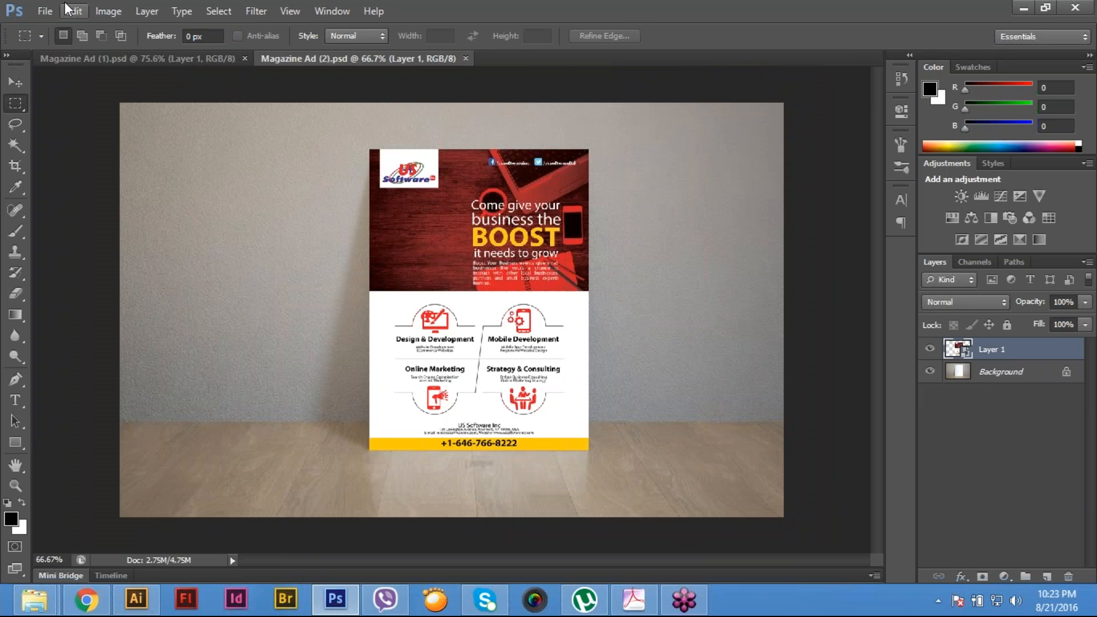
- Save a JPEG copy over the existing Magazine Ad (2).jpg at quality 12, Maximum, Baseline ("Standard"), and close Magazine Ad (2).psd
left_click(45, 10)
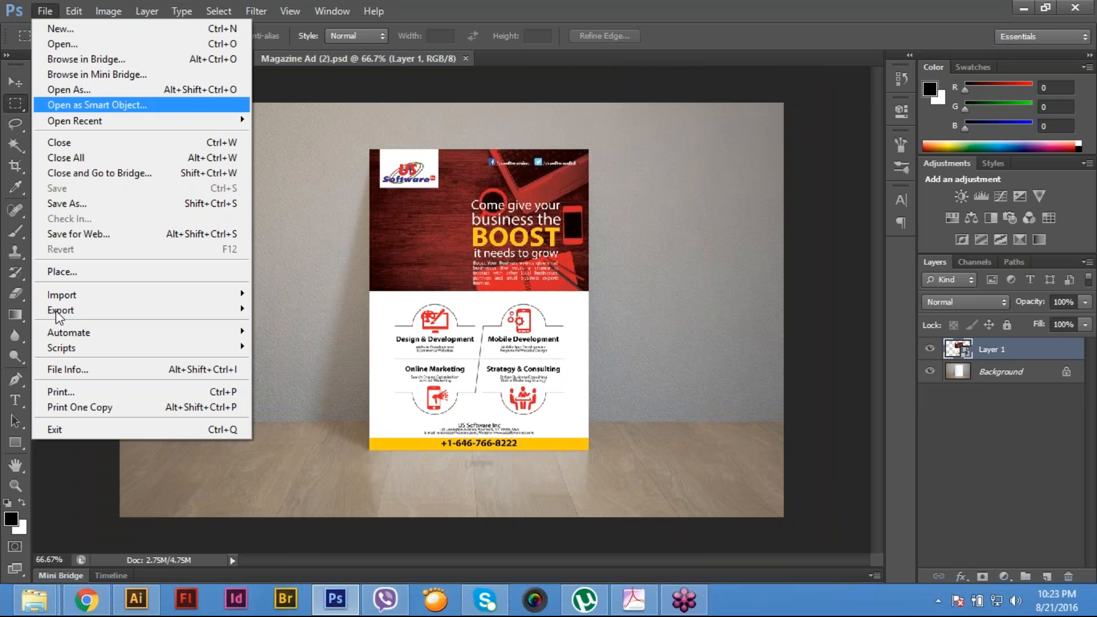
left_click(101, 207)
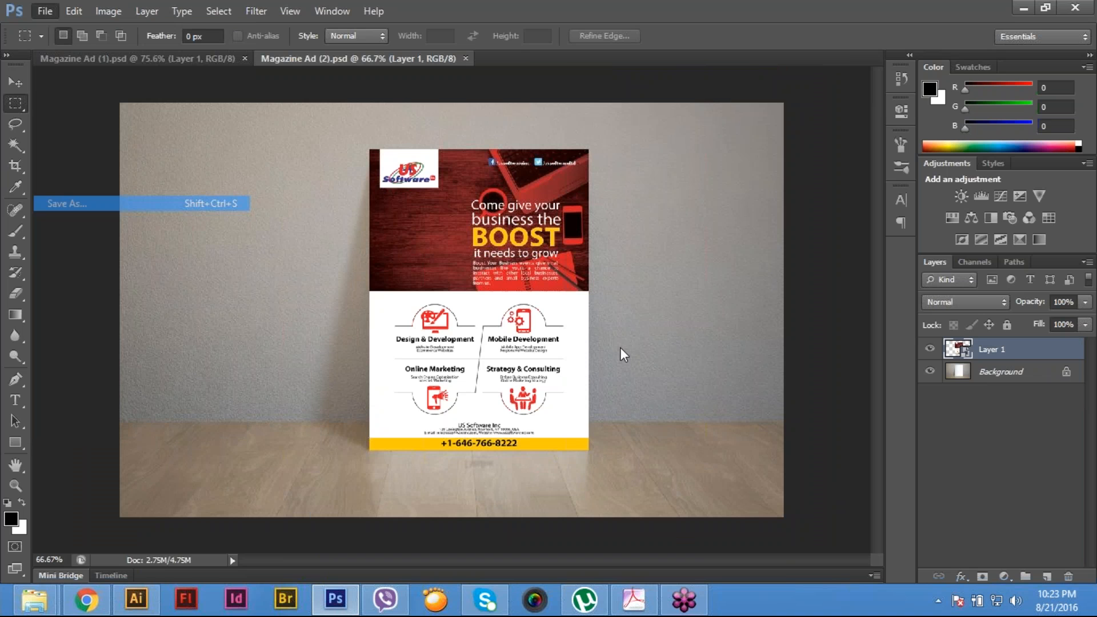
left_click(540, 386)
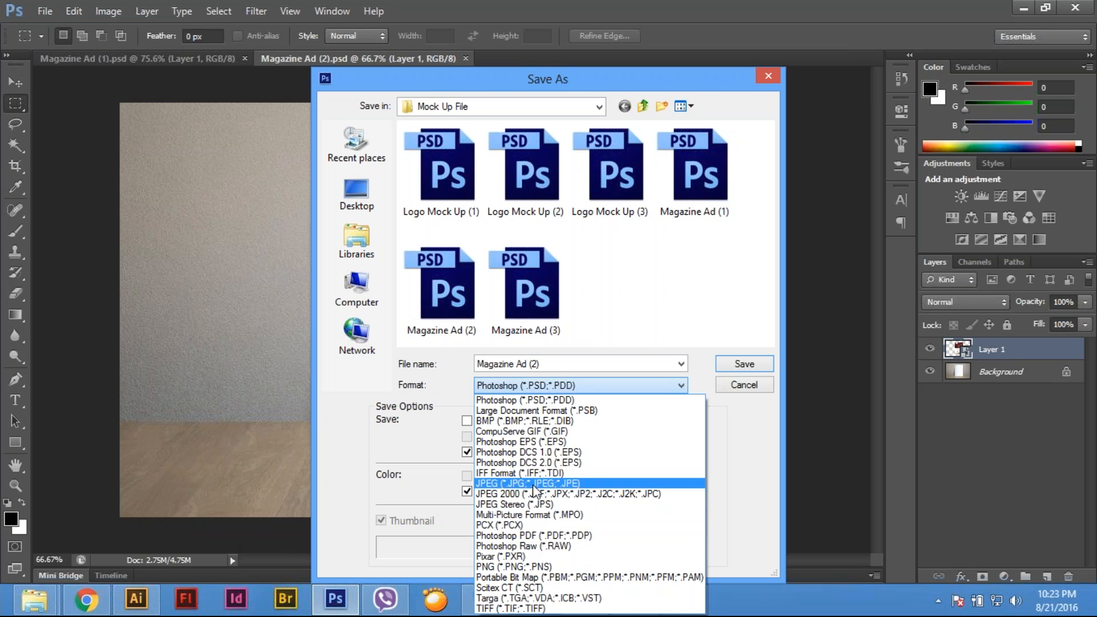
left_click(537, 487)
left_click(743, 364)
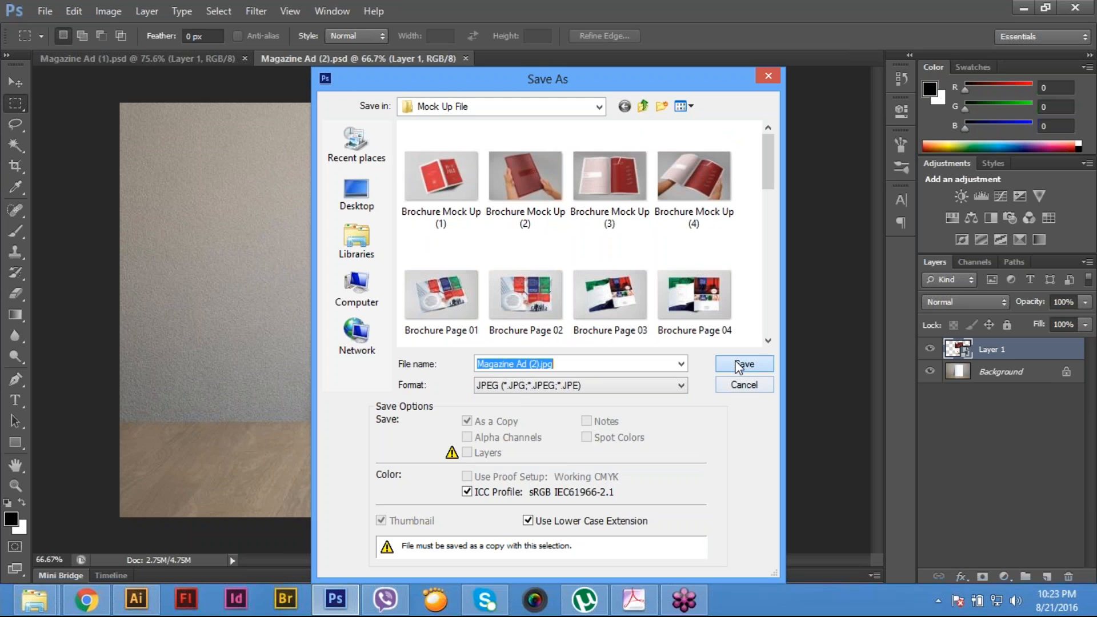
left_click(444, 220)
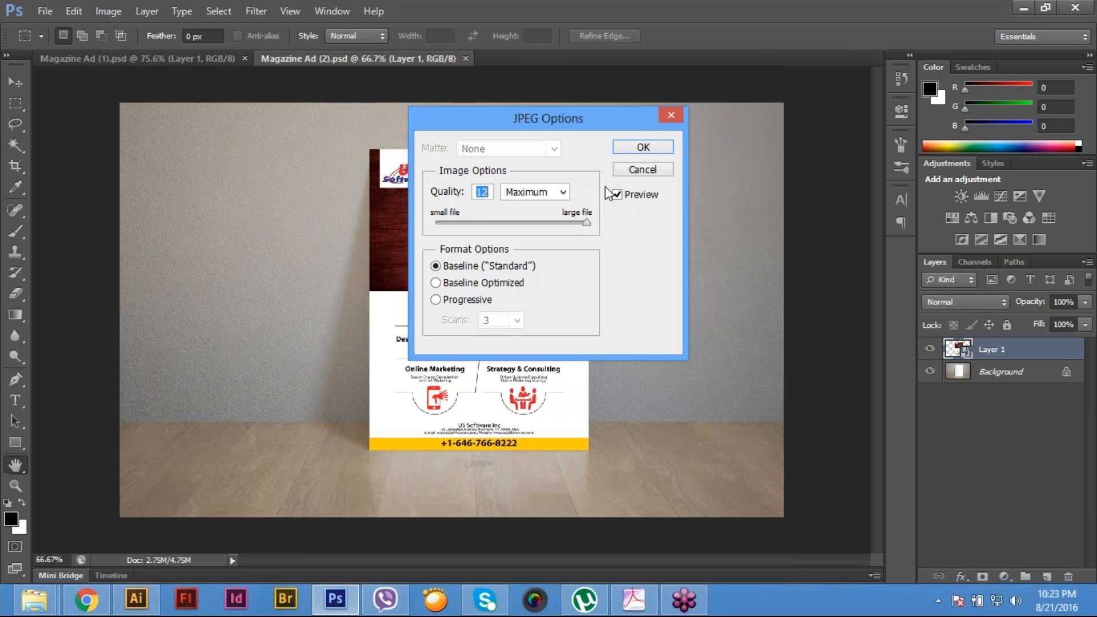
left_click(632, 146)
left_click(45, 11)
left_click(55, 143)
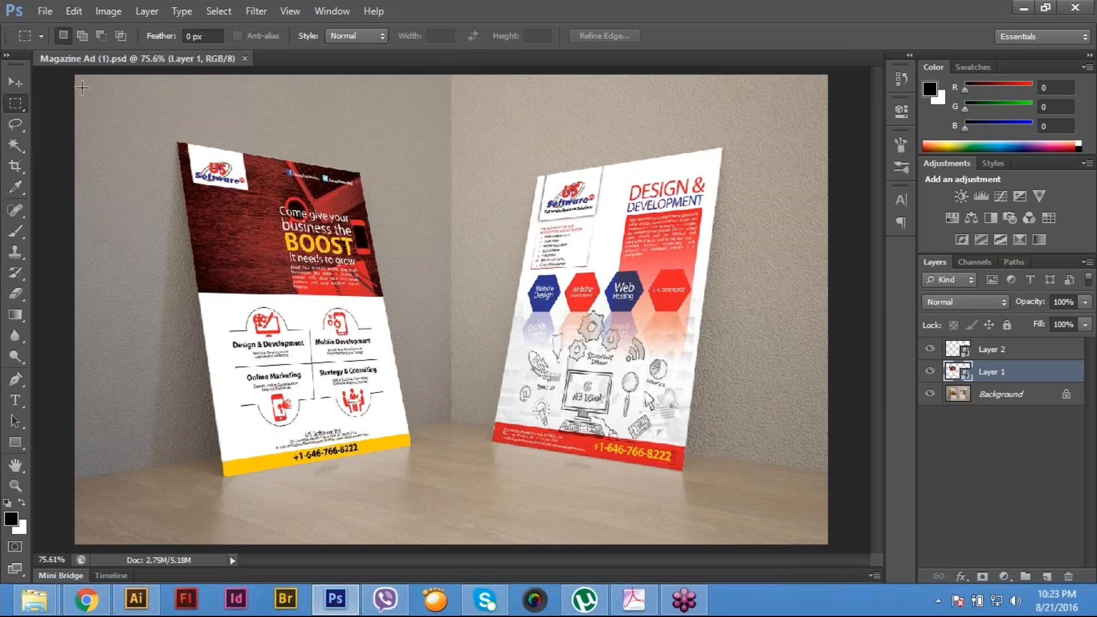
- Open the layered Magazine Ad (3).psd mock-up from the Mock Up File folder
left_click(45, 11)
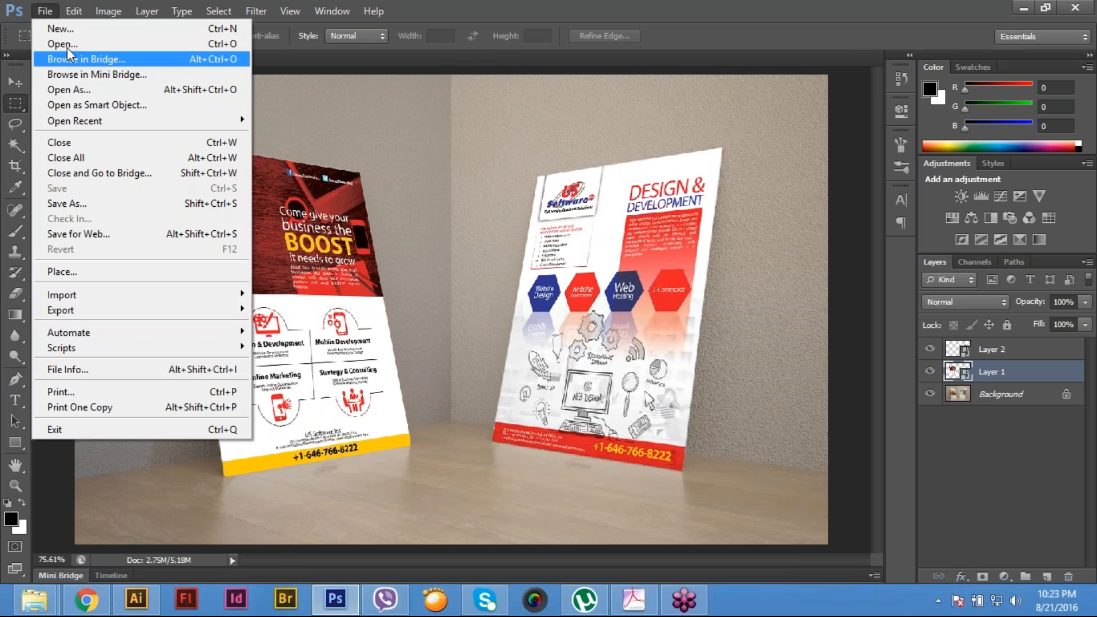
left_click(63, 44)
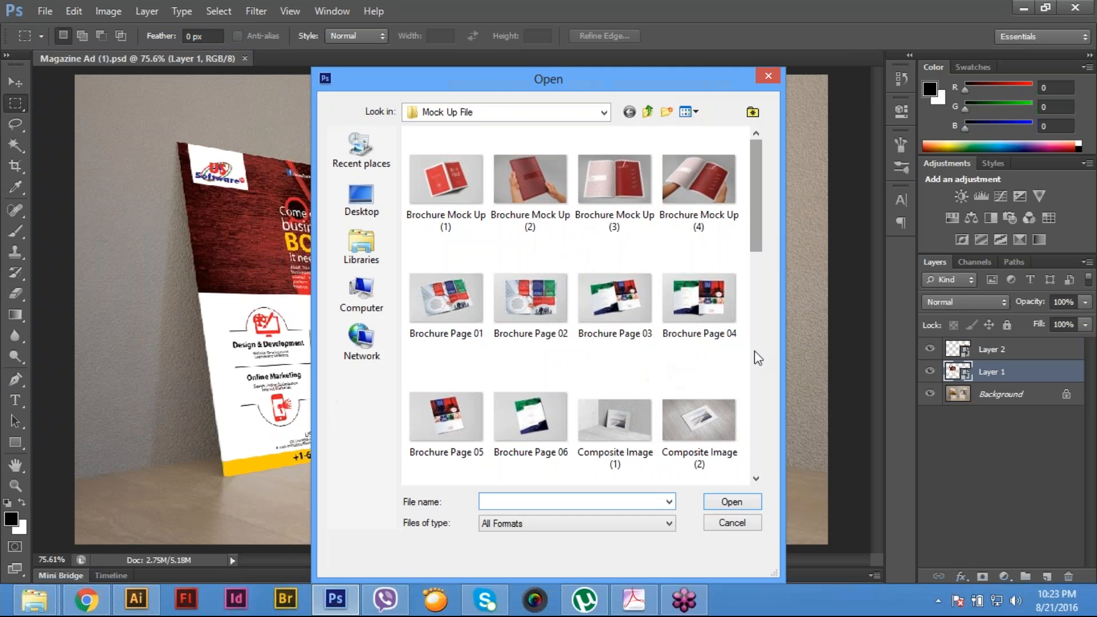
left_click_drag(758, 230, 756, 359)
double_click(698, 356)
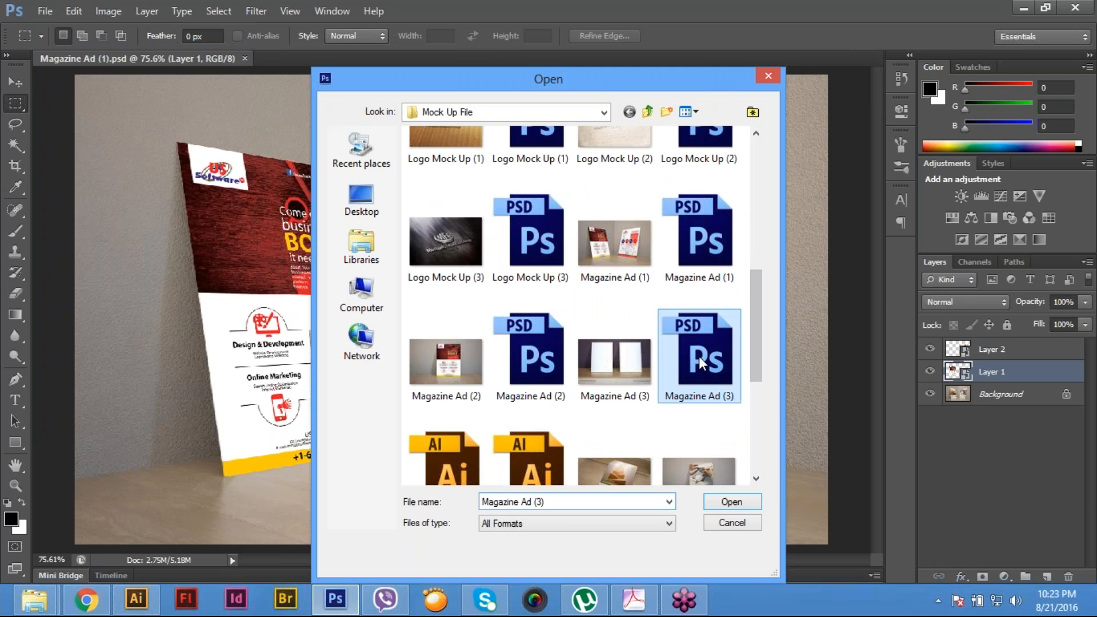
- Save a JPEG copy of the mock-up over the existing Magazine Ad (3).jpg at quality 12, Maximum, Baseline ("Standard")
left_click(45, 11)
left_click(101, 207)
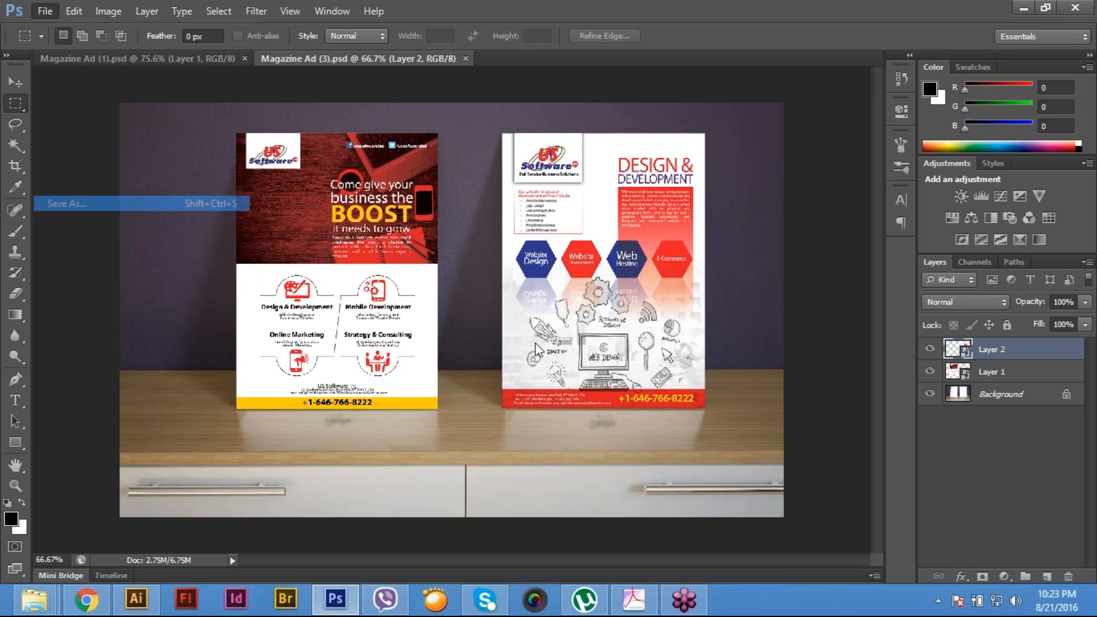
left_click(580, 385)
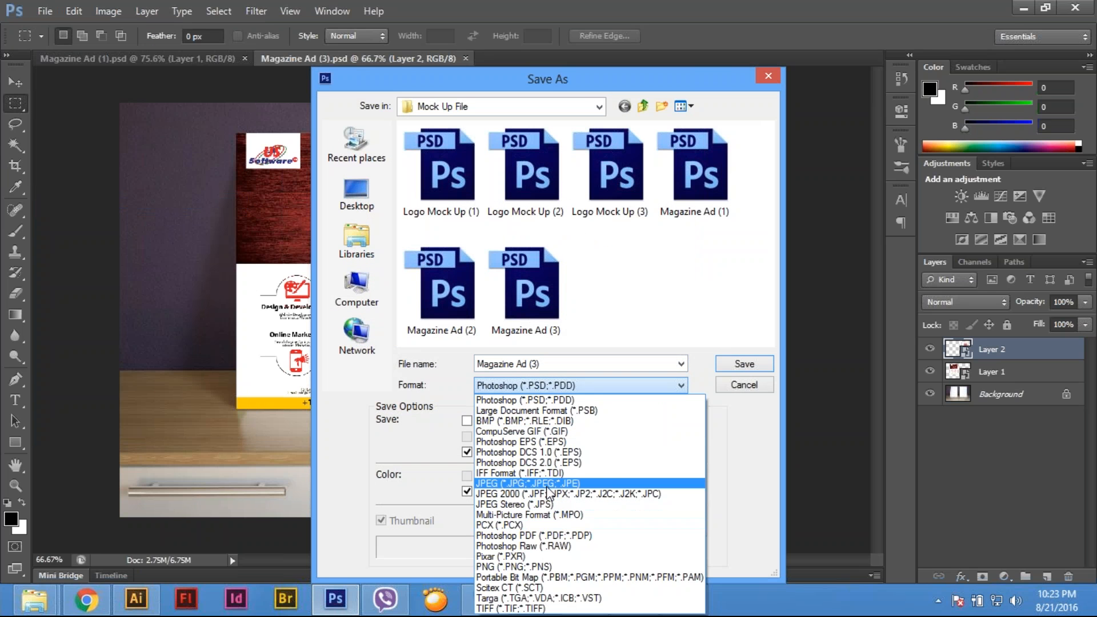
left_click(548, 484)
left_click(744, 365)
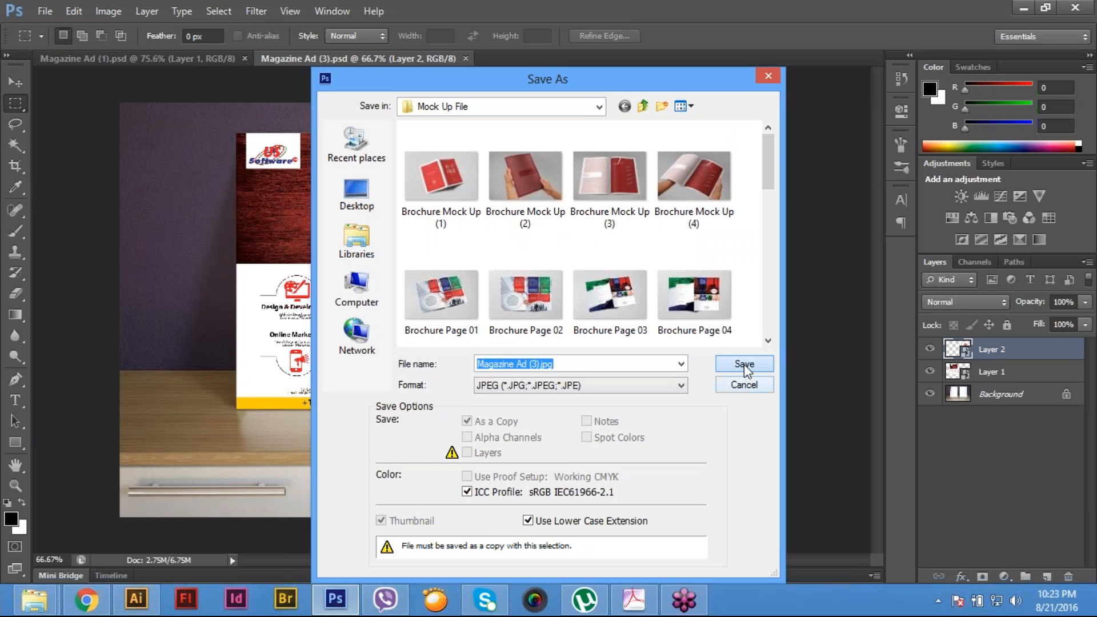
left_click(743, 365)
left_click(444, 220)
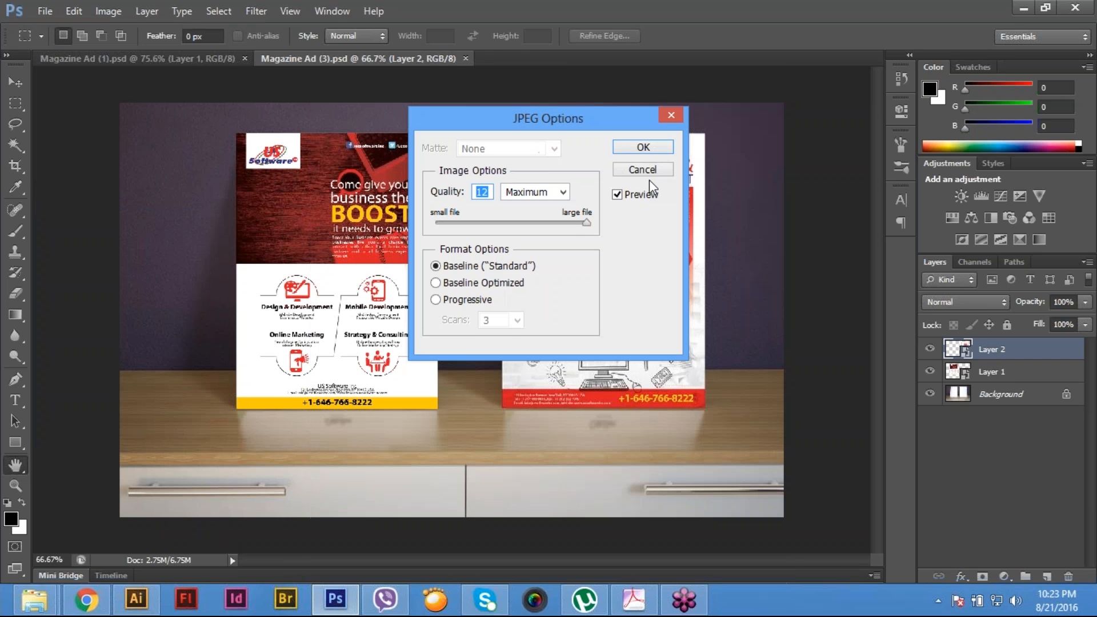
left_click(643, 148)
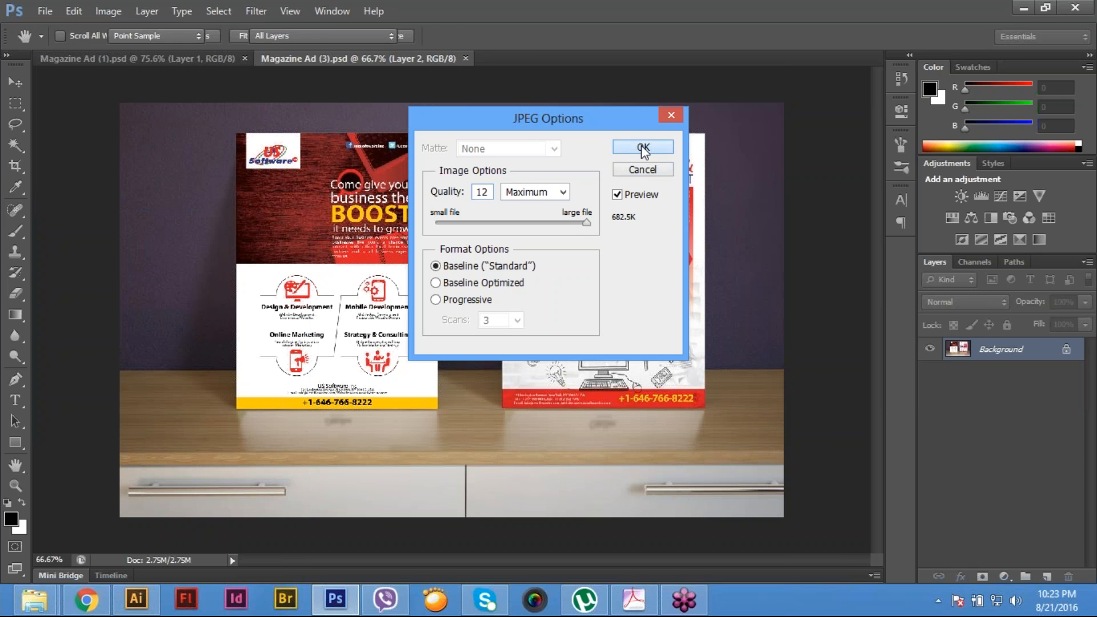
- Close the Magazine Ad (3) and Magazine Ad (1) documents
left_click(45, 12)
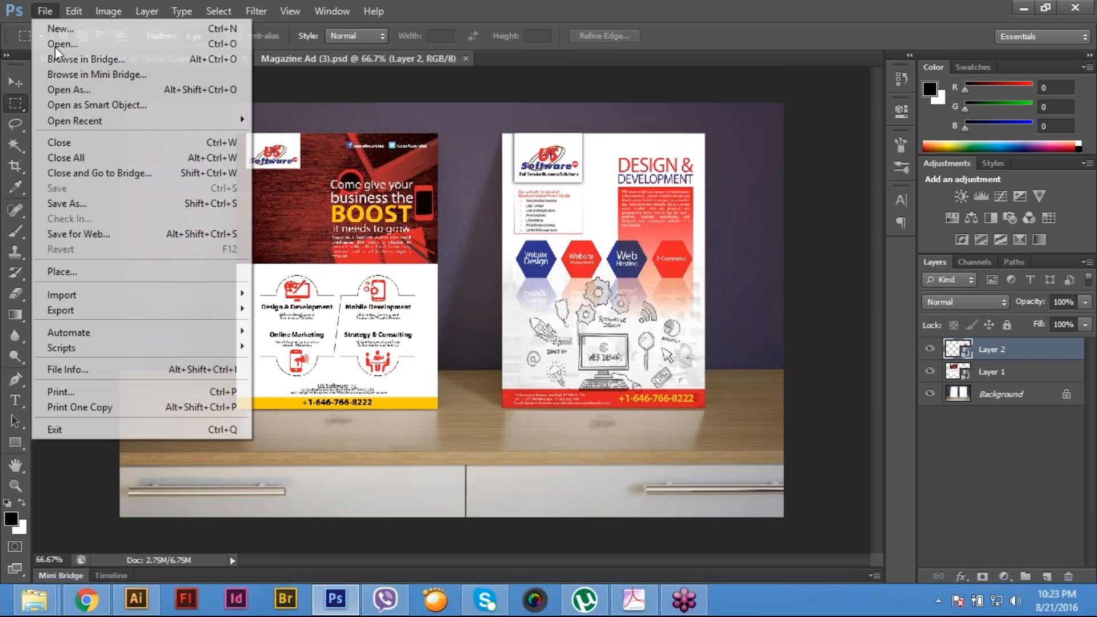
left_click(117, 144)
left_click(44, 12)
left_click(109, 143)
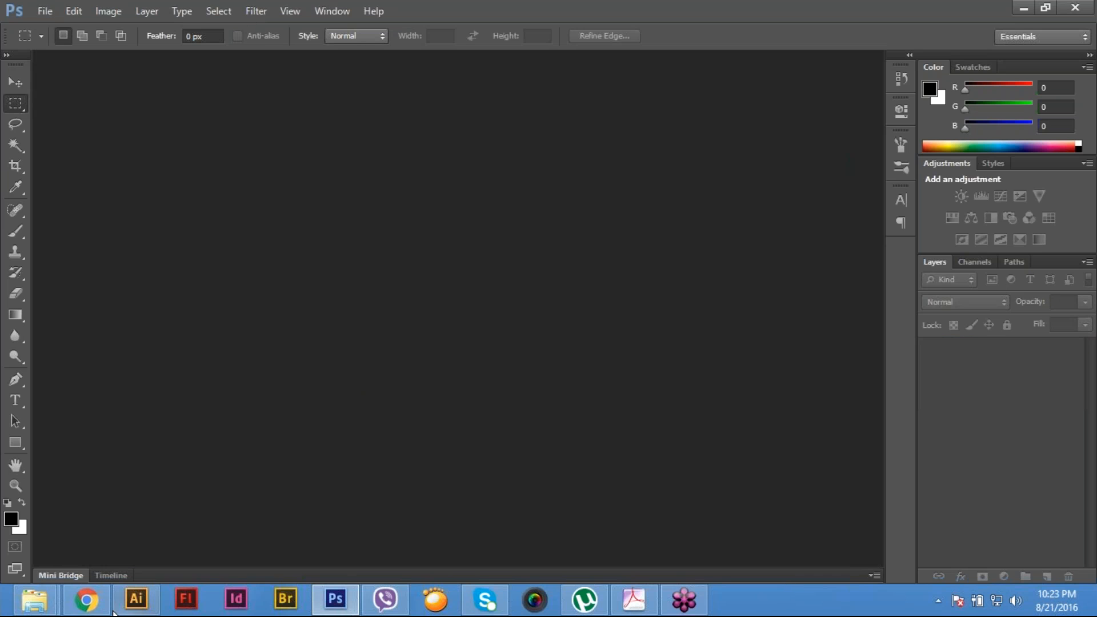
left_click(85, 599)
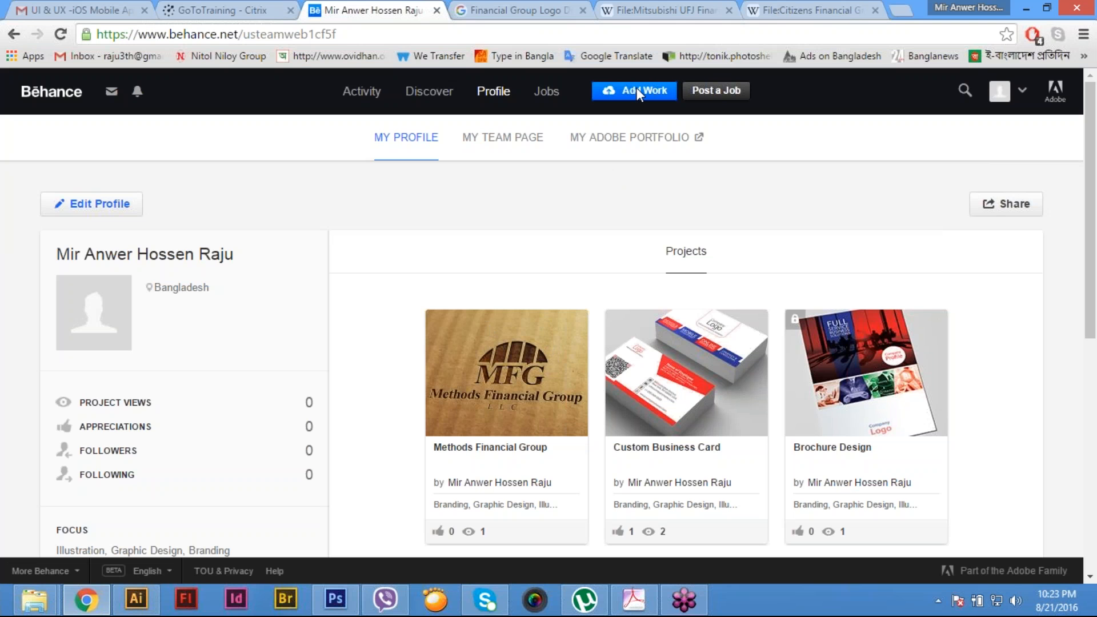
left_click(817, 10)
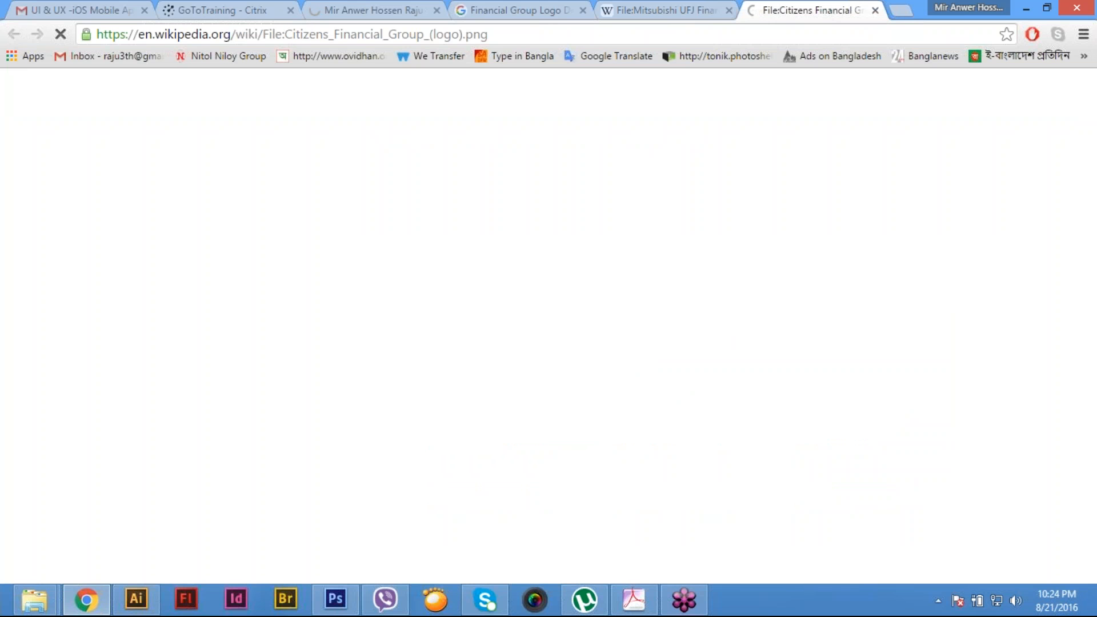
left_click_drag(263, 34, 433, 35)
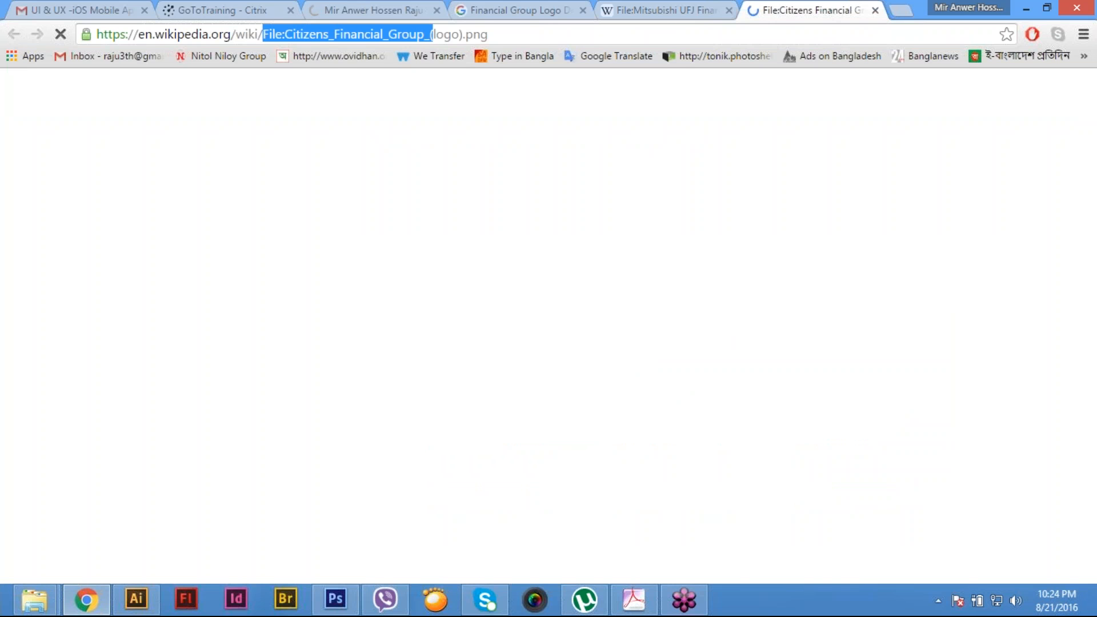
double_click(251, 33)
triple_click(251, 33)
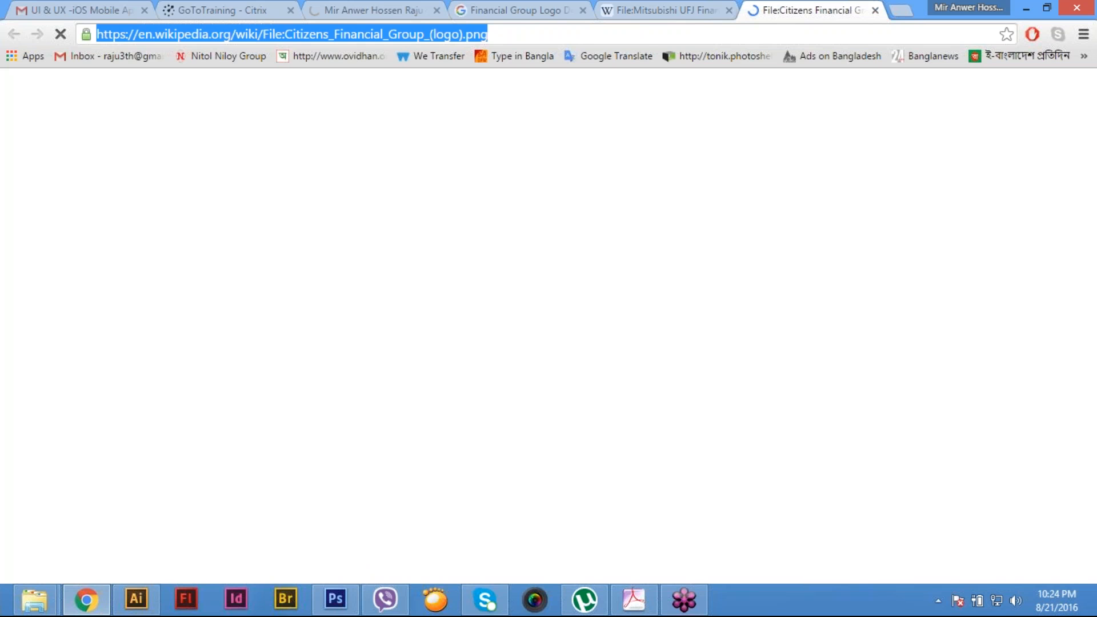
left_click(223, 10)
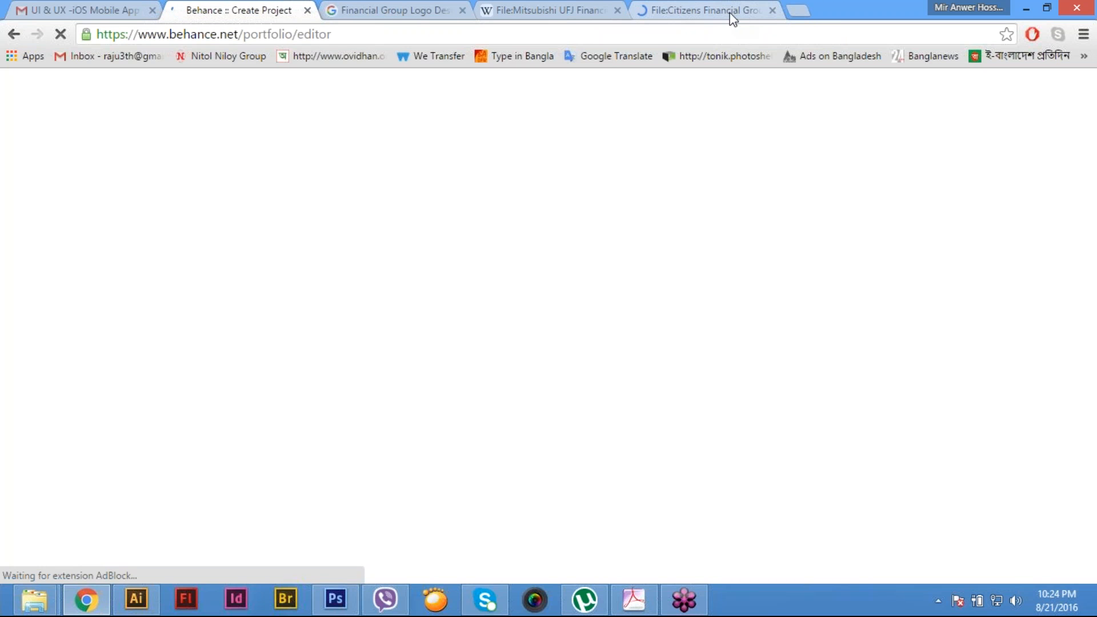
left_click(706, 10)
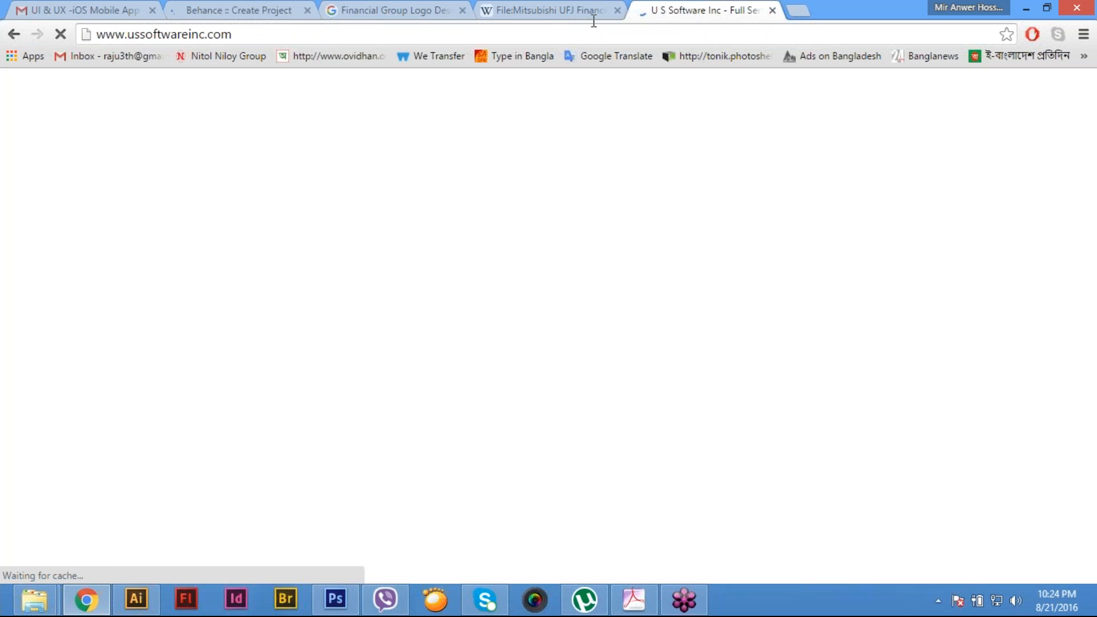
- Upload the Magazine Ad (1), (2) and (3) images from the Mock Up File folder to the new Behance project
left_click(245, 10)
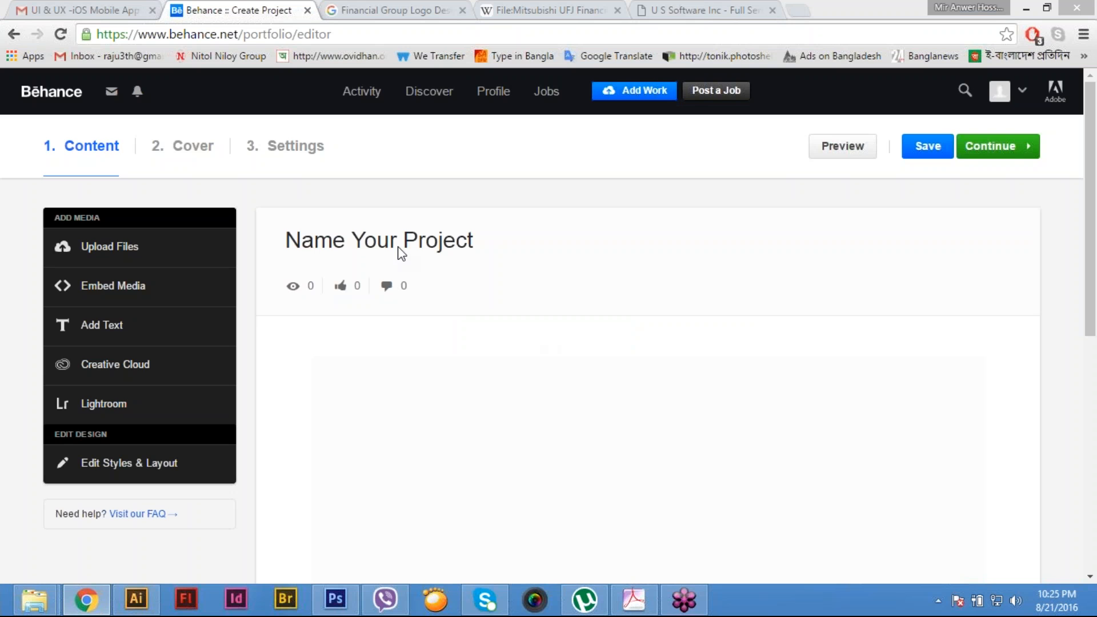
left_click(741, 350)
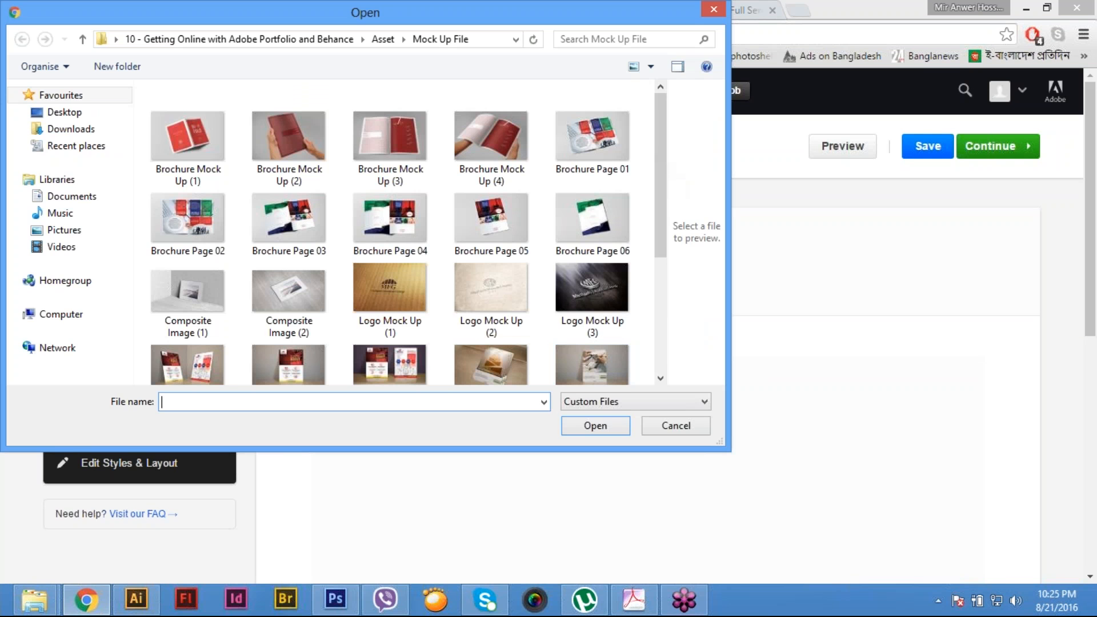
left_click_drag(657, 157, 667, 213)
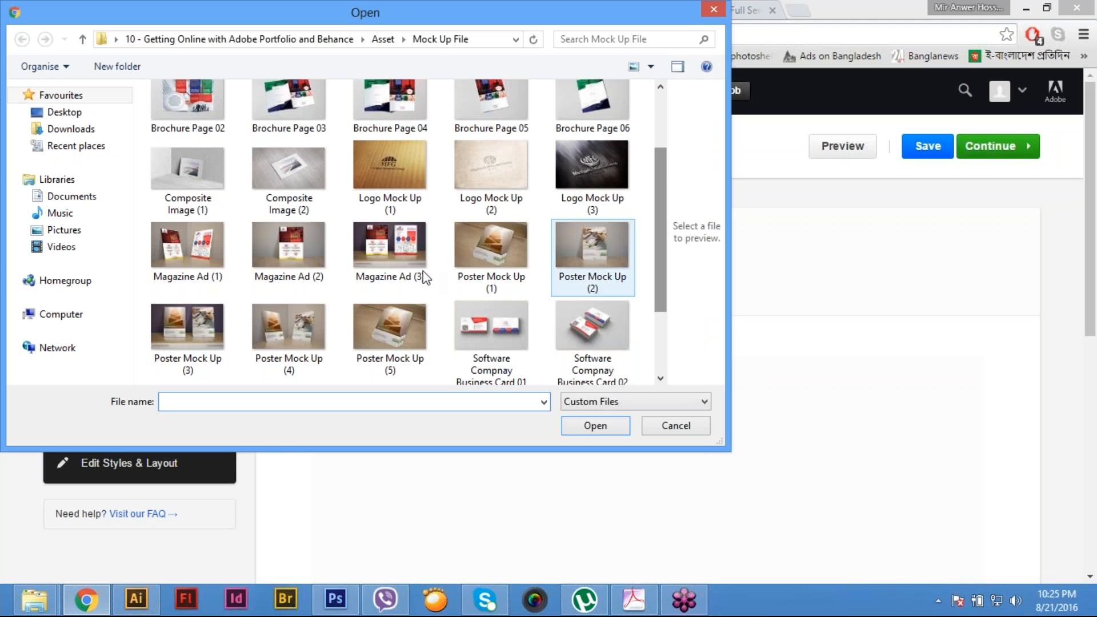
left_click(229, 273)
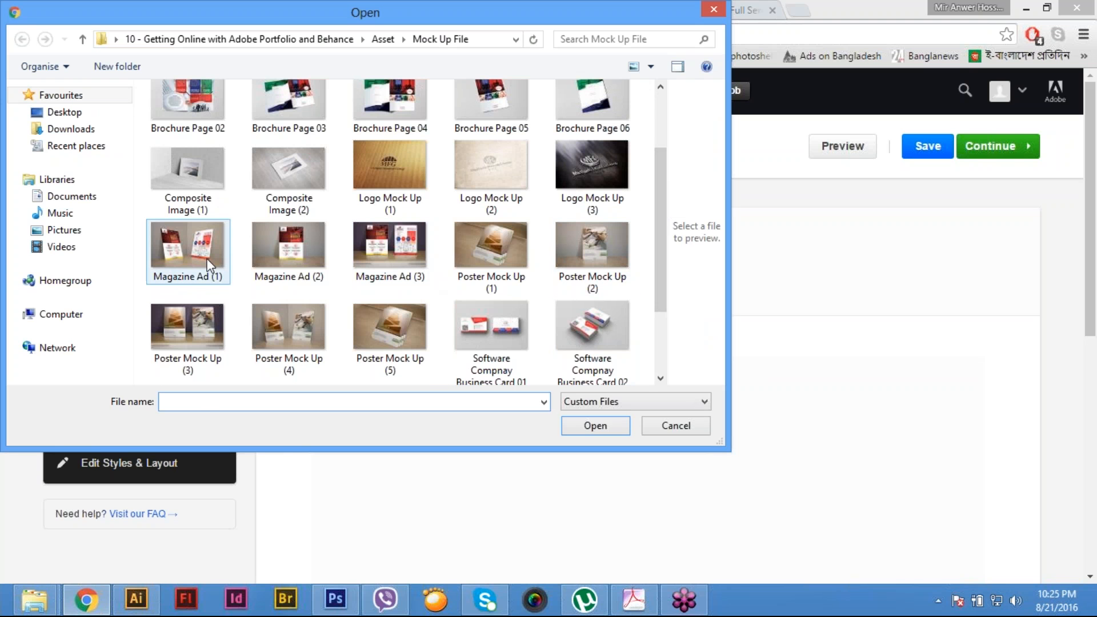
left_click(316, 251, "ctrl")
left_click(354, 257, "ctrl")
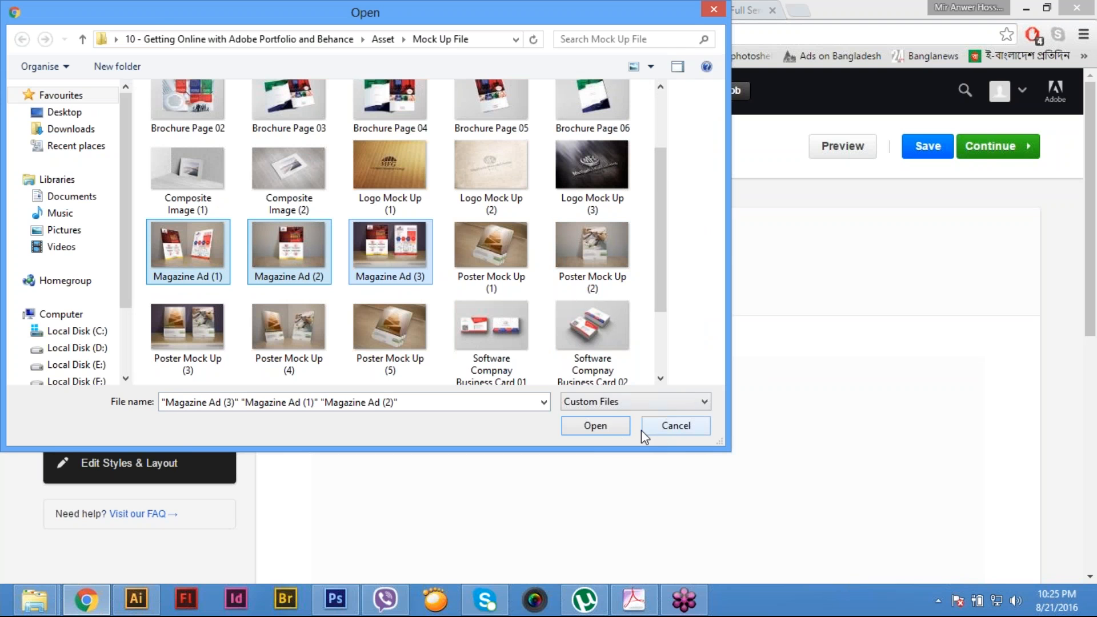
left_click(595, 426)
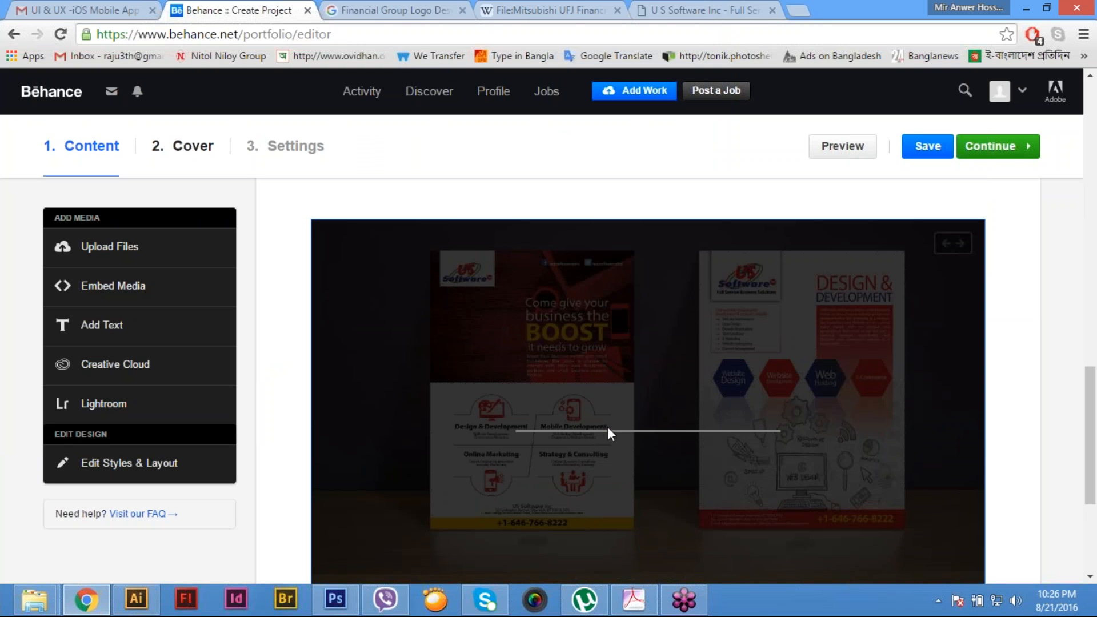
- Title the Behance project "Magazine Advertisement- US Software Inc"
scroll(608, 427, "up", 10)
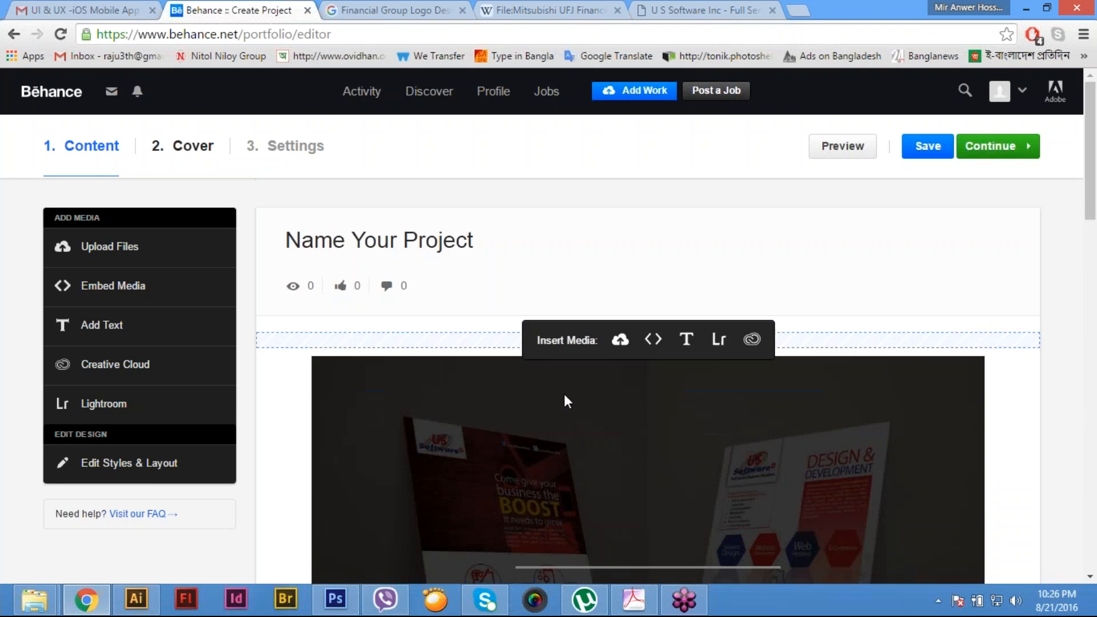
left_click(409, 252)
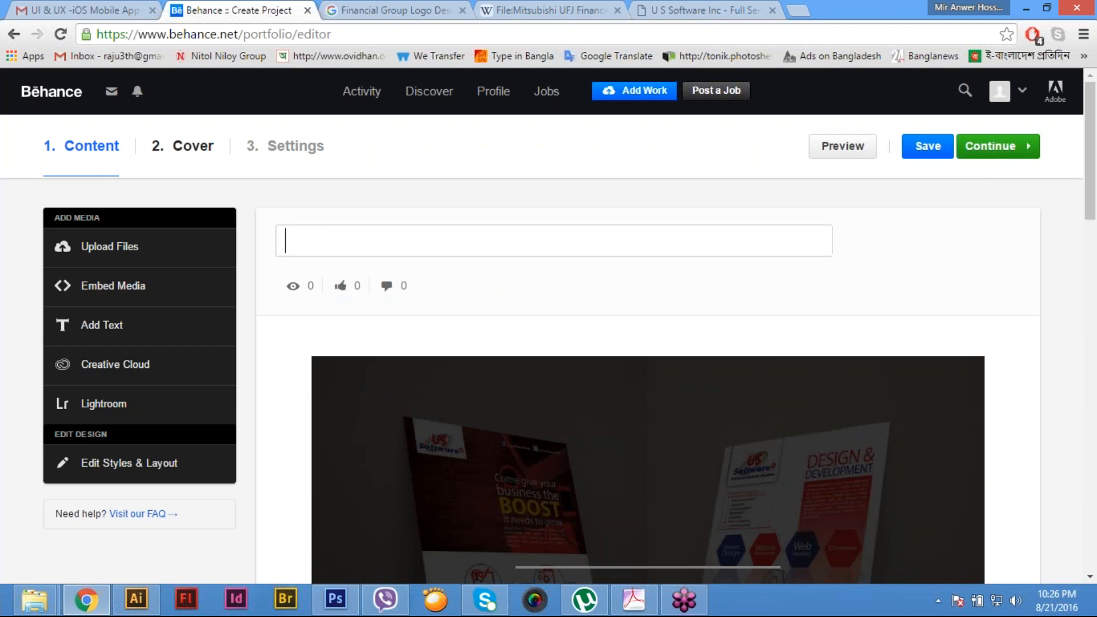
type("Ma")
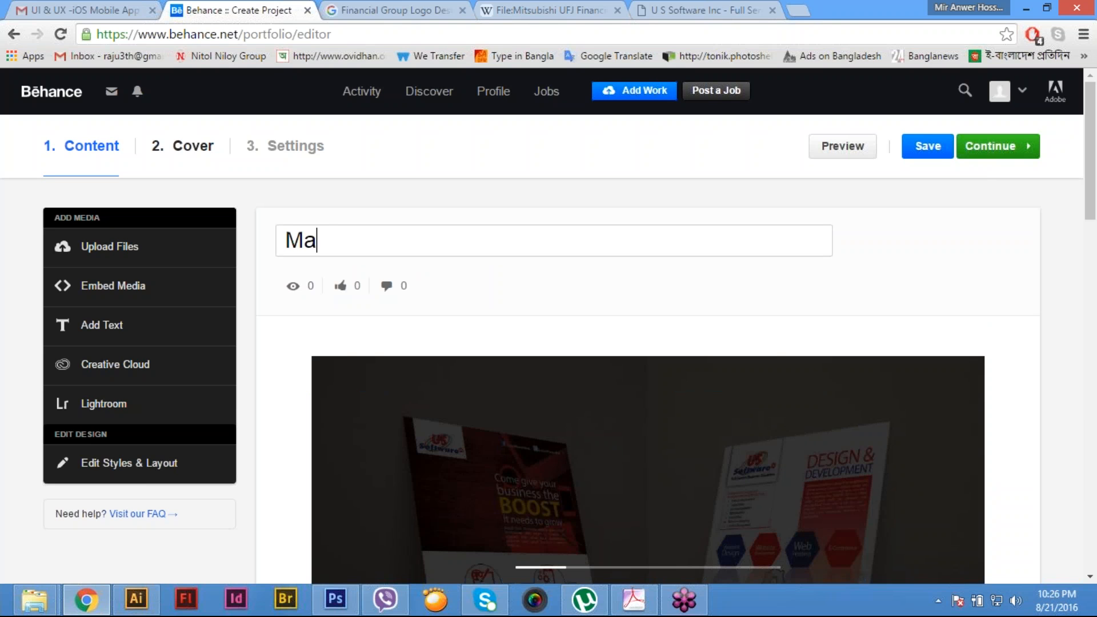
type("gzzi")
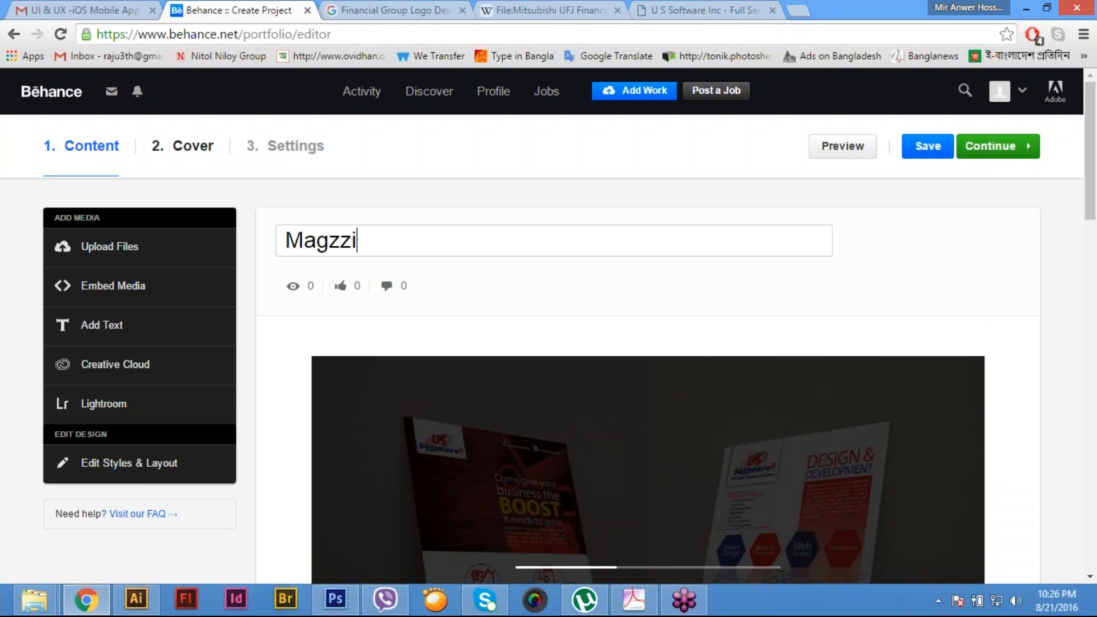
key("BackSpace")
key("BackSpace")
key("BackSpace")
type("azin")
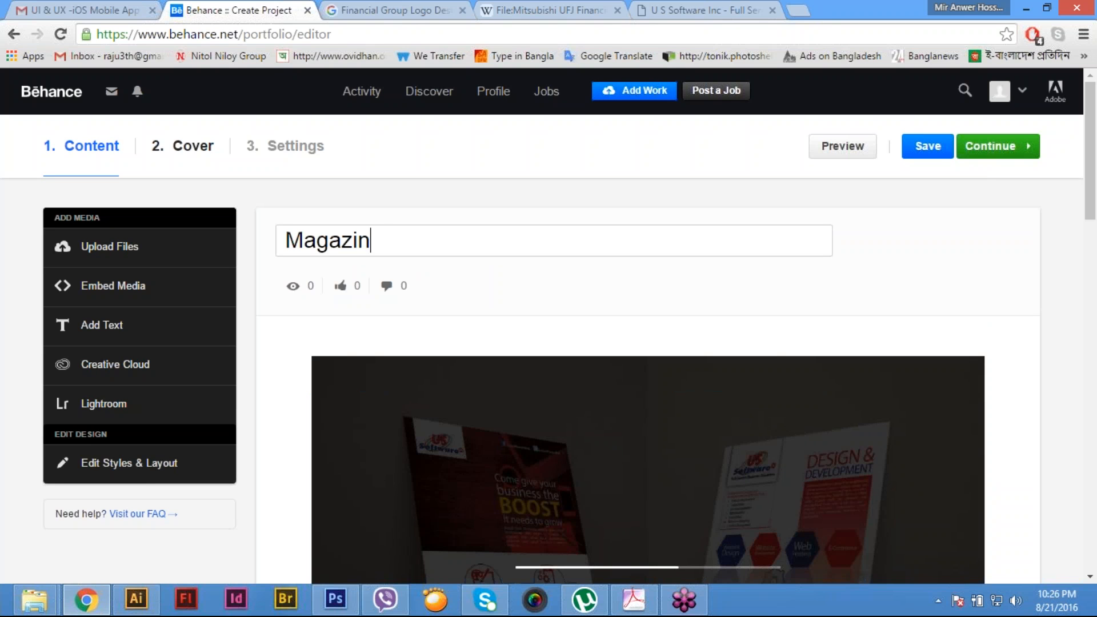
type("e A")
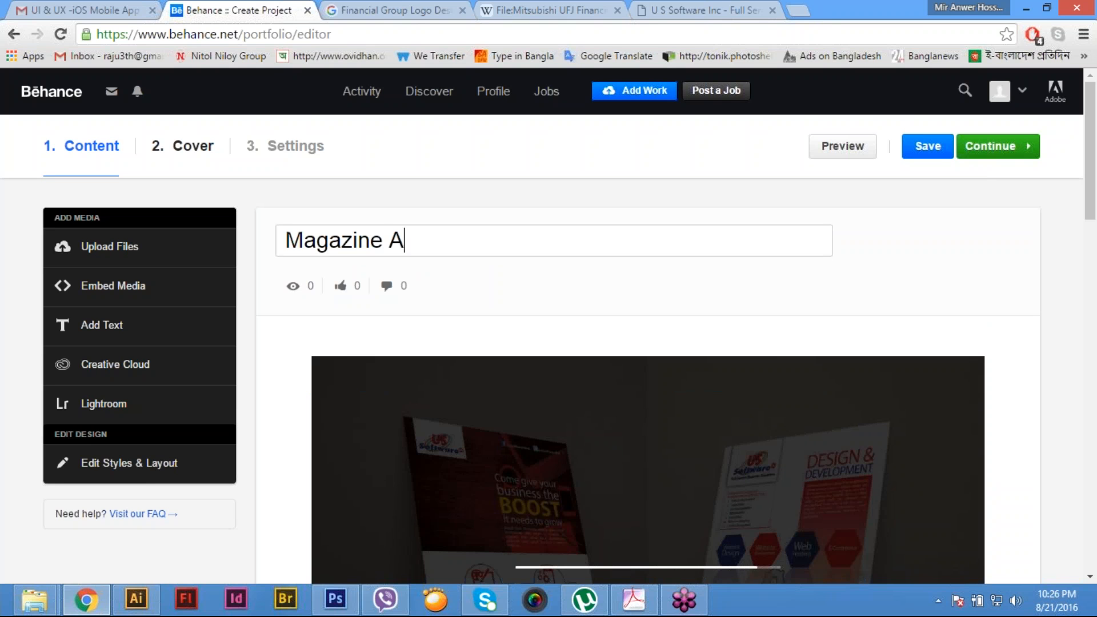
type("dvertisement-")
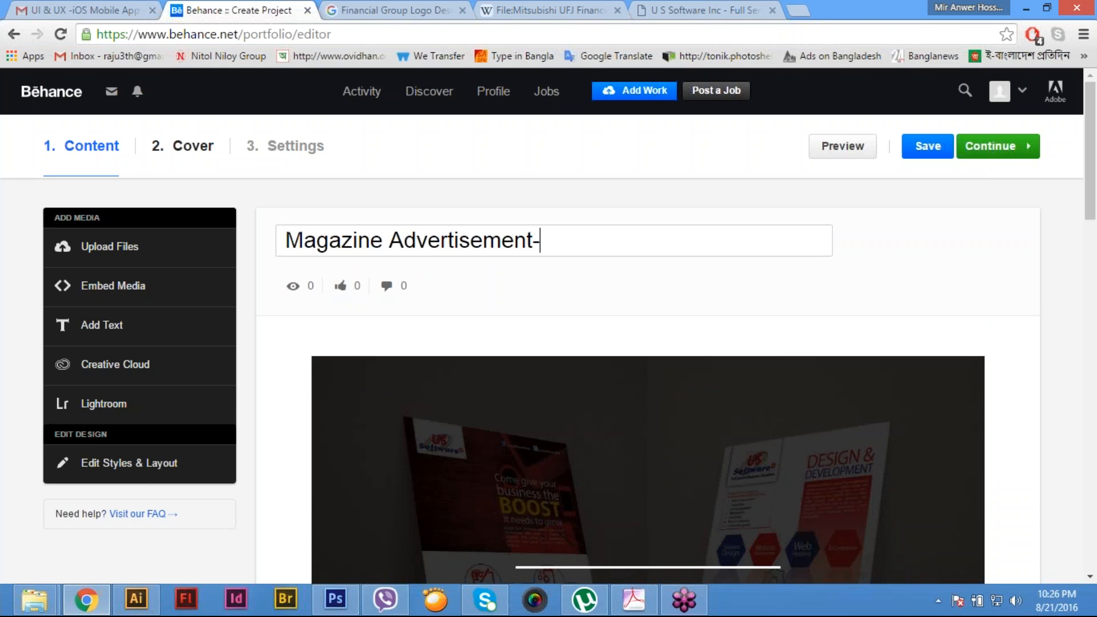
type(" US Softw")
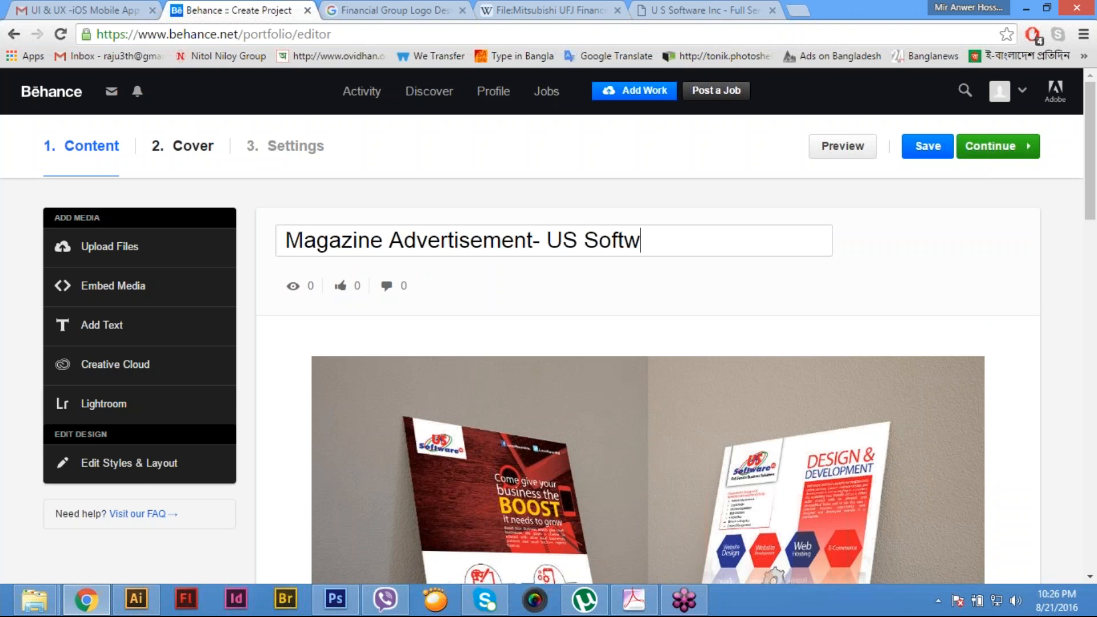
type("are Inc")
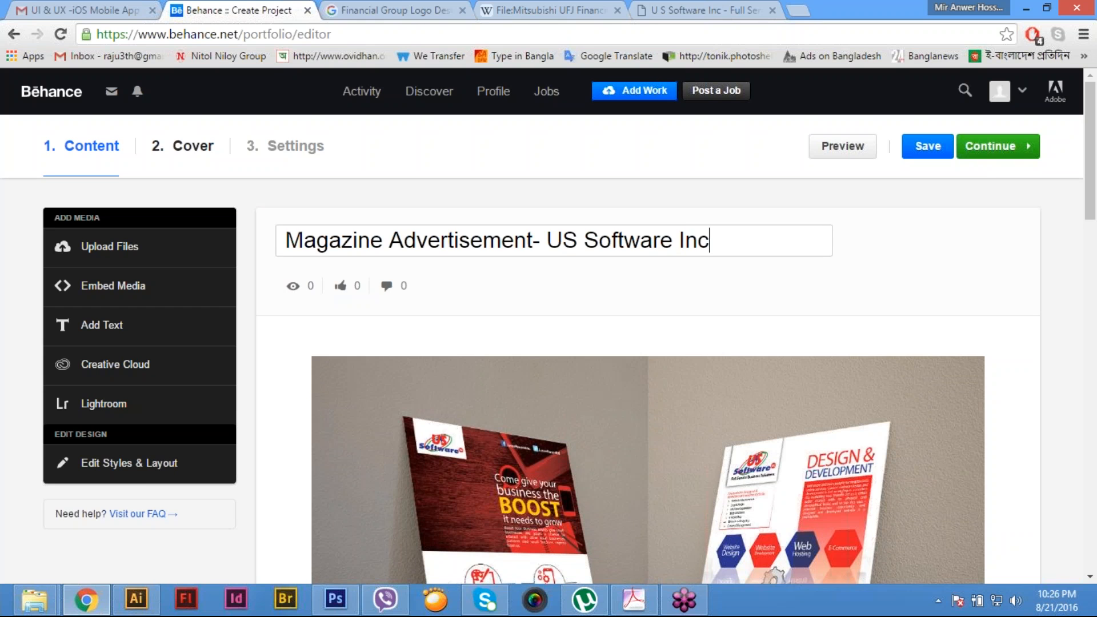
- Copy the US Software Inc site's company overview text through "USSI is Microsoft certified Partner." and return to the Behance project
left_click(734, 8)
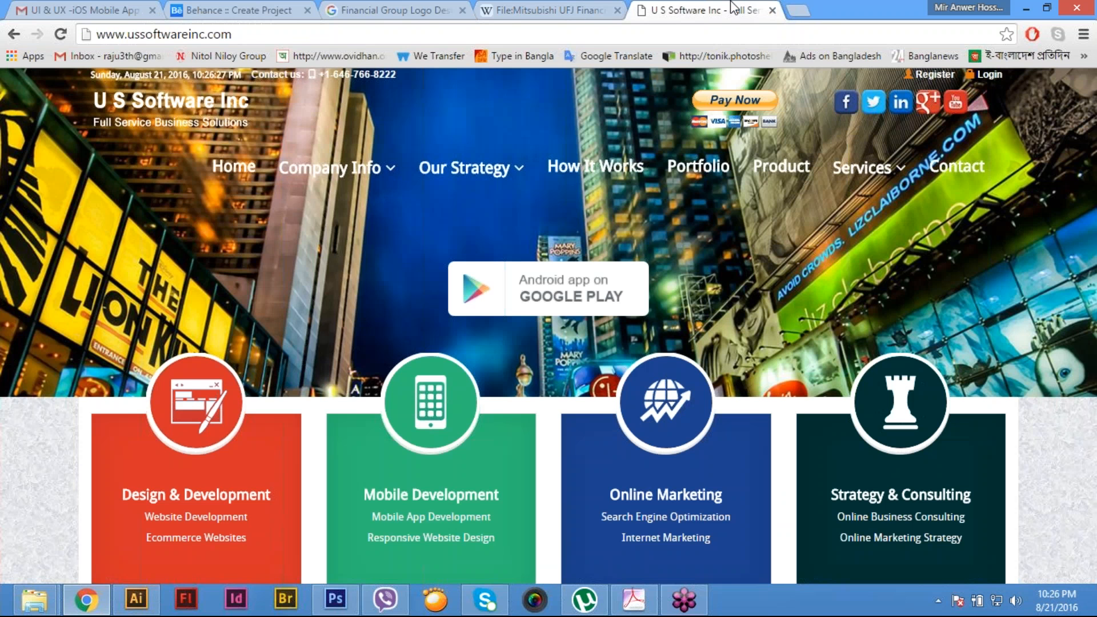
mouse_move(330, 167)
left_click(311, 205)
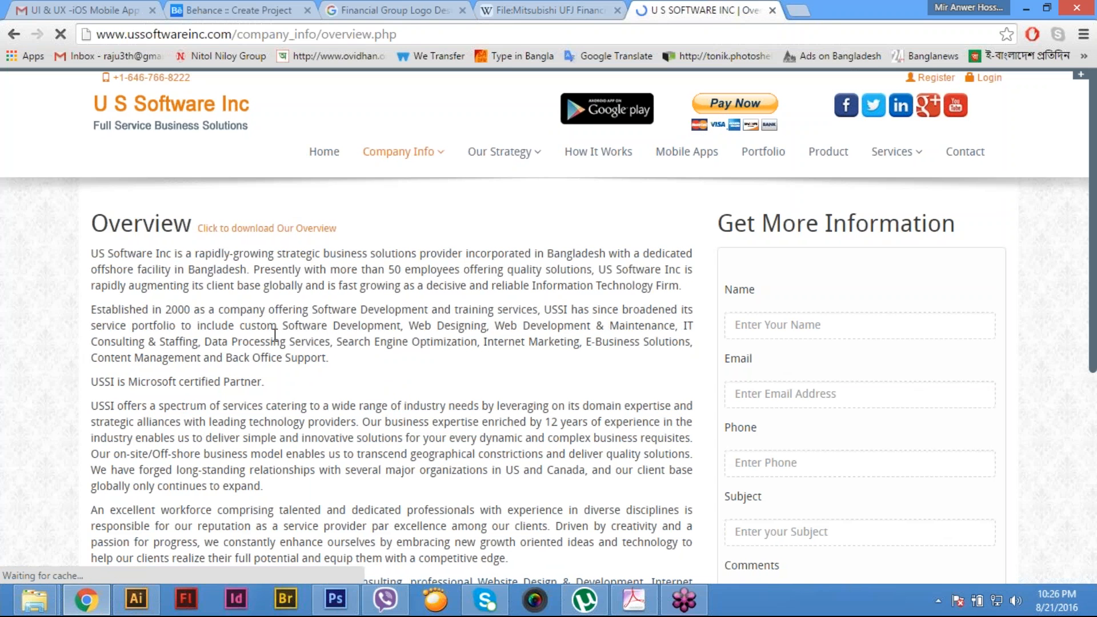
left_click_drag(294, 365, 380, 362)
key("ctrl+c")
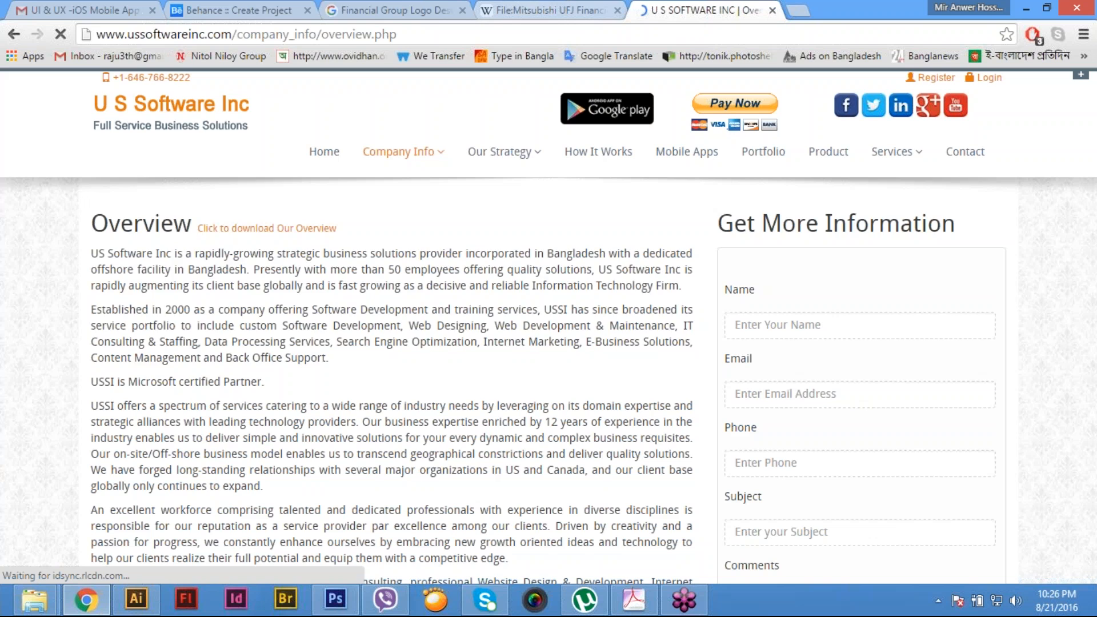
left_click(229, 8)
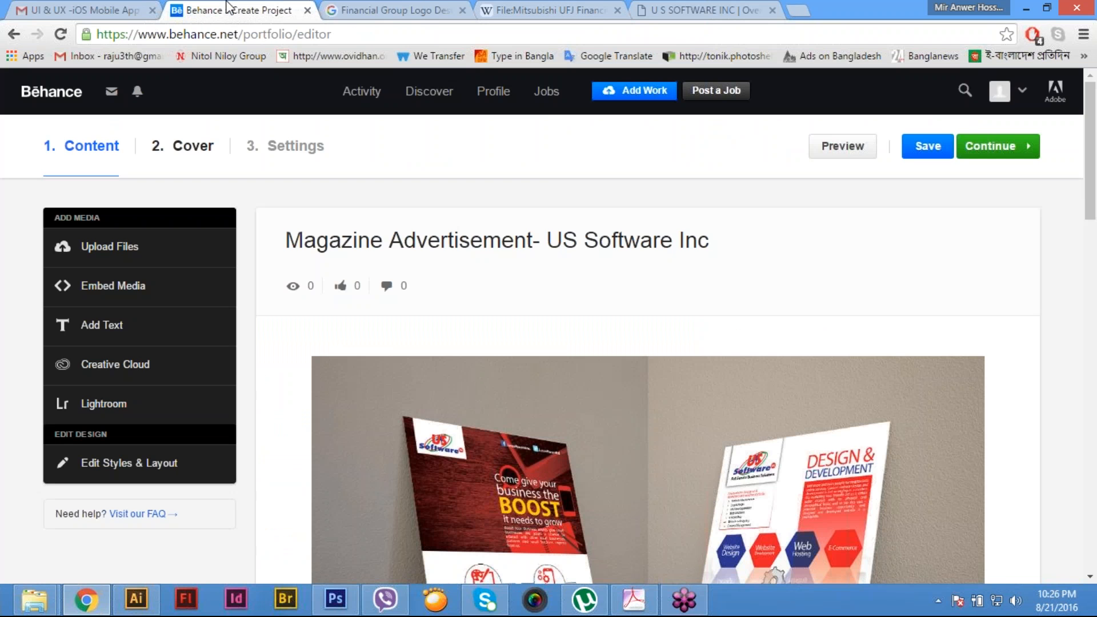
- Set the project's background colour to black, RGB 0, 0, 0, in the styles and layout settings
mouse_move(391, 343)
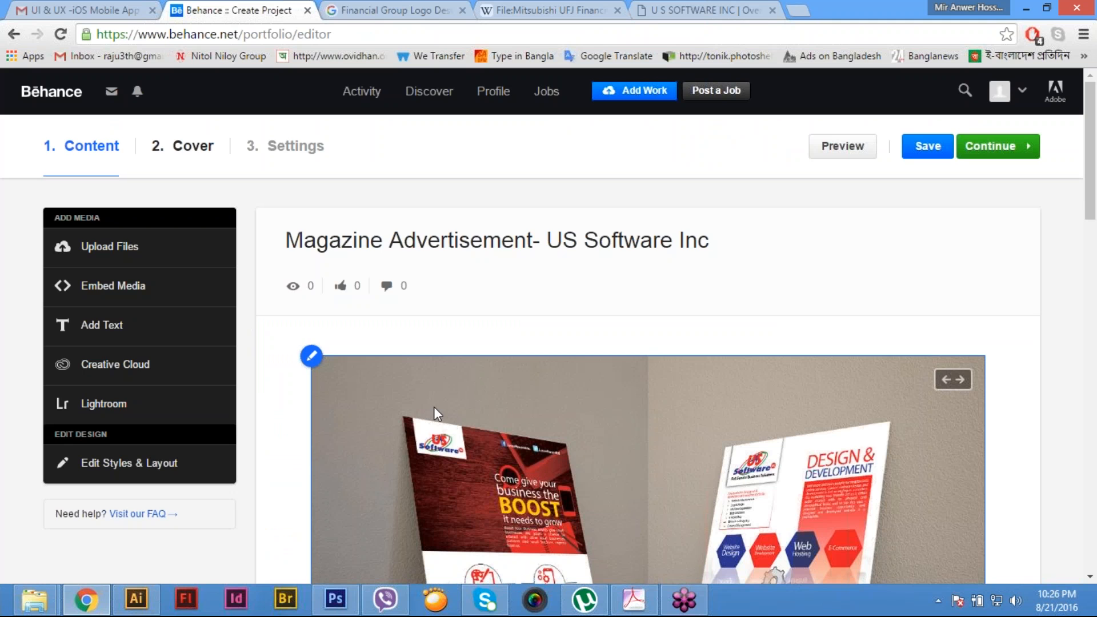
left_click(150, 466)
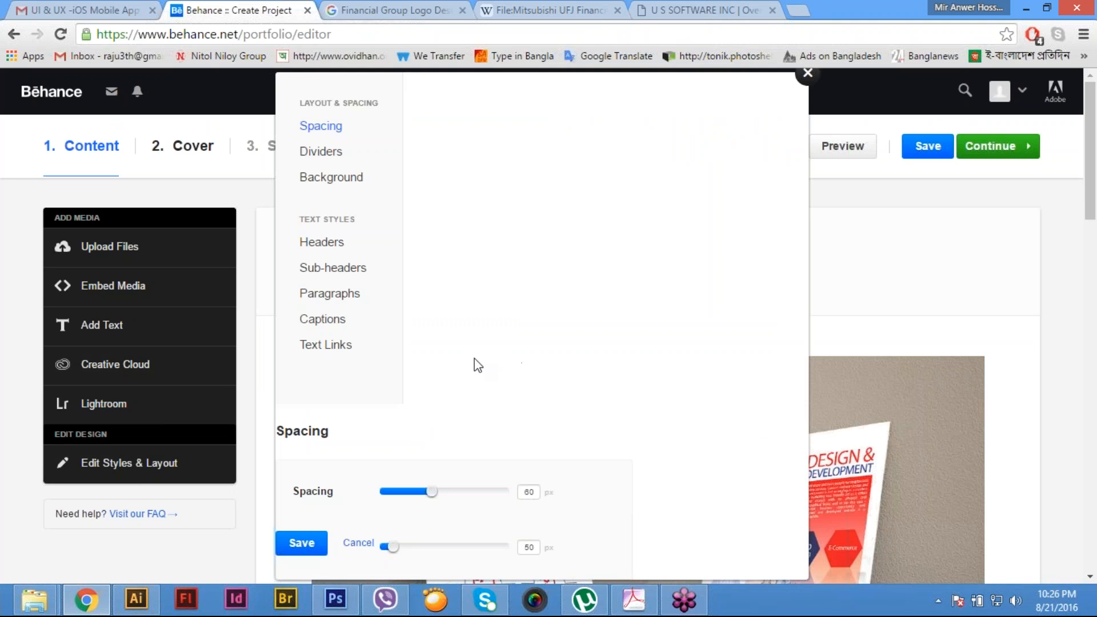
left_click(332, 182)
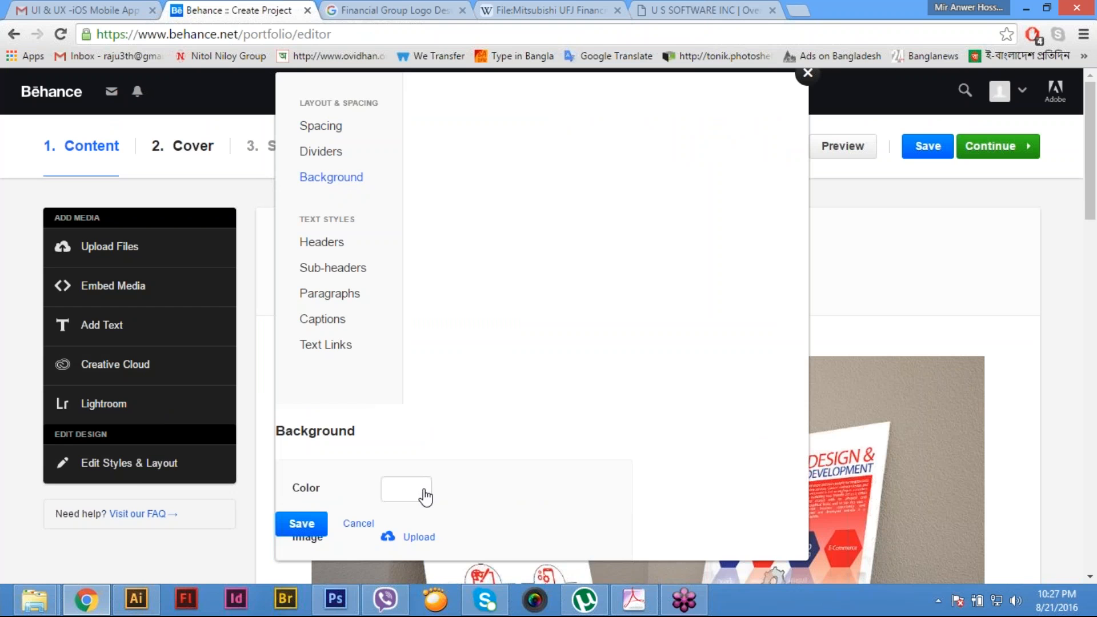
left_click(424, 497)
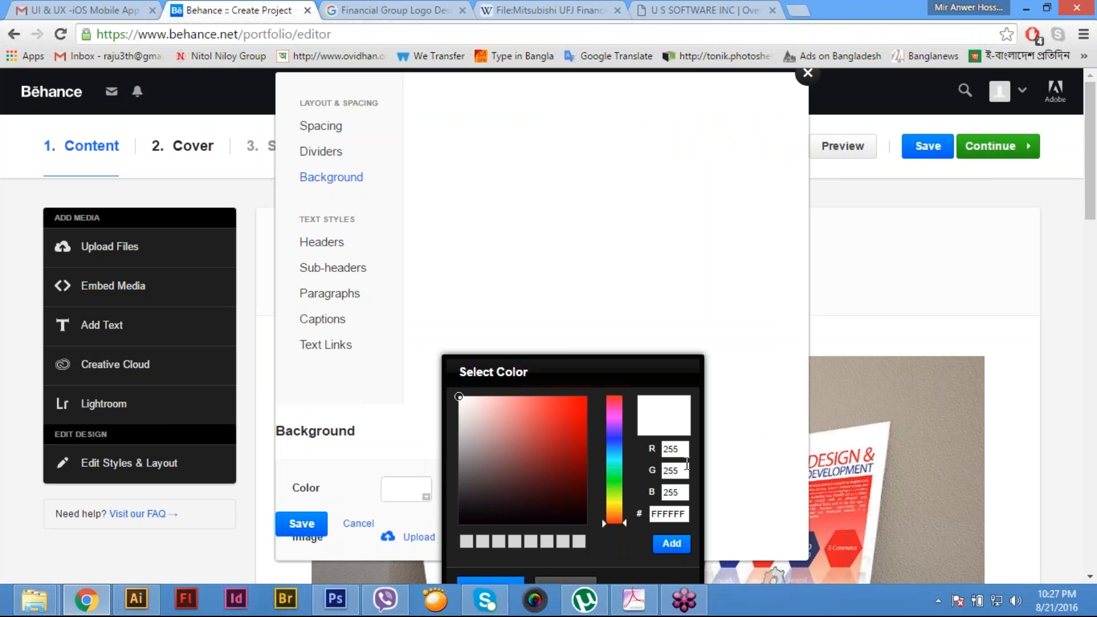
double_click(680, 449)
type("0")
key("Tab")
type("0")
key("Tab")
type("0")
key("Tab")
type("0")
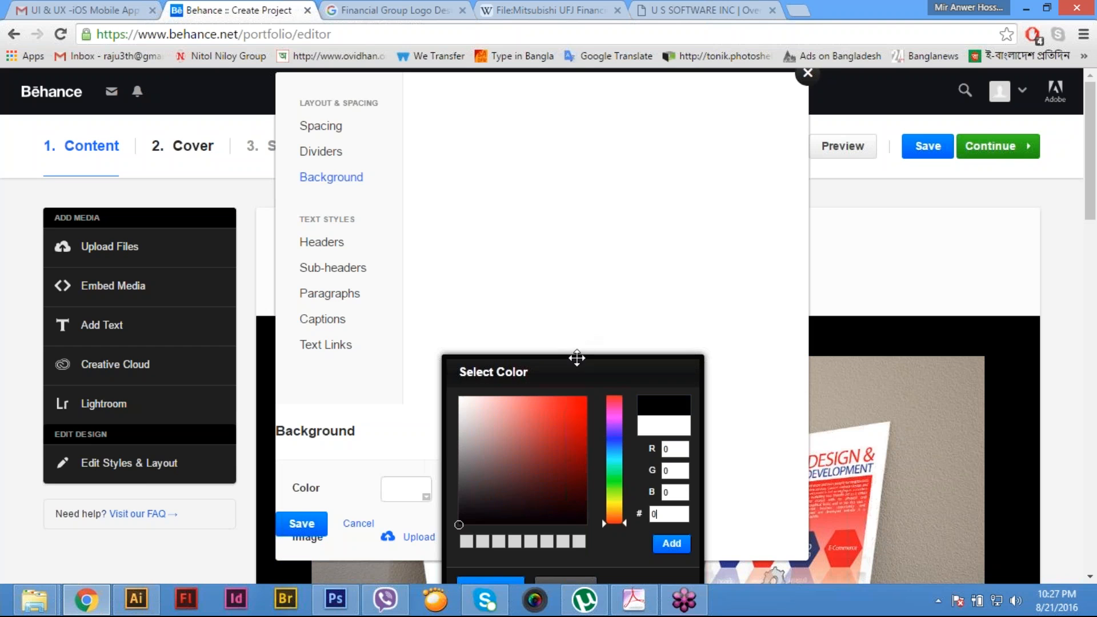
left_click_drag(578, 358, 559, 227)
left_click(485, 461)
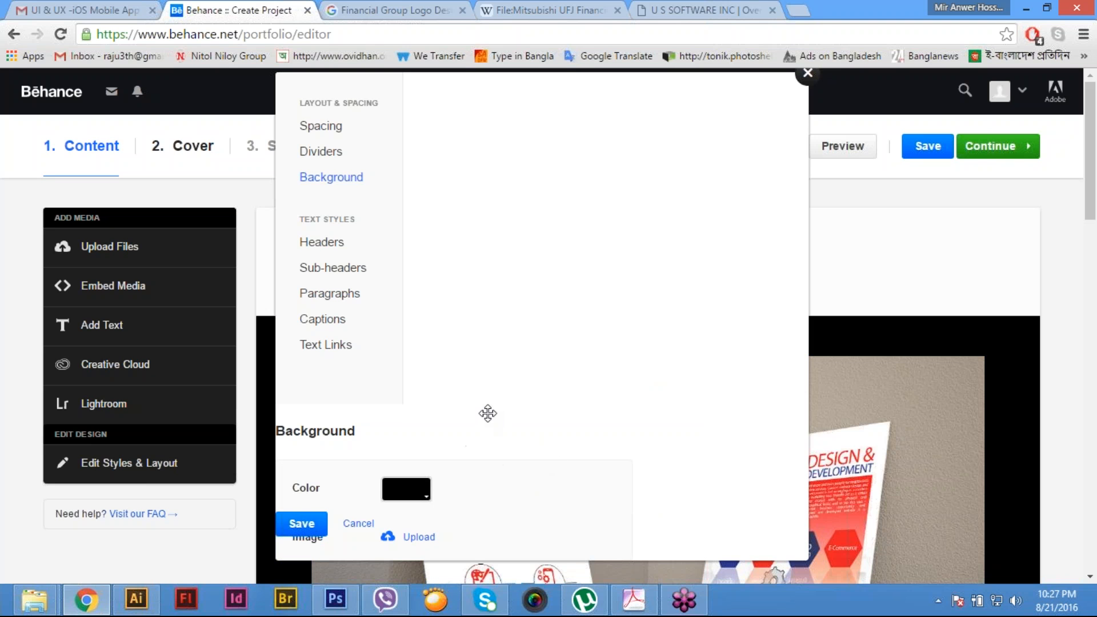
- Set the project's content spacing to 10 px and save the styles and layout settings
left_click(338, 246)
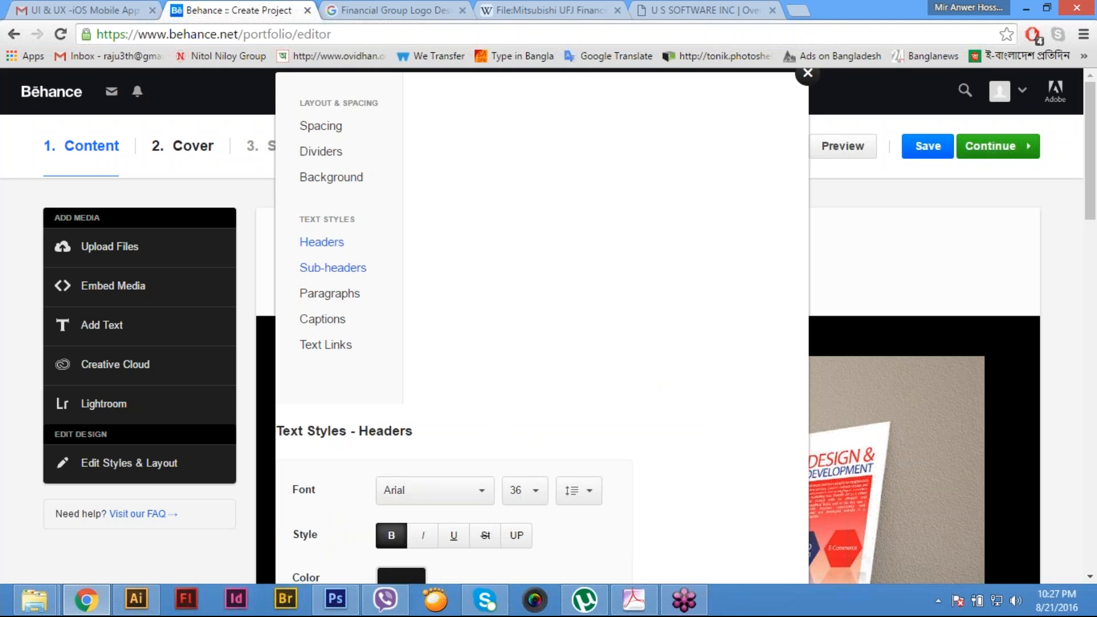
left_click(338, 269)
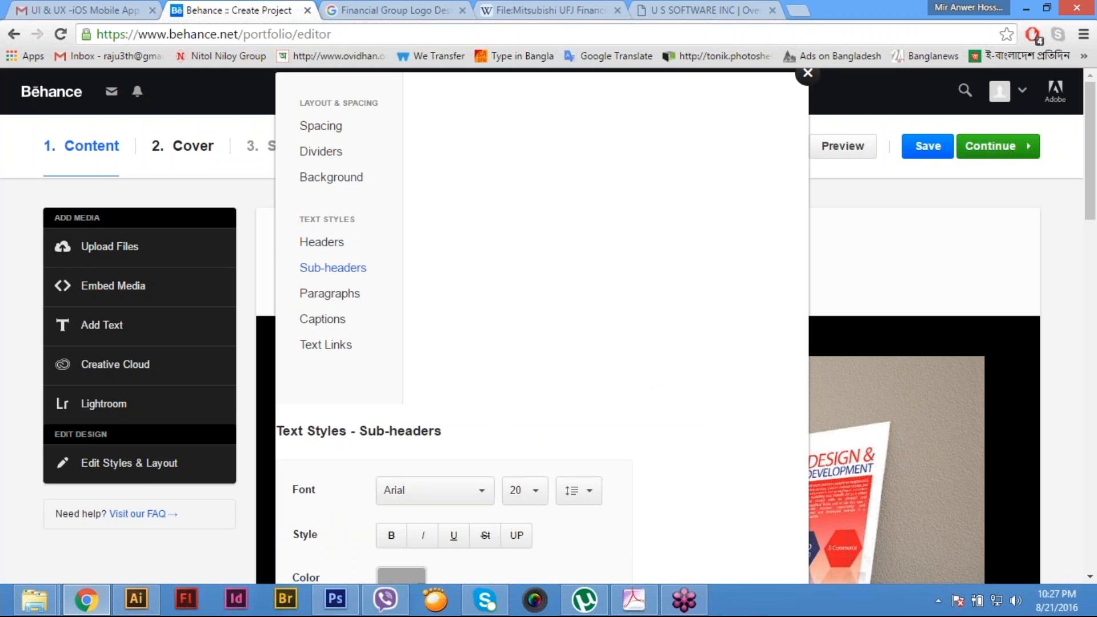
left_click(334, 131)
double_click(535, 494)
type("10")
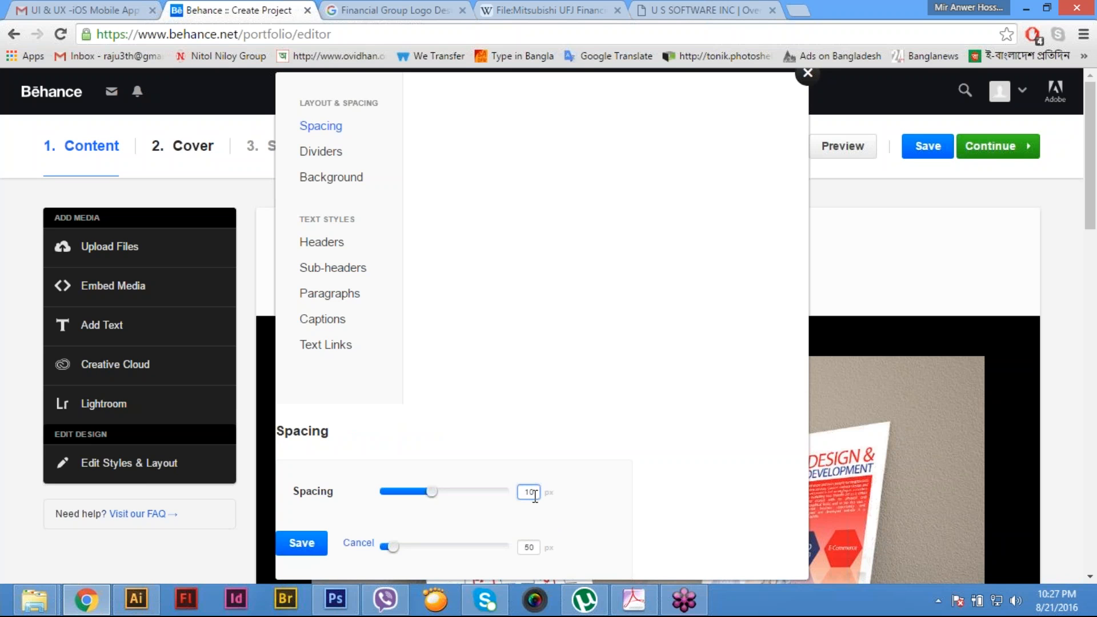
key("Tab")
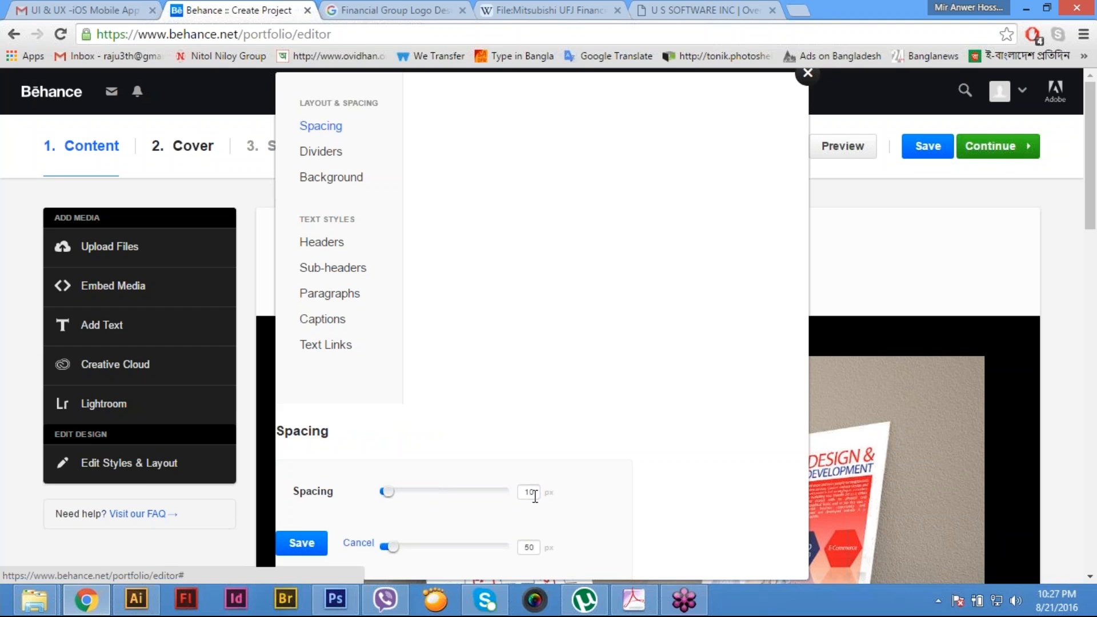
left_click(336, 152)
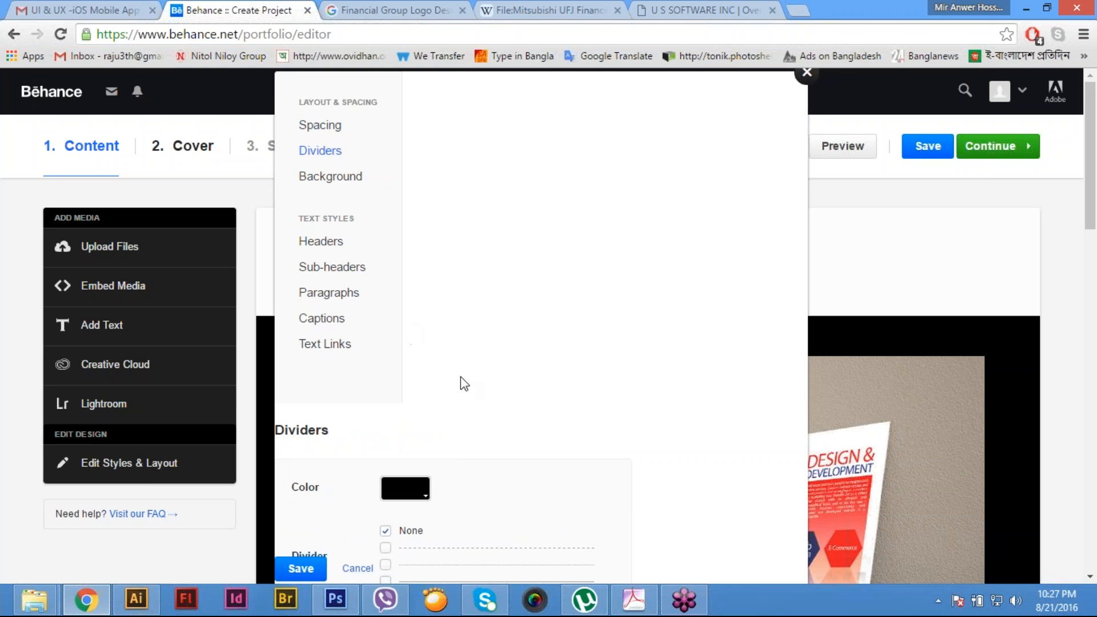
left_click(309, 569)
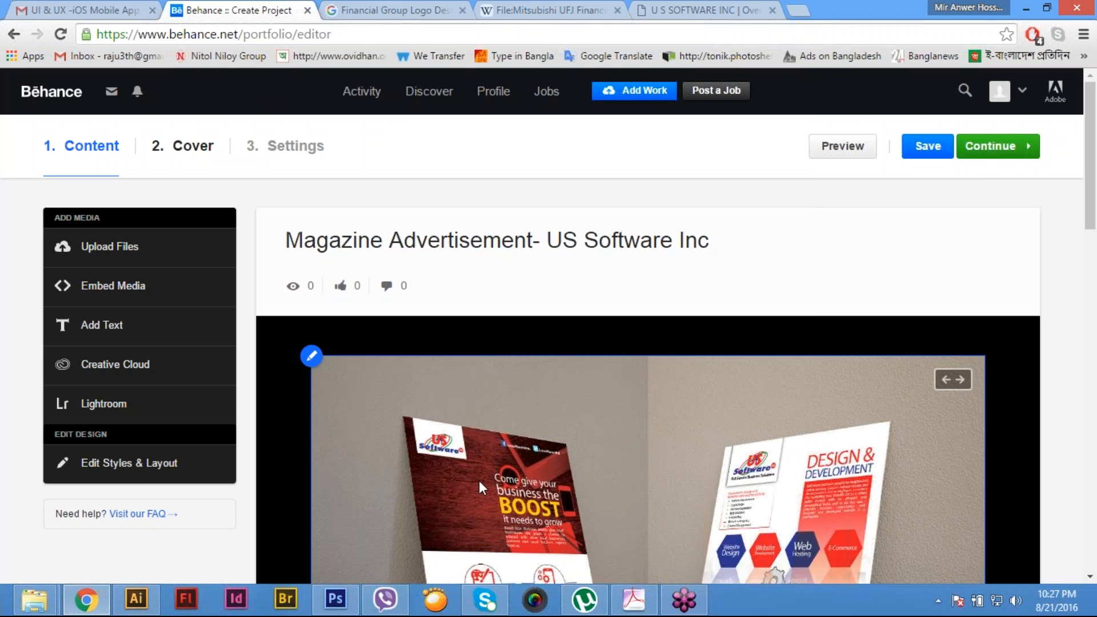
- Add a text block below the last mock-up image and paste the copied company overview into it
scroll(479, 482, "down", 7)
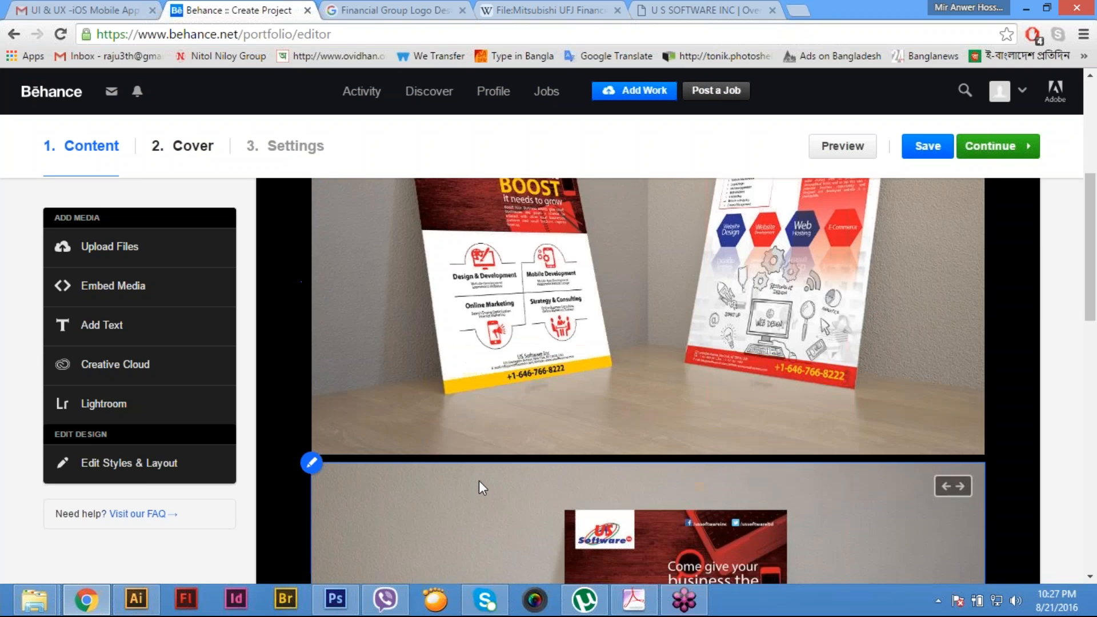
scroll(479, 481, "down", 10)
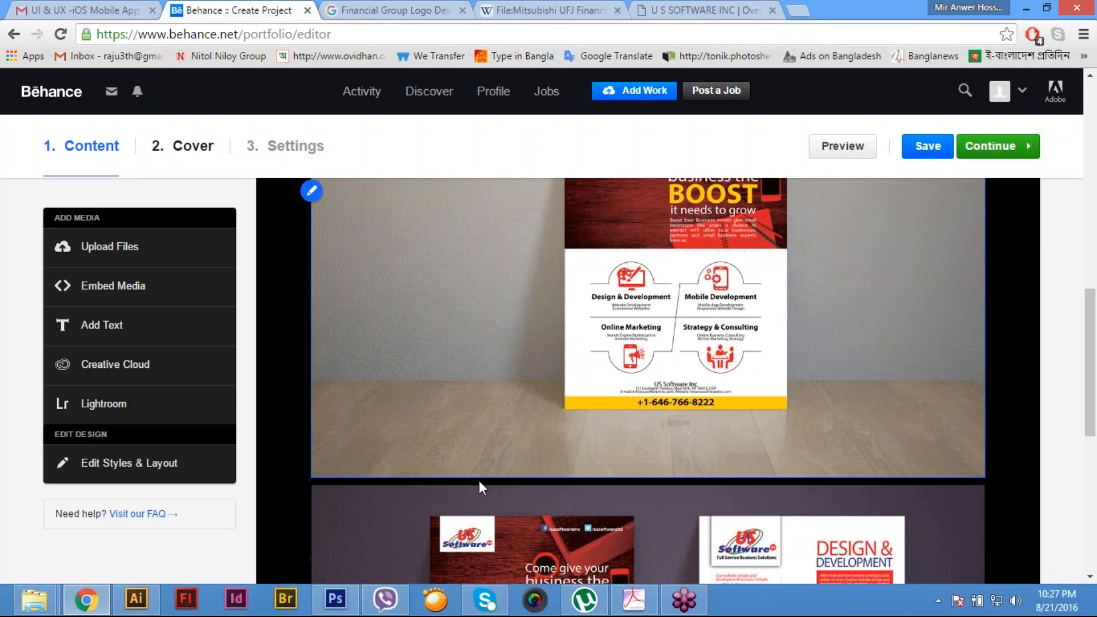
scroll(479, 481, "down", 3)
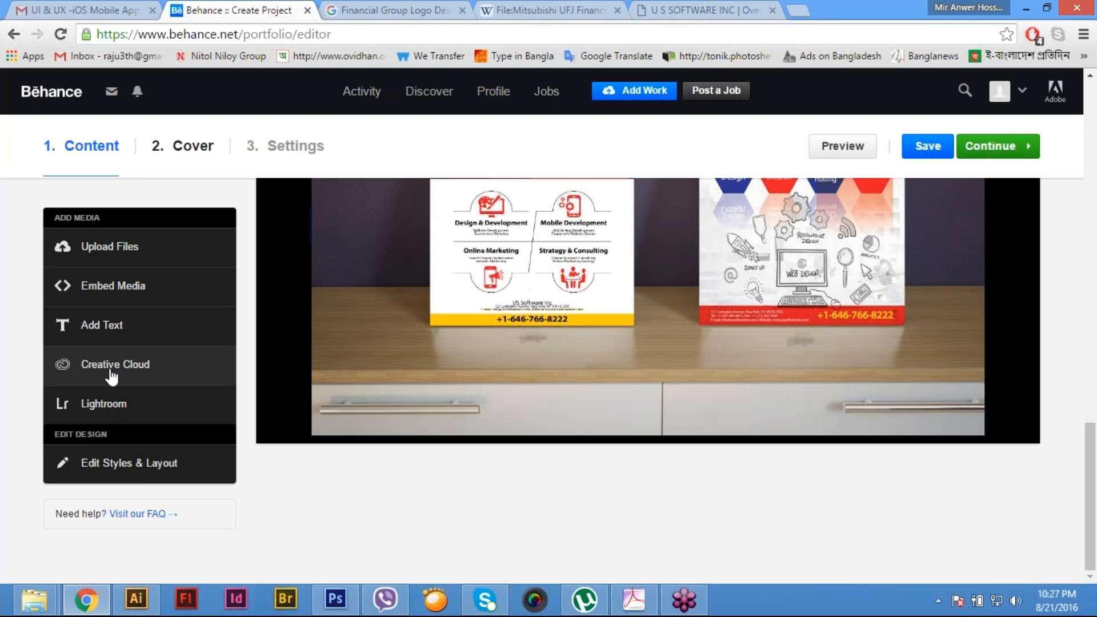
left_click(123, 336)
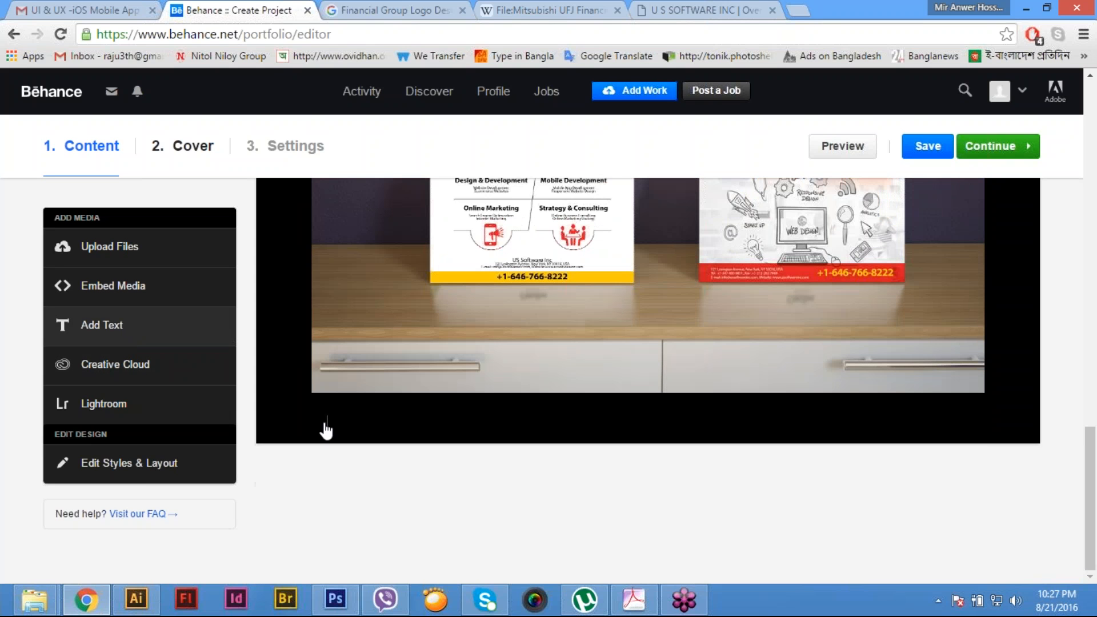
left_click(329, 430)
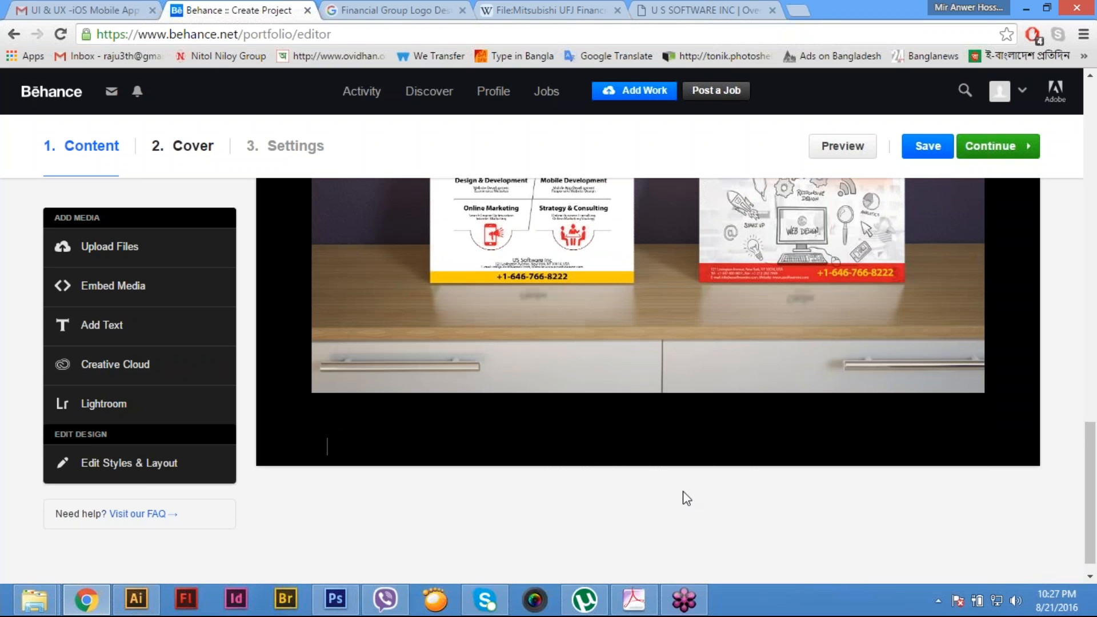
key("ctrl+v")
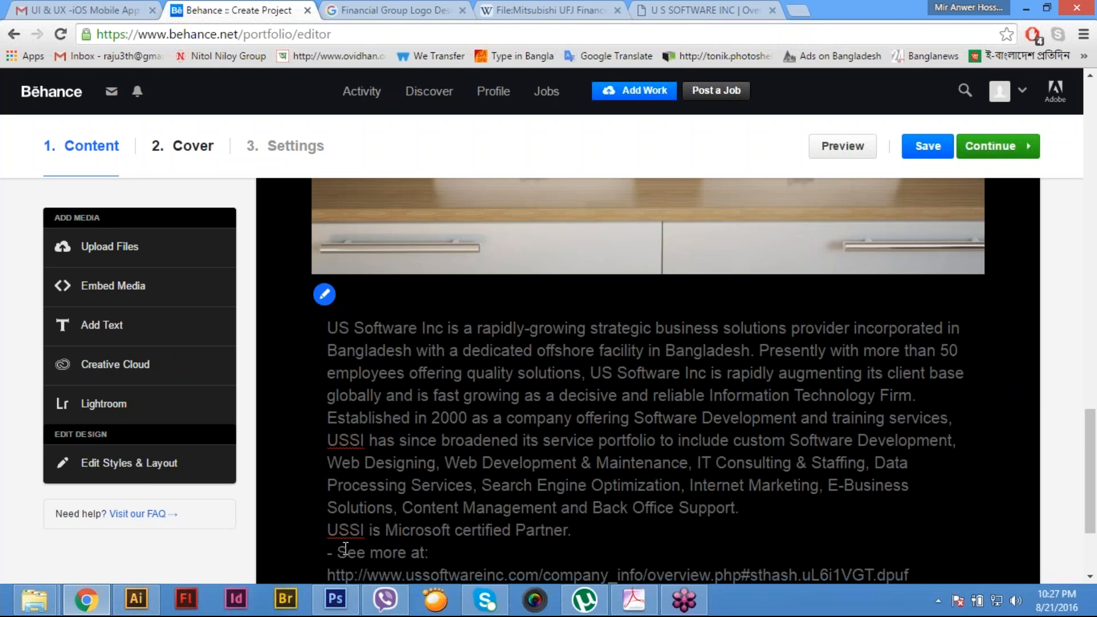
- Delete the "- See more at:" line and its web link from the end of the pasted overview
left_click(709, 569)
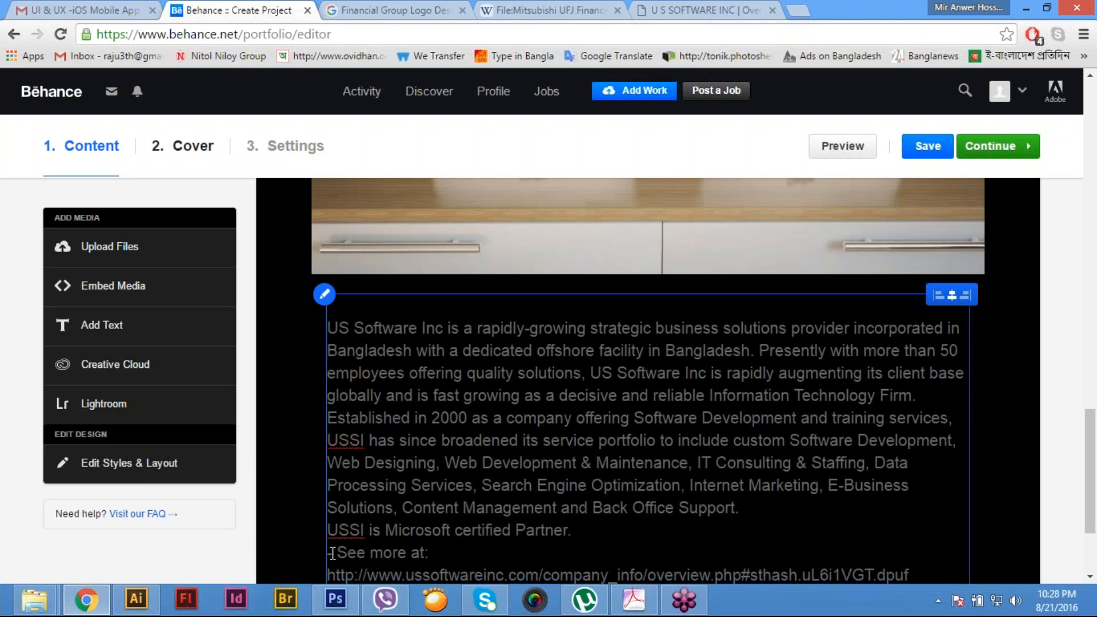
left_click_drag(330, 550, 940, 577)
key("BackSpace")
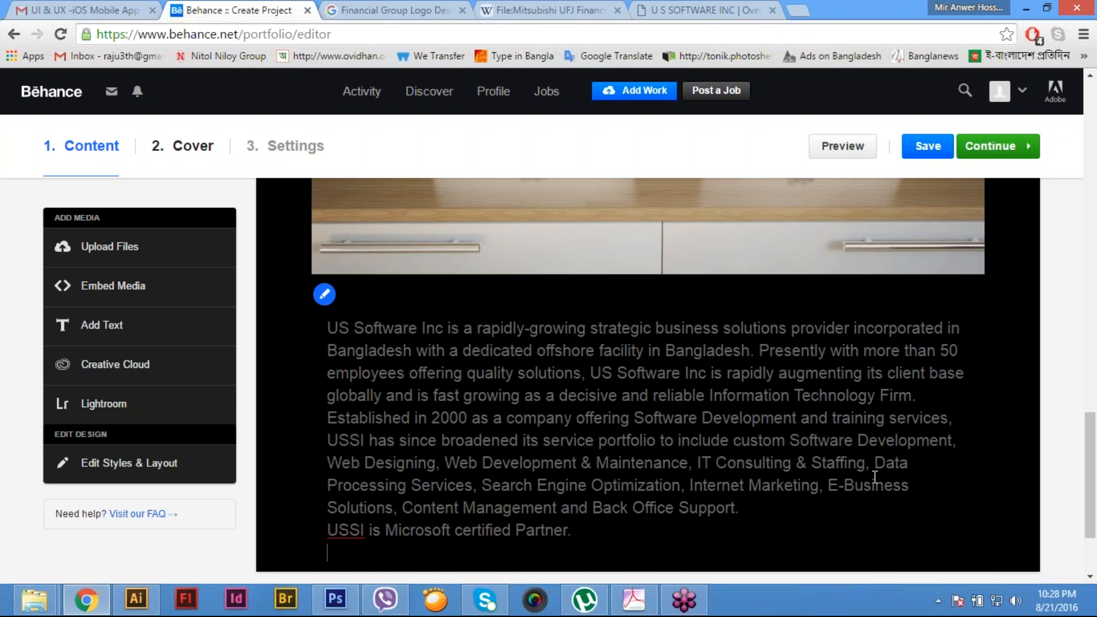
- Insert blank lines before the "Established in 2000" paragraph and the "USSI is Microsoft certified Partner." line
left_click(328, 419)
key("Return")
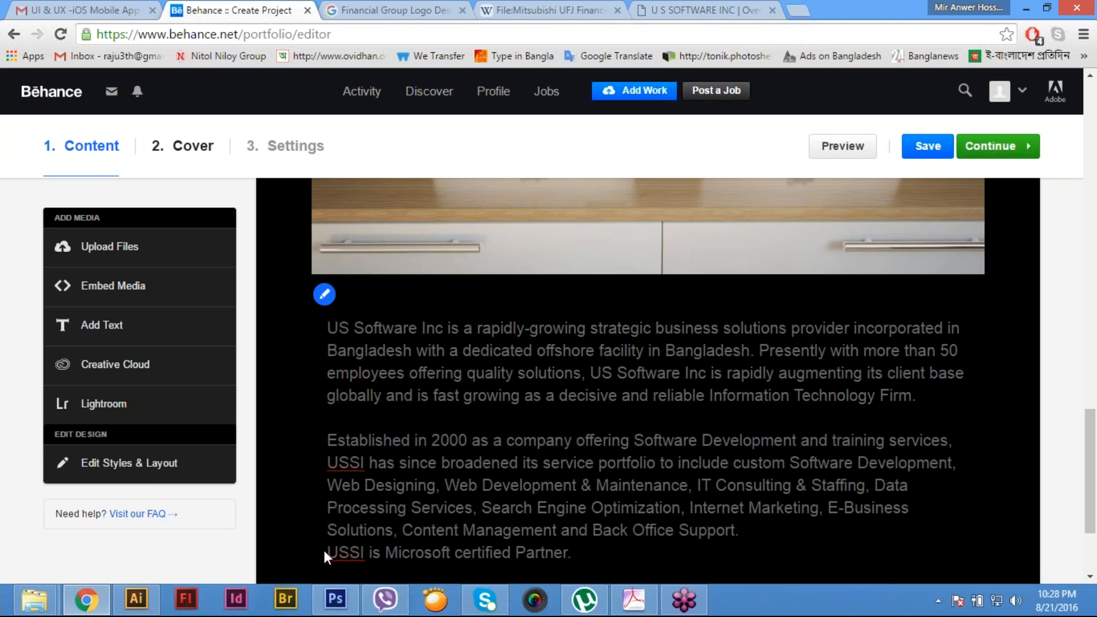
left_click(329, 553)
key("Return")
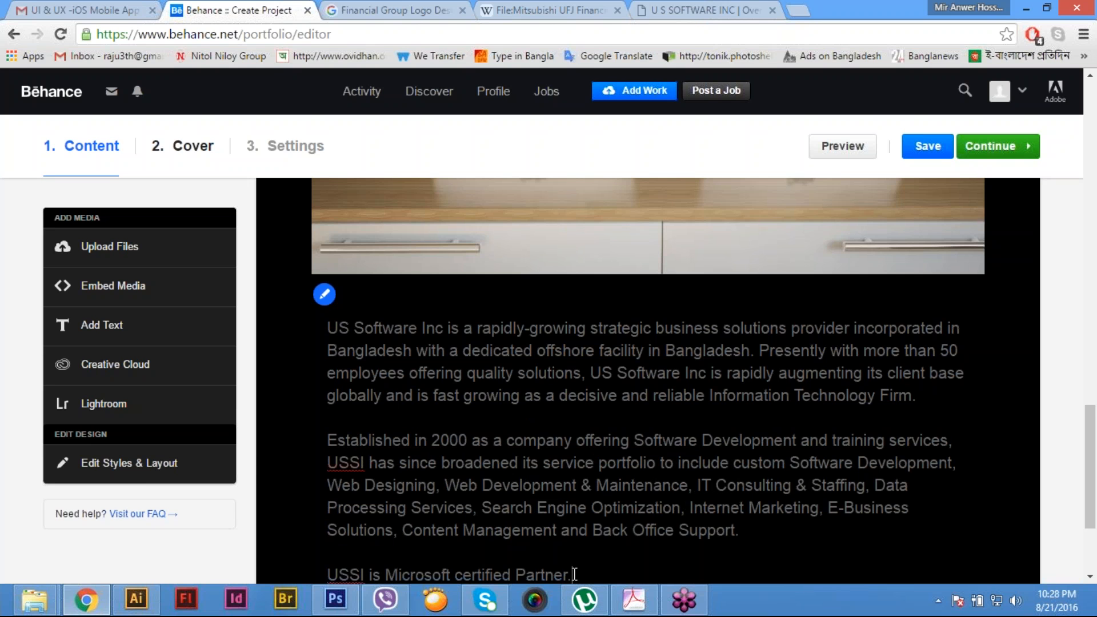
- Center-align the whole company overview text below the last mock-up image
left_click_drag(366, 349, 327, 326)
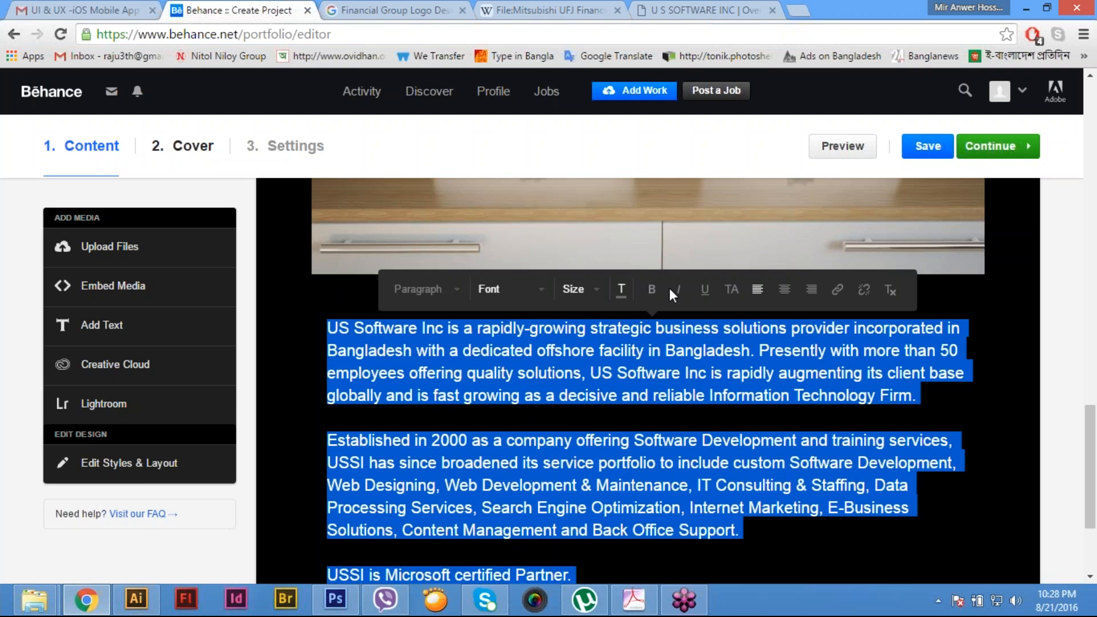
left_click(784, 290)
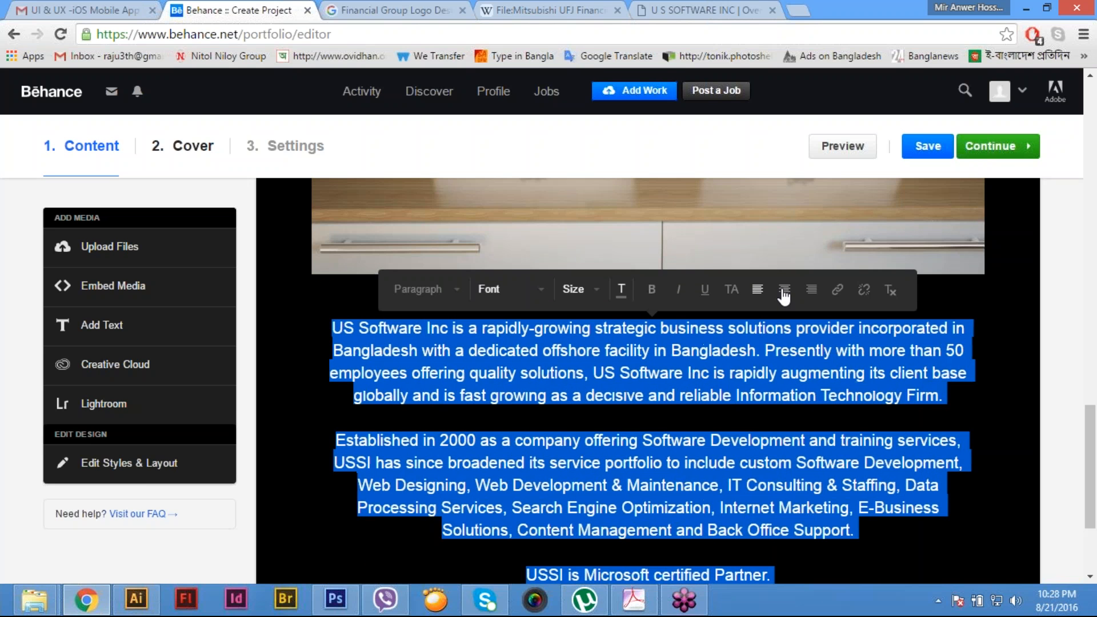
left_click(709, 463)
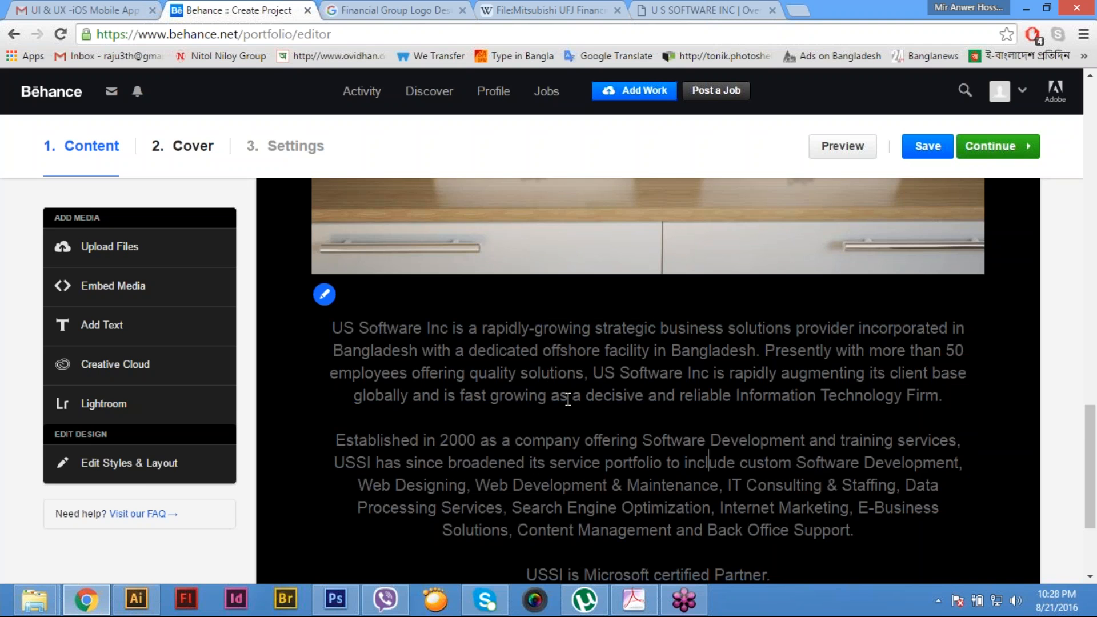
scroll(568, 400, "down", 3)
scroll(568, 400, "up", 2)
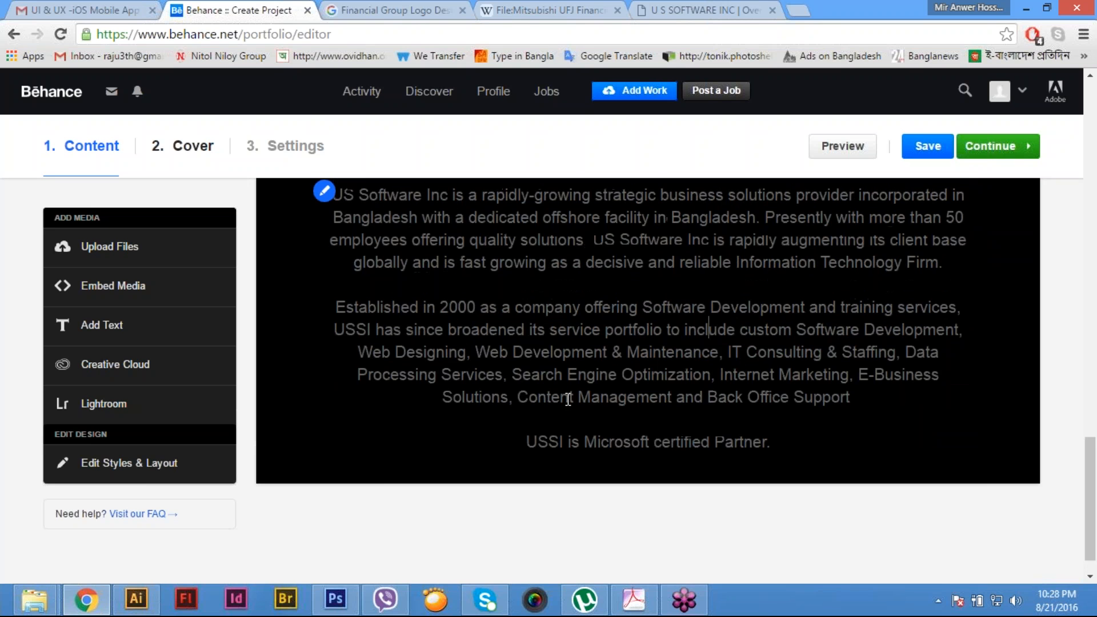
scroll(766, 543, "down", 1)
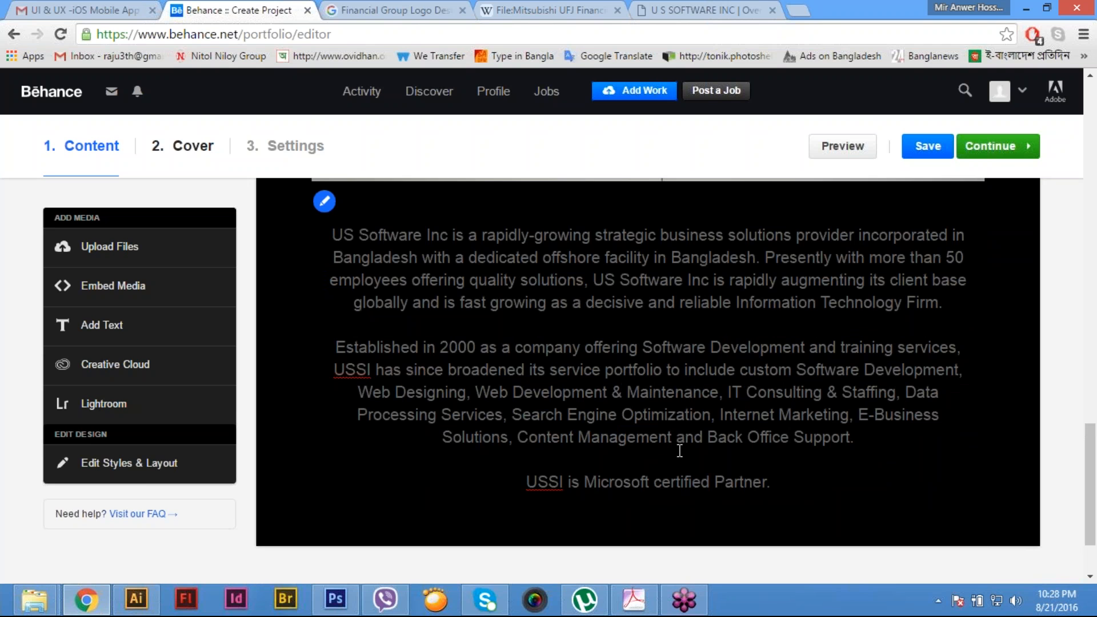
scroll(680, 451, "up", 2)
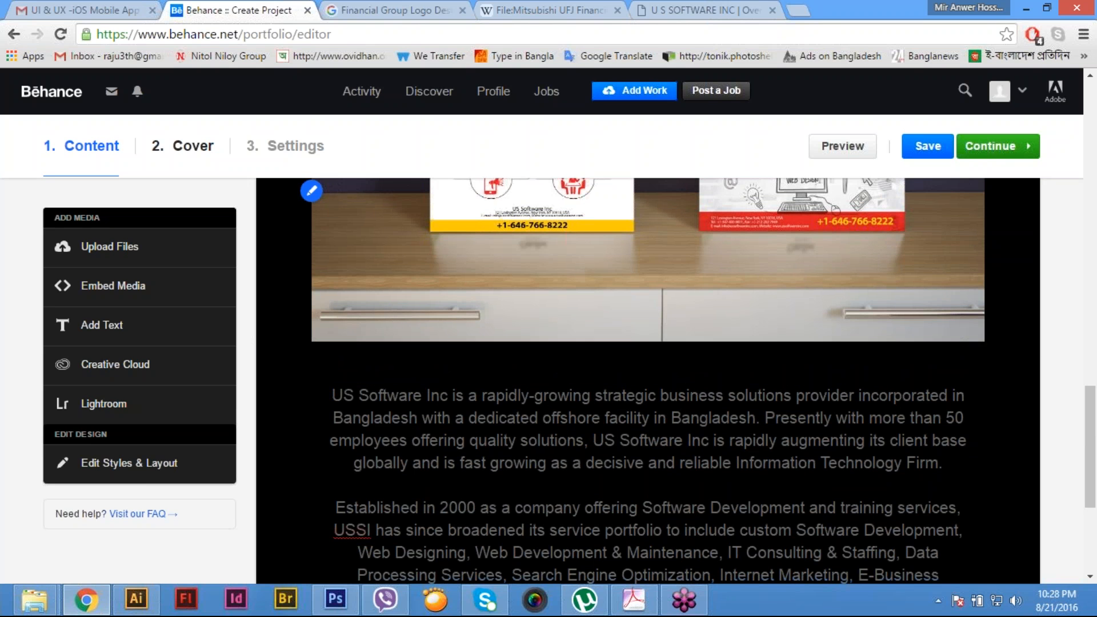
- Use the second mock-up image as the project cover, enlarged and repositioned to frame the red "BOOST" ad, and apply the crop
left_click(995, 147)
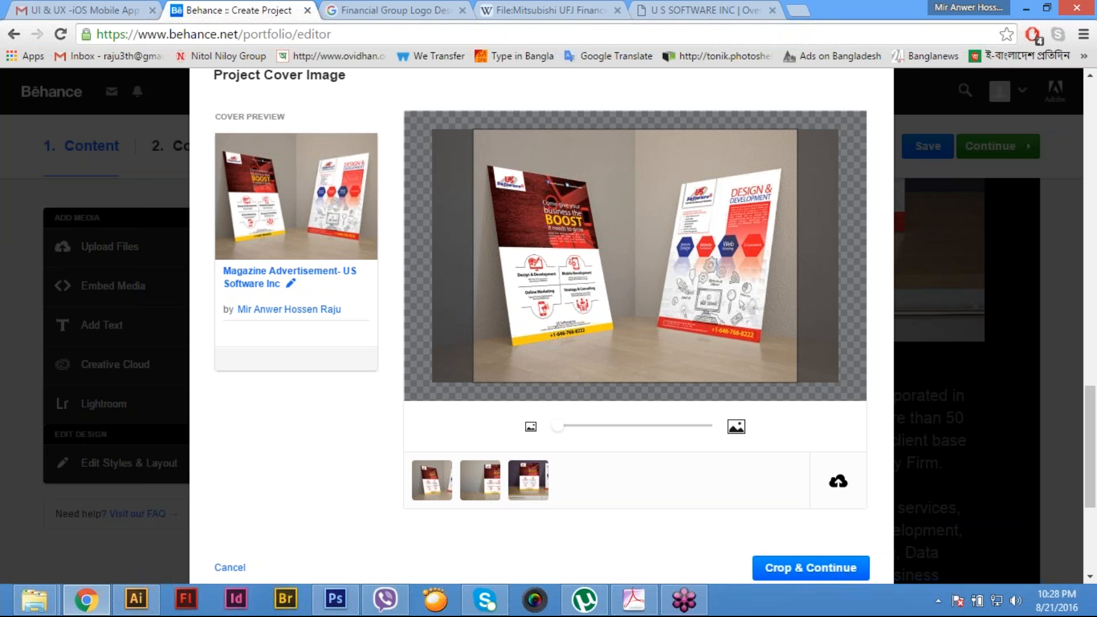
left_click(480, 481)
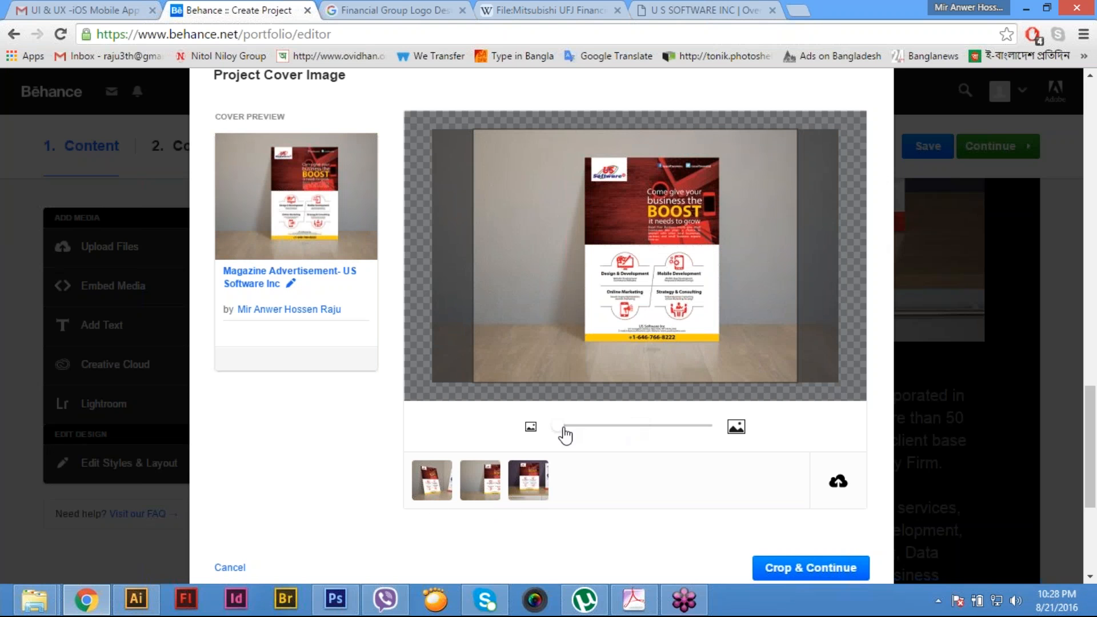
left_click_drag(563, 434, 590, 443)
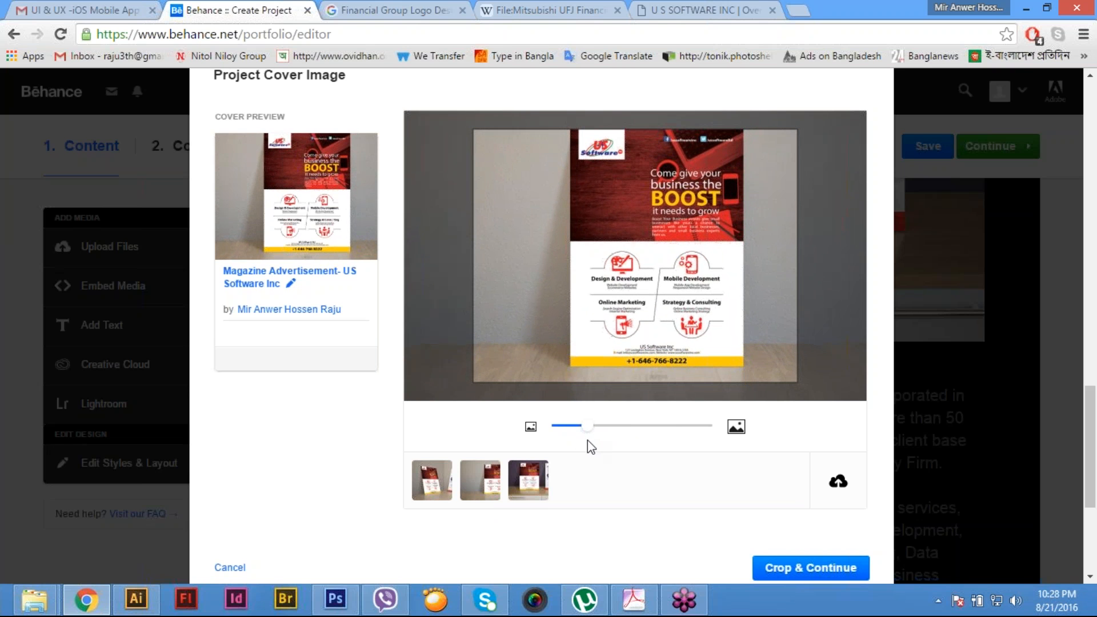
left_click_drag(683, 220, 656, 228)
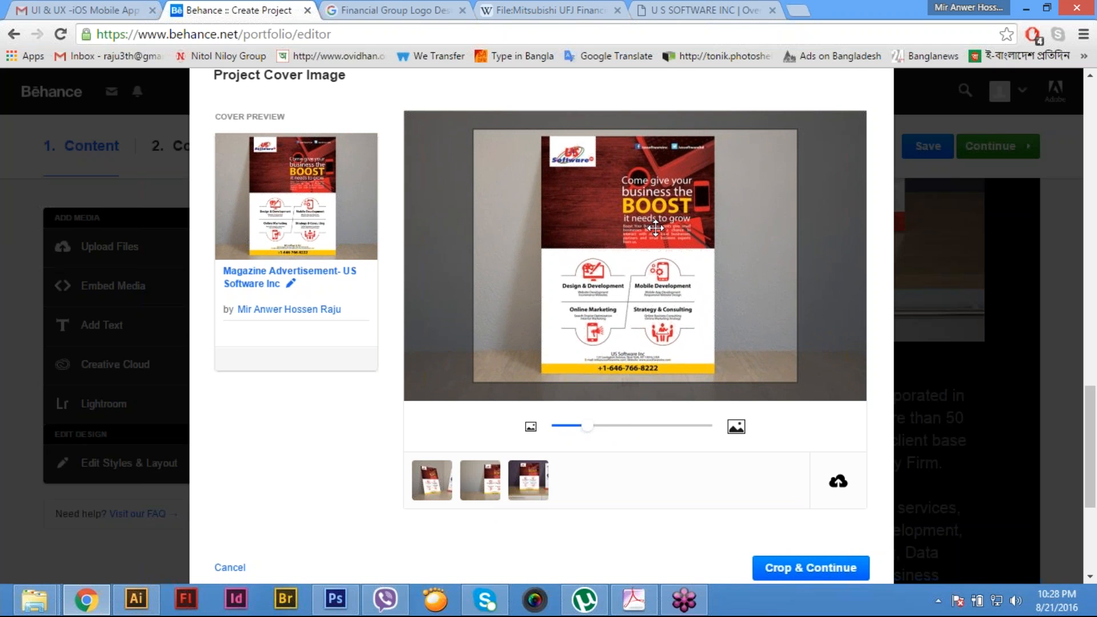
left_click(821, 576)
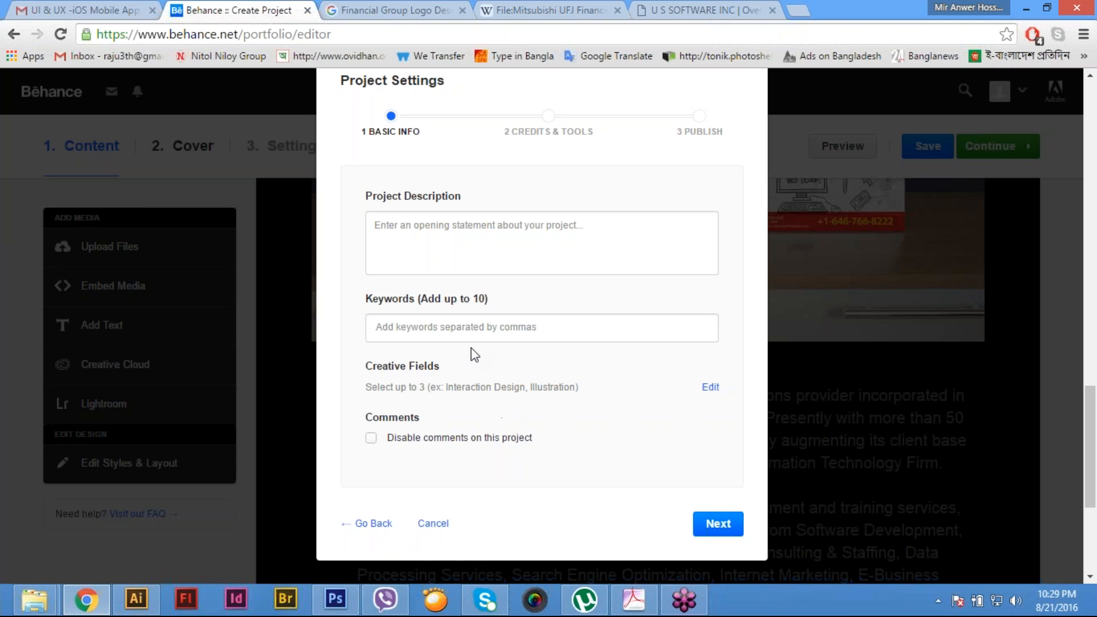
- Paste the company overview into the project description and delete its closing "- See more at:" line and web link
left_click(480, 234)
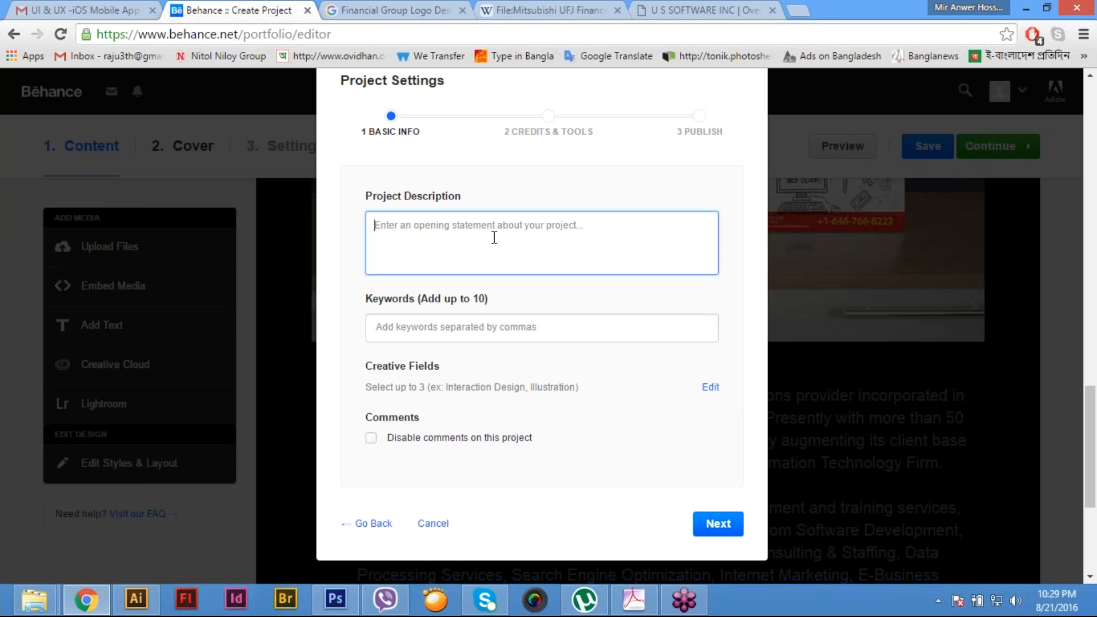
key("ctrl+v")
left_click_drag(423, 264, 364, 247)
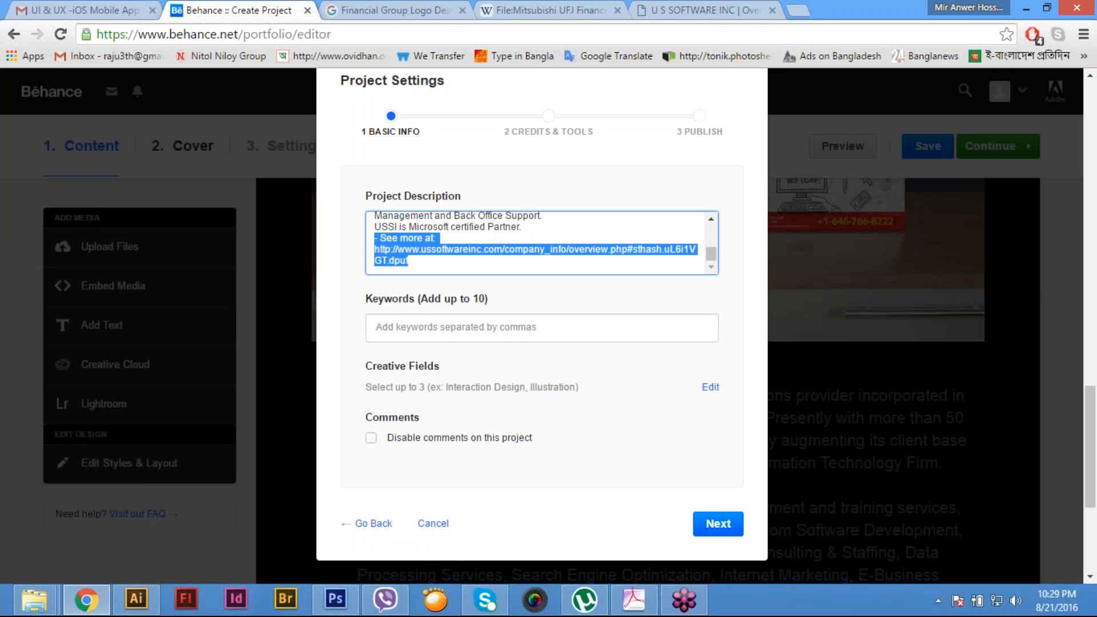
key("BackSpace")
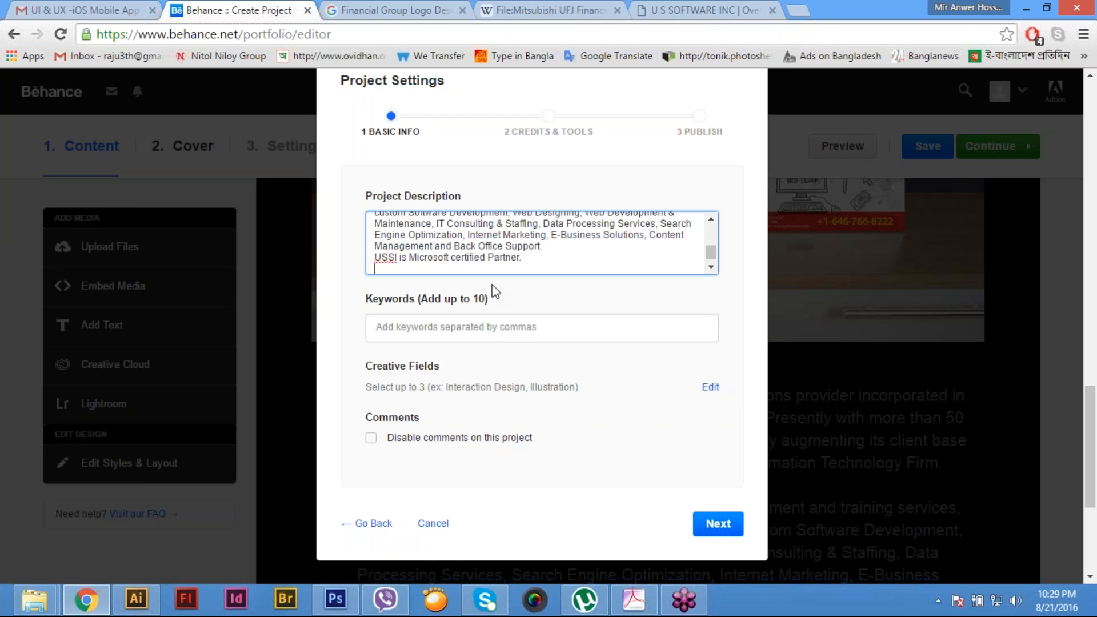
key("BackSpace")
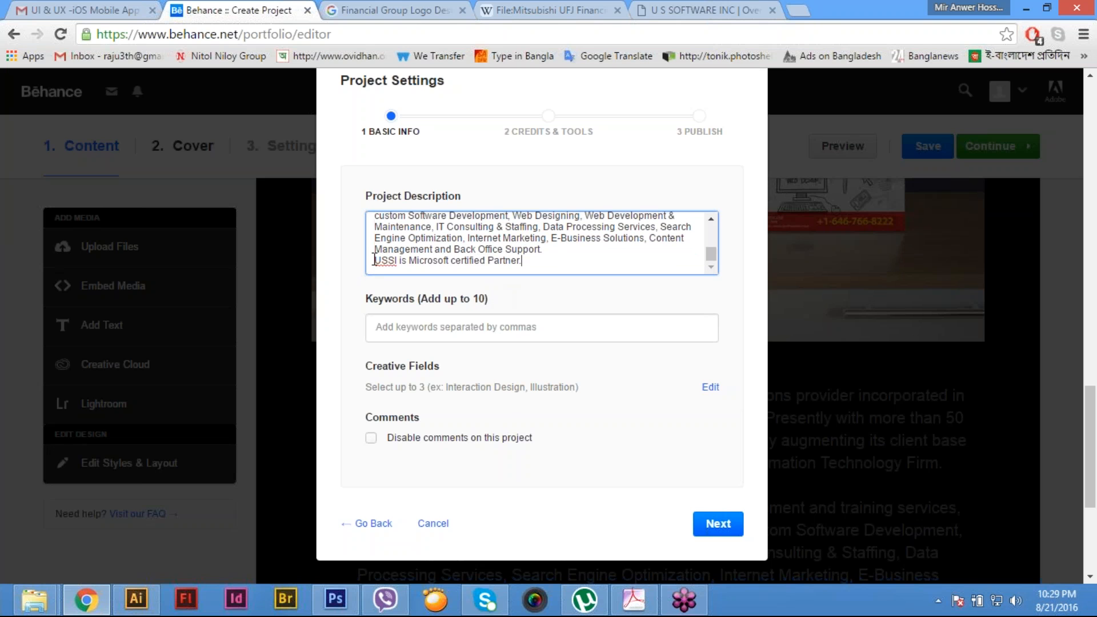
- Insert blank lines before the "USSI is Microsoft certified Partner." line and the "Established in 2000" paragraph in the project description
left_click(374, 260)
key("Return")
scroll(371, 256, "up", 2)
left_click(374, 270)
scroll(465, 269, "down", 1)
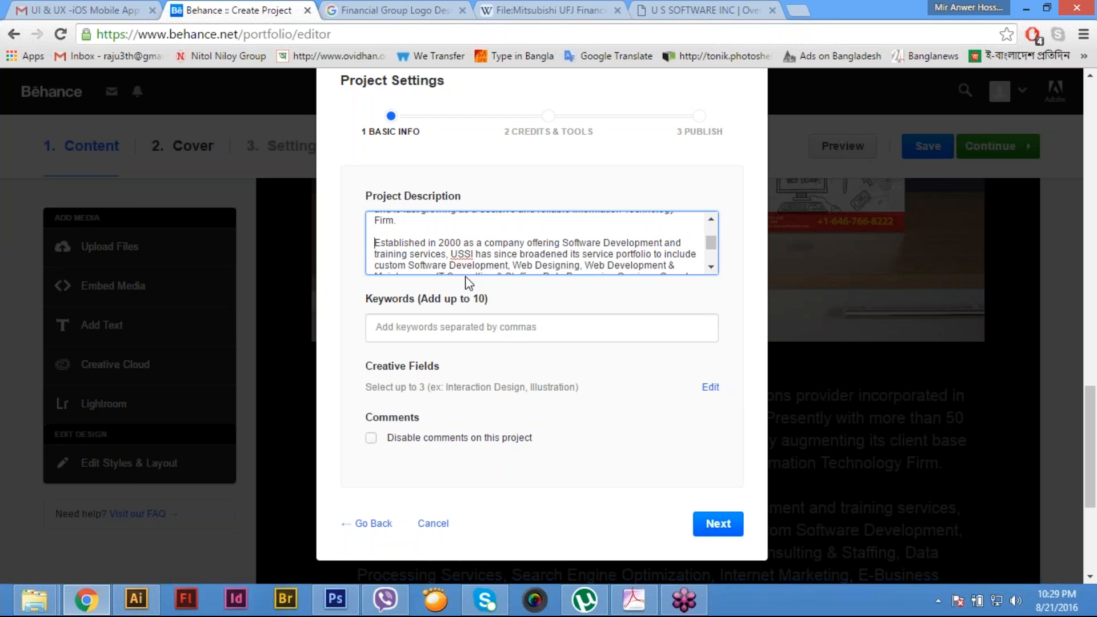
scroll(556, 252, "down", 3)
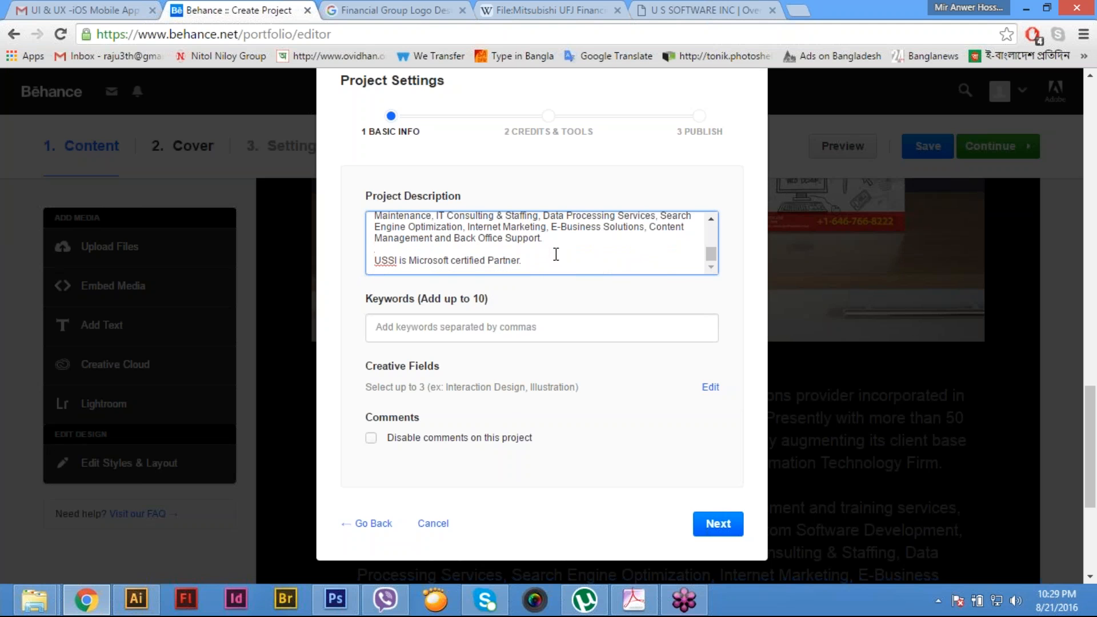
scroll(600, 344, "down", 1)
- Add the project keywords "Advertisement" and "Magazine Advertisement"
left_click(600, 340)
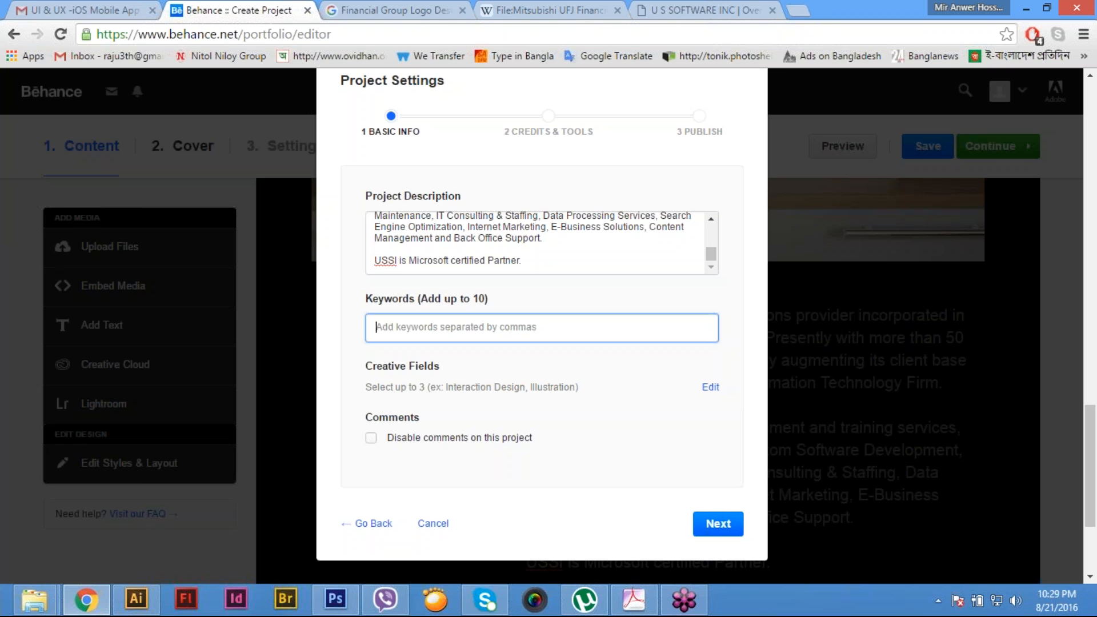
type("Ad")
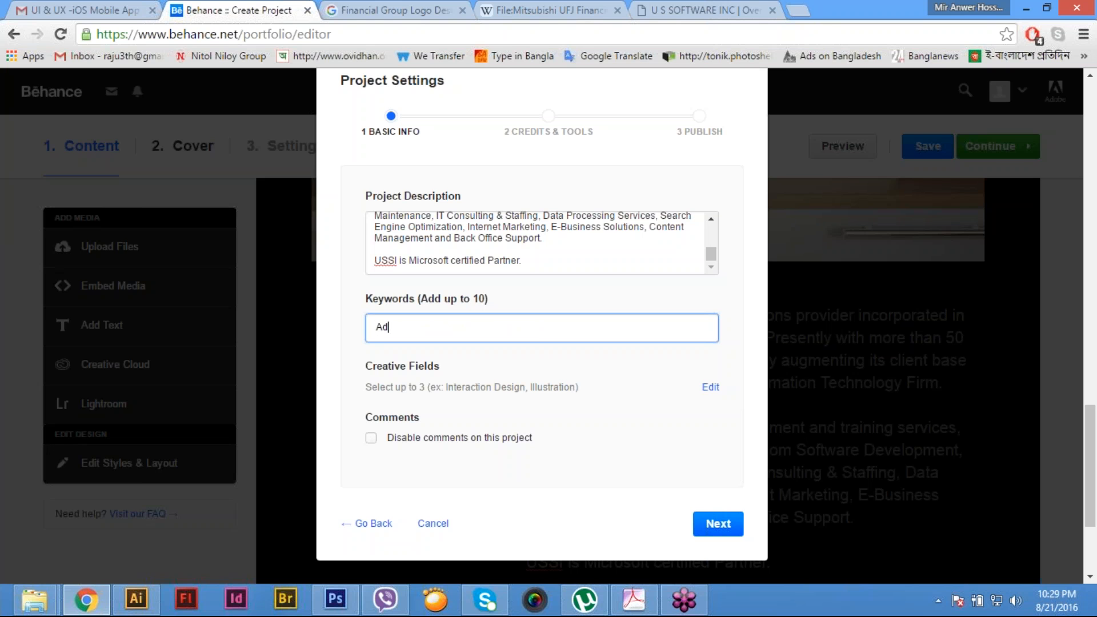
type("vertisement")
key("Return")
type("Magaz")
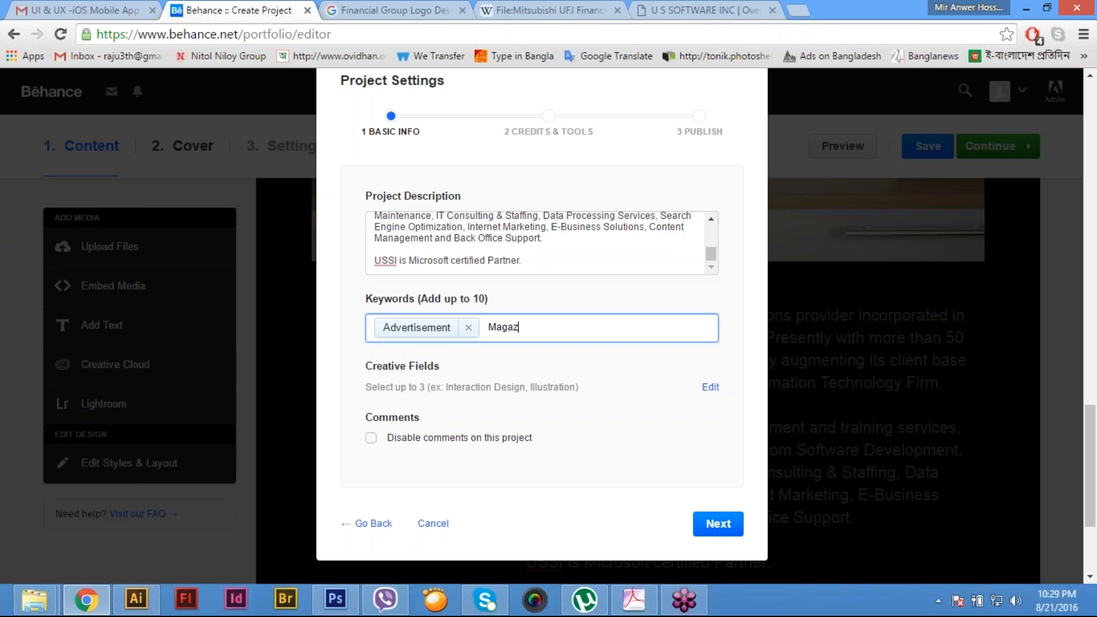
type("ine Advertisement")
key("Return")
- Add the further project keywords "Paper Advertisement", "Ad" and "Magazine Ad"
type("Paper Adve")
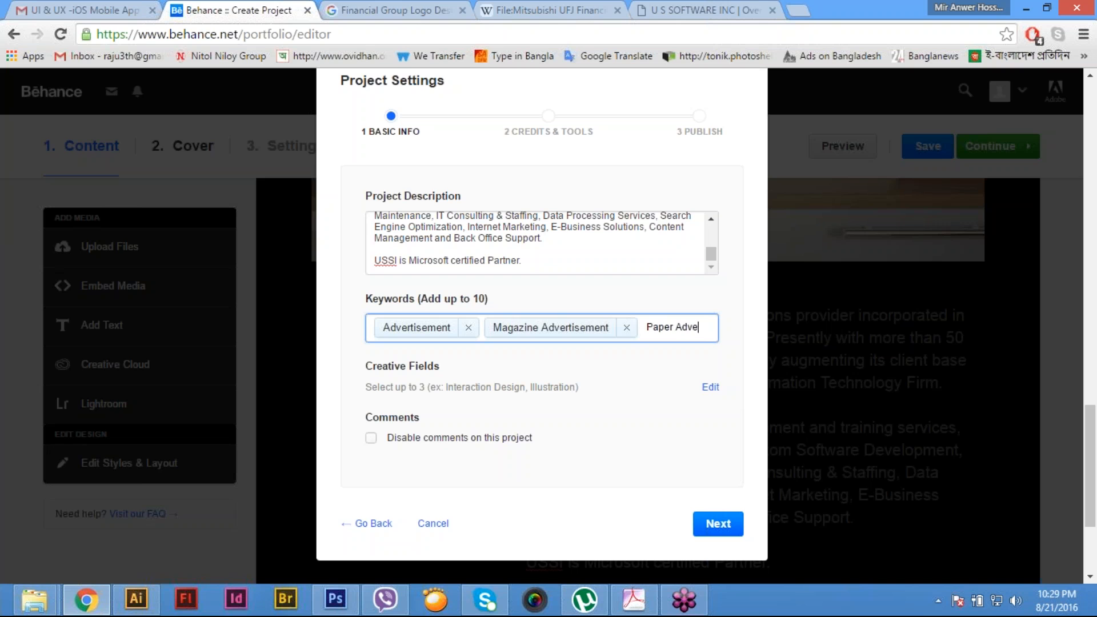
type("rtisement")
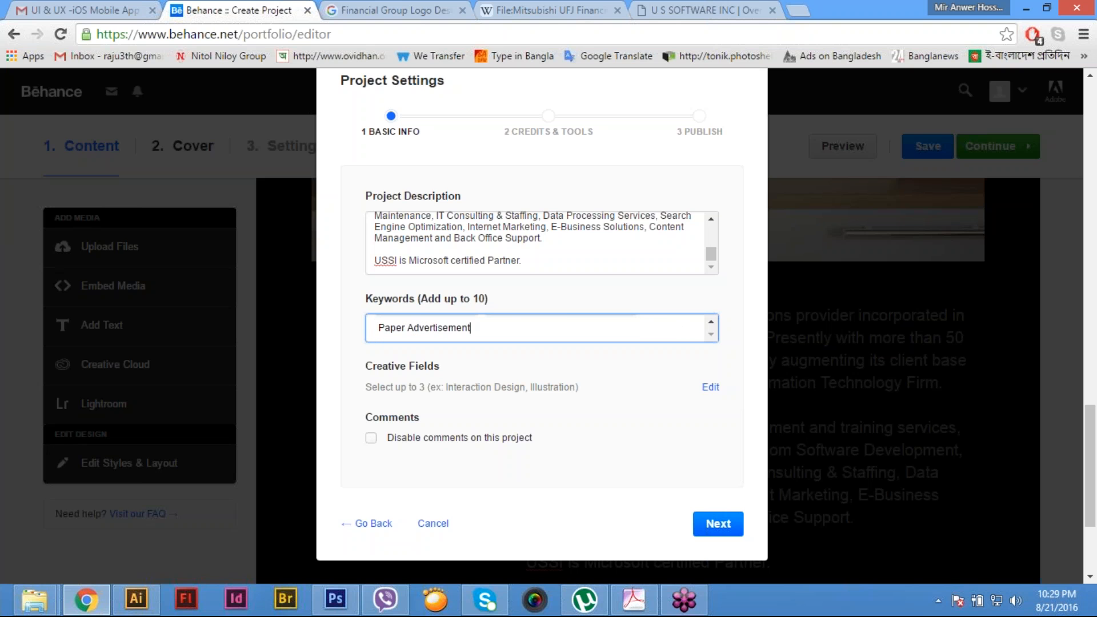
key("Return")
type("Ad")
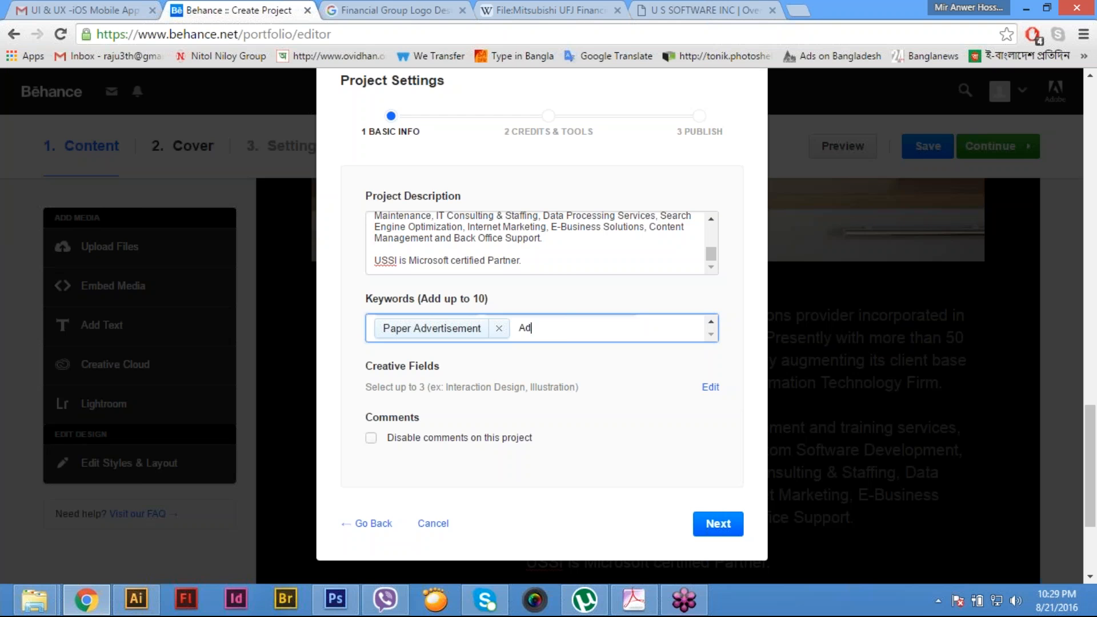
key("Return")
type("Paper")
key("BackSpace")
key("BackSpace")
key("BackSpace")
key("BackSpace")
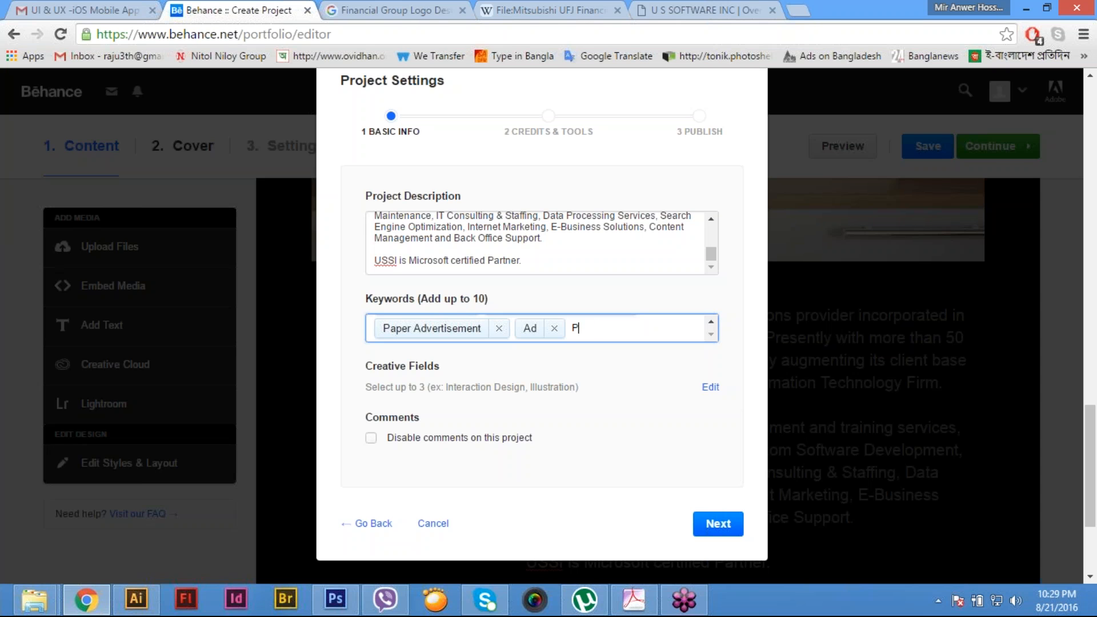
key("BackSpace")
type("Magazine Ad")
key("Return")
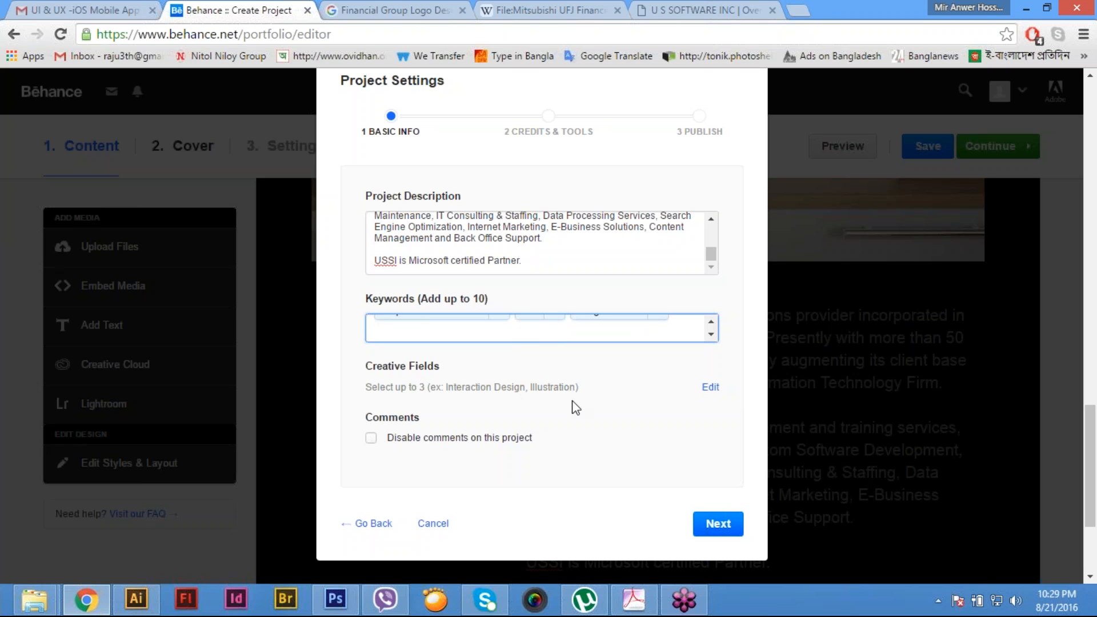
- Assign the creative fields Graphic Design, Illustration and Branding to the project and continue to the credits and tools settings
left_click(710, 387)
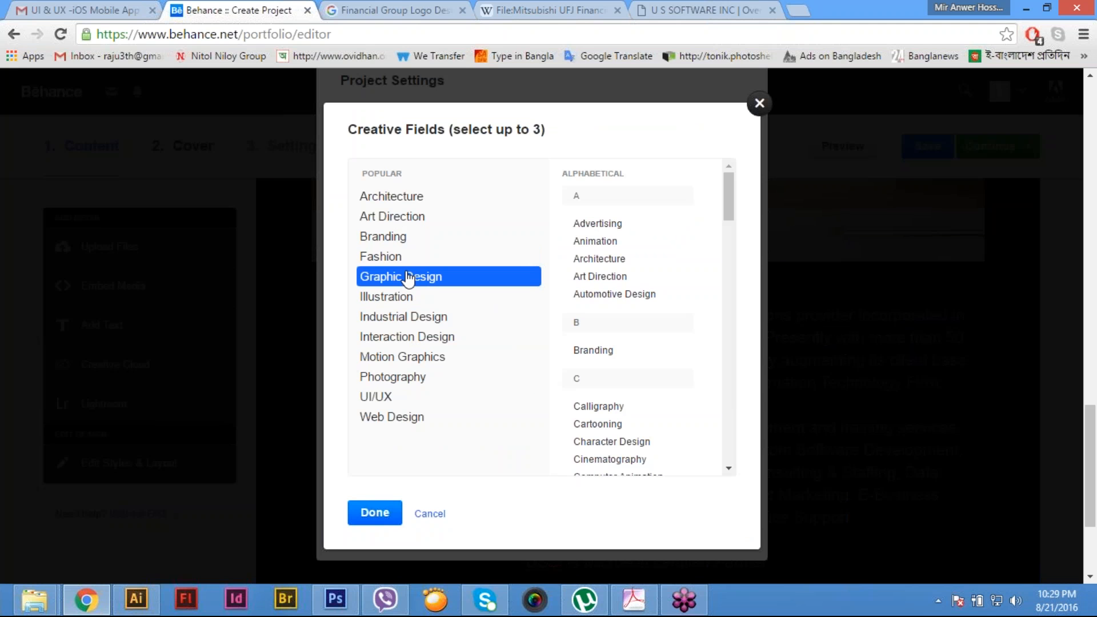
left_click(407, 277)
left_click(404, 298)
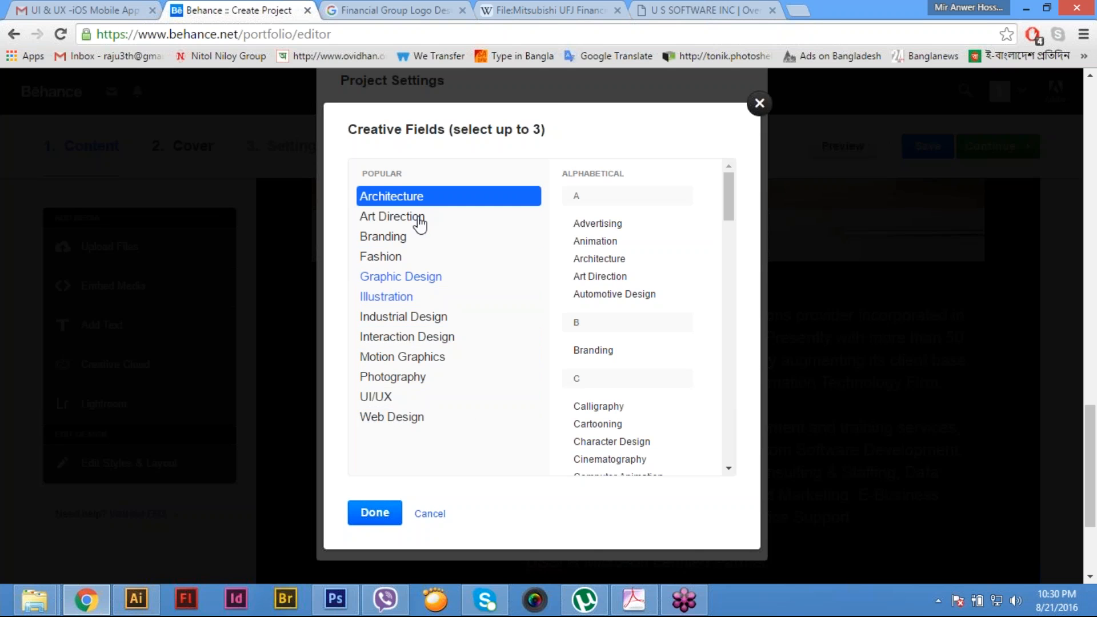
left_click(415, 242)
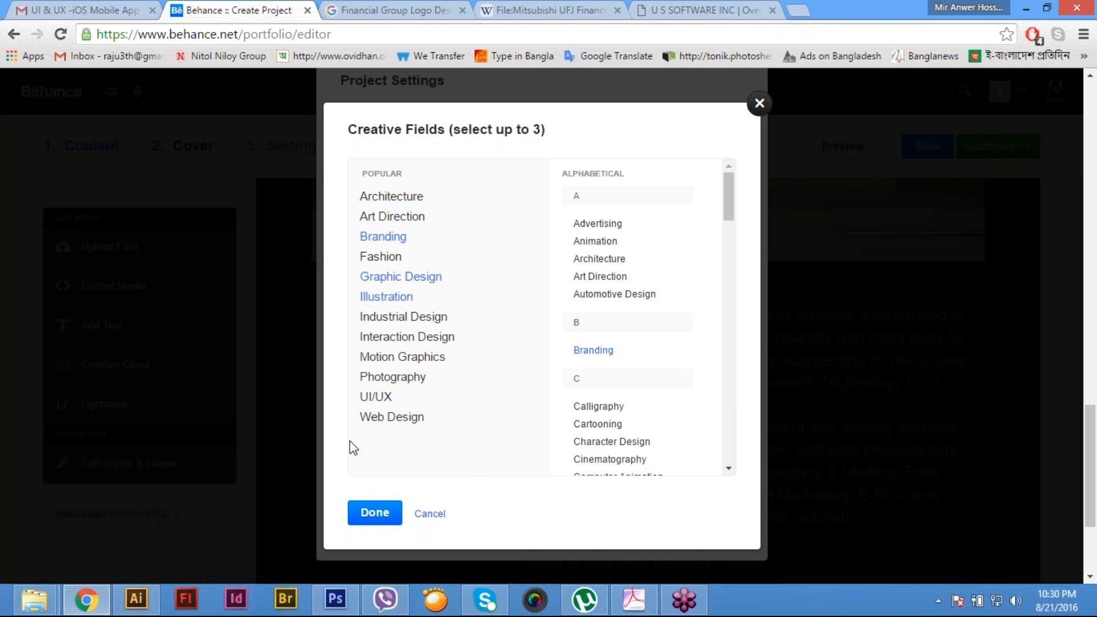
left_click(375, 514)
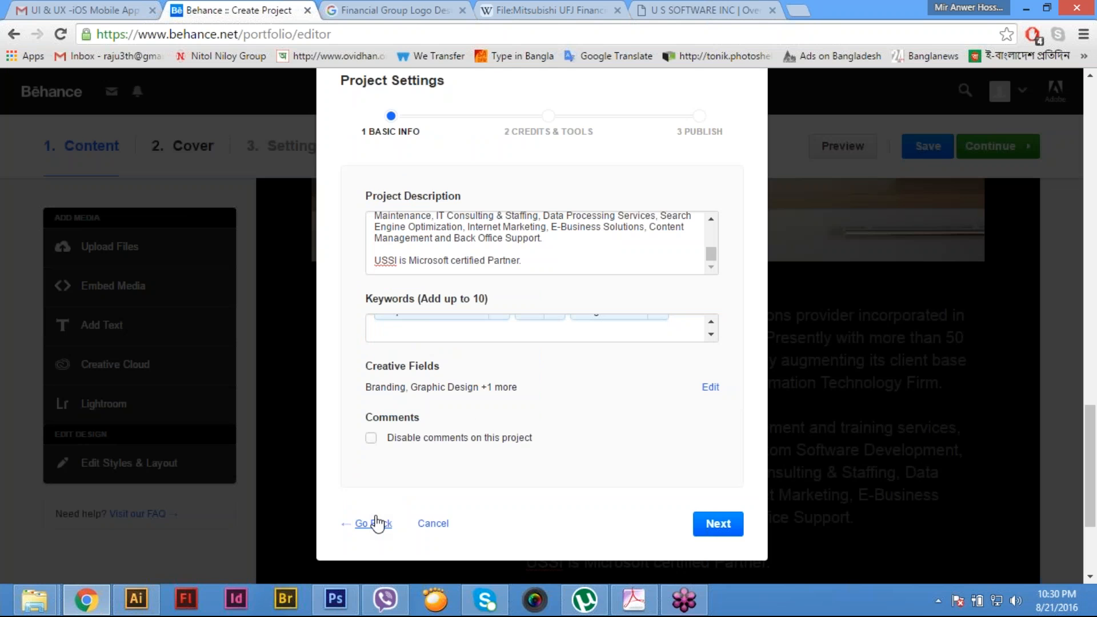
left_click(719, 524)
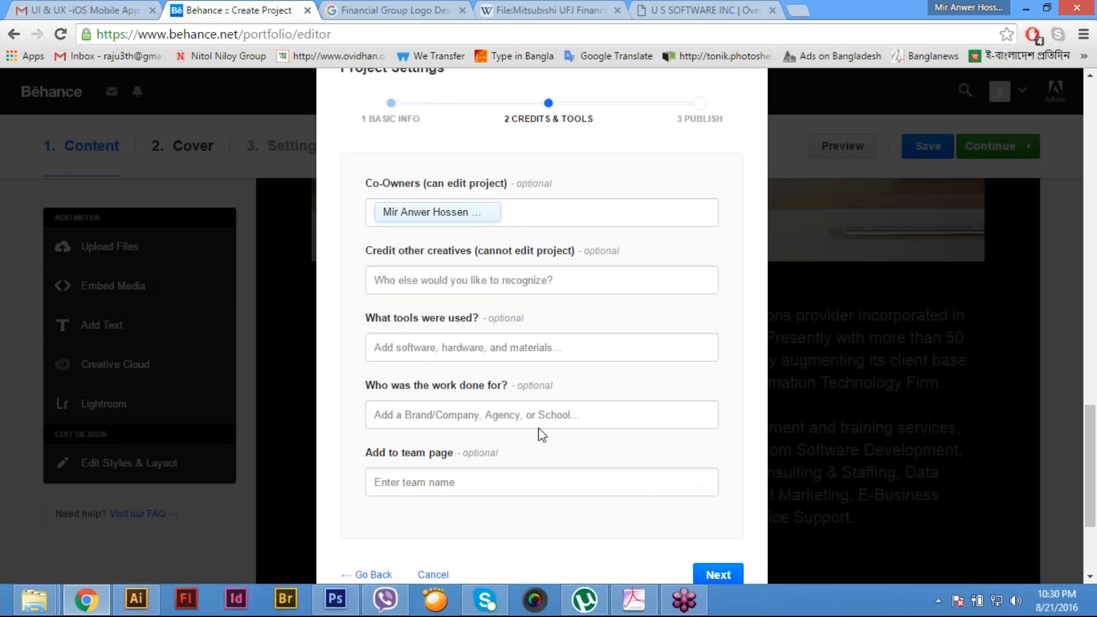
- List Adobe Illustrator and Adobe Photoshop as the tools used for the project
left_click(553, 351)
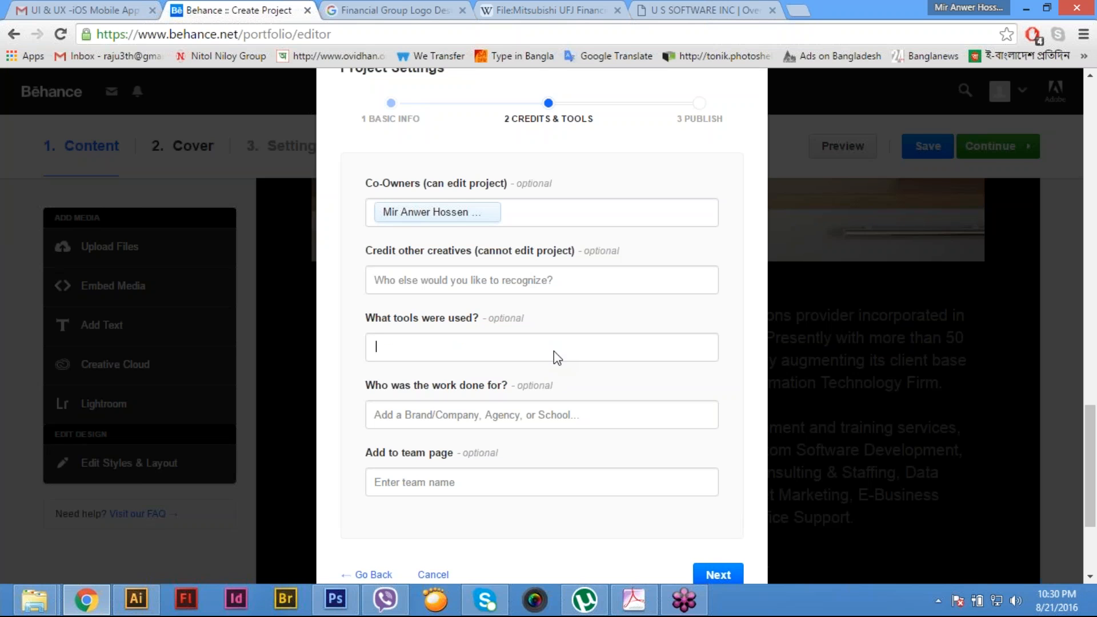
type("Adobe")
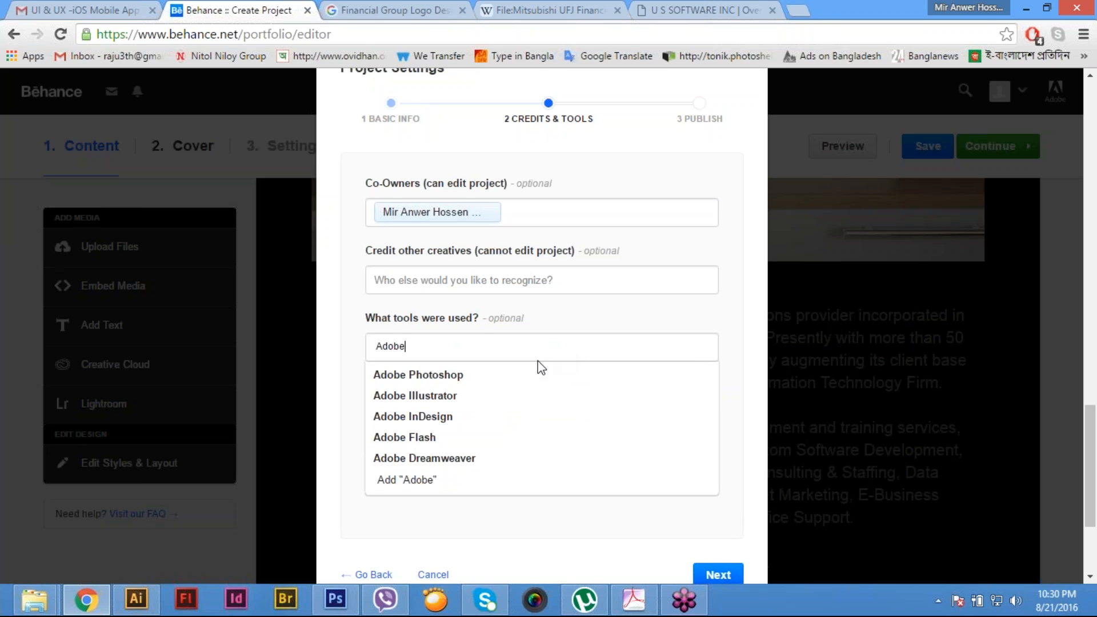
left_click(435, 395)
type("Ado")
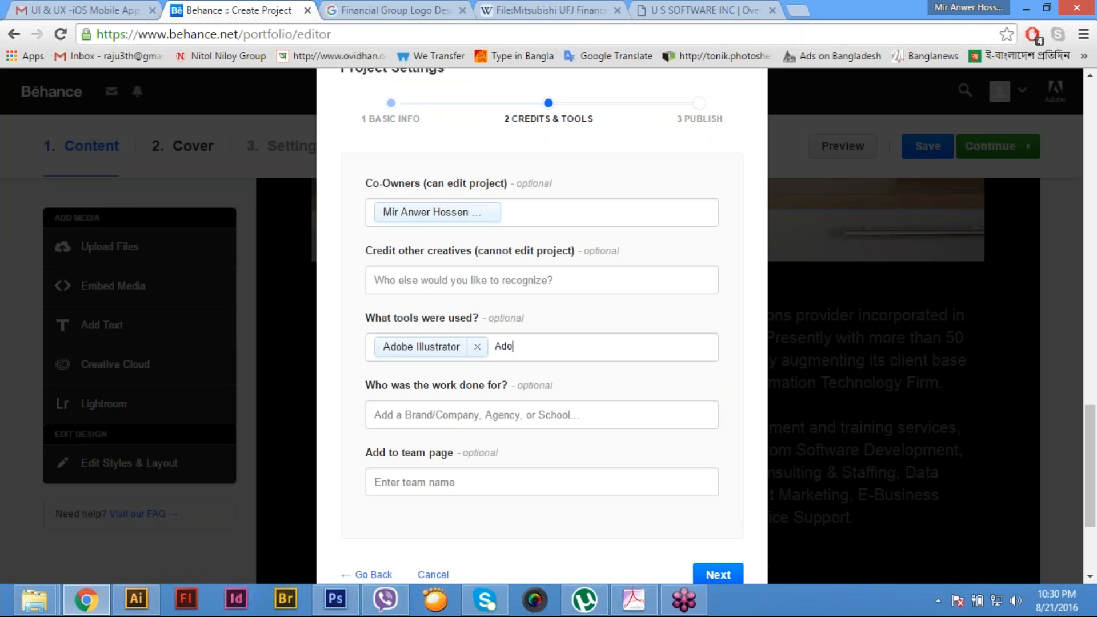
type("b")
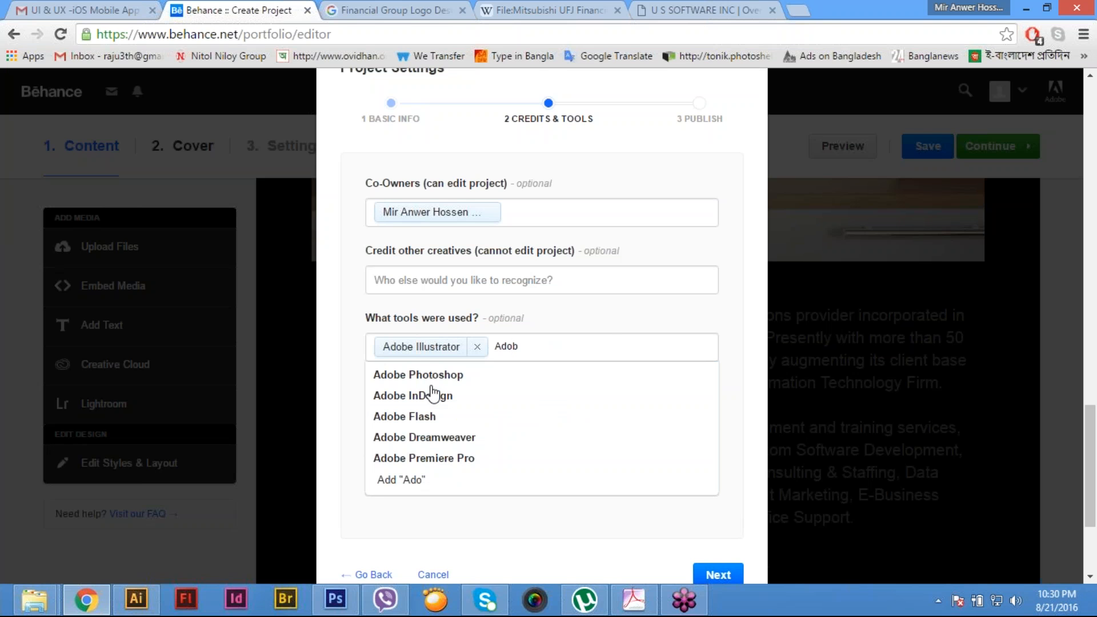
left_click(531, 375)
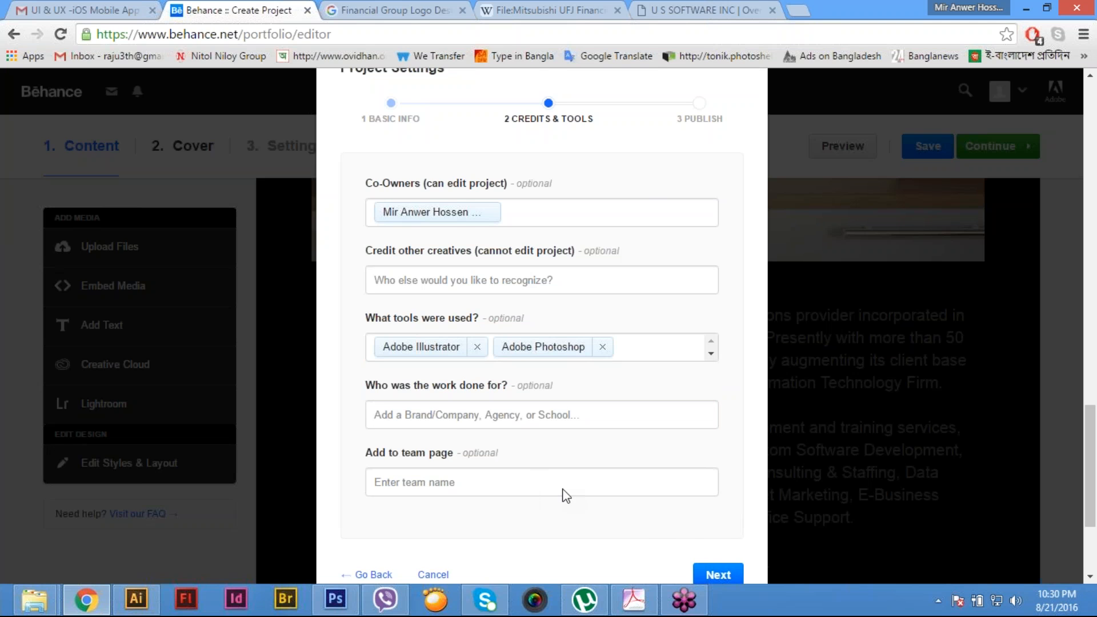
- Enter "US Software Inc" as the company the project's work was done for
left_click(447, 418)
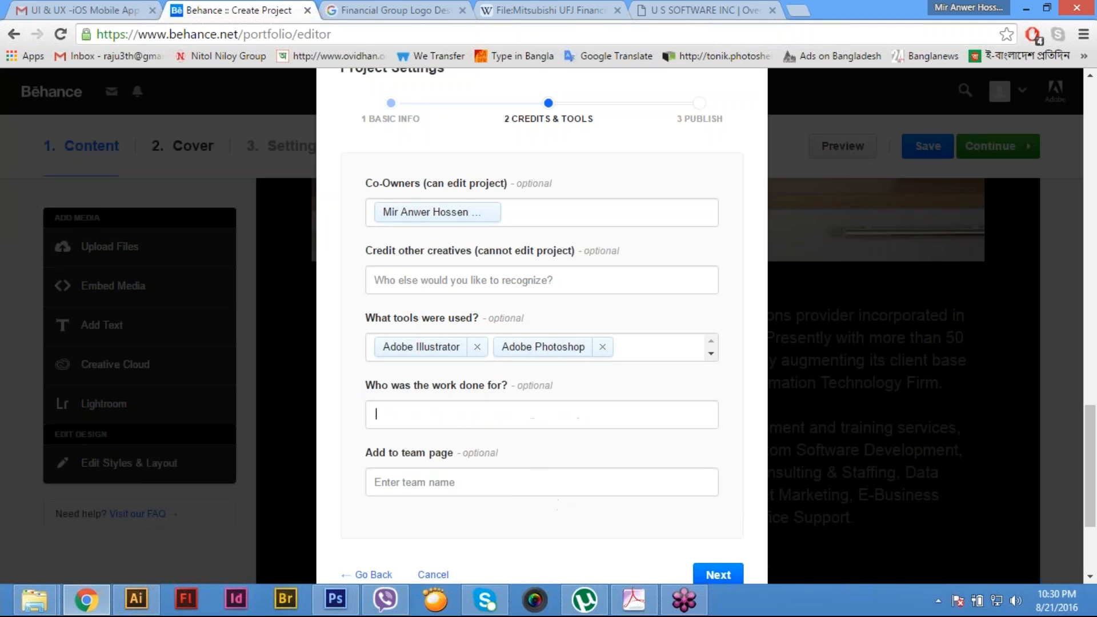
type("Software Co")
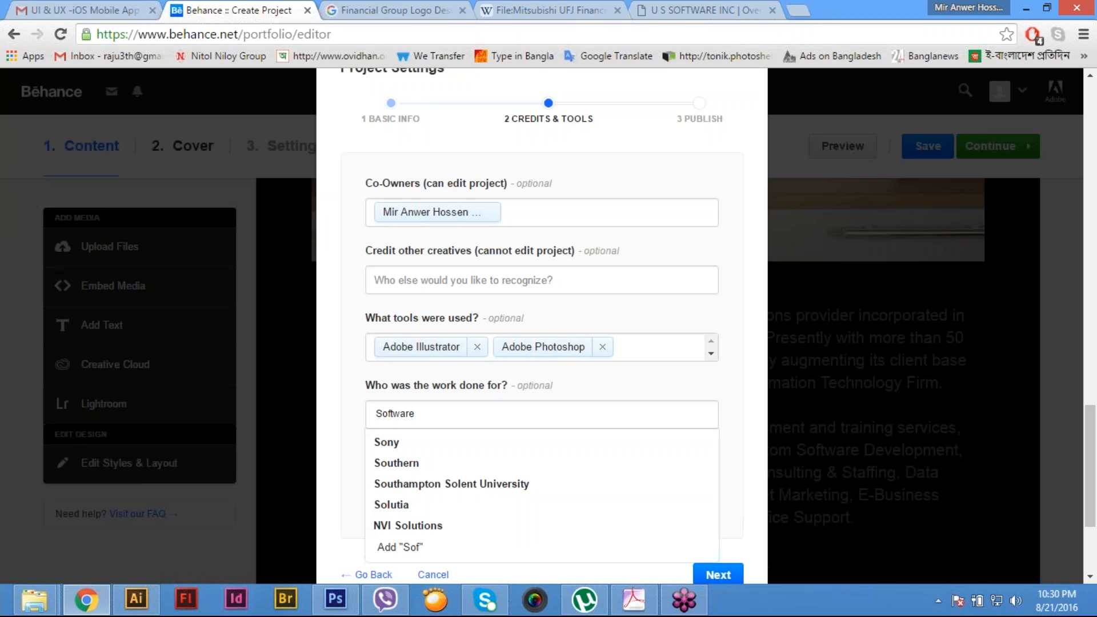
key("BackSpace")
key("BackSpace")
key("BackSpace")
key("BackSpace")
key("BackSpace")
key("BackSpace")
key("BackSpace")
key("BackSpace")
key("BackSpace")
key("BackSpace")
key("BackSpace")
type("US Soft")
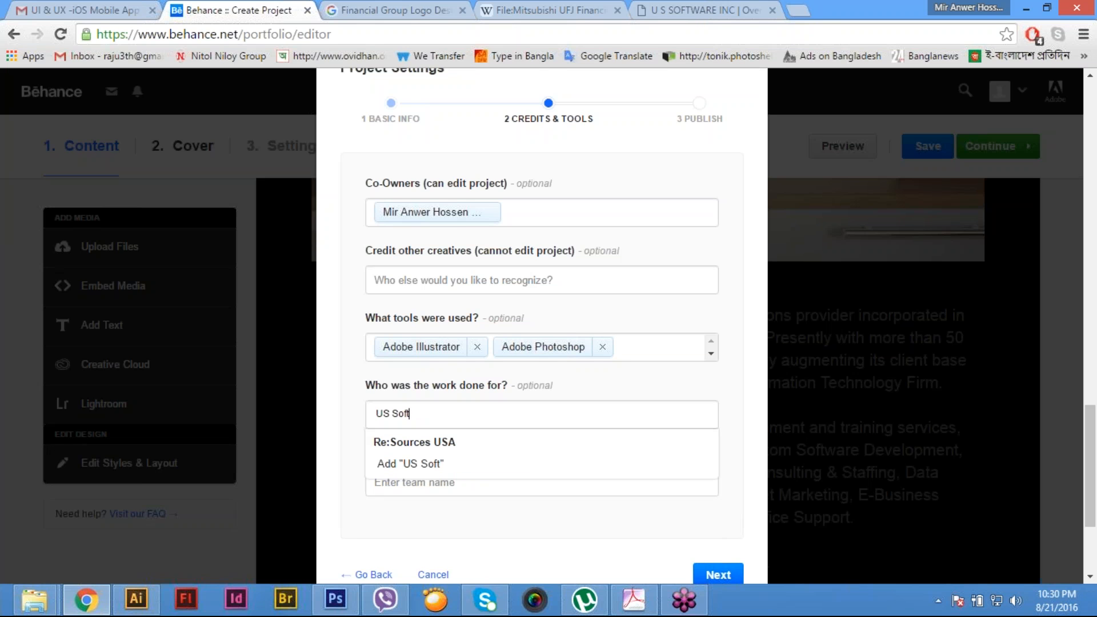
type("ware Inc")
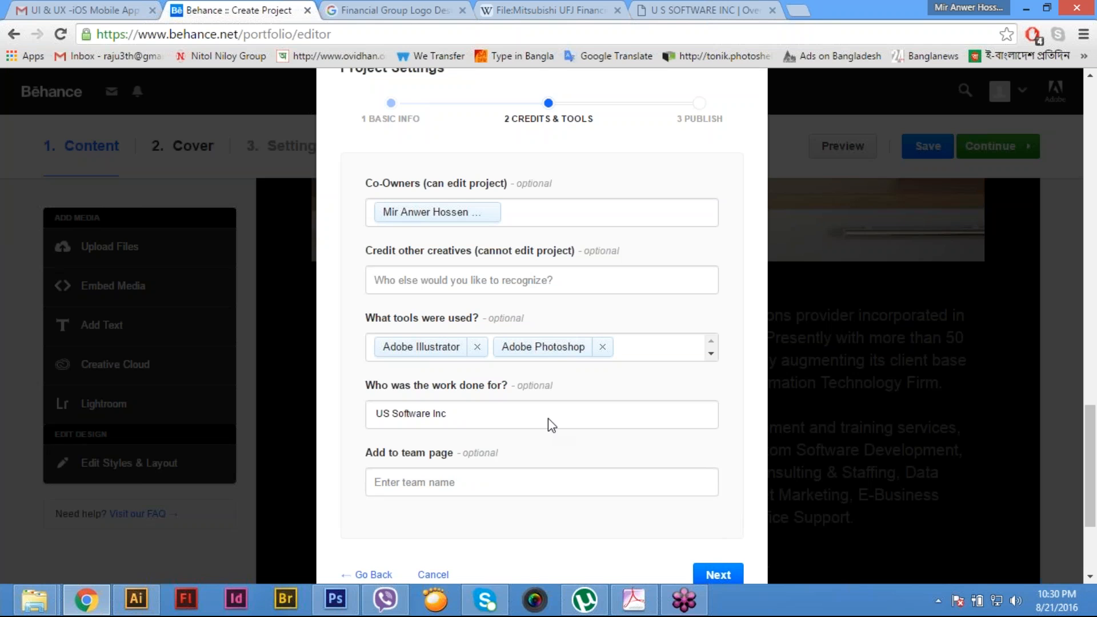
- Continue from the credits and tools settings to the publishing settings and publish the project
scroll(547, 419, "down", 2)
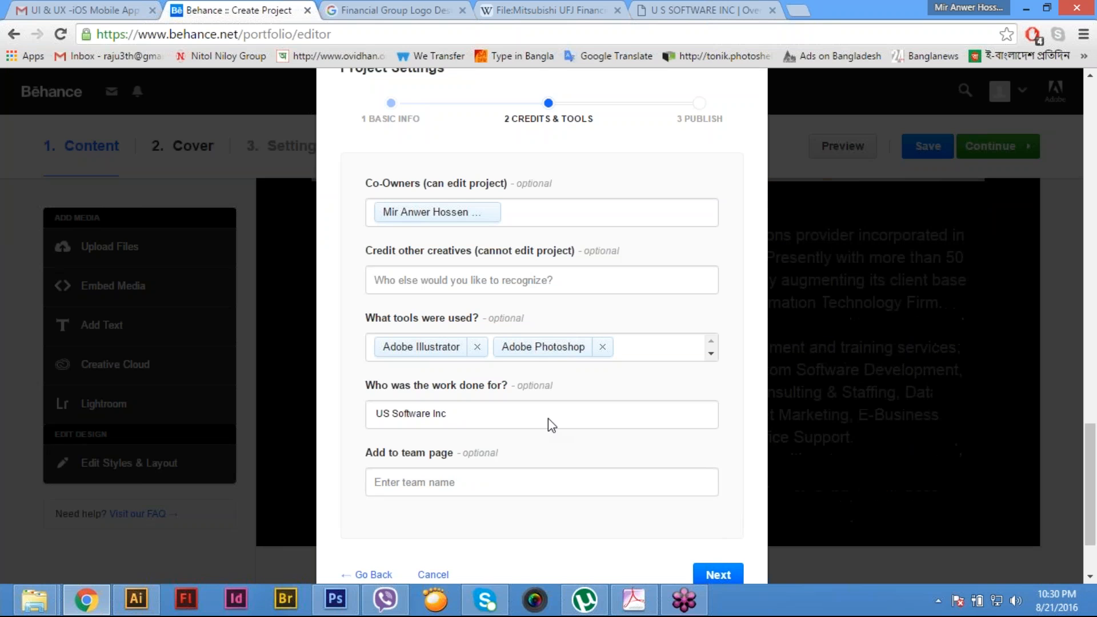
scroll(548, 425, "down", 2)
left_click(714, 573)
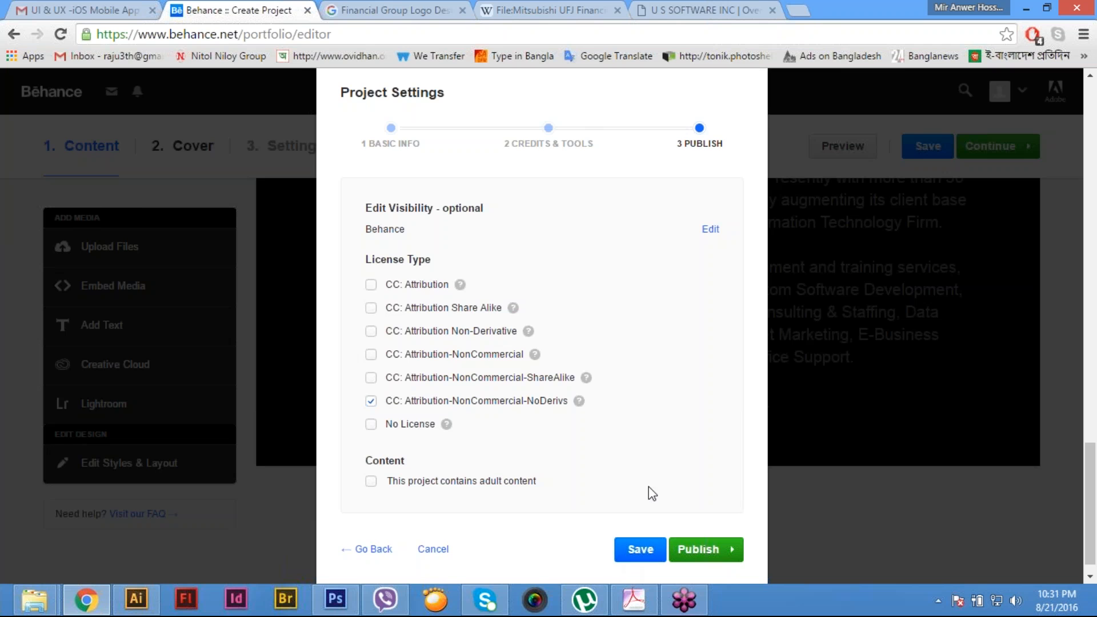
left_click(706, 548)
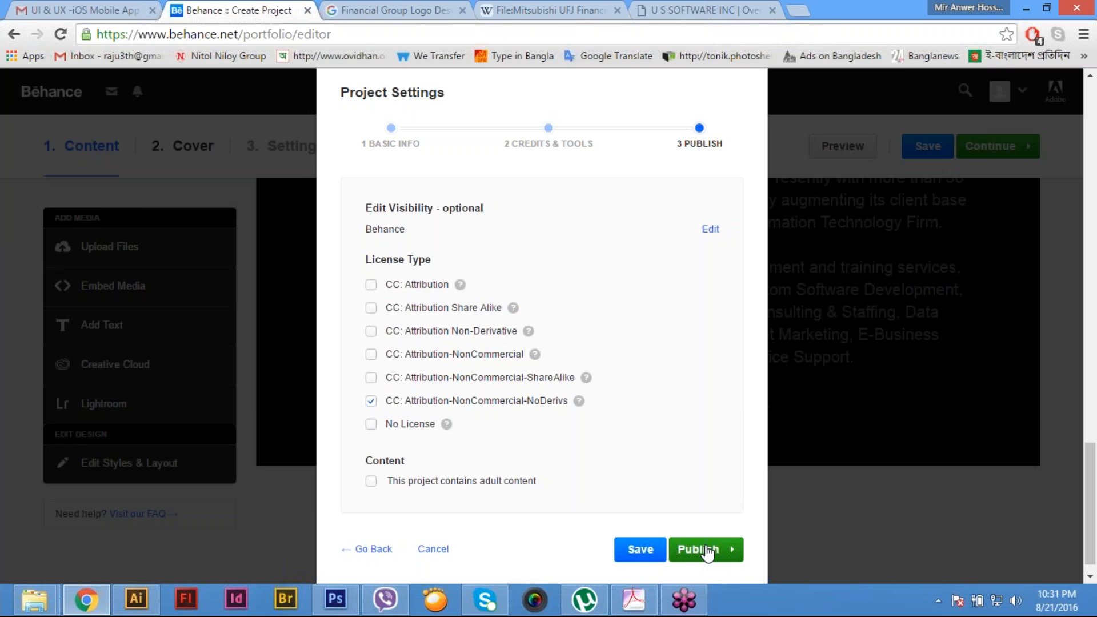
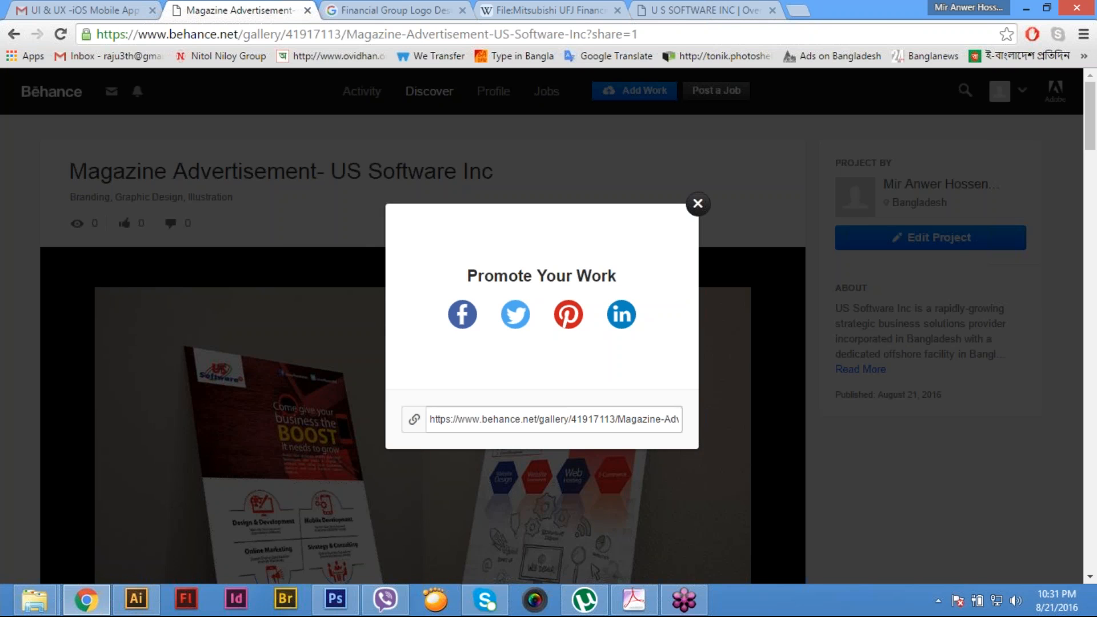
- Dismiss the promotion prompt and review the published magazine advertisement project, from its mock-up images and text to the related projects and comments
left_click(697, 204)
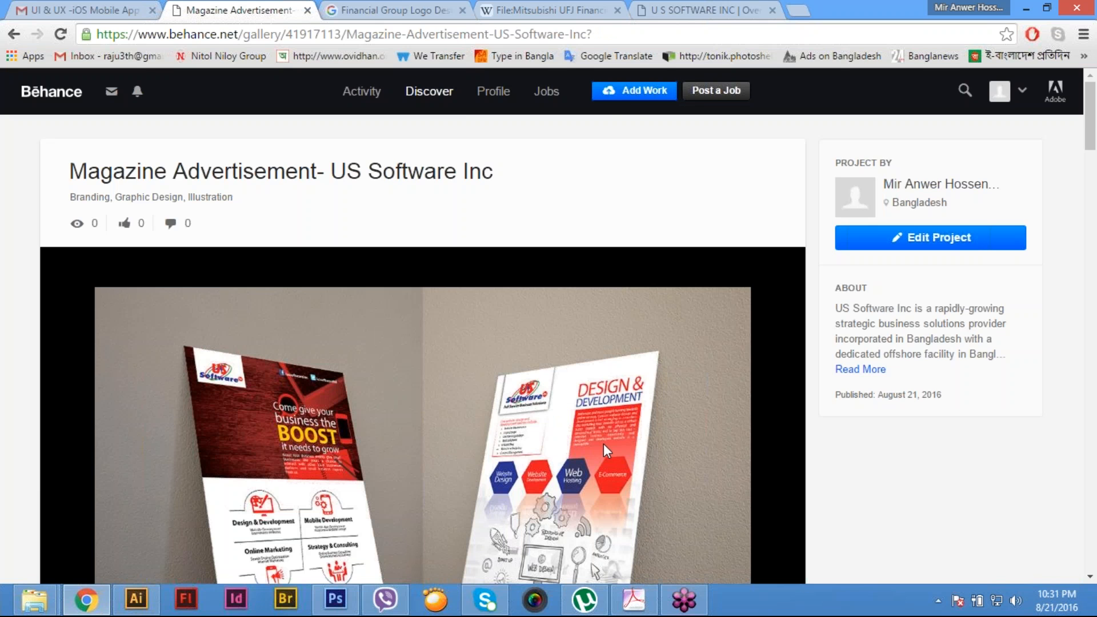
scroll(603, 445, "down", 10)
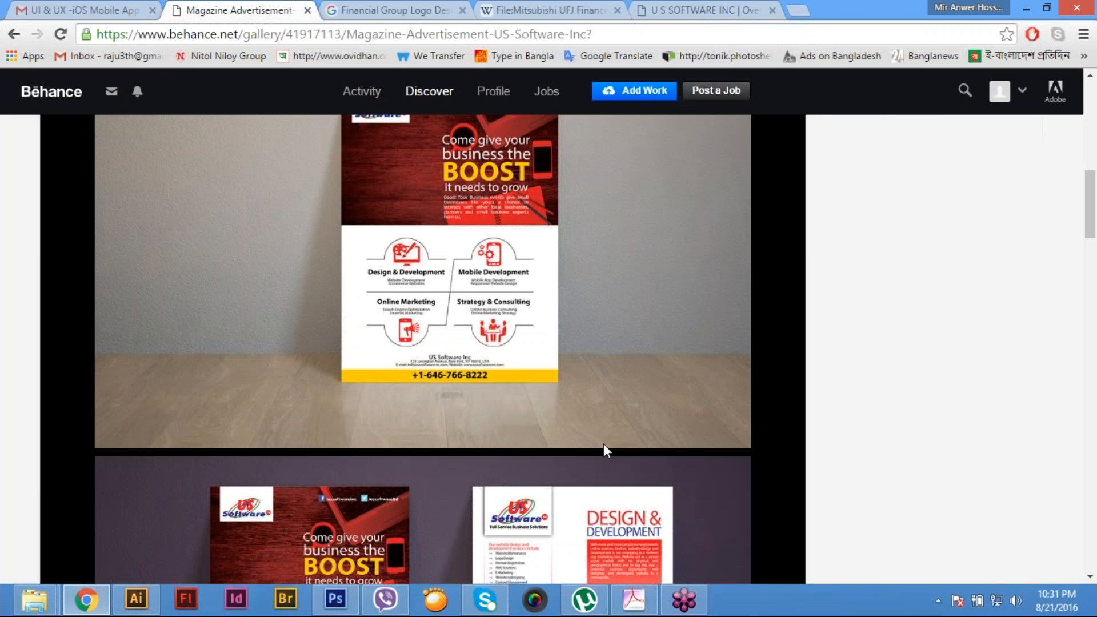
scroll(603, 443, "down", 10)
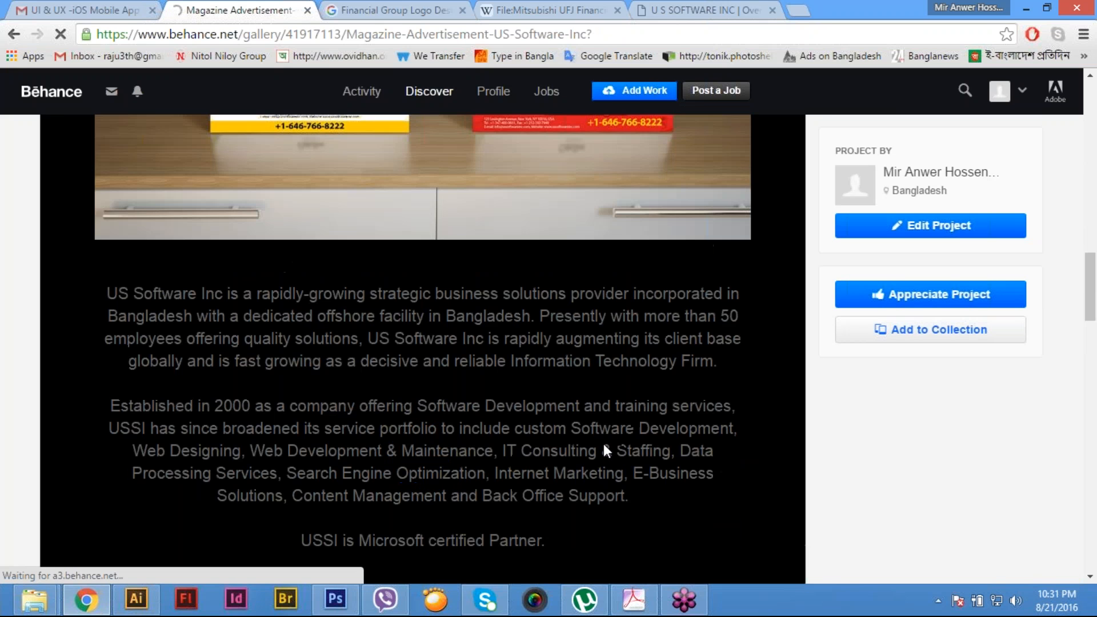
scroll(604, 443, "up", 7)
scroll(603, 443, "up", 10)
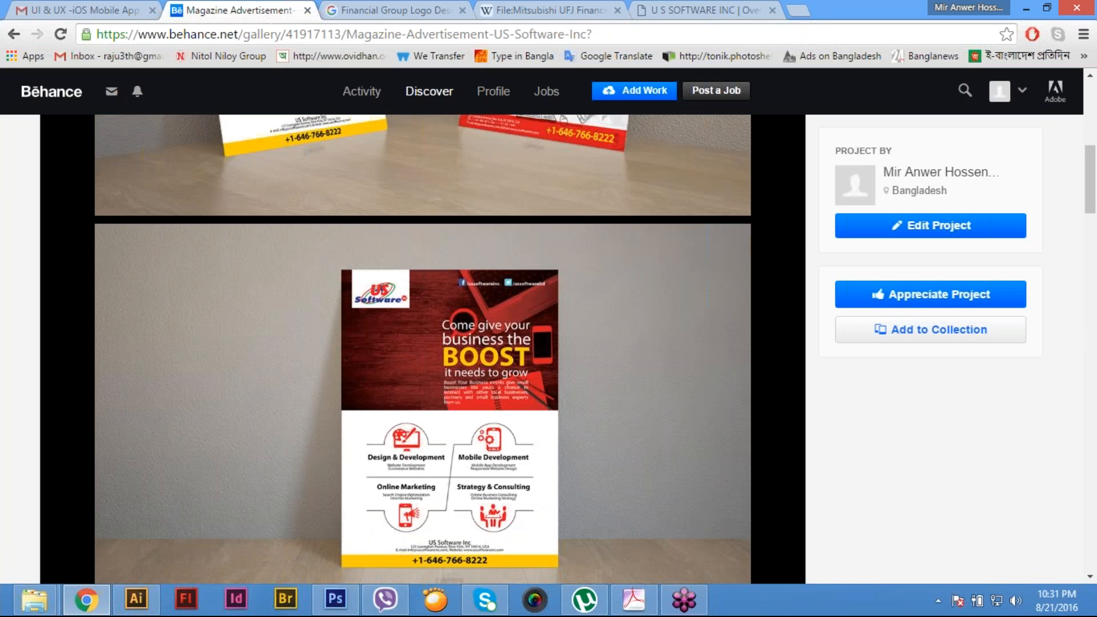
scroll(603, 443, "down", 7)
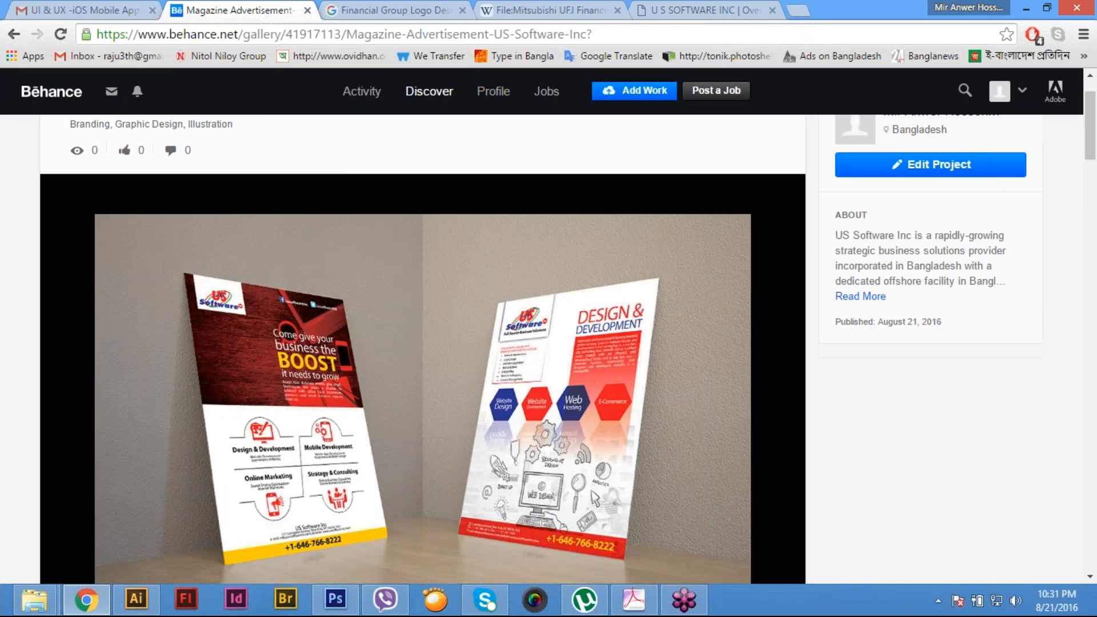
scroll(664, 450, "down", 20)
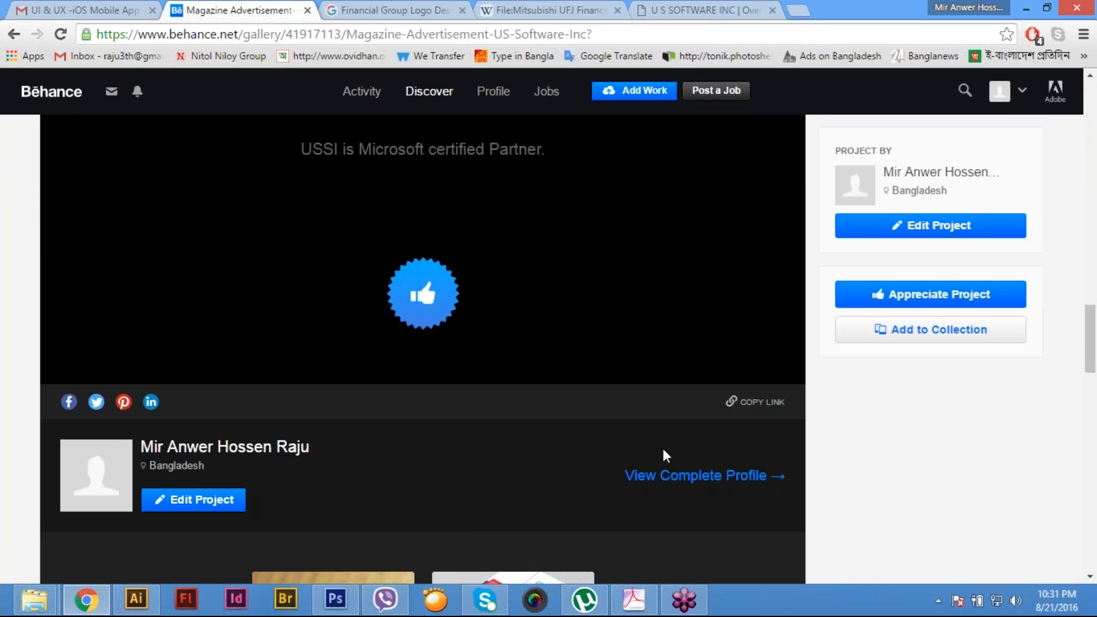
scroll(663, 450, "down", 5)
scroll(664, 449, "up", 4)
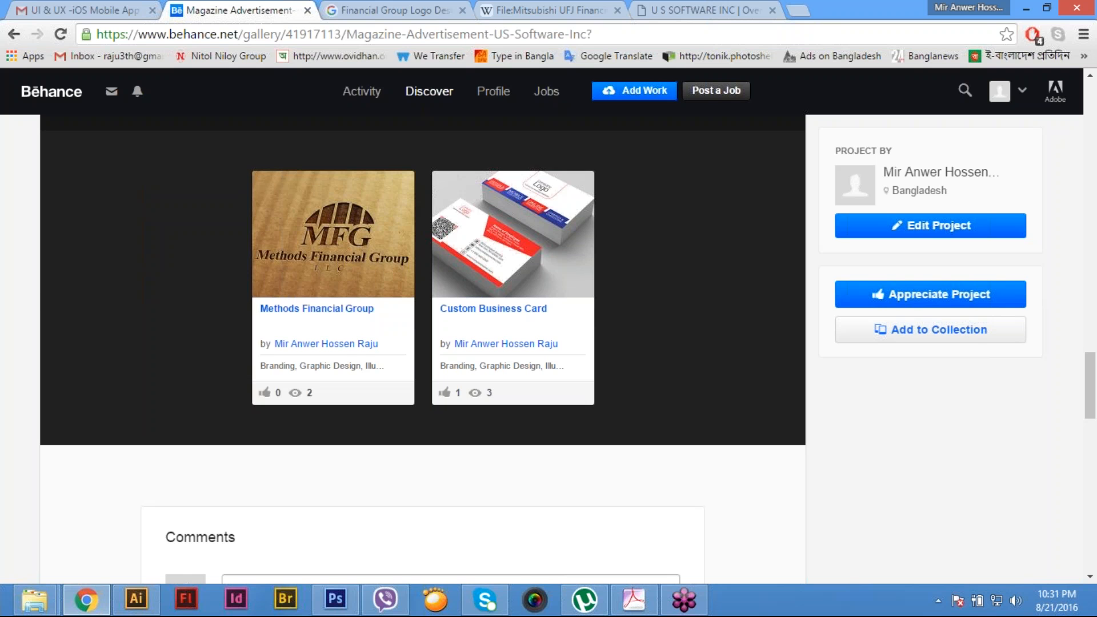
scroll(423, 349, "up", 12)
scroll(422, 348, "up", 20)
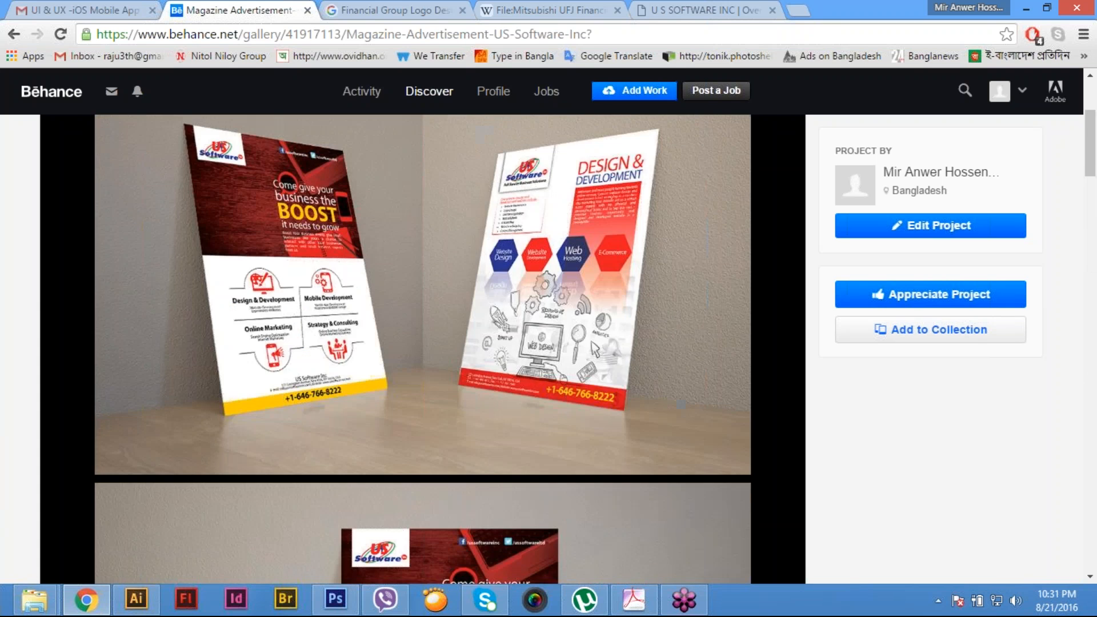
scroll(999, 443, "up", 4)
- Open the account's own Behance profile page
mouse_move(501, 95)
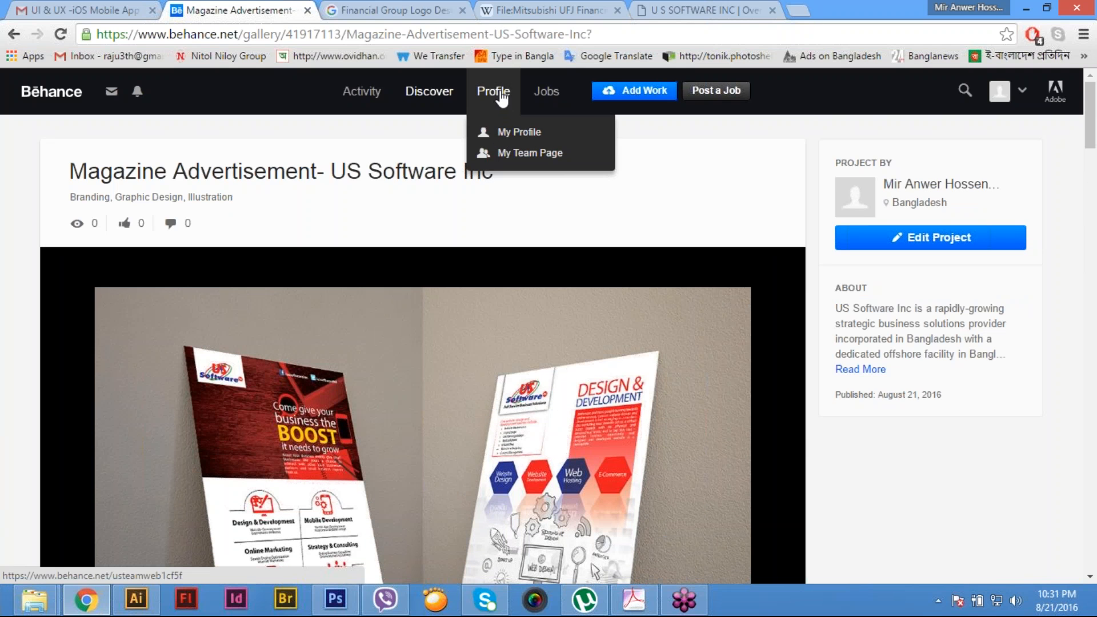
left_click(509, 136)
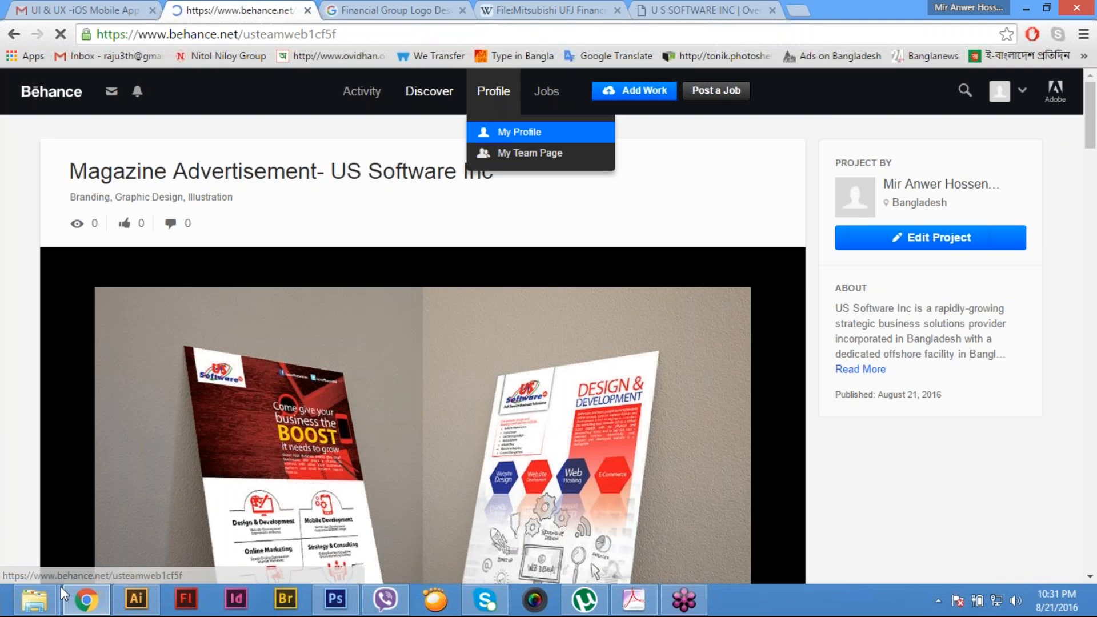
- Switch to File Explorer and look through the design images in the Main File folder, returning to the browser when done
mouse_move(34, 600)
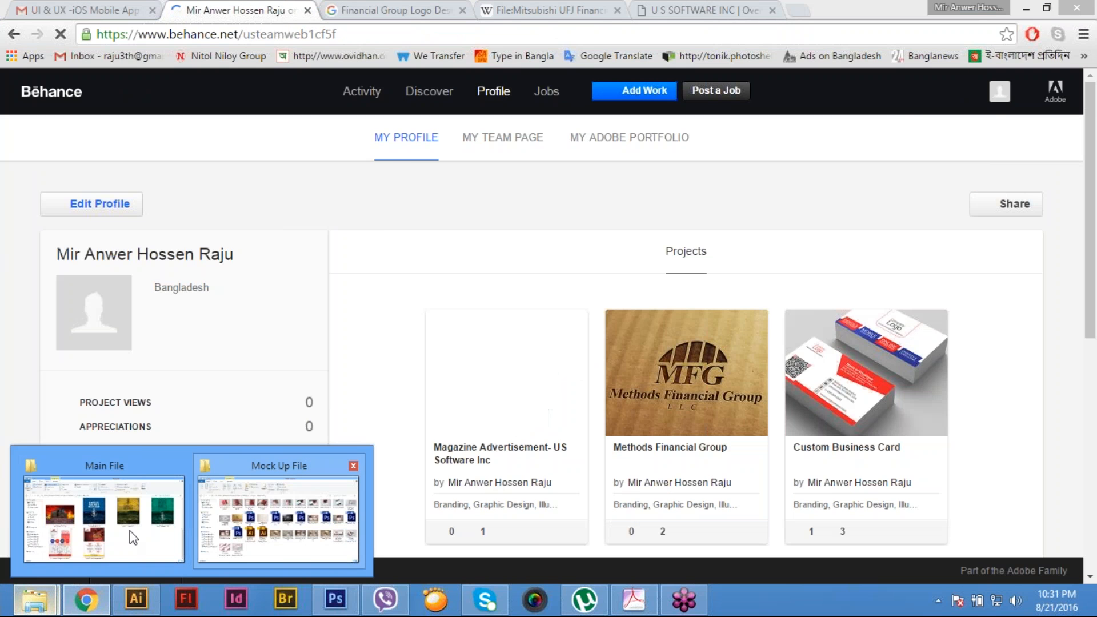
left_click(103, 519)
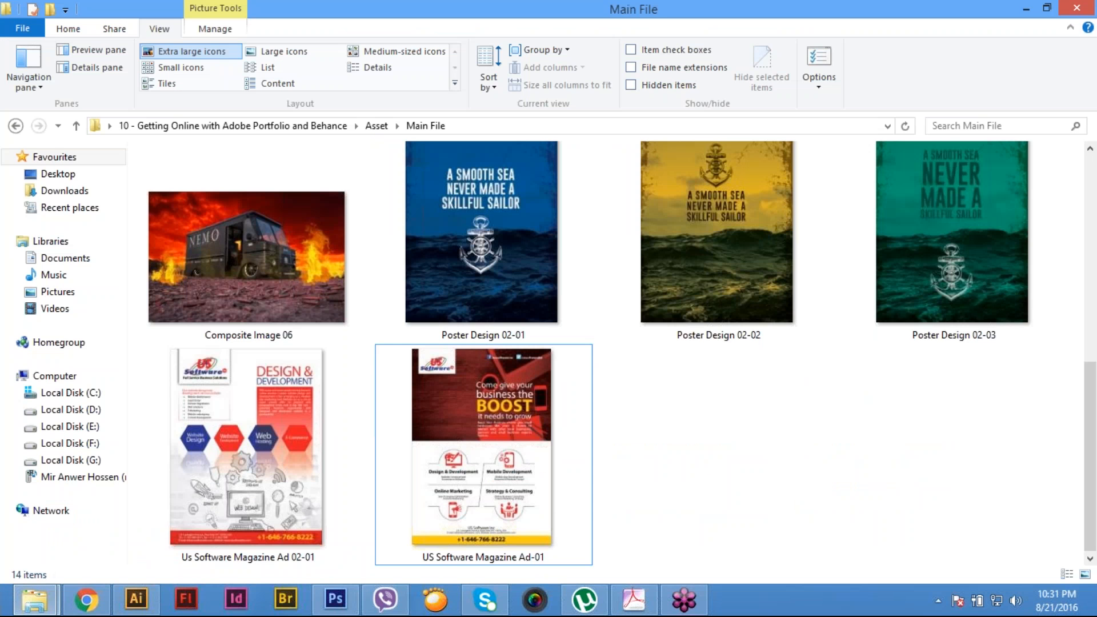
scroll(614, 352, "up", 3)
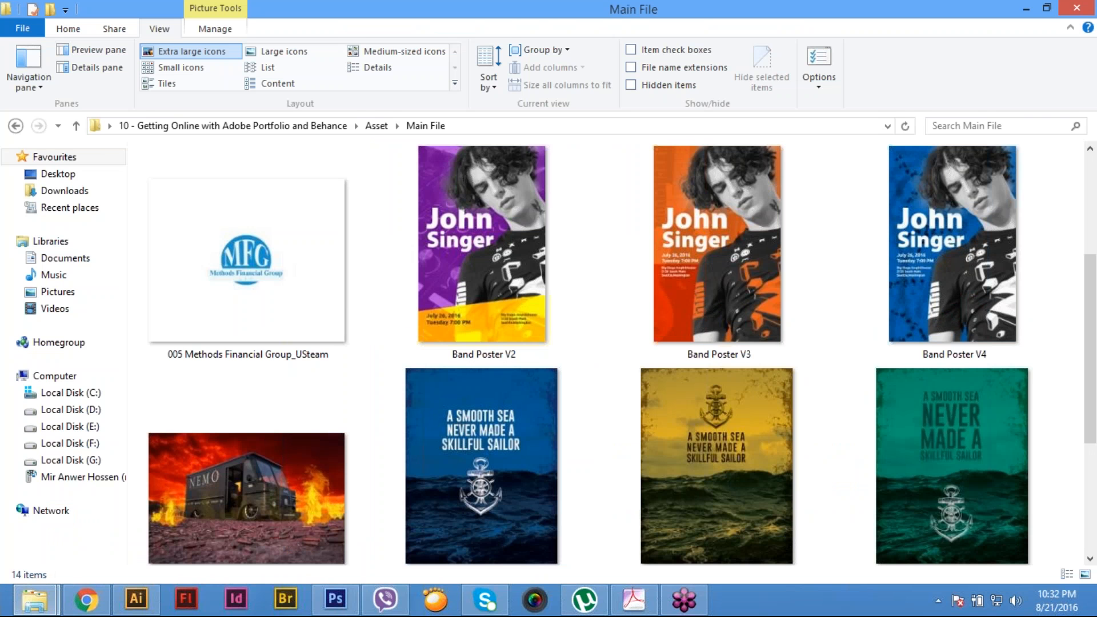
scroll(482, 457, "down", 3)
scroll(483, 457, "up", 6)
scroll(483, 457, "down", 6)
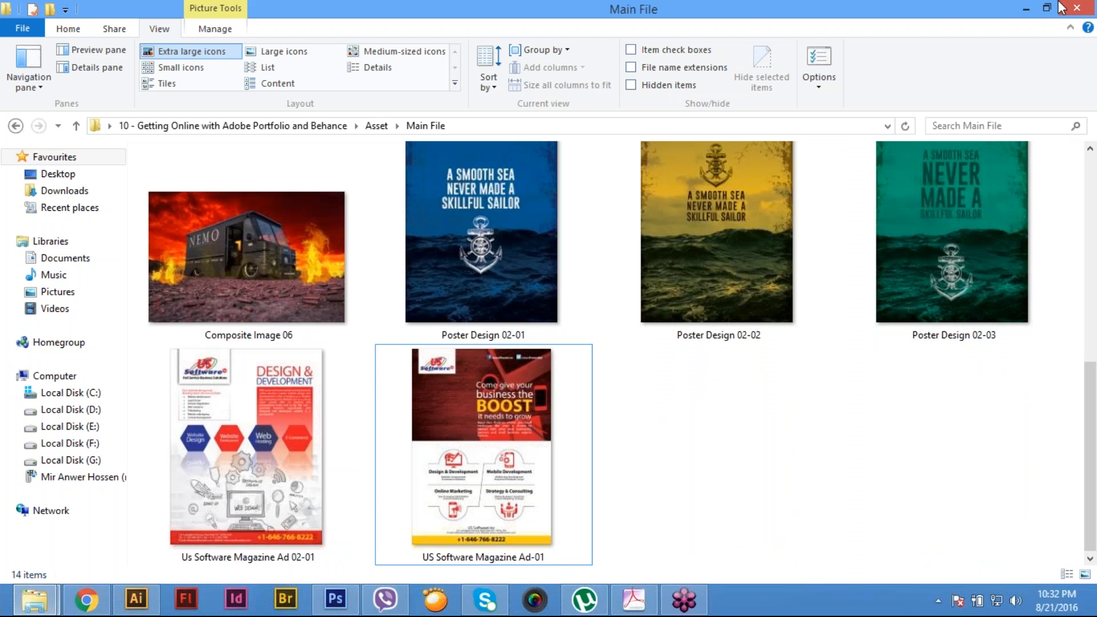
left_click(1029, 6)
- Look over the projects listed on the profile page and glance at the US Software company website
scroll(685, 417, "down", 4)
scroll(685, 417, "up", 4)
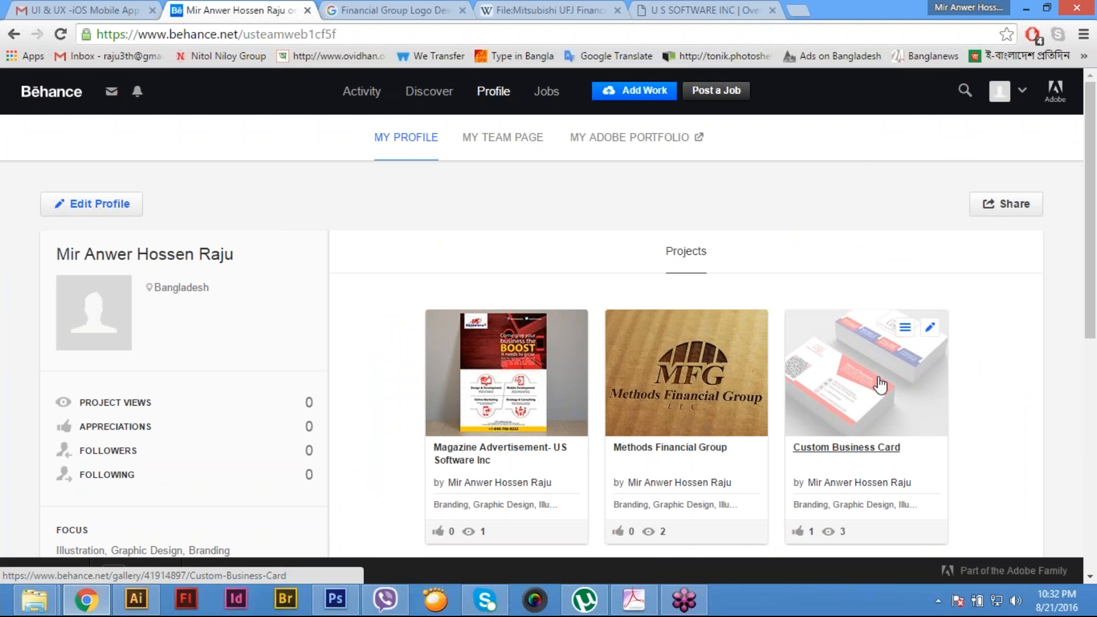
scroll(880, 385, "down", 5)
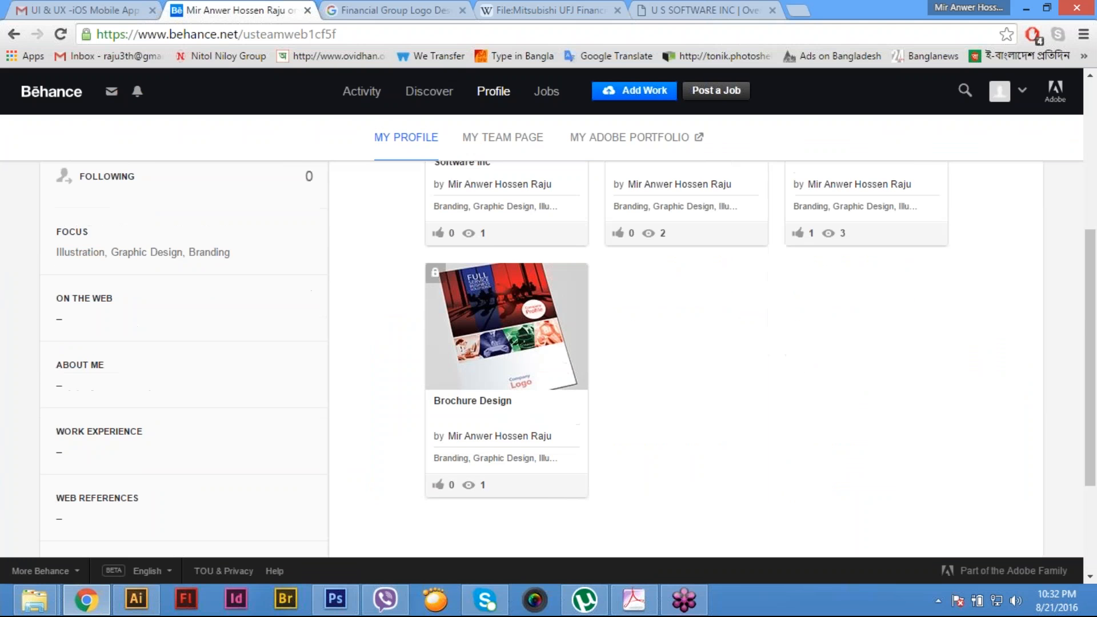
scroll(879, 385, "up", 5)
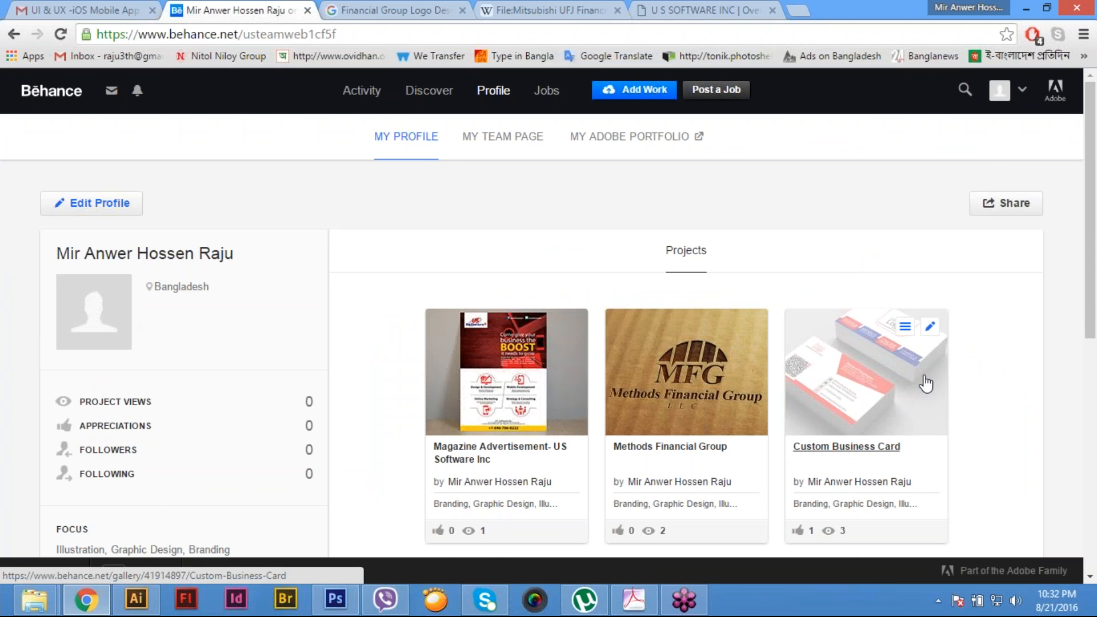
left_click(717, 3)
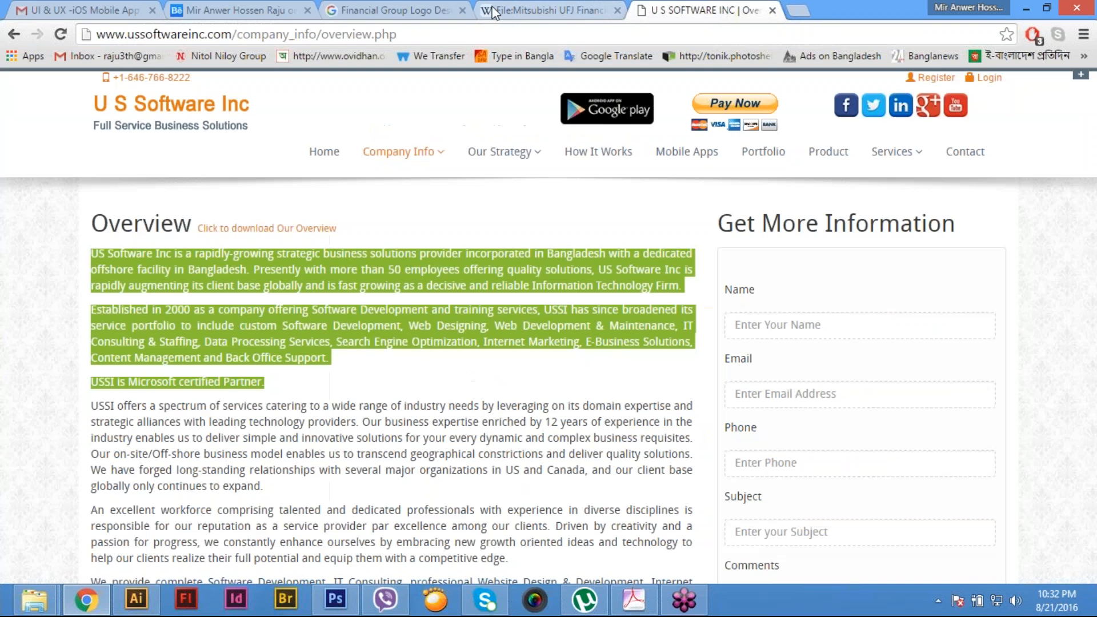
left_click(246, 3)
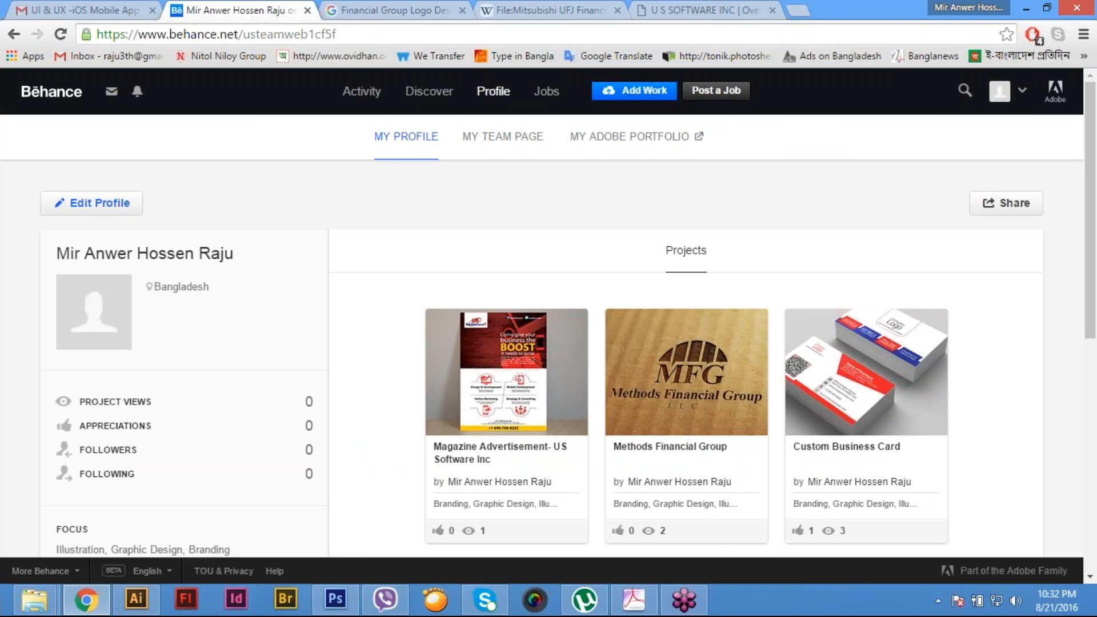
- Open the profile's basic information for editing, set the first name to "US Software Inc" and clear the last name
mouse_move(1018, 103)
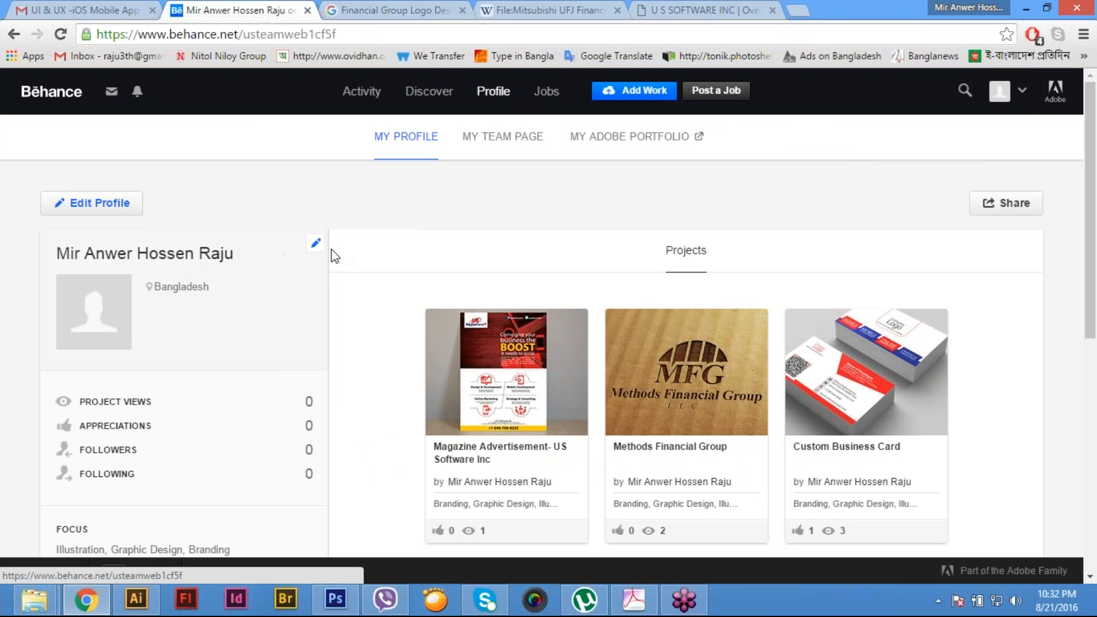
left_click(318, 245)
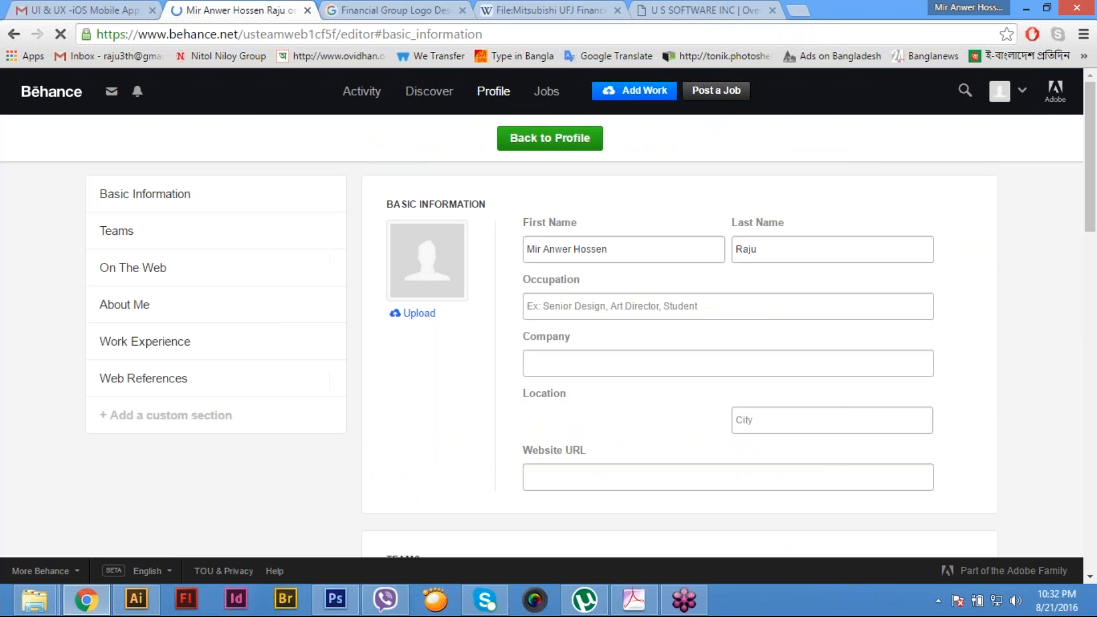
left_click_drag(619, 249, 497, 248)
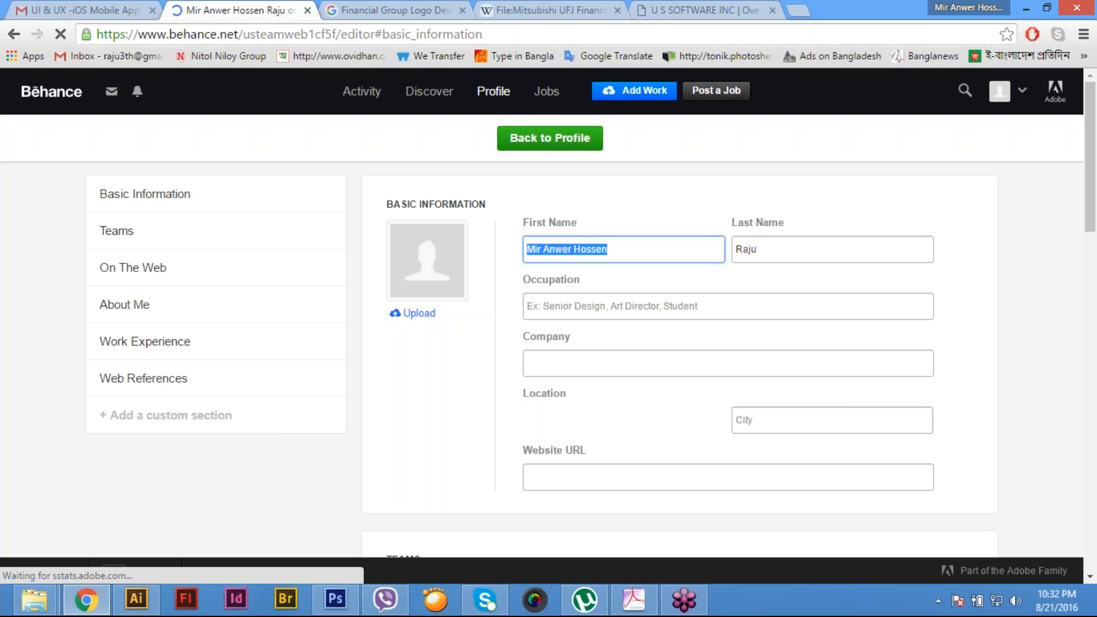
type("US Sfot")
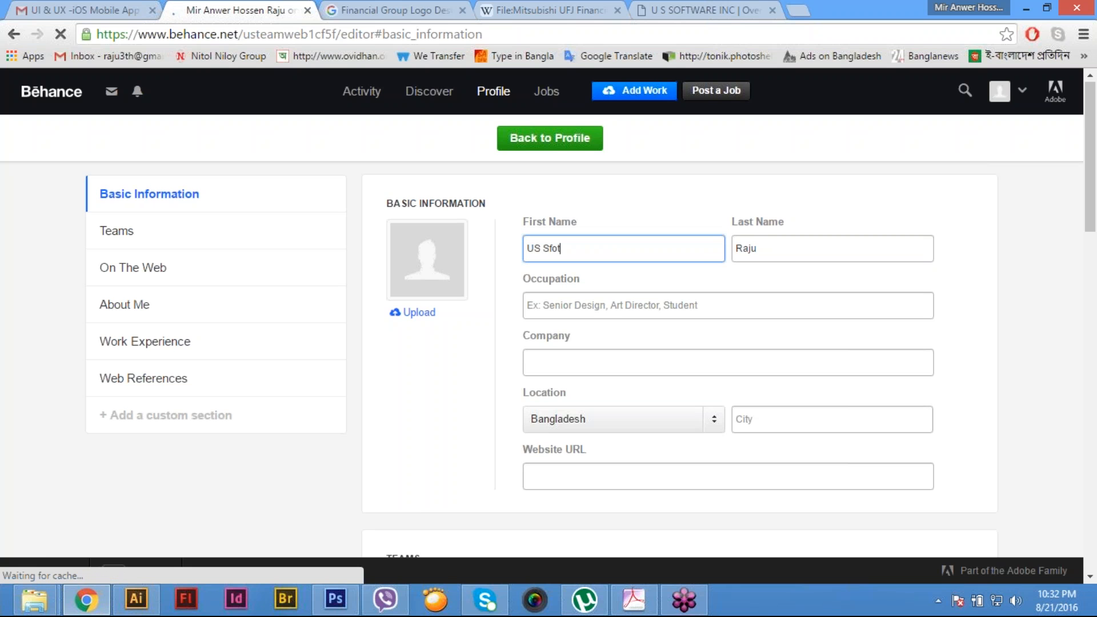
key("BackSpace")
key("BackSpace")
key("BackSpace")
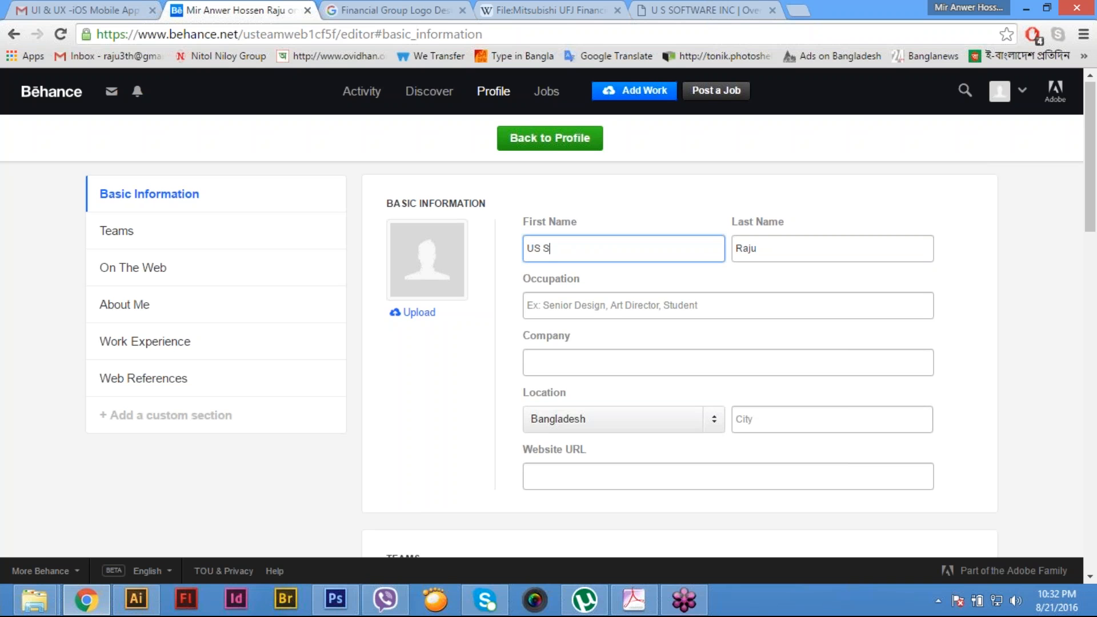
type("oftware Inc")
key("Tab")
key("BackSpace")
left_click(749, 302)
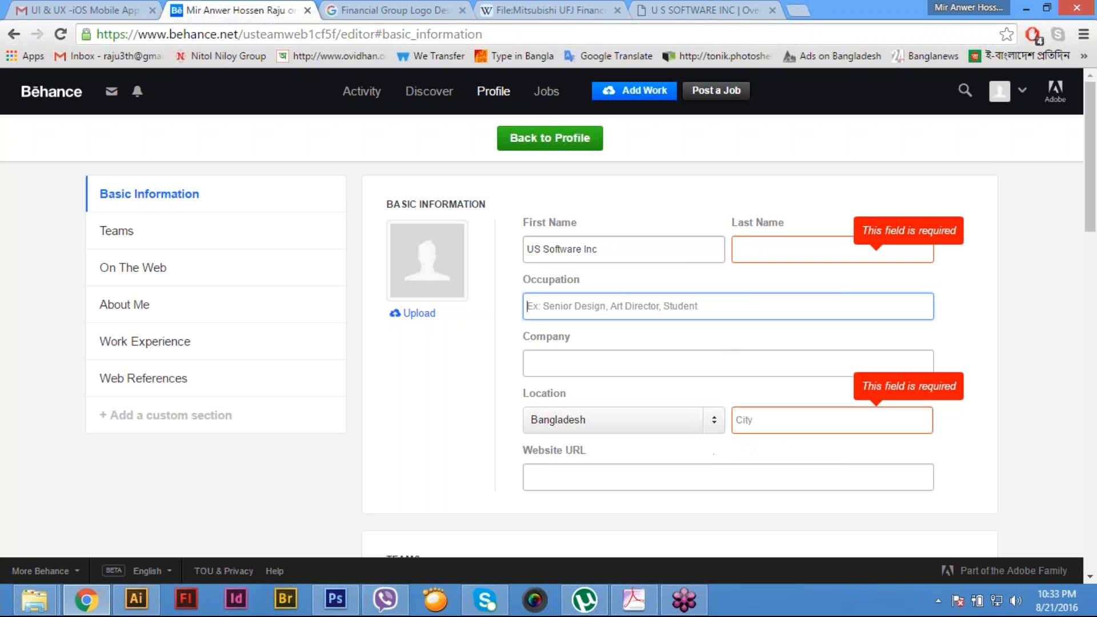
- Shorten the profile's first name to "US Software" and enter "Inc" as the last name
left_click(794, 245)
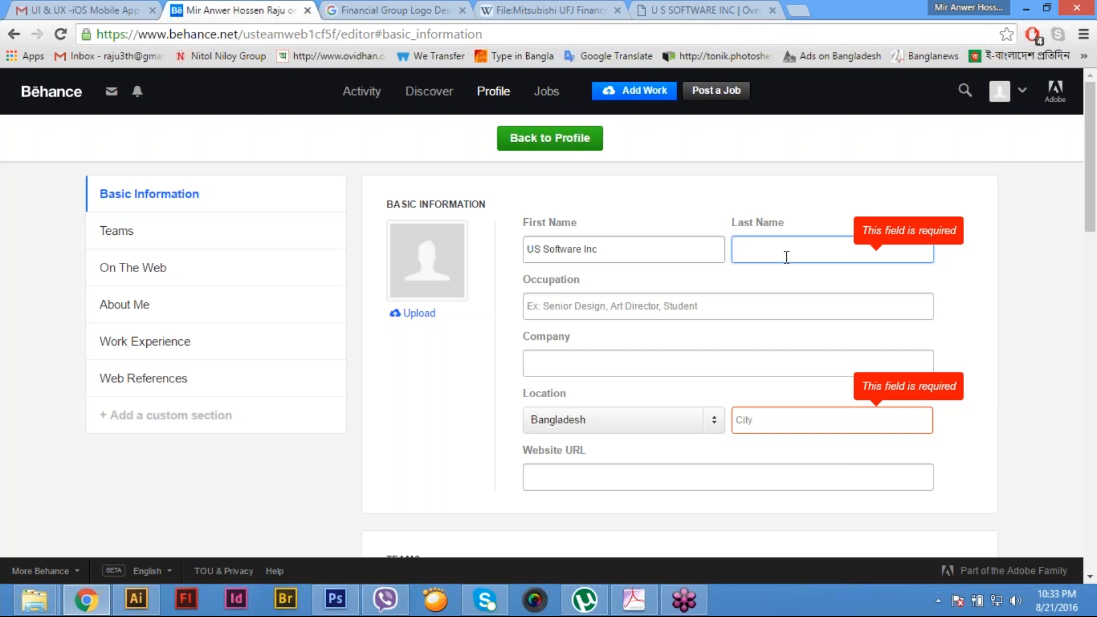
double_click(592, 252)
key("BackSpace")
key("BackSpace")
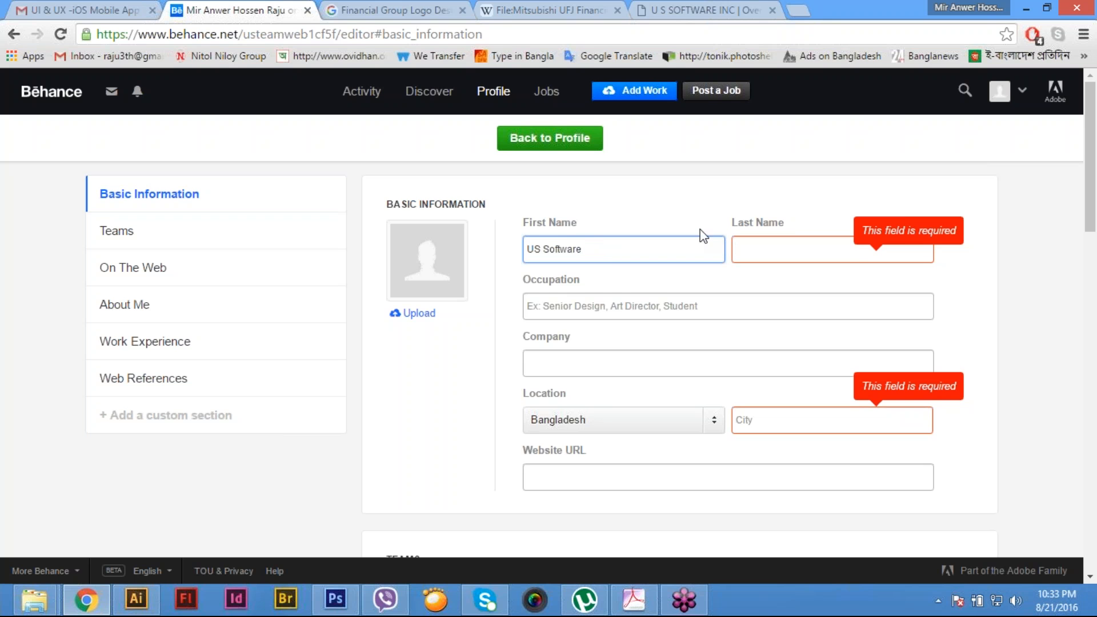
left_click(766, 252)
type("Inc")
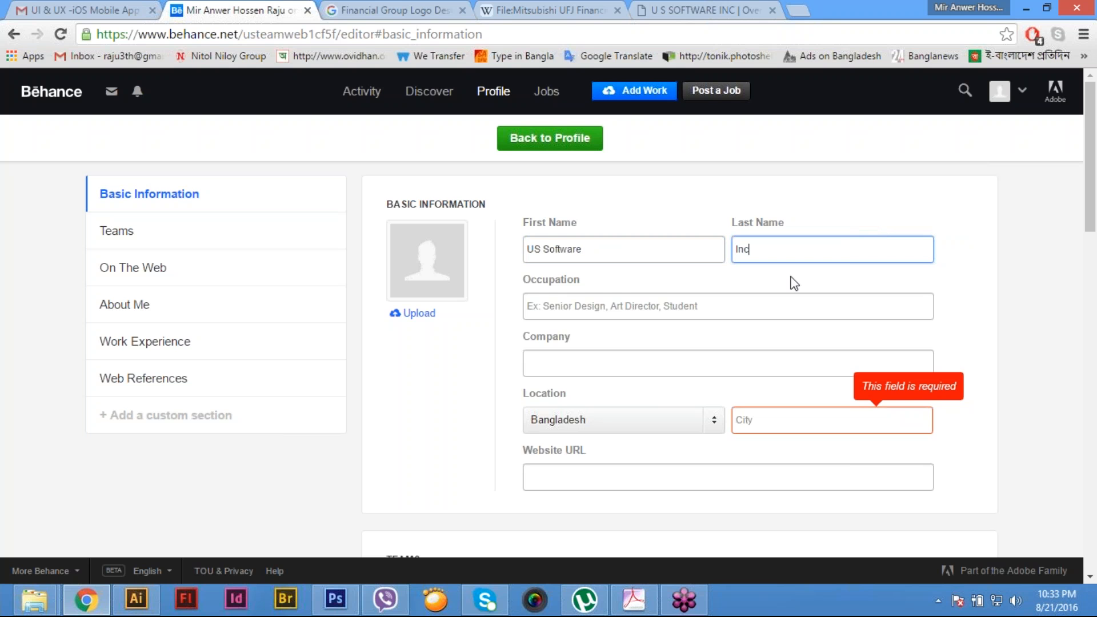
- Check the company's slogan on its website and enter "Full Service Business Solutions" as the profile's occupation
left_click(739, 307)
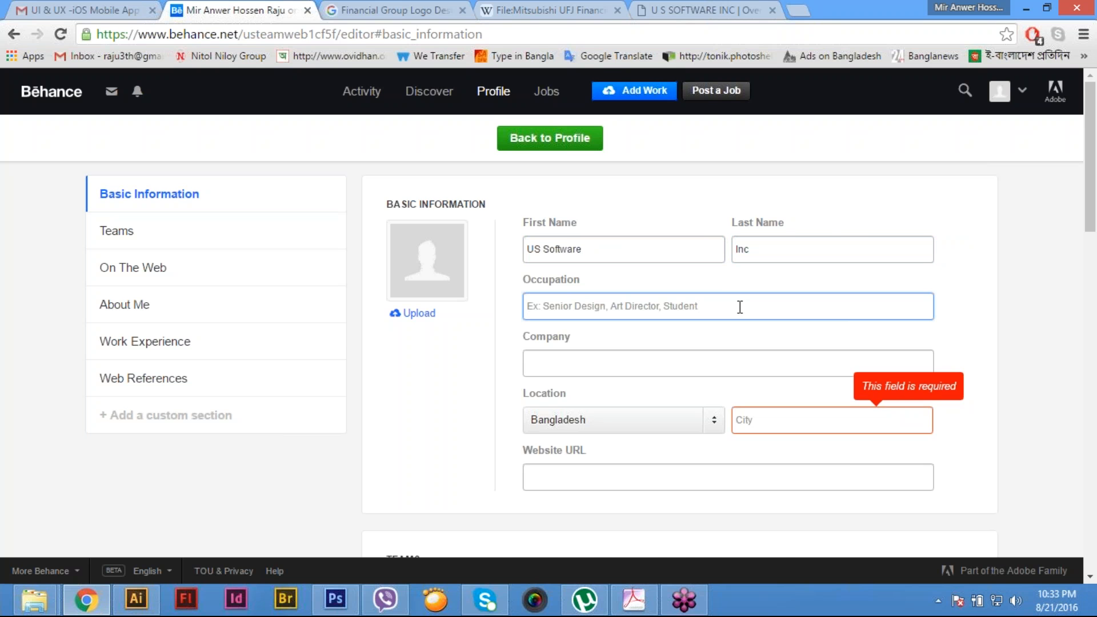
left_click(706, 10)
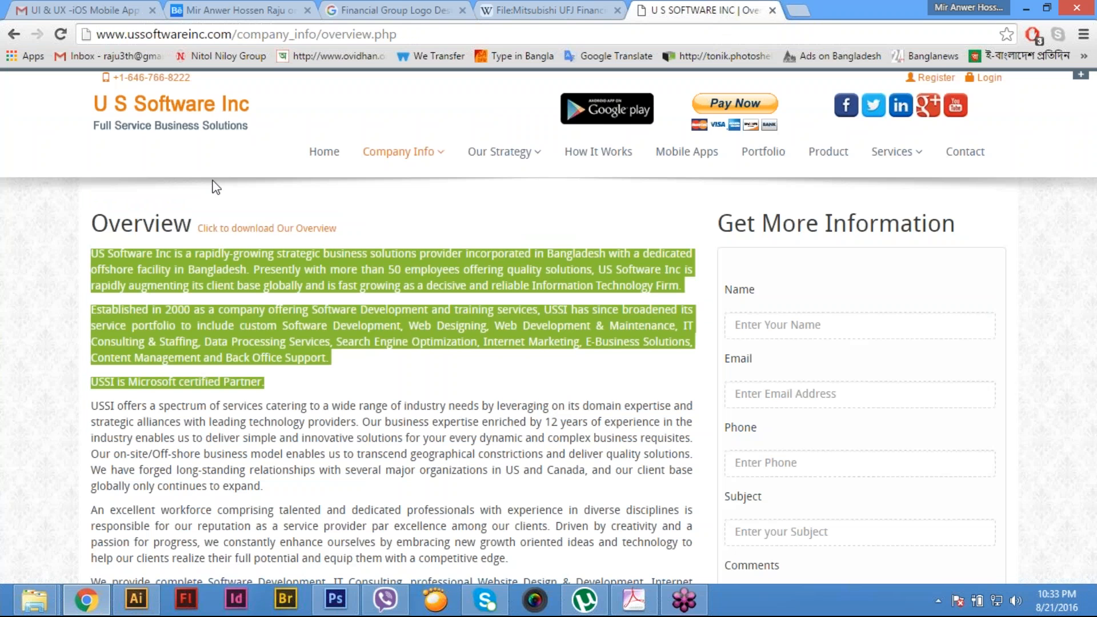
left_click(102, 5)
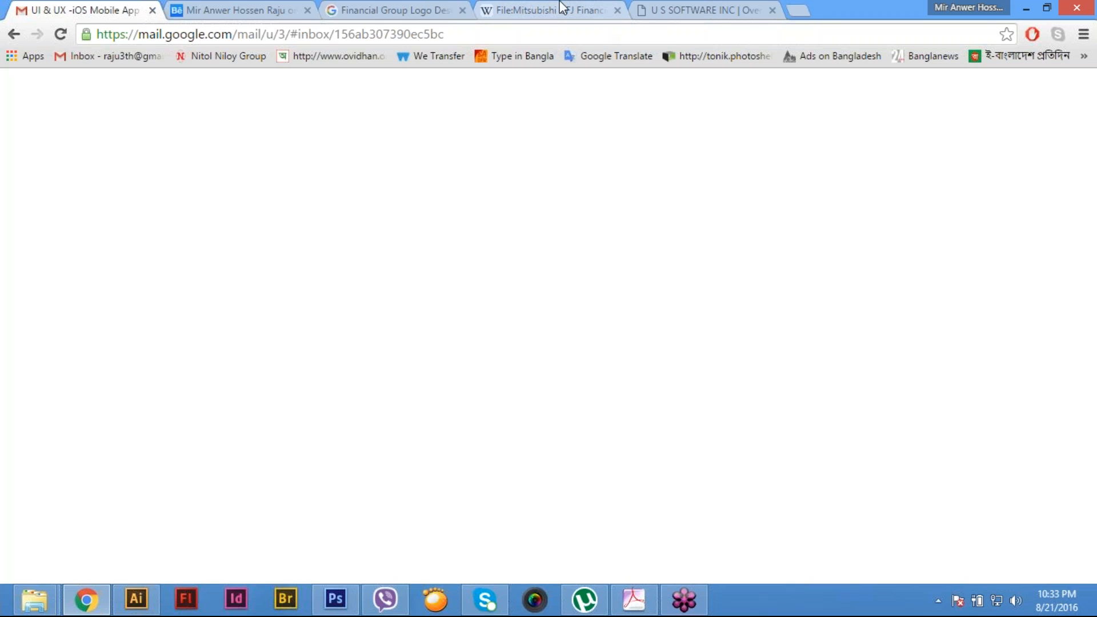
left_click(264, 8)
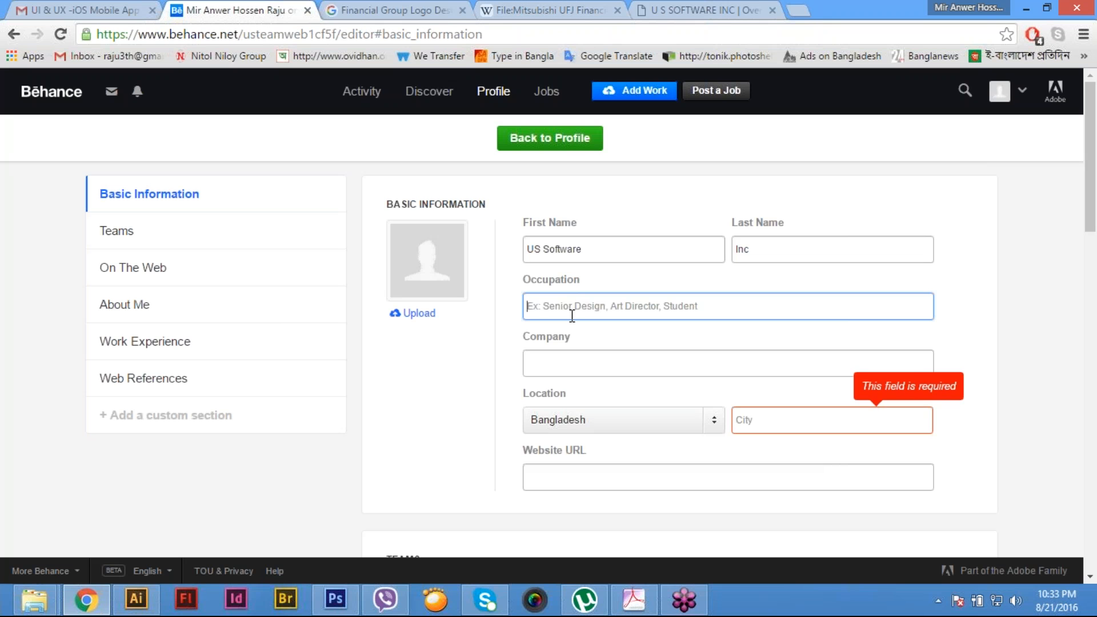
type("Fu")
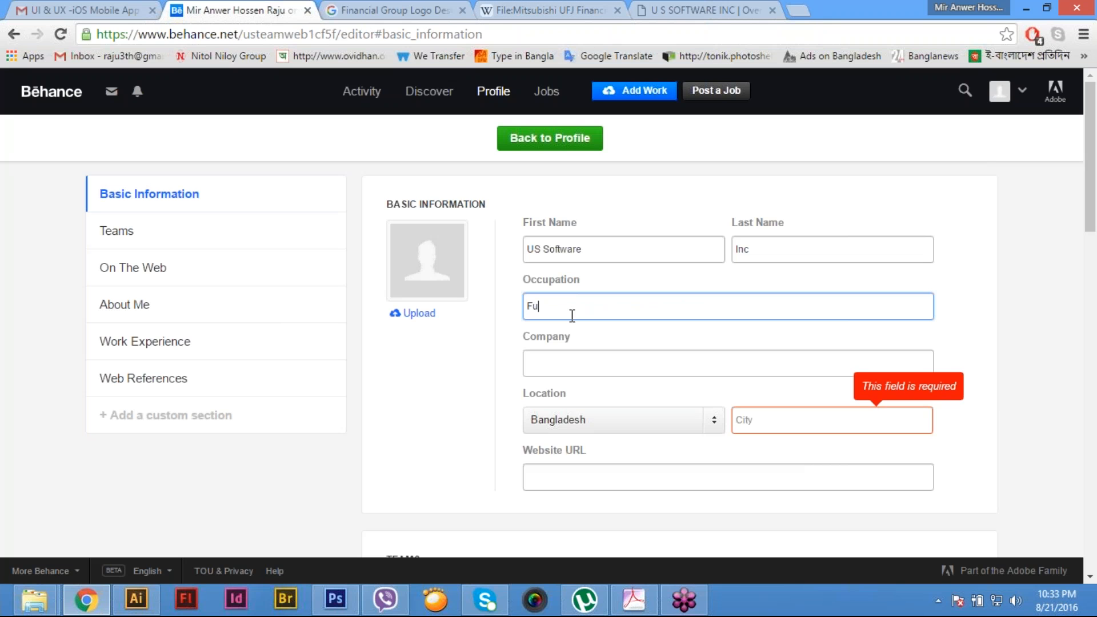
type("ll Service Business Solutions")
- Enter "US Software Inc" as the company in the profile's basic information
left_click(586, 366)
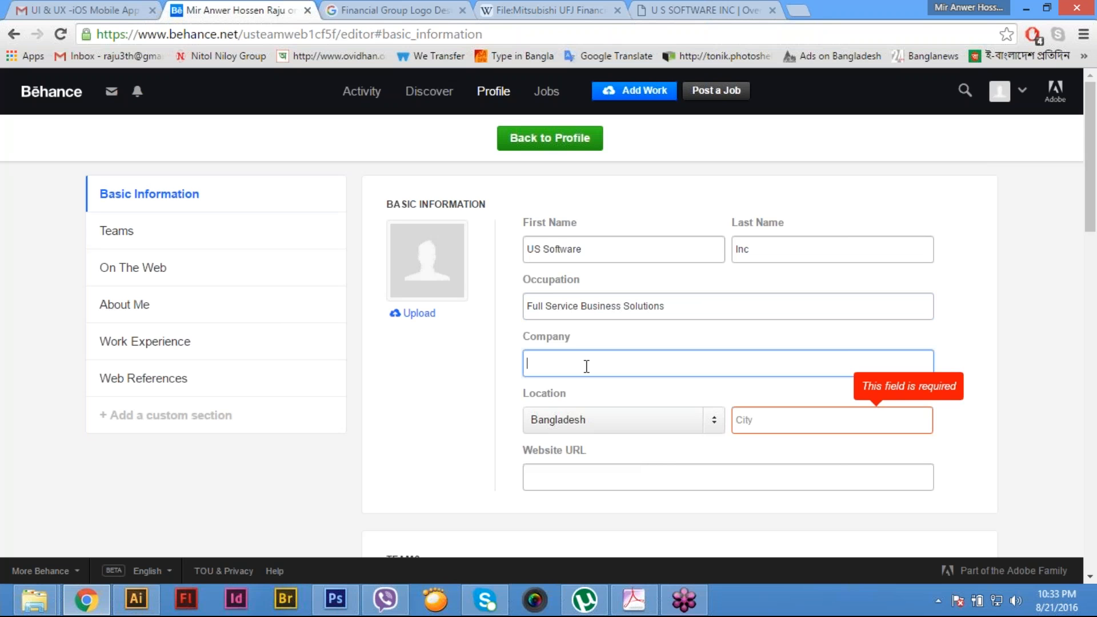
type("US Software Inc")
- Enter "Dhaka" as the city in the profile's location
left_click(758, 421)
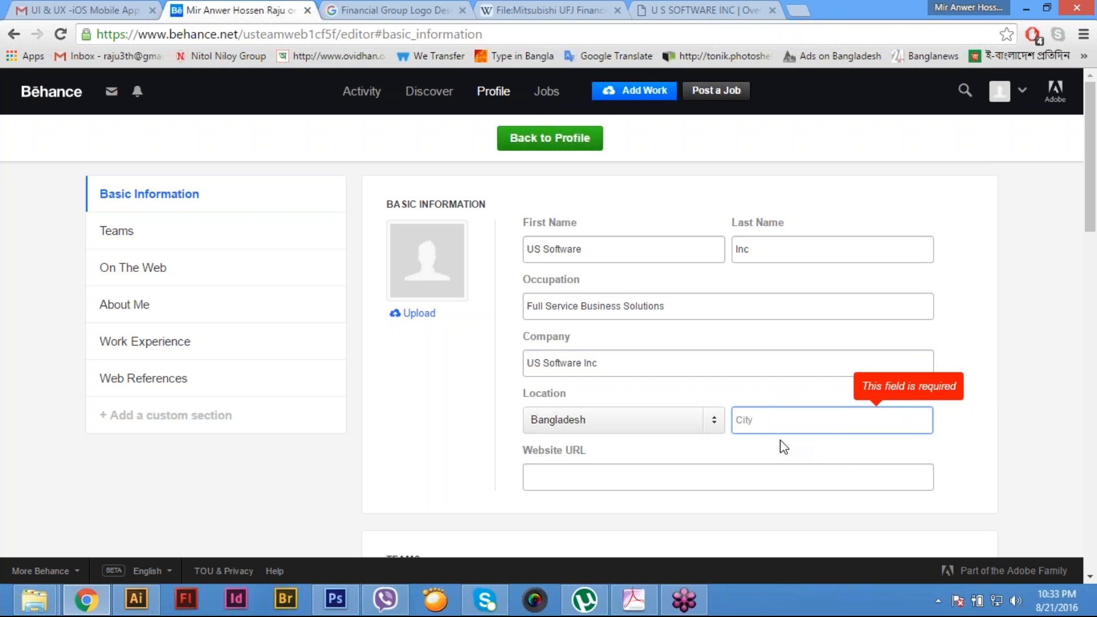
type("Dha")
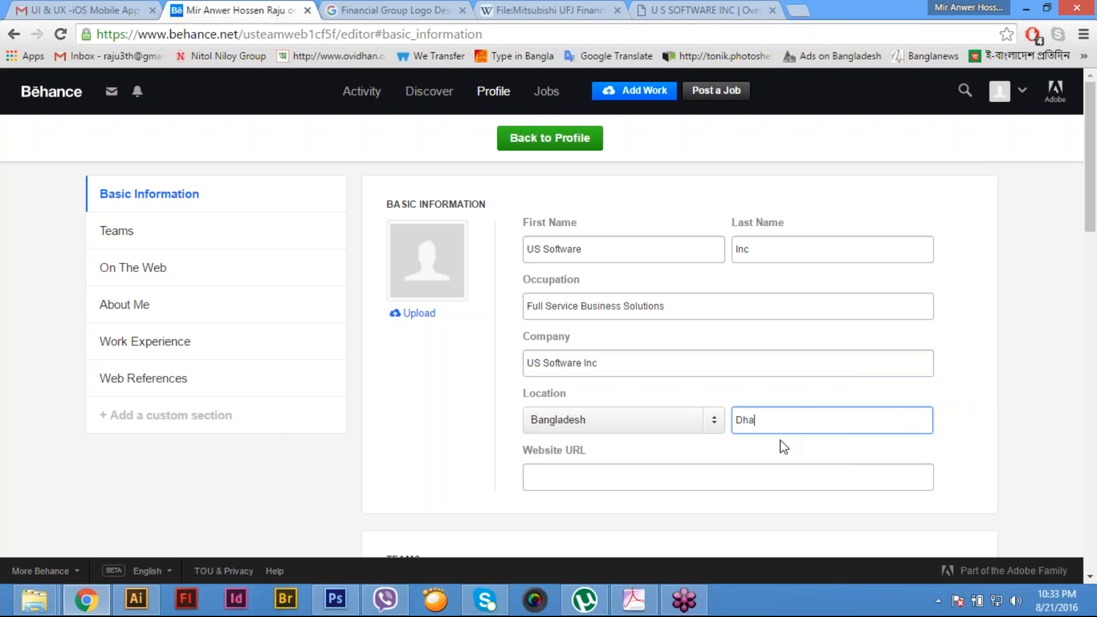
key("BackSpace")
key("BackSpace")
type("haka")
- Check the company's office locations on its website's contact page and return to the Behance profile editor
left_click(706, 9)
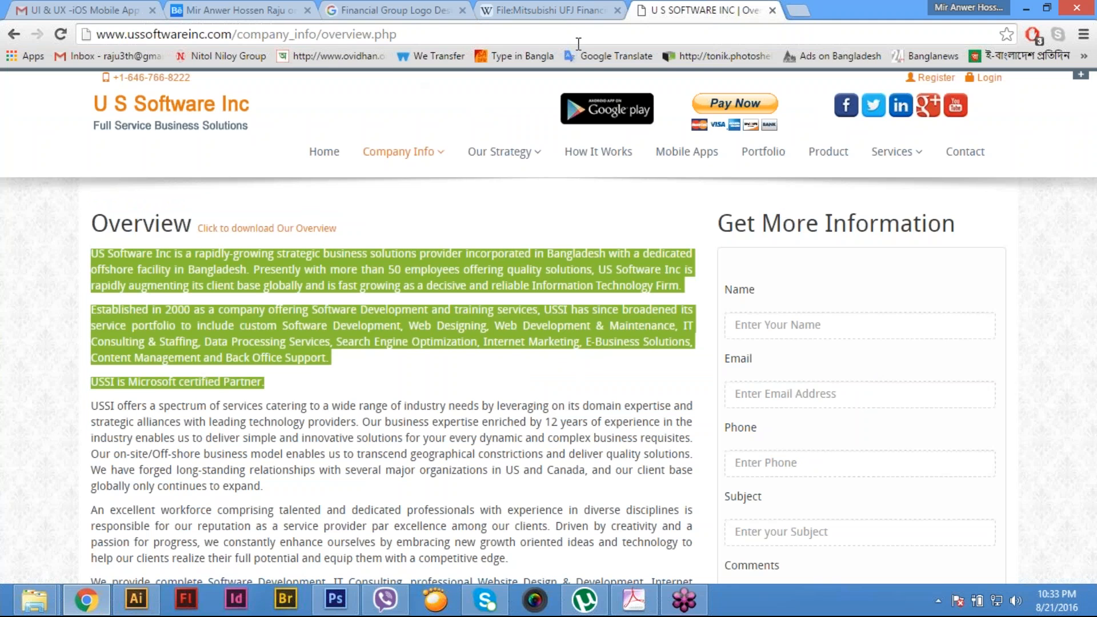
left_click(972, 155)
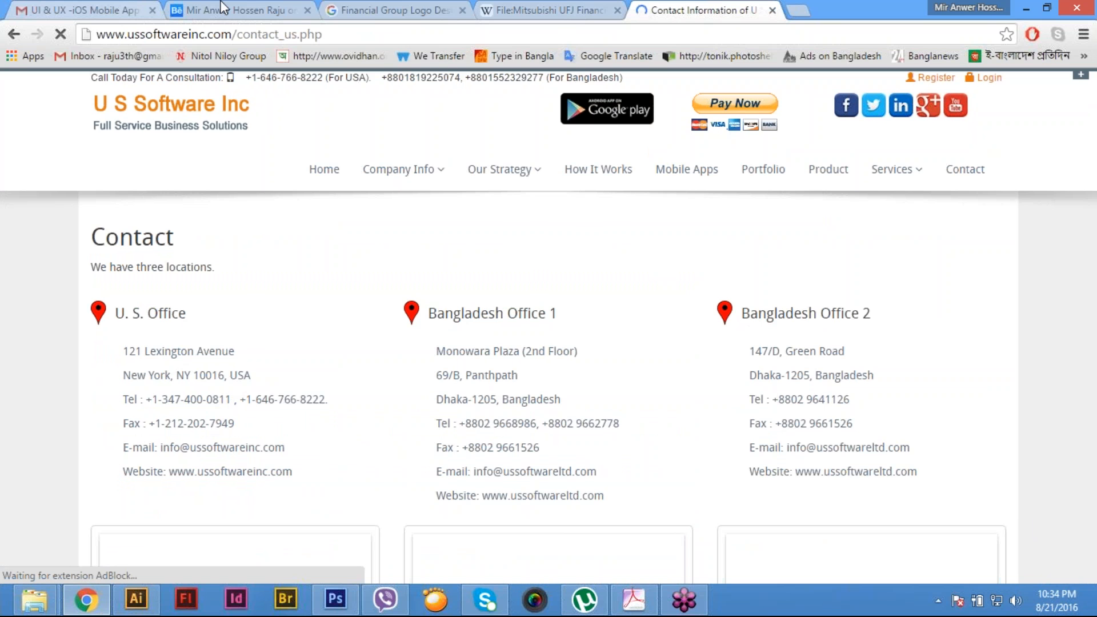
left_click(222, 8)
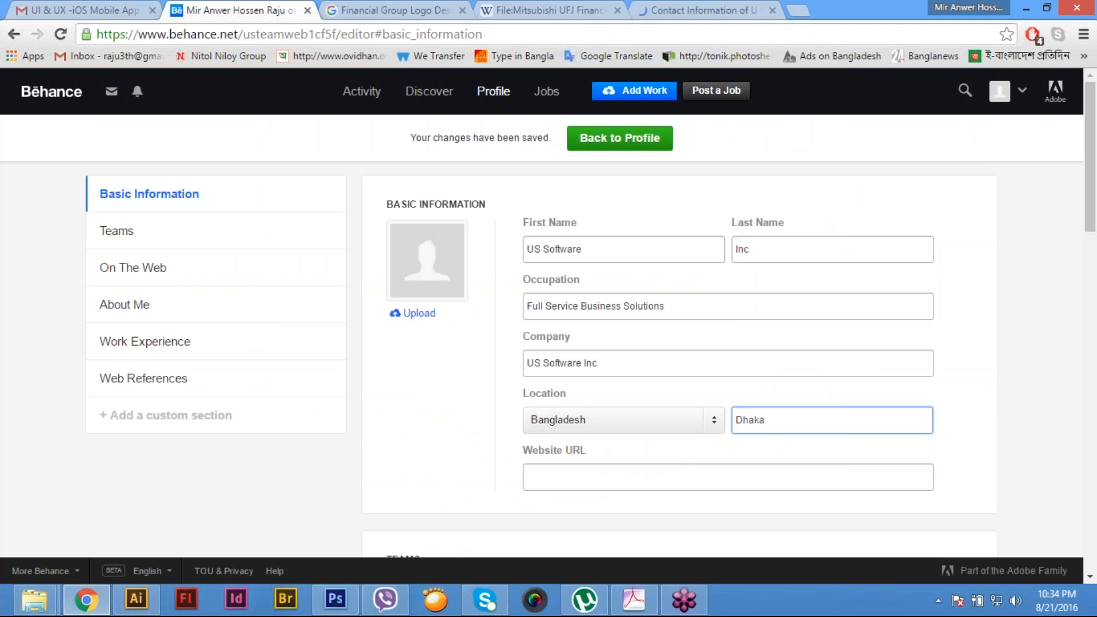
- Set the location's country to United Kingdom
left_click(597, 421)
key("u")
key("Down")
key("Down")
key("Down")
key("Down")
key("Down")
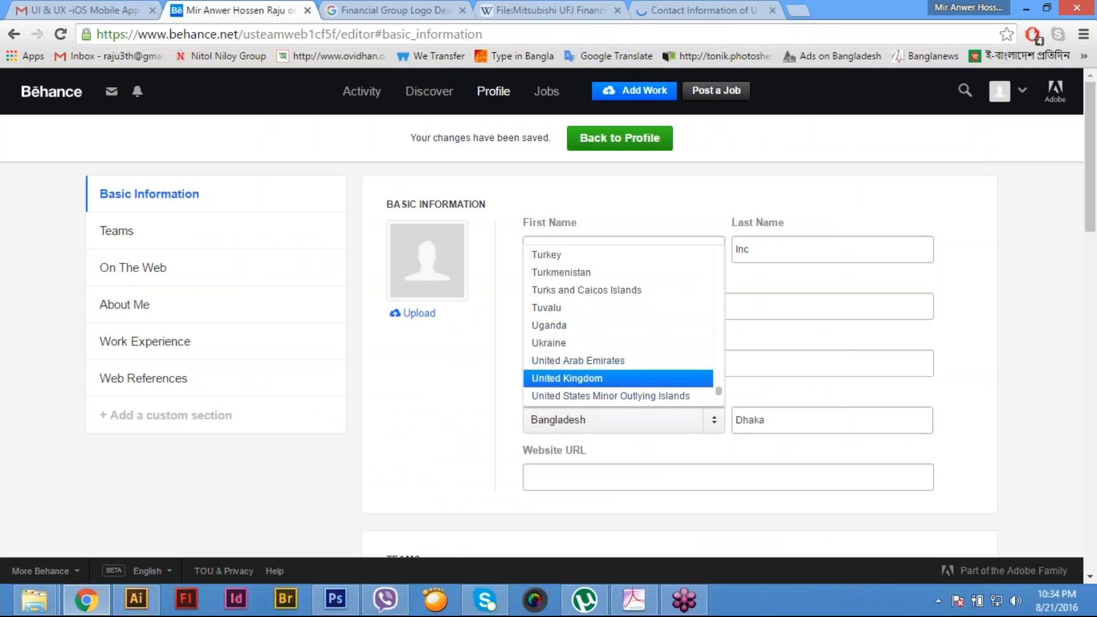
key("Up")
key("Down")
key("Down")
key("Down")
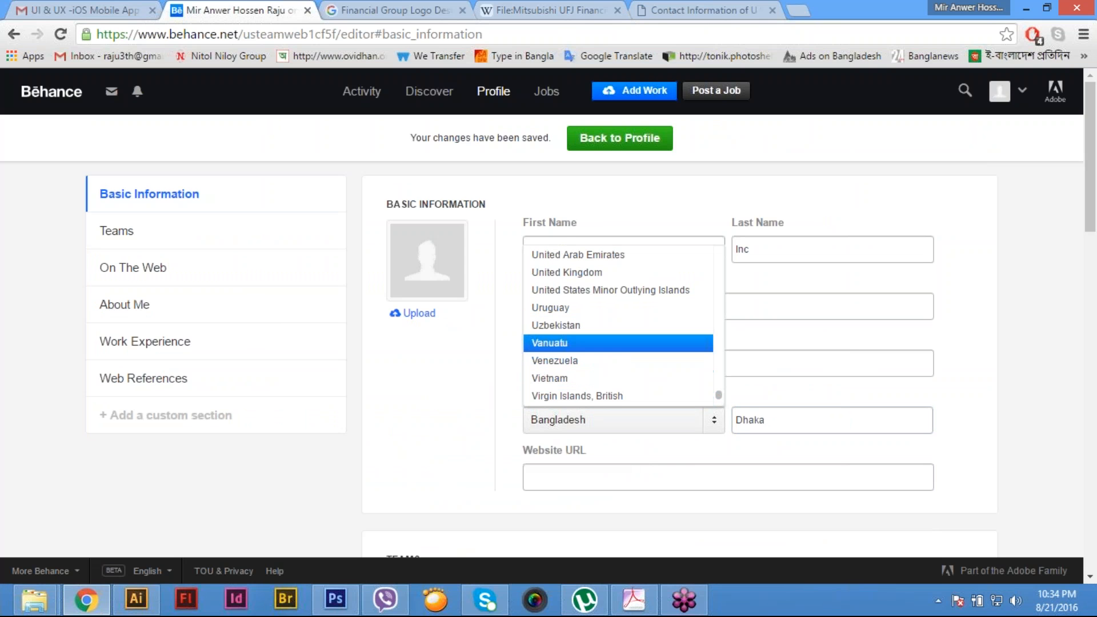
key("Up")
key("Up")
key("Up")
key("Up")
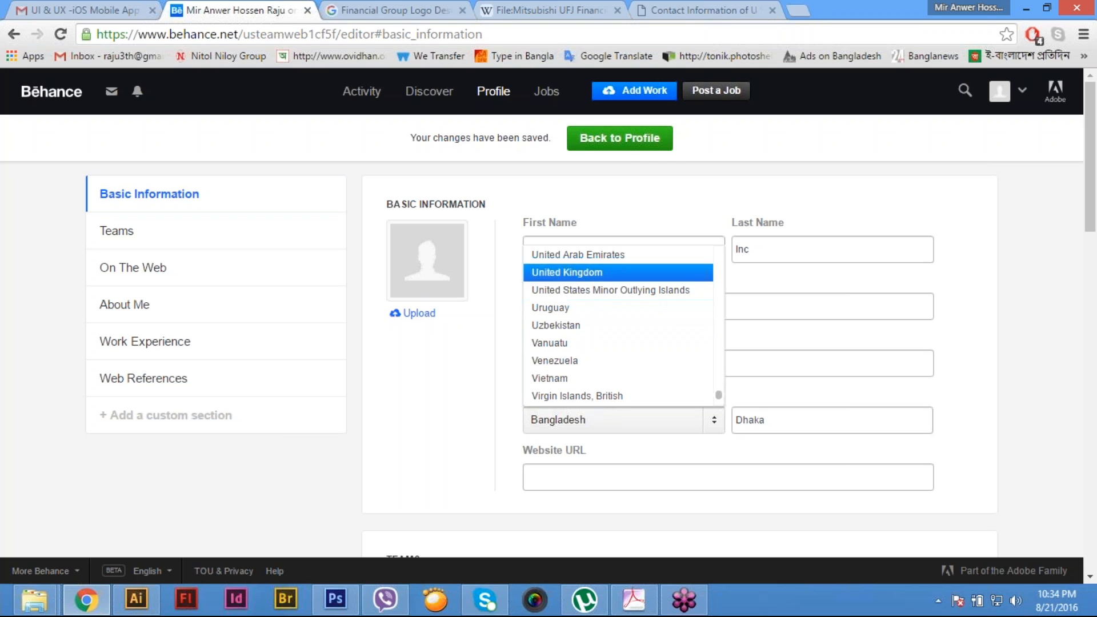
key("Down")
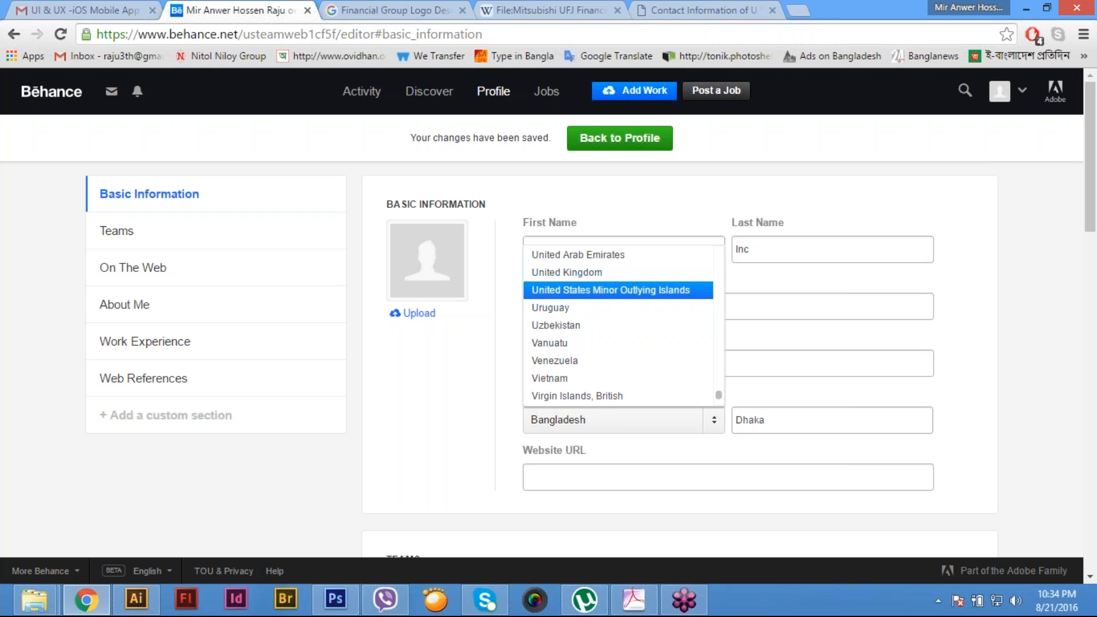
key("Up")
key("Return")
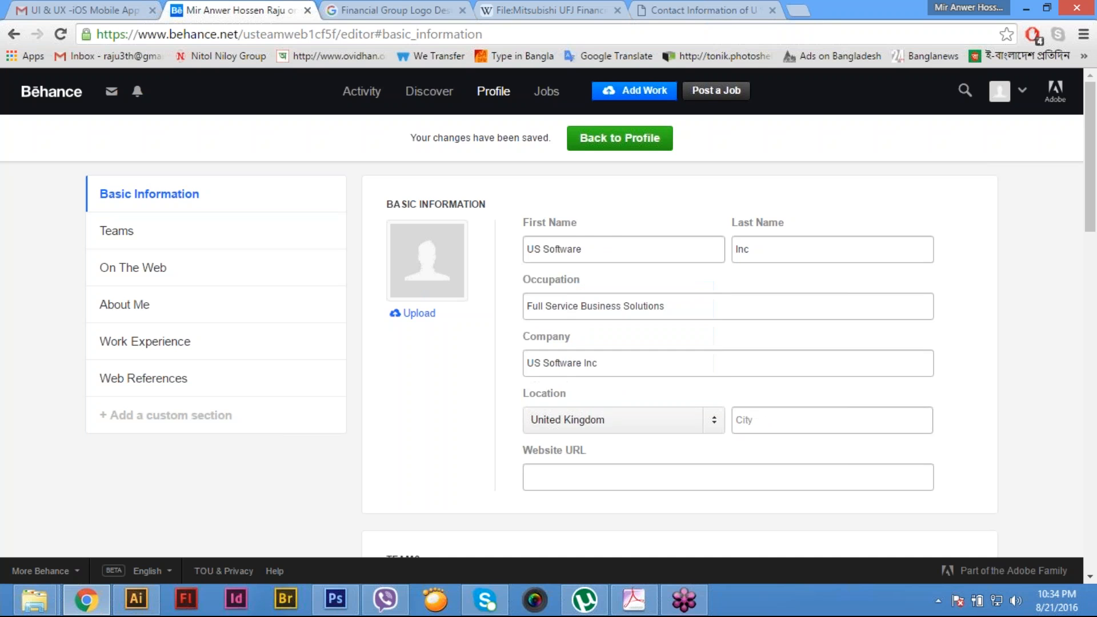
- Change the country to United States Minor Outlying Islands and try to enter "New York" as the city
left_click(629, 432)
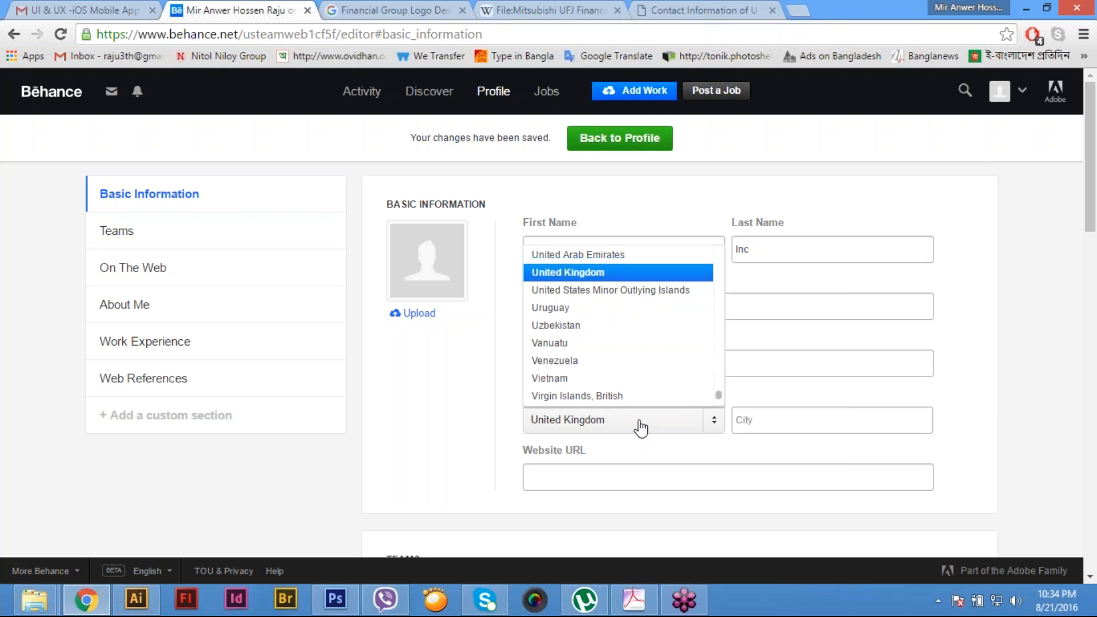
left_click(652, 291)
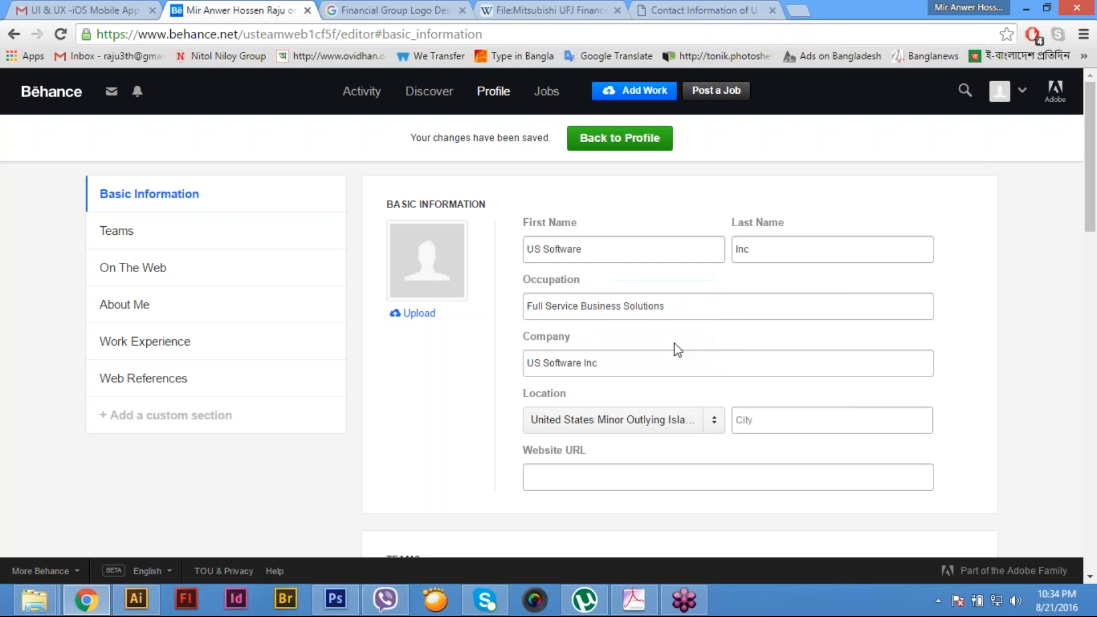
left_click(755, 421)
type("New")
type("York")
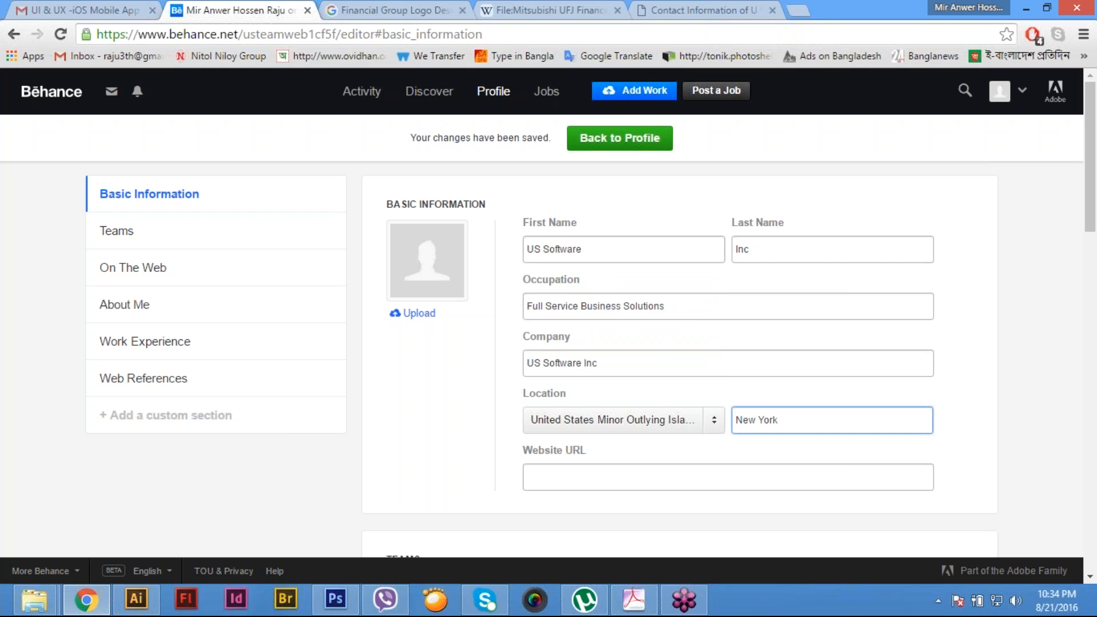
left_click(592, 478)
left_click(767, 418)
type("New")
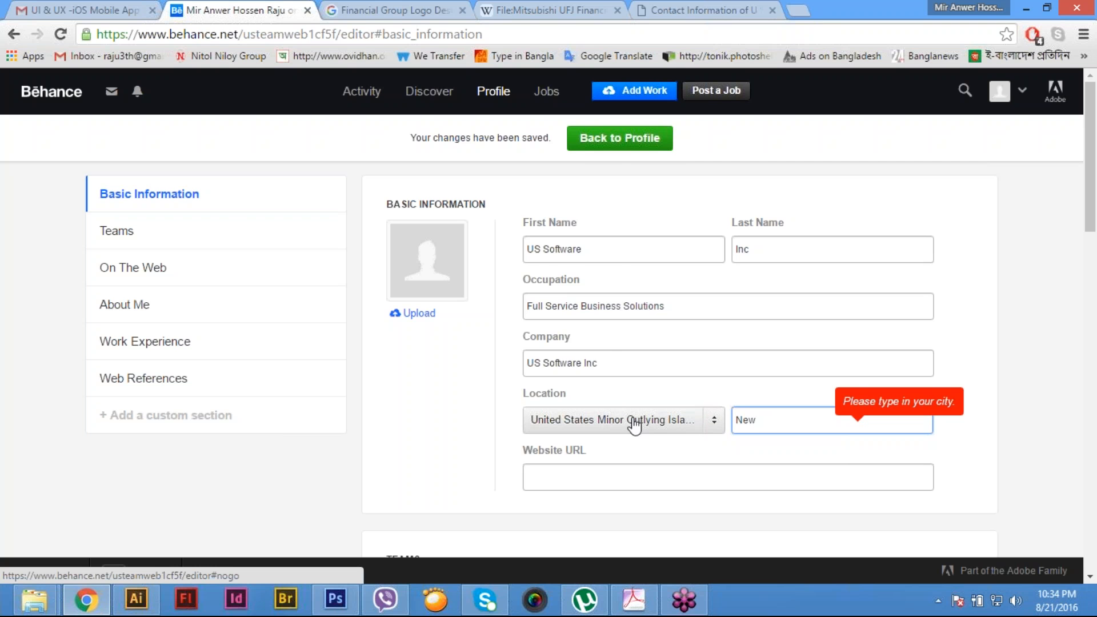
- Switch the country back to United Kingdom and try "New York" as the city
left_click(568, 420)
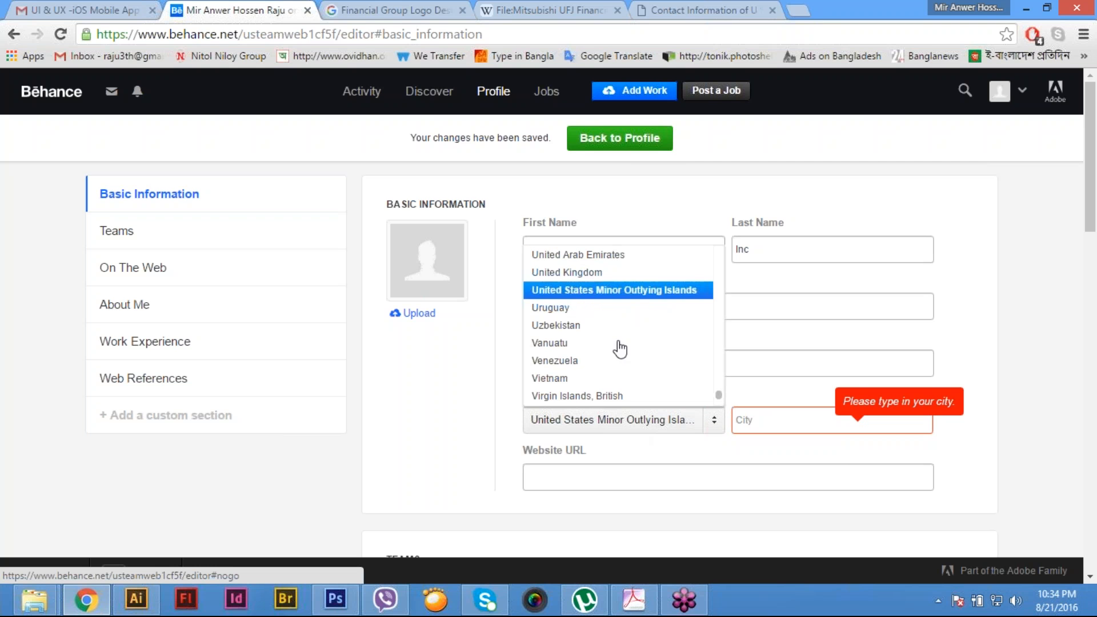
left_click(616, 273)
left_click(772, 424)
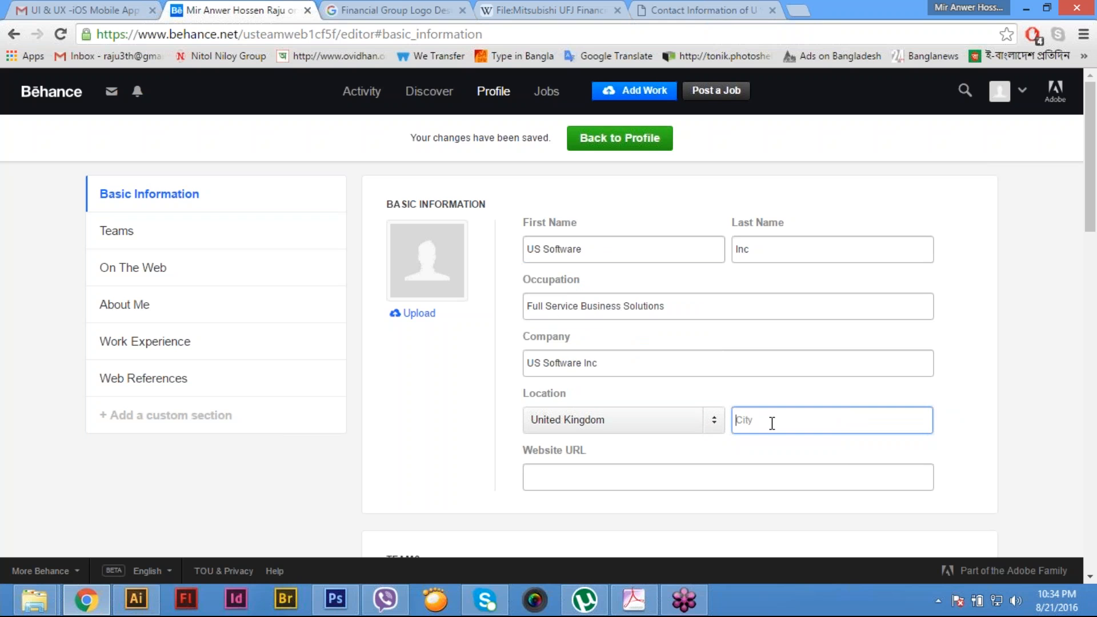
type("New York")
key("Tab")
left_click(786, 428)
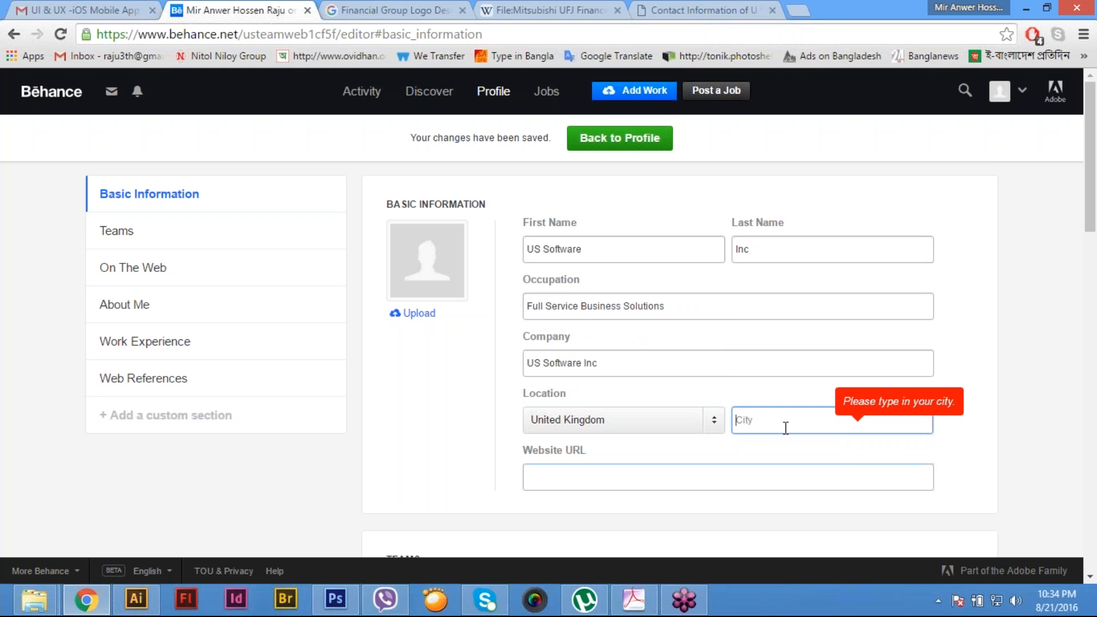
- Try "Newyork" as the city and look through the suggested city names
type("Newyouk")
key("BackSpace")
key("BackSpace")
type("rk")
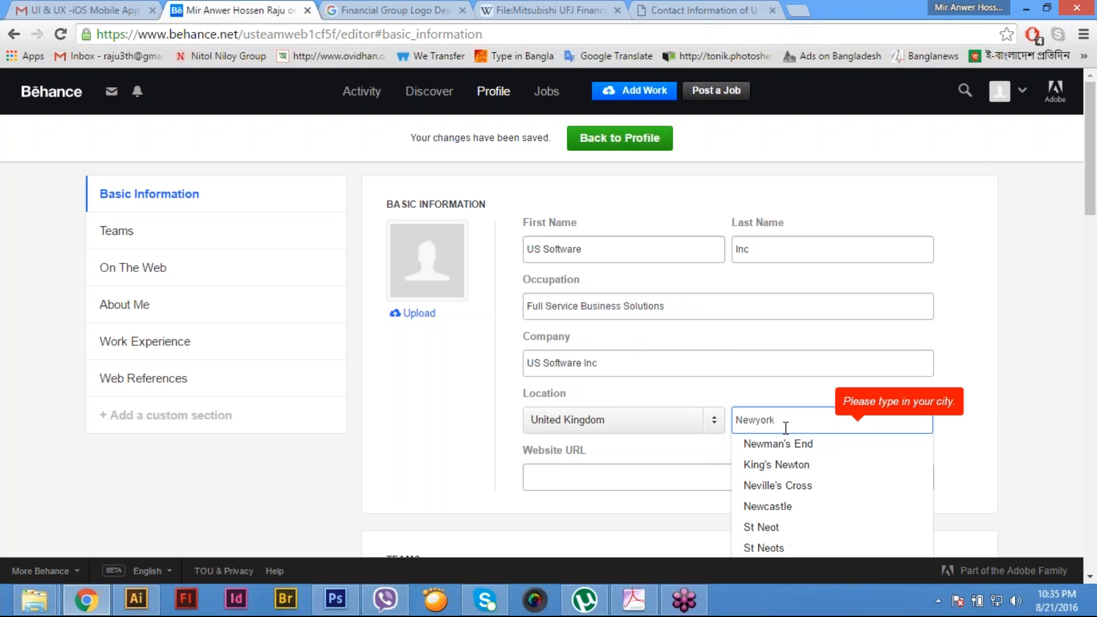
key("Down")
key("Down")
key("Down")
key("Down")
key("Down")
key("Down")
key("Down")
scroll(789, 430, "down", 3)
key("Up")
key("Up")
key("Up")
key("Up")
key("Up")
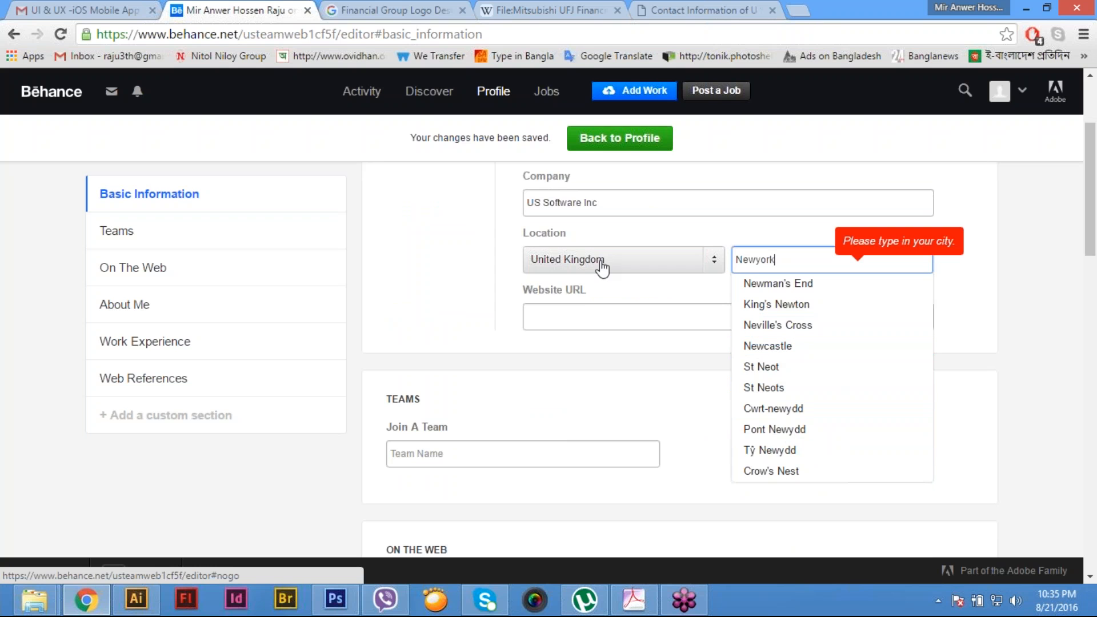
- Select United States Minor Outlying Islands as the country again and start entering a city
left_click(601, 266)
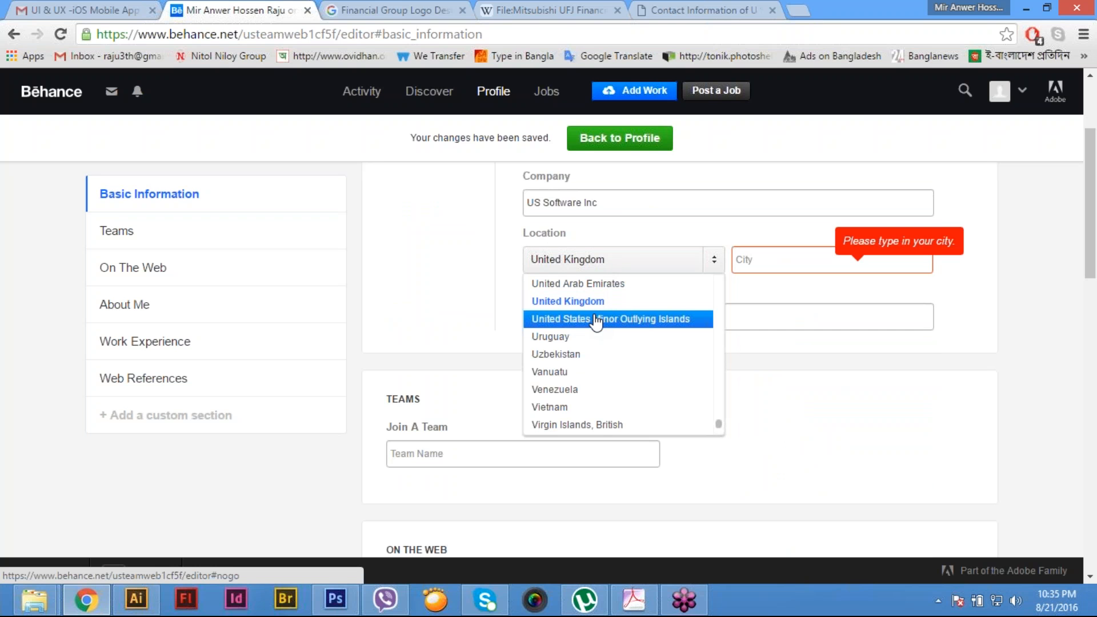
left_click(598, 321)
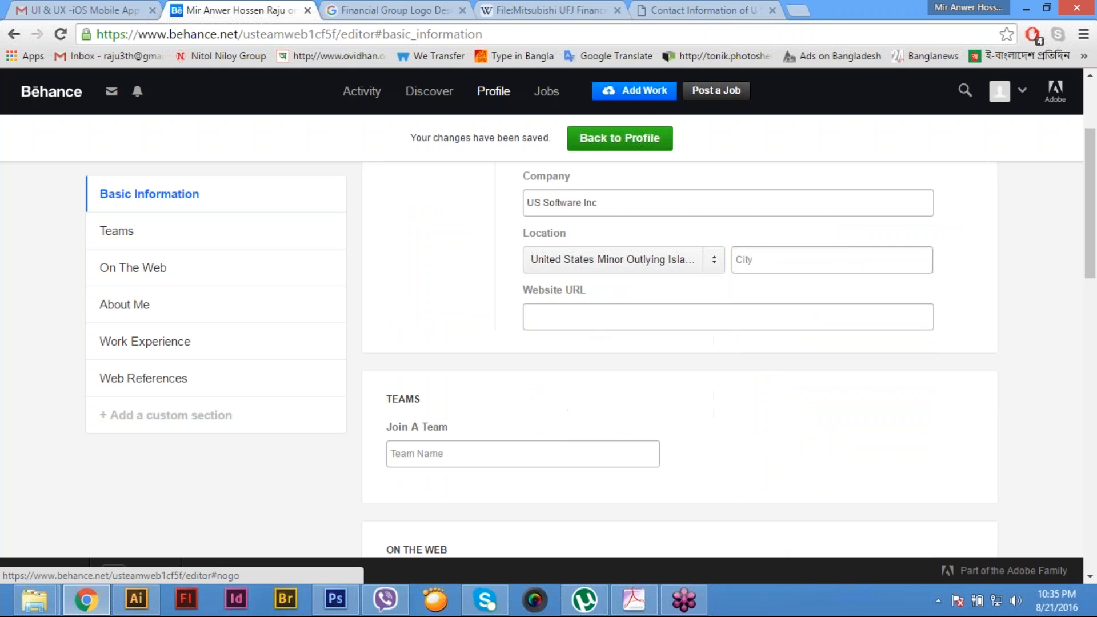
left_click(765, 260)
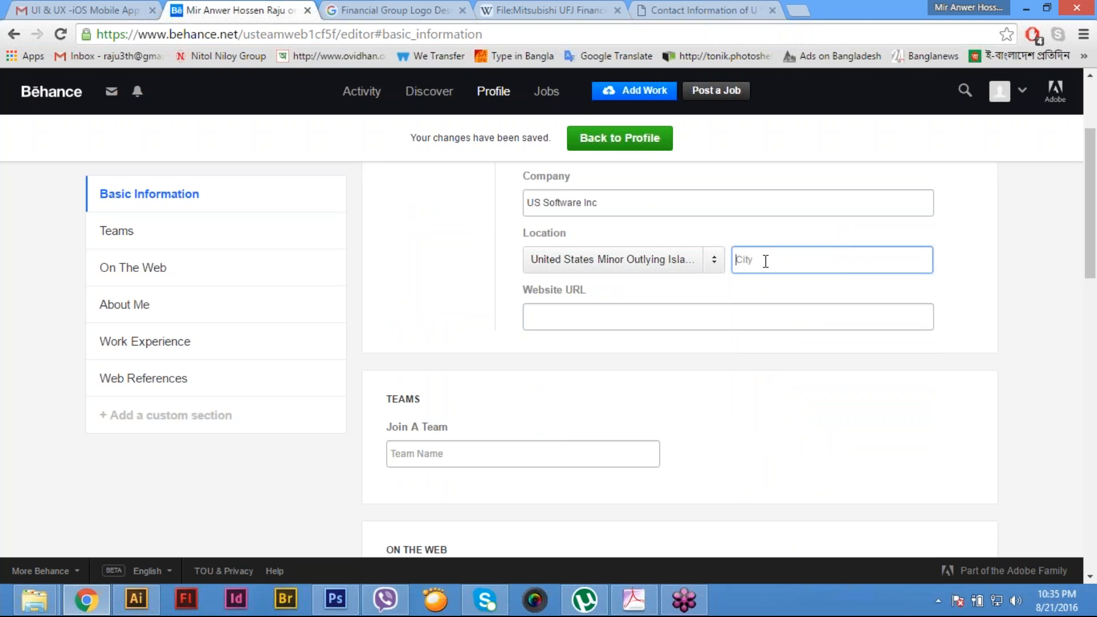
type("haj")
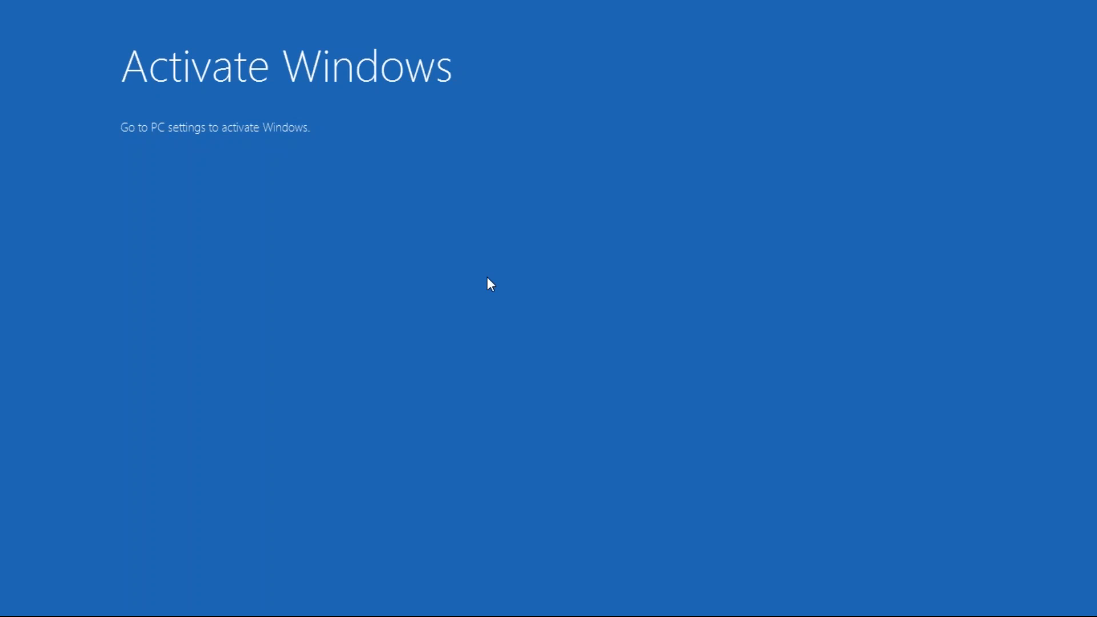
- Dismiss the Windows activation screen and return to the profile editor in the browser
left_click(431, 184)
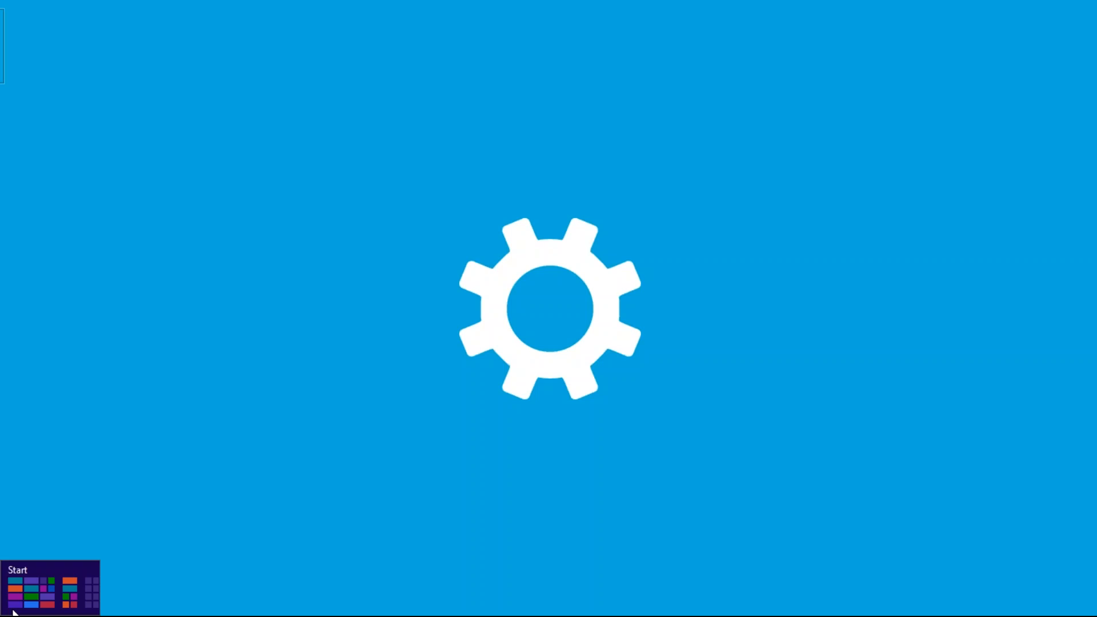
left_click(13, 611)
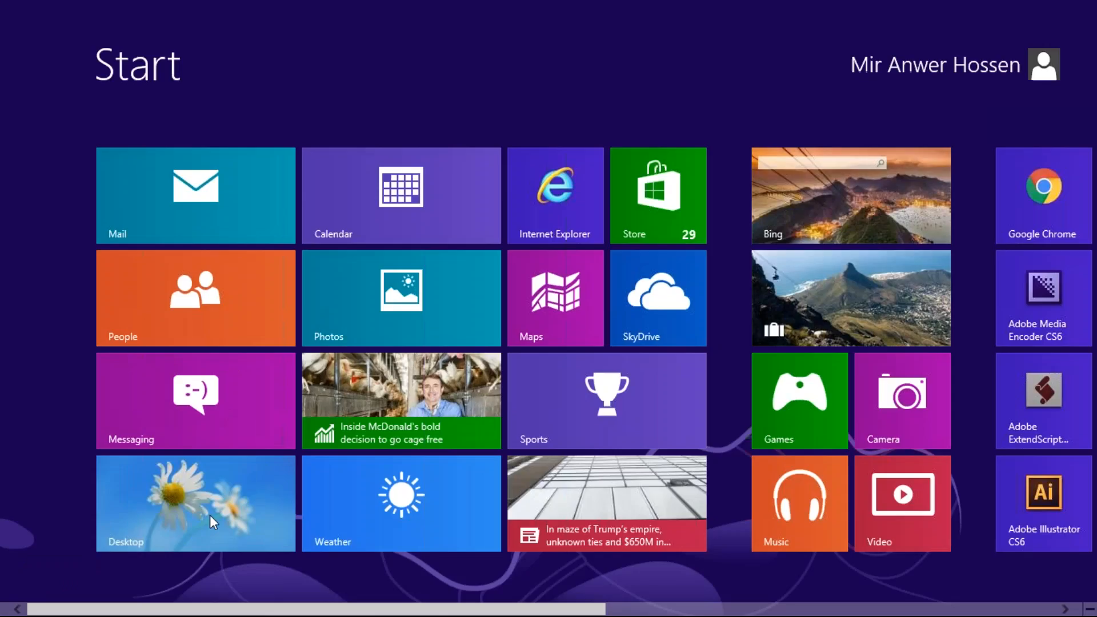
left_click(210, 515)
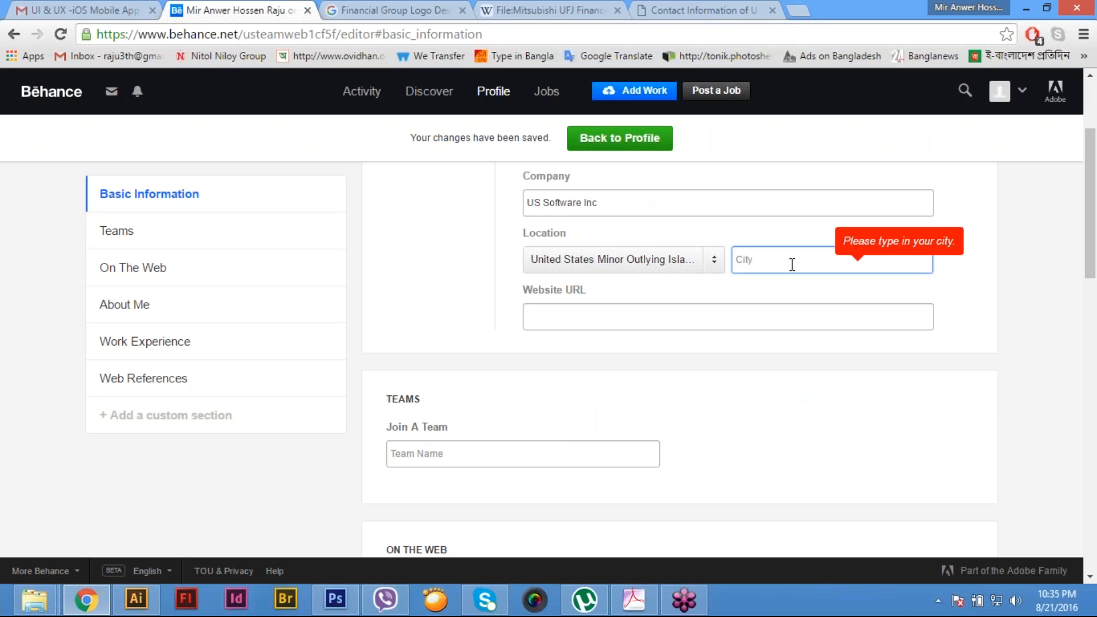
- Try "newyork" as the city for the selected country and clear the entry
type("y")
key("BackSpace")
type("newyork")
left_click_drag(792, 264, 724, 274)
key("BackSpace")
- Set the location's country to United States
left_click(634, 261)
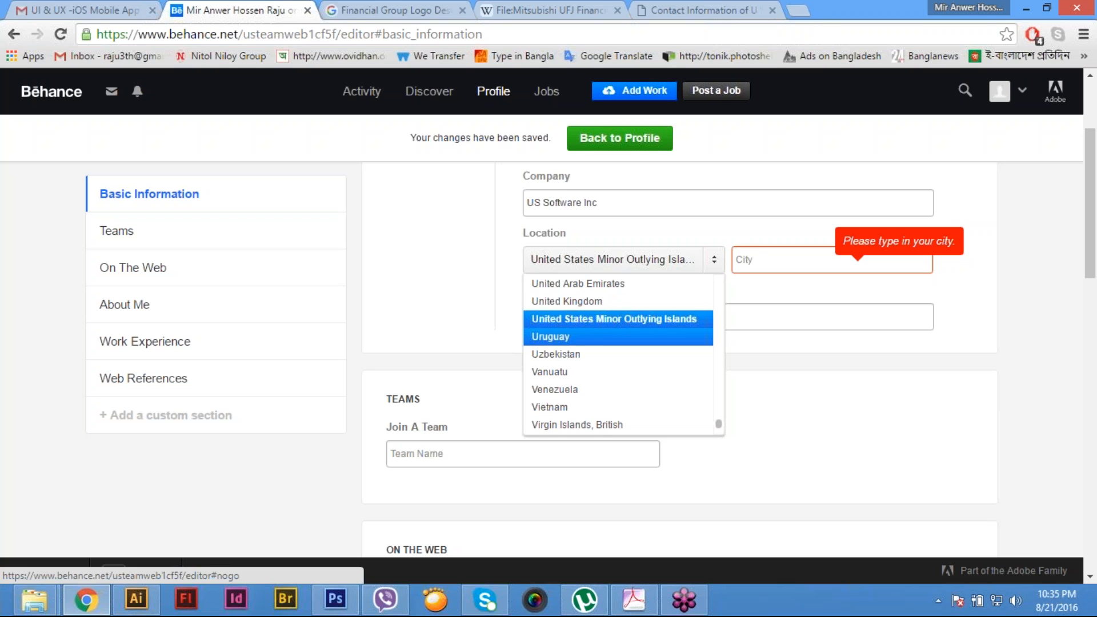
key("Home")
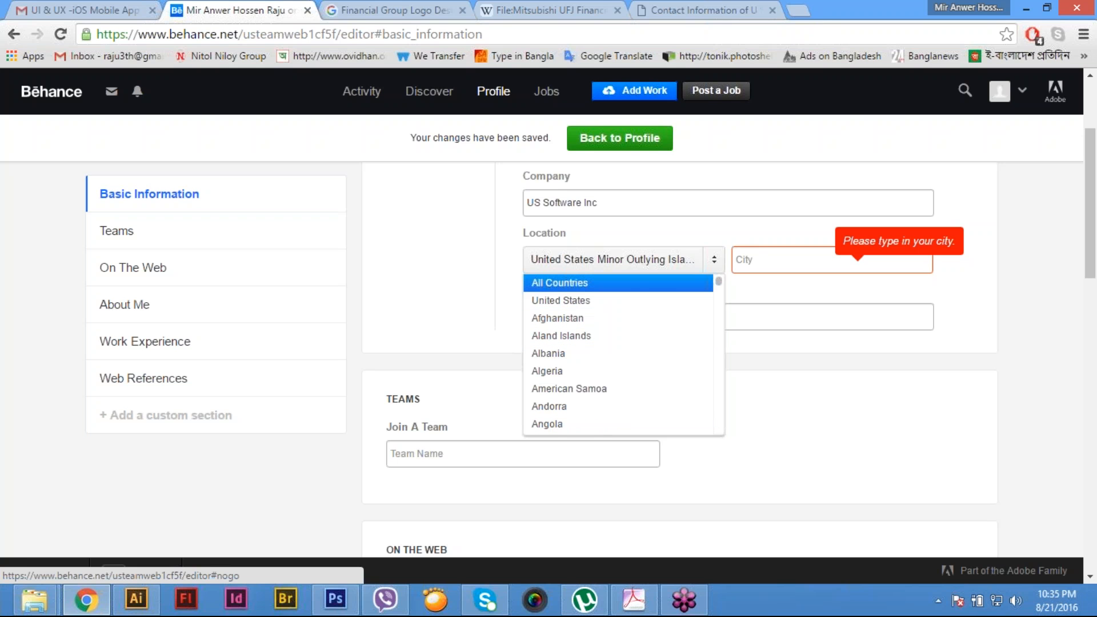
left_click(600, 301)
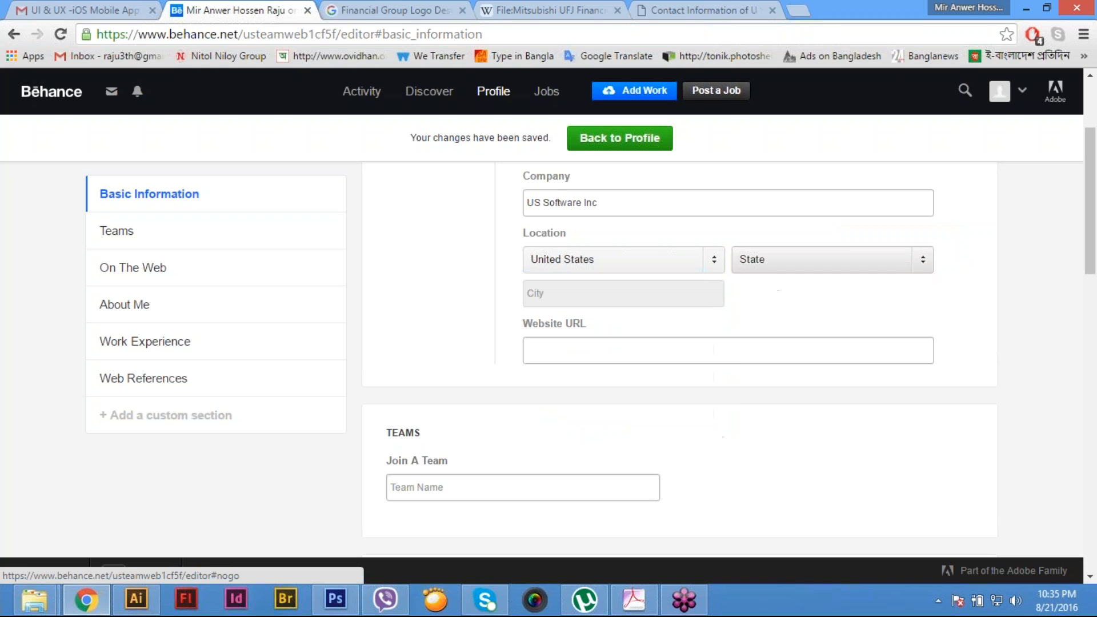
- Select New York as the state in the profile's location
left_click(774, 262)
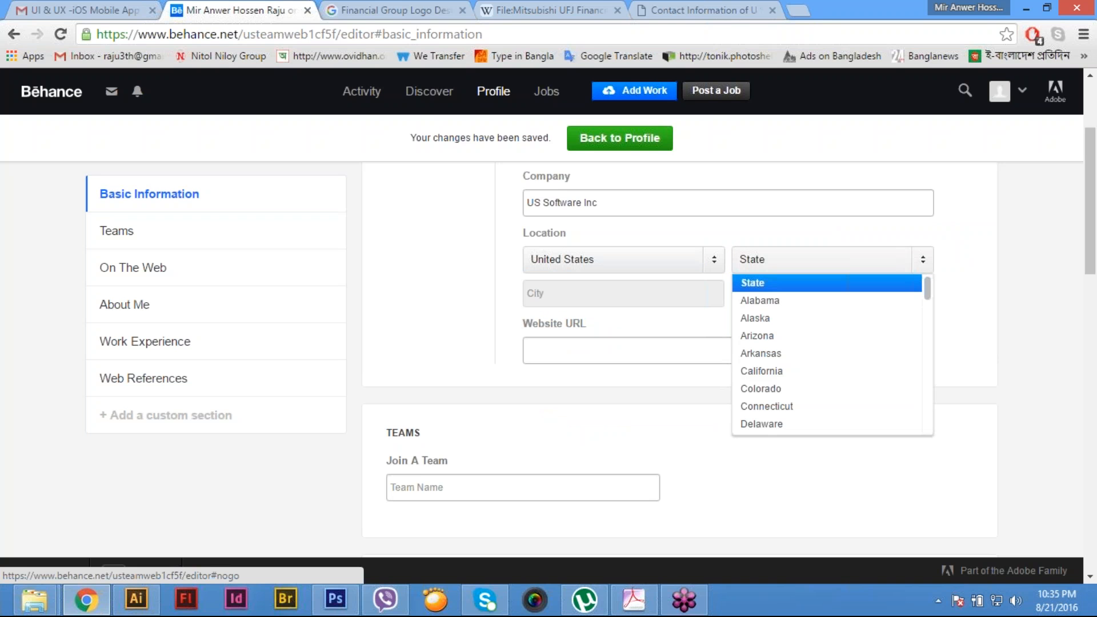
key("n")
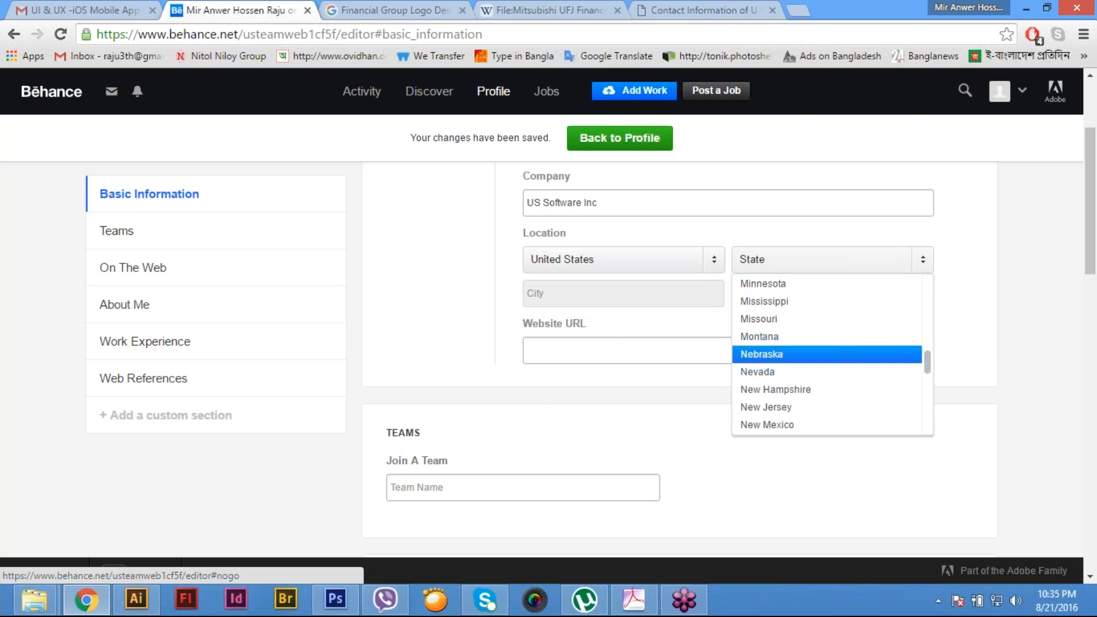
key("Down")
key("Down")
key("Down")
key("Down")
key("Down")
key("Down")
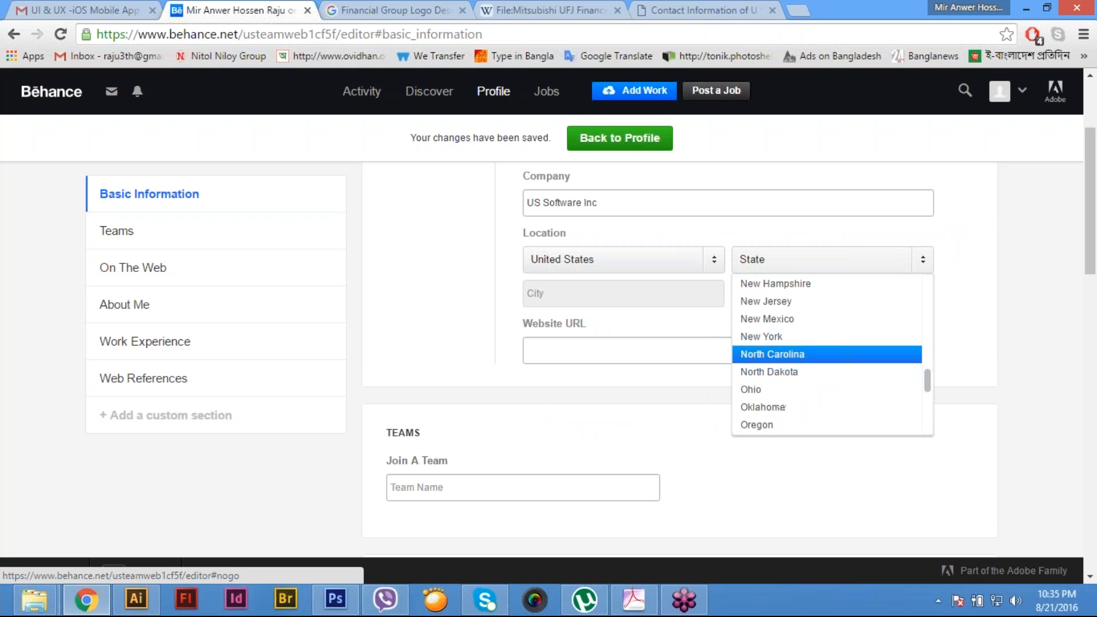
key("Up")
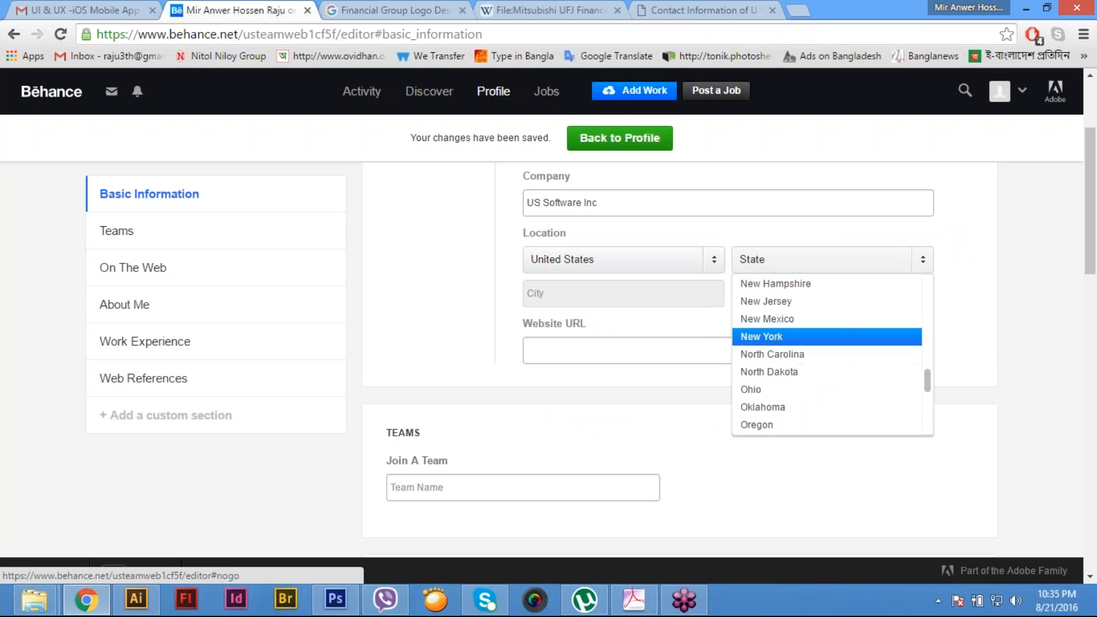
key("Return")
- Copy the U.S. office's street name from the company's contact page and try it as the profile's city
left_click(612, 300)
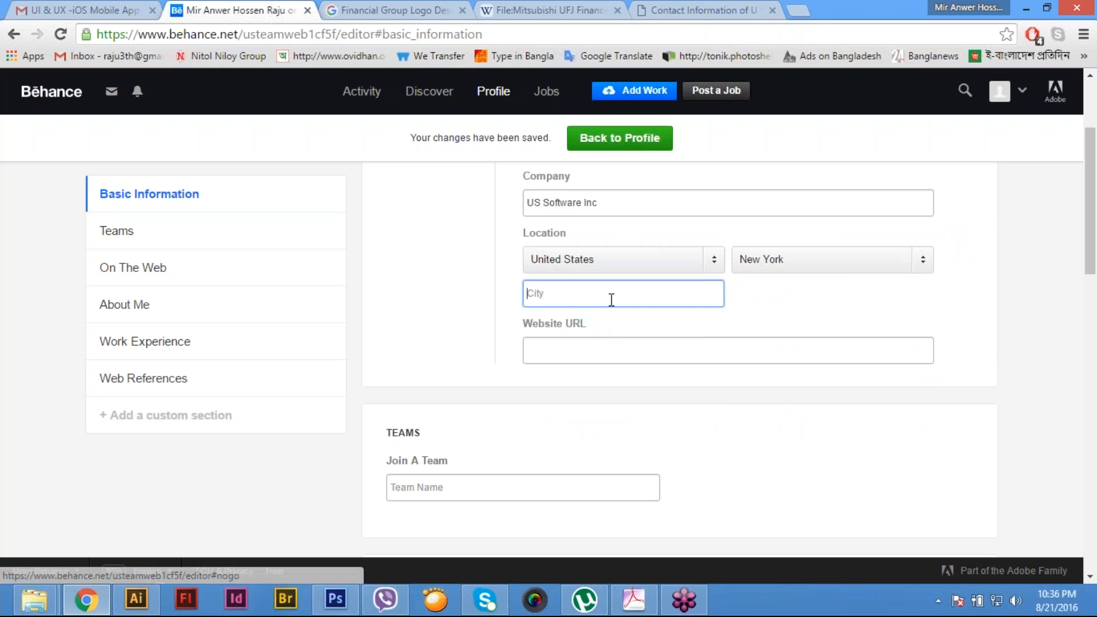
left_click(703, 10)
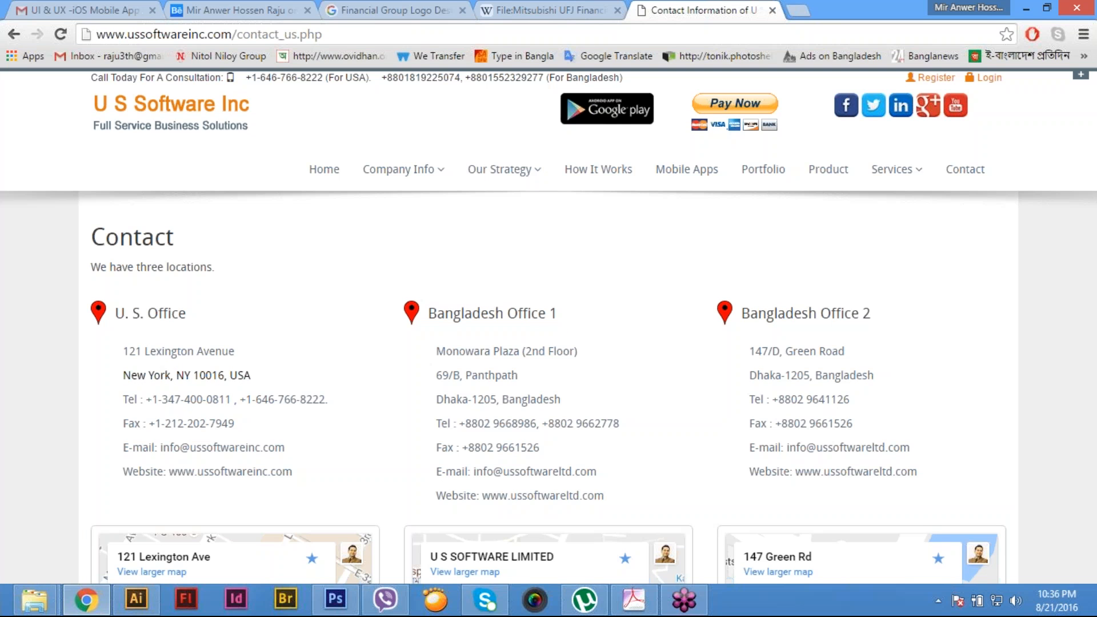
left_click_drag(236, 352, 145, 355)
key("ctrl+c")
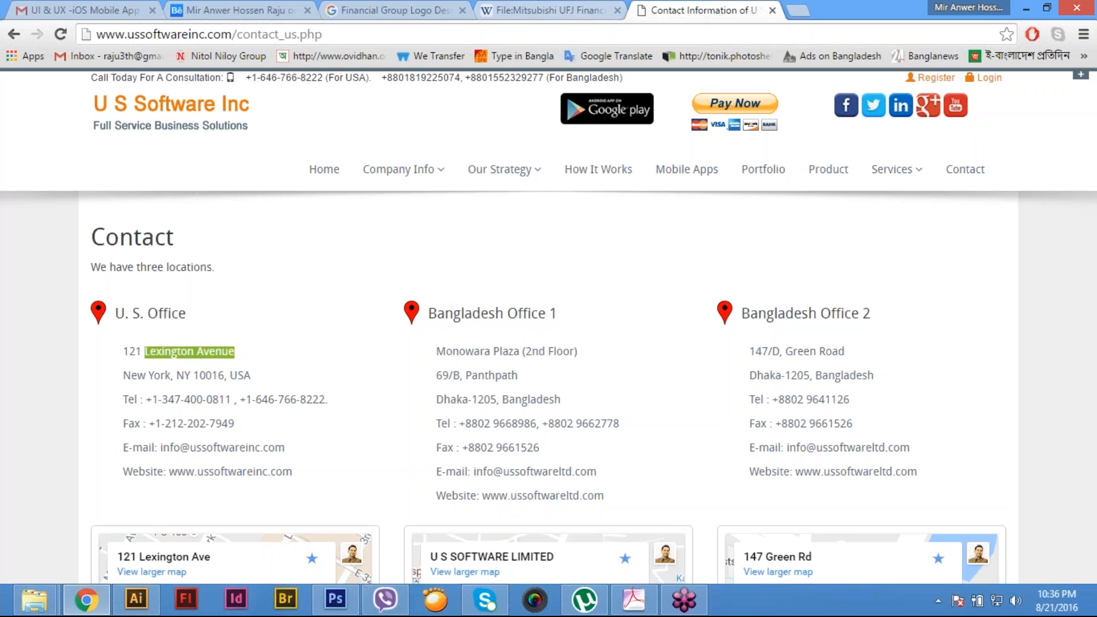
left_click(389, 10)
left_click(249, 8)
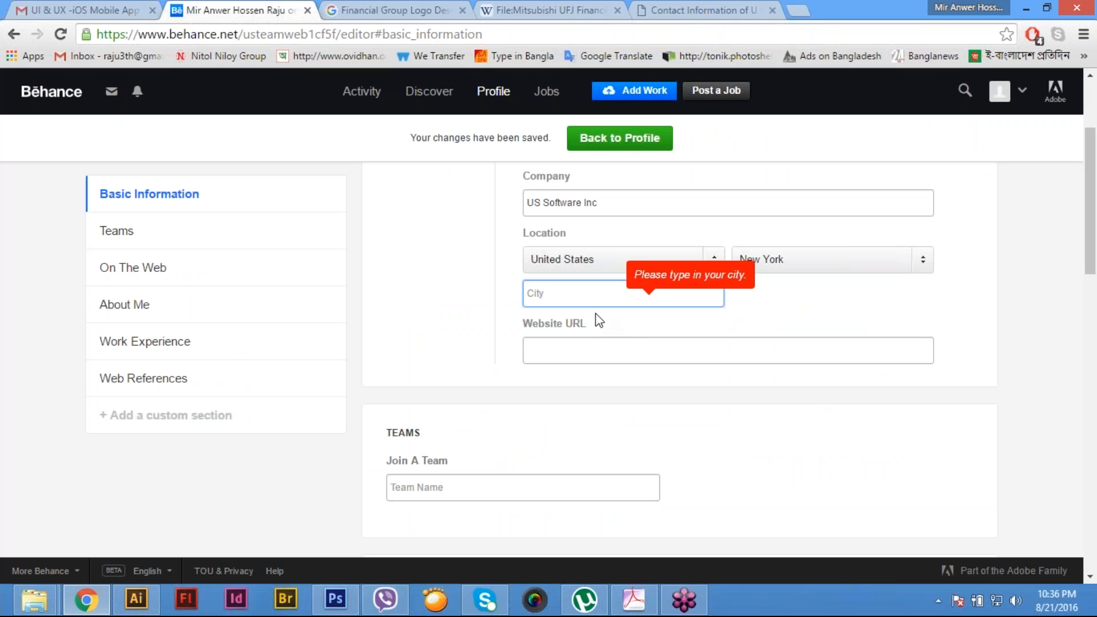
key("ctrl+v")
key("Tab")
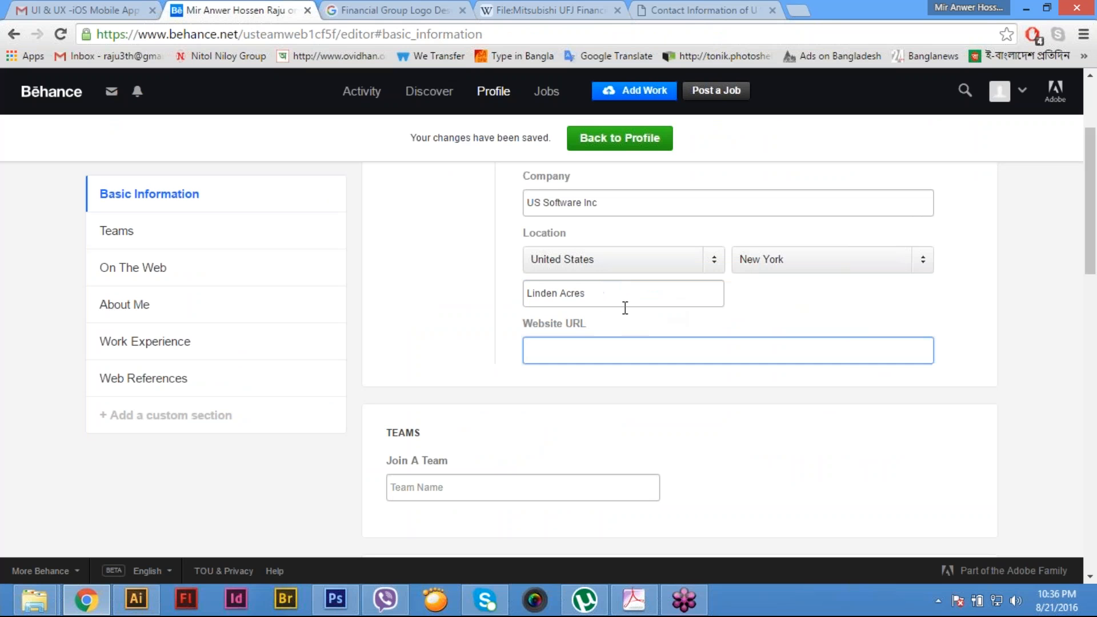
- Try the copied street name again in place of the suggested city and clear the entry
left_click(630, 296)
key("ctrl+a")
key("ctrl+v")
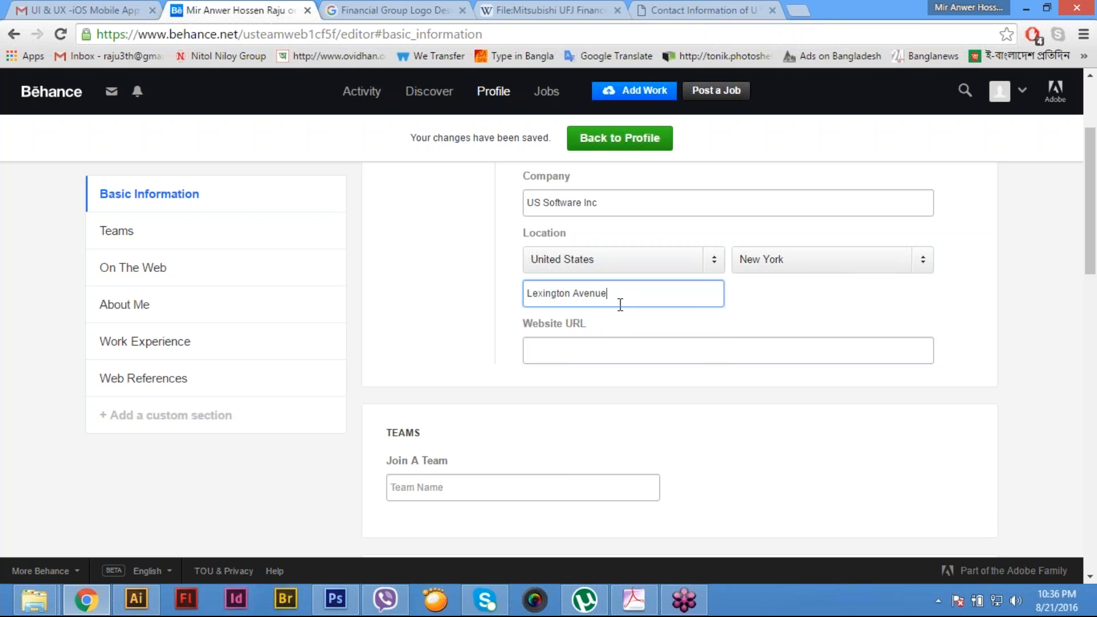
key("BackSpace")
key("BackSpace")
key("BackSpace")
key("BackSpace")
key("BackSpace")
key("BackSpace")
key("BackSpace")
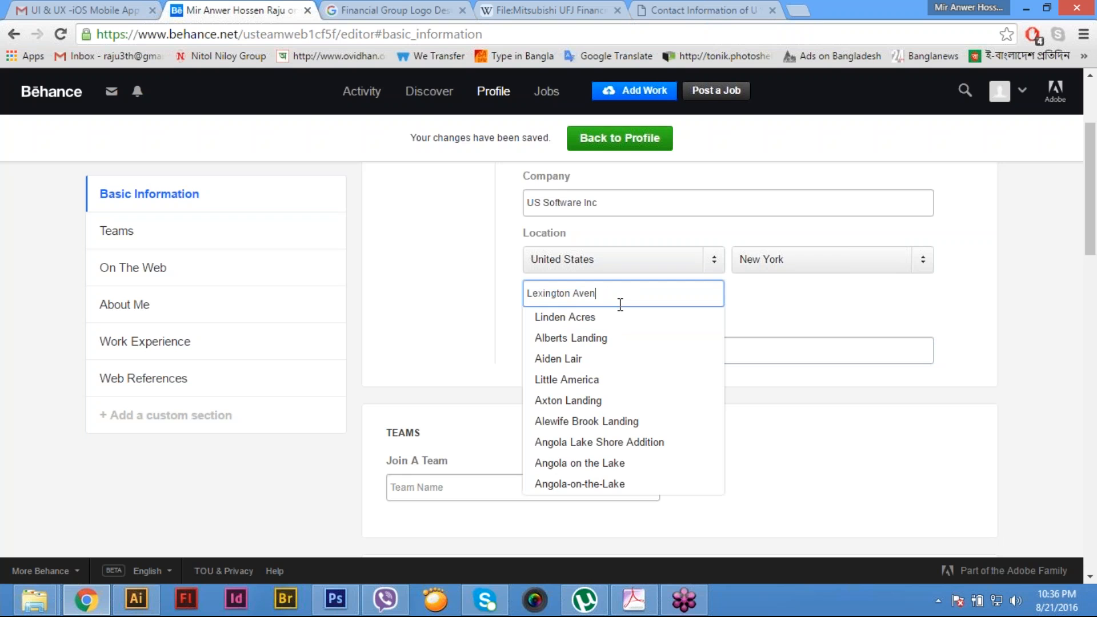
key("BackSpace")
key("BackSpace")
key("BackSpace")
key("BackSpace")
key("BackSpace")
key("BackSpace")
key("BackSpace")
key("BackSpace")
key("BackSpace")
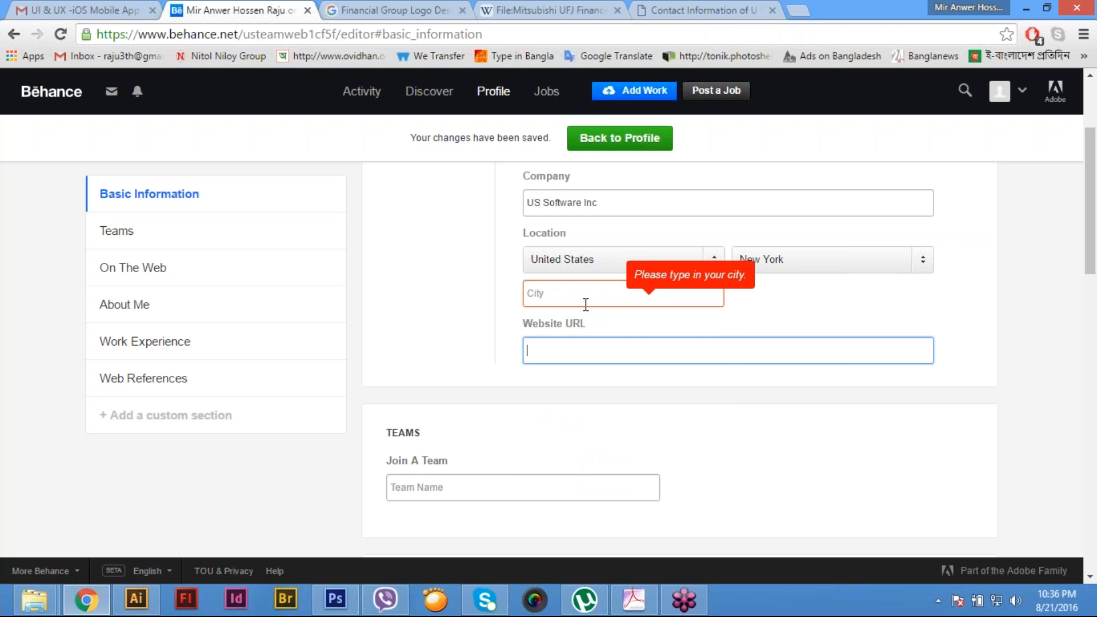
- Set the city in the profile's location to Lexington using the suggestion for "lex"
type("l")
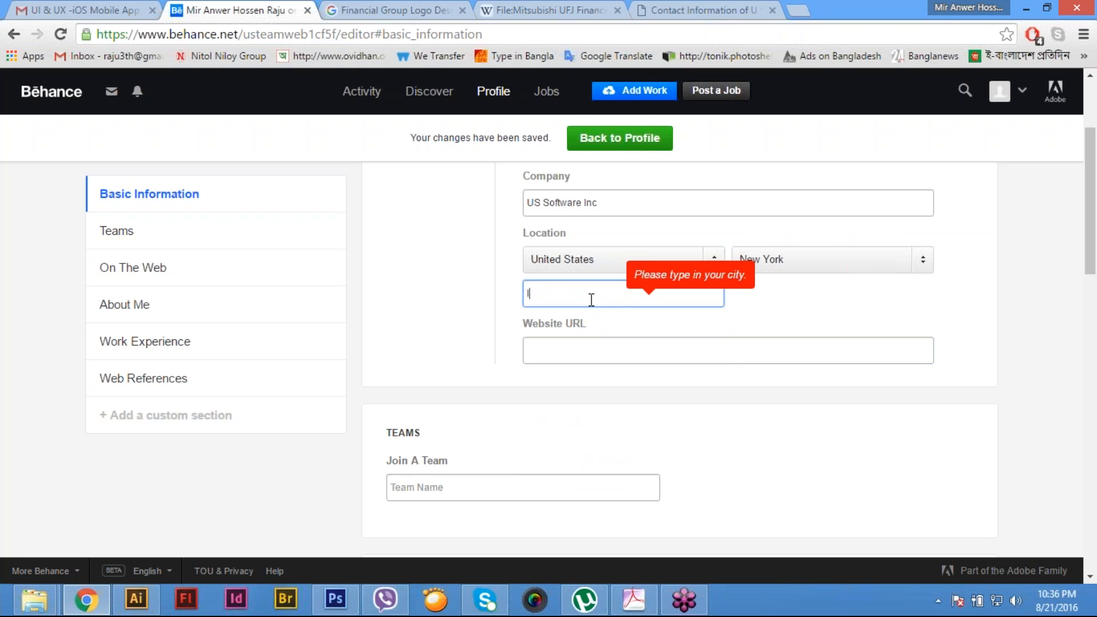
type("ex")
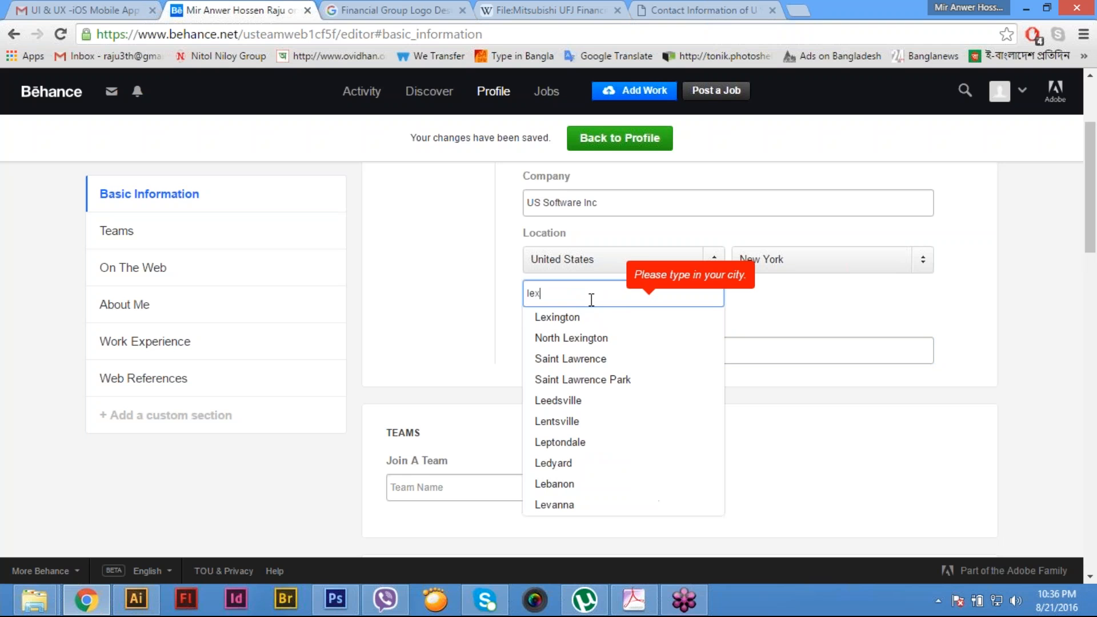
left_click(562, 318)
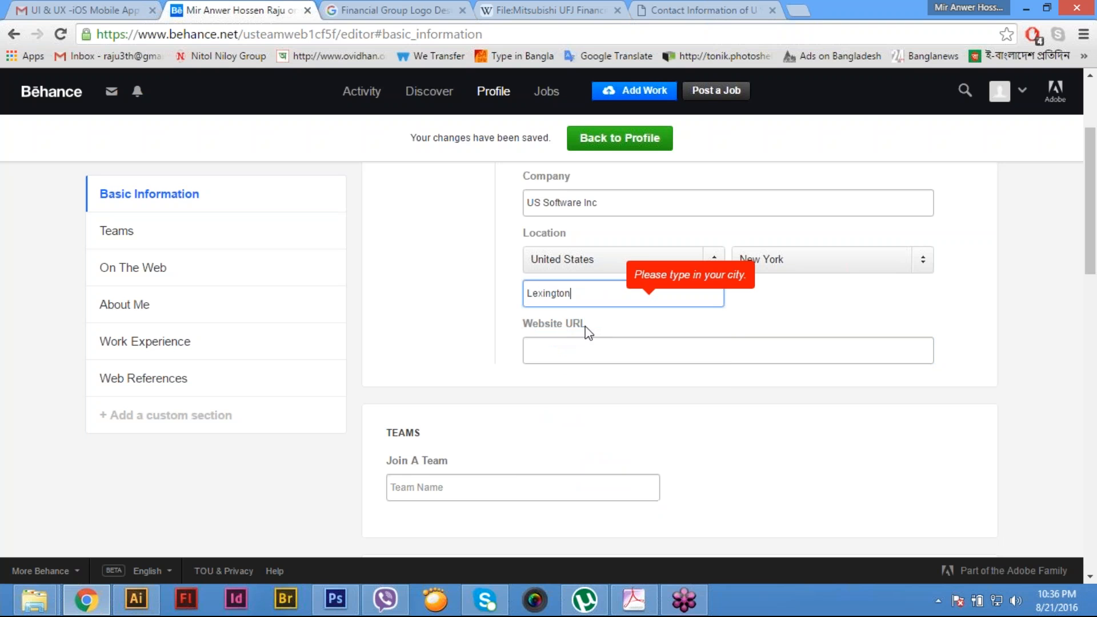
left_click(604, 350)
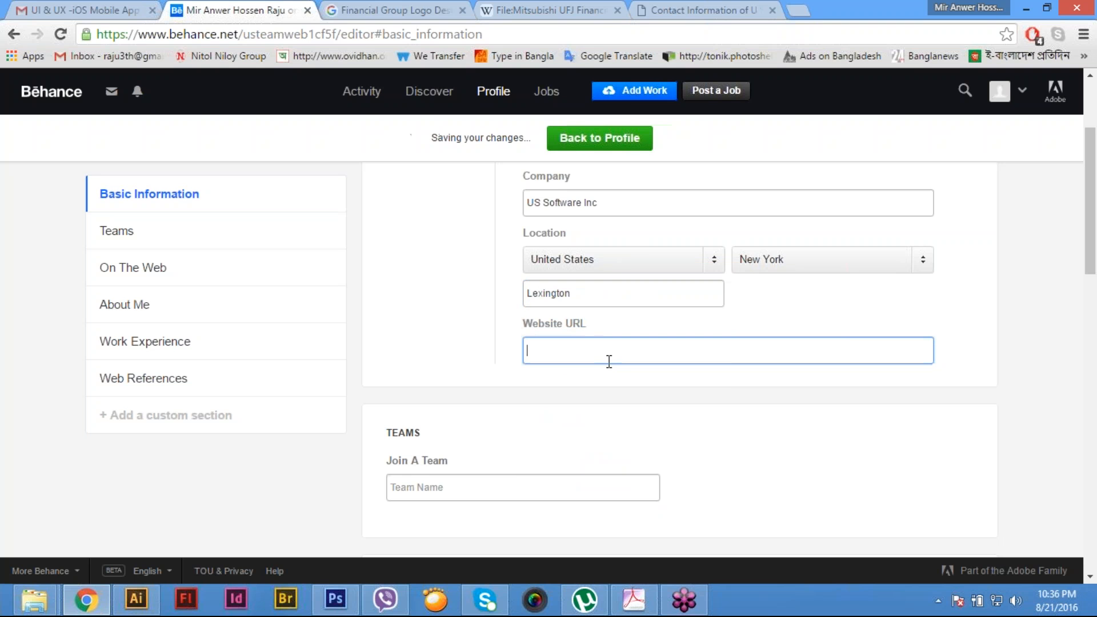
left_click(688, 11)
left_click(60, 34)
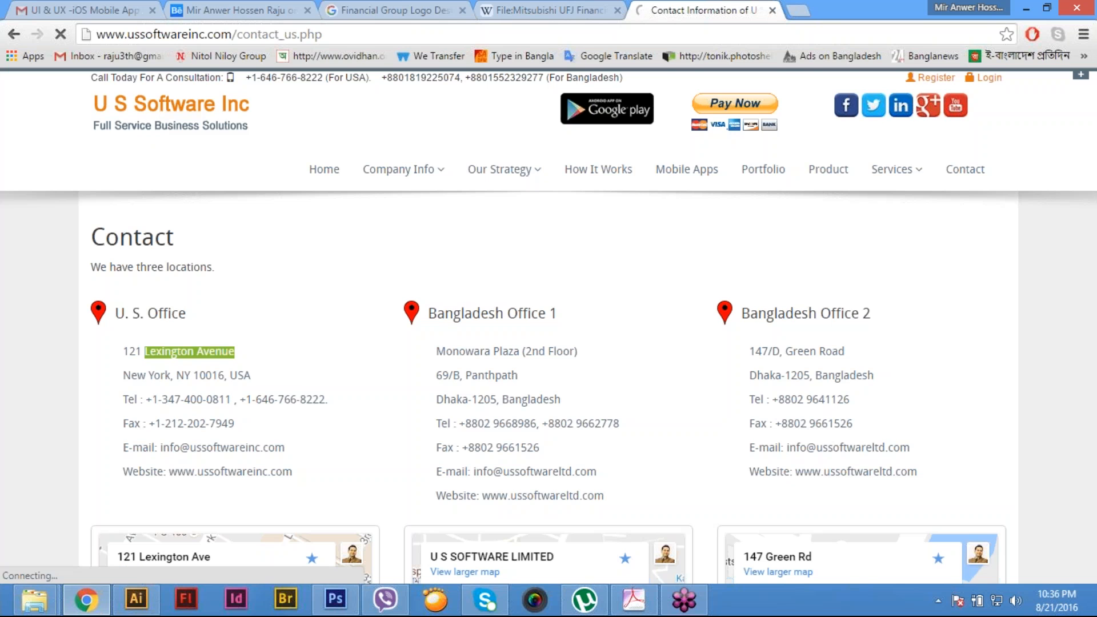
left_click_drag(224, 33, 95, 35)
key("ctrl+c")
left_click(537, 10)
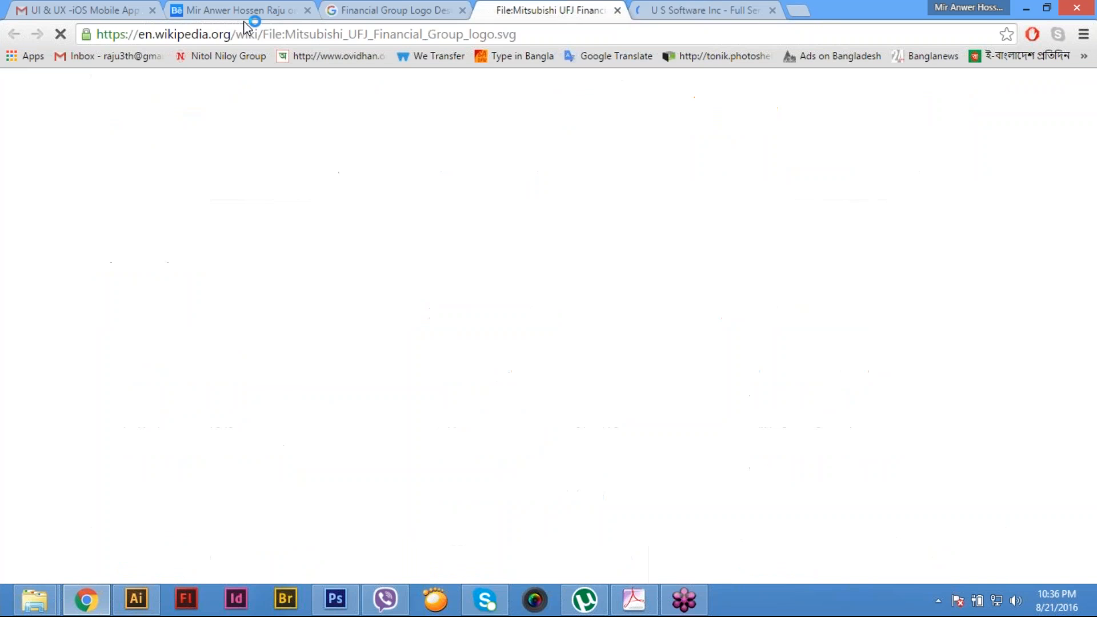
left_click(240, 10)
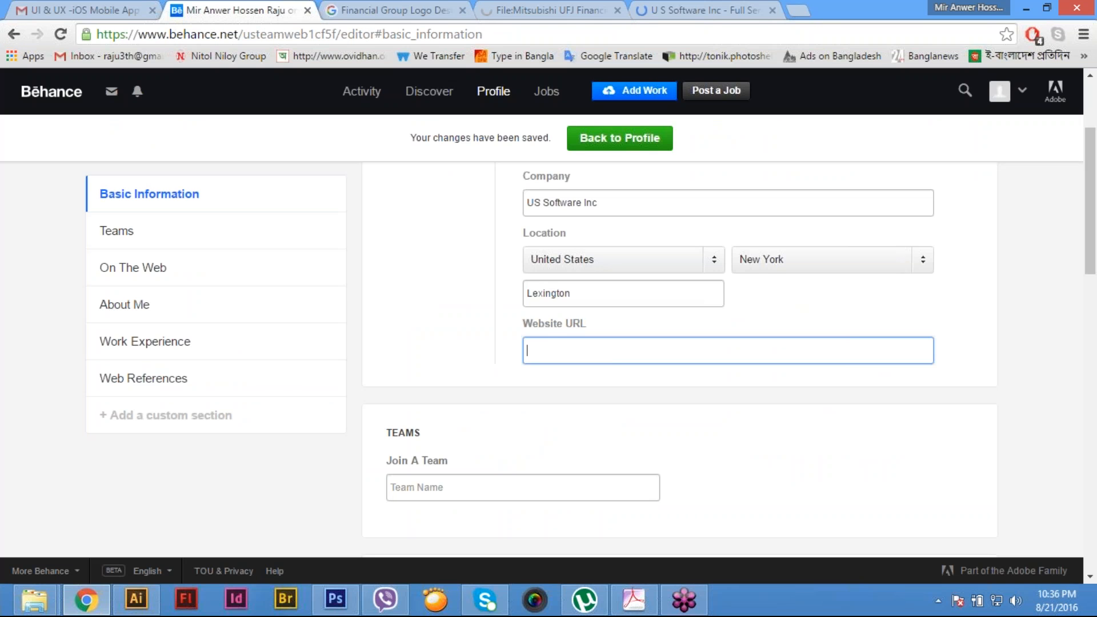
key("ctrl+v")
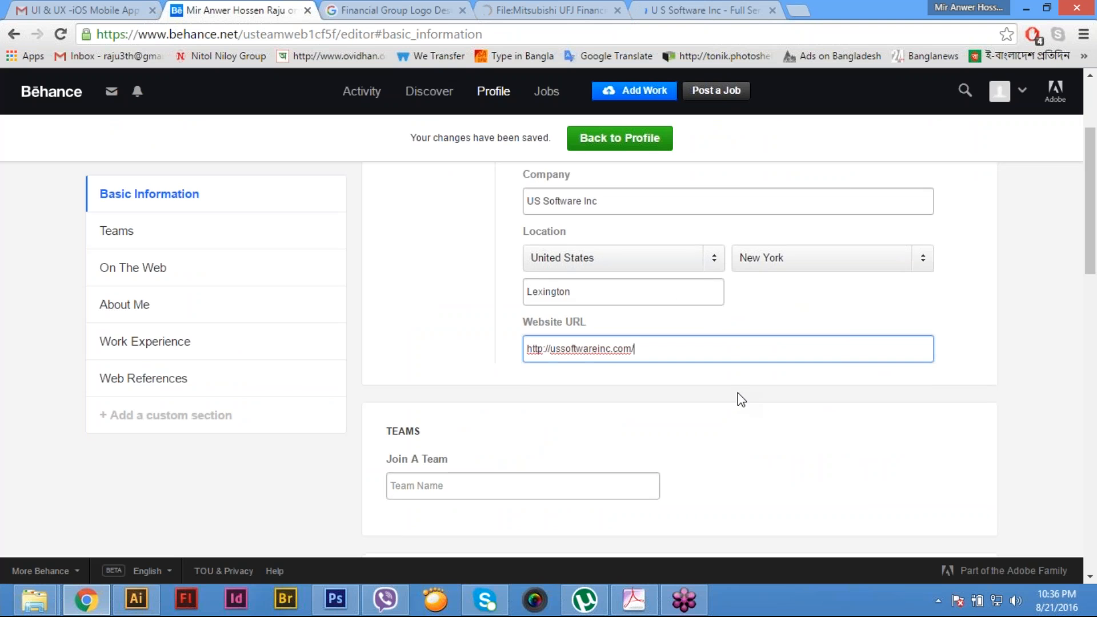
- Review the profile editor's sections and basic information, and return to the profile page
scroll(741, 397, "down", 8)
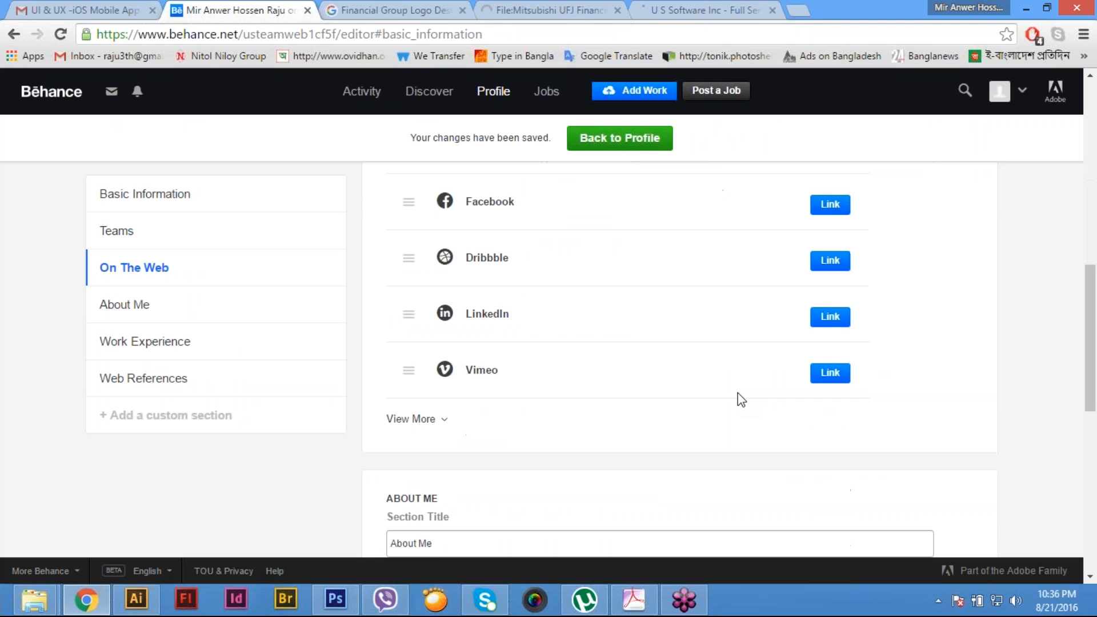
scroll(741, 399, "down", 7)
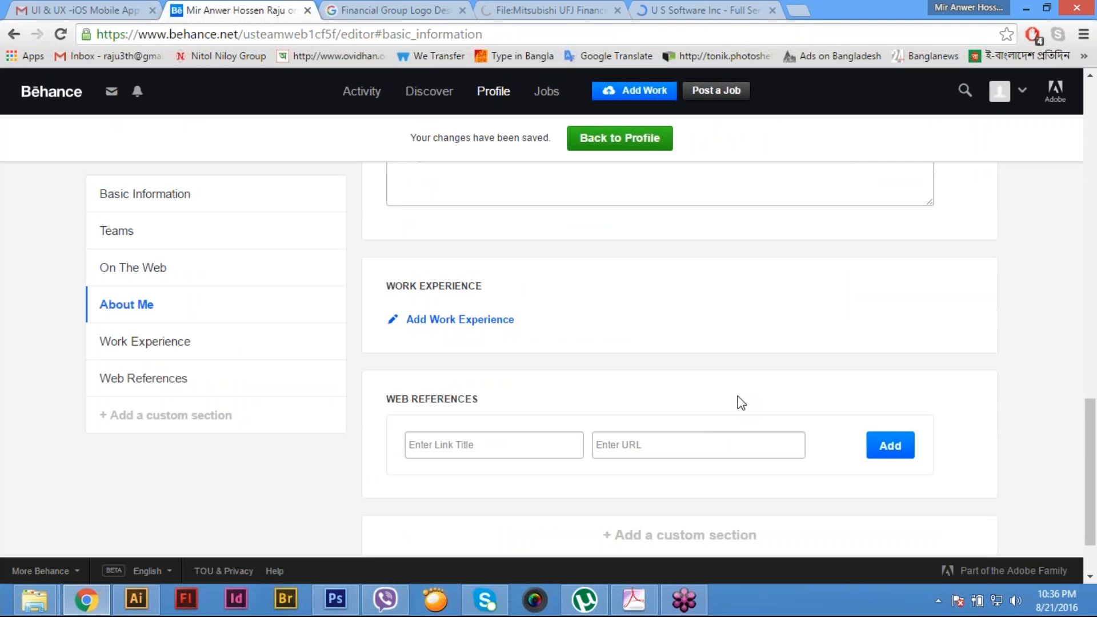
scroll(739, 396, "down", 2)
scroll(809, 397, "up", 12)
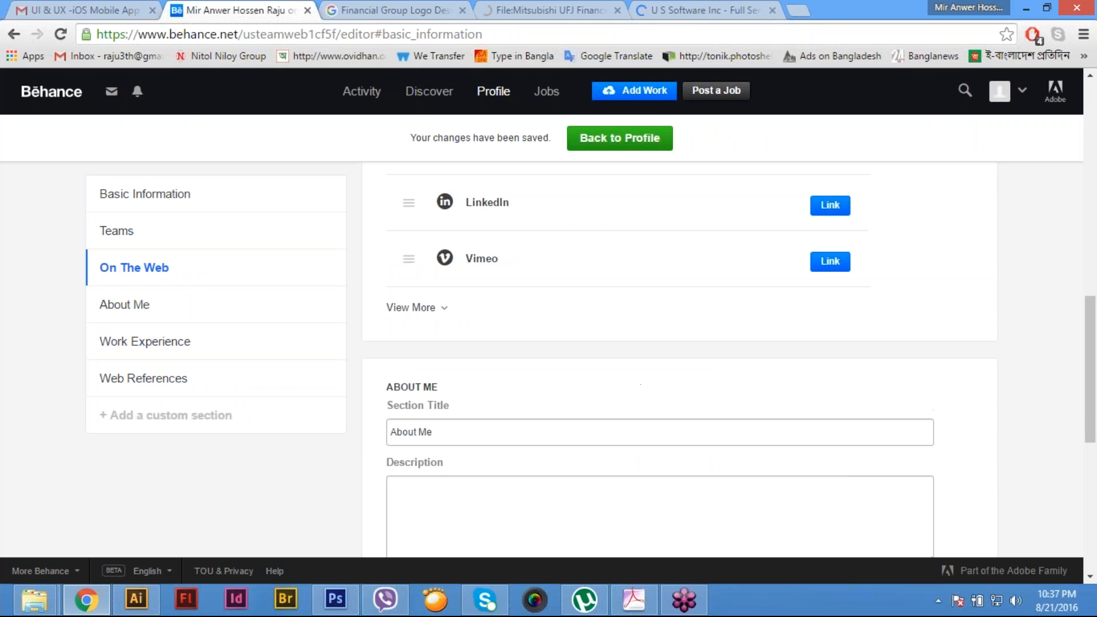
scroll(680, 360, "up", 6)
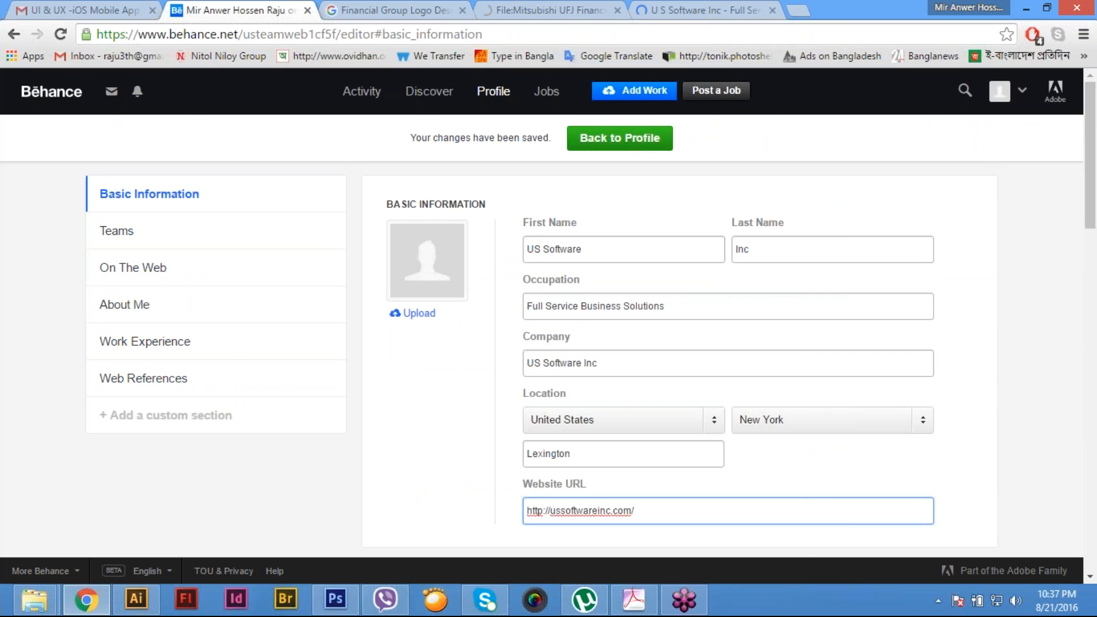
left_click(1065, 44)
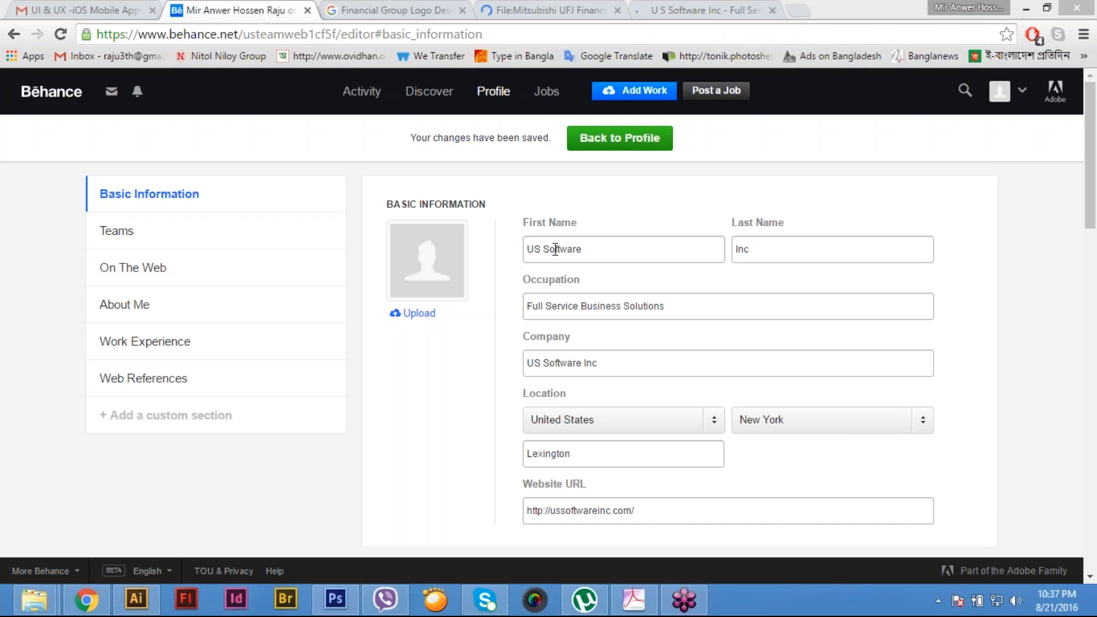
left_click(634, 144)
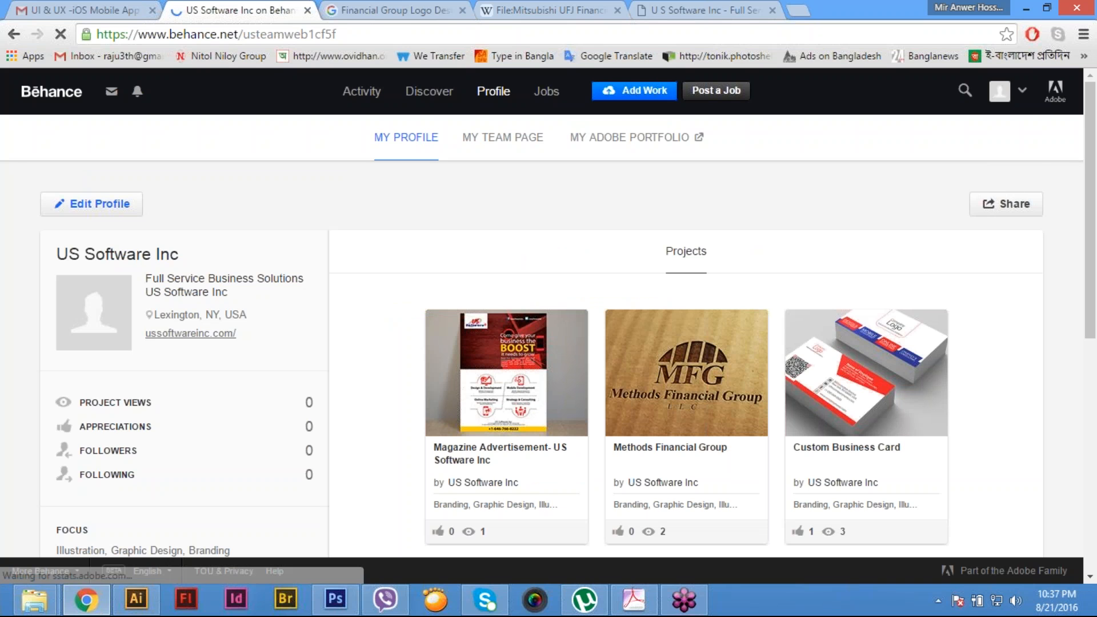
- Examine the profile page's company details, projects and sidebar sections, reopening it through My Profile
mouse_move(1000, 93)
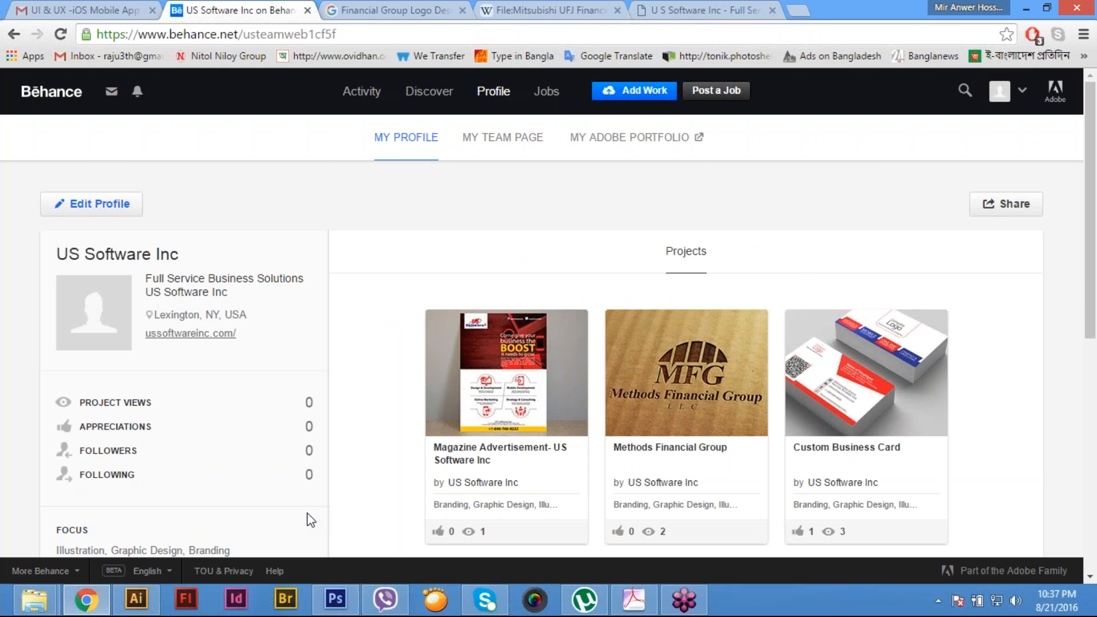
scroll(730, 487, "down", 3)
scroll(731, 491, "up", 3)
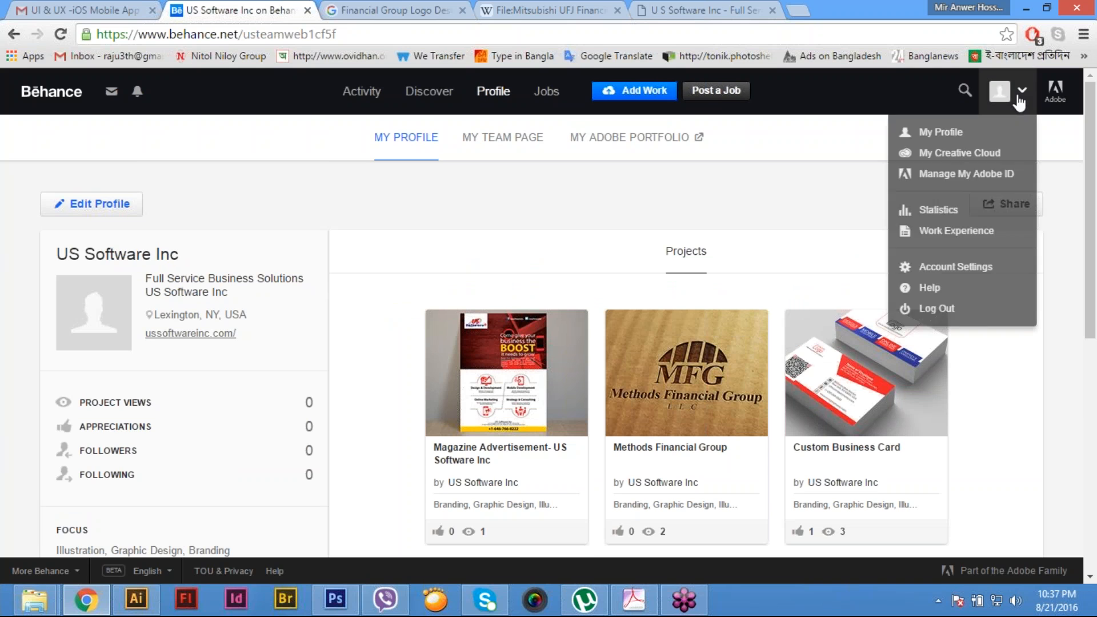
left_click(951, 136)
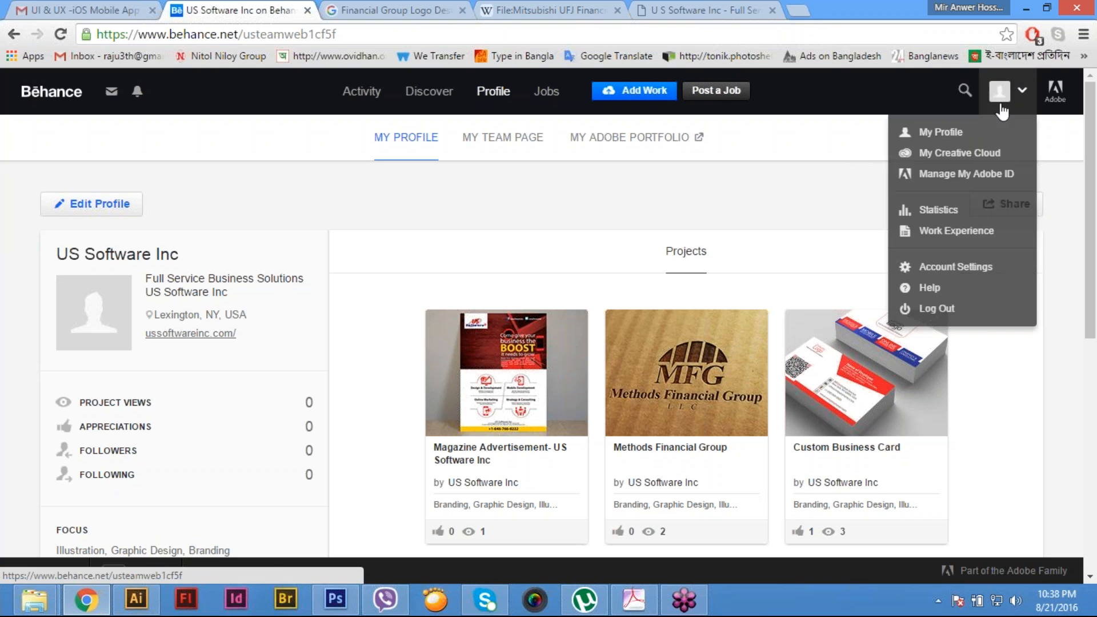
mouse_move(495, 97)
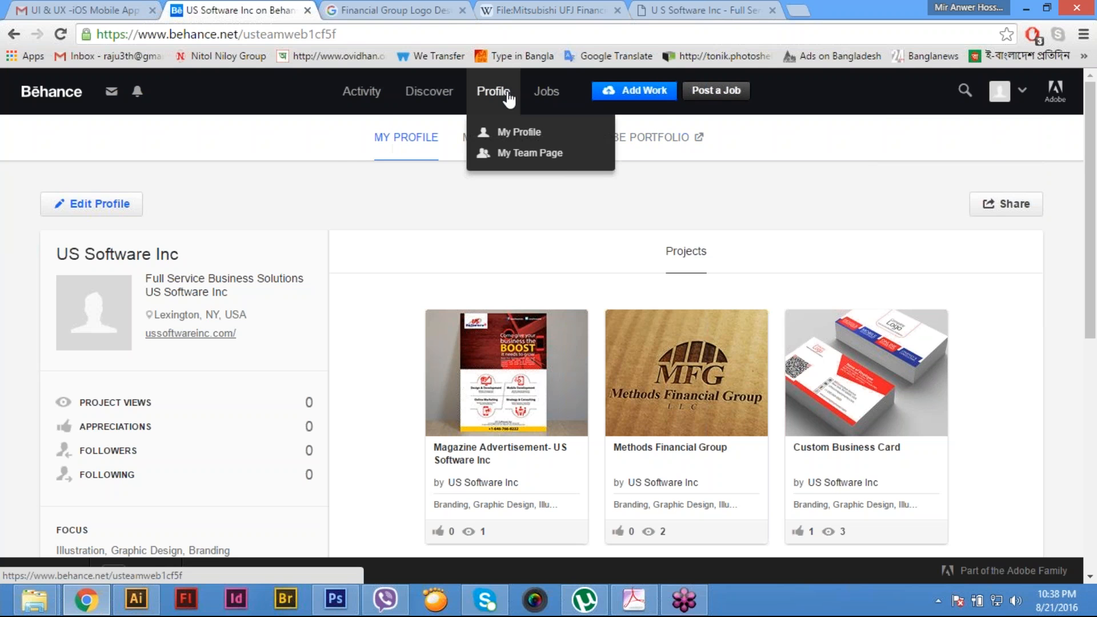
left_click(516, 136)
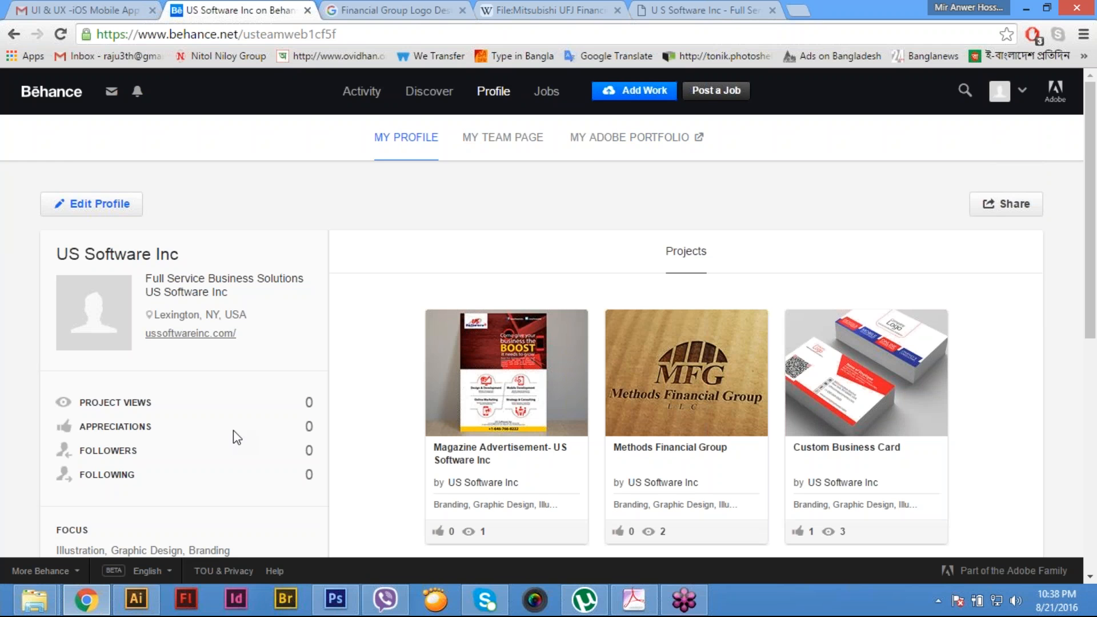
scroll(234, 431, "down", 7)
scroll(233, 430, "down", 1)
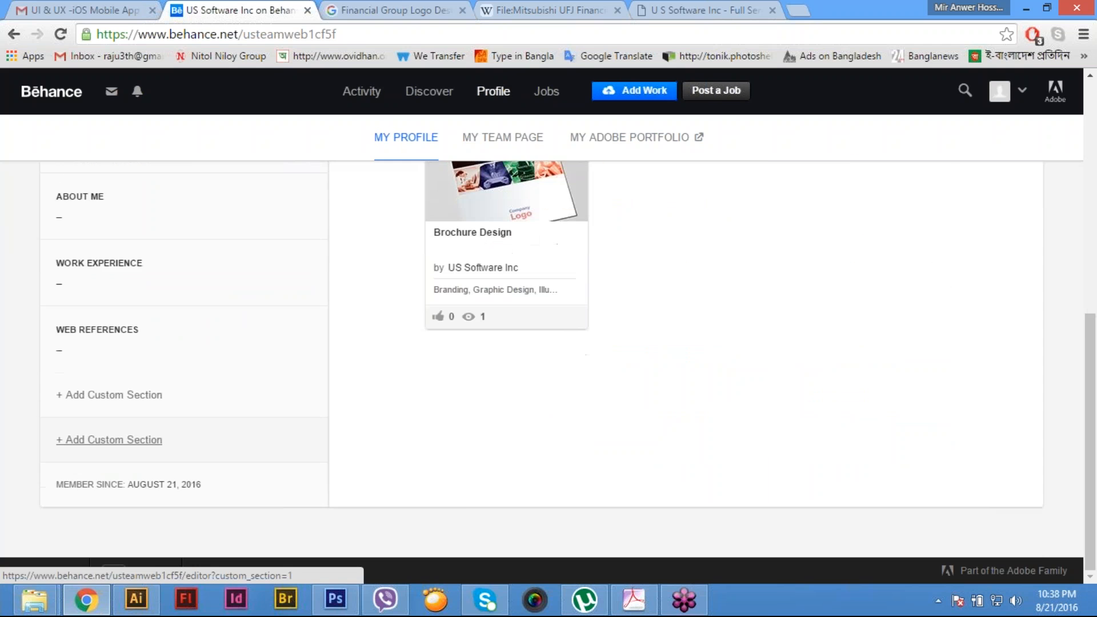
scroll(234, 400, "up", 8)
mouse_move(1011, 92)
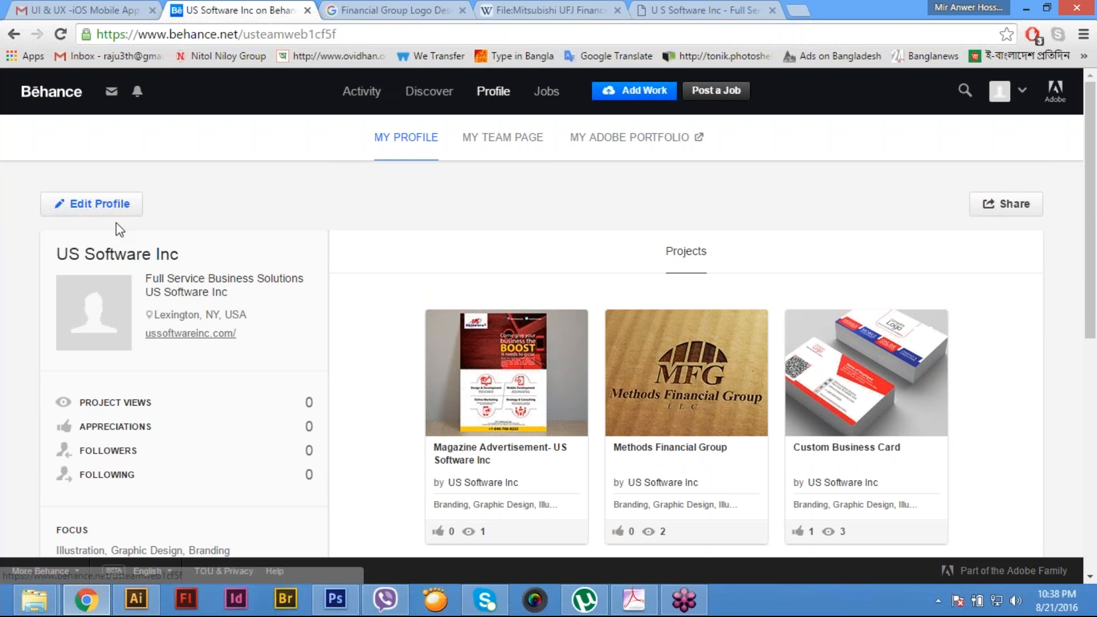
- Edit the profile and upload US Software Inc Profile Image-01 from drive E's nested US Software Inc folders as its picture
left_click(114, 204)
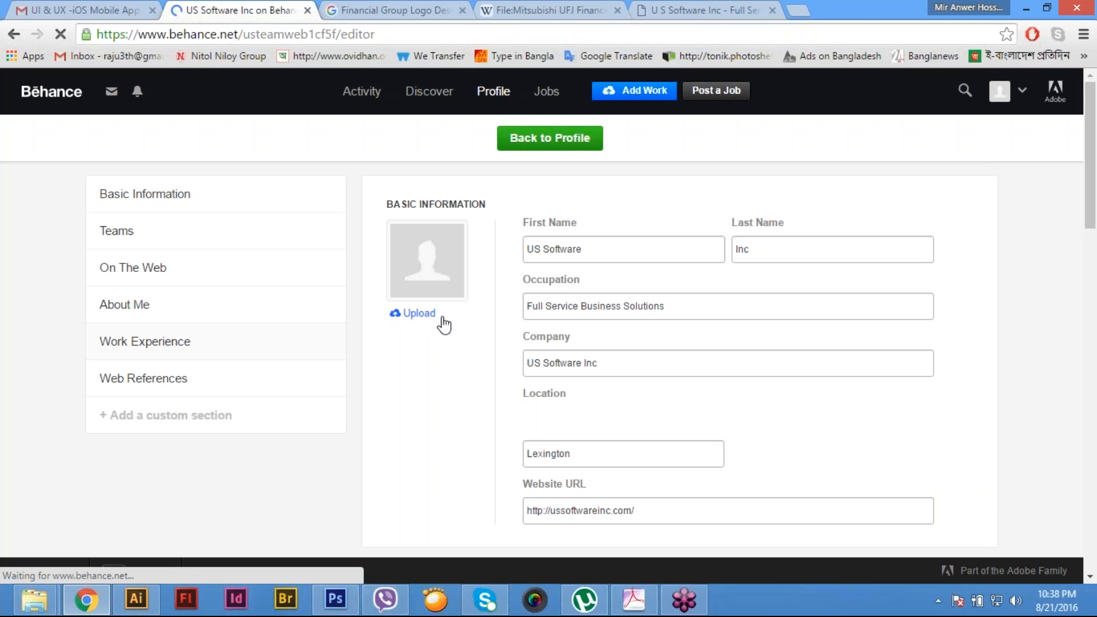
left_click(419, 311)
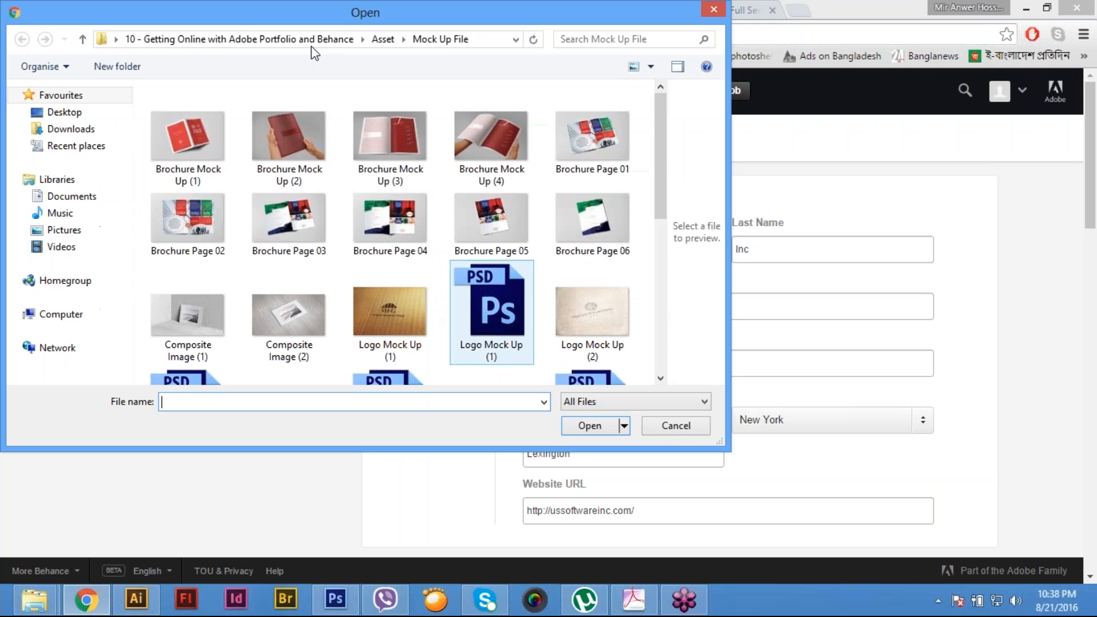
left_click(238, 40)
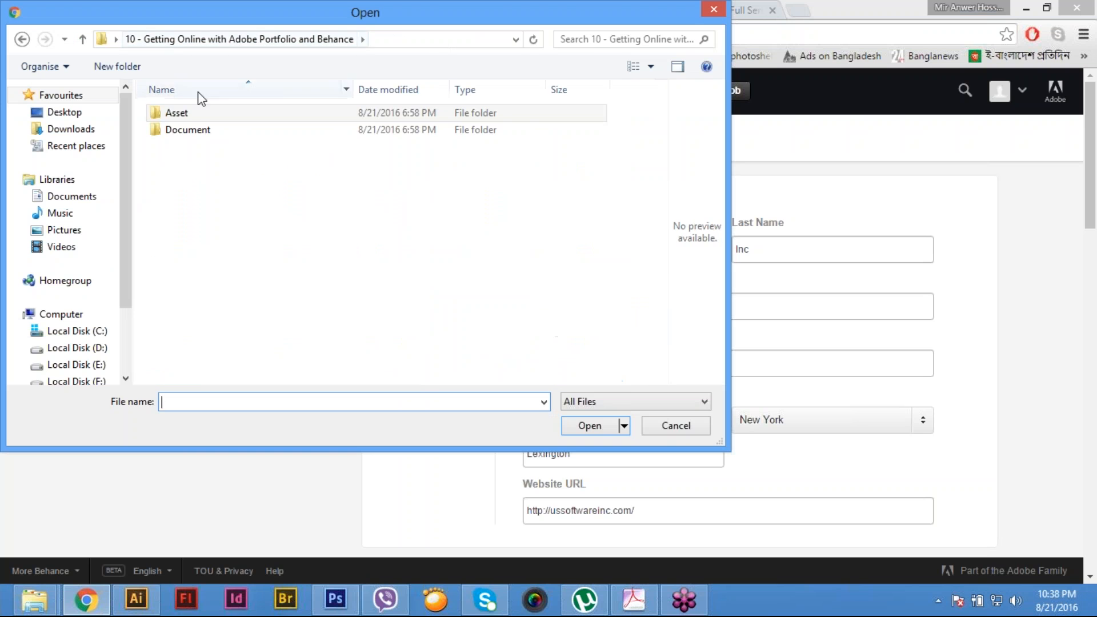
left_click(93, 364)
left_click(228, 150)
double_click(228, 150)
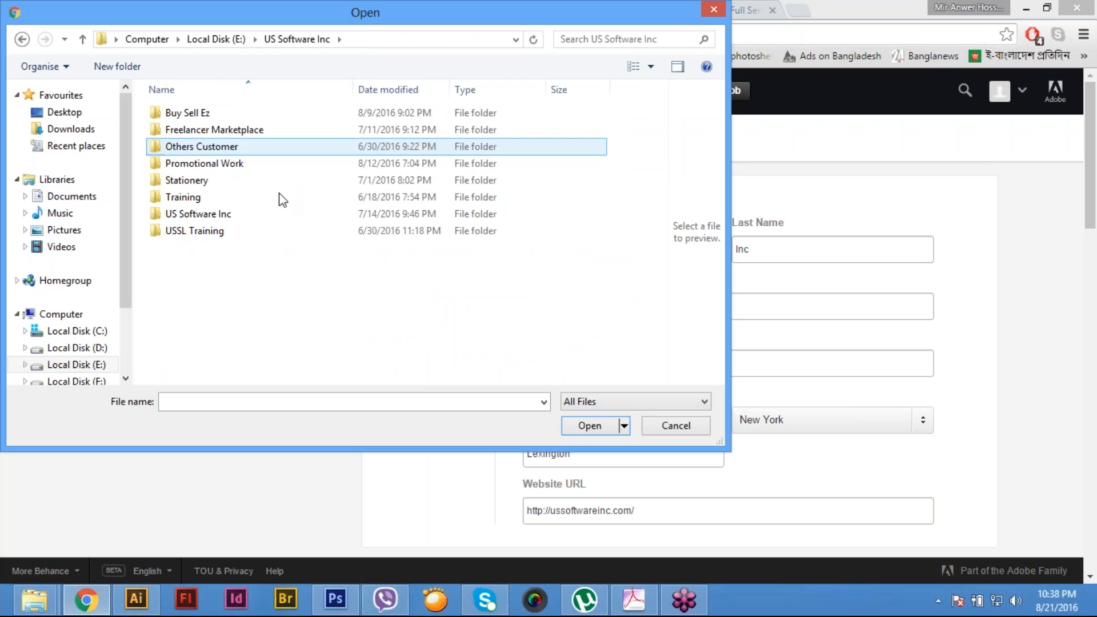
double_click(224, 215)
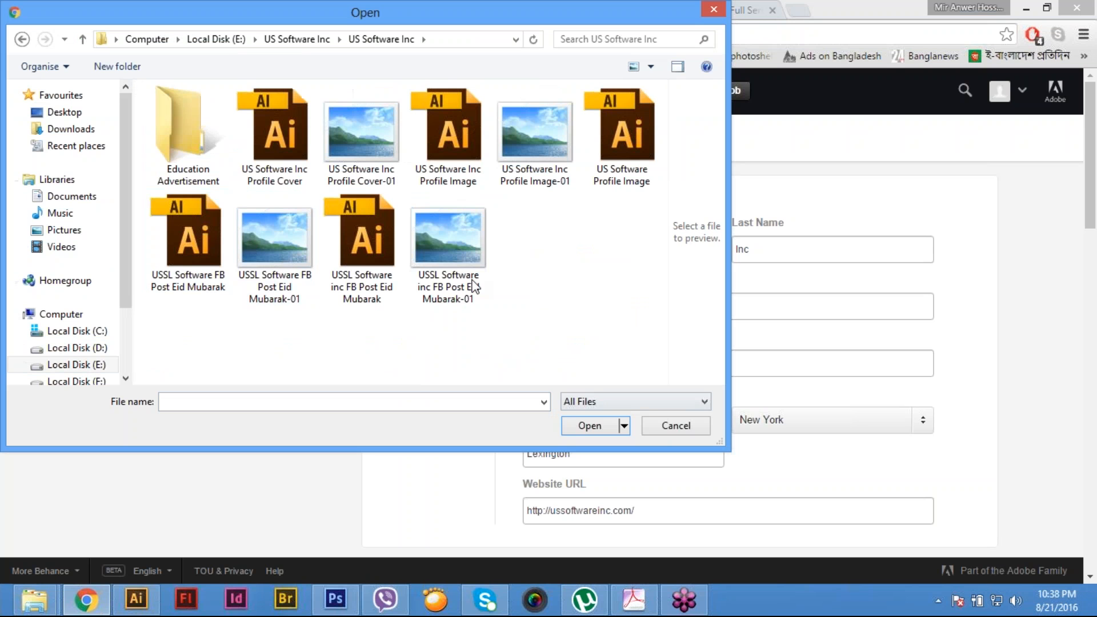
left_click(535, 134)
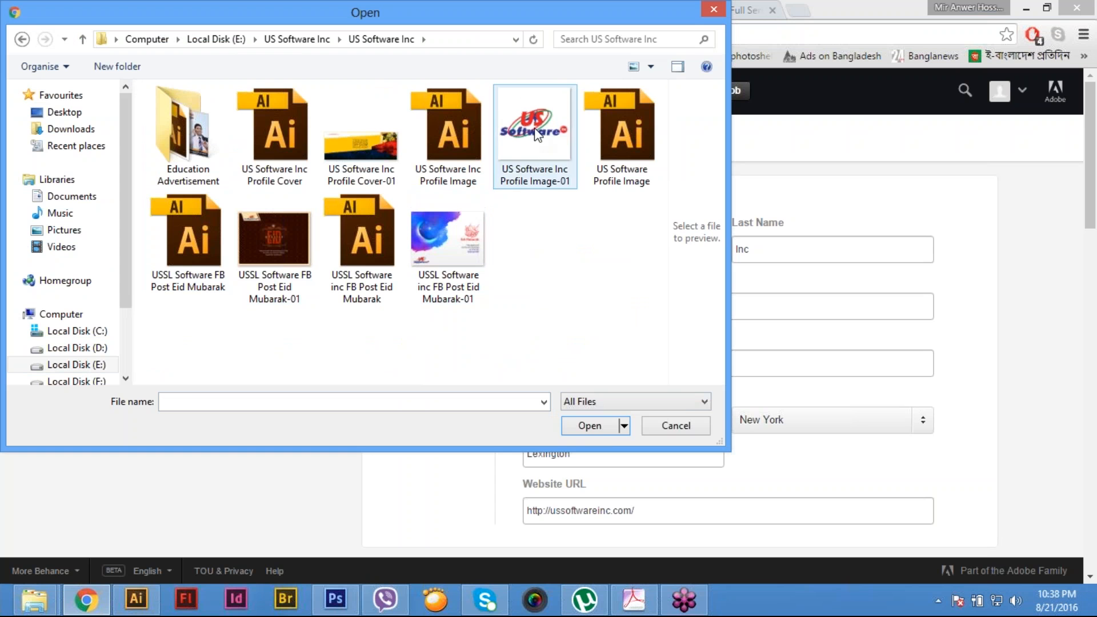
left_click(600, 430)
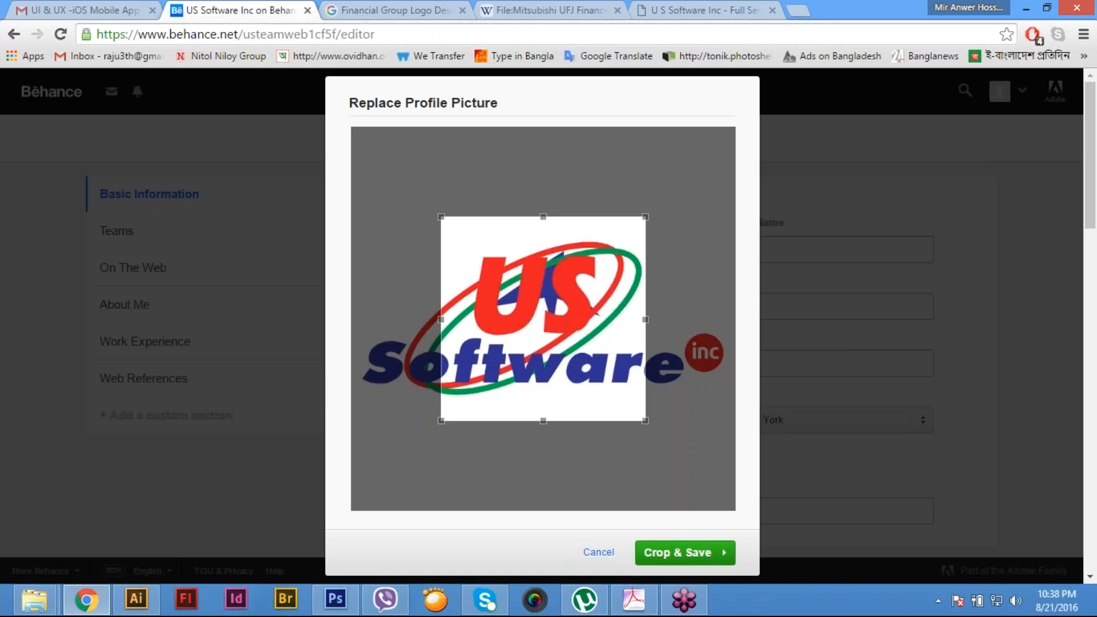
- Expand the crop area to cover the whole logo image and save it as the profile picture
left_click_drag(645, 217, 736, 127)
left_click_drag(450, 420, 322, 571)
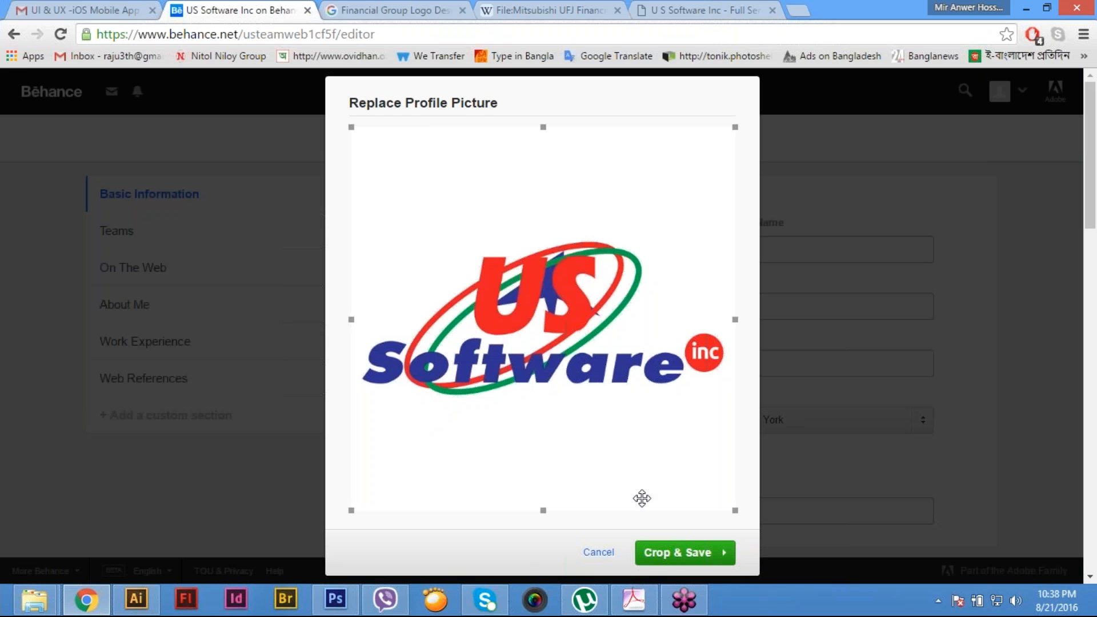
left_click(676, 554)
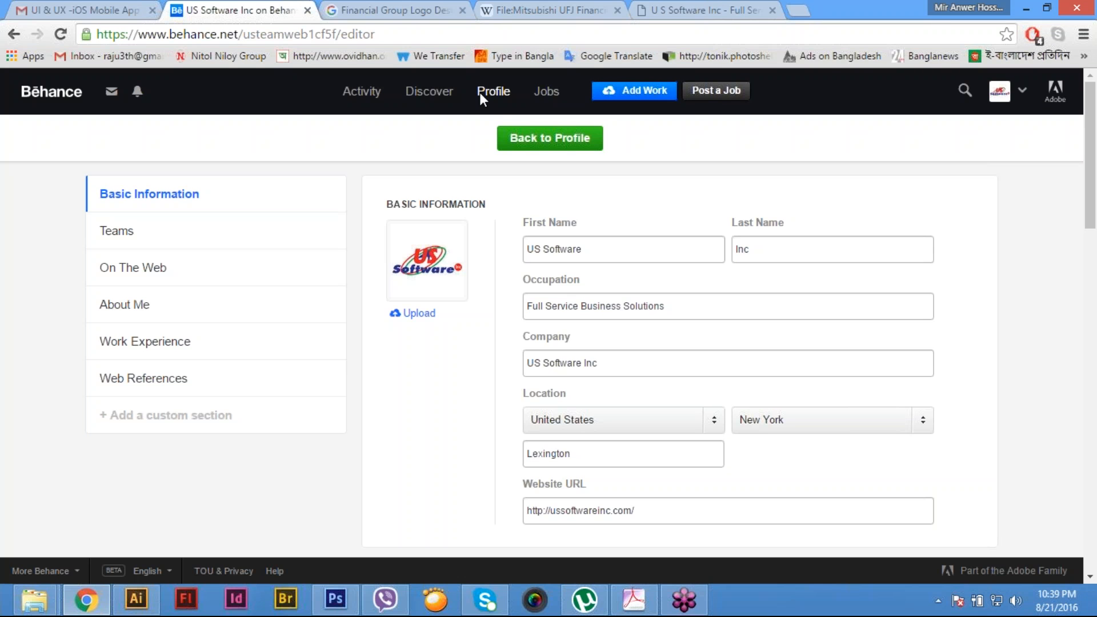
- Return to the profile page and review its picture, projects and sidebar sections
left_click(547, 146)
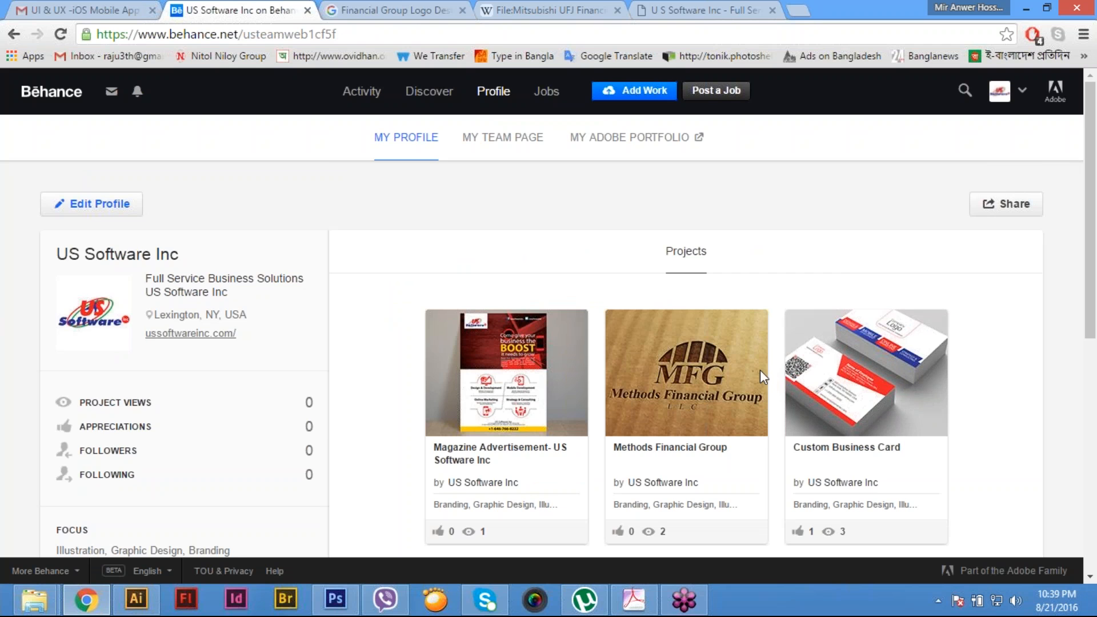
scroll(814, 430, "down", 7)
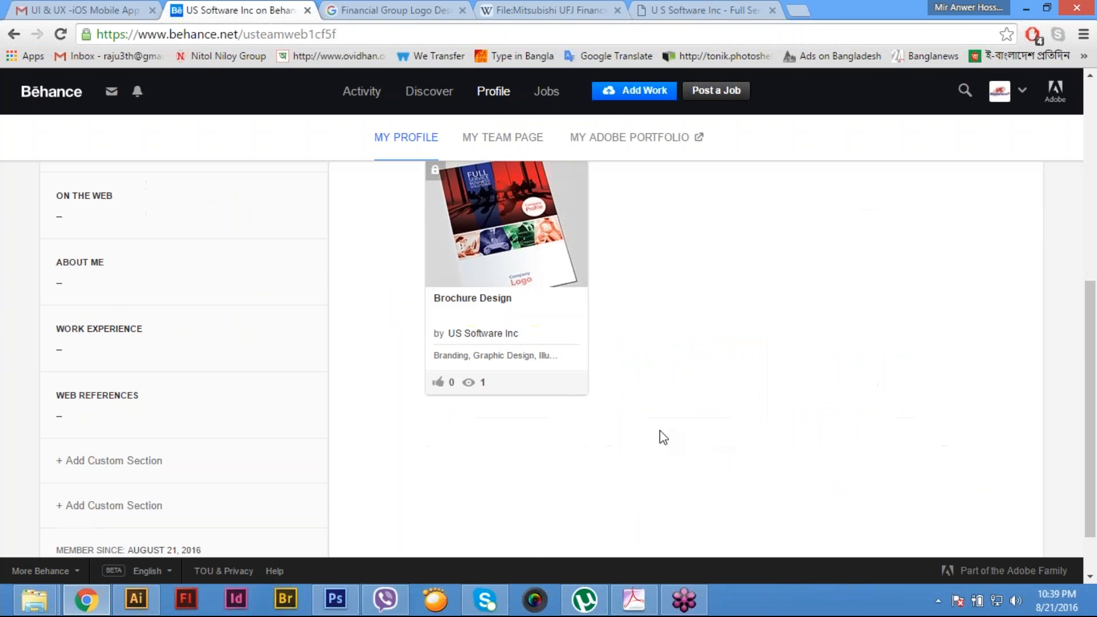
scroll(663, 437, "up", 7)
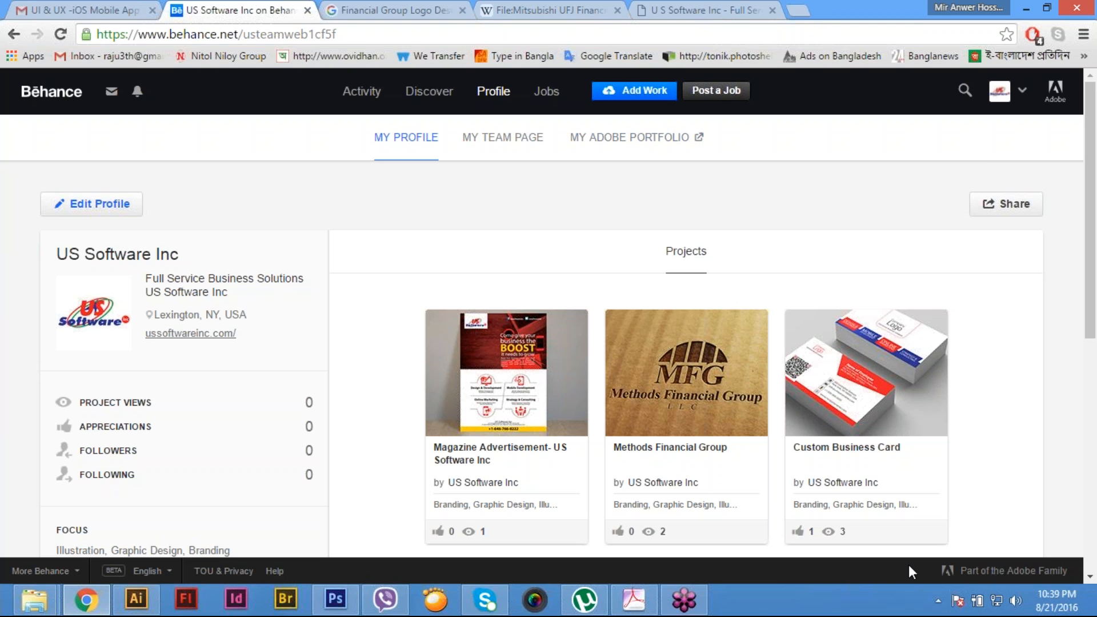
left_click(414, 9)
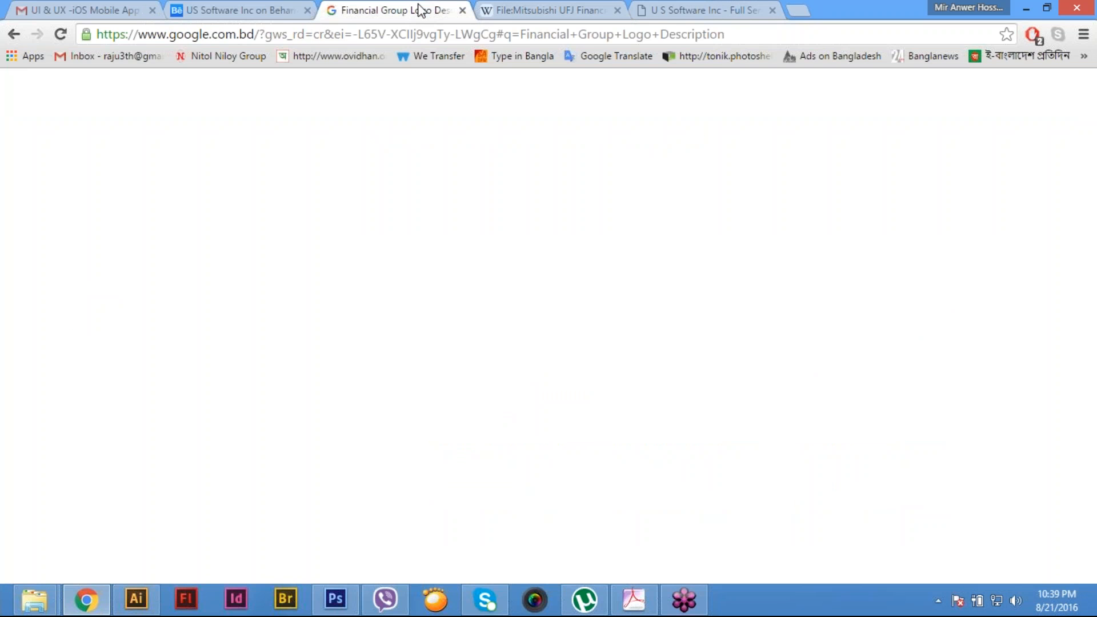
left_click(460, 35)
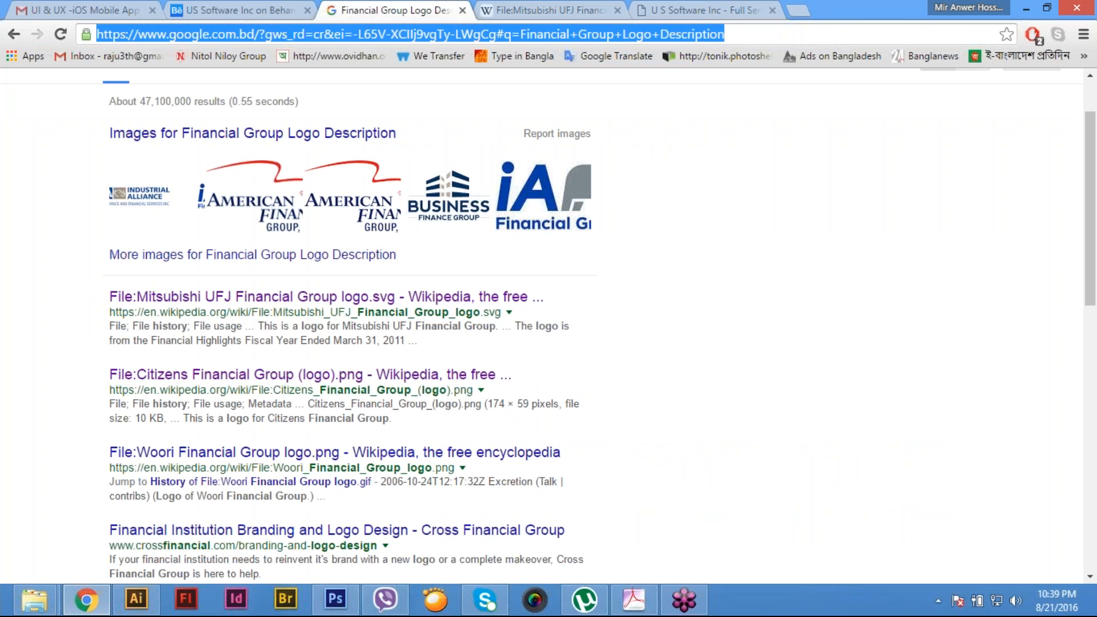
type("Pinterest.com")
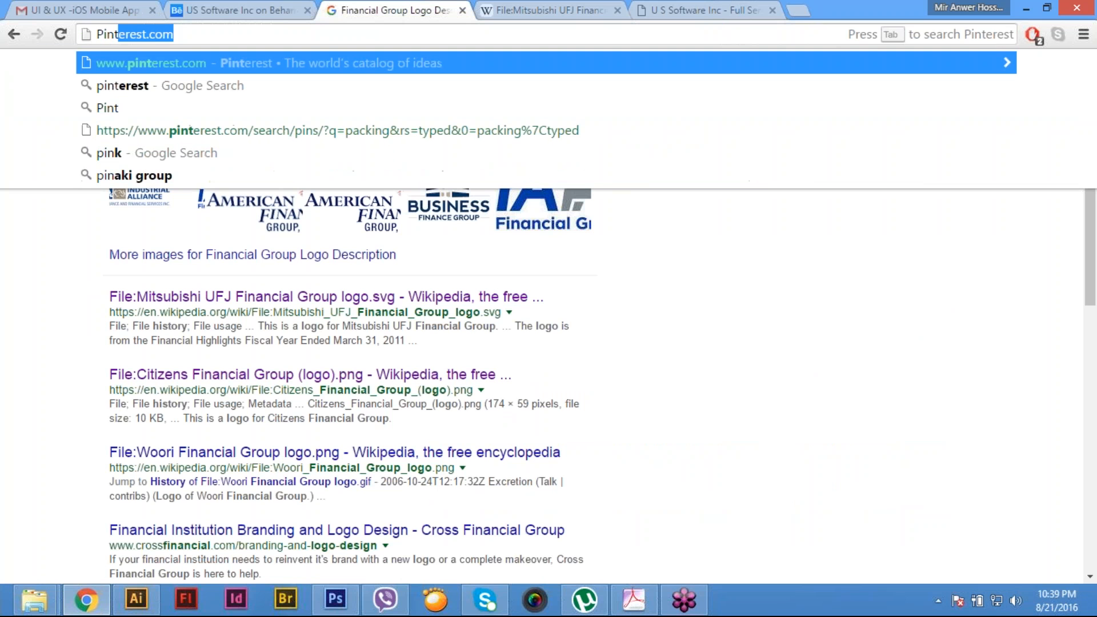
key("Return")
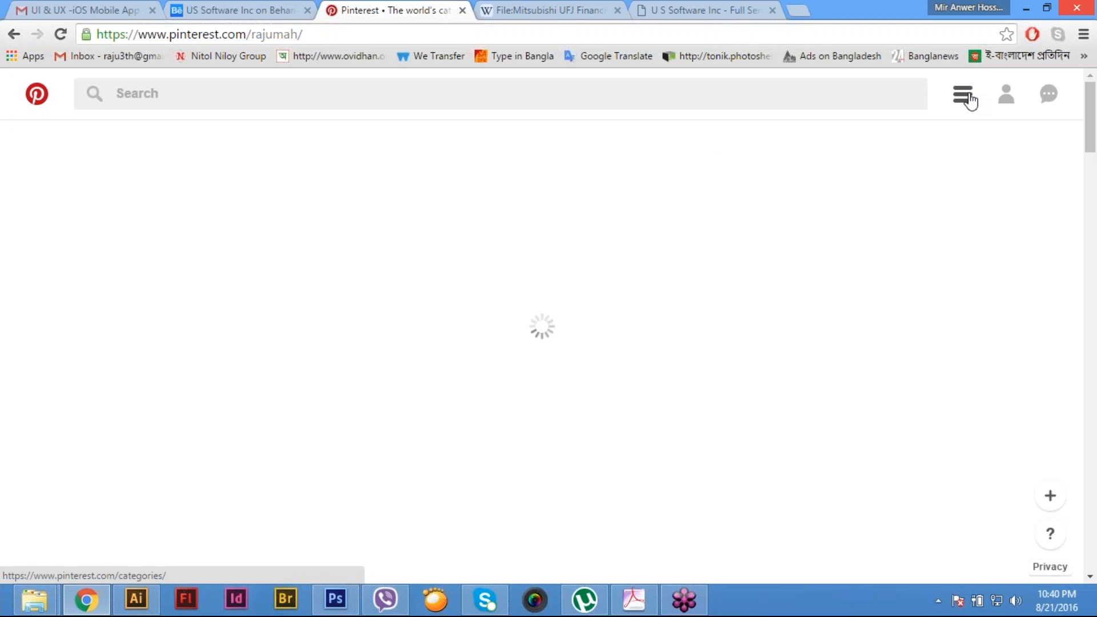
- Examine the Pinterest account's categories list, notifications, profile details, public boards and secret boards section
left_click(969, 102)
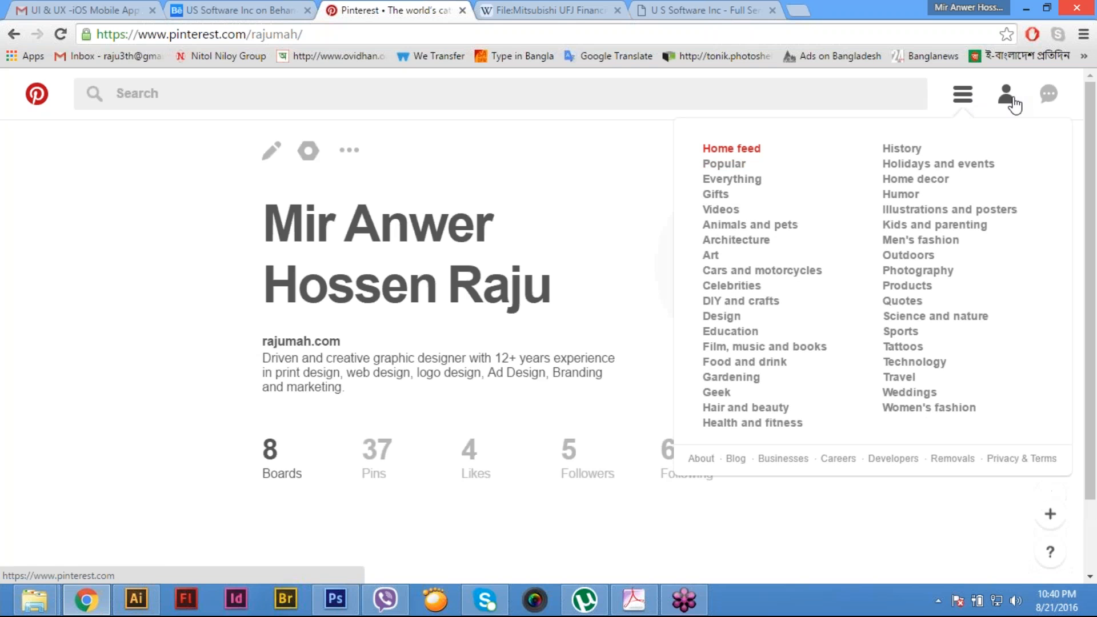
left_click(587, 220)
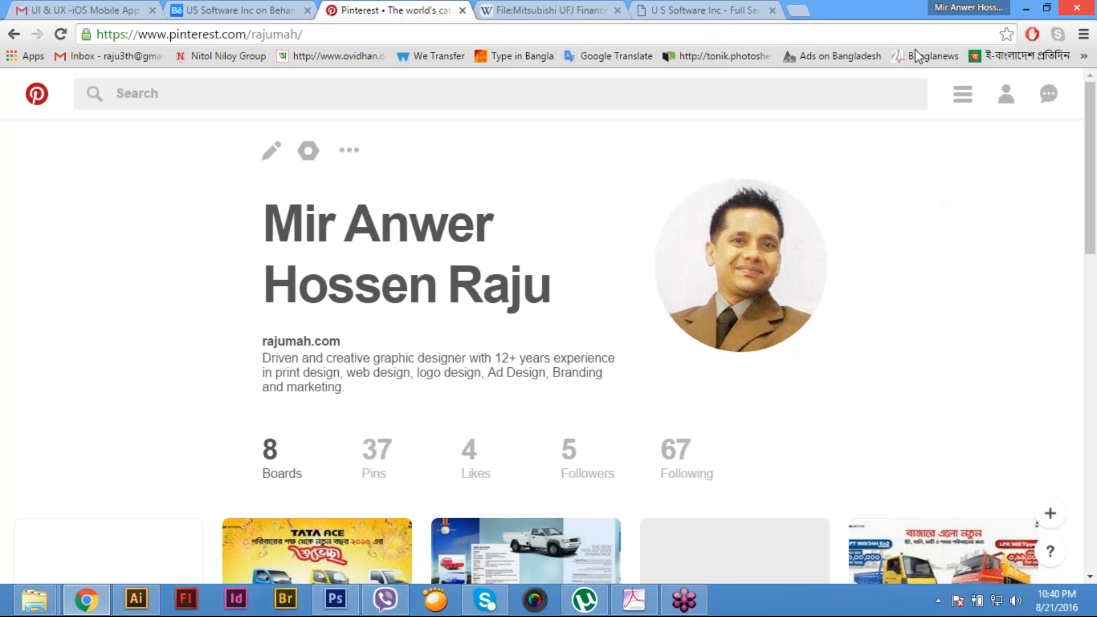
left_click(963, 94)
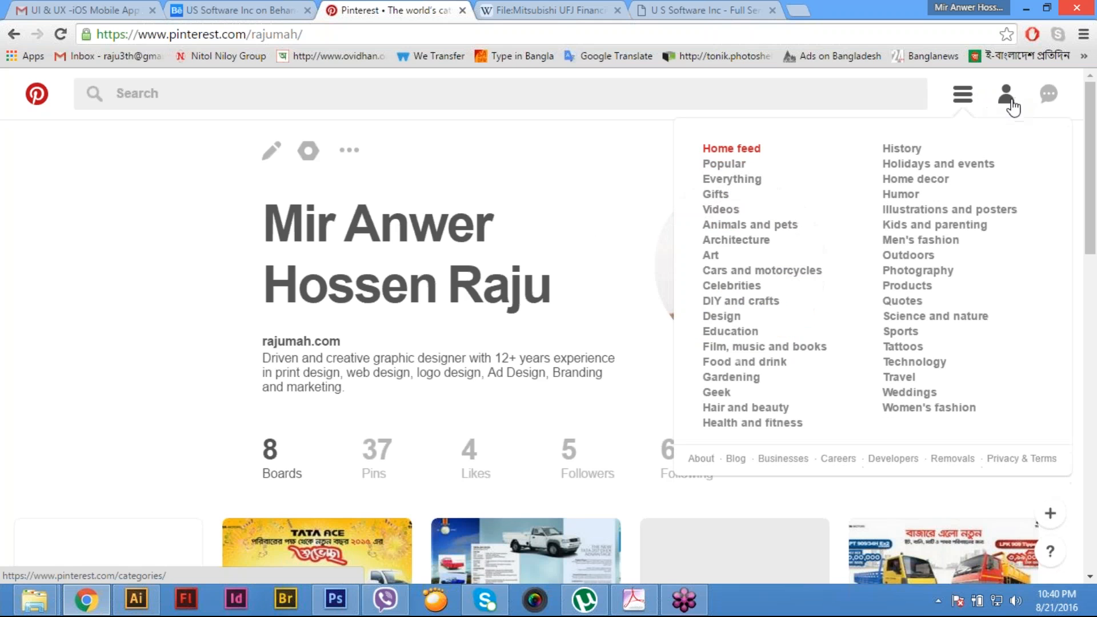
left_click(1047, 94)
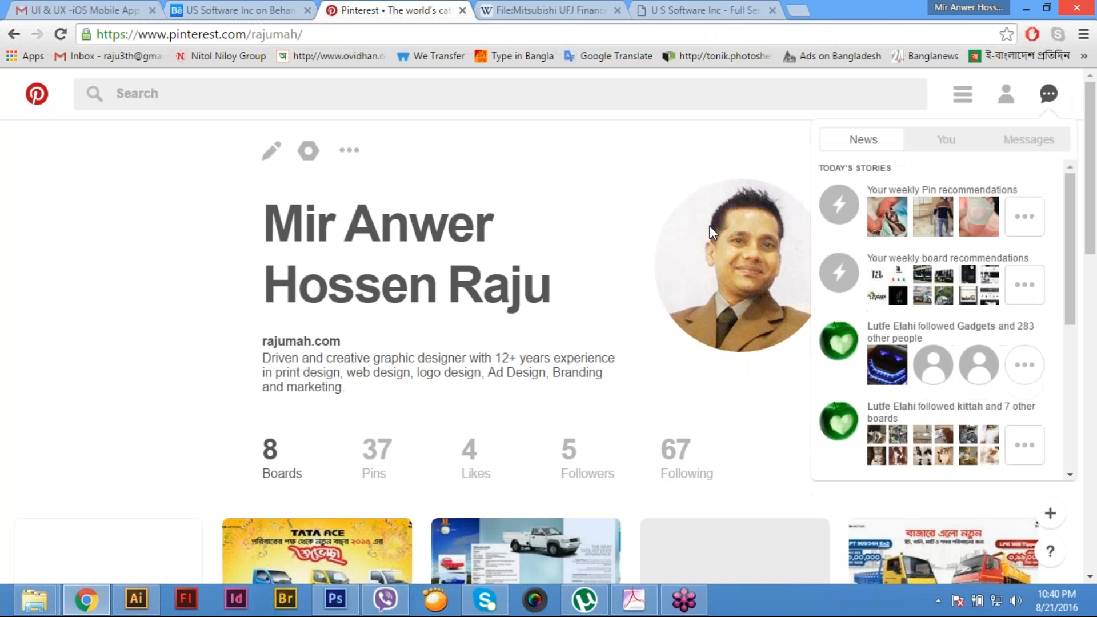
left_click(662, 222)
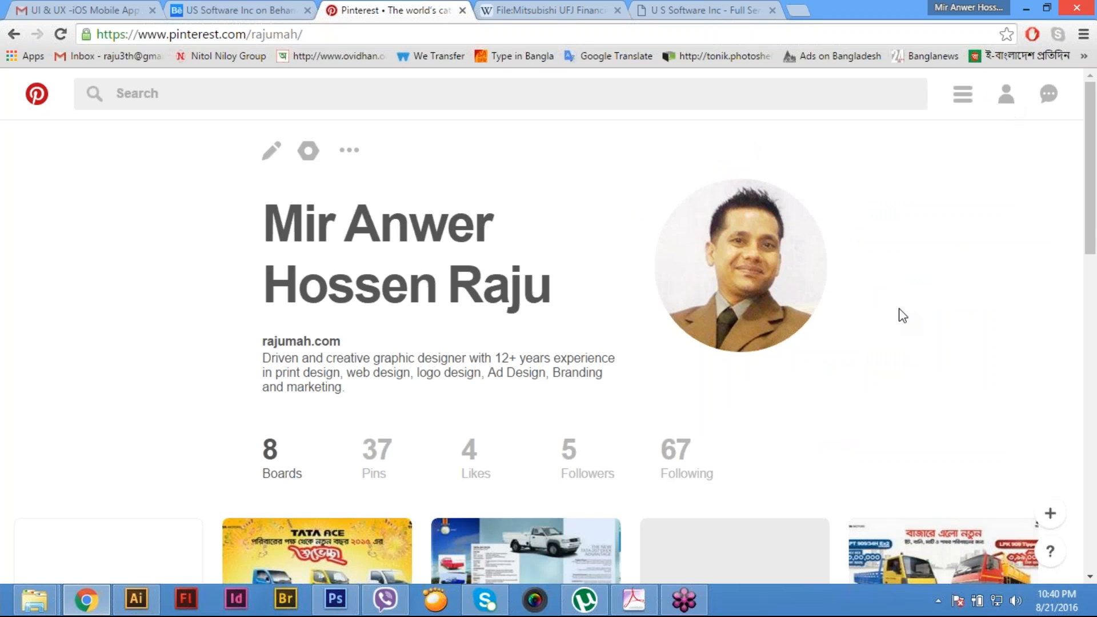
scroll(902, 315, "down", 8)
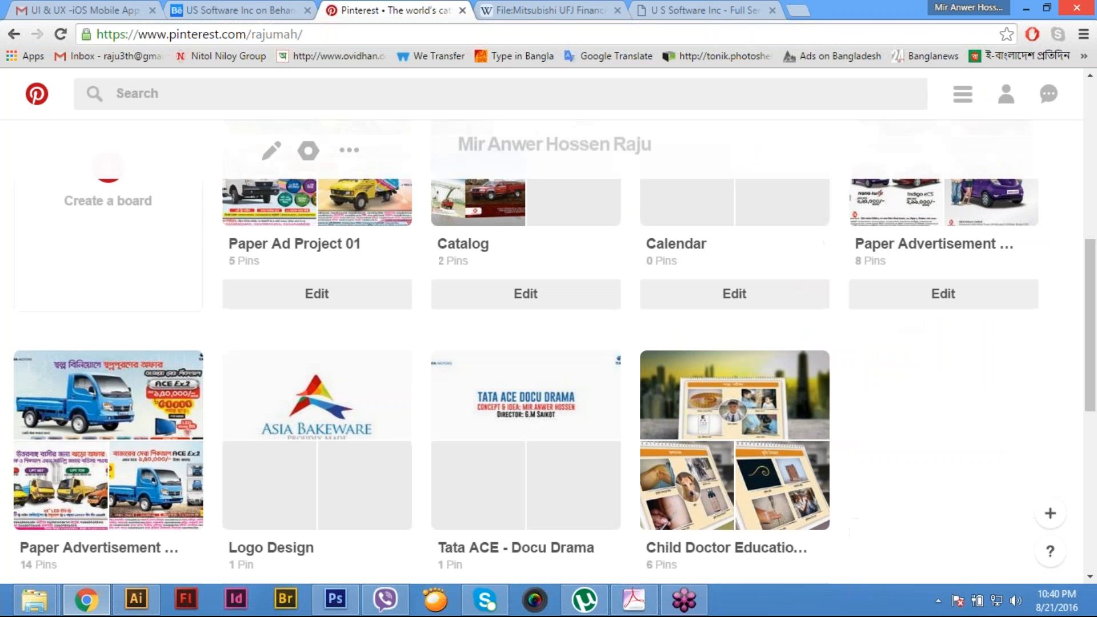
scroll(902, 315, "down", 5)
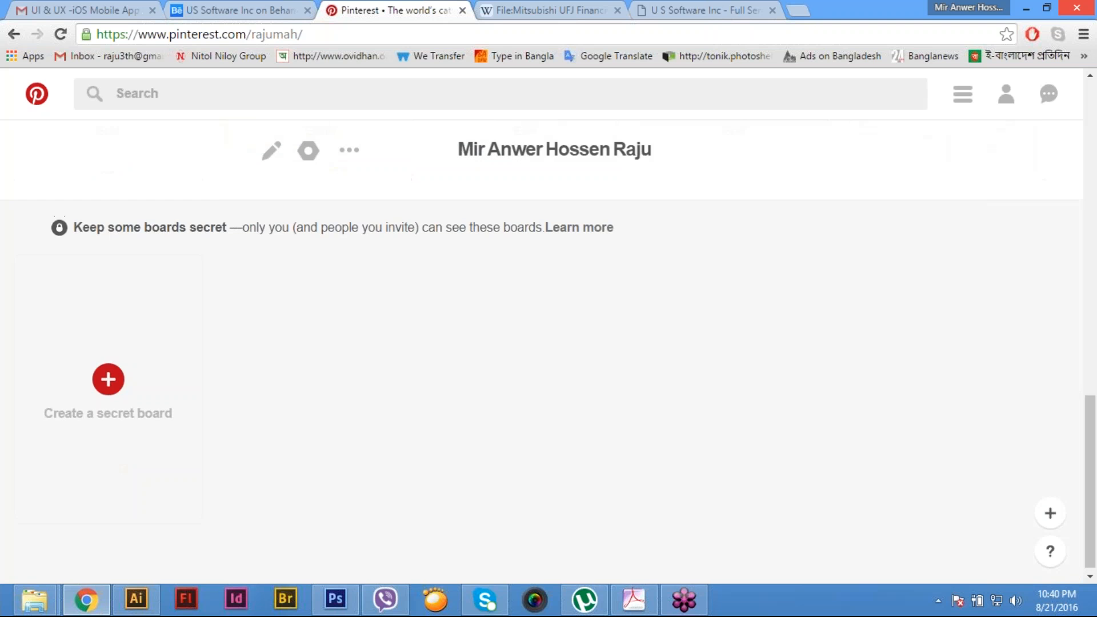
scroll(542, 391, "up", 3)
scroll(350, 343, "up", 2)
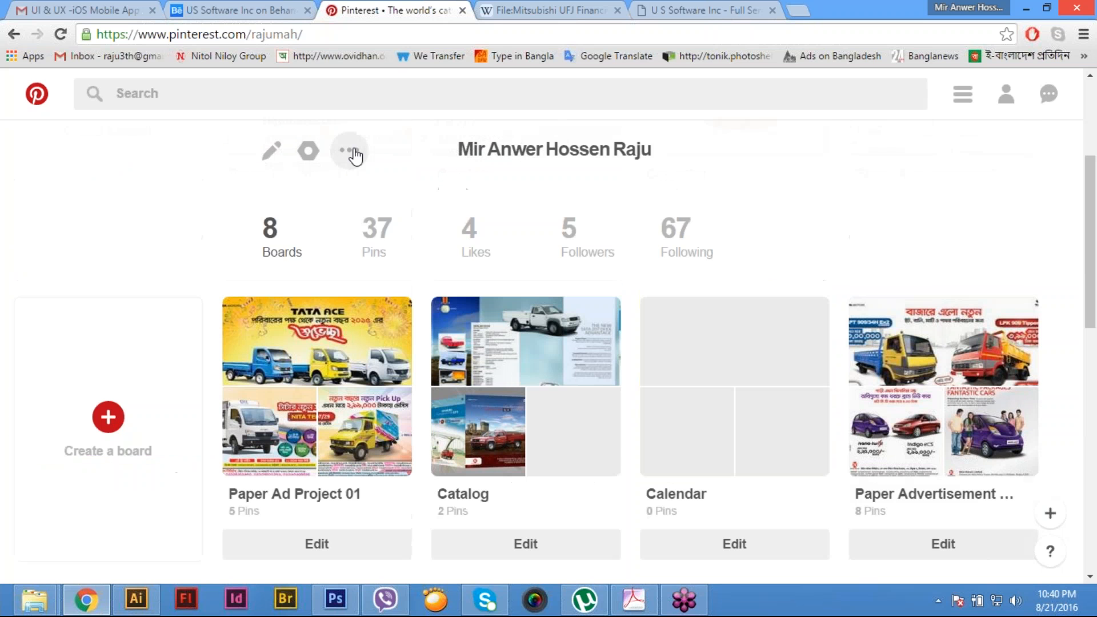
- Log out of the current Pinterest account and clear the prefilled email from the sign-up form
left_click(350, 151)
left_click(324, 259)
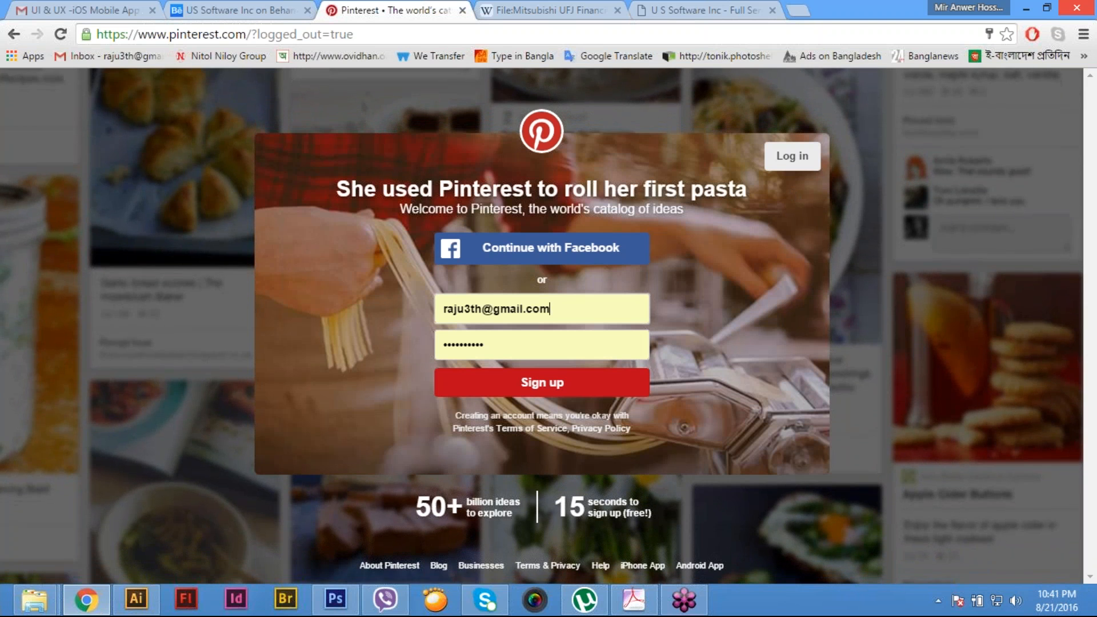
key("ctrl+a")
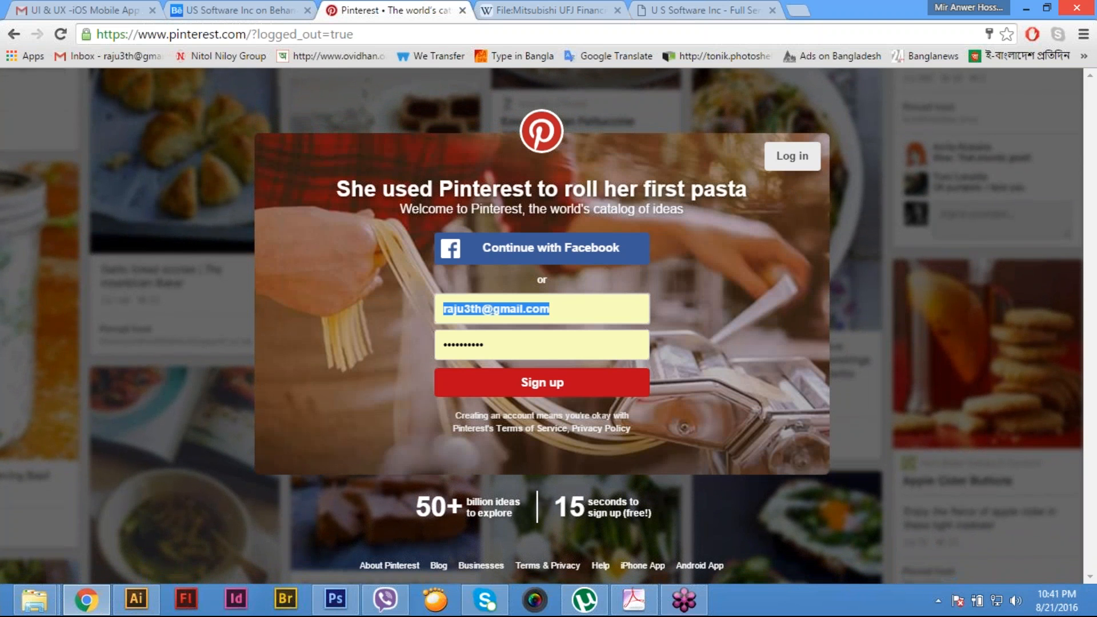
left_click(573, 309)
key("ctrl+a")
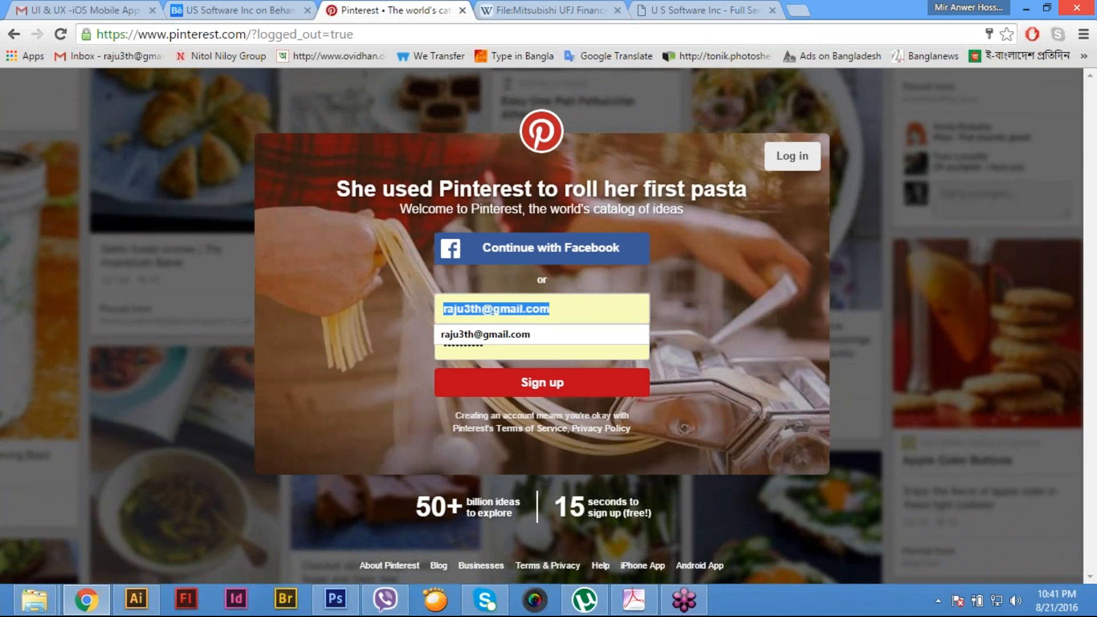
key("BackSpace")
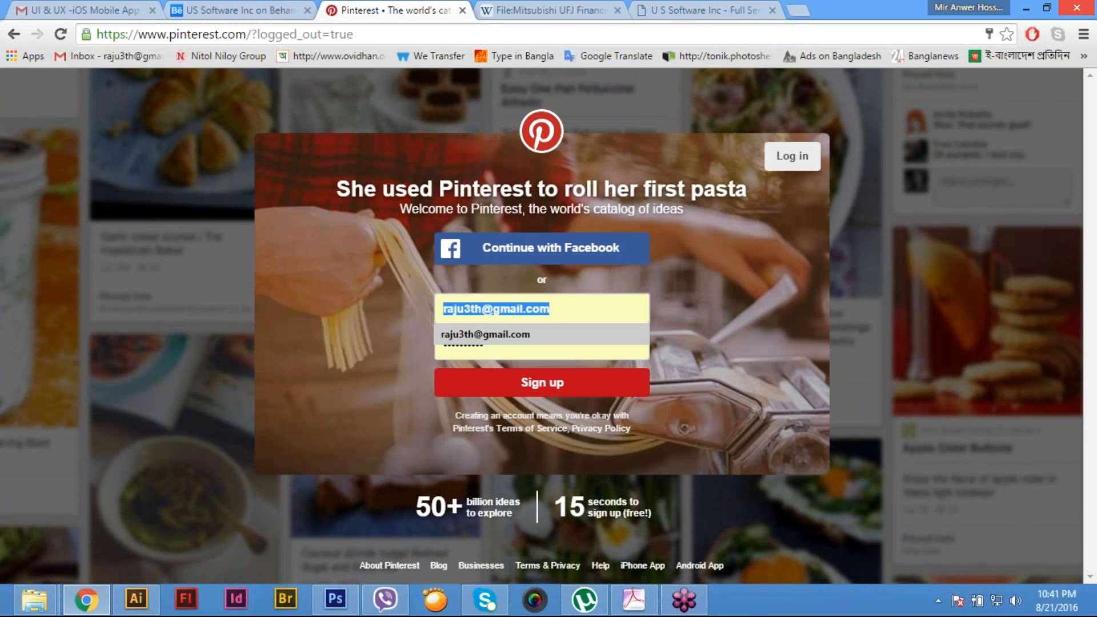
- Try to submit the sign-up form without an email, and clear the prefilled password
left_click(631, 357)
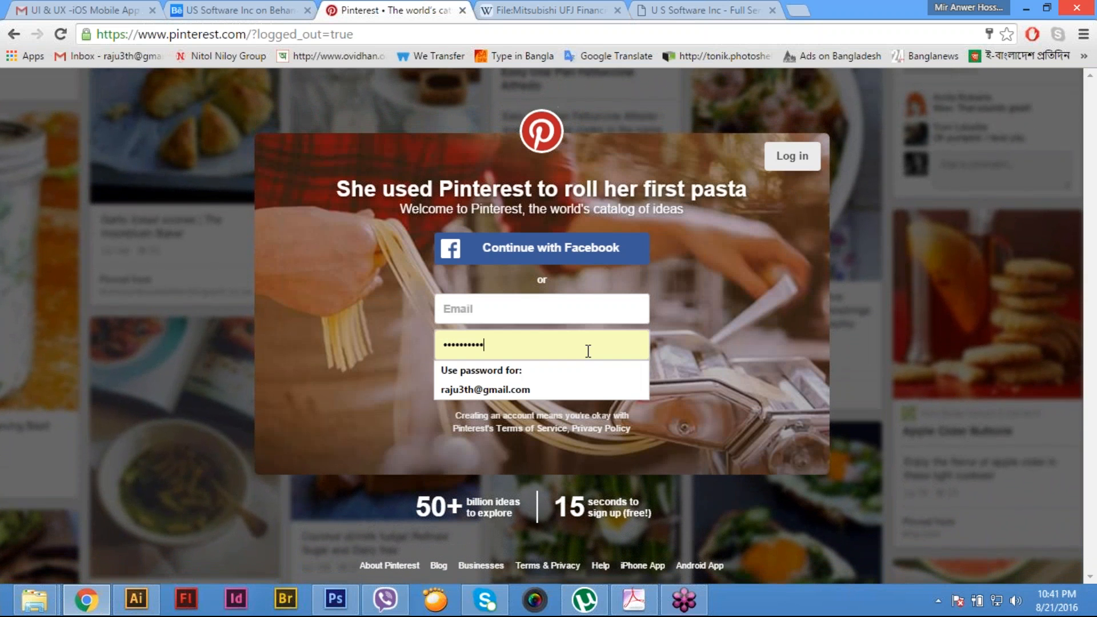
left_click(703, 348)
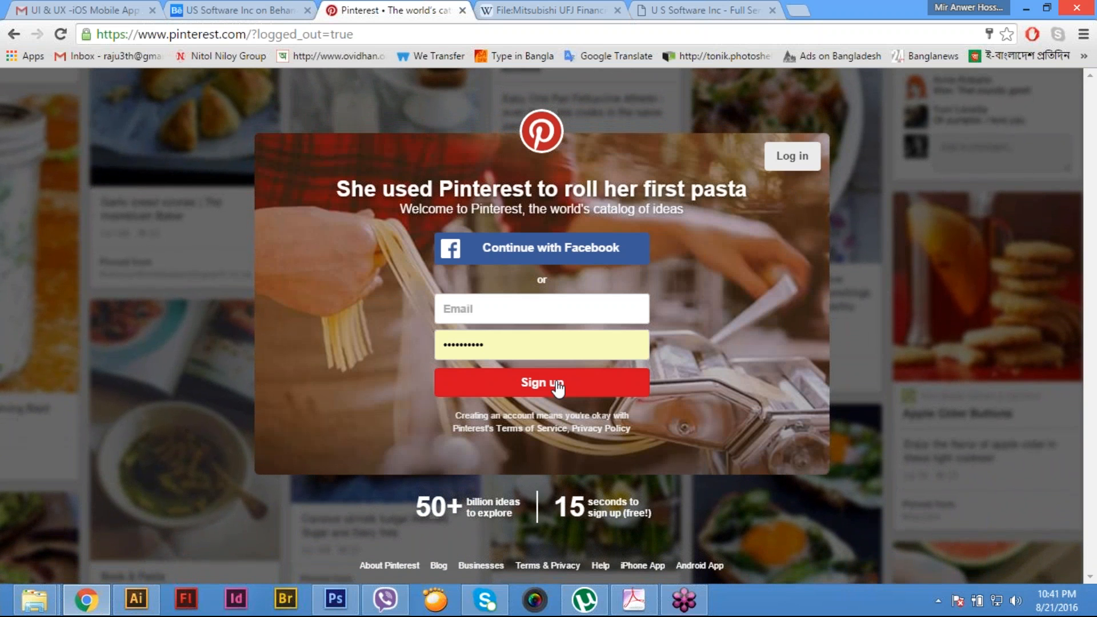
left_click(556, 384)
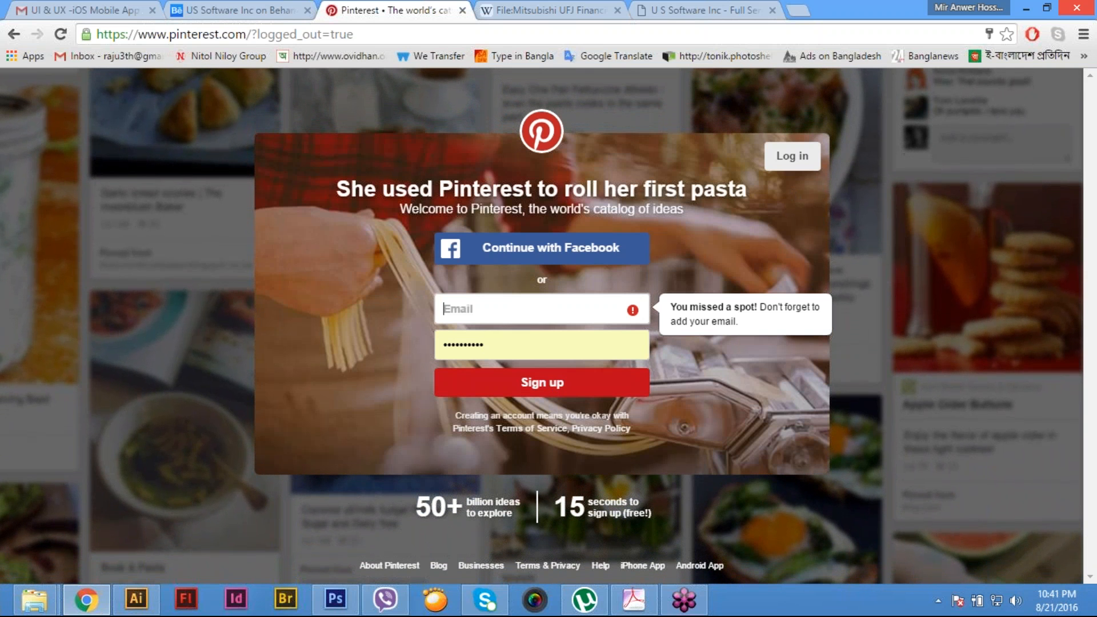
double_click(502, 344)
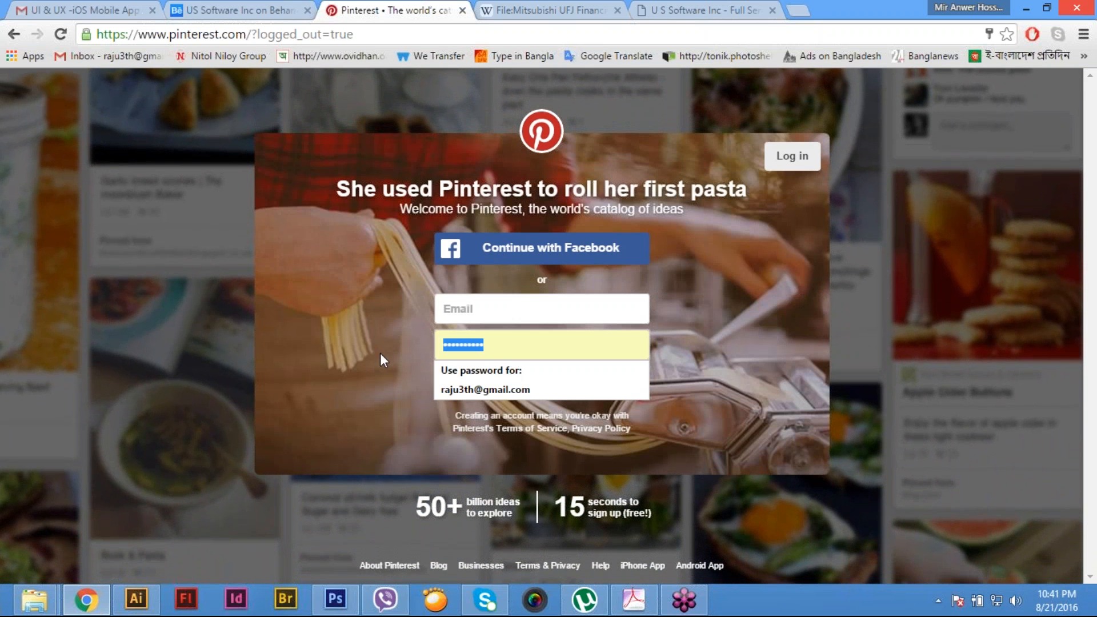
key("BackSpace")
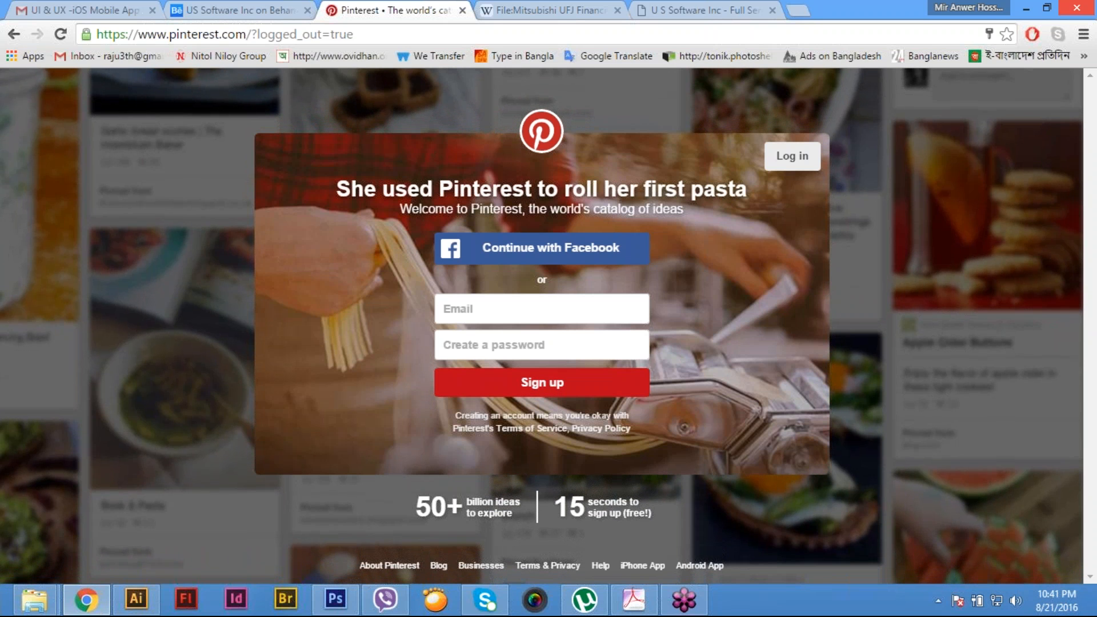
- Enter the company's email address in the sign-up form
left_click(503, 311)
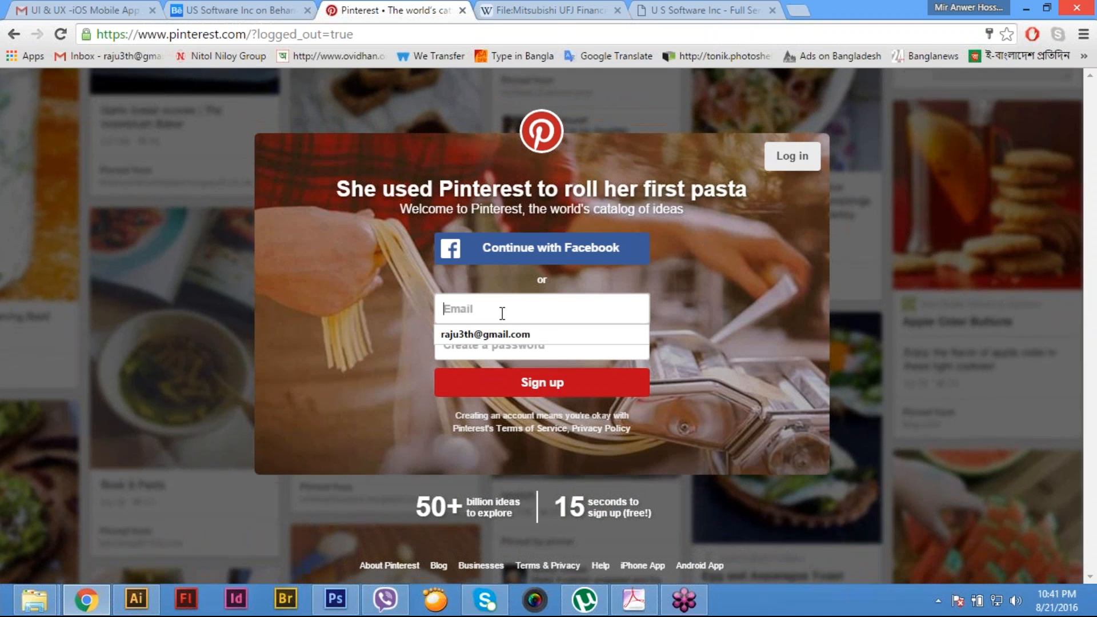
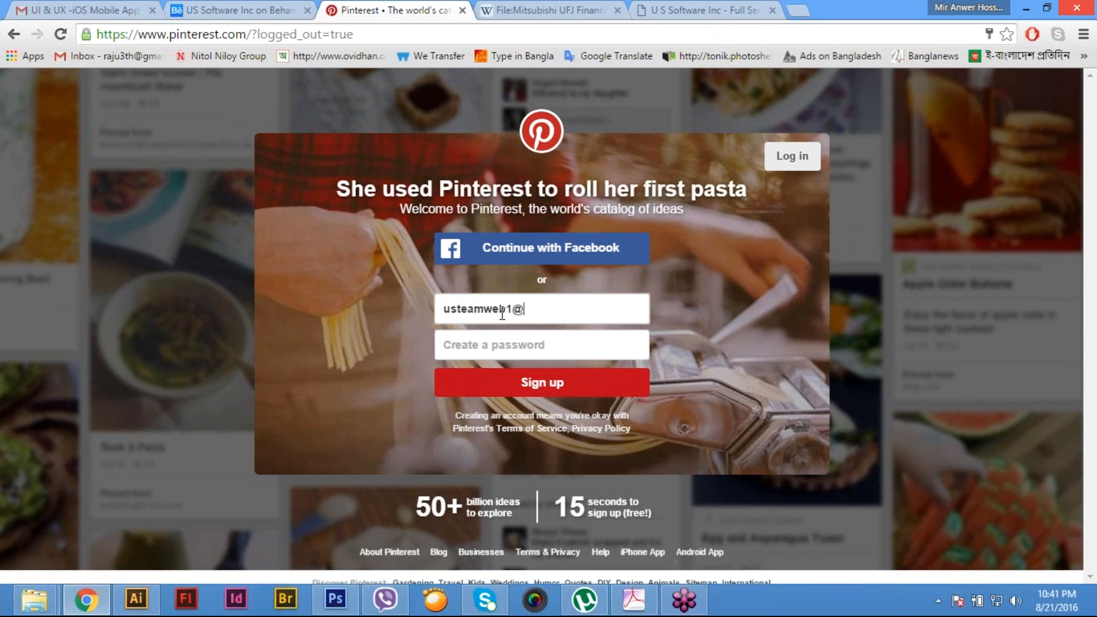
- Enter the new account password, submit the sign-up form, and save the login in the browser
left_click(509, 348)
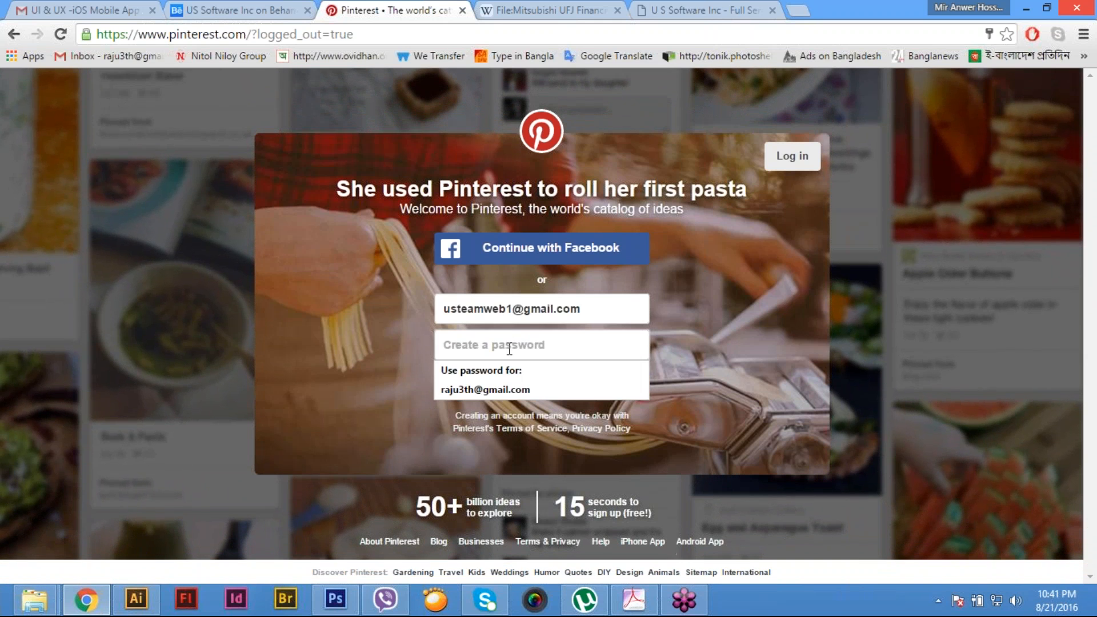
type("••••")
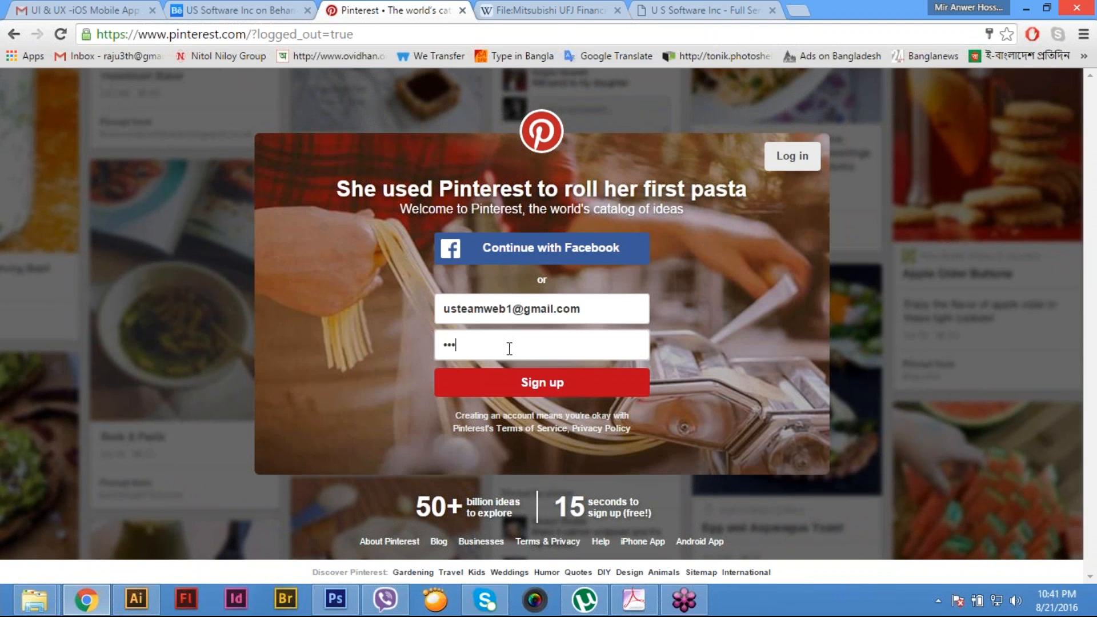
key("BackSpace")
key("BackSpace")
key("BackSpace")
key("BackSpace")
type("••••••••••")
left_click(526, 385)
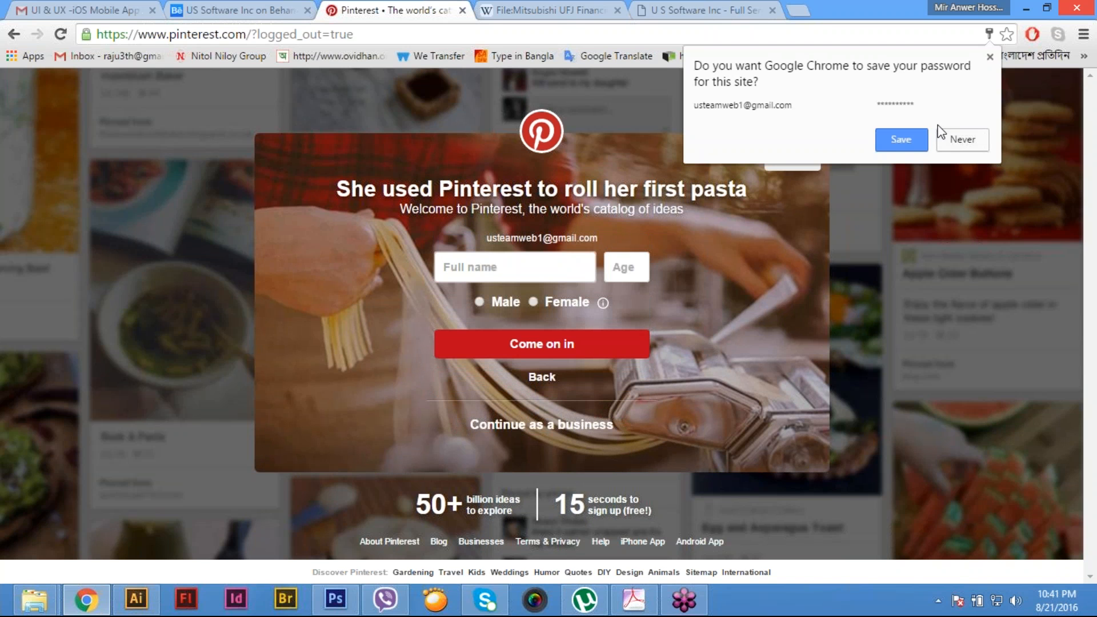
left_click(883, 135)
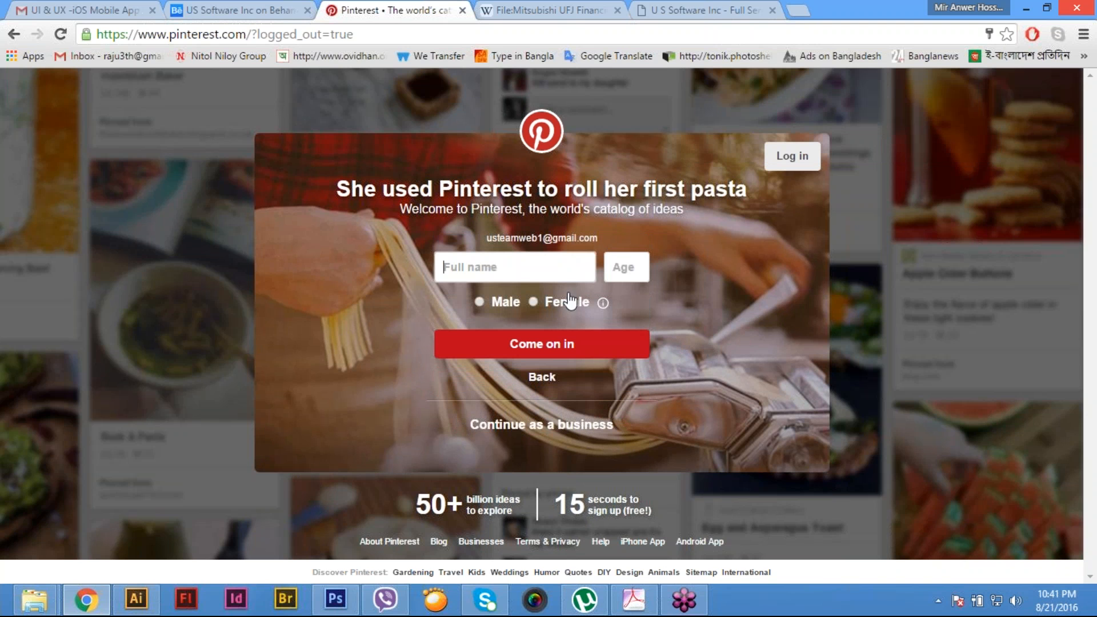
- Complete the account details with full name US Software Inc, age 35 and gender Male, and submit them
type("US Software Inc")
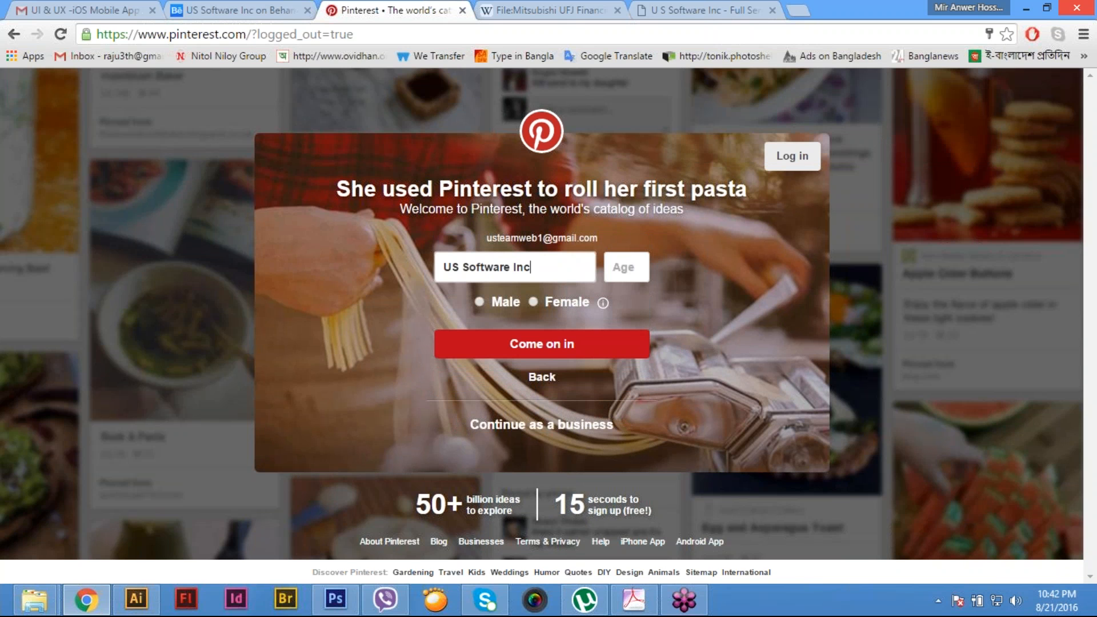
left_click(634, 271)
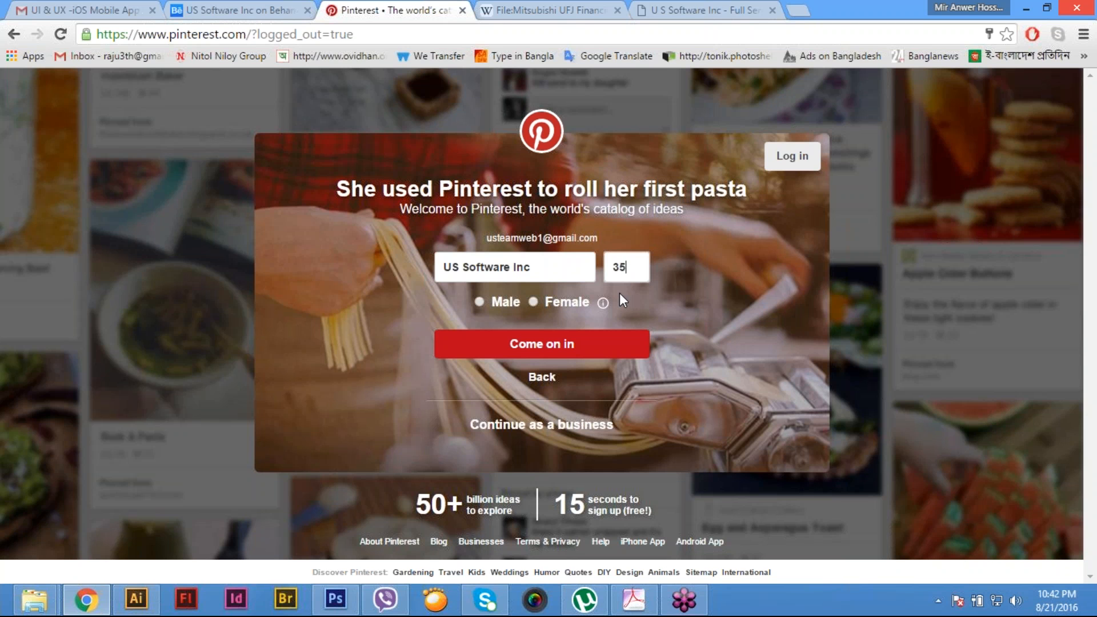
double_click(506, 302)
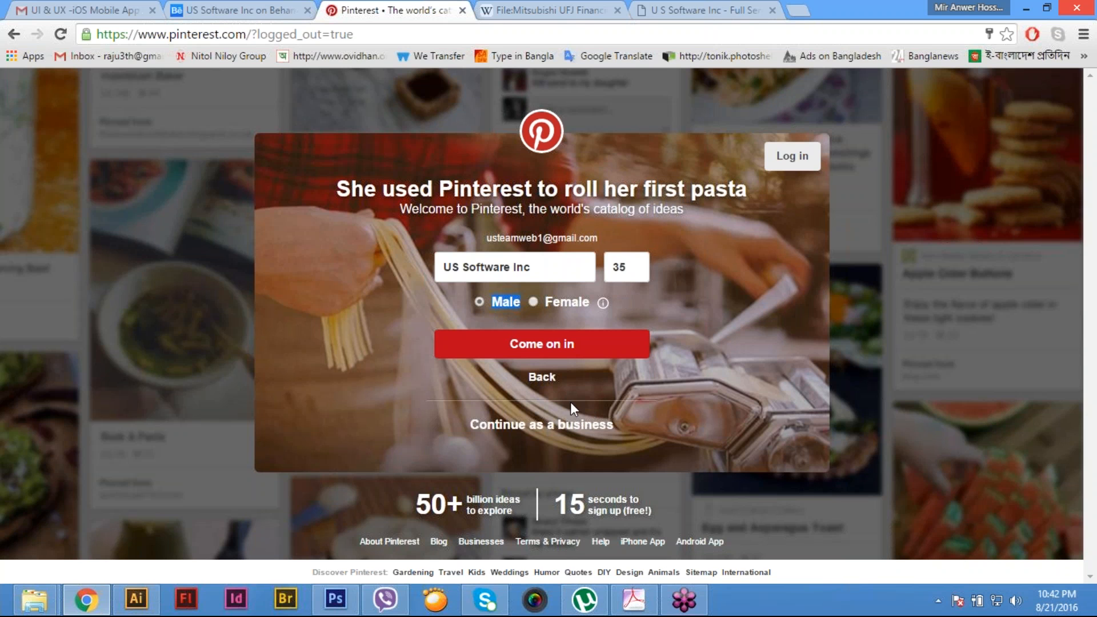
left_click(577, 353)
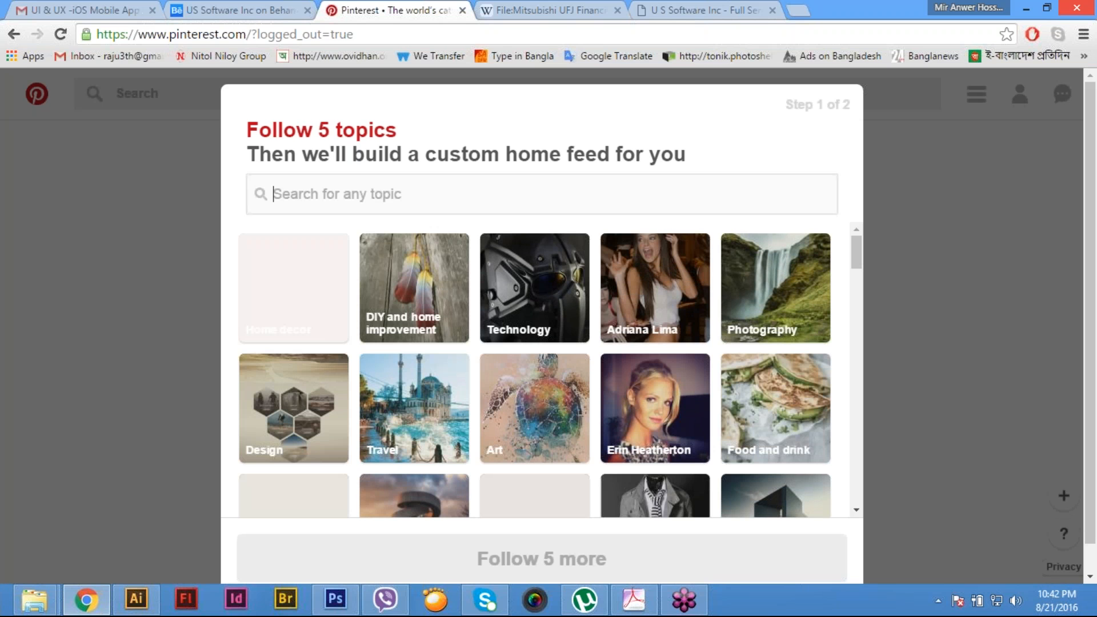
- Select the topics Animals, Landscape architecture, Kids and parenting, and DIY home decor to follow
scroll(860, 312, "down", 4)
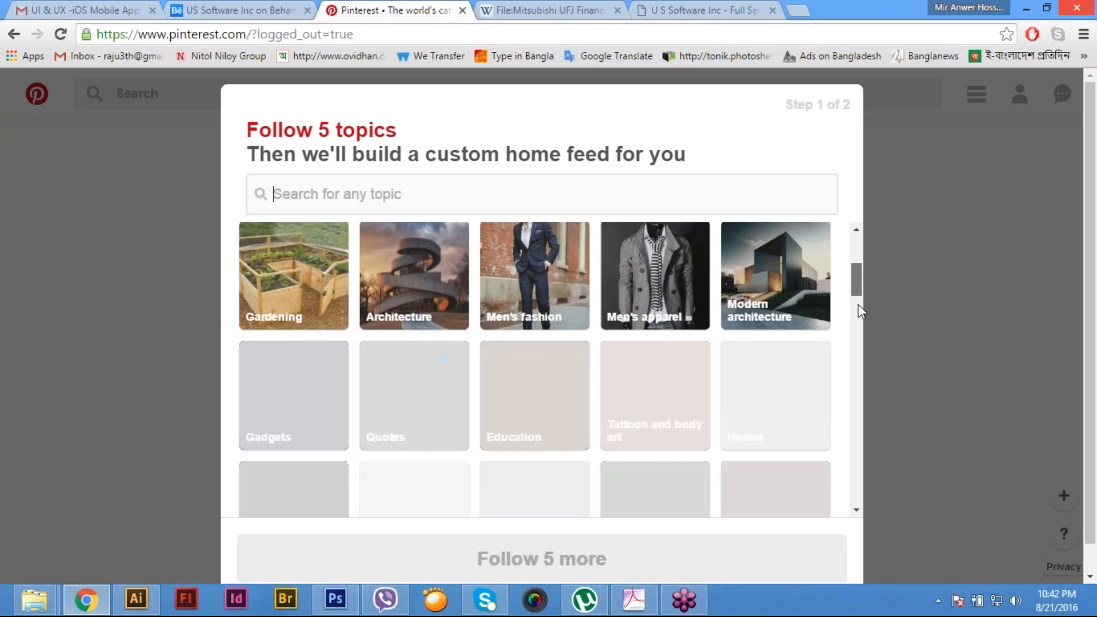
scroll(860, 311, "down", 3)
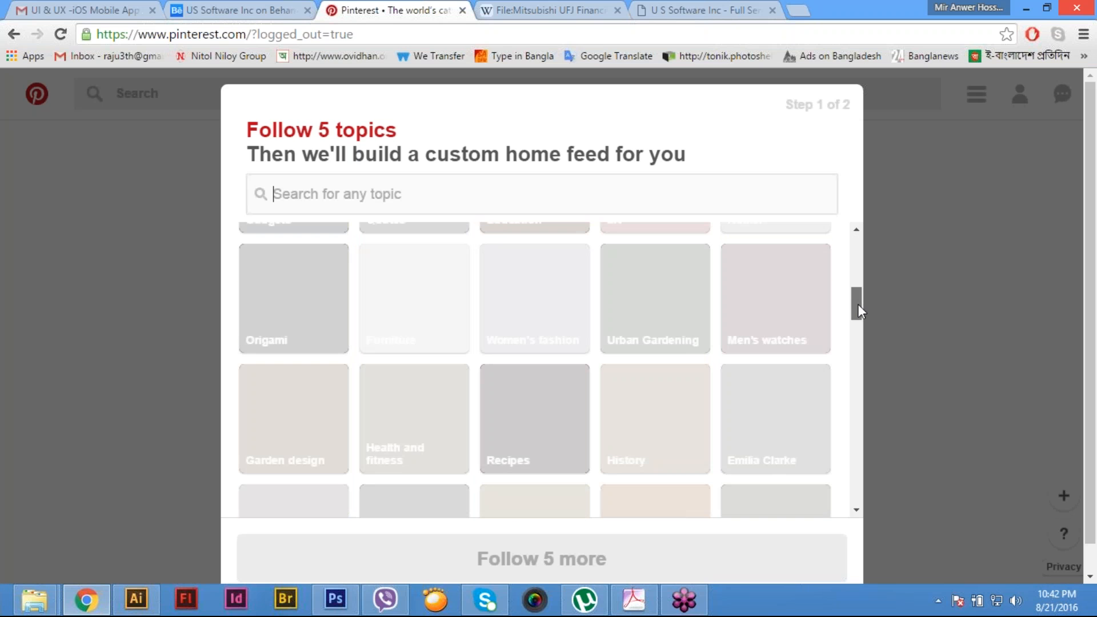
scroll(698, 489, "down", 2)
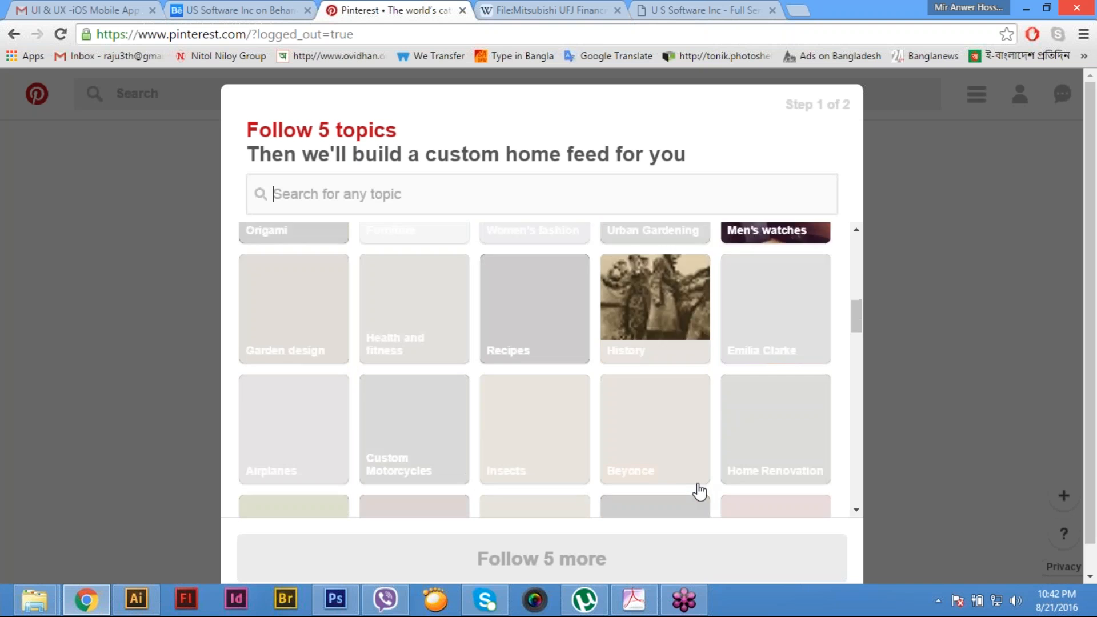
scroll(700, 492, "down", 4)
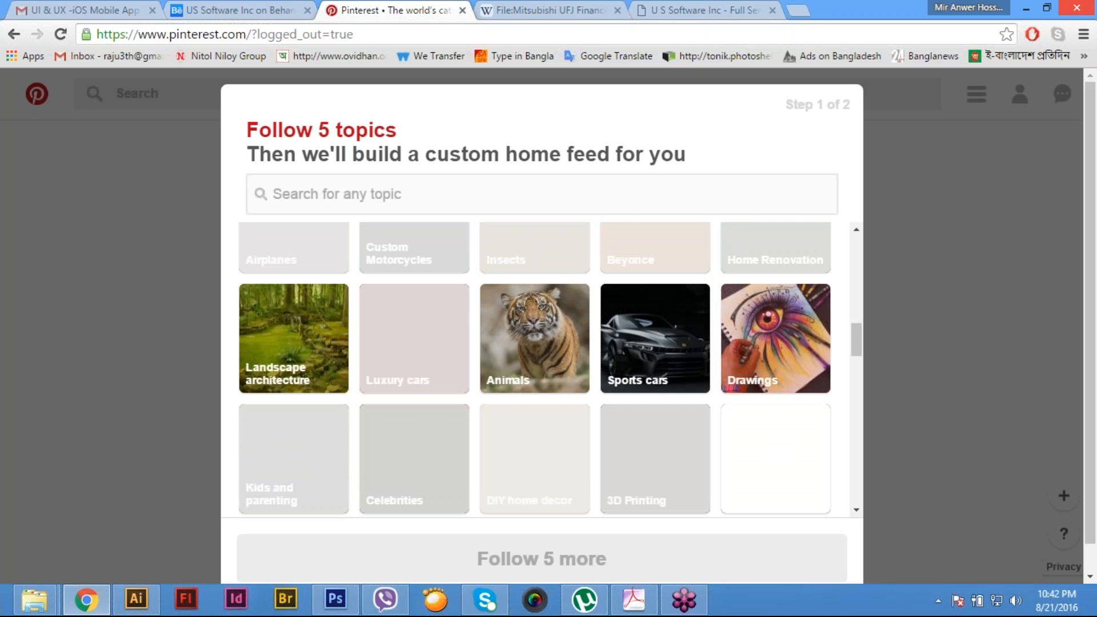
left_click(568, 357)
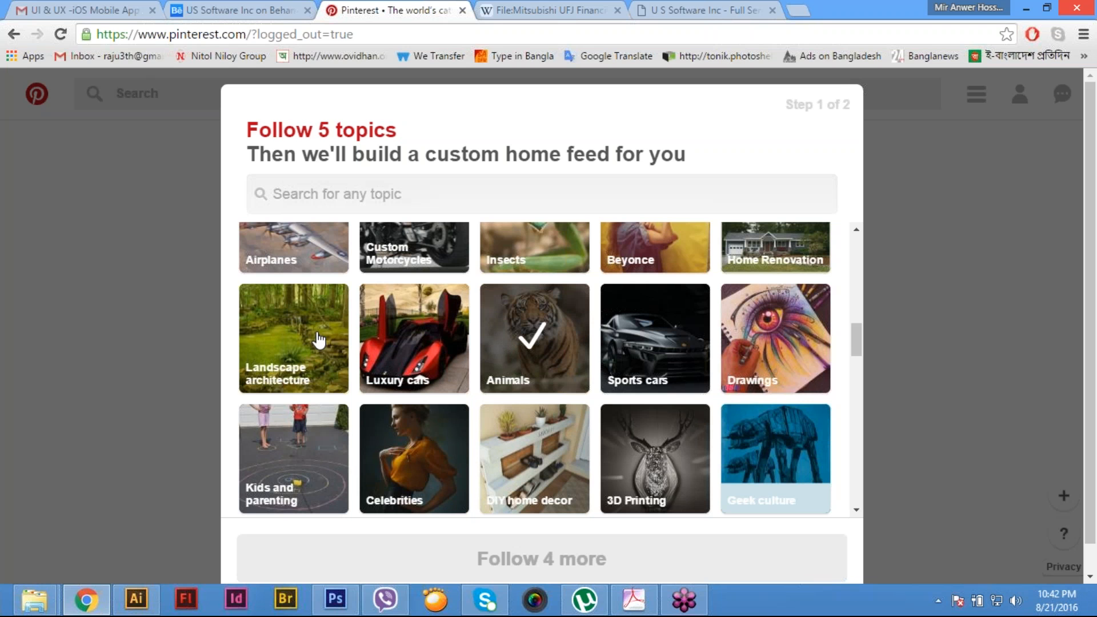
left_click(318, 342)
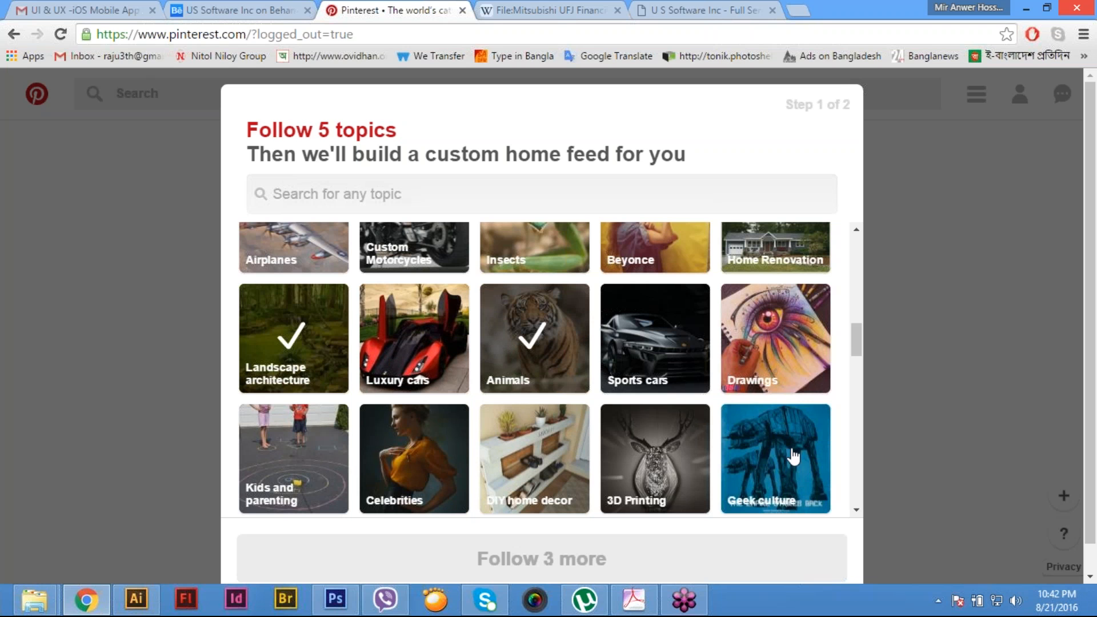
left_click(311, 466)
left_click(539, 473)
- Search the topics for Design and select Design, Graphic design, Industrial design and Web design
scroll(613, 457, "up", 3)
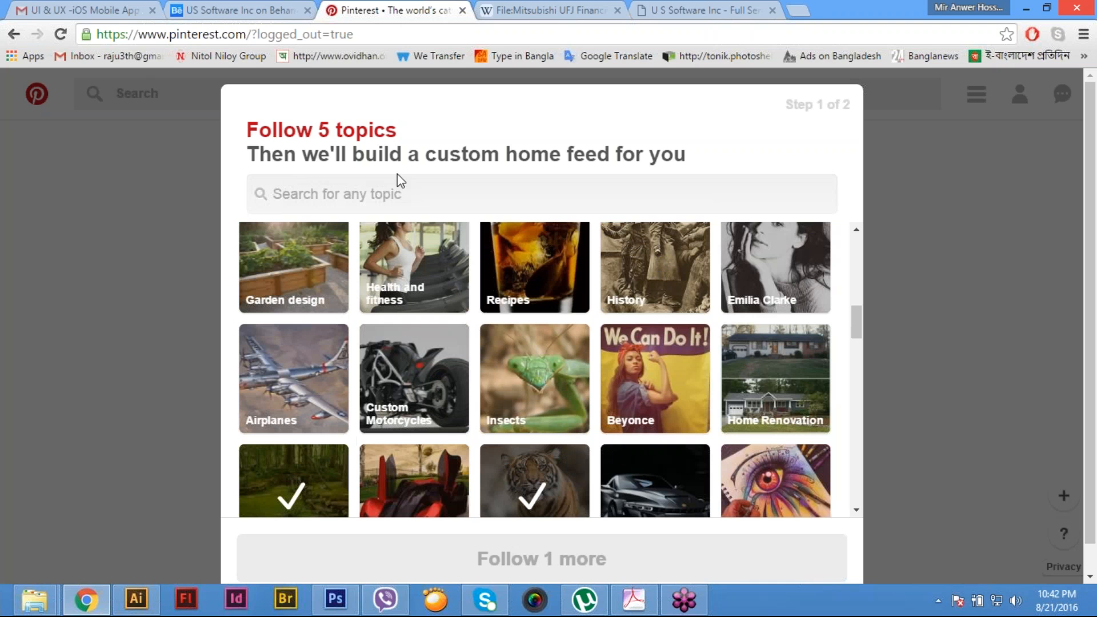
left_click(390, 195)
type("Design")
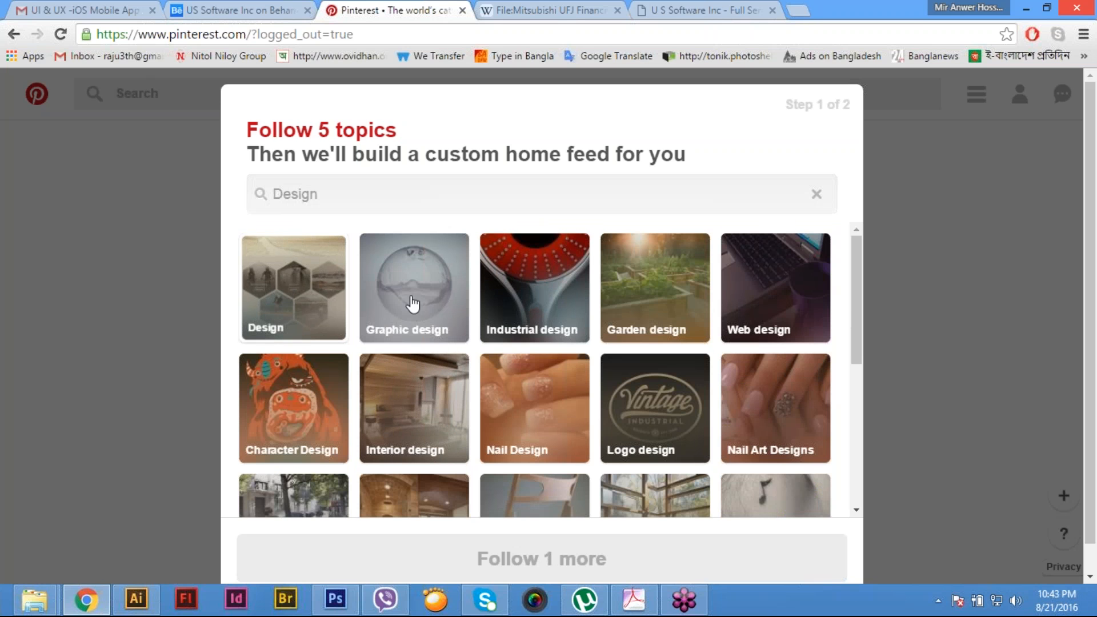
left_click(289, 297)
left_click(411, 299)
left_click(523, 289)
left_click(800, 283)
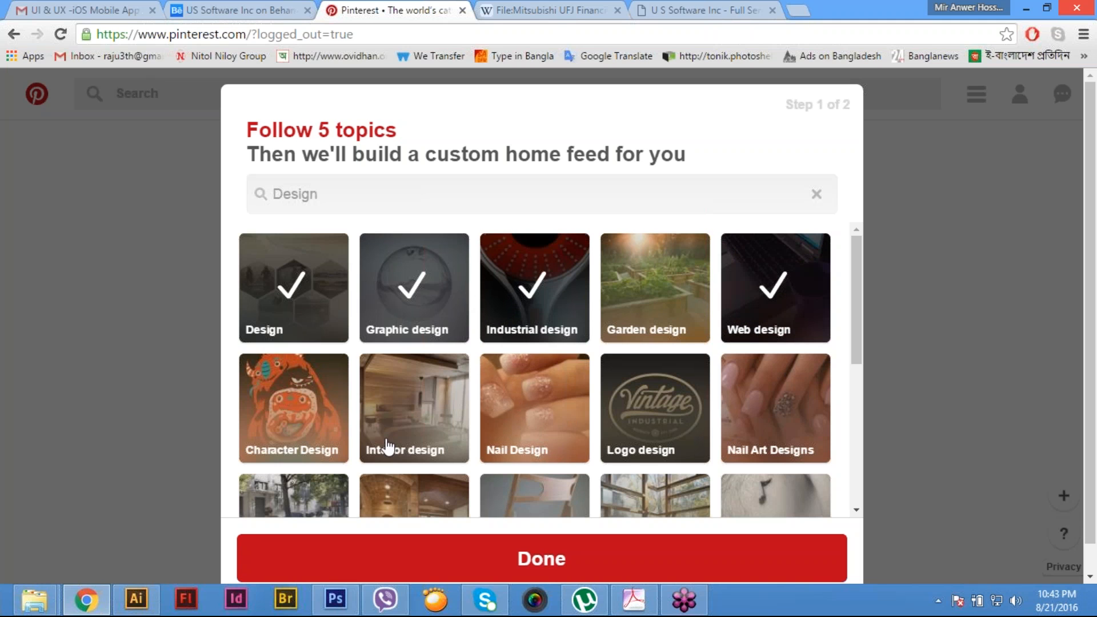
- Add Character Design, Logo design and Urban design to the followed topics and finish the topic selection
left_click(289, 421)
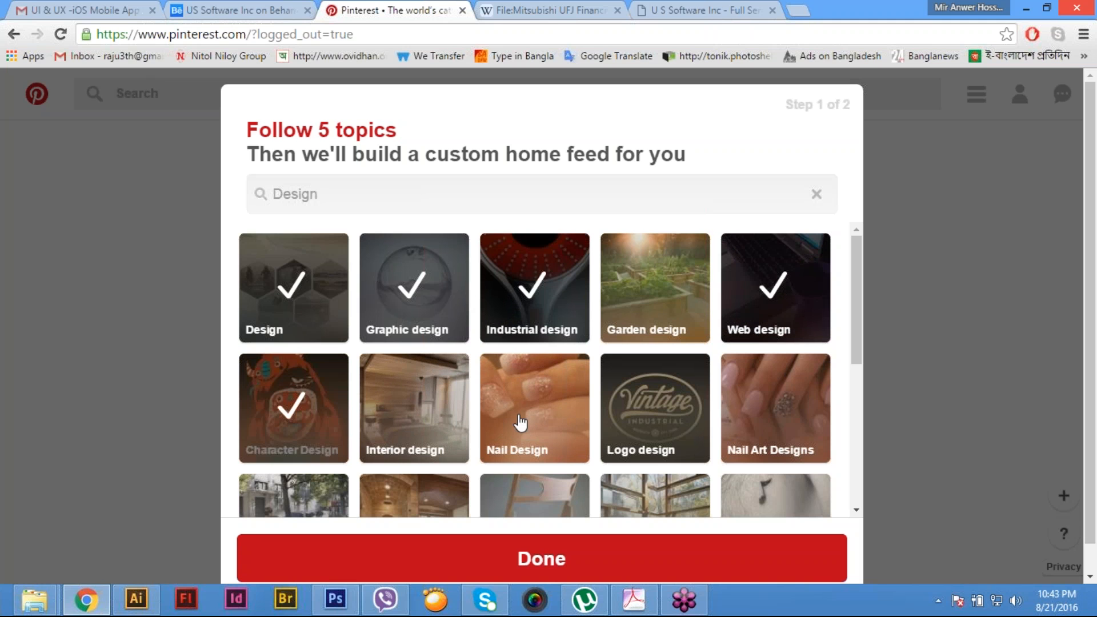
left_click(705, 415)
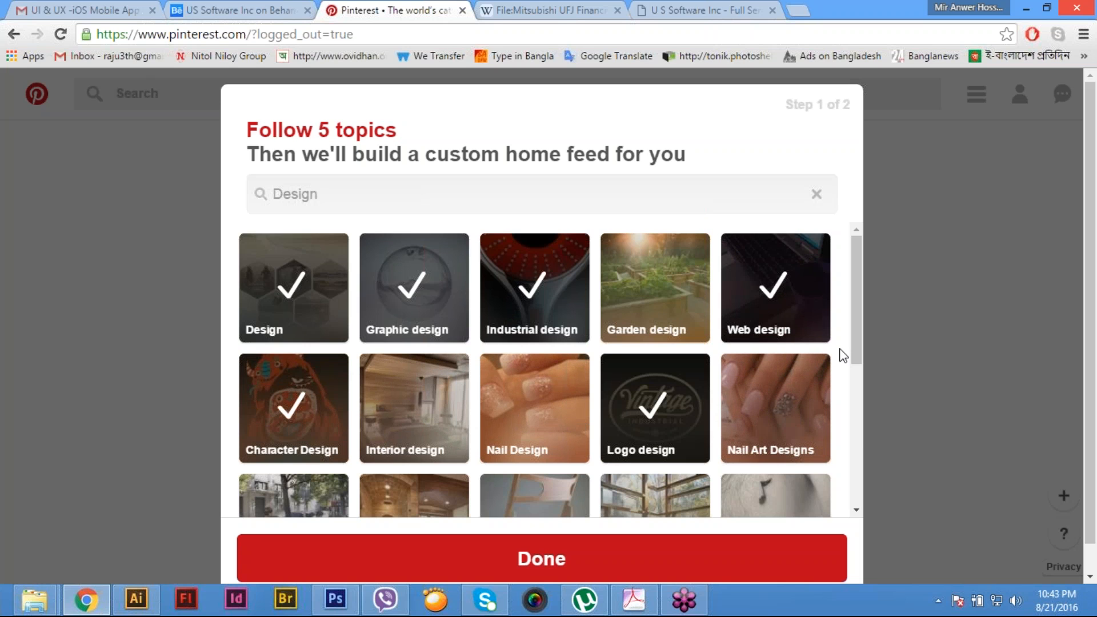
scroll(680, 439, "down", 1)
scroll(680, 439, "down", 1)
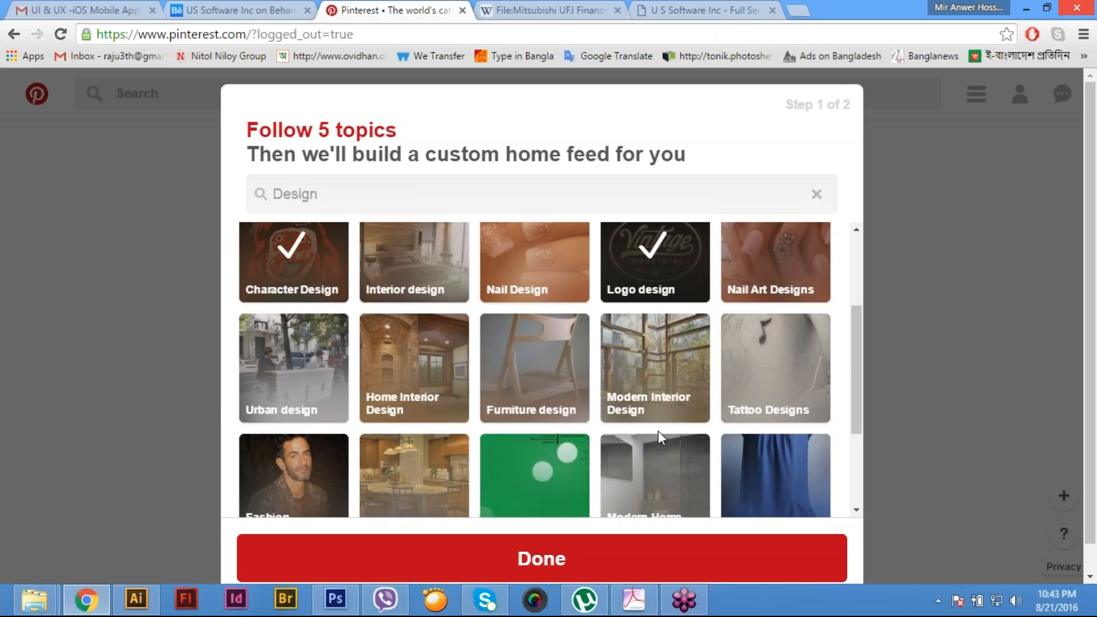
left_click(281, 362)
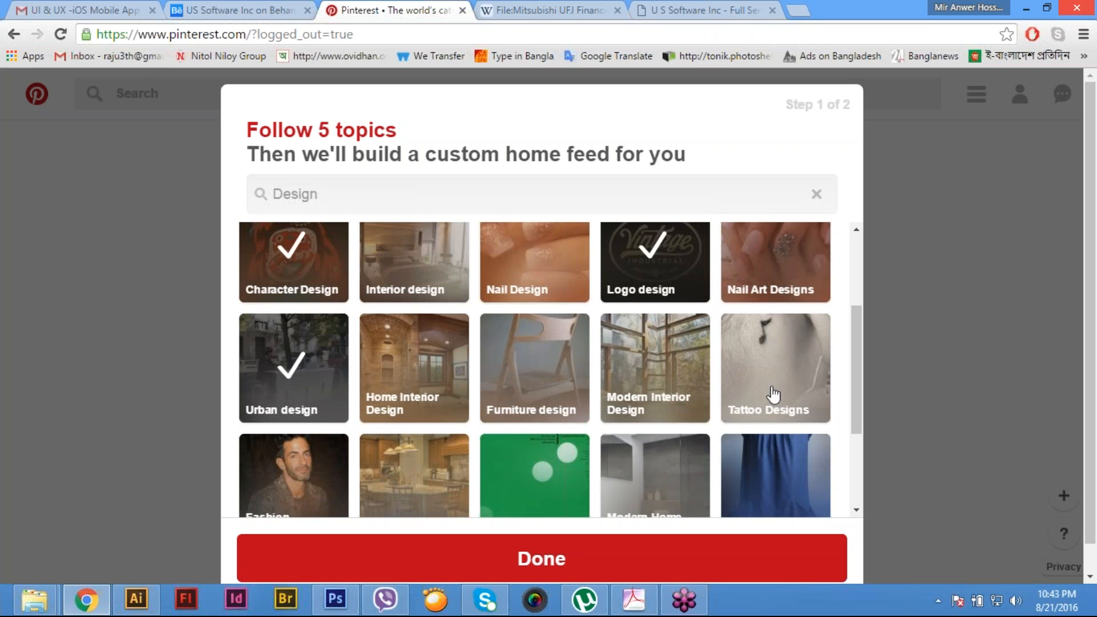
scroll(712, 402, "down", 2)
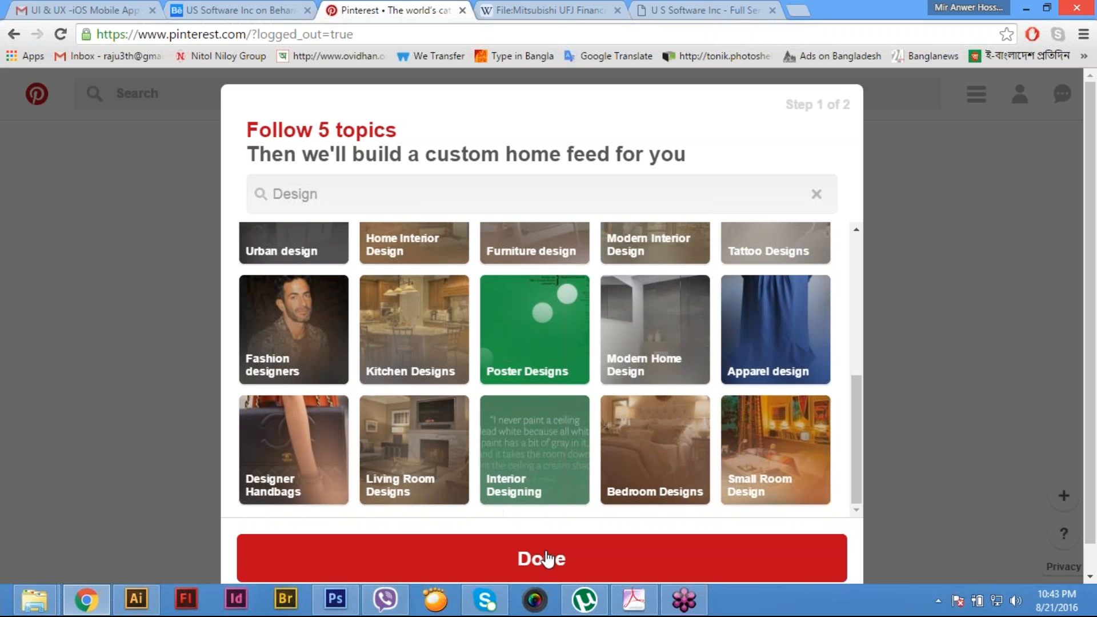
left_click(546, 558)
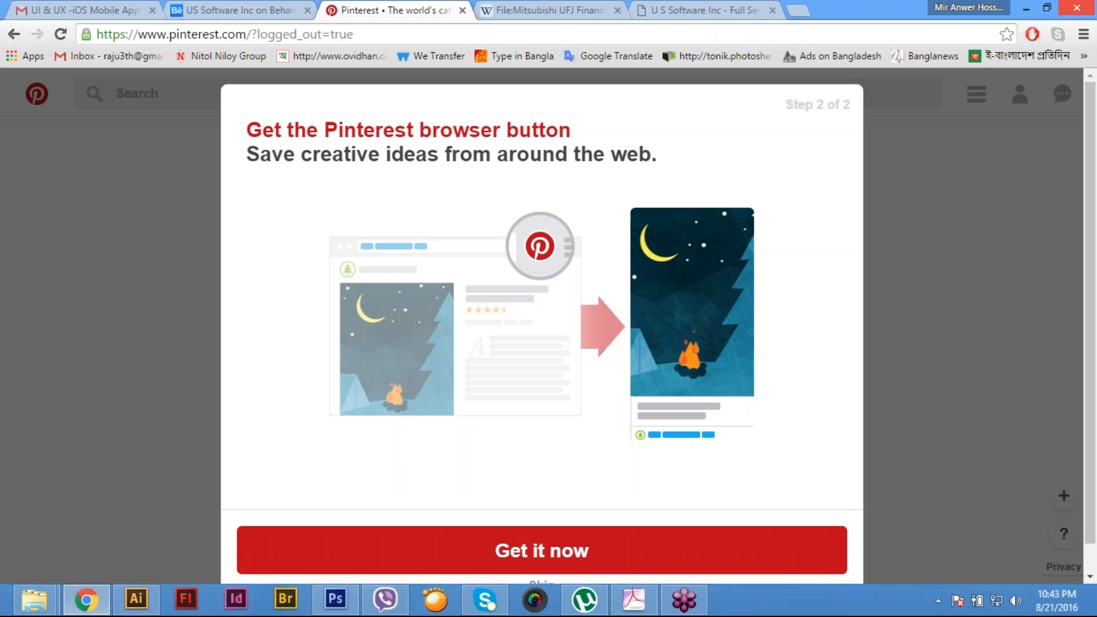
- Install the Pinterest Save Button extension in the browser and dismiss the background app notice
scroll(549, 473, "down", 1)
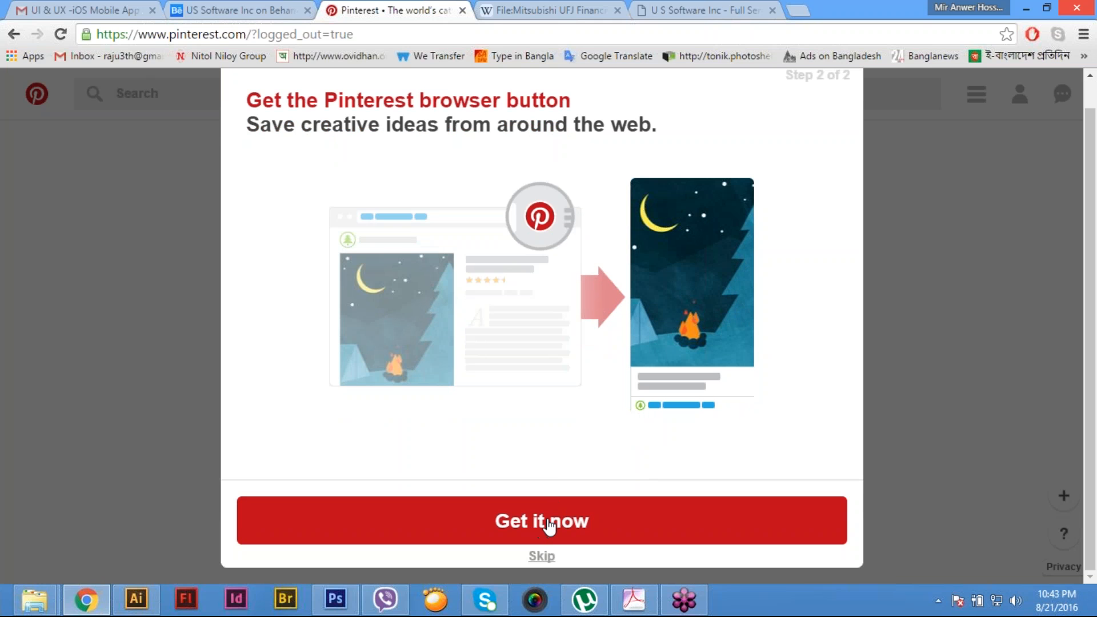
left_click(613, 520)
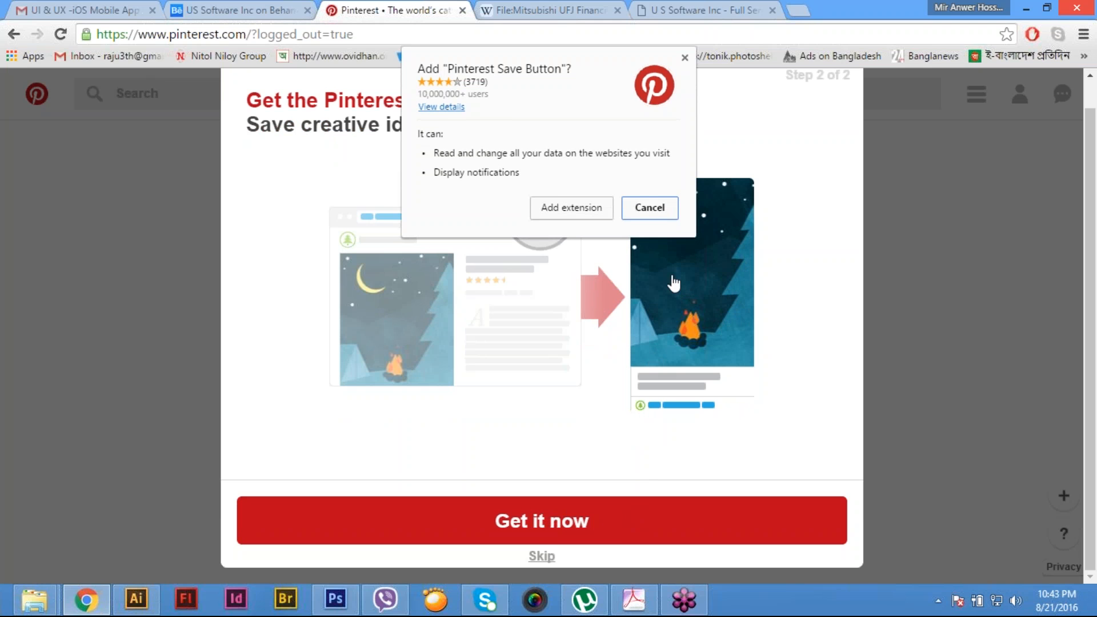
left_click(585, 212)
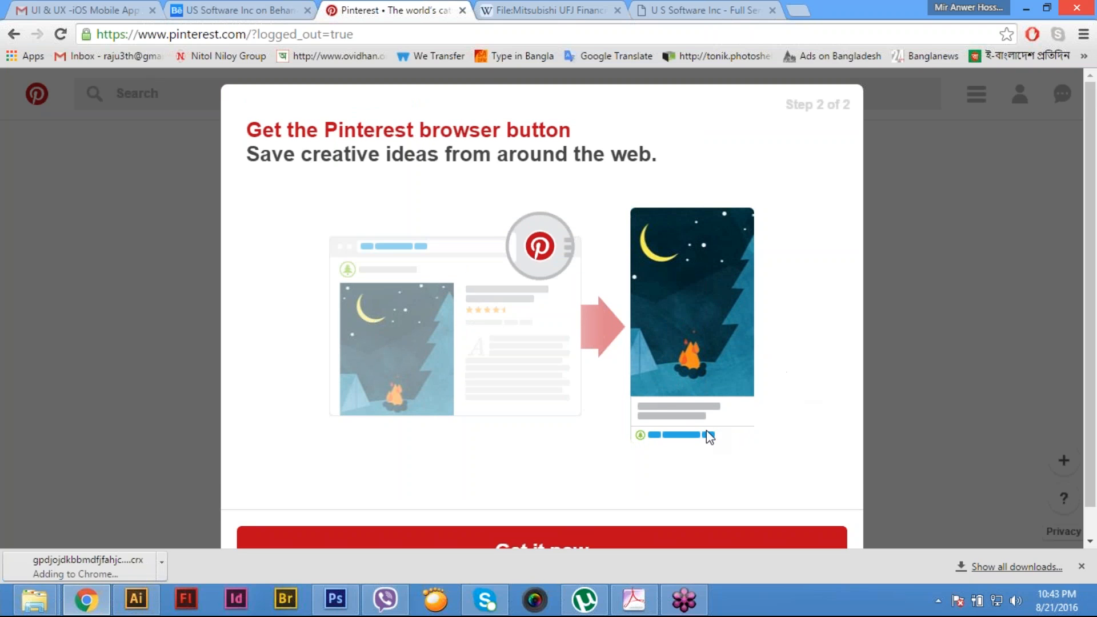
scroll(779, 413, "down", 1)
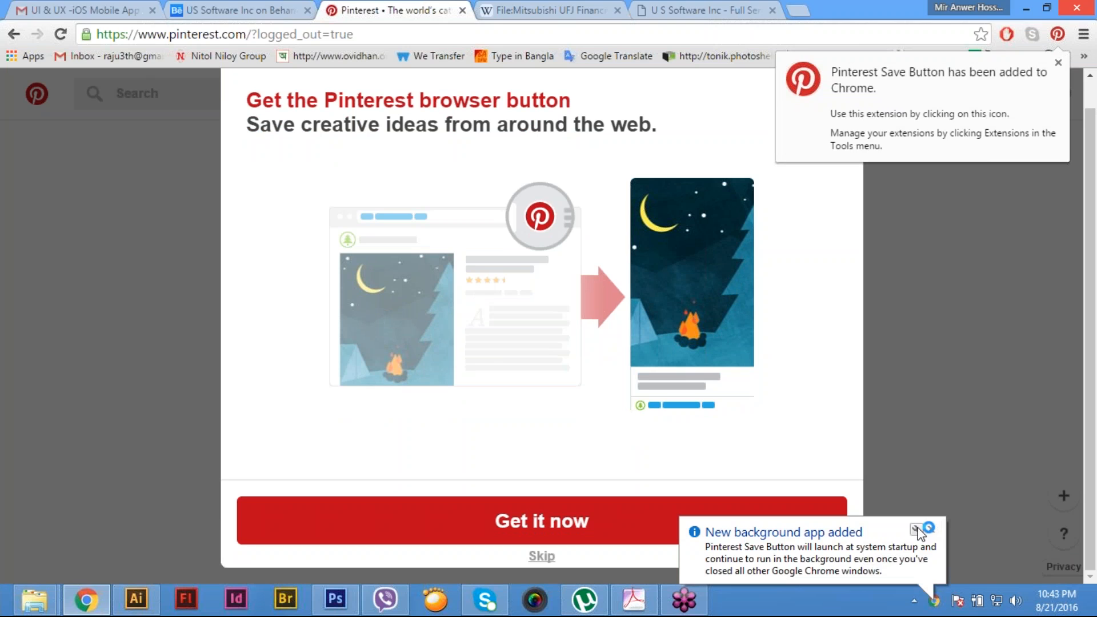
left_click(916, 530)
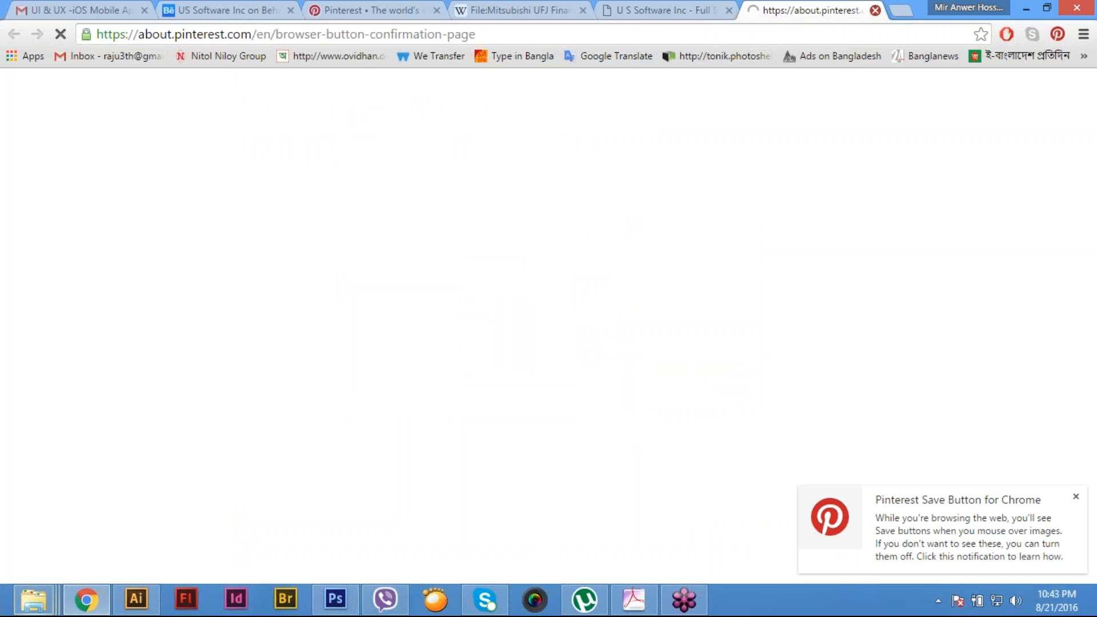
- Close the extension's confirmation page, dismiss its notification, and skip the browser button step of the Pinterest setup
key("ctrl+w")
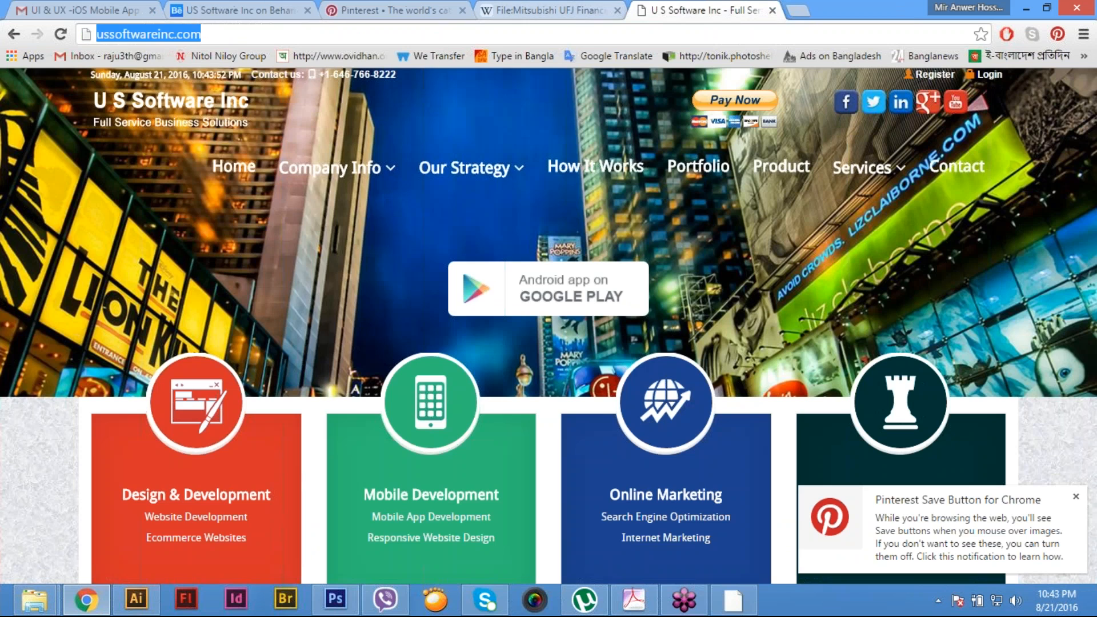
left_click(422, 11)
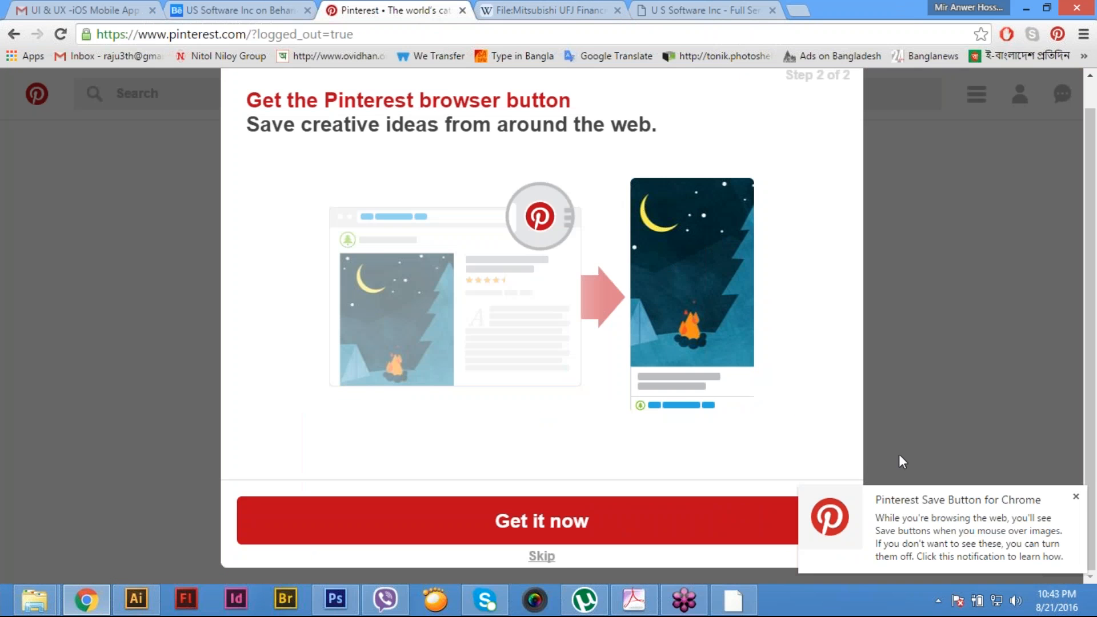
left_click(1077, 497)
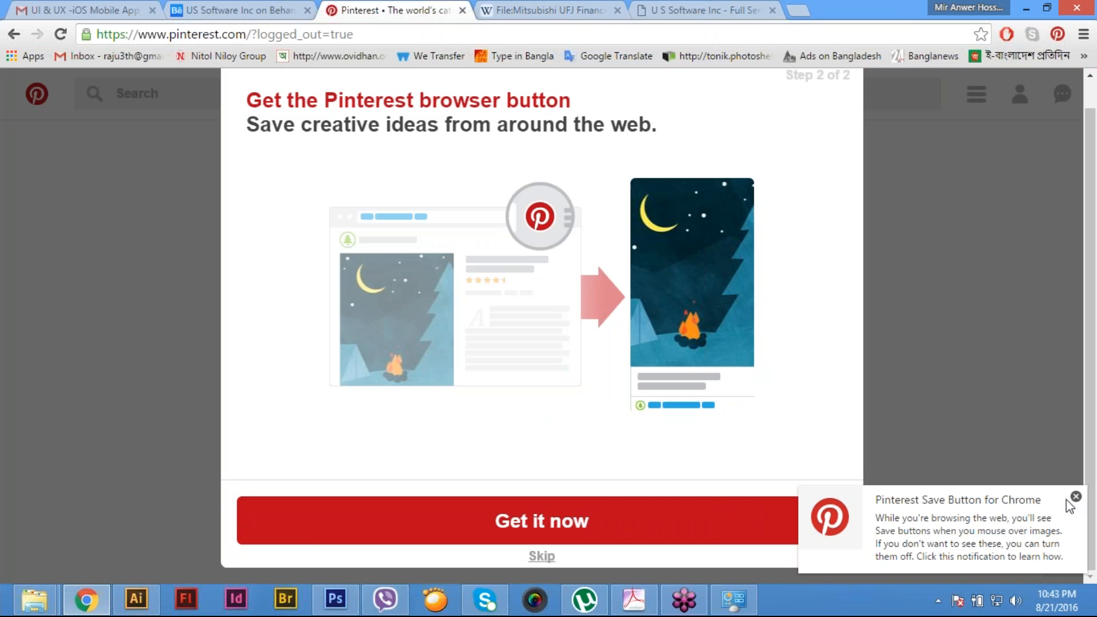
left_click(547, 562)
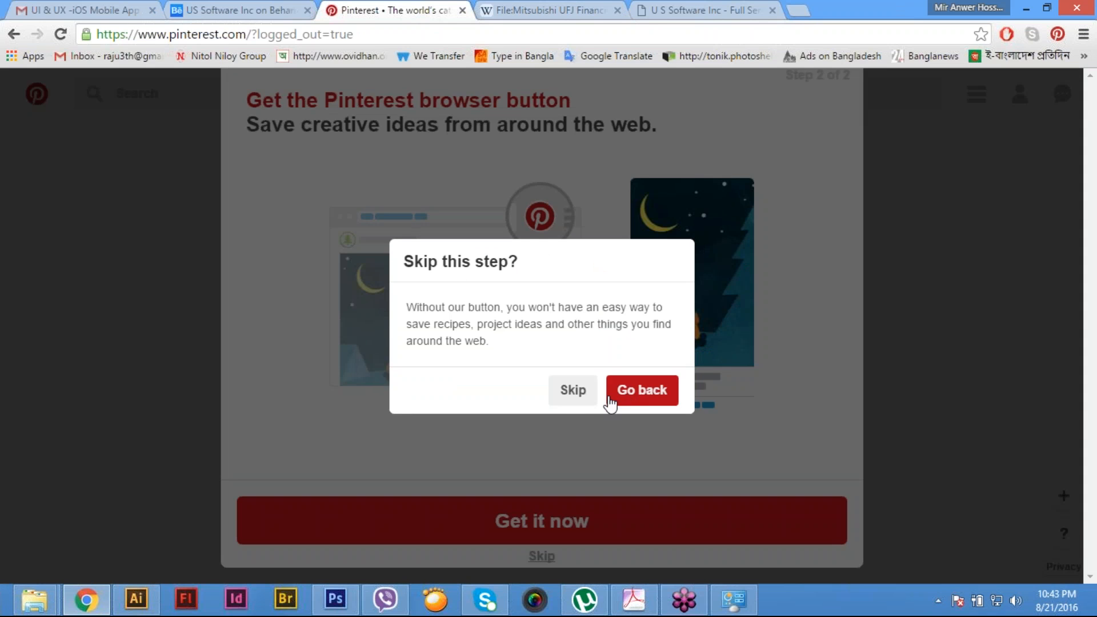
left_click(574, 391)
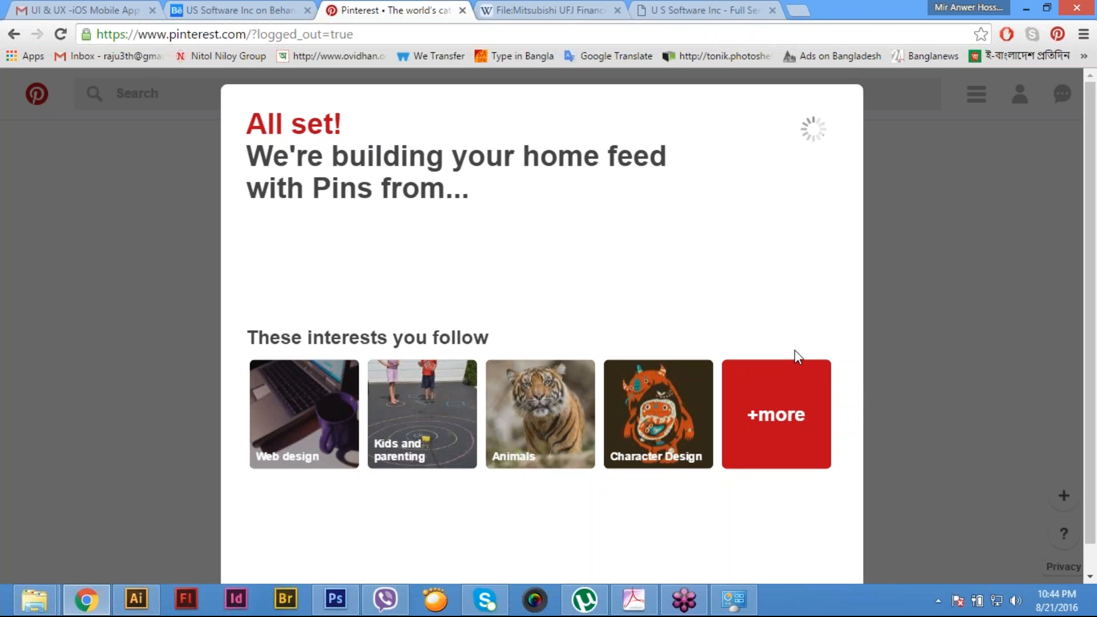
- Open the company's own Pinterest profile from the home feed and start creating a new board
scroll(792, 354, "down", 1)
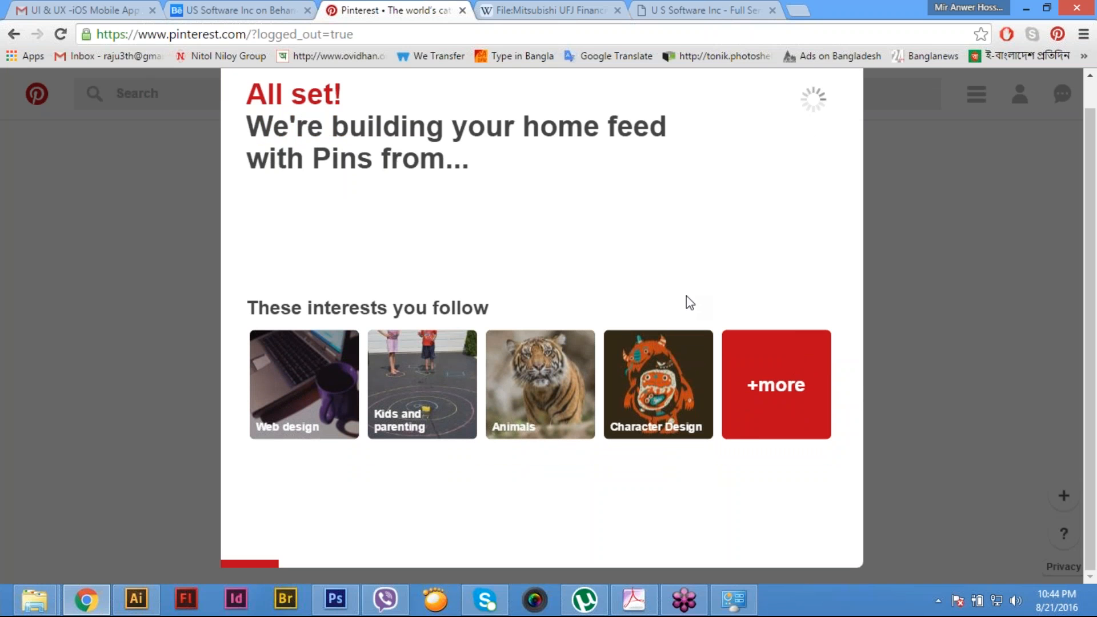
scroll(759, 340, "up", 1)
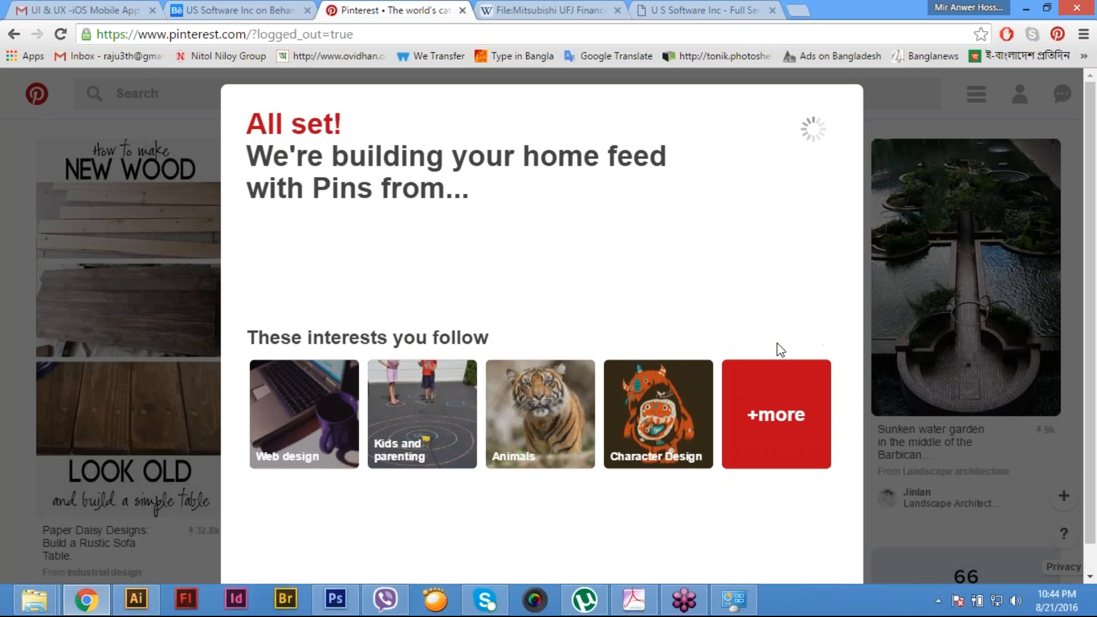
scroll(779, 350, "down", 1)
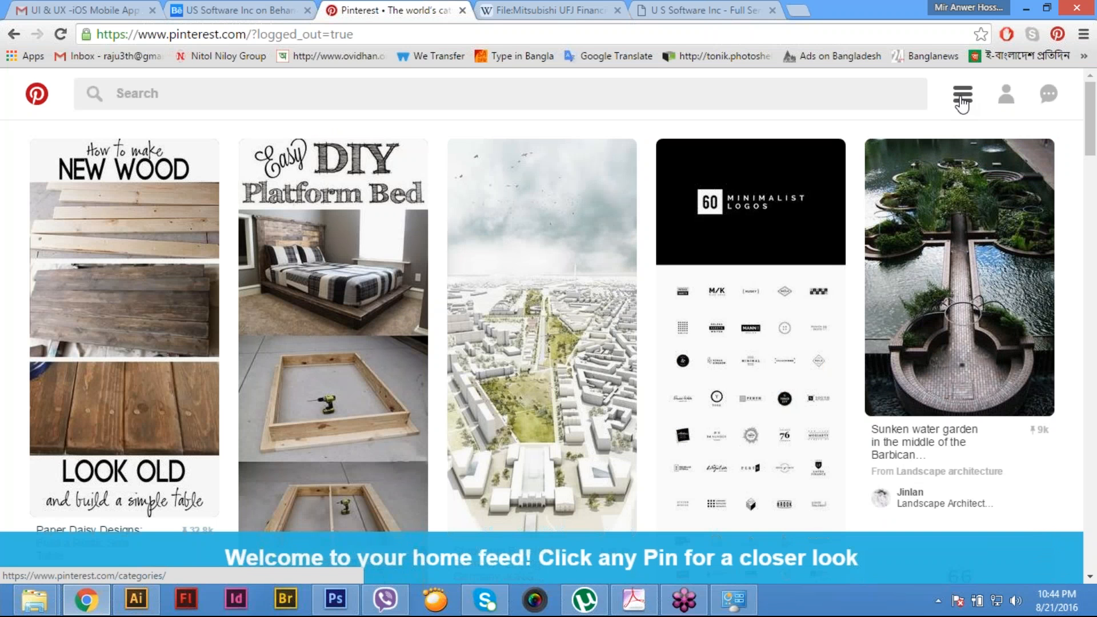
left_click(1006, 100)
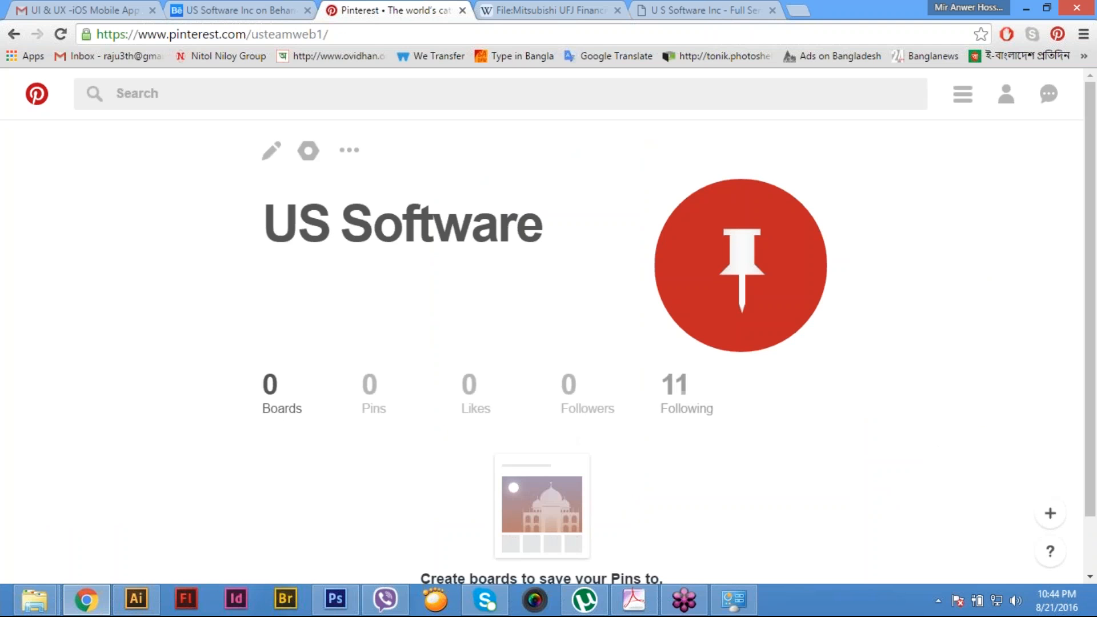
scroll(280, 409, "down", 1)
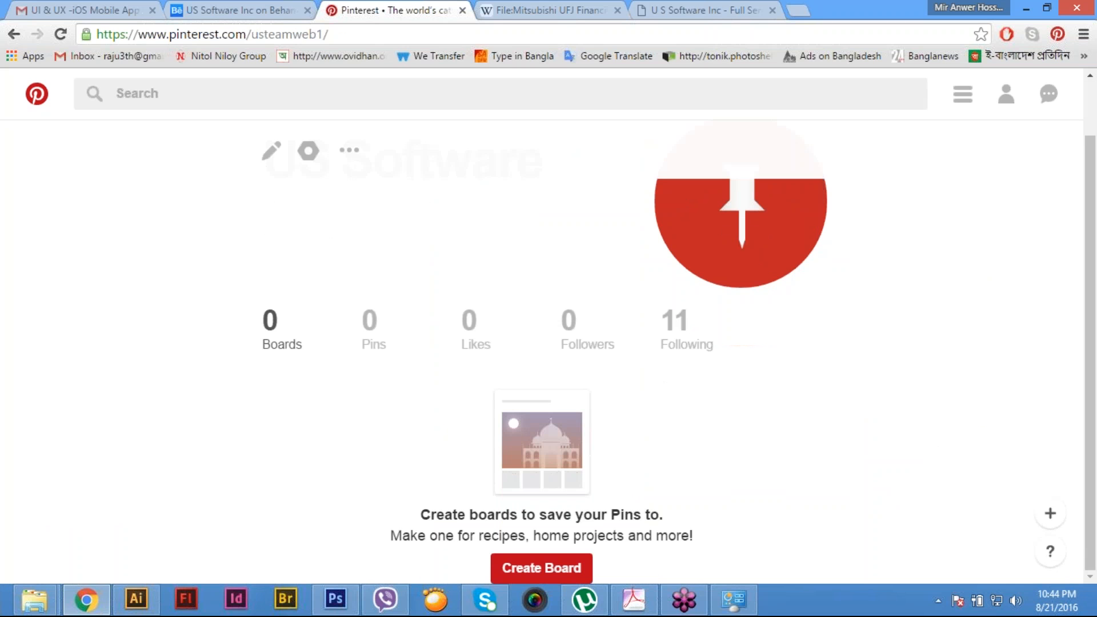
scroll(293, 403, "up", 1)
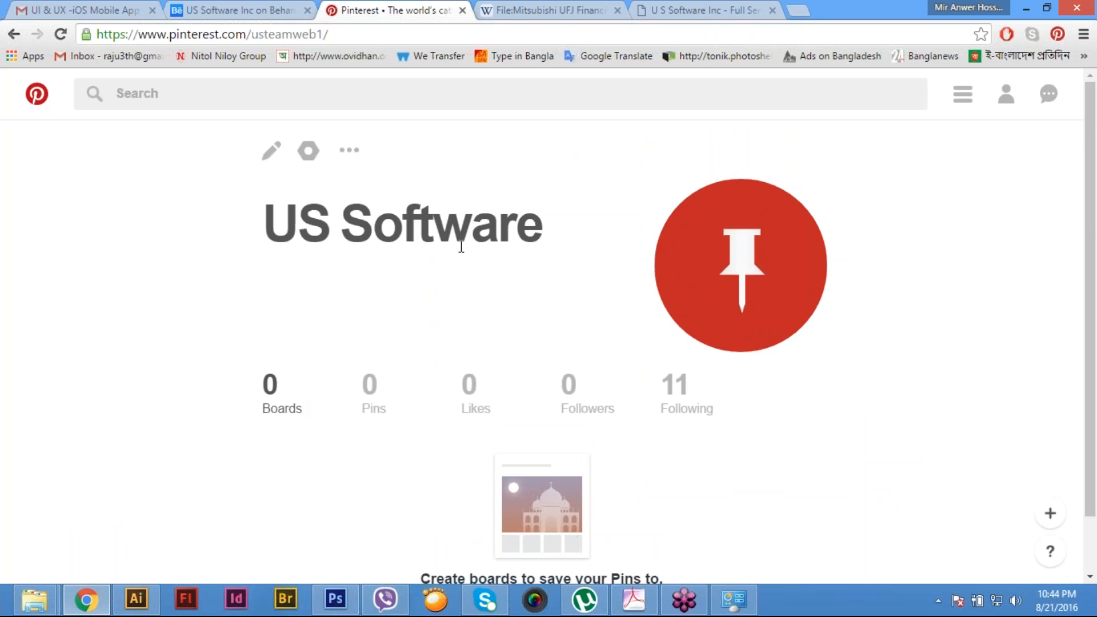
scroll(476, 338, "down", 1)
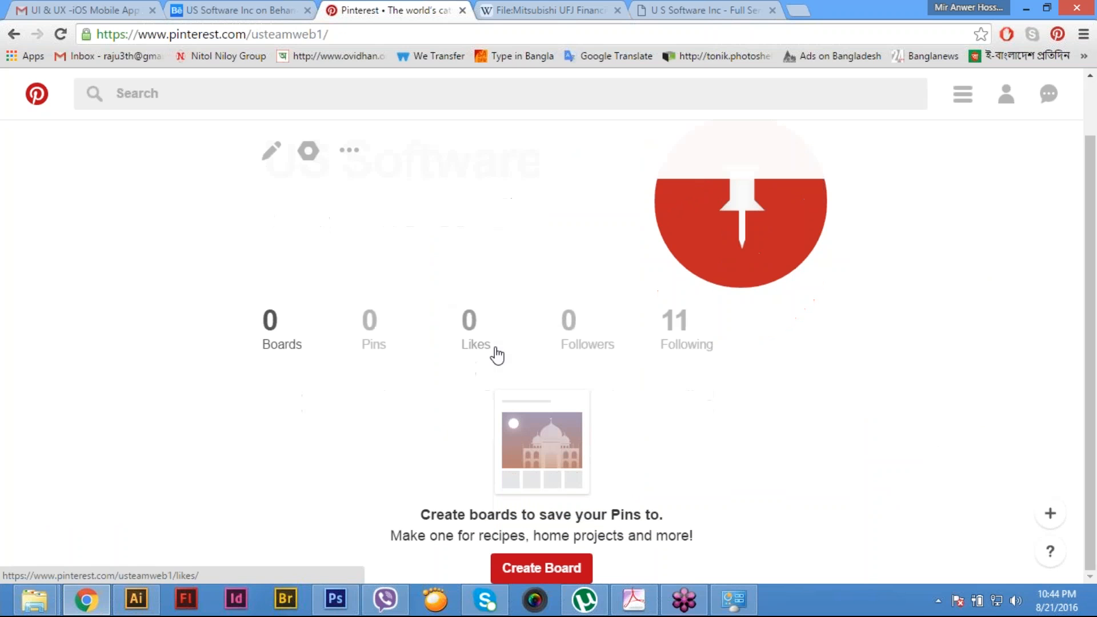
left_click(548, 569)
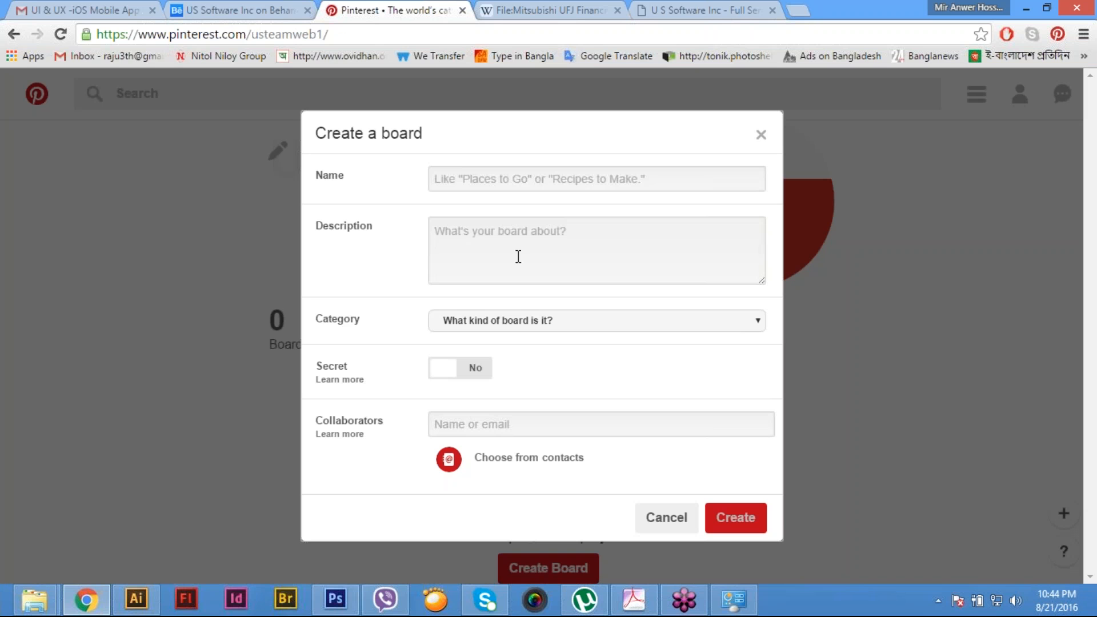
- Copy the title of the Brochure Design project on Behance and use it as the new Pinterest board's name
left_click(247, 7)
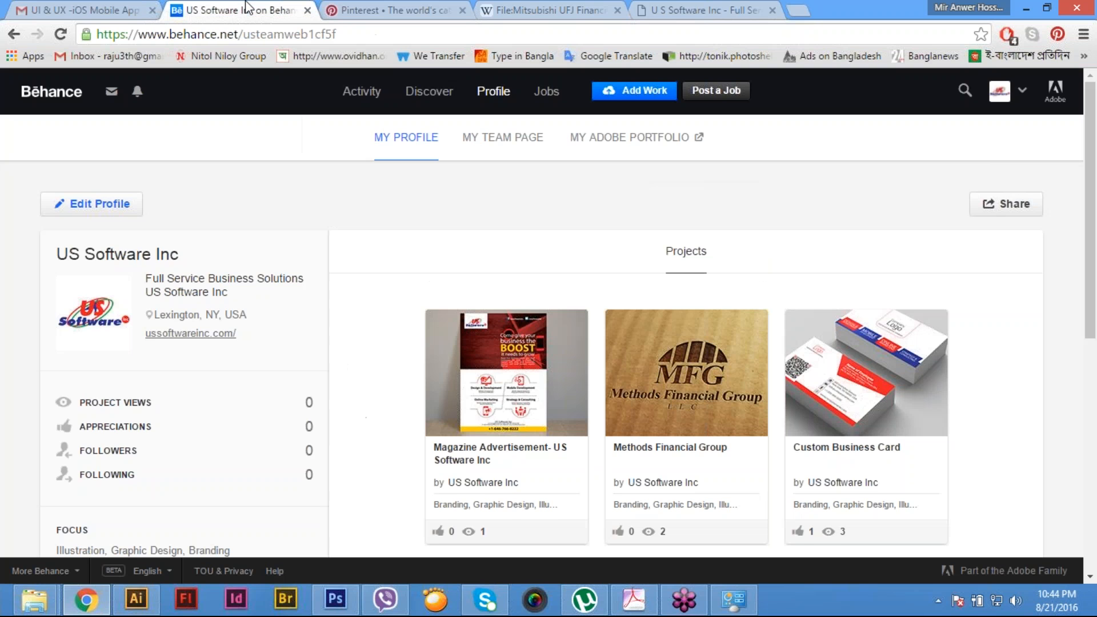
scroll(629, 377, "down", 7)
left_click(513, 234)
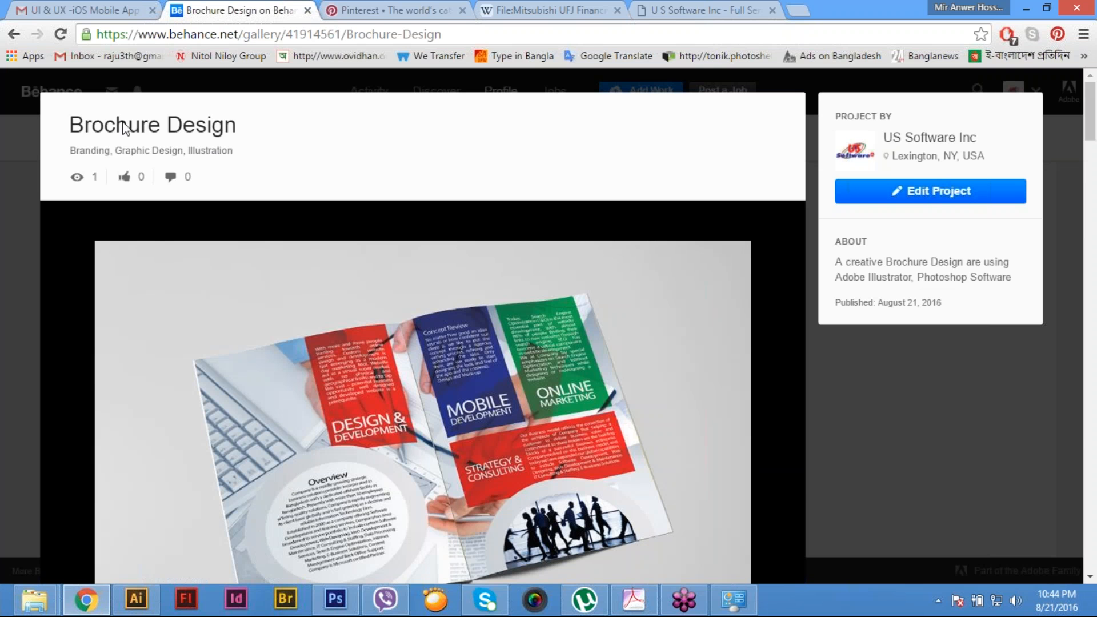
triple_click(237, 136)
key("ctrl+c")
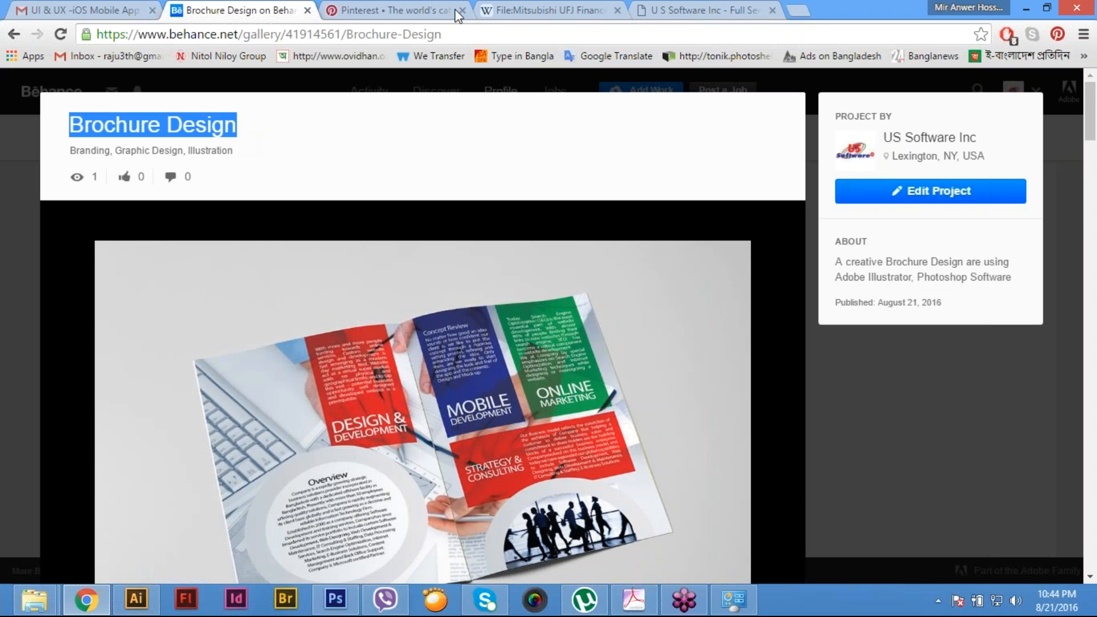
left_click(439, 8)
key("ctrl+v")
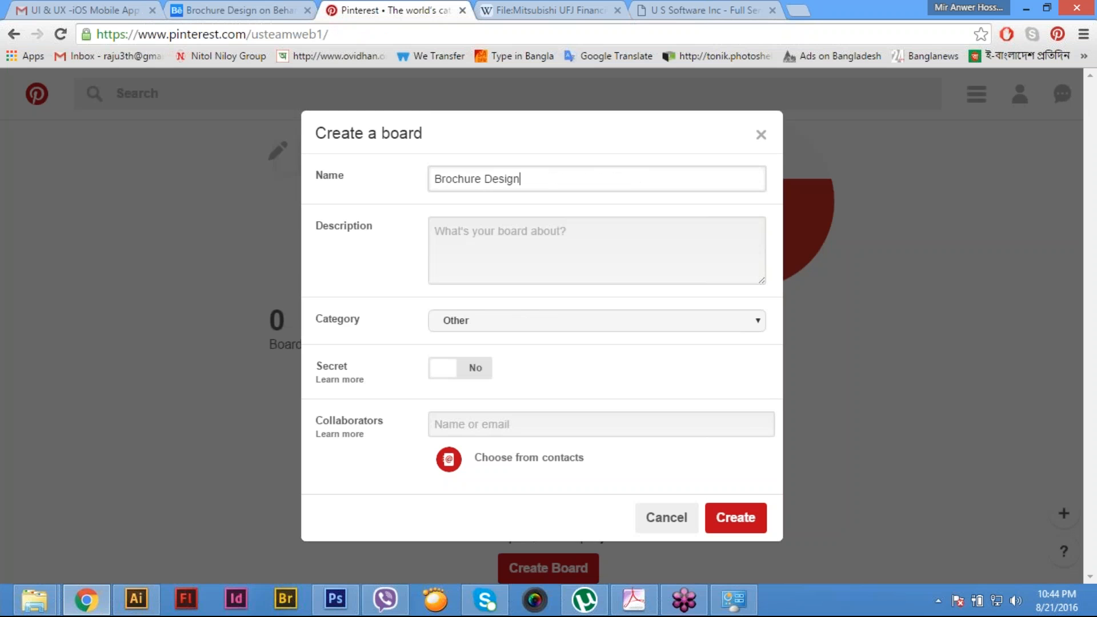
- Copy the caption "A Custom Brochure Design" from the end of the Behance project into the Pinterest board's description
left_click(490, 236)
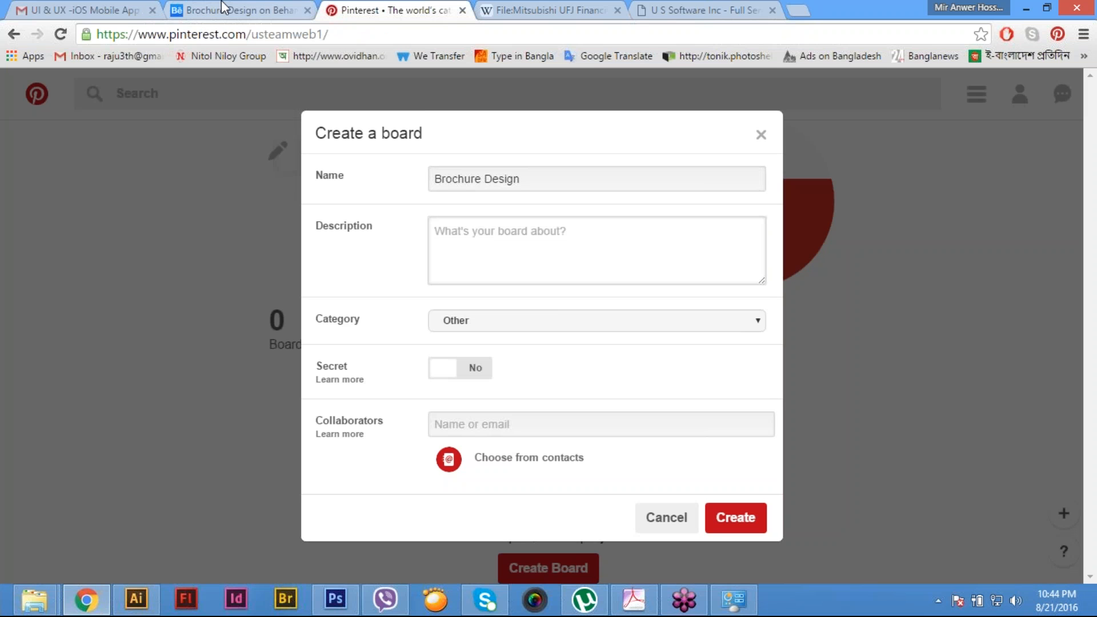
left_click(223, 8)
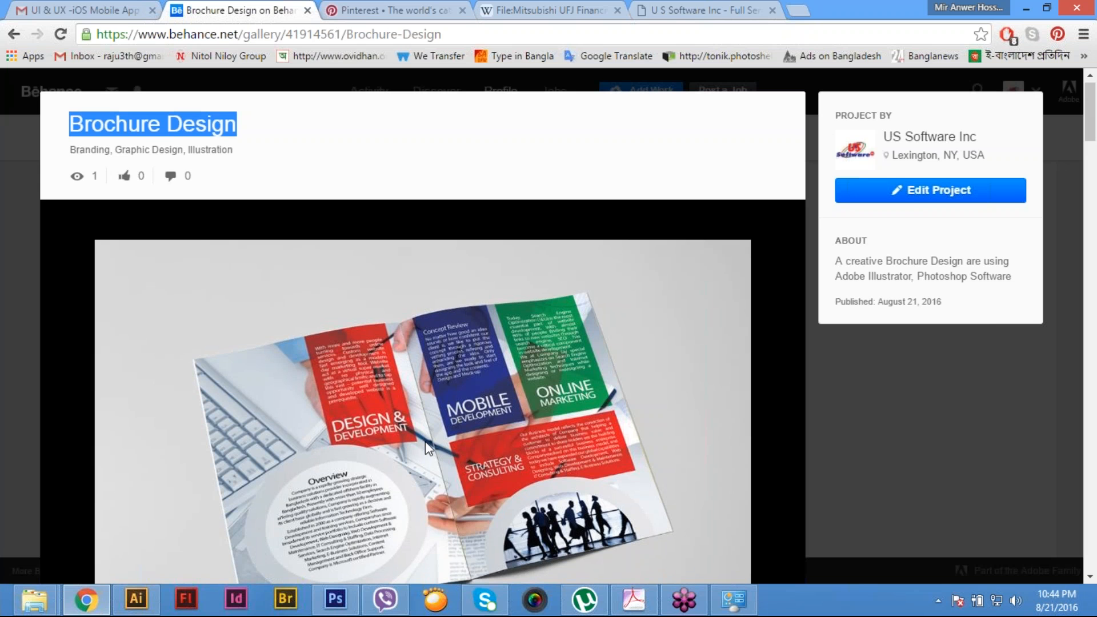
scroll(425, 441, "down", 7)
scroll(426, 441, "down", 5)
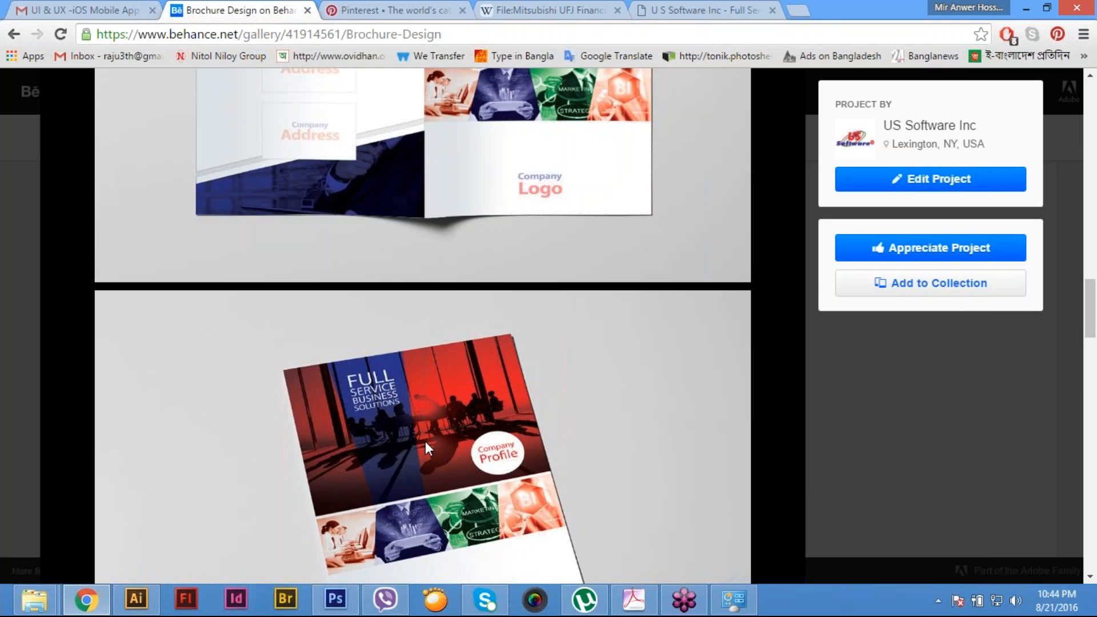
scroll(426, 441, "down", 5)
left_click_drag(317, 221, 81, 231)
key("ctrl+c")
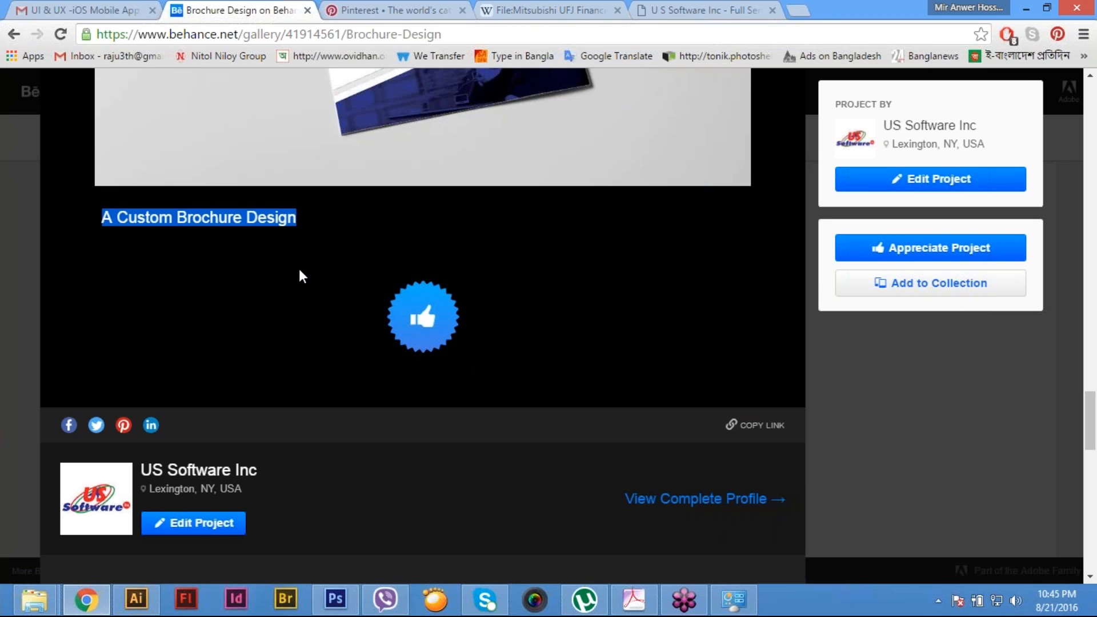
left_click(380, 8)
left_click(496, 264)
key("ctrl+v")
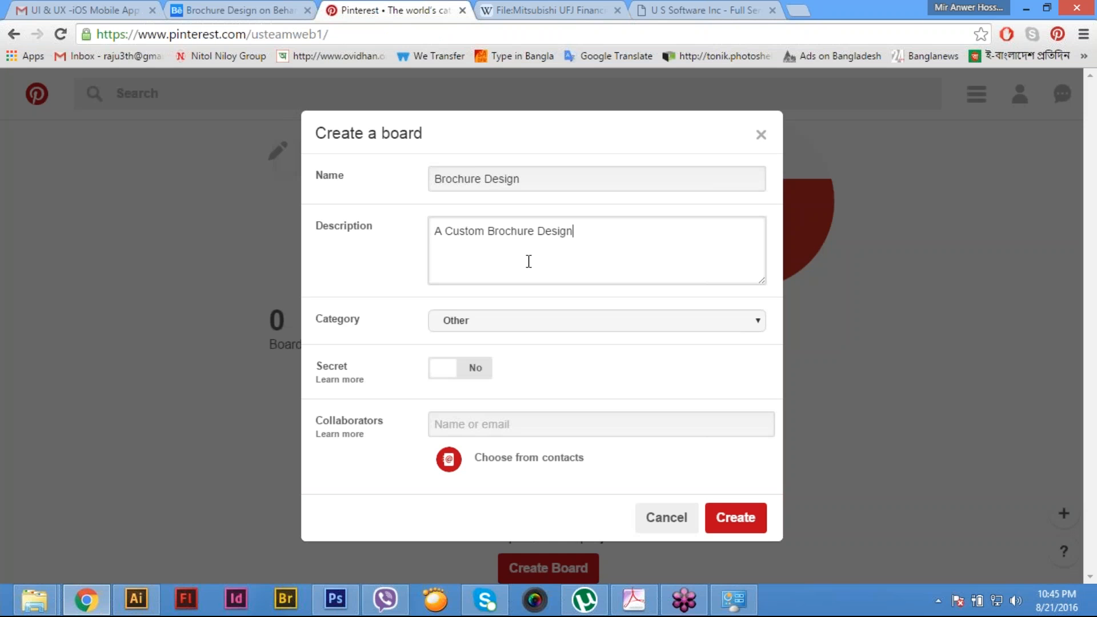
- Set the board's category to Design and create the board without collaborators
left_click(543, 329)
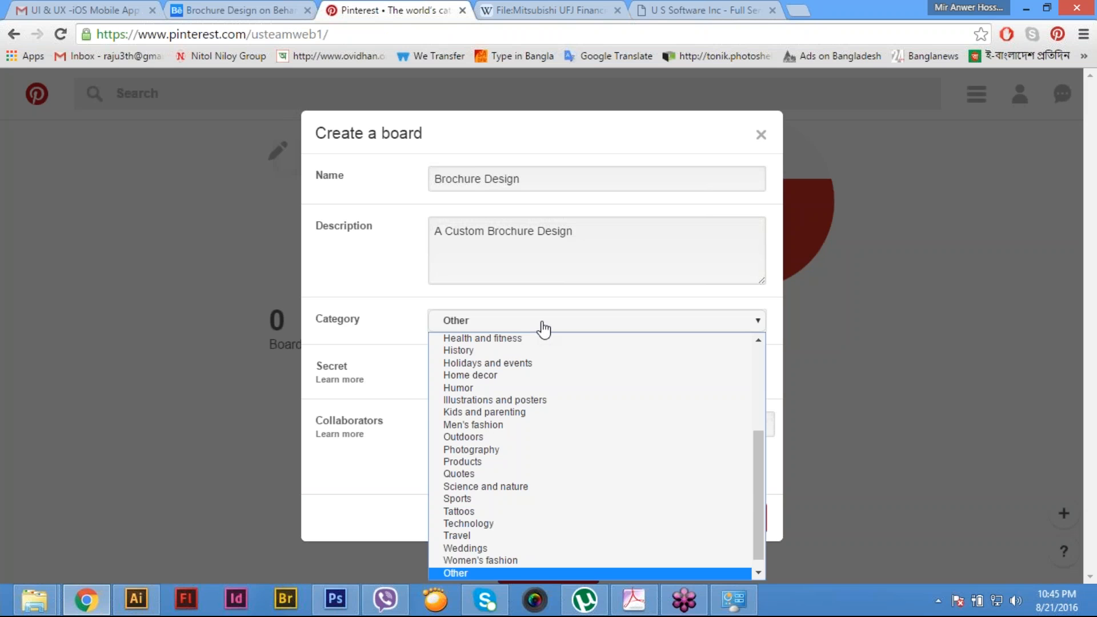
left_click(540, 400)
left_click(588, 334)
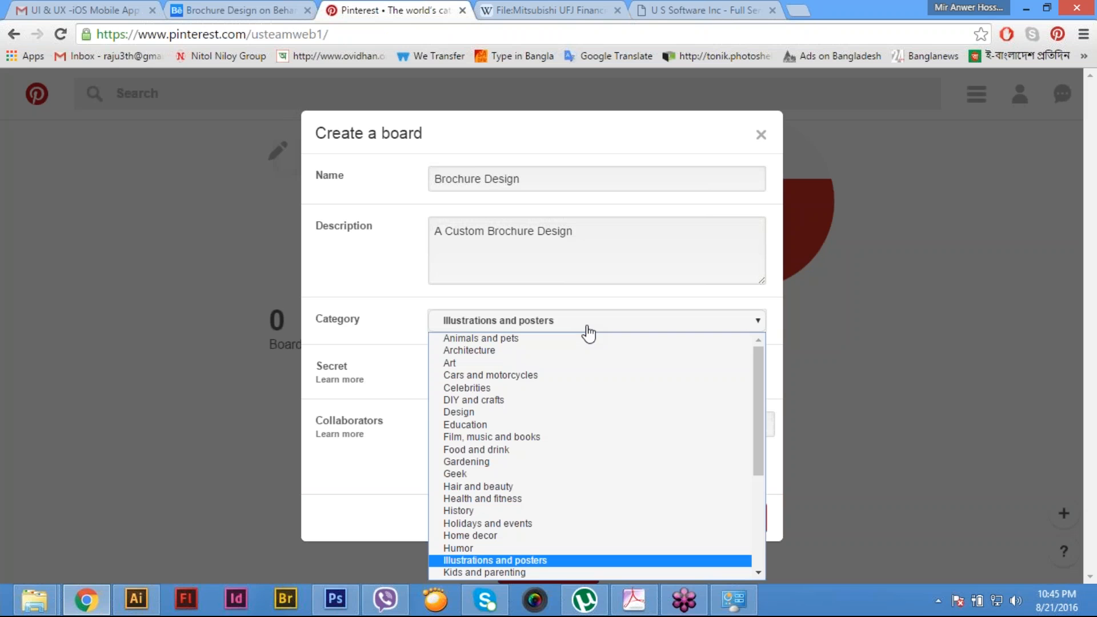
left_click_drag(756, 421, 764, 523)
left_click(604, 327)
left_click(605, 327)
key("d")
key("d")
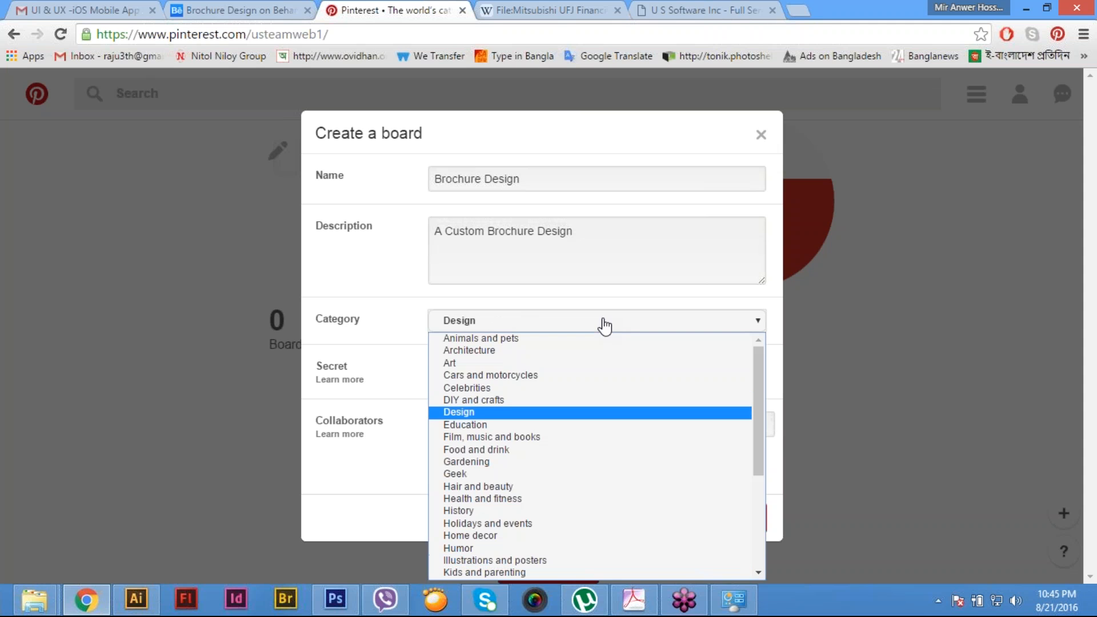
left_click(492, 412)
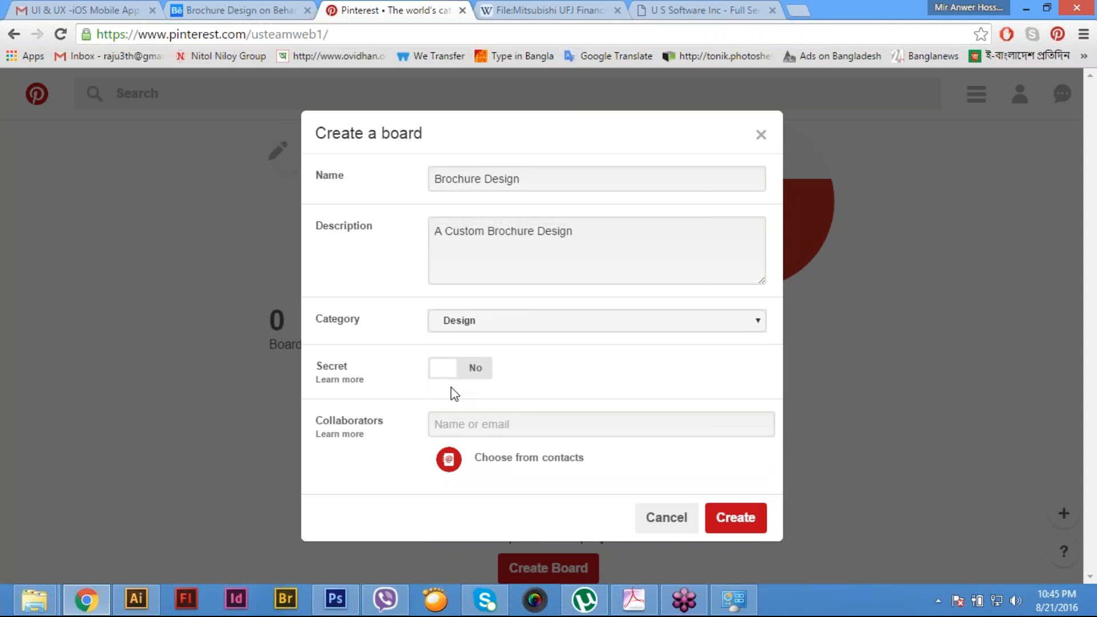
left_click(553, 421)
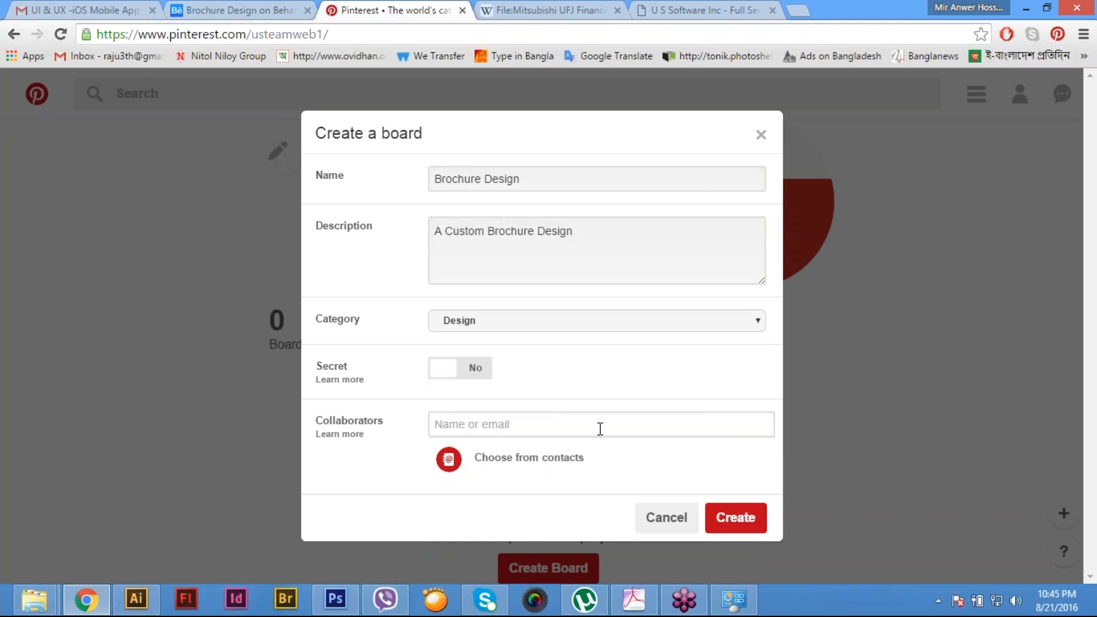
left_click(739, 516)
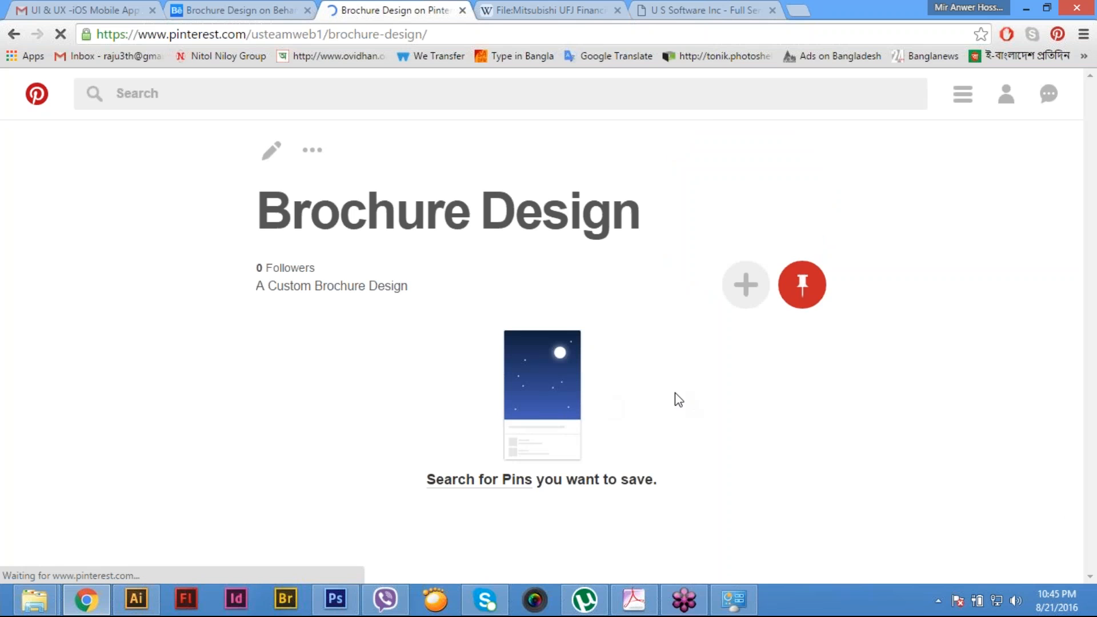
- Check the Brochure Design board's collaborator invitation options and its edit settings on the profile page, leaving both unchanged
left_click(751, 288)
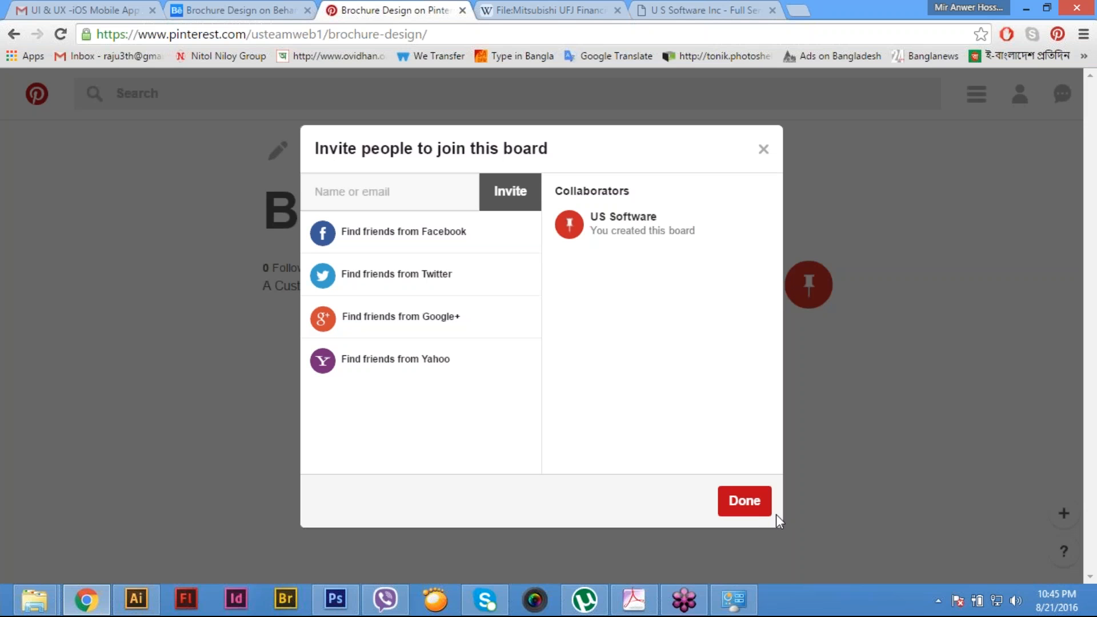
left_click(759, 508)
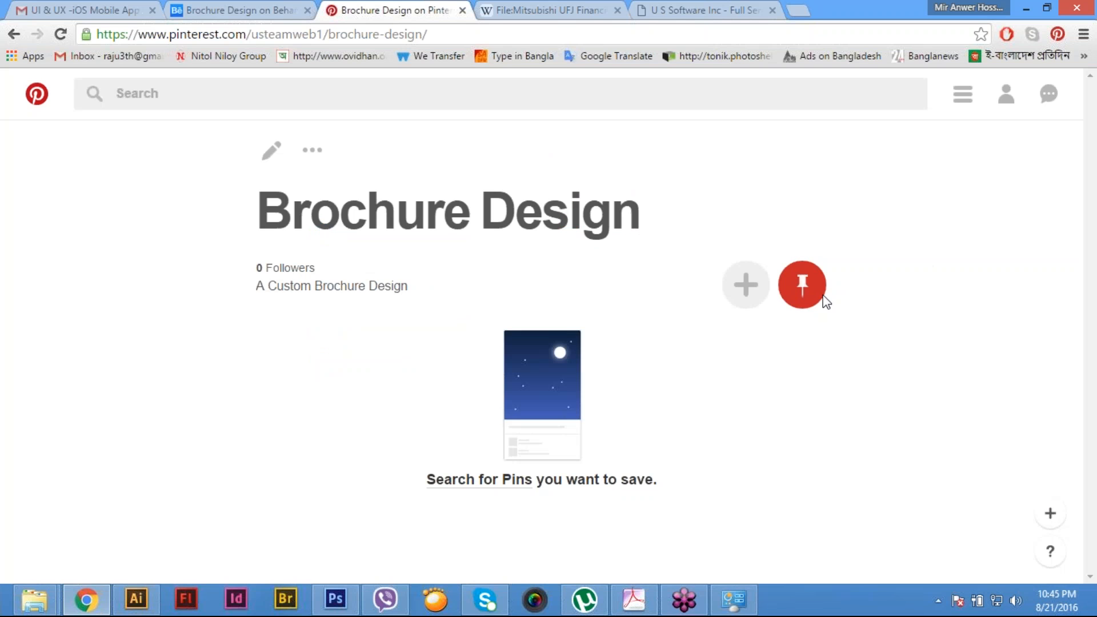
left_click(806, 288)
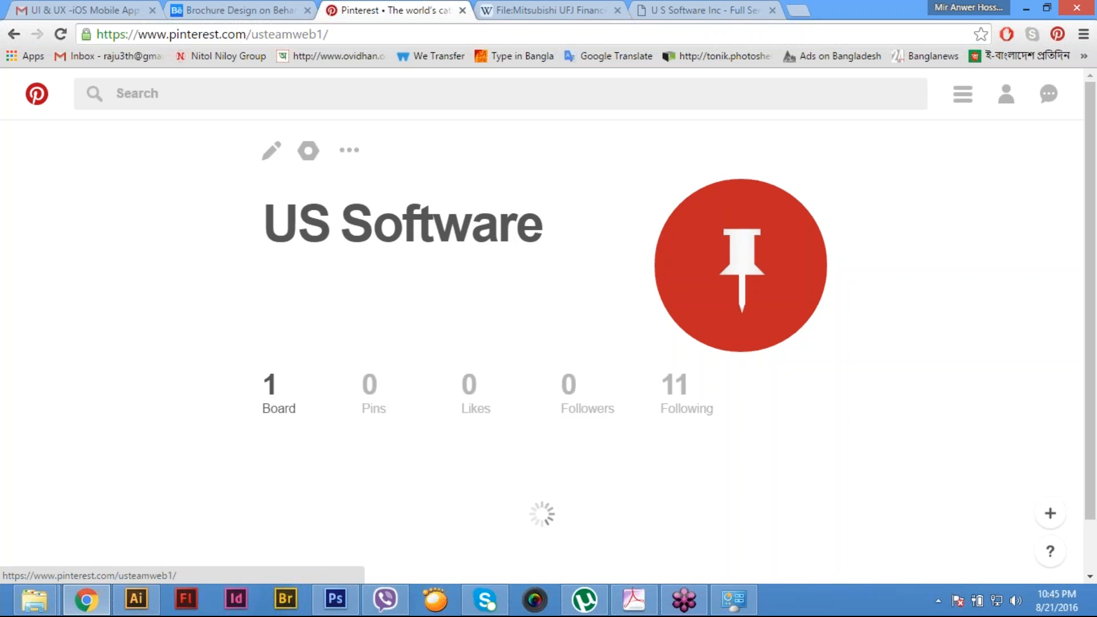
scroll(751, 385, "down", 5)
scroll(645, 366, "up", 3)
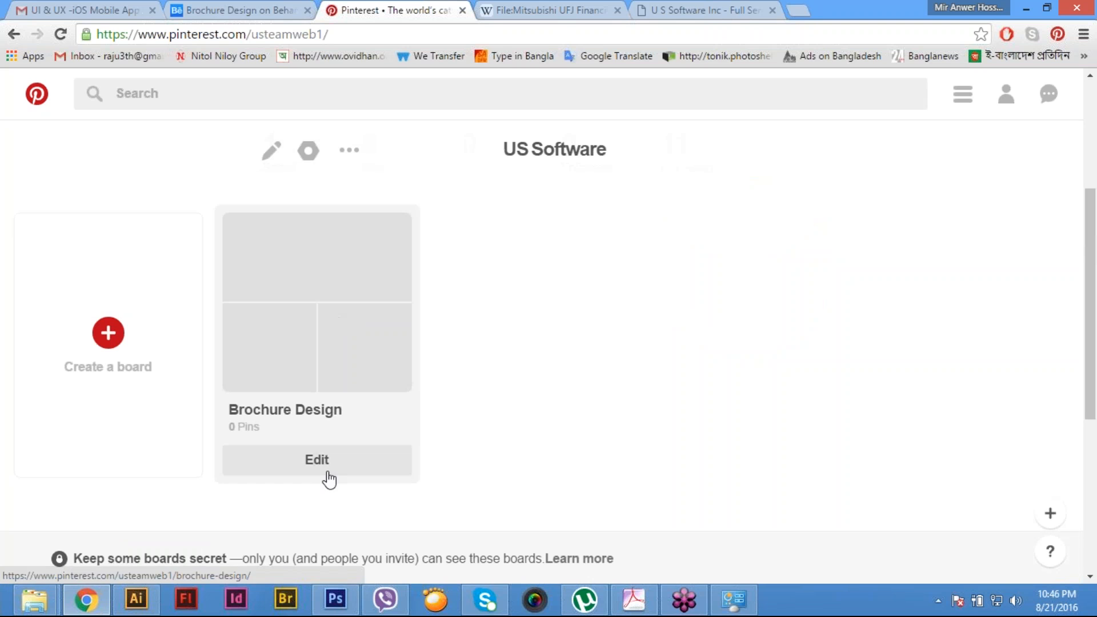
left_click(348, 468)
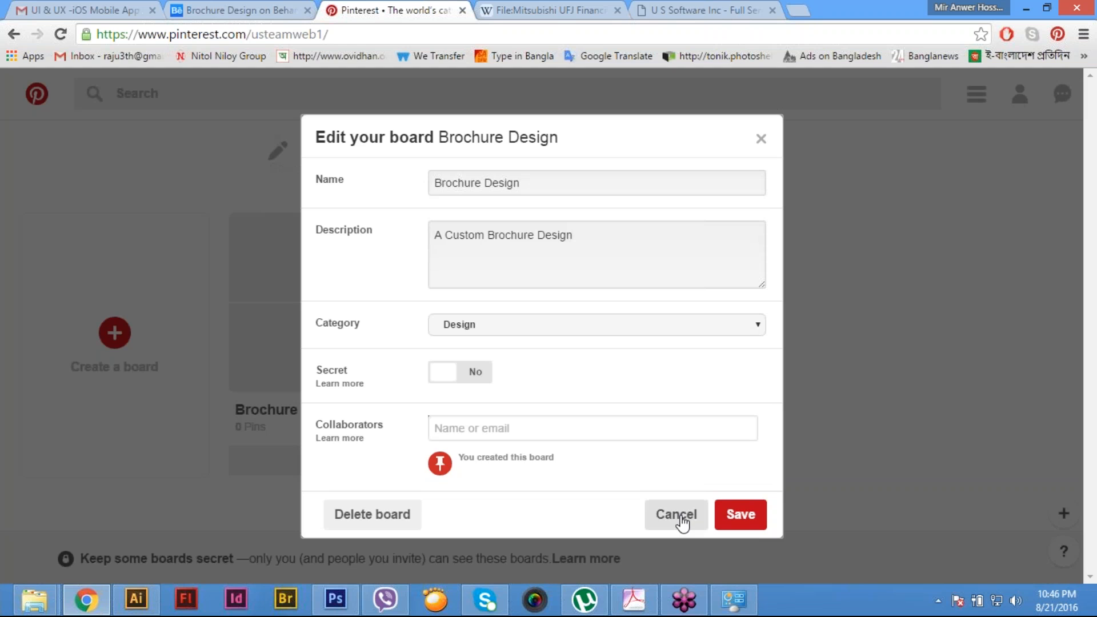
left_click(682, 523)
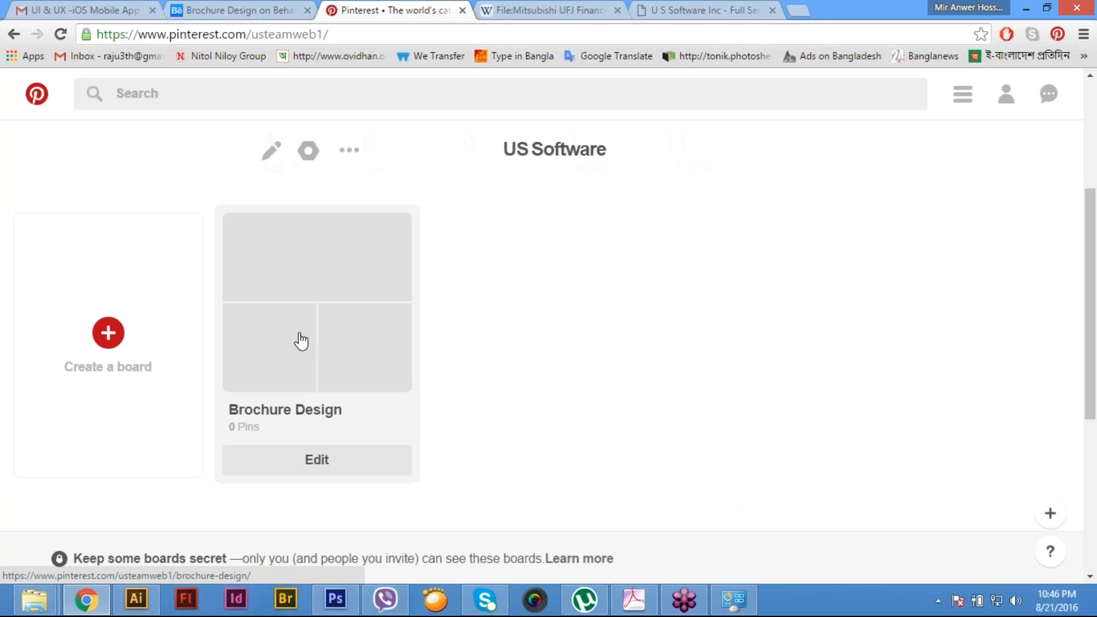
- Open the Brochure Design board and check its sharing options and edit settings without changing anything
left_click(301, 341)
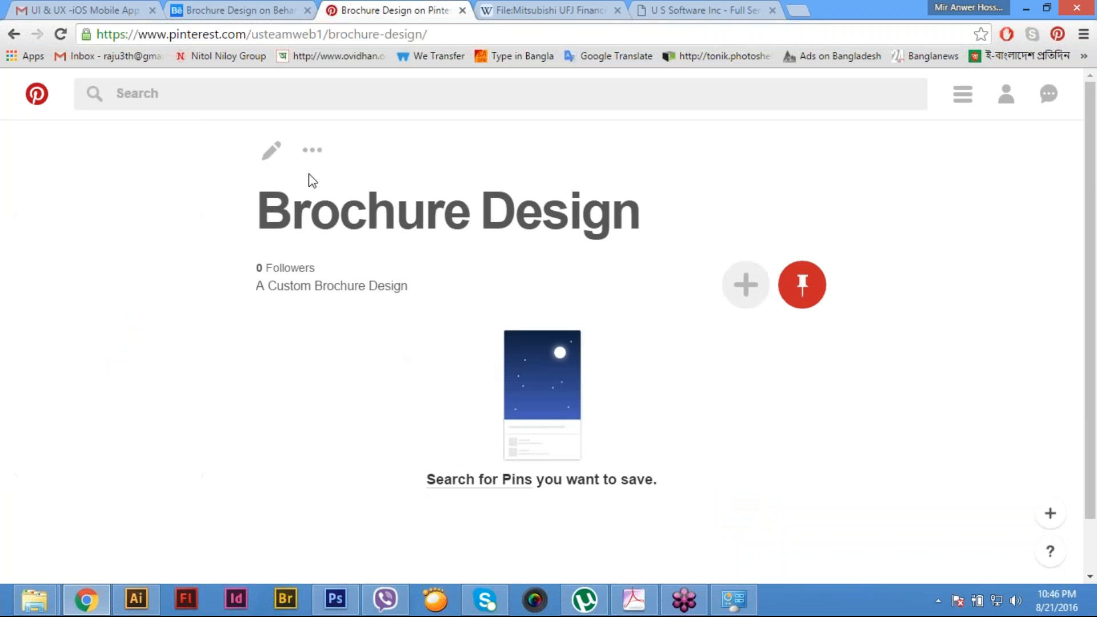
left_click(311, 154)
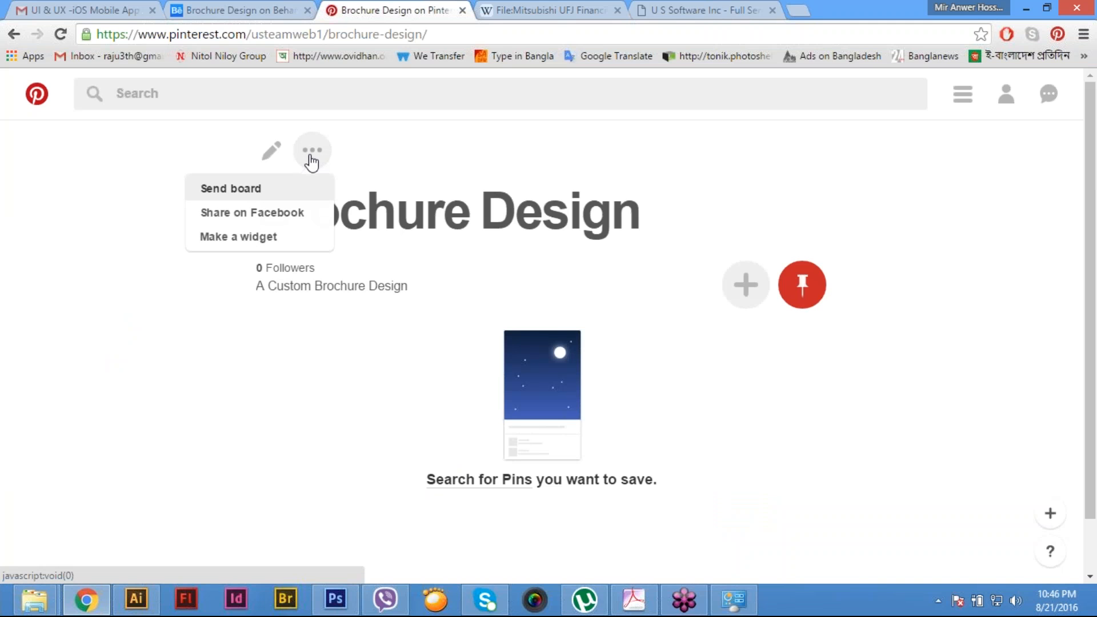
left_click(271, 151)
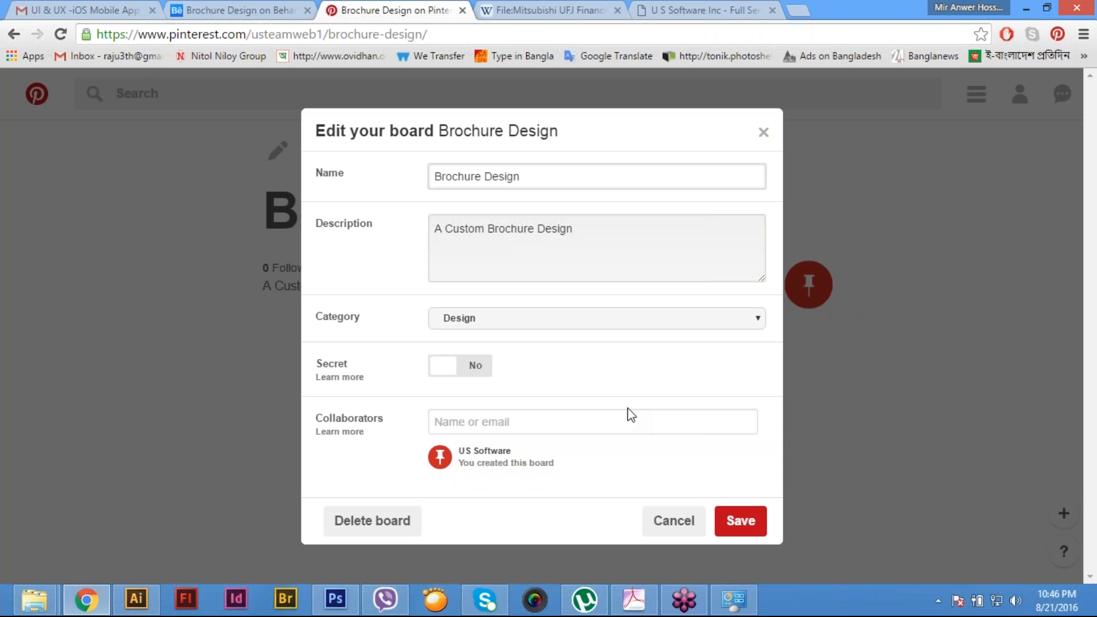
left_click(682, 523)
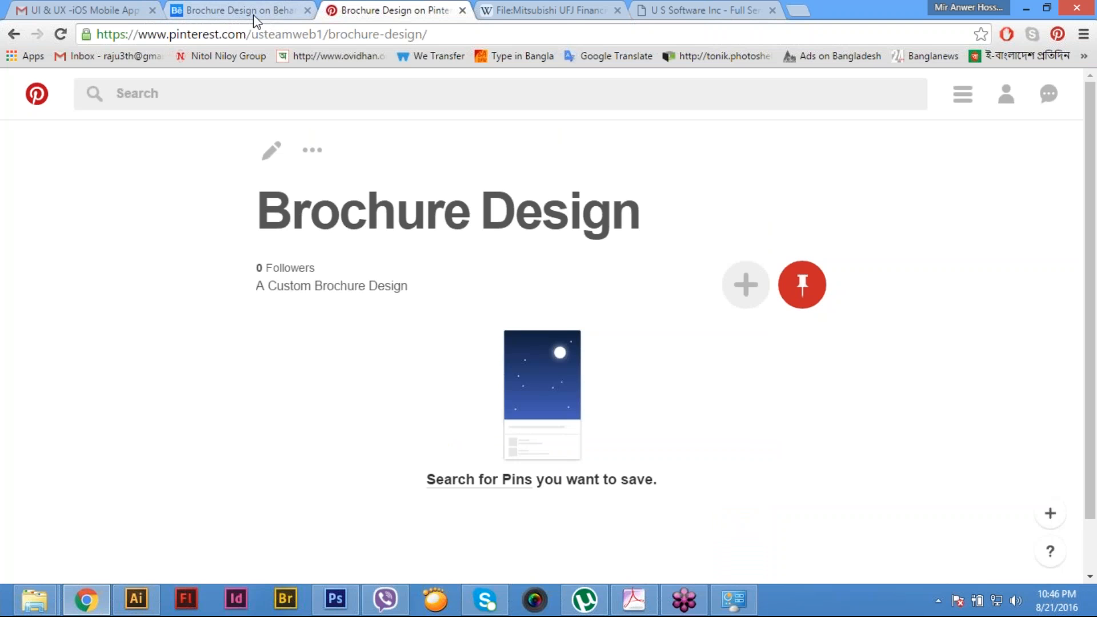
- Share the Brochure Design project from Behance to Pinterest, saving it as a pin on the Brochure Design board
left_click(254, 16)
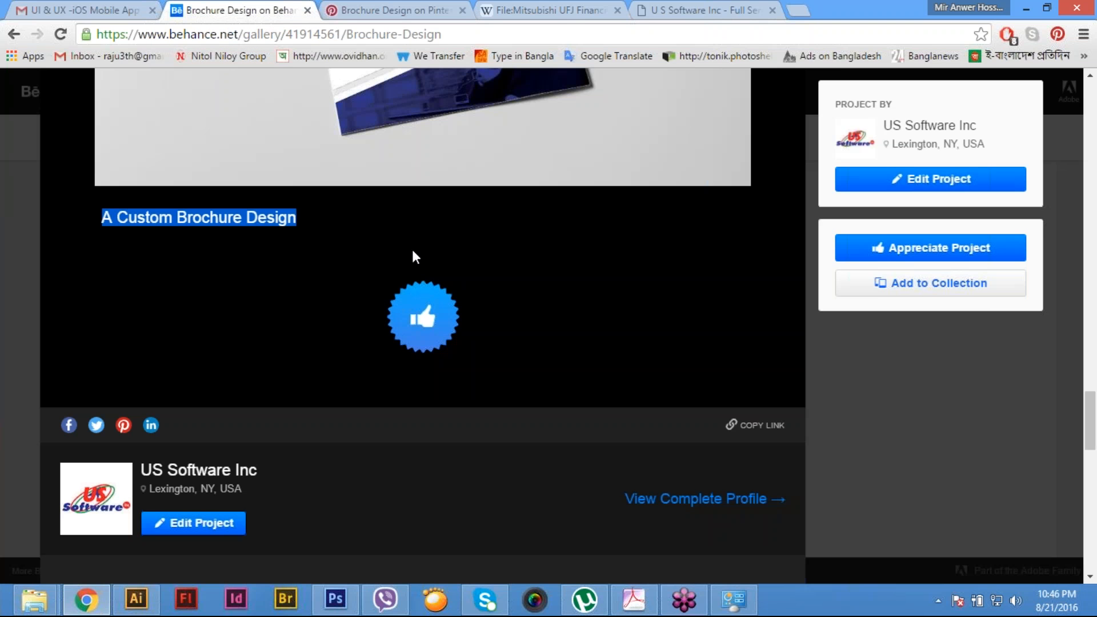
scroll(413, 252, "up", 7)
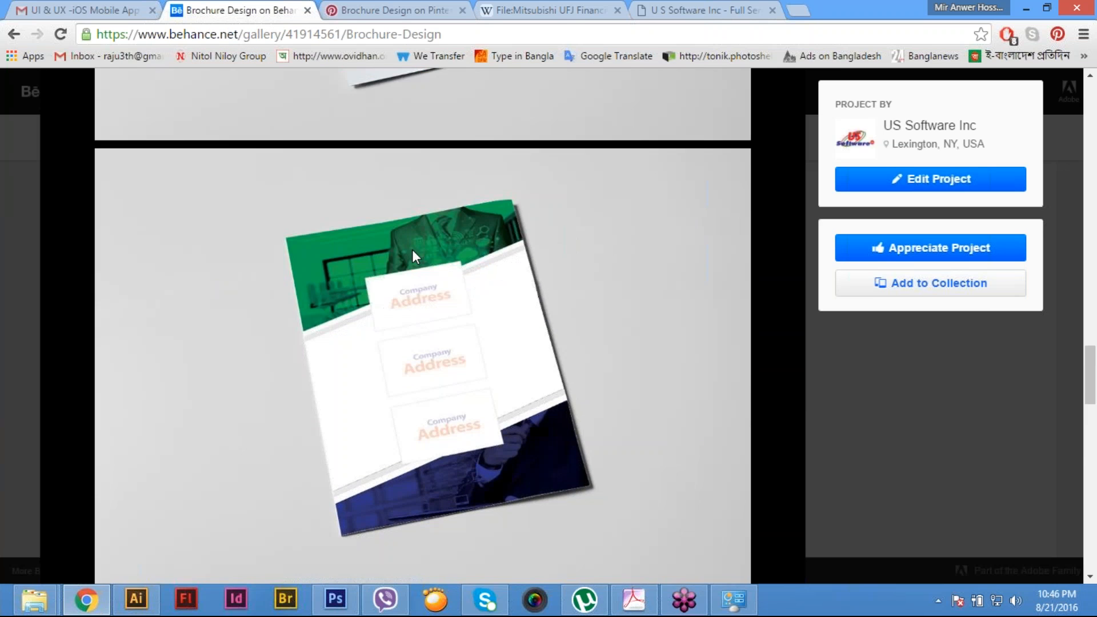
scroll(514, 316, "down", 10)
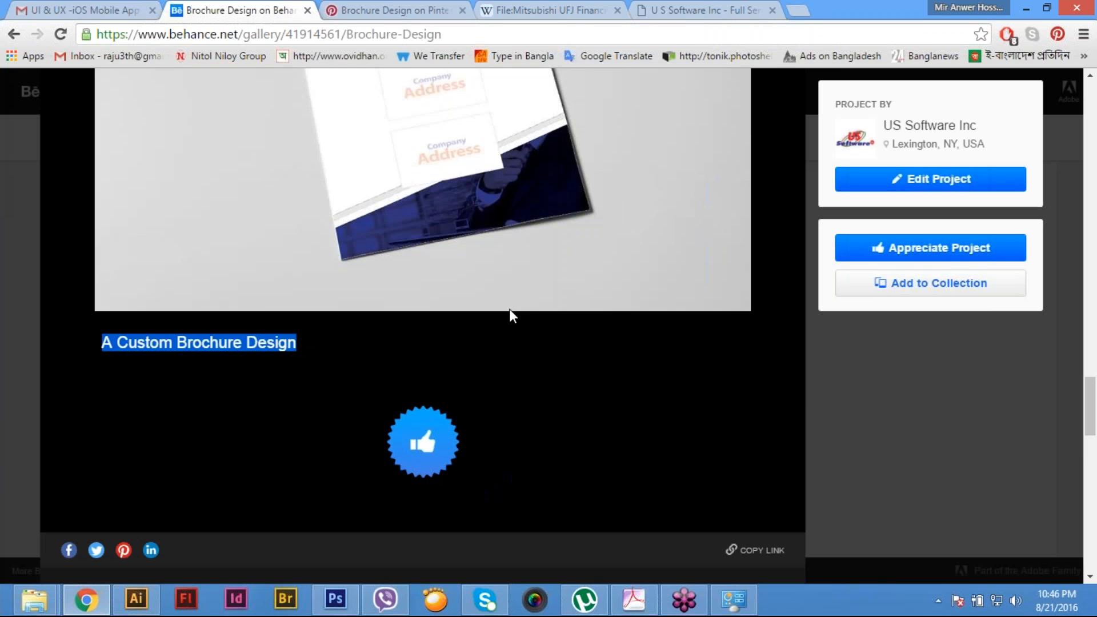
left_click(124, 265)
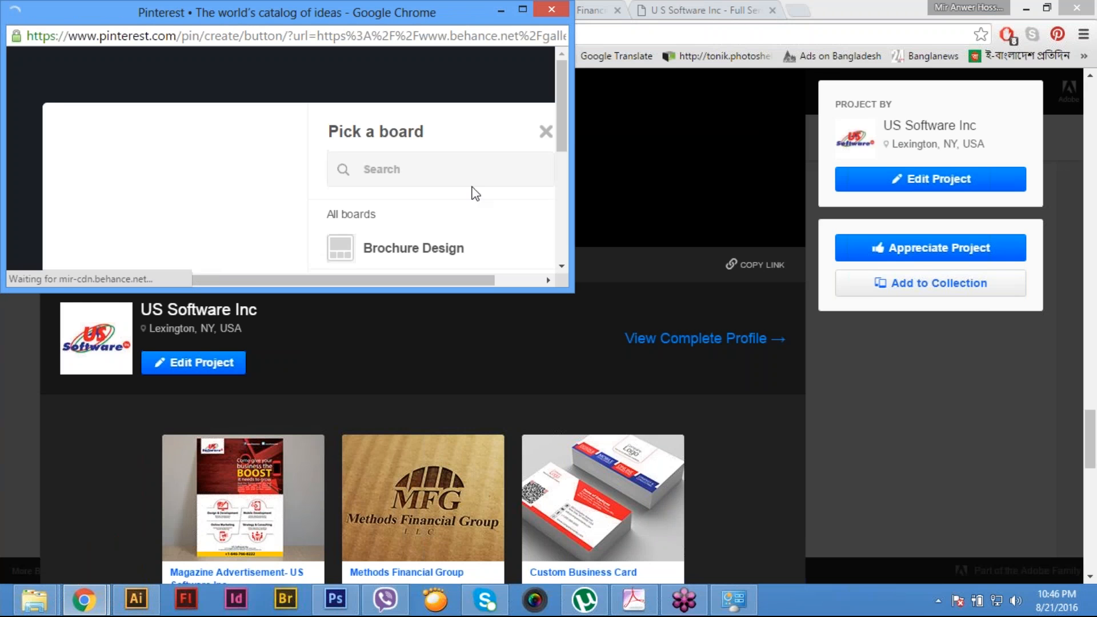
left_click(522, 9)
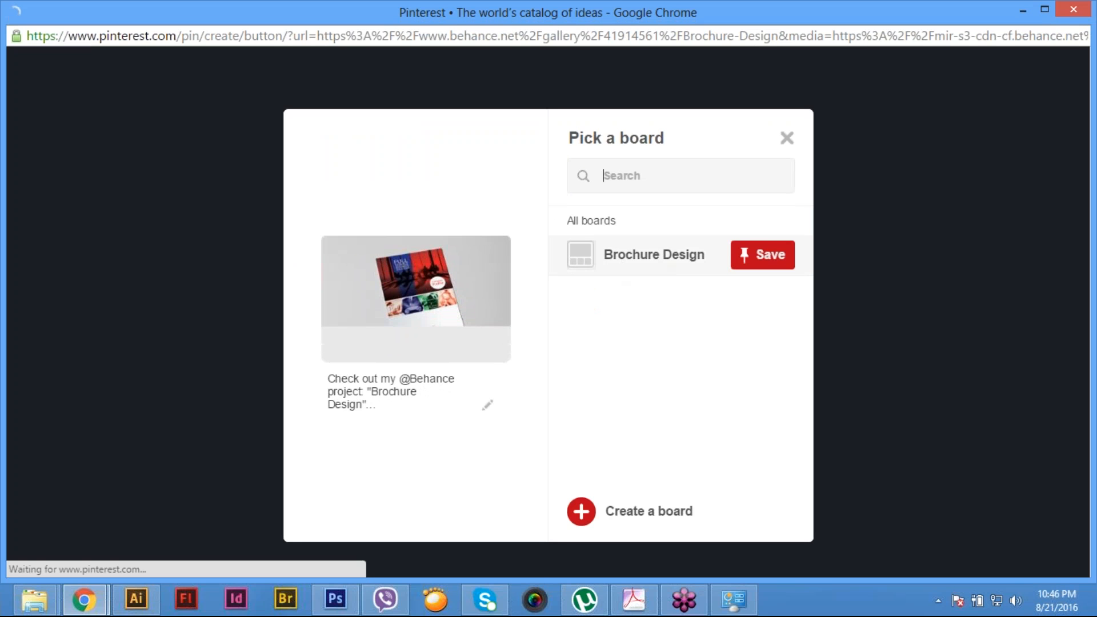
left_click(760, 256)
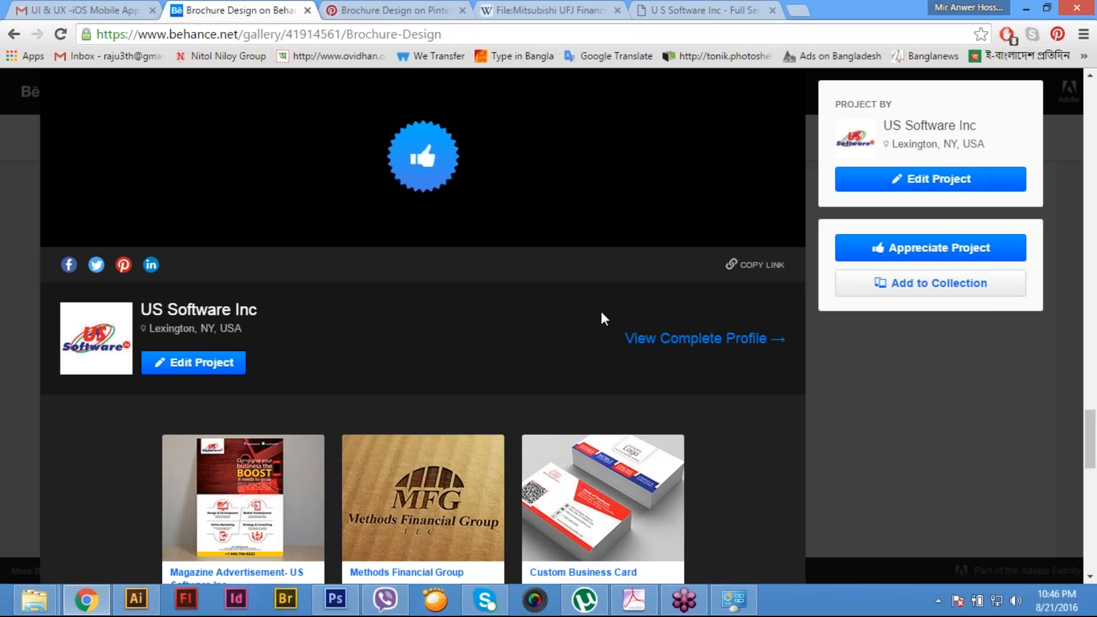
- Reload the Brochure Design board on Pinterest and open the pin saved from Behance to examine its details
scroll(601, 313, "up", 4)
left_click(393, 11)
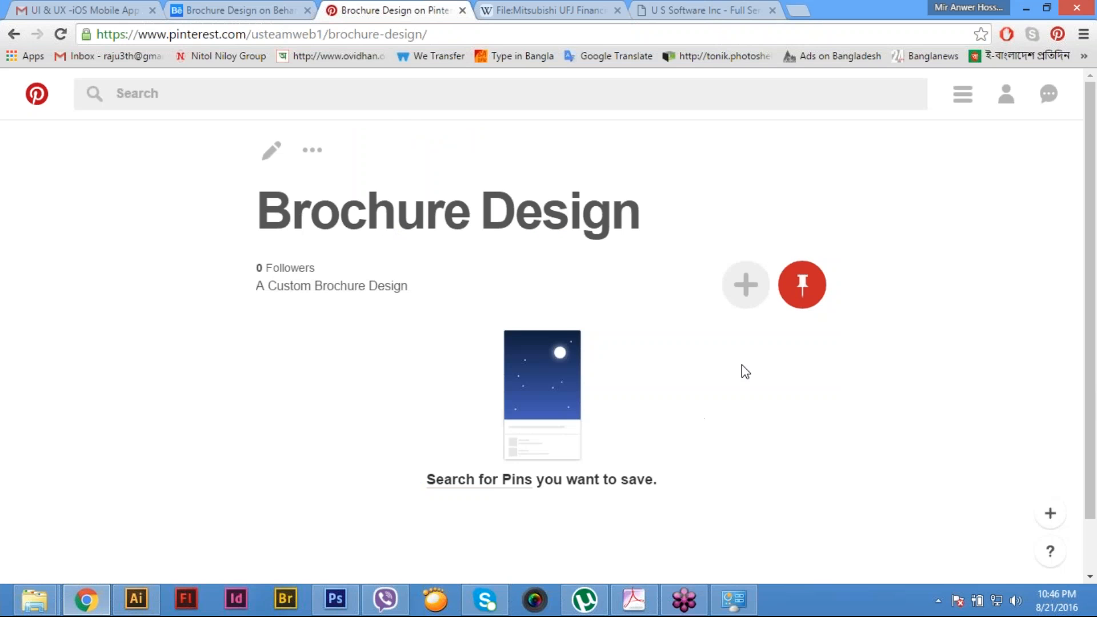
left_click(458, 36)
left_click(544, 55)
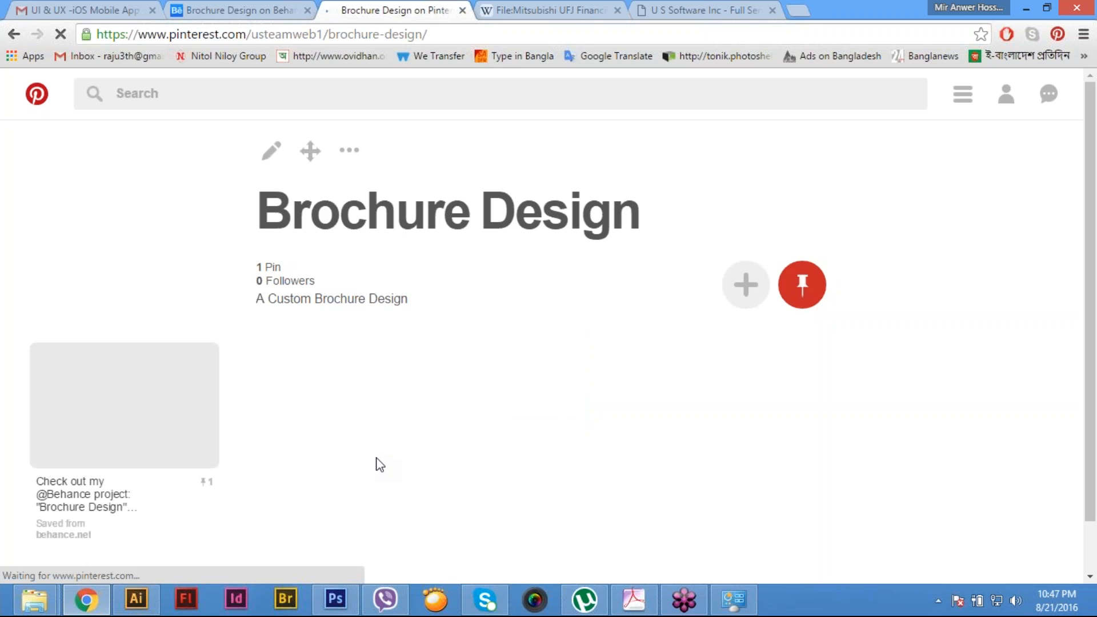
scroll(382, 464, "down", 1)
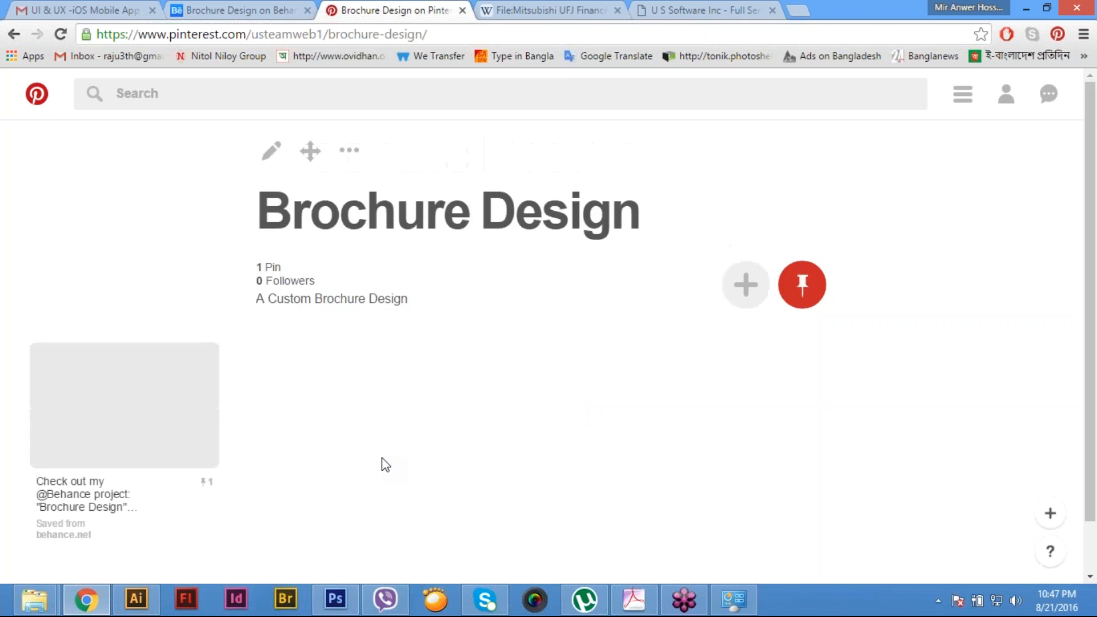
scroll(216, 439, "up", 1)
left_click(127, 441)
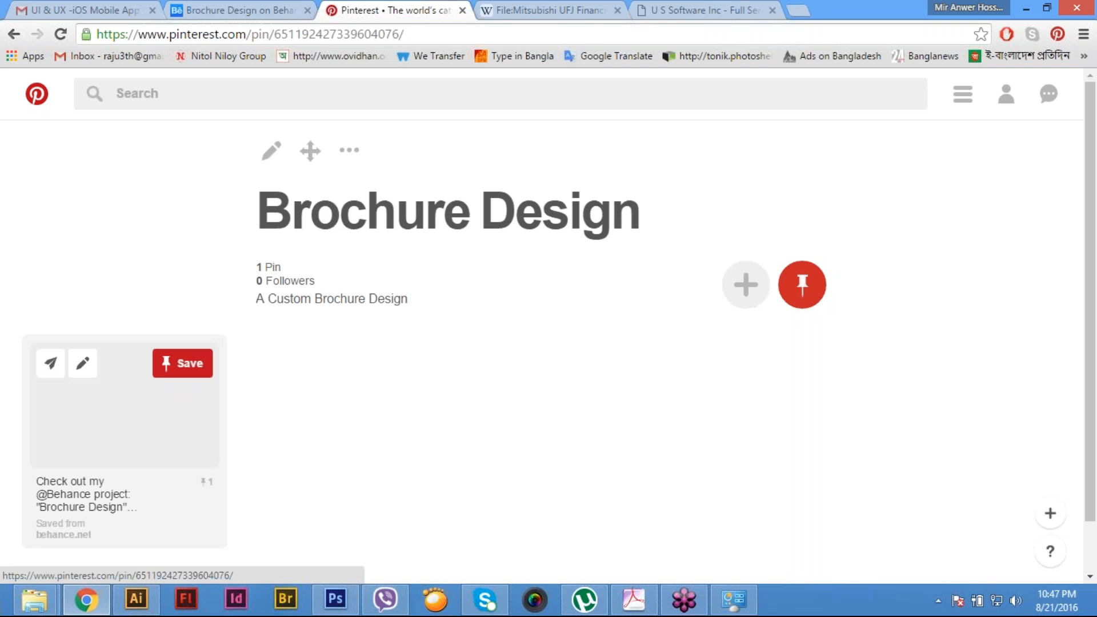
scroll(654, 448, "down", 2)
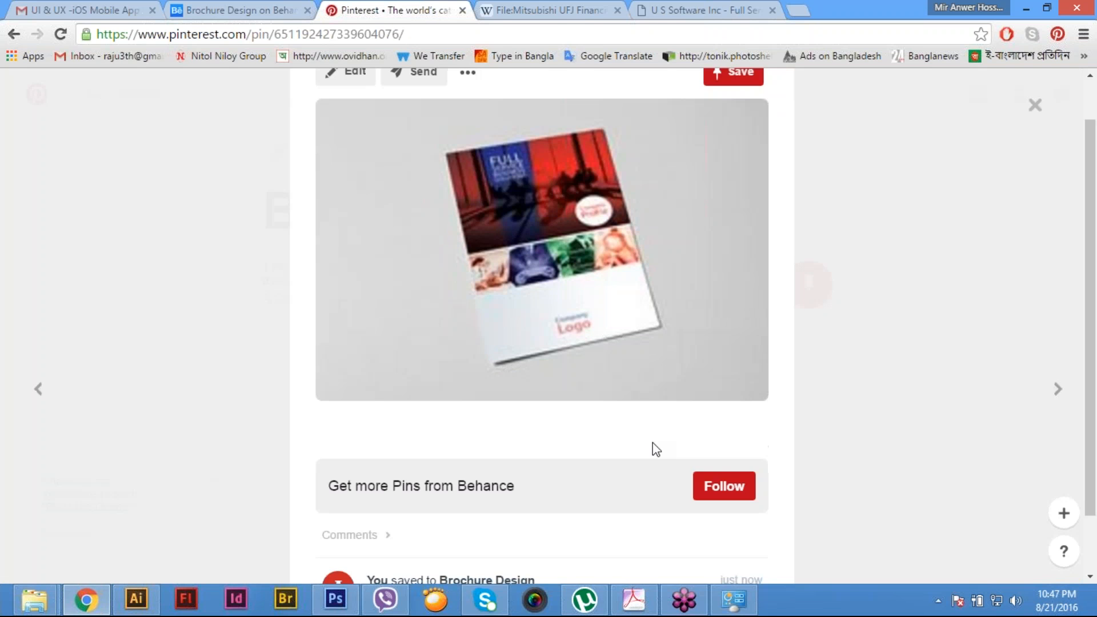
scroll(640, 418, "up", 2)
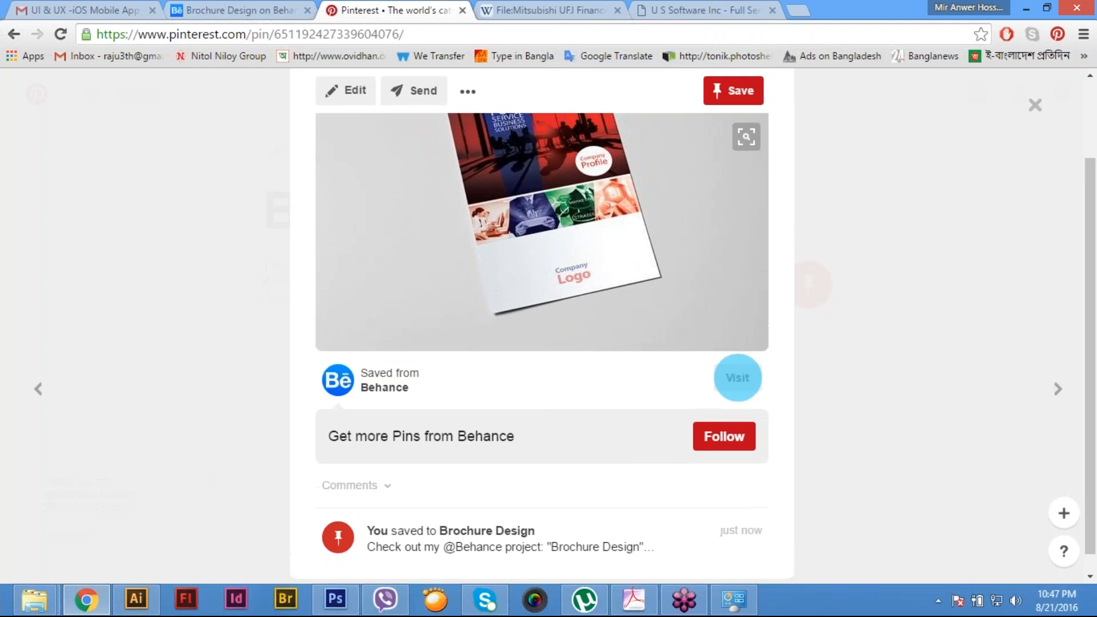
scroll(588, 216, "down", 2)
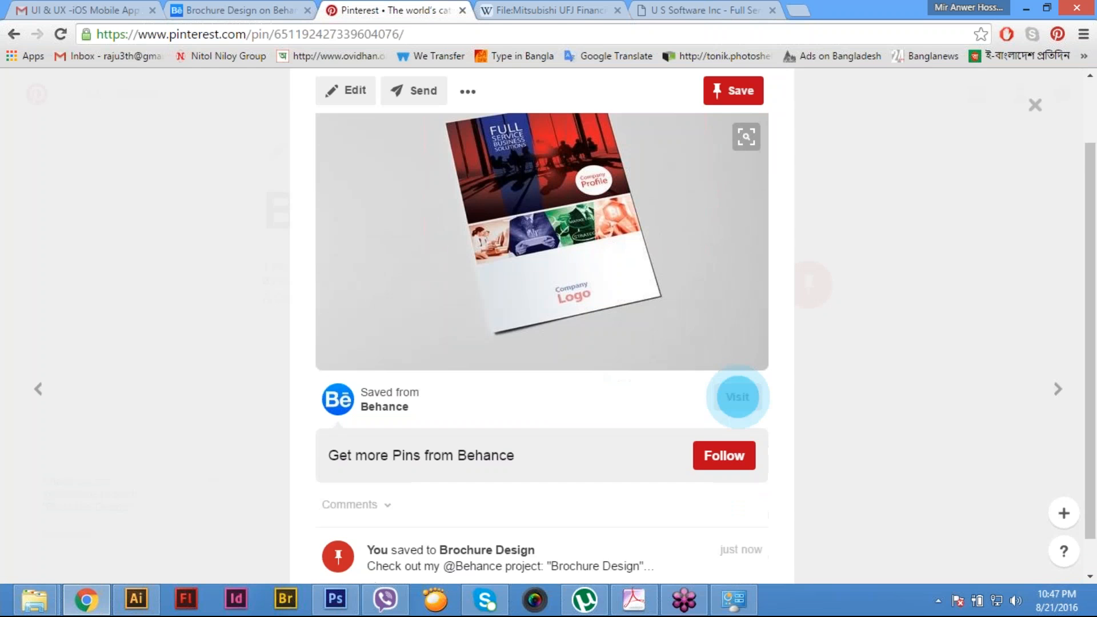
- Visit the pin's source website to check the linked Behance project, close that page, and return to the board
left_click(735, 366)
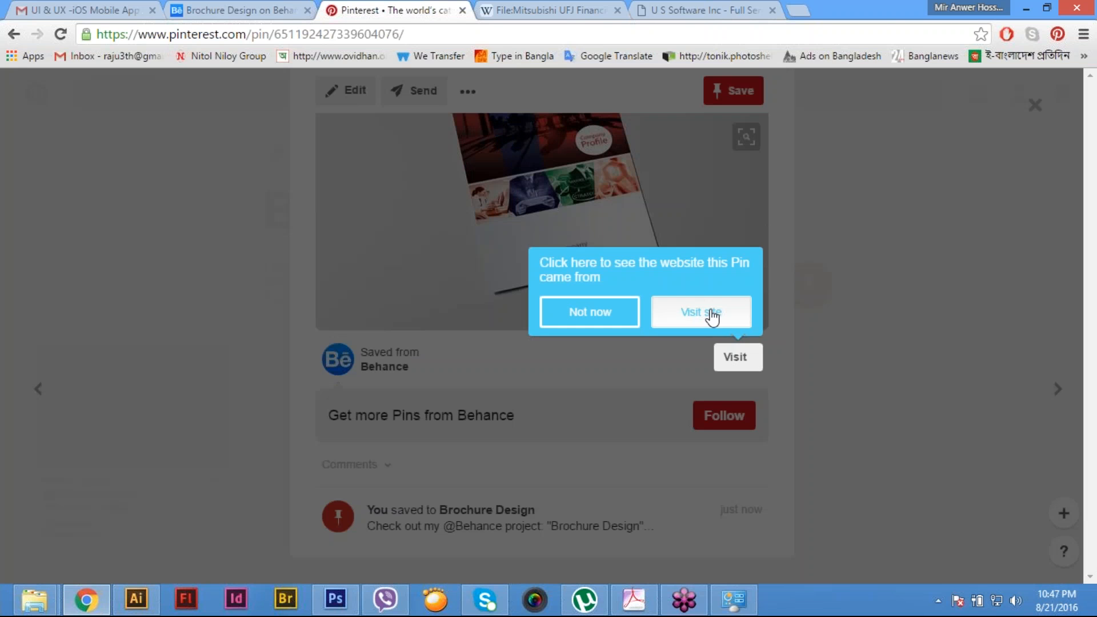
left_click(711, 314)
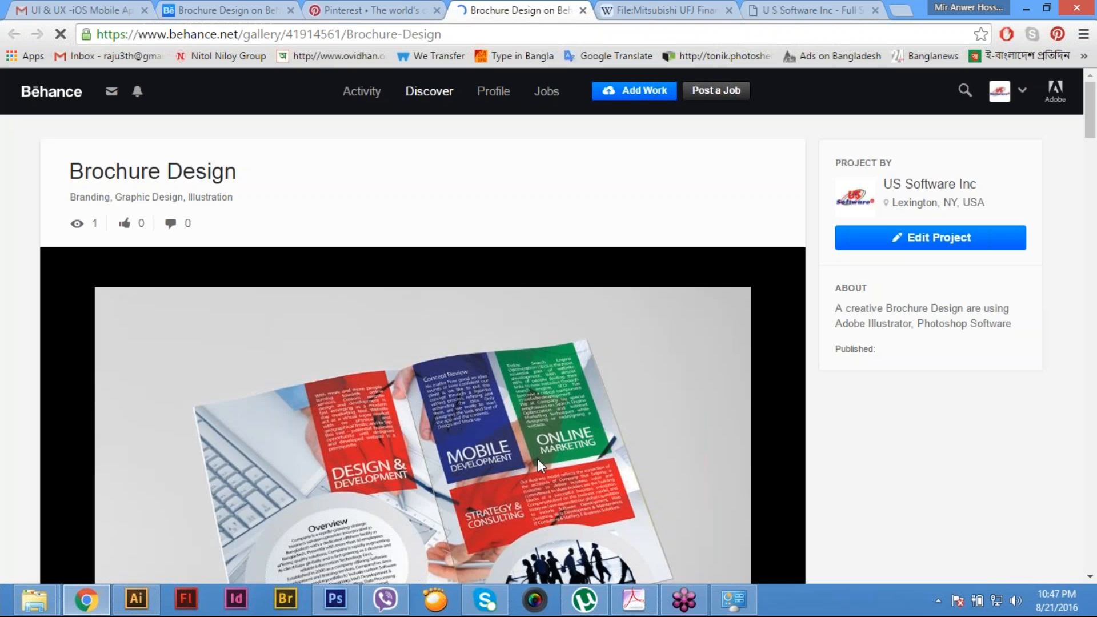
scroll(537, 458, "down", 3)
scroll(533, 450, "down", 9)
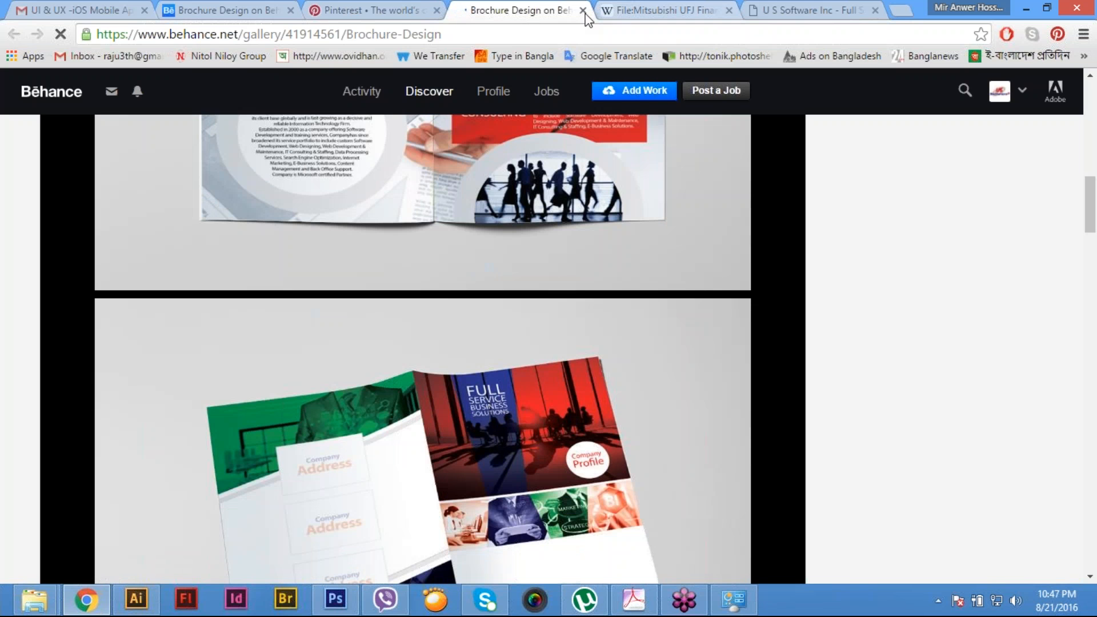
left_click(583, 11)
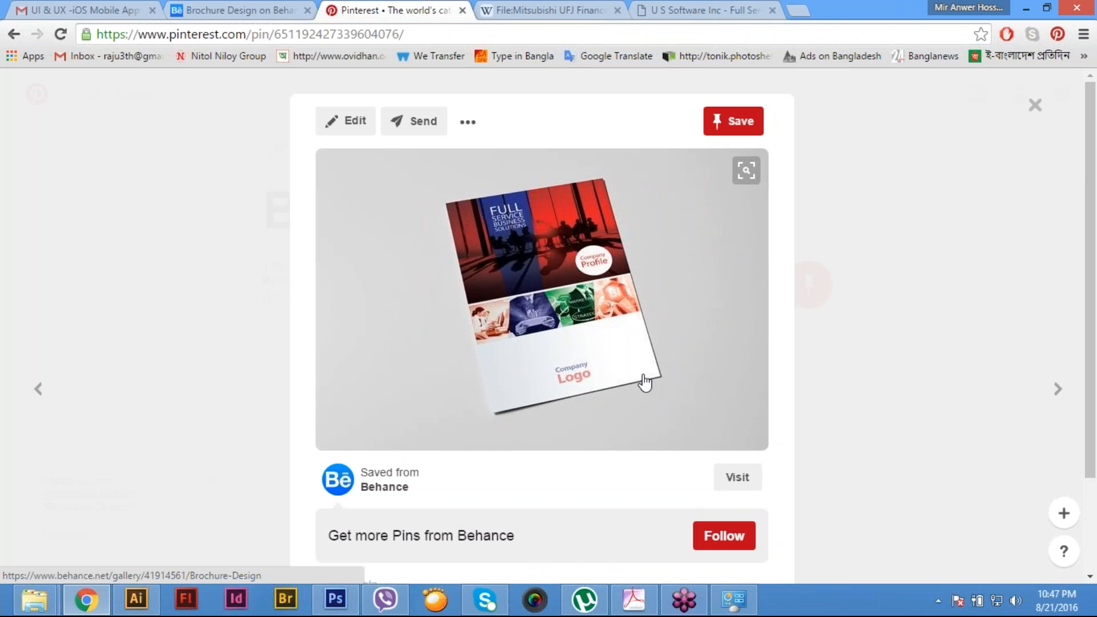
scroll(644, 382, "down", 2)
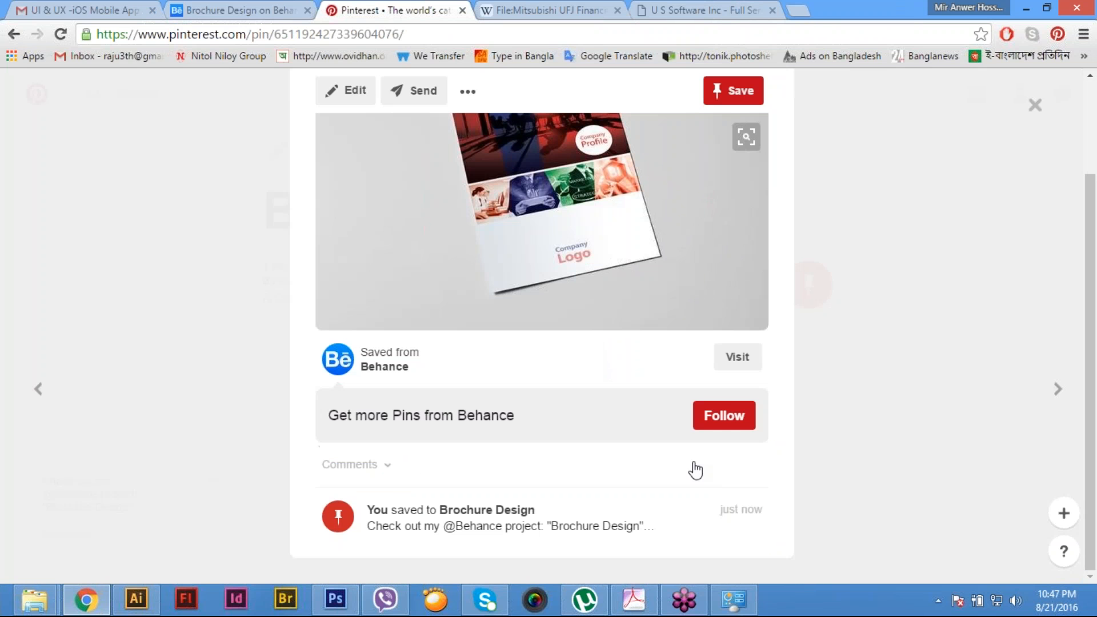
scroll(650, 504, "up", 2)
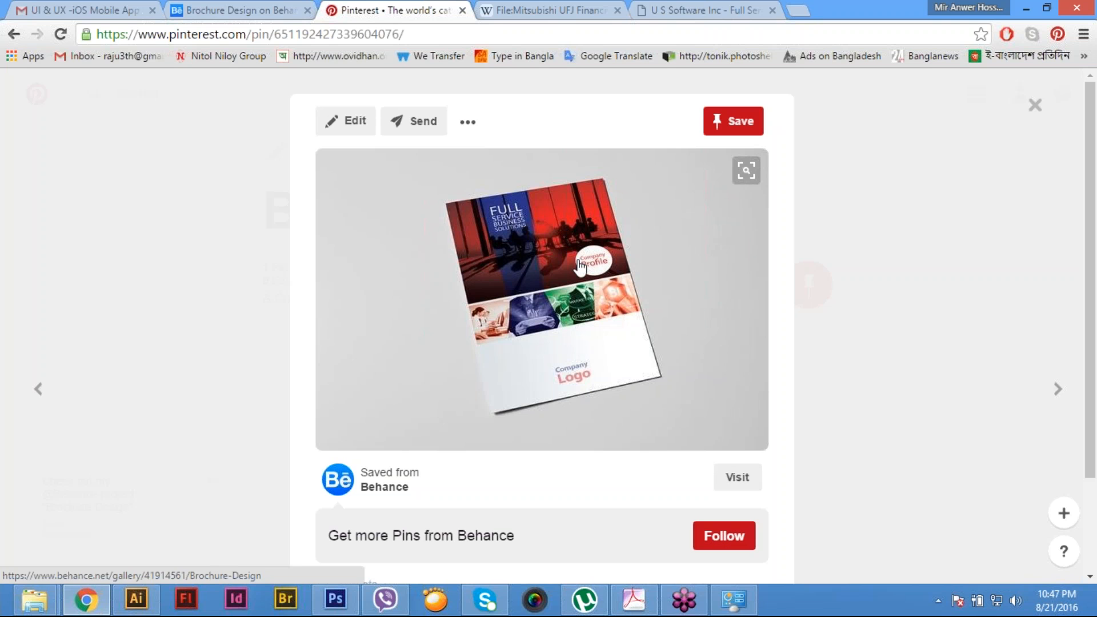
left_click(1034, 105)
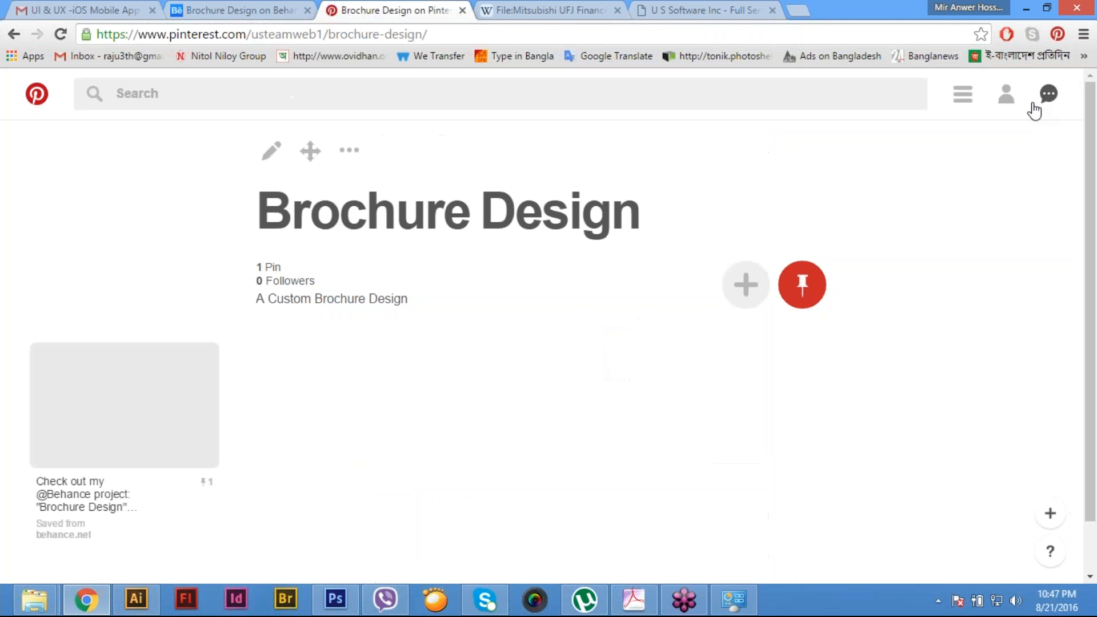
- Check the Brochure Design board's options for moving or copying pins and for inviting collaborators, cancelling both
left_click(313, 153)
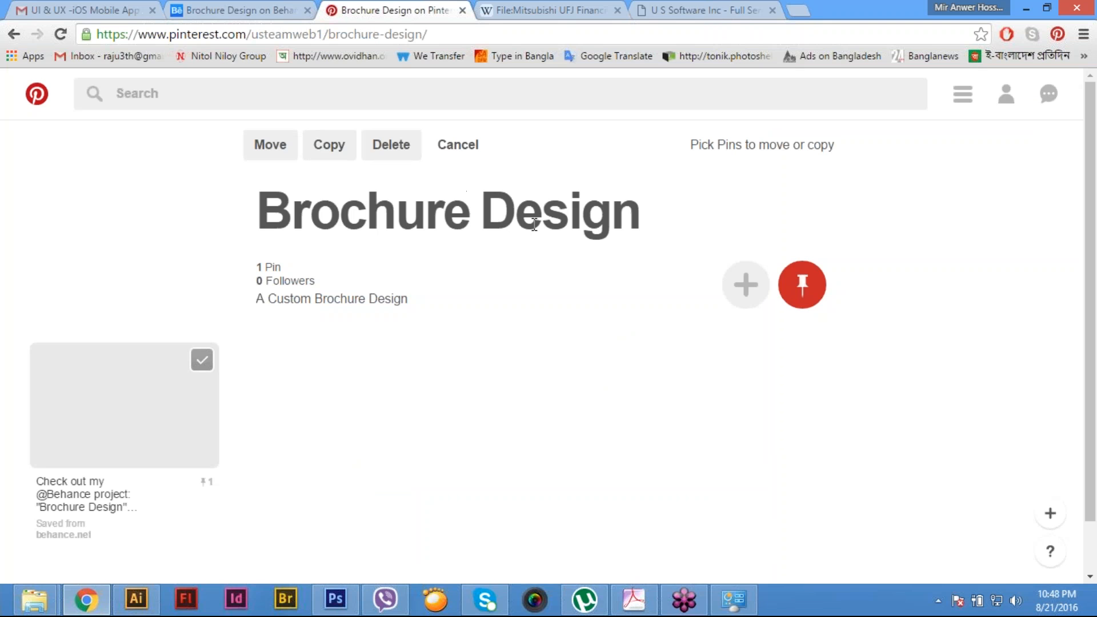
left_click(457, 152)
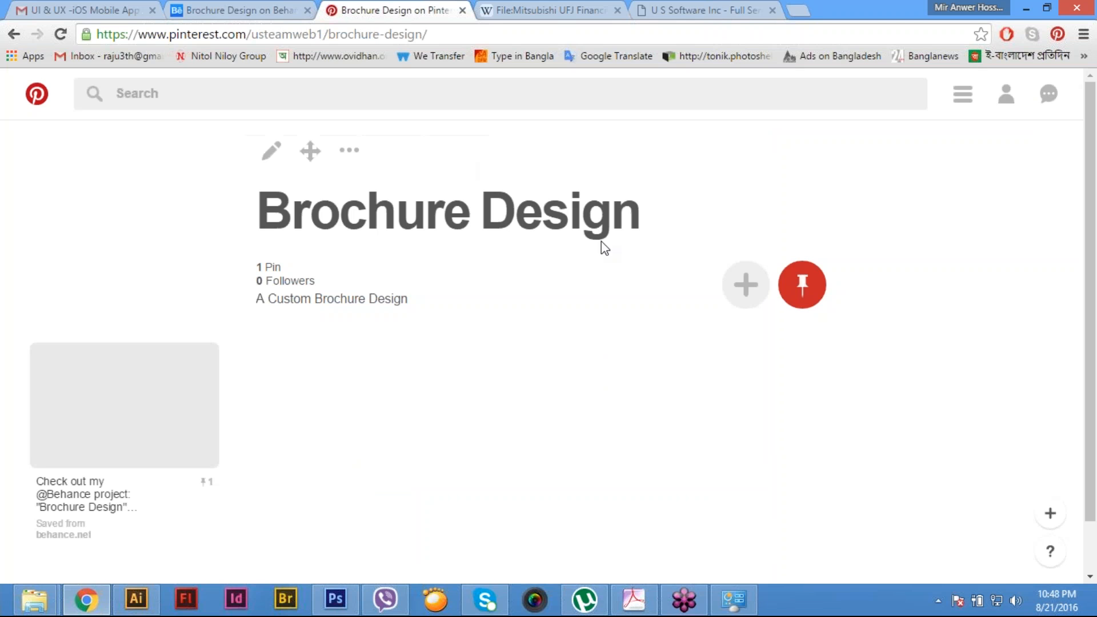
left_click(747, 285)
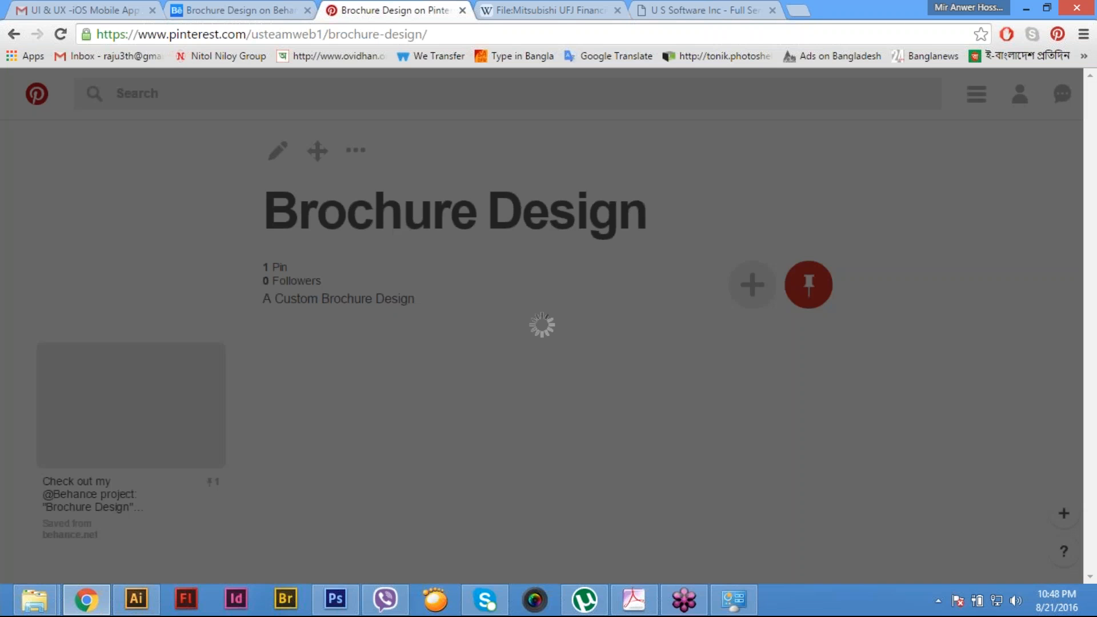
left_click(742, 500)
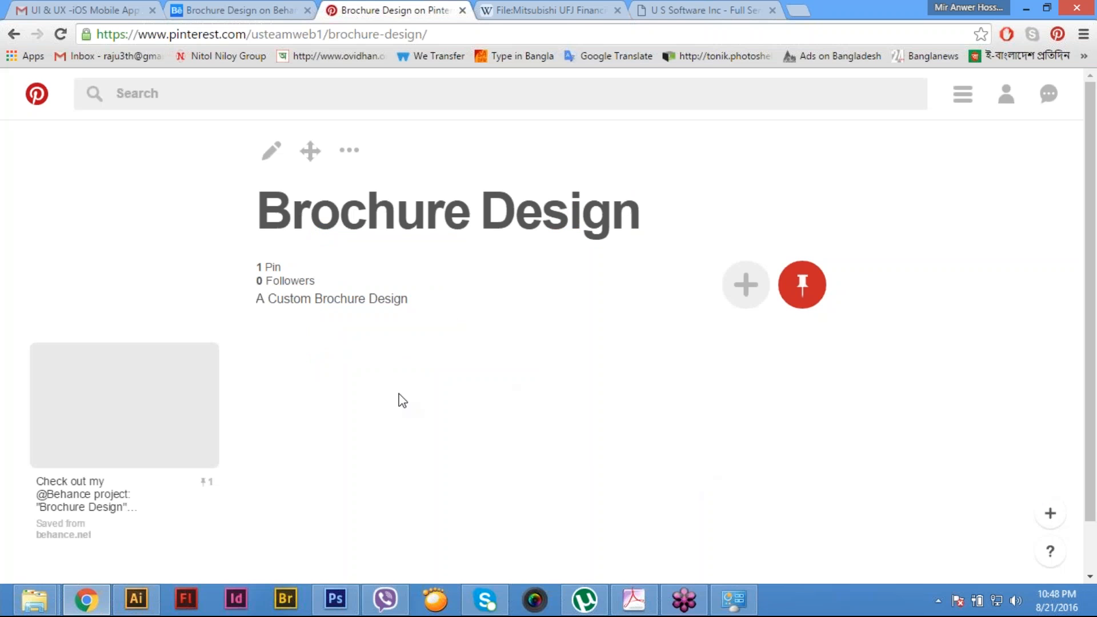
- Open the US Software profile page on Pinterest and check its additional account options without choosing any
left_click(1006, 97)
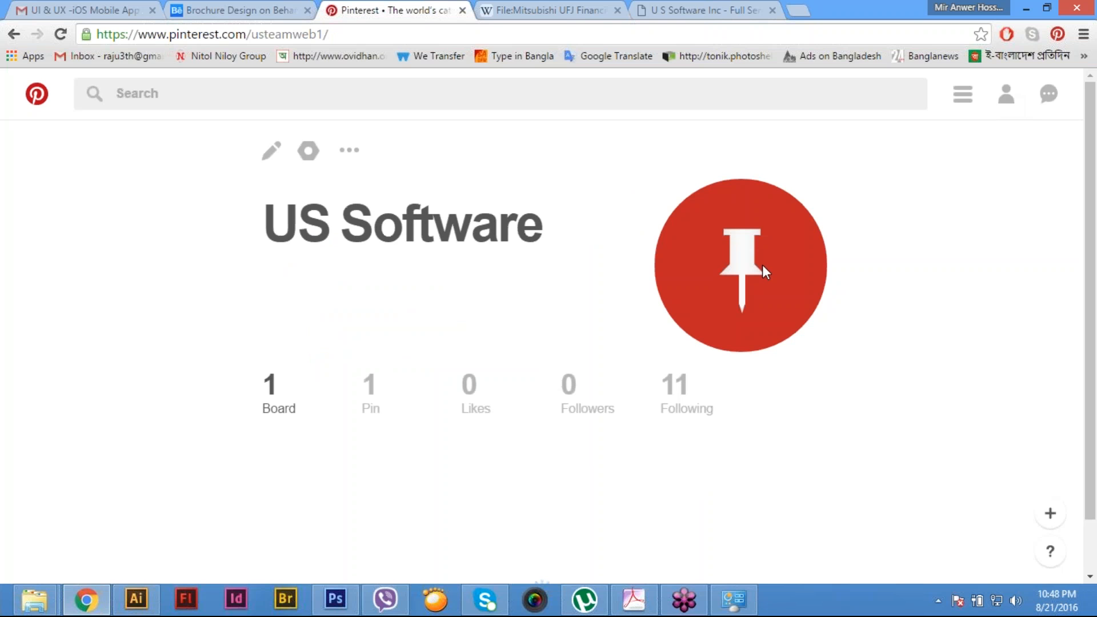
double_click(741, 270)
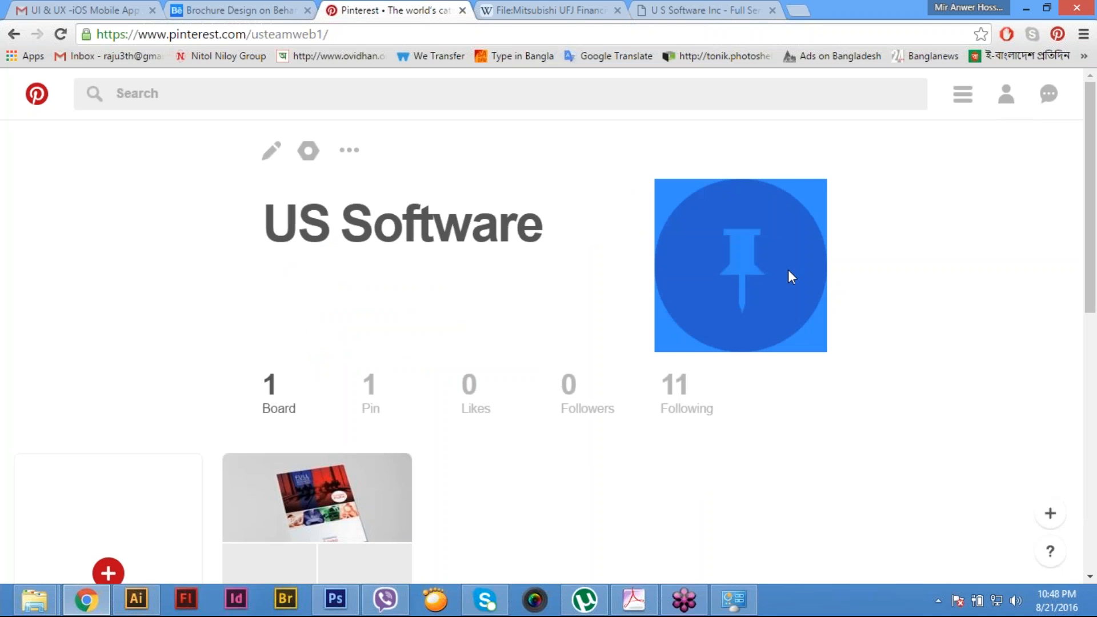
left_click(838, 216)
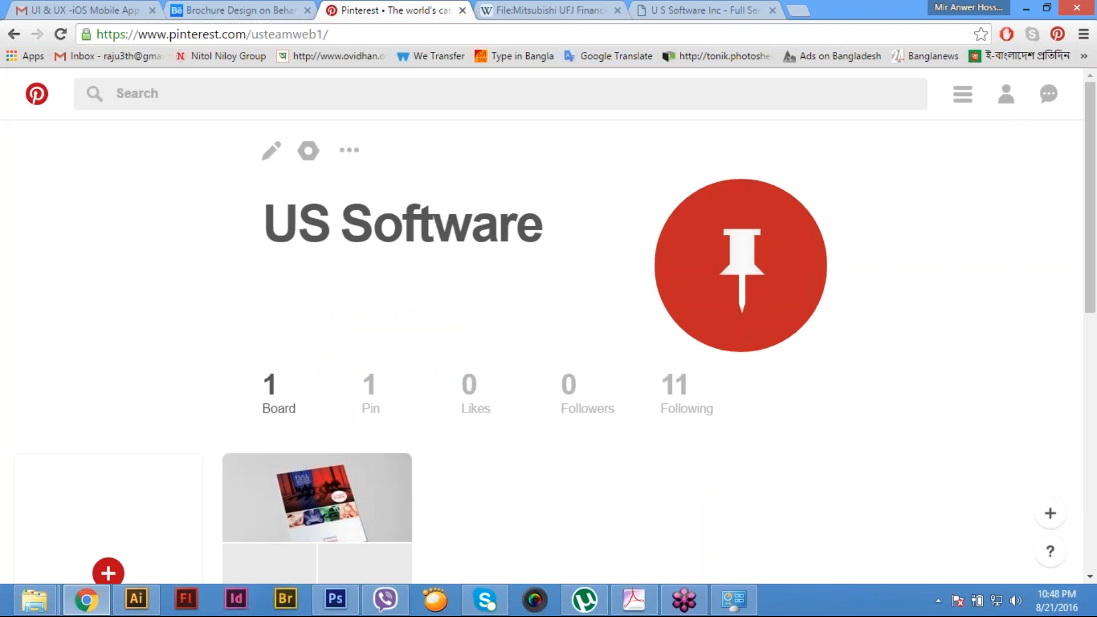
left_click(349, 151)
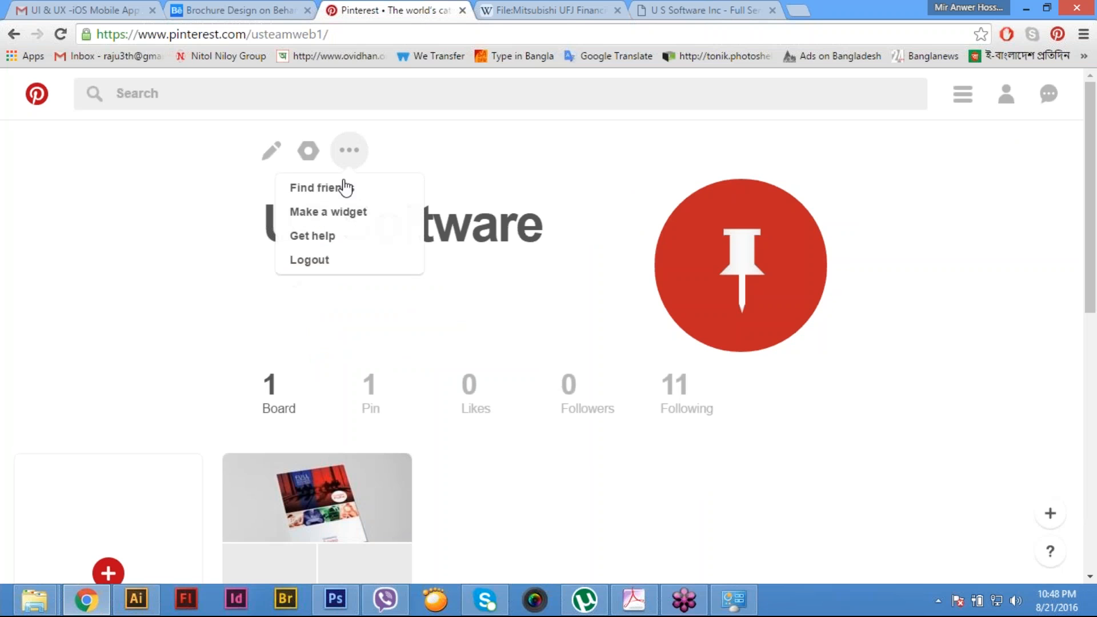
left_click(532, 290)
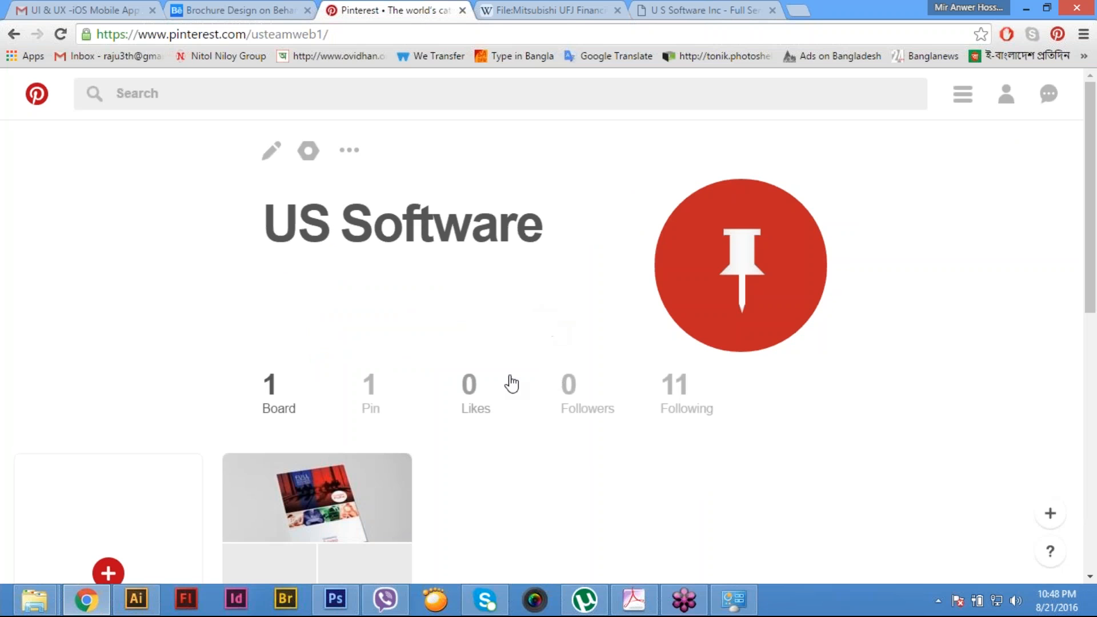
- Start creating another Pinterest board, switch to Behance, and close the Brochure Design project to return to the company profile
scroll(512, 384, "down", 3)
left_click(108, 334)
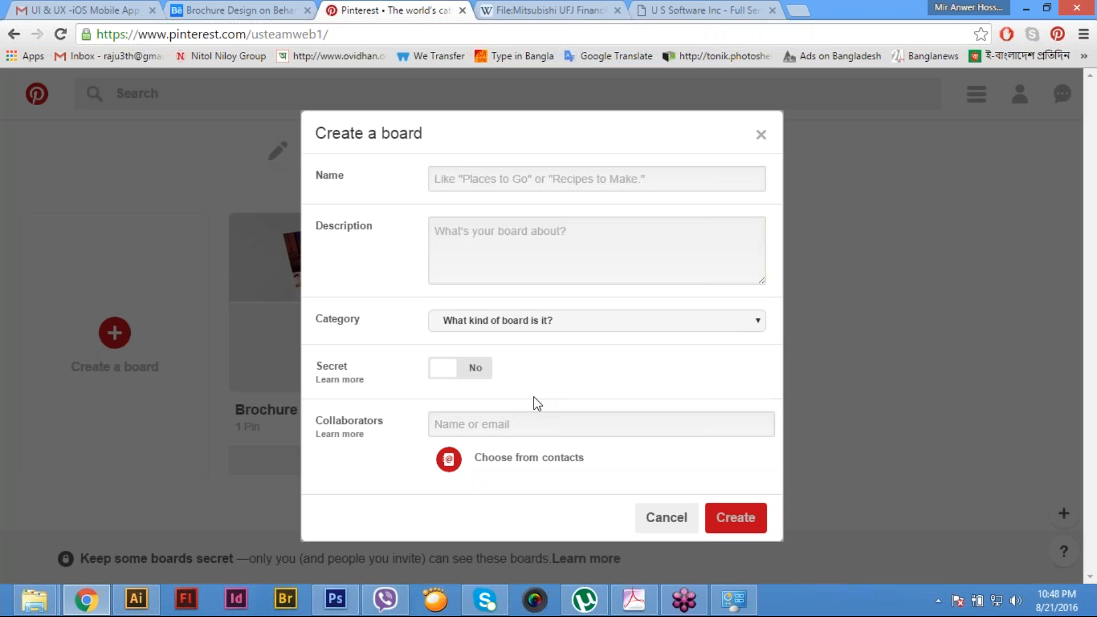
left_click(246, 14)
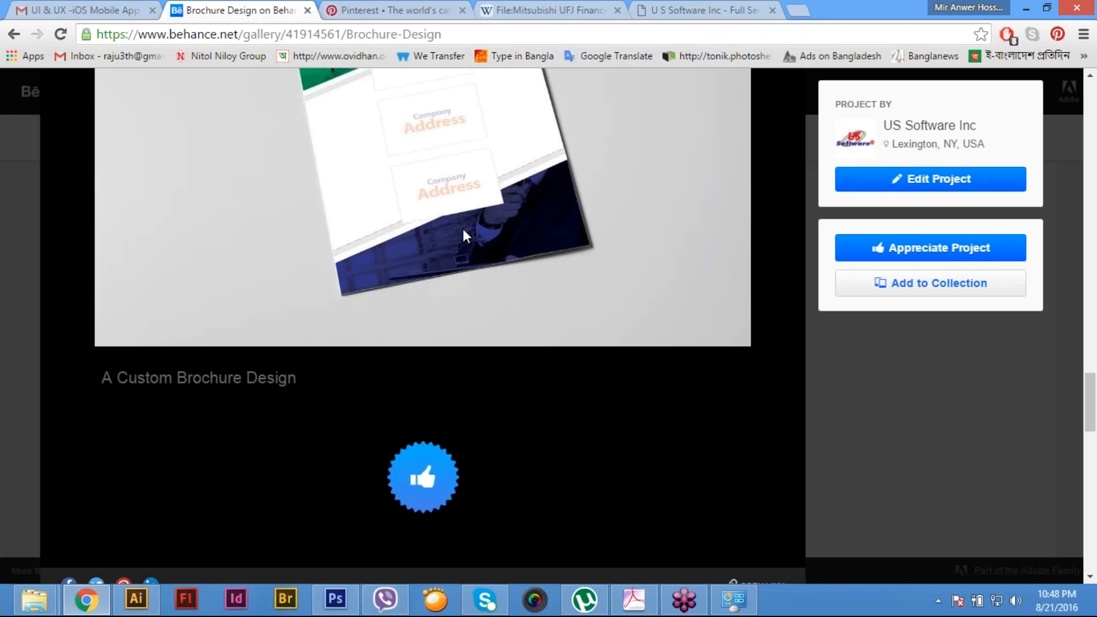
scroll(463, 229, "up", 6)
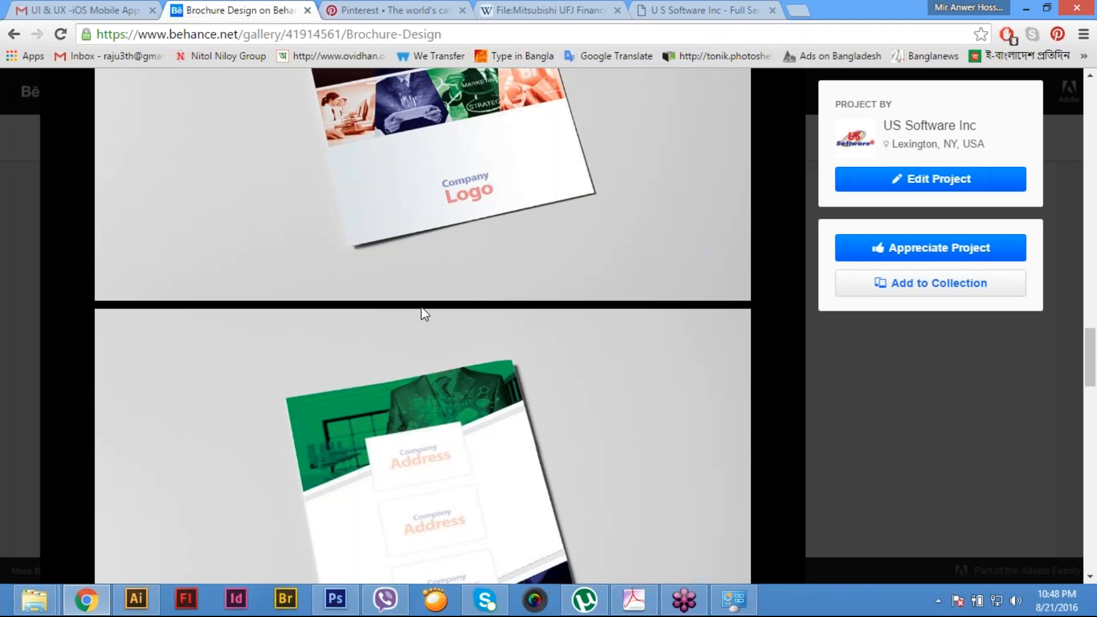
scroll(421, 310, "up", 20)
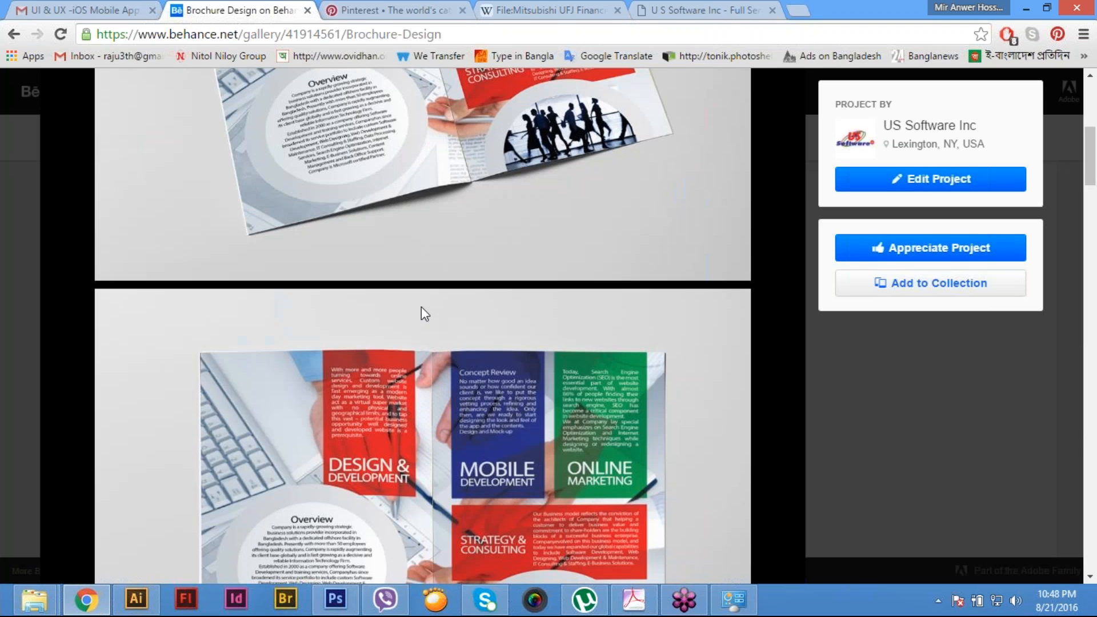
scroll(420, 306, "up", 5)
left_click(1072, 96)
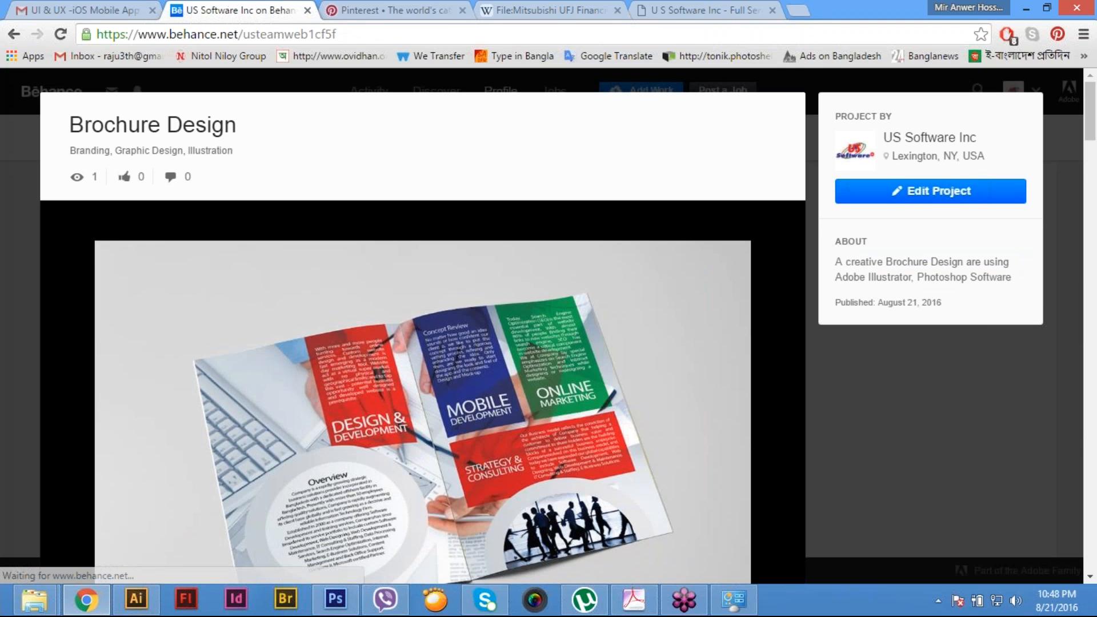
- Open the Custom Business Card project from the US Software Inc profile on Behance
scroll(545, 293, "up", 1)
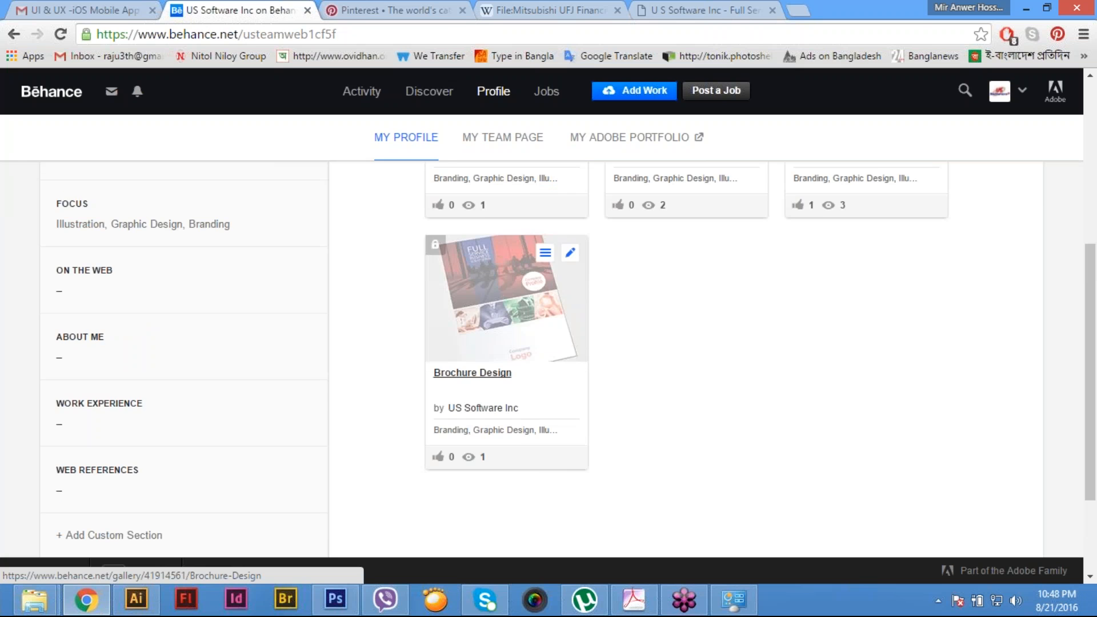
scroll(503, 297, "up", 2)
scroll(868, 320, "up", 1)
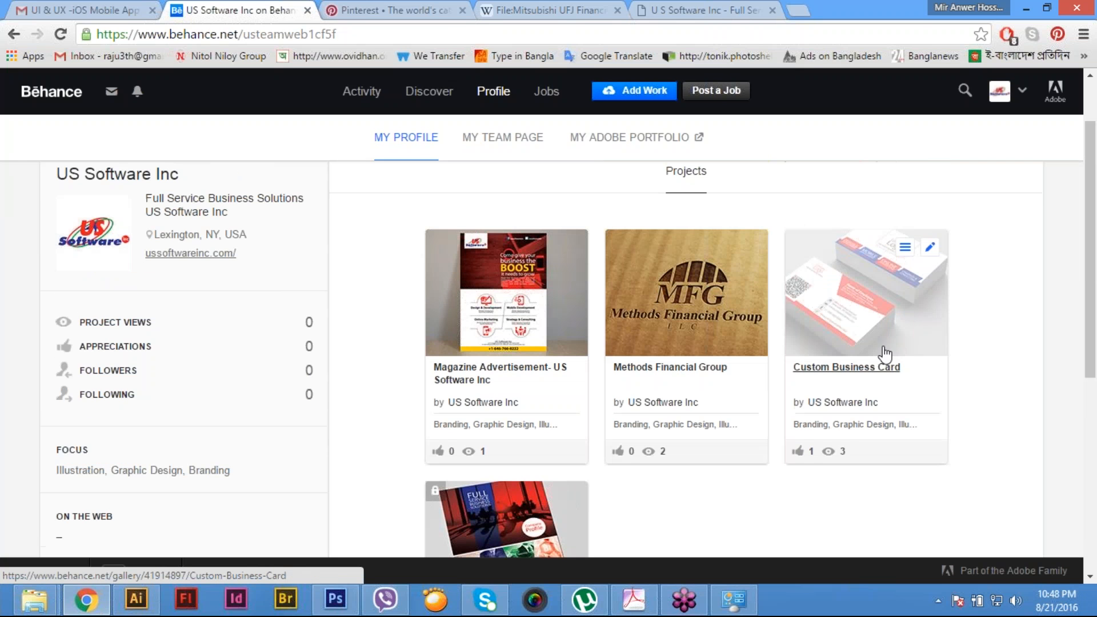
left_click(846, 366)
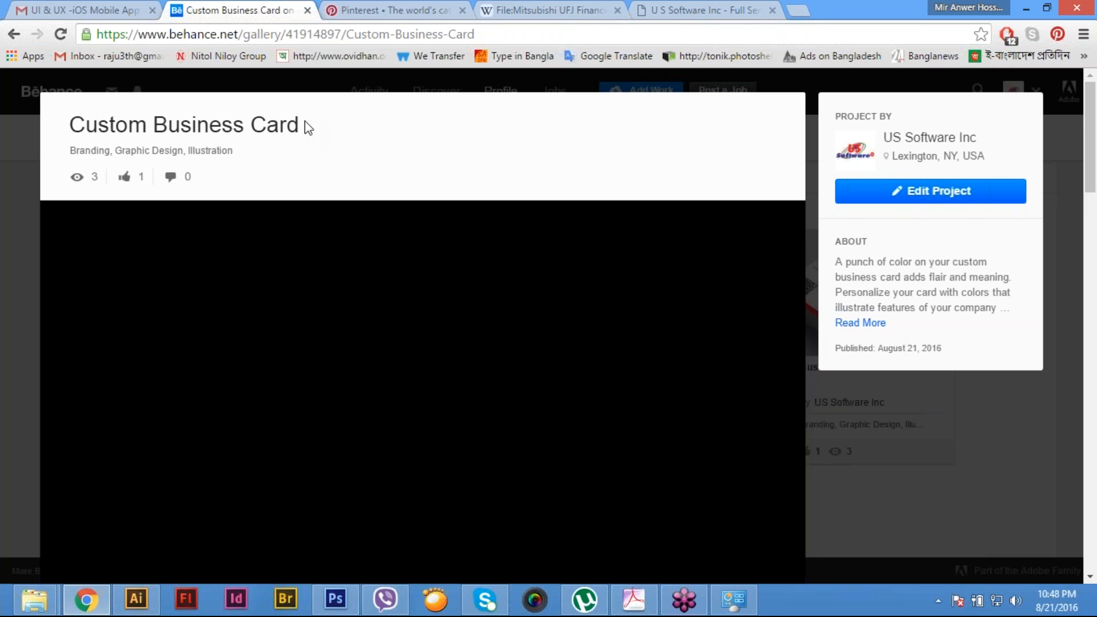
- Copy the project title "Custom Business Card" into the name of the new Pinterest board
left_click_drag(305, 123, 63, 137)
key("ctrl+c")
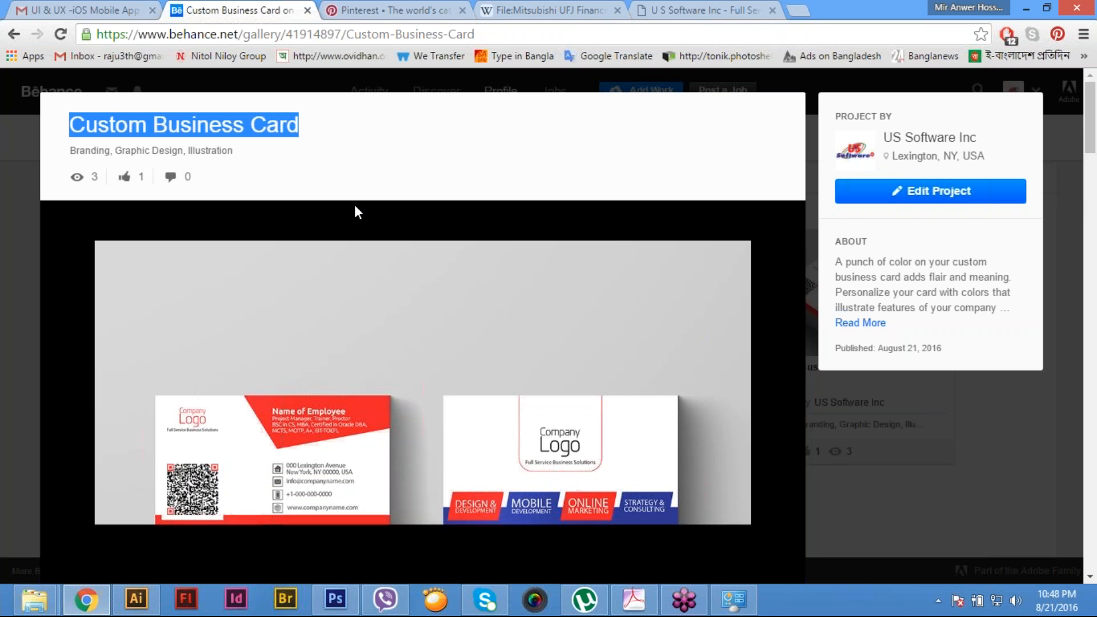
left_click(736, 7)
left_click(389, 9)
key("ctrl+v")
- Copy the paragraph starting "A punch of color on your custom business card" from the Behance project into the Pinterest board's description
left_click(561, 243)
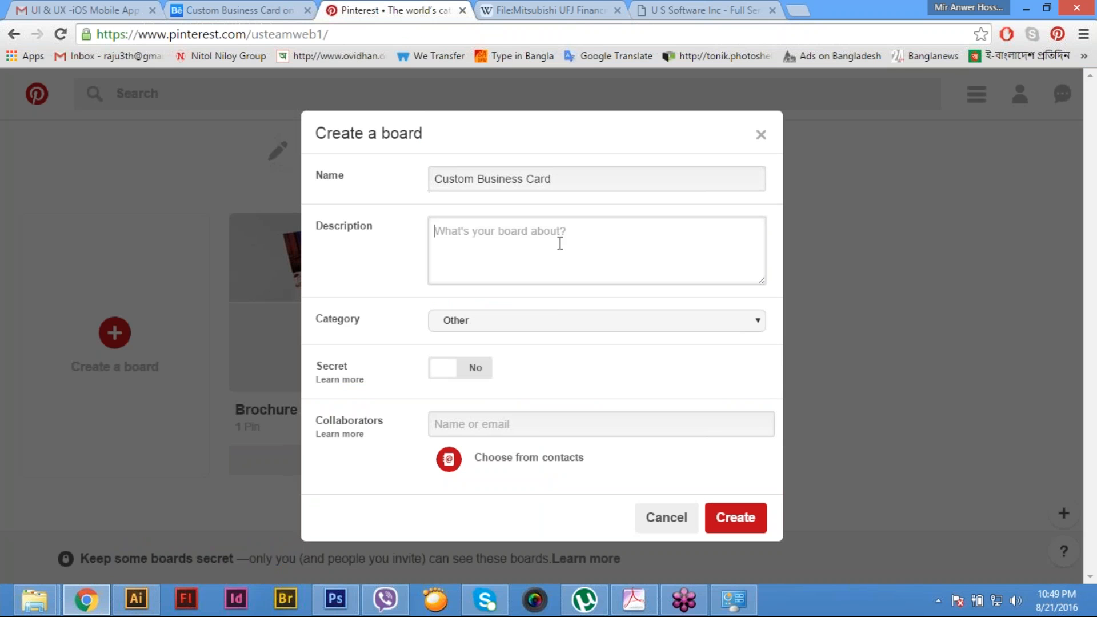
key("ctrl+shift+Tab")
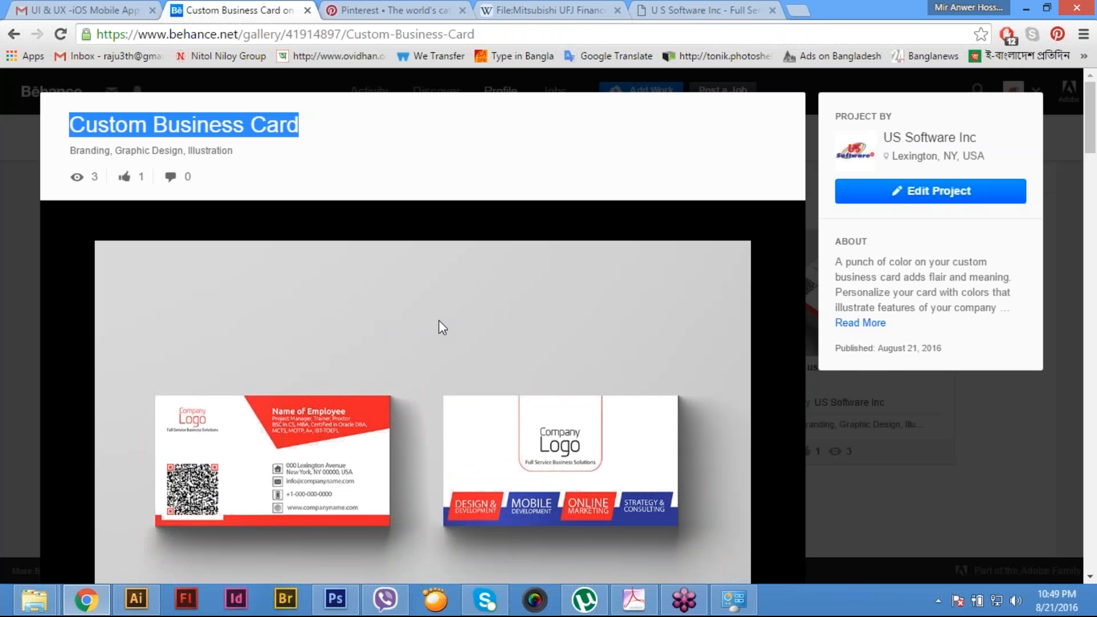
scroll(439, 331, "down", 1)
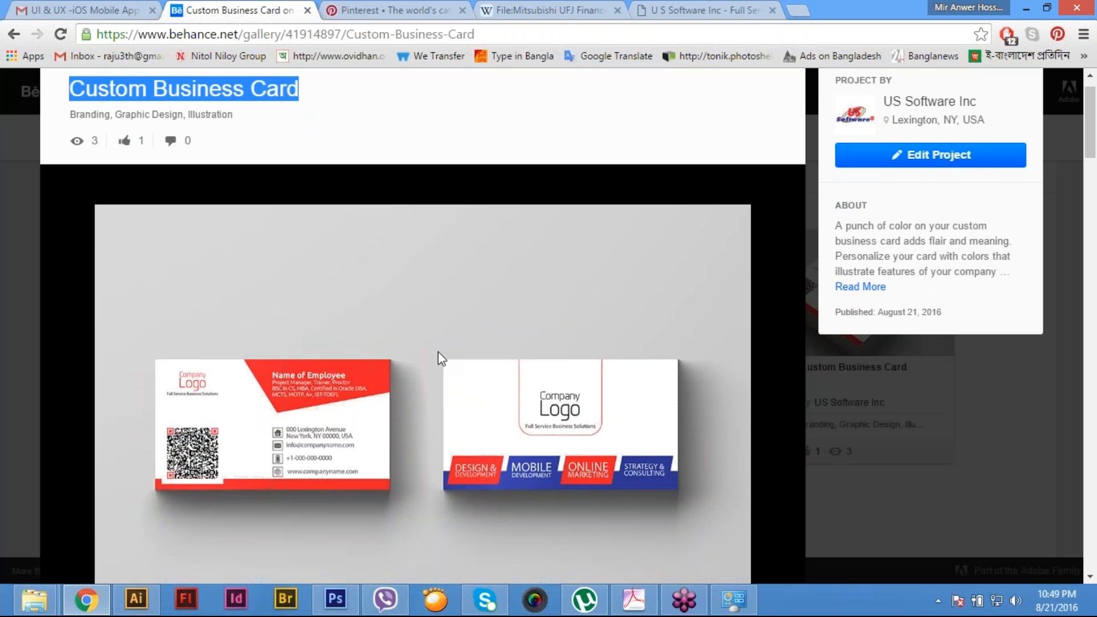
scroll(440, 359, "down", 8)
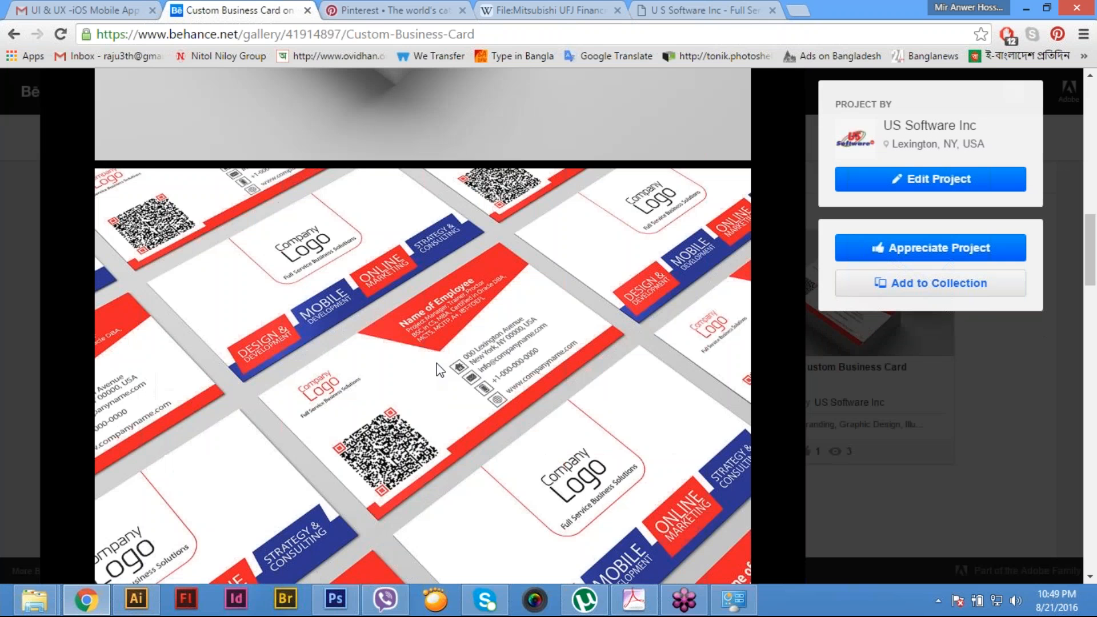
scroll(437, 363, "down", 16)
left_click_drag(111, 164, 589, 212)
key("ctrl+c")
left_click(704, 11)
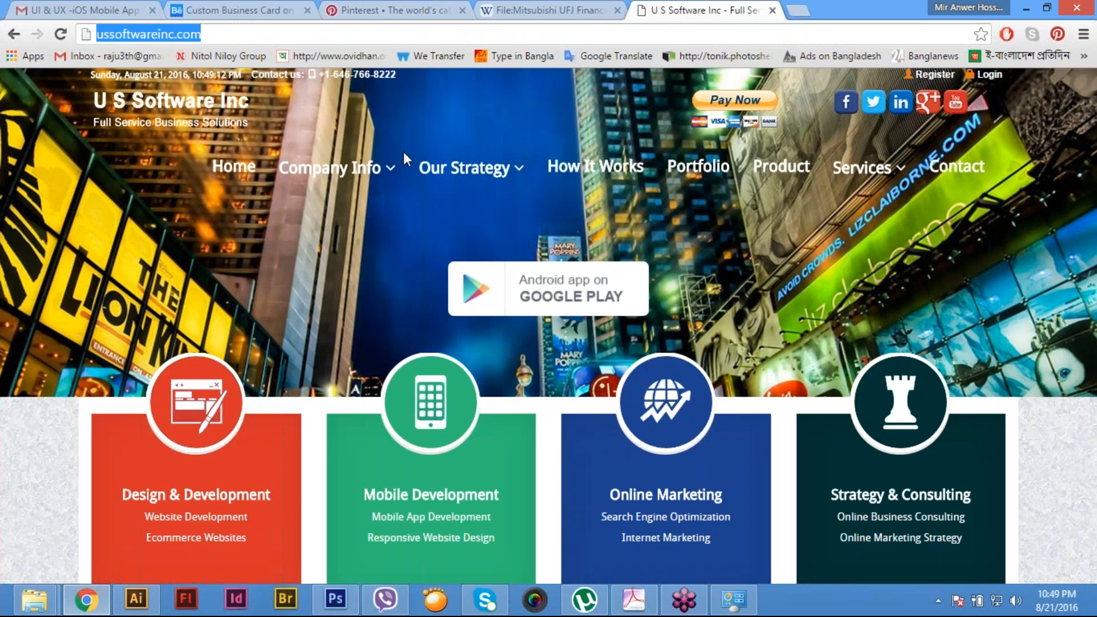
left_click(237, 11)
key("ctrl+Tab")
left_click(491, 252)
key("ctrl+v")
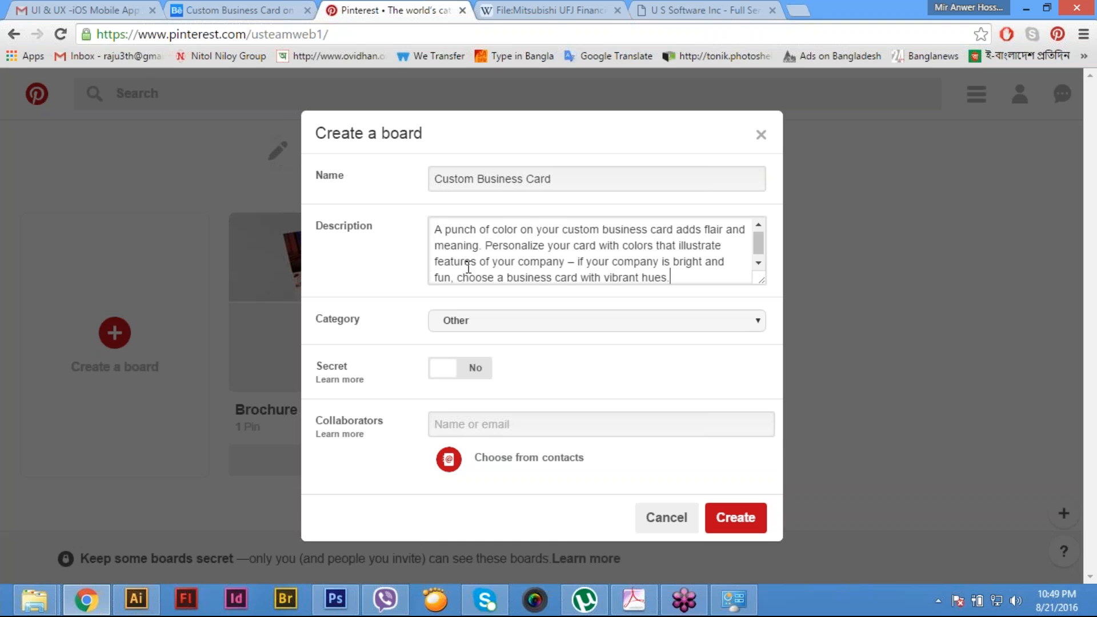
- Set the Custom Business Card board's category to Design and create the board
left_click(516, 325)
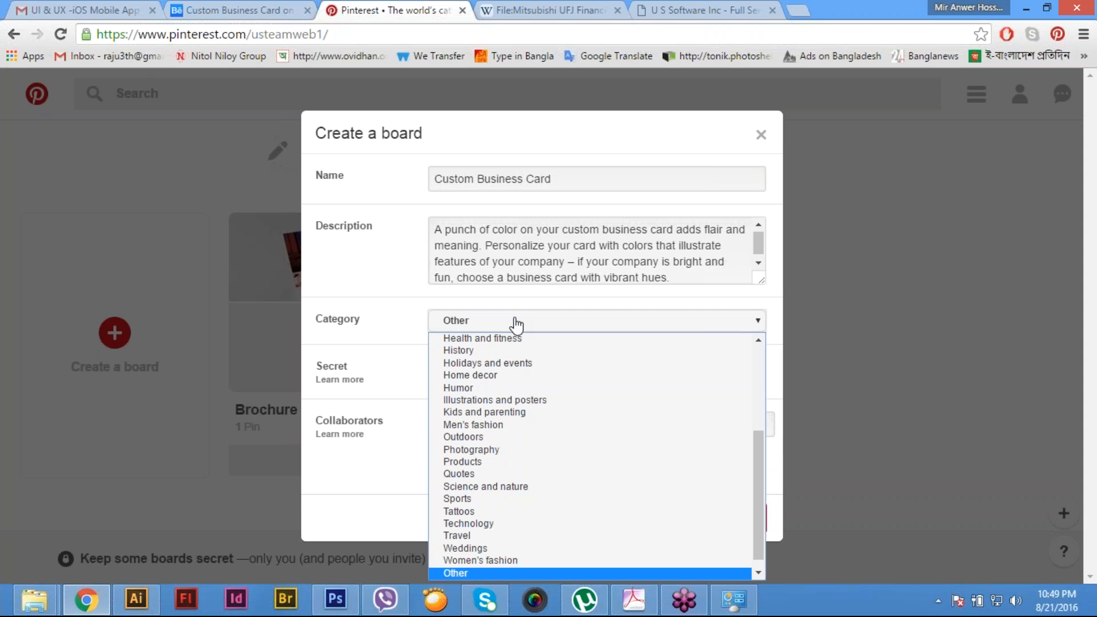
key("d")
left_click(497, 350)
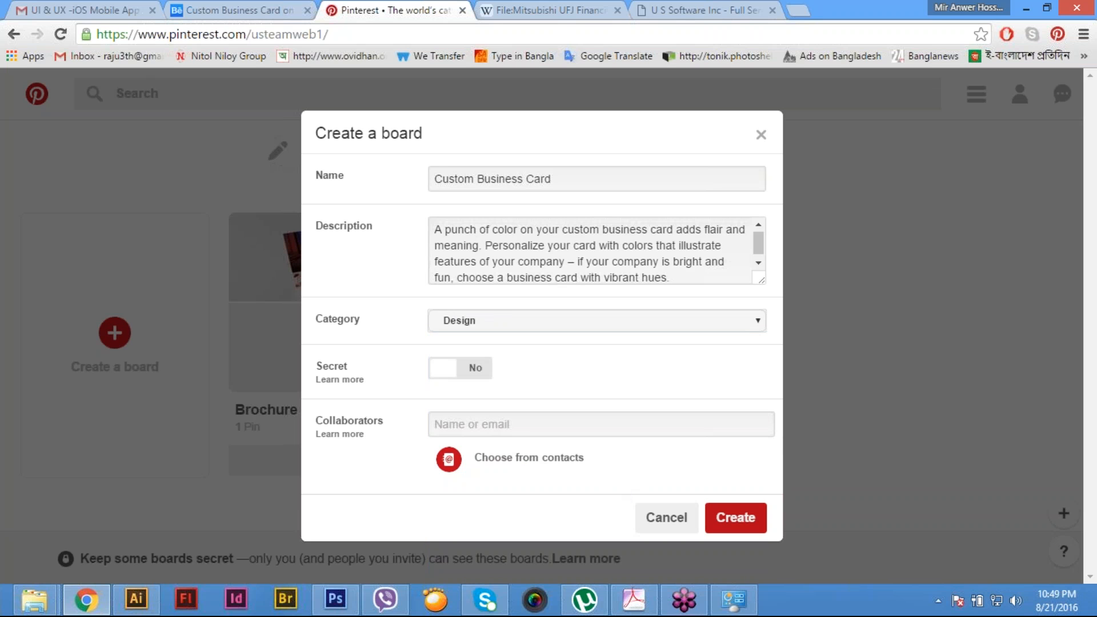
left_click(741, 518)
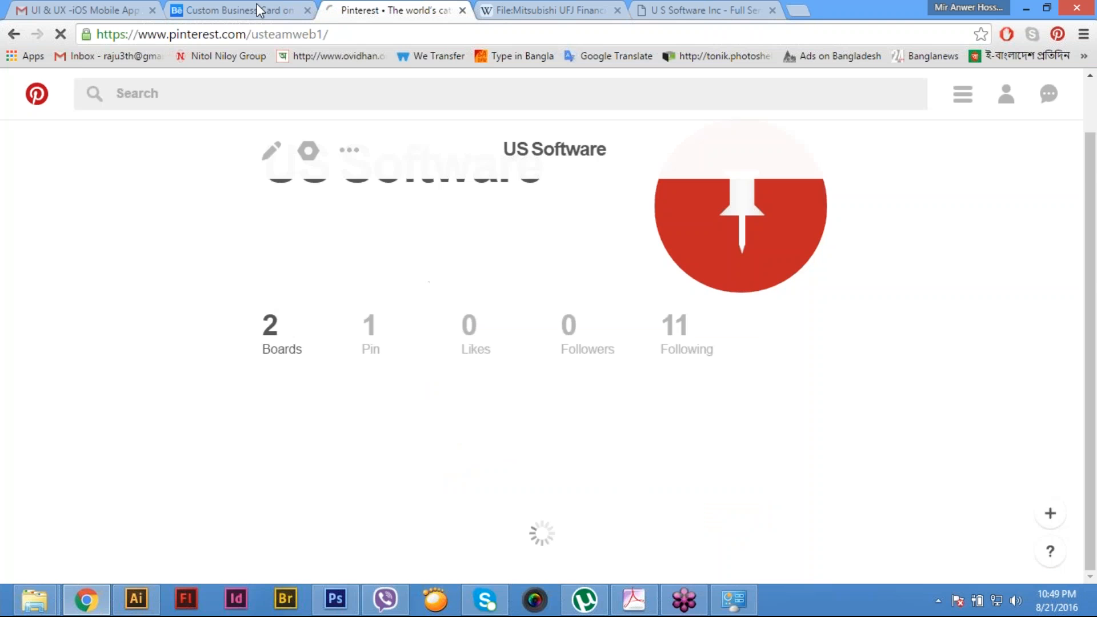
- Switch to the Custom Business Card project on Behance and start sharing it to Pinterest
left_click(258, 10)
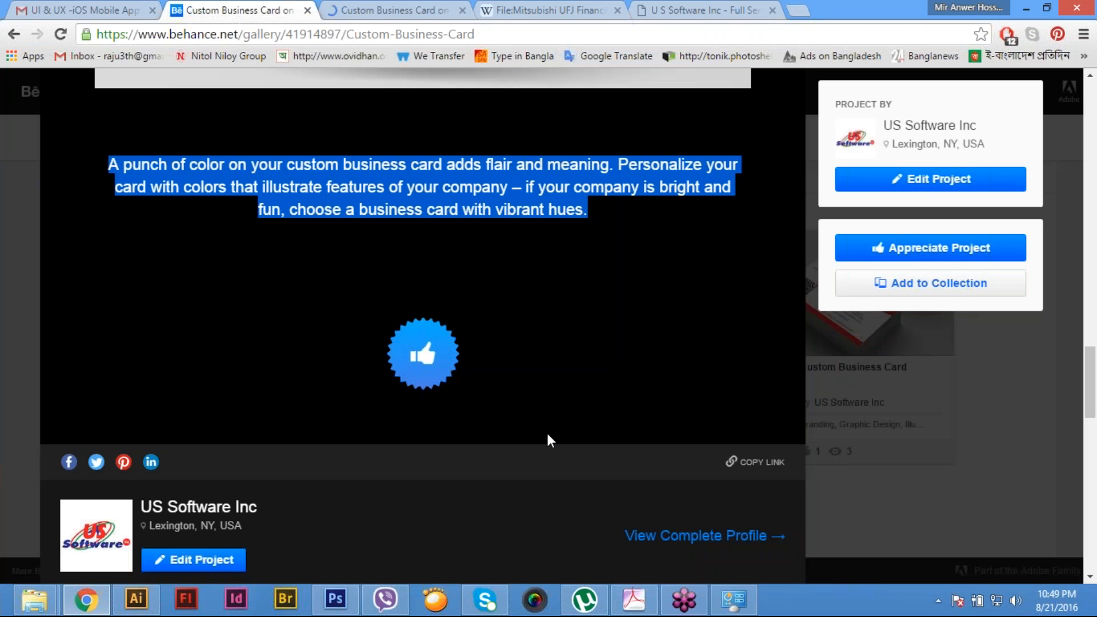
scroll(156, 311, "down", 5)
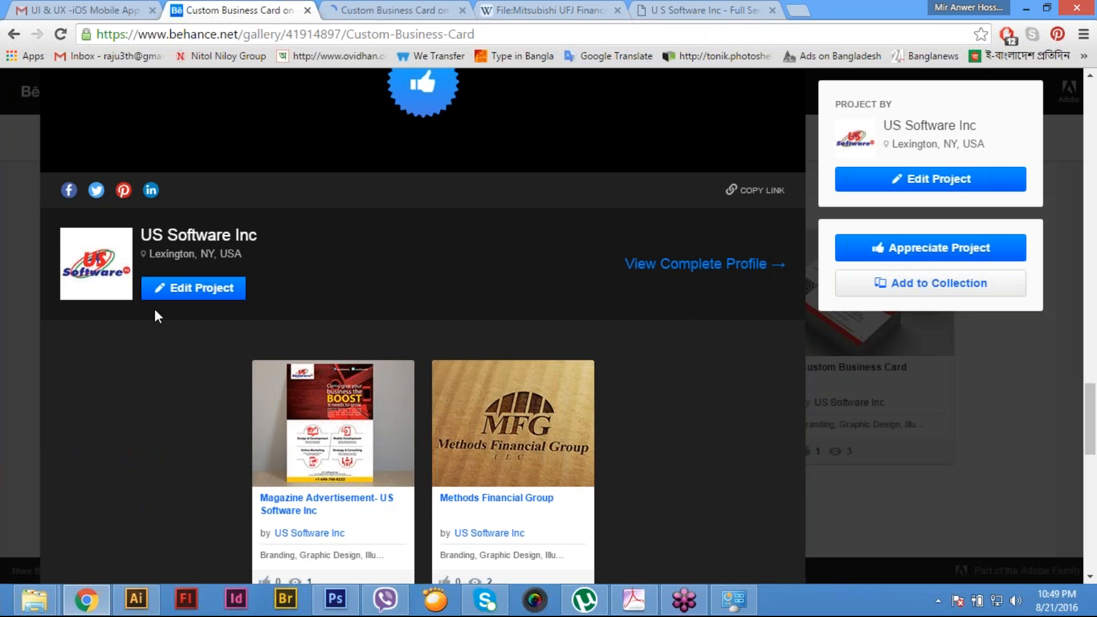
scroll(159, 316, "down", 1)
left_click(123, 141)
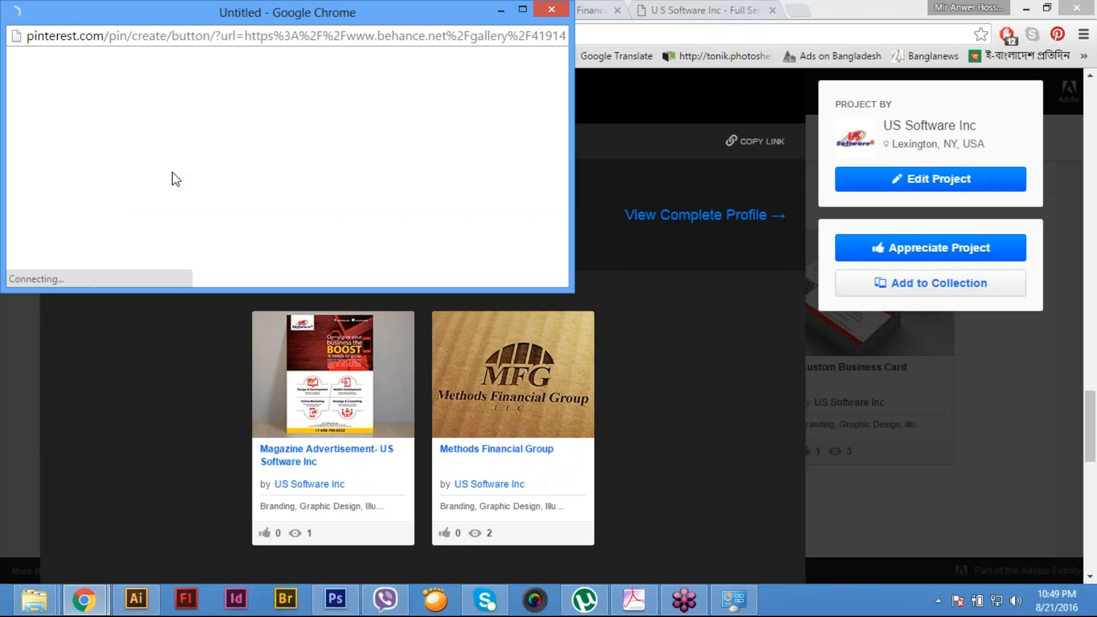
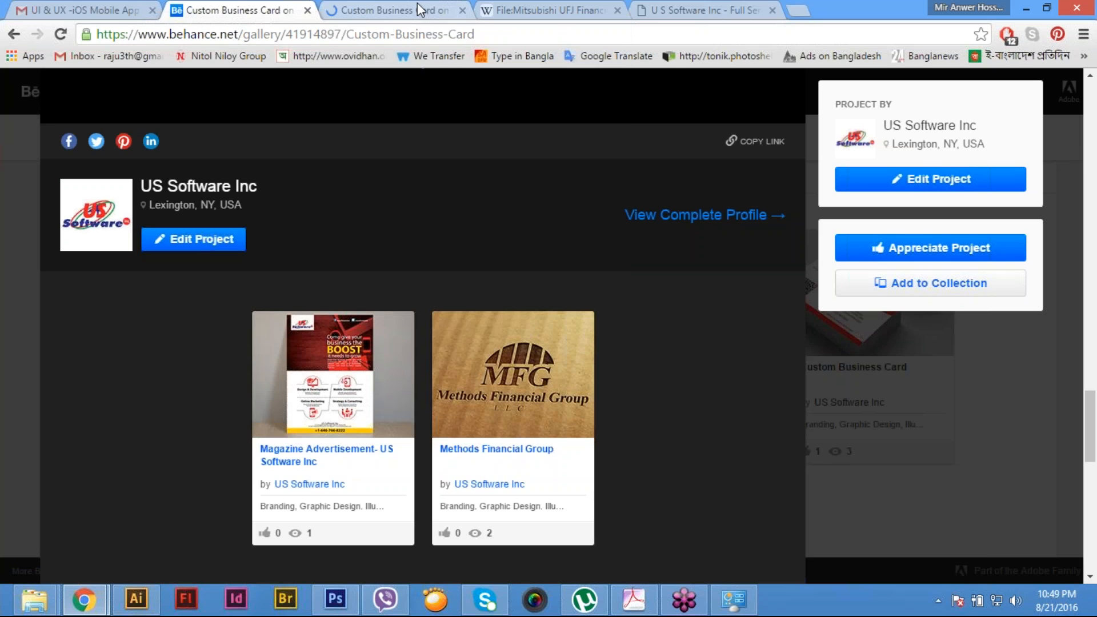
- Share the Custom Business Card project from Behance to Pinterest and save it to the Custom Business Card board
left_click(417, 7)
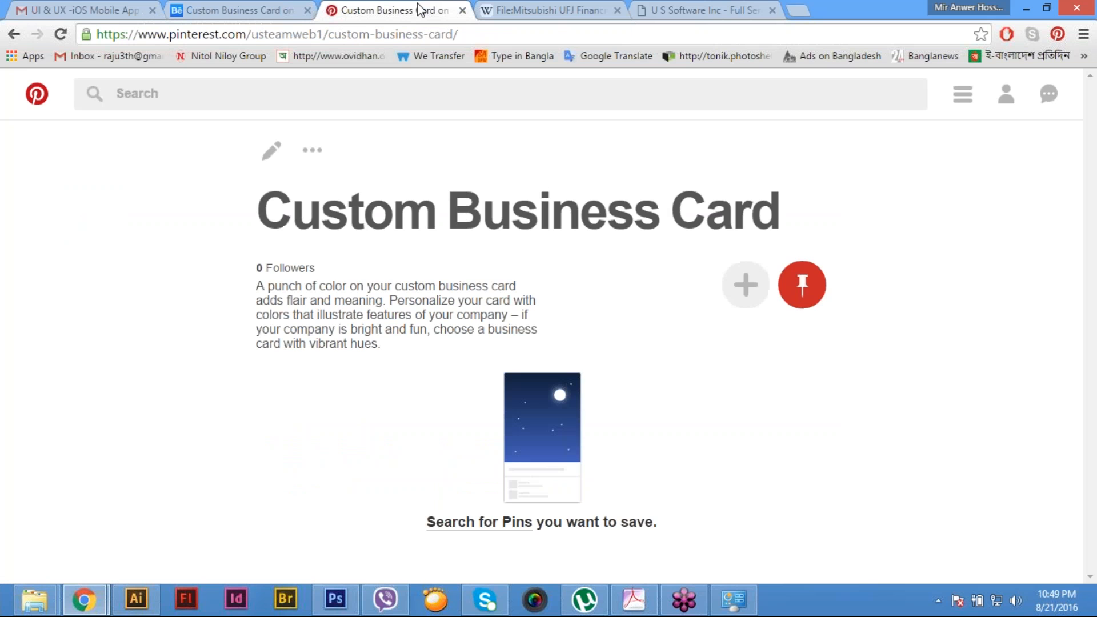
left_click(241, 9)
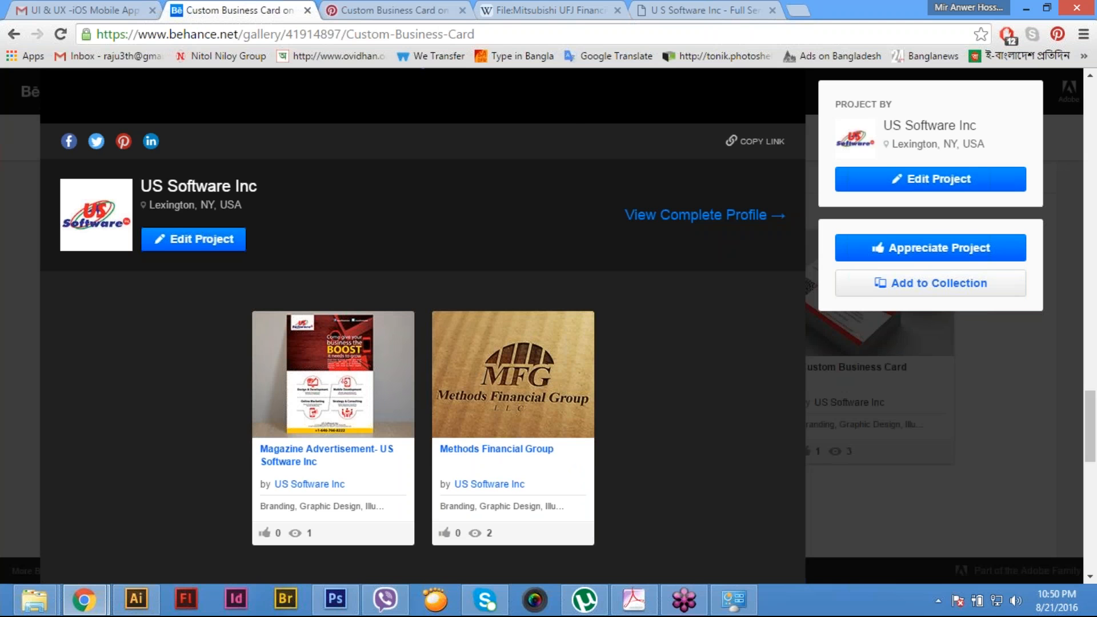
left_click(123, 141)
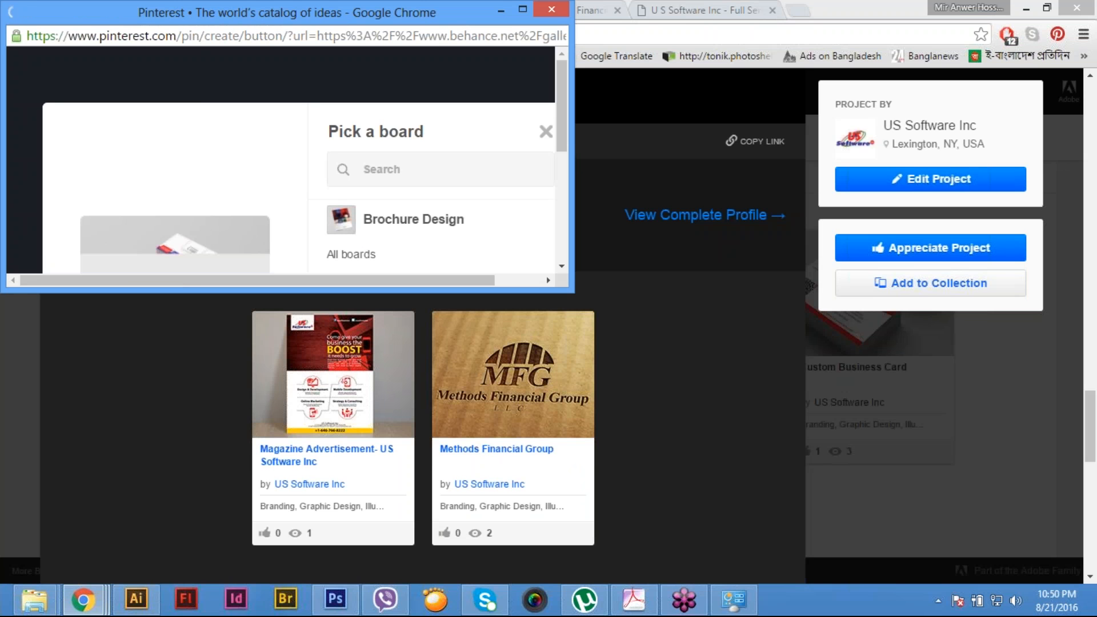
left_click_drag(641, 427, 676, 473)
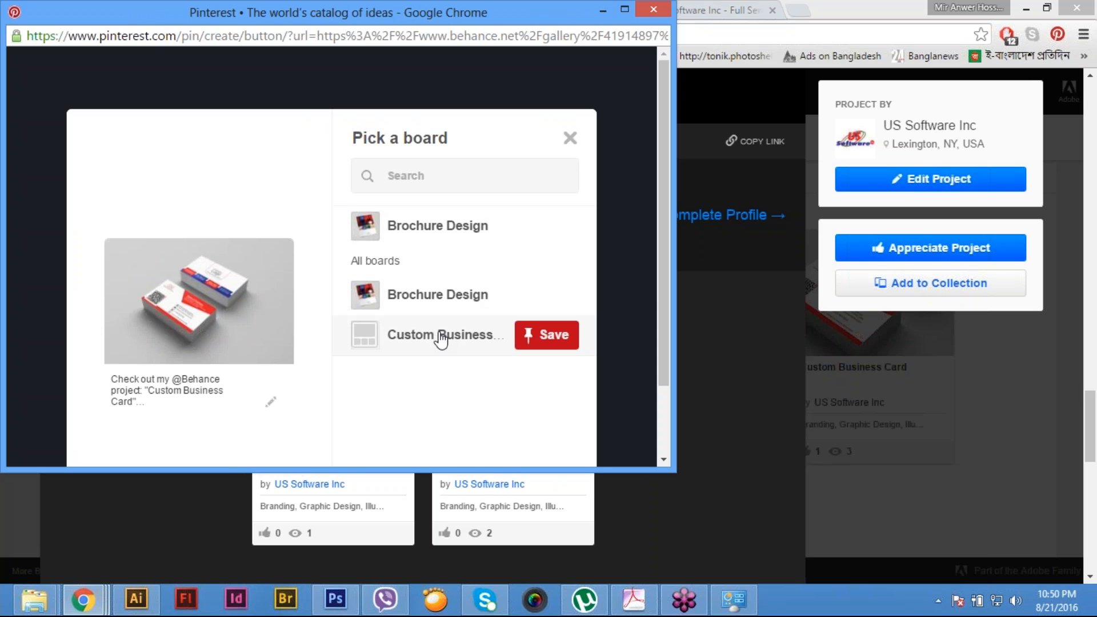
left_click(442, 338)
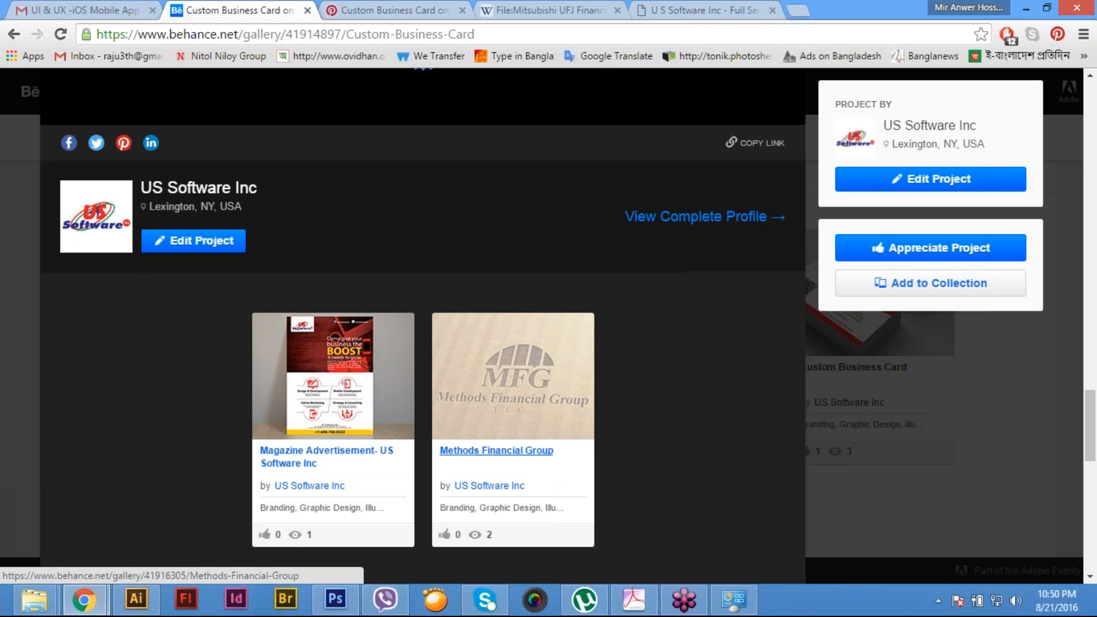
- Open the Methods Financial Group project on Behance and copy its title
scroll(497, 451, "up", 5)
scroll(497, 451, "down", 6)
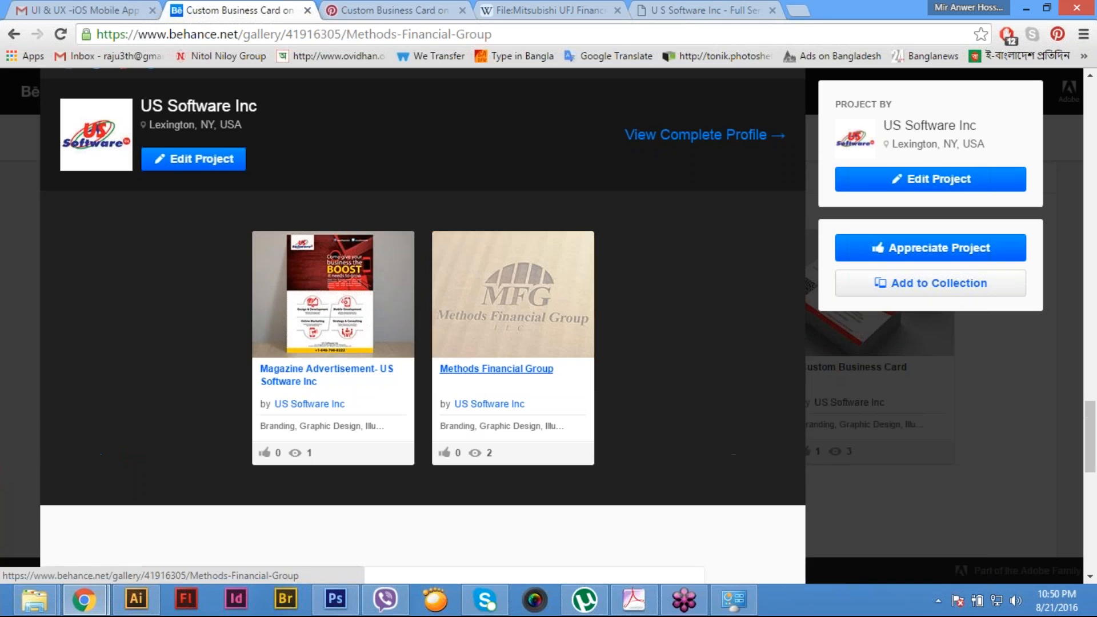
left_click(497, 369)
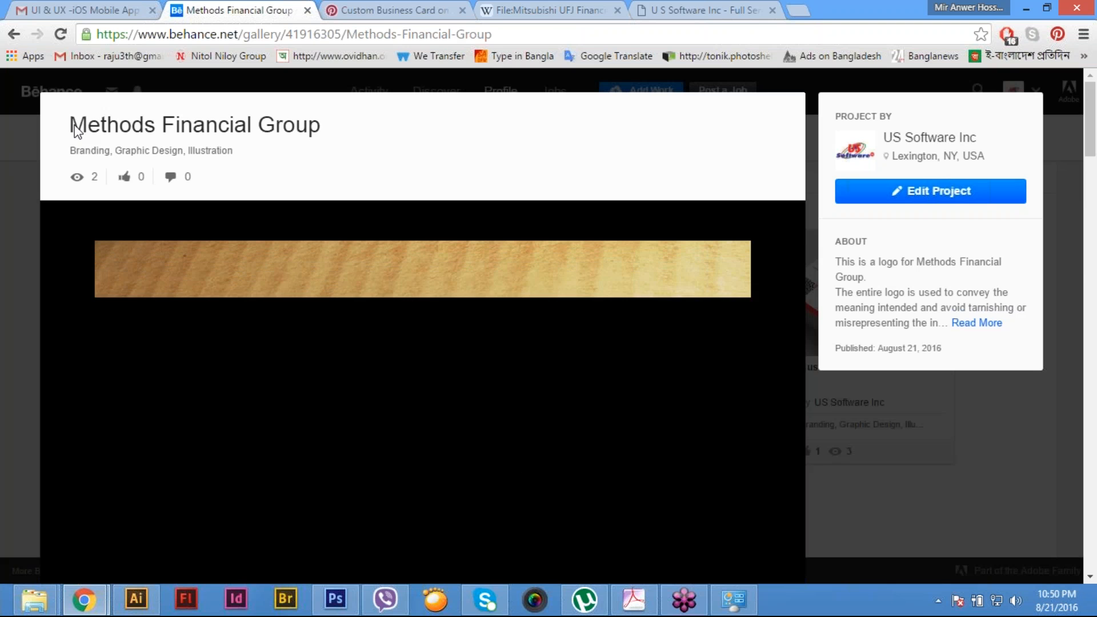
left_click_drag(323, 129, 67, 132)
key("ctrl+c")
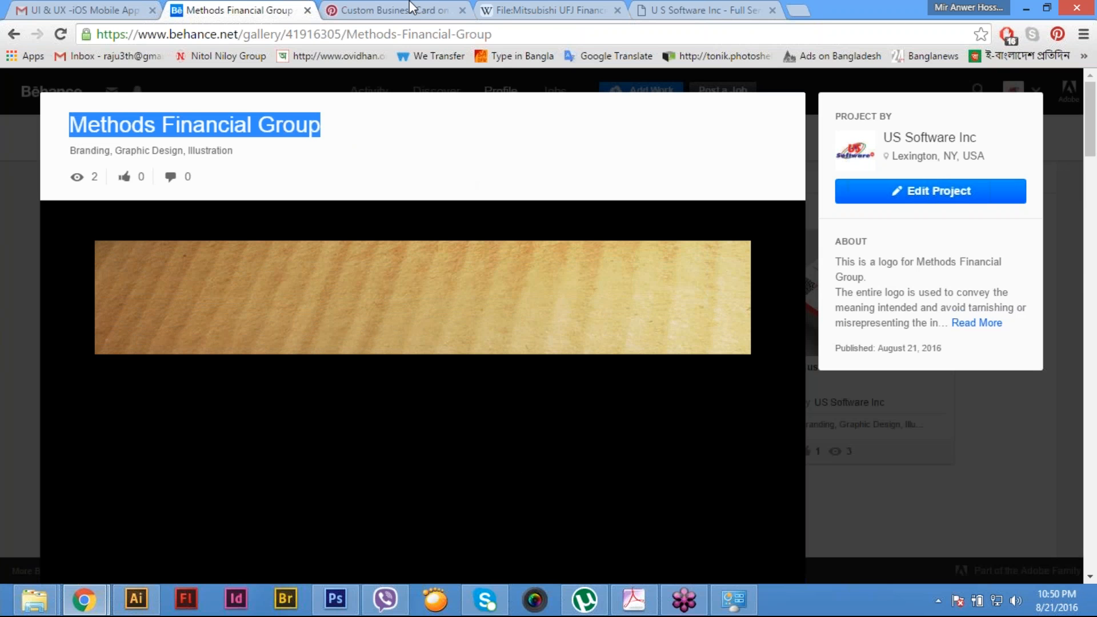
- Start a new board from the company's Pinterest profile and name it "Logo Design- Methods Financial Group"
left_click(394, 9)
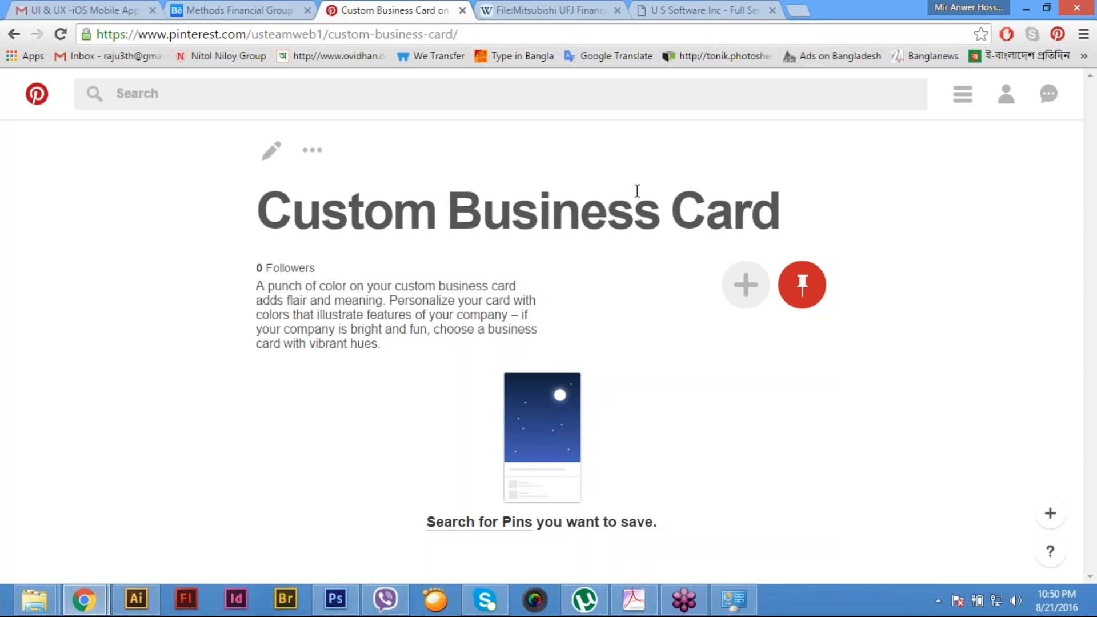
left_click(1006, 100)
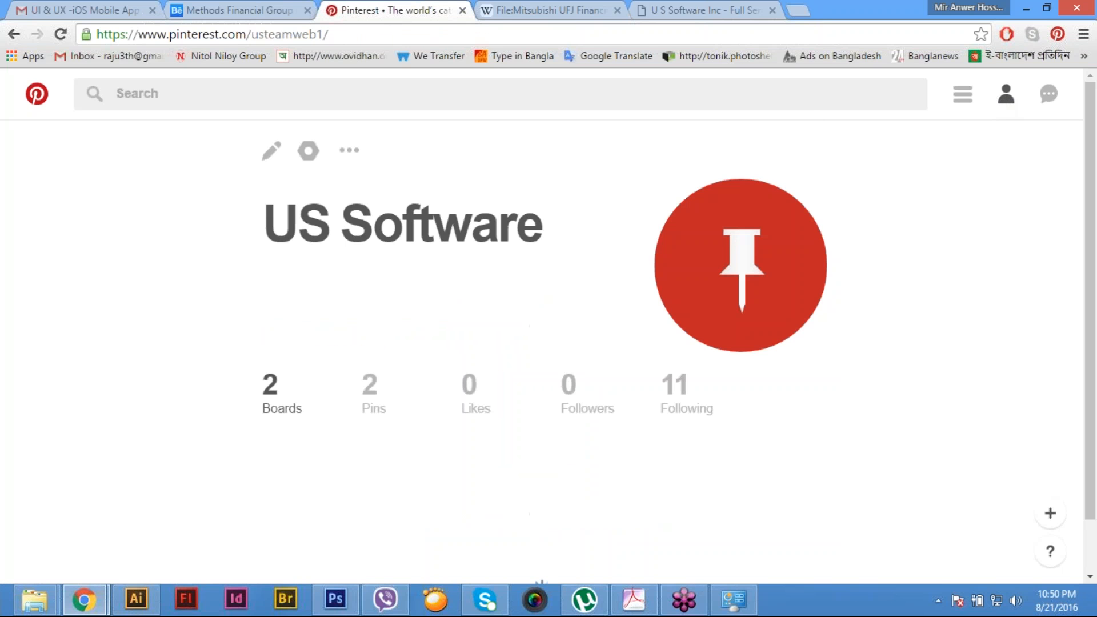
scroll(120, 345, "down", 4)
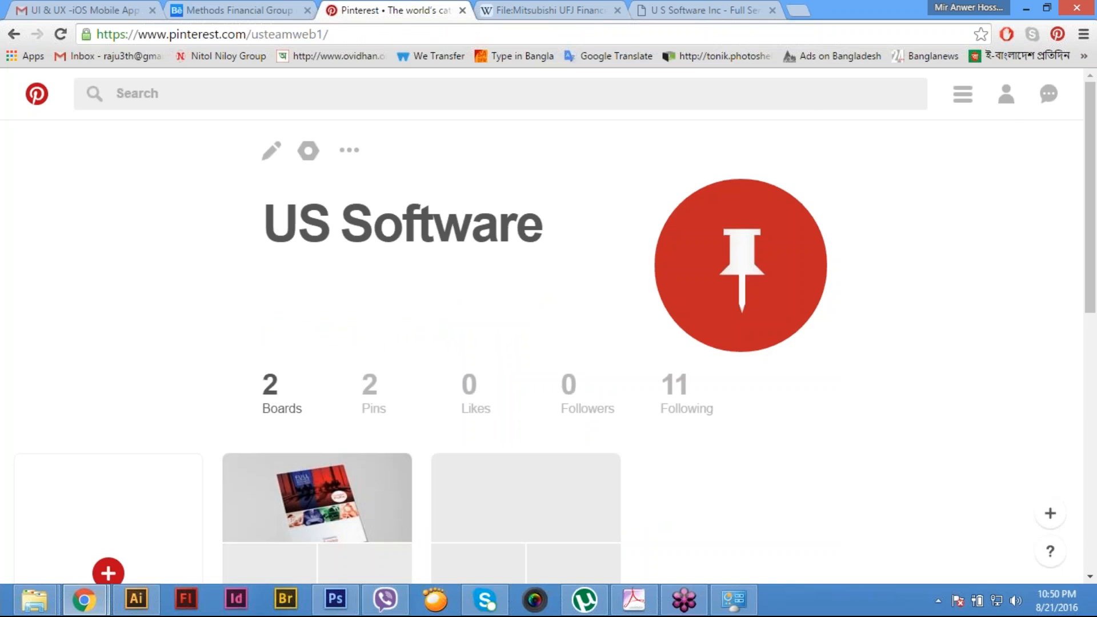
left_click(119, 340)
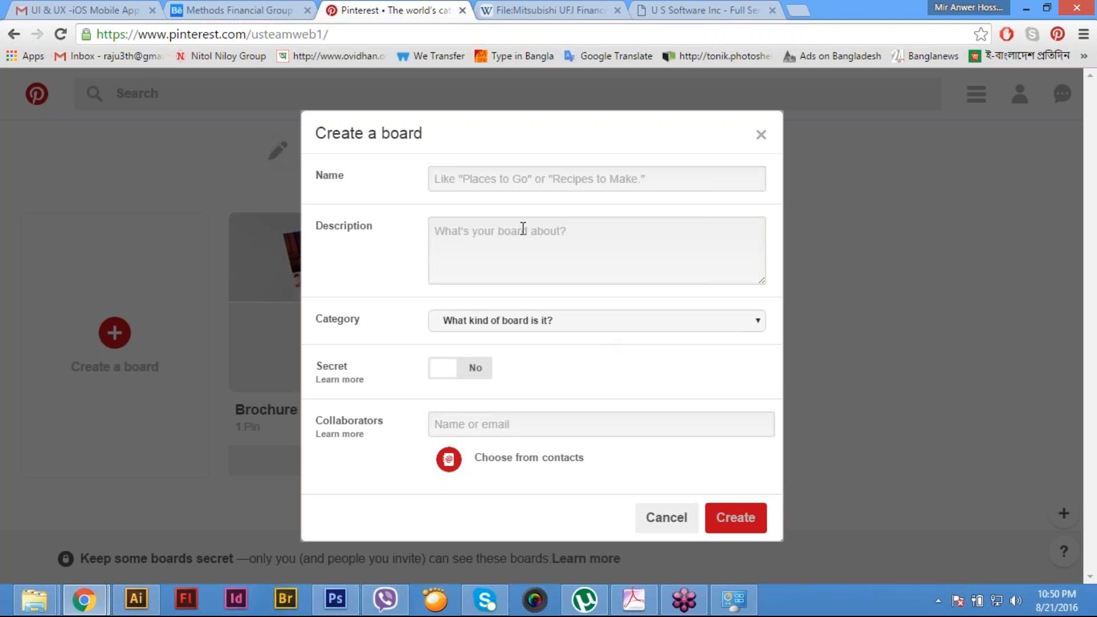
left_click(505, 183)
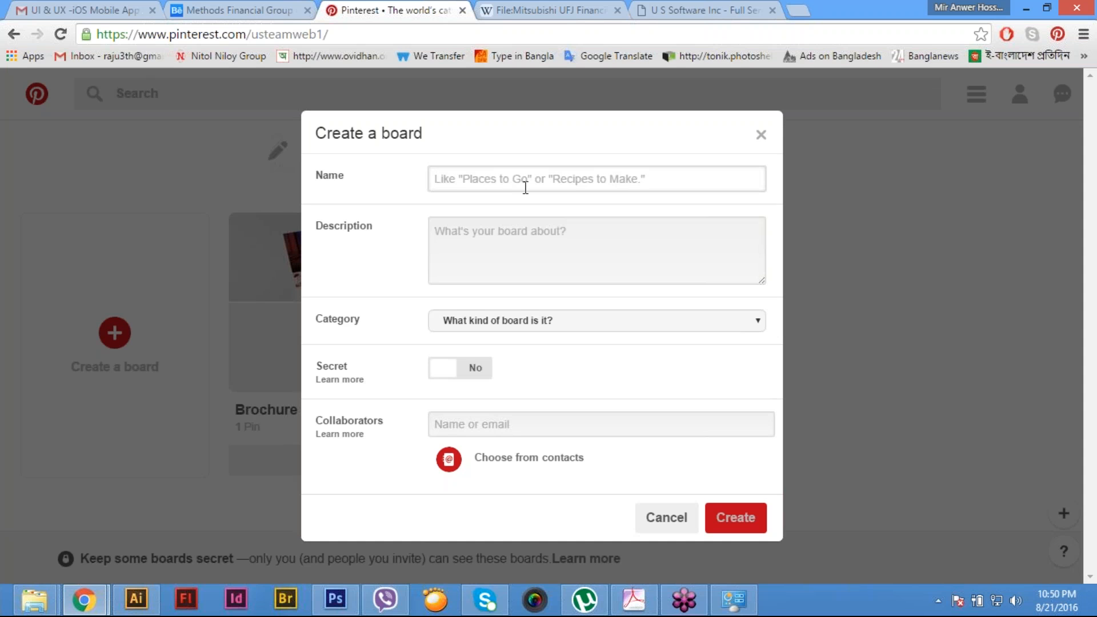
type("Logo Design-")
key("ctrl+v")
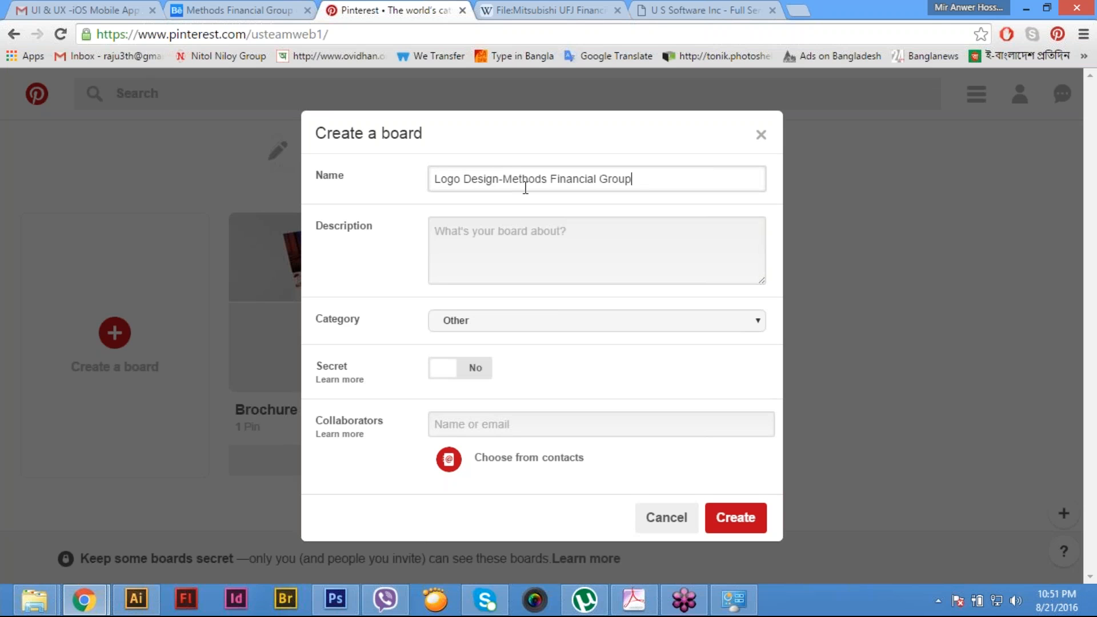
left_click(504, 178)
- Copy both text paragraphs starting "This is a logo for Methods Financial Group" from the Behance project into the Pinterest board's description
left_click(529, 256)
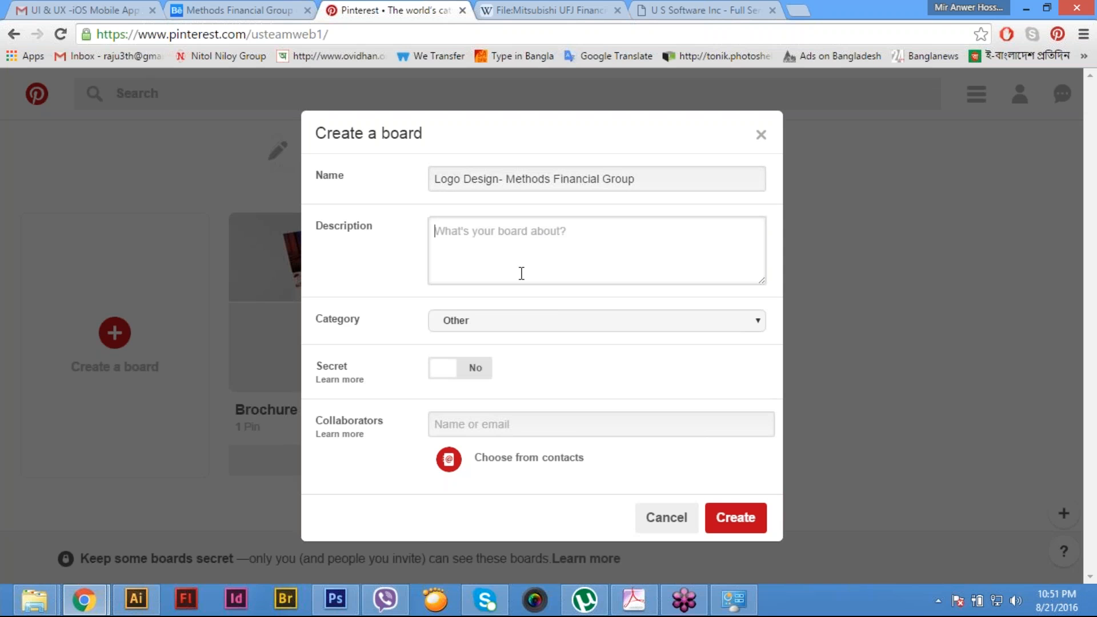
left_click(233, 12)
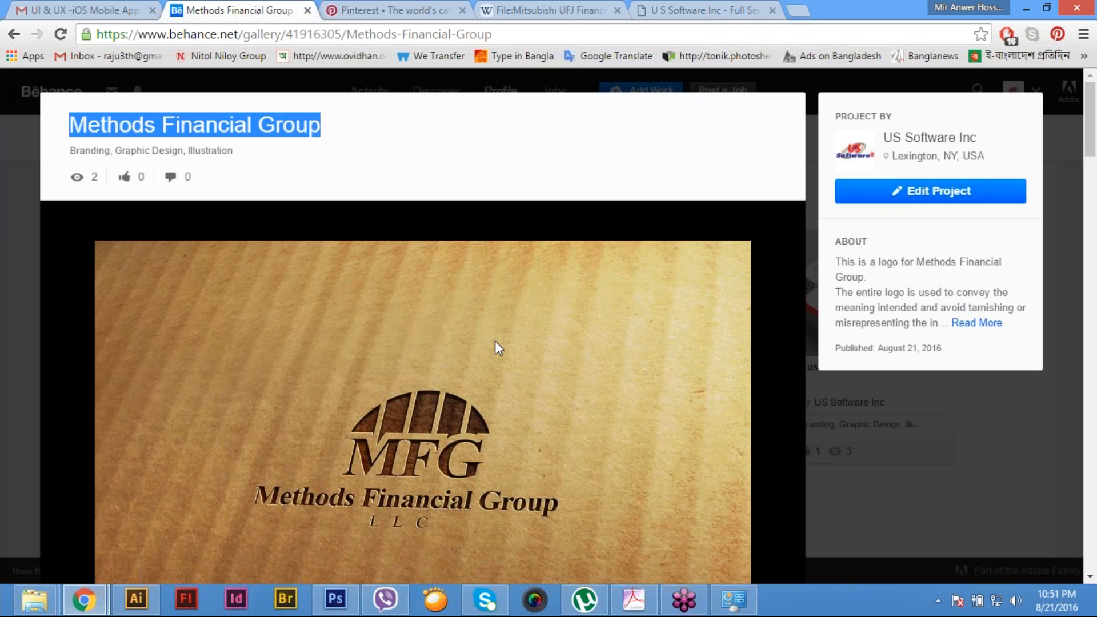
scroll(494, 340, "down", 10)
scroll(495, 343, "up", 6)
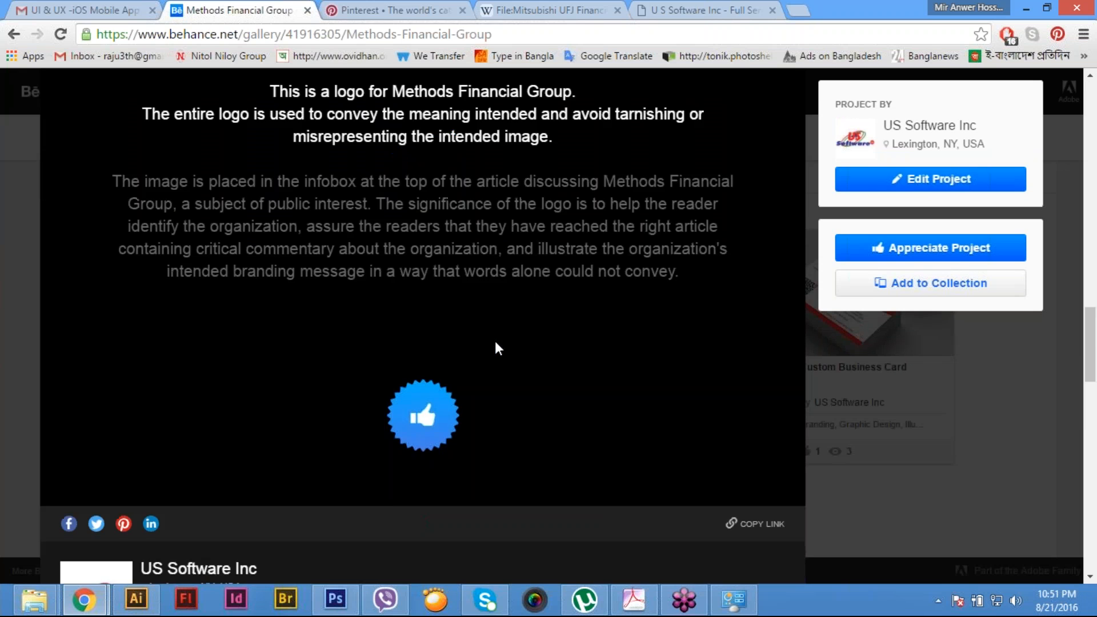
left_click_drag(270, 201, 354, 224)
left_click_drag(653, 373, 689, 386)
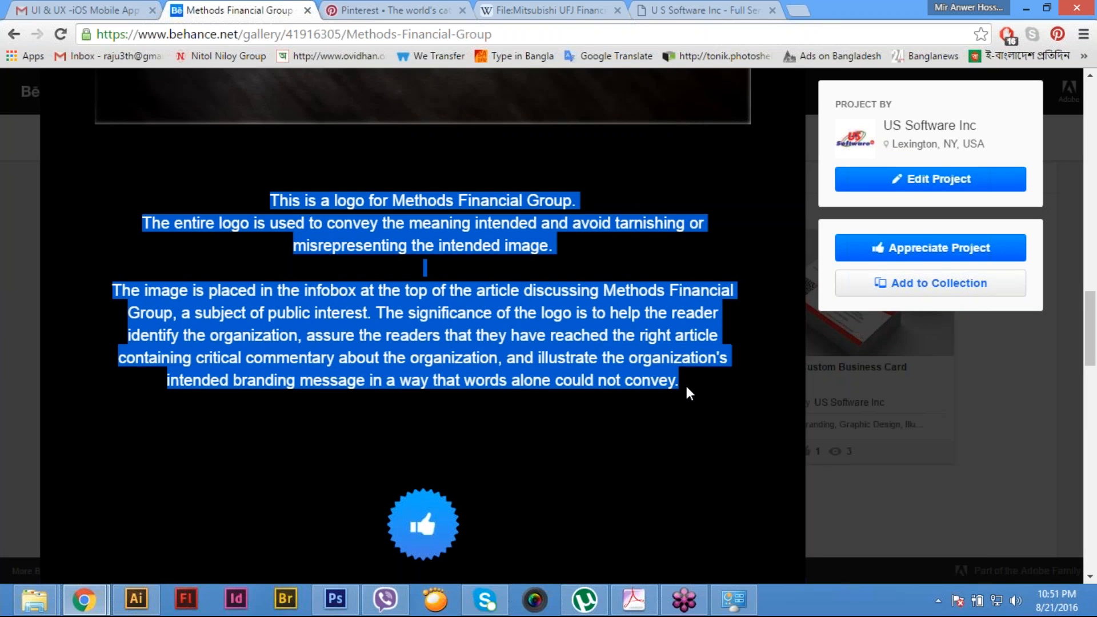
left_click(400, 10)
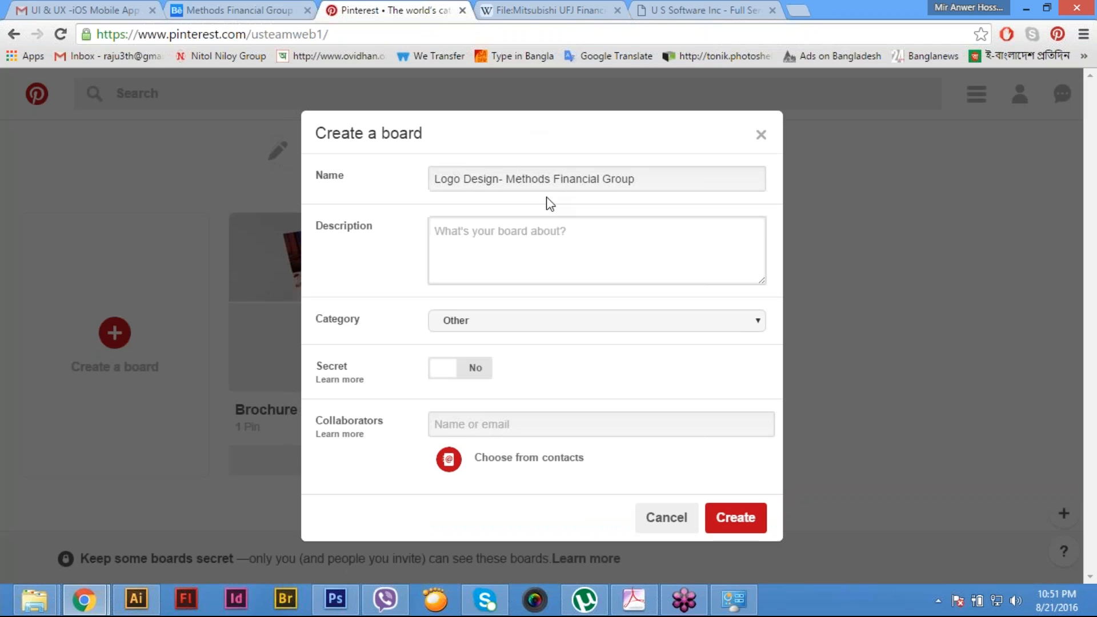
key("ctrl+v")
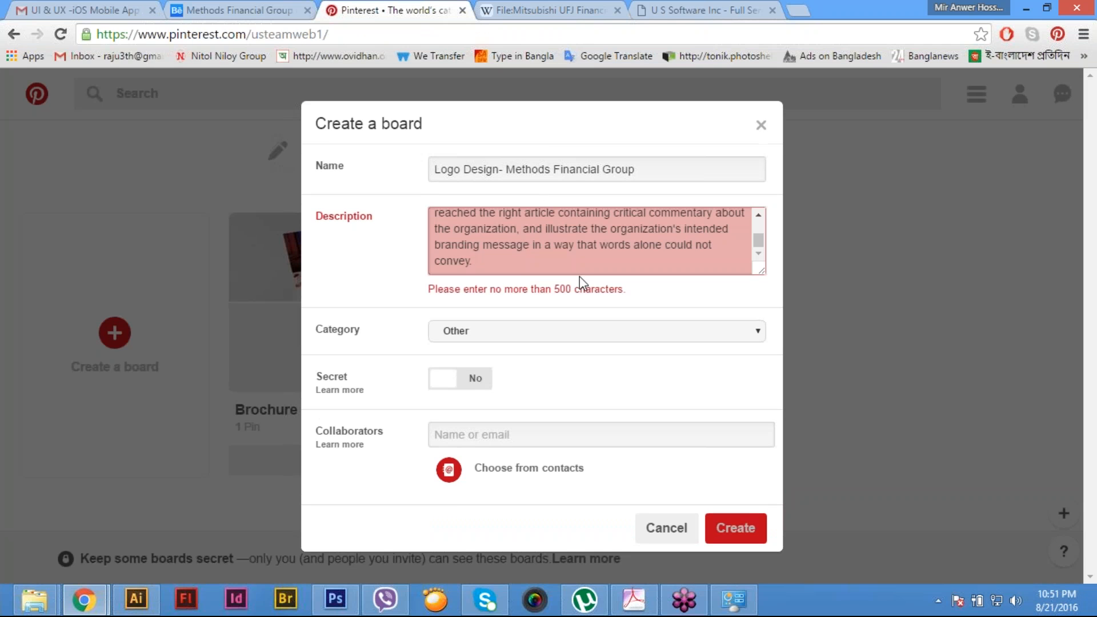
- Shorten the board description so it ends with "help the reader identify the organization." and create the board
left_click_drag(420, 229, 419, 227)
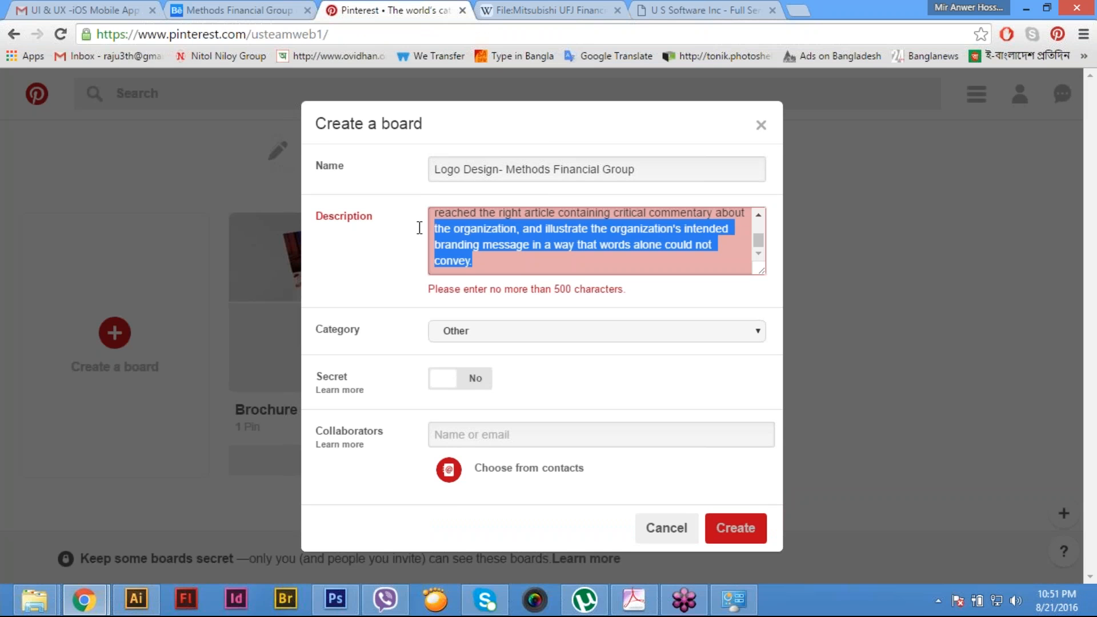
scroll(517, 269, "up", 1)
scroll(519, 268, "down", 1)
key("BackSpace")
key("BackSpace")
key("BackSpace")
key("BackSpace")
key("BackSpace")
key("BackSpace")
key("BackSpace")
key("BackSpace")
key("BackSpace")
key("BackSpace")
key("BackSpace")
key("BackSpace")
key("BackSpace")
key("BackSpace")
key("BackSpace")
key("BackSpace")
key("BackSpace")
key("BackSpace")
key("BackSpace")
key("BackSpace")
key("BackSpace")
key("BackSpace")
key("BackSpace")
key("BackSpace")
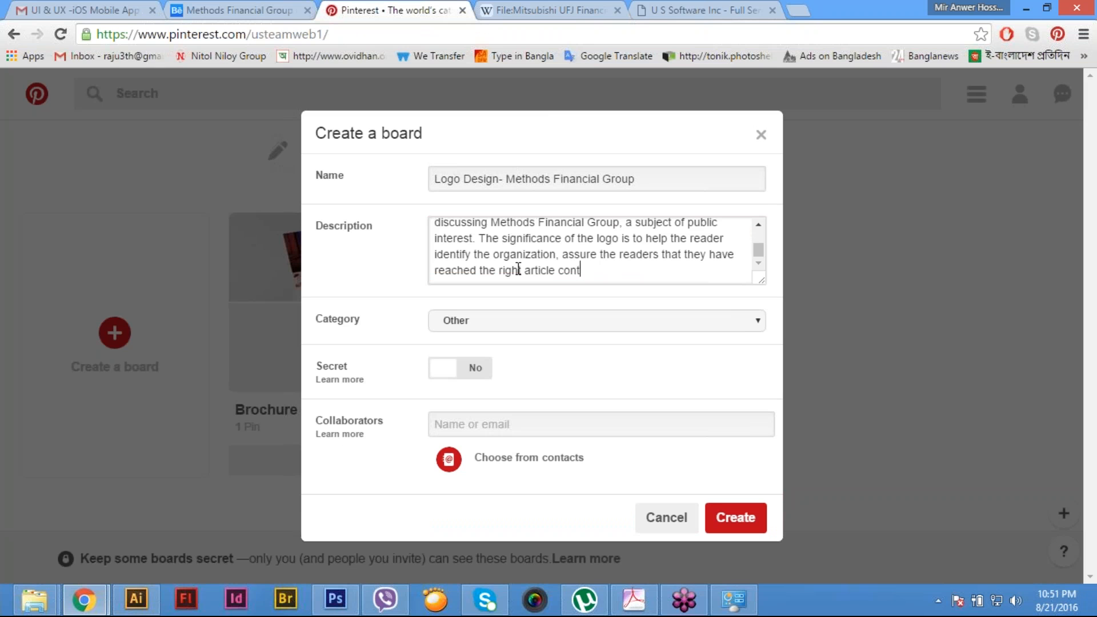
key("BackSpace")
key("BackSpace")
key("BackSpace")
key("BackSpace")
key("BackSpace")
key("BackSpace")
key("BackSpace")
key("BackSpace")
key("BackSpace")
key("BackSpace")
key("BackSpace")
key("BackSpace")
key("BackSpace")
key("BackSpace")
key("BackSpace")
key("BackSpace")
key("BackSpace")
key("BackSpace")
key("BackSpace")
key("BackSpace")
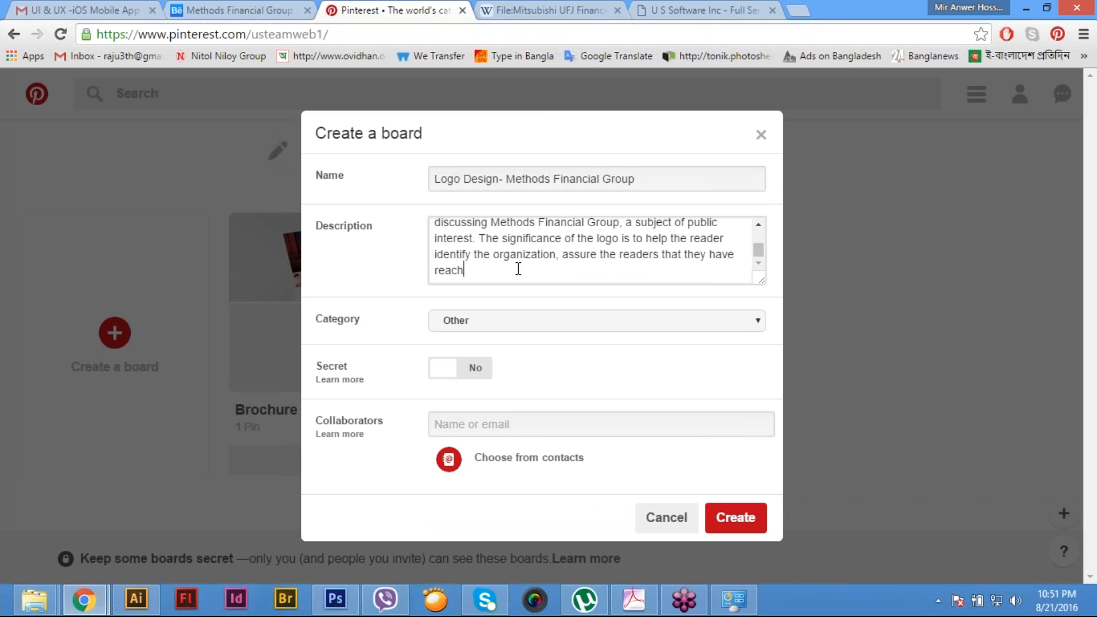
key("BackSpace")
key("BackSpace")
key("BackSpace")
key("BackSpace")
key("BackSpace")
key("BackSpace")
key("BackSpace")
key("BackSpace")
key("BackSpace")
key("BackSpace")
key("BackSpace")
key("BackSpace")
key("BackSpace")
key("BackSpace")
key("BackSpace")
key("BackSpace")
key("BackSpace")
key("BackSpace")
key("BackSpace")
key("BackSpace")
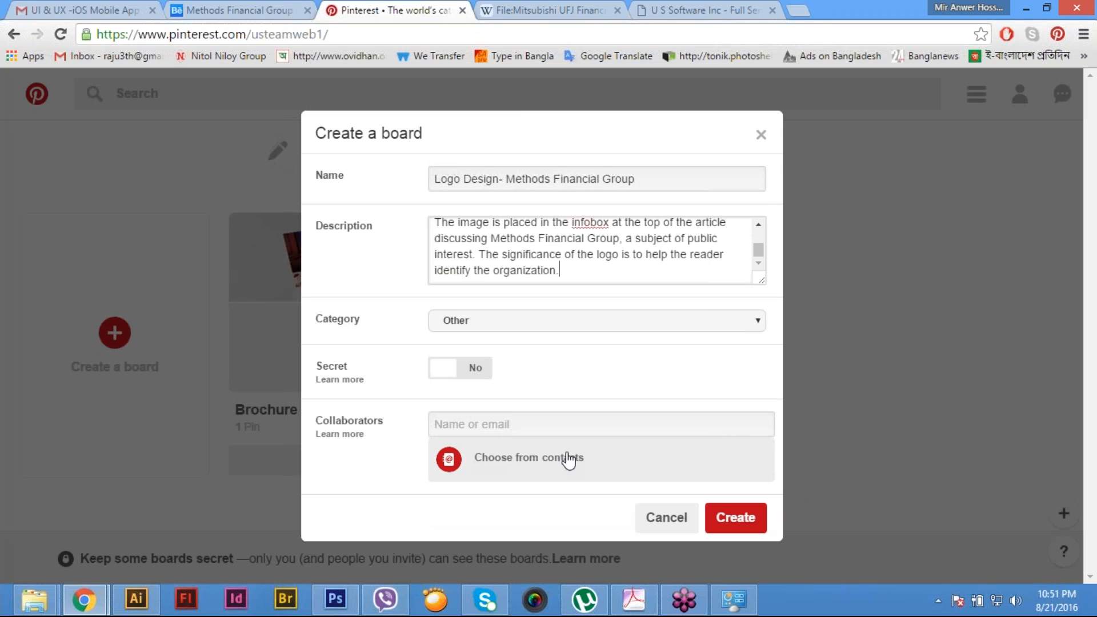
left_click(728, 517)
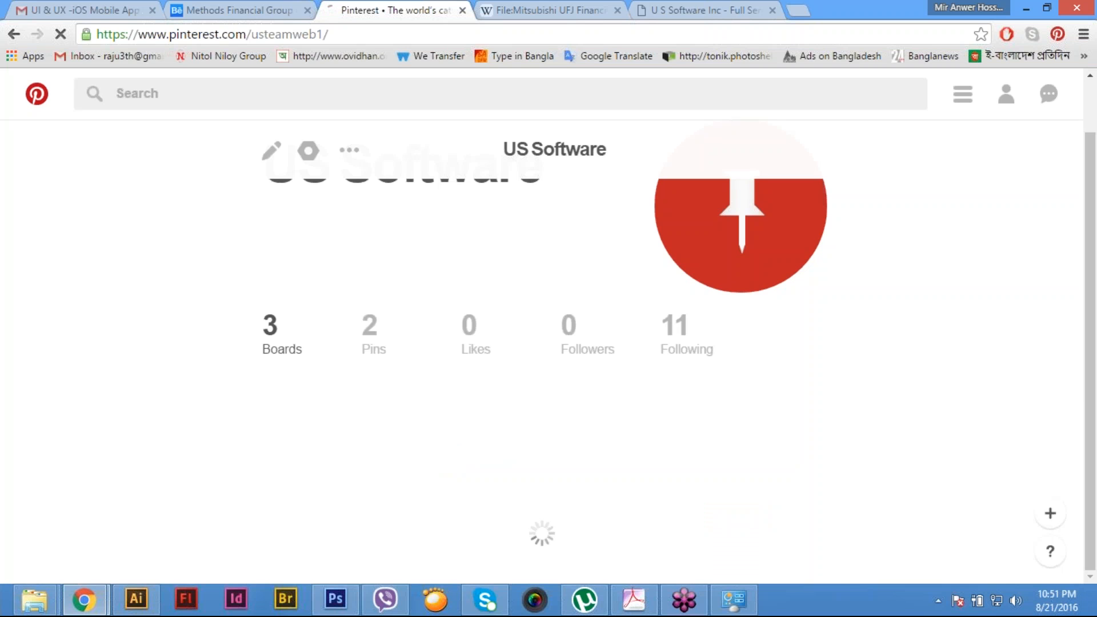
- Share the Methods Financial Group project from Behance to Pinterest and save it to the Logo Design- Methods Financial Group board
left_click(230, 9)
left_click(366, 6)
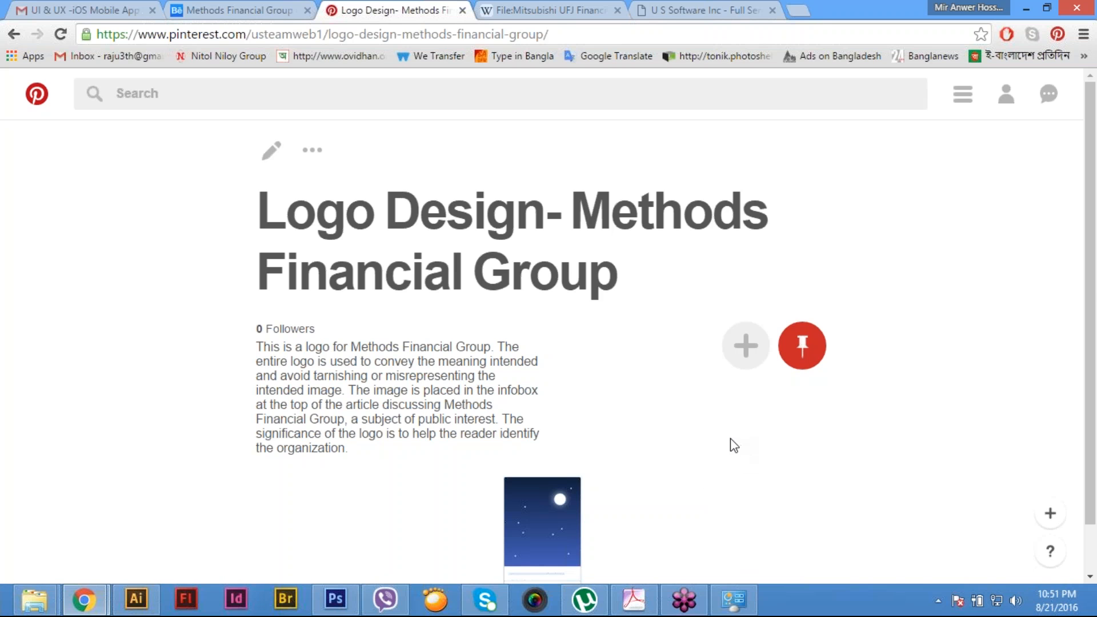
left_click(260, 11)
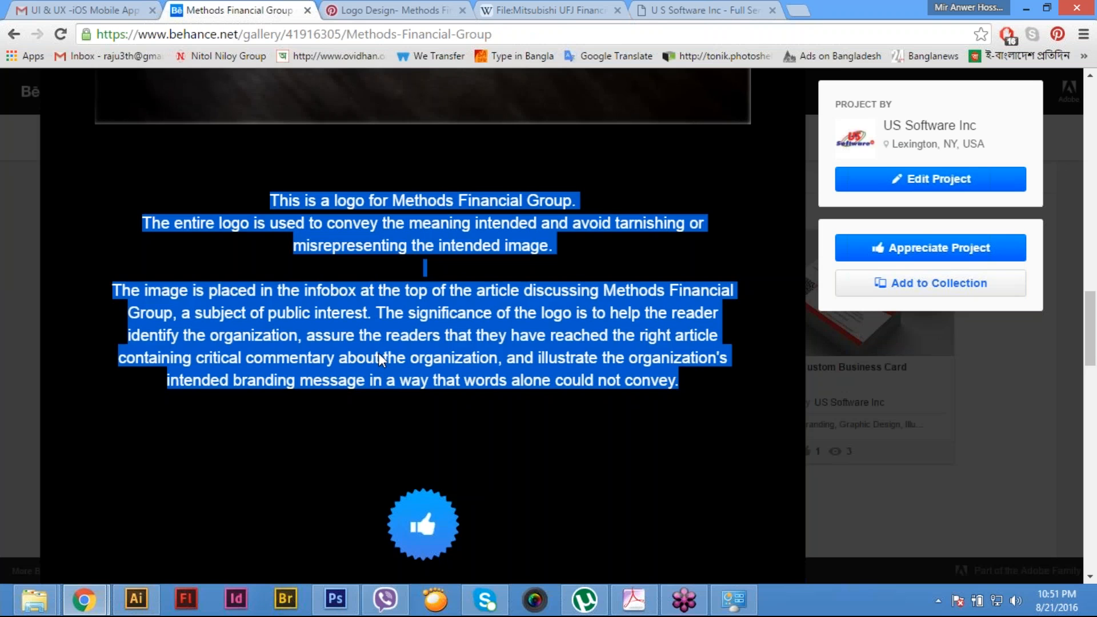
scroll(378, 353, "up", 5)
scroll(378, 352, "down", 7)
scroll(380, 360, "down", 4)
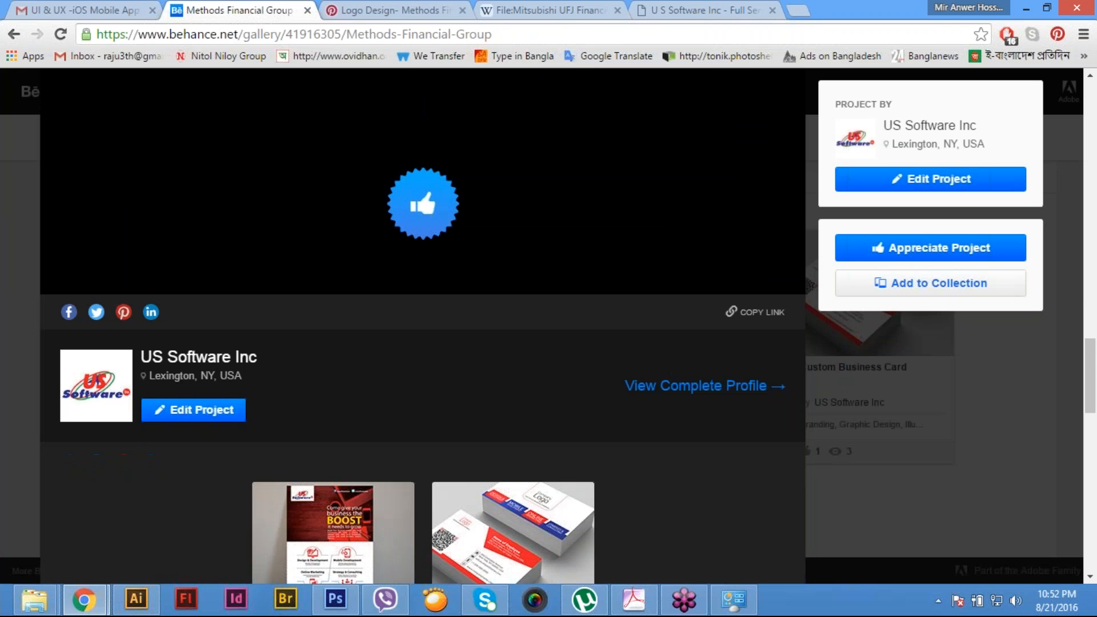
left_click(123, 312)
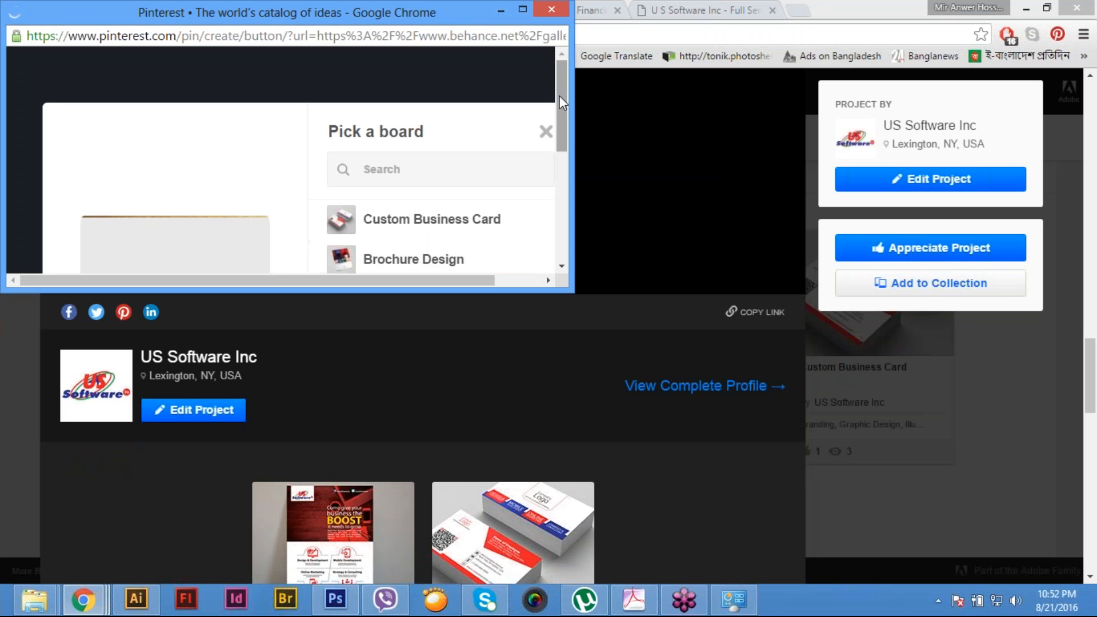
scroll(563, 122, "down", 1)
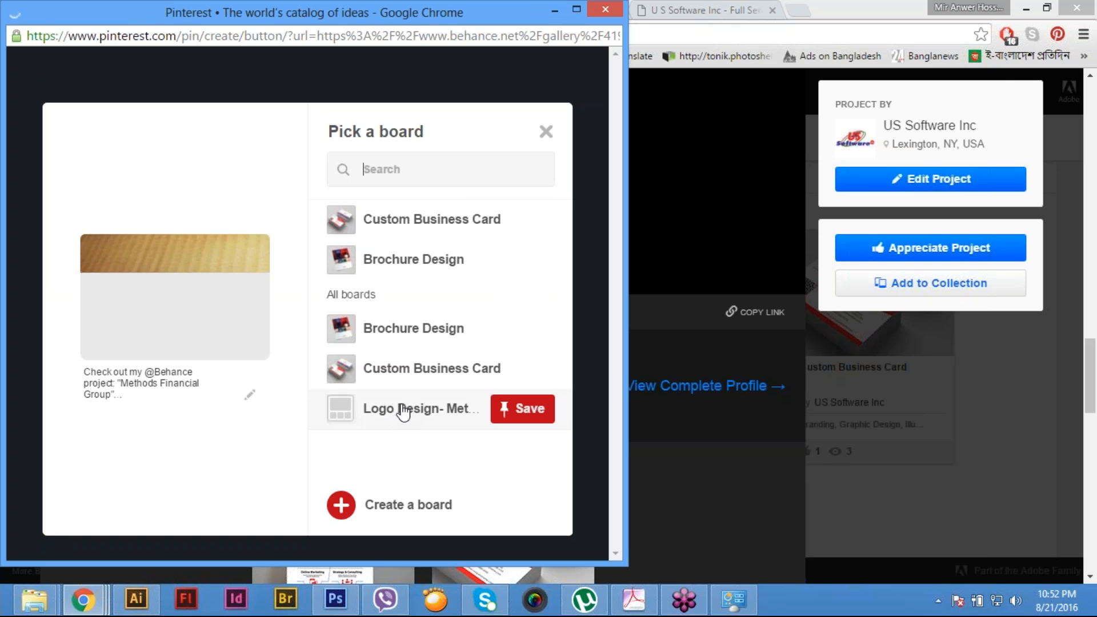
left_click(400, 411)
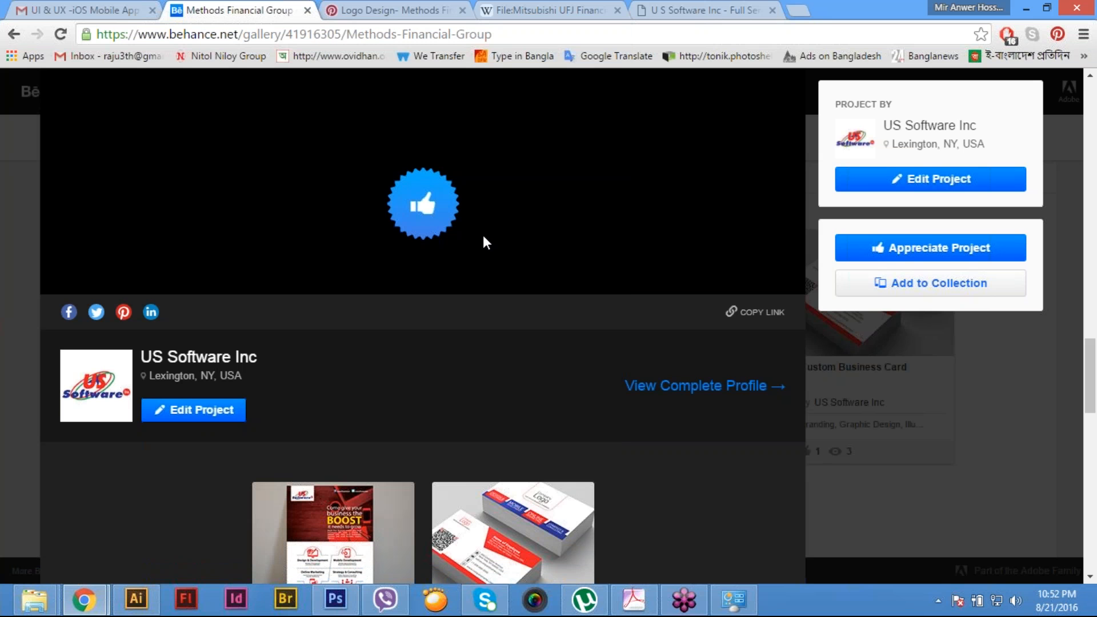
- Start a new board from the company's Pinterest profile and name it "Magazine Advertisement- US Software Inc", copied from the Behance project title
left_click(417, 9)
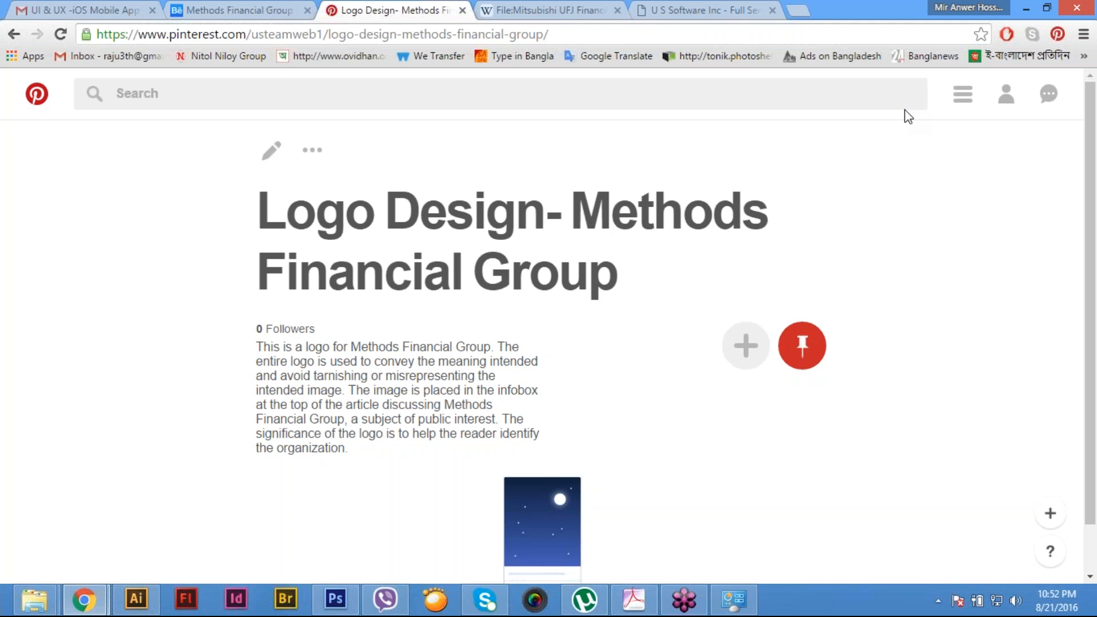
left_click(1009, 101)
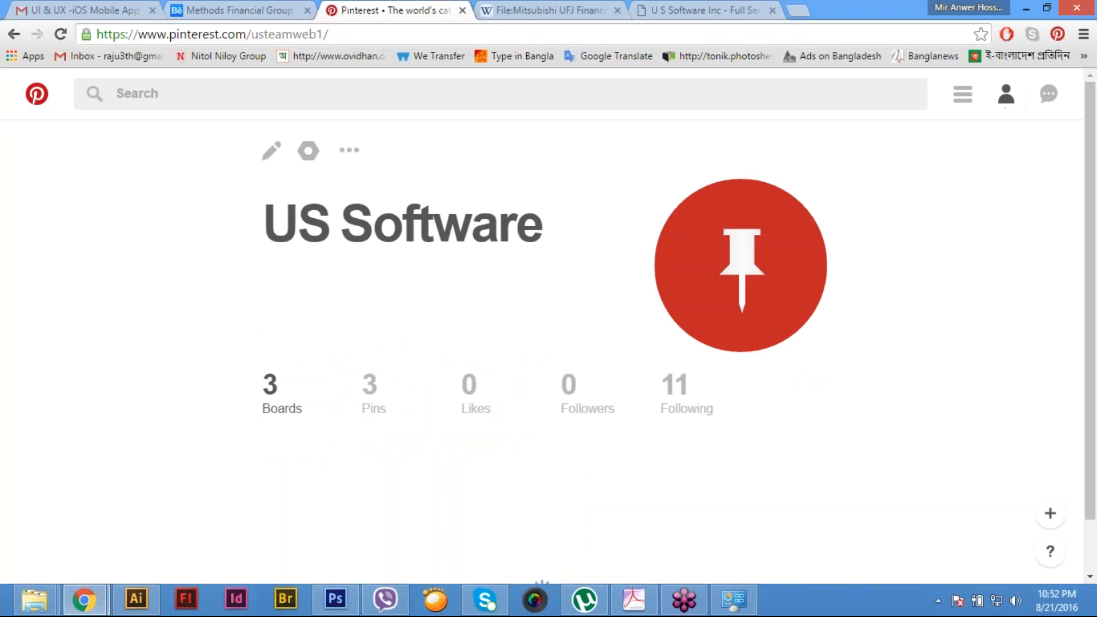
scroll(471, 432, "down", 4)
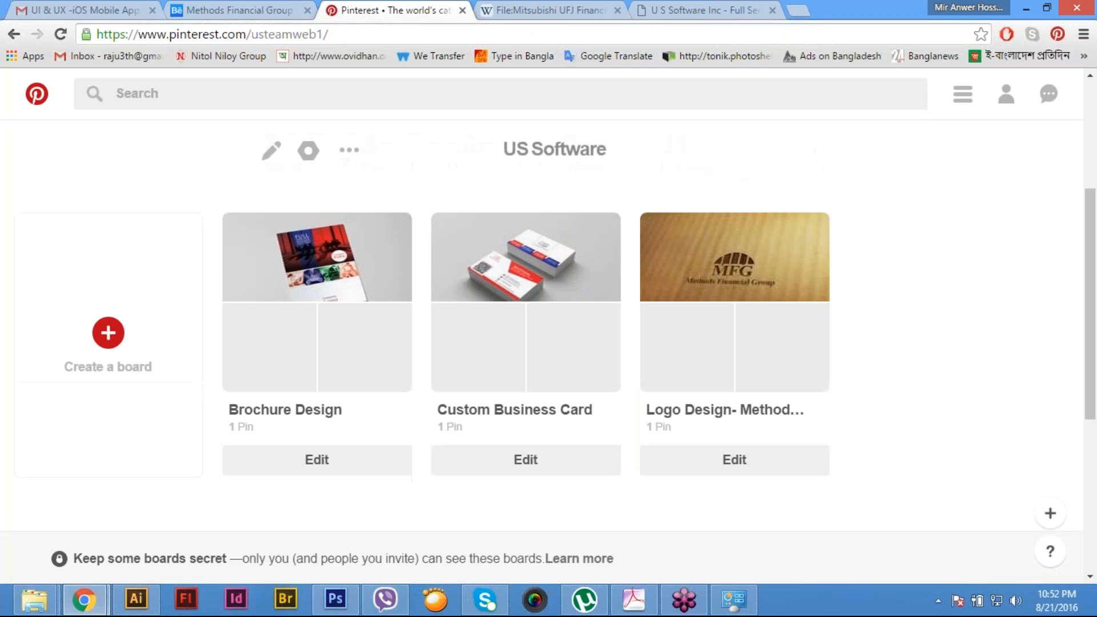
left_click(112, 337)
left_click(243, 3)
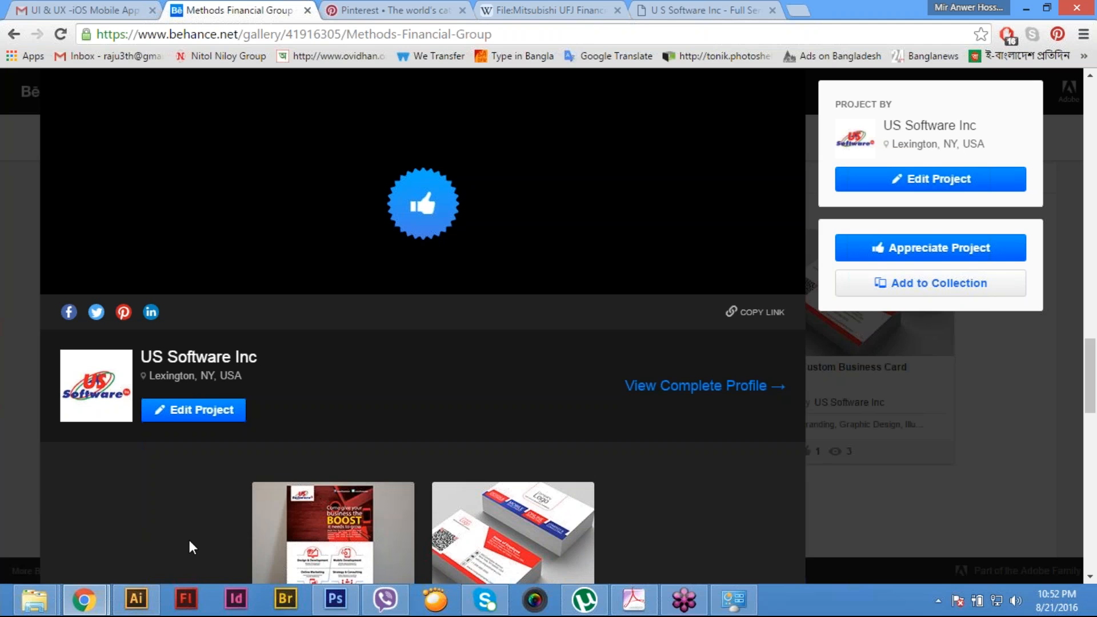
left_click(345, 520)
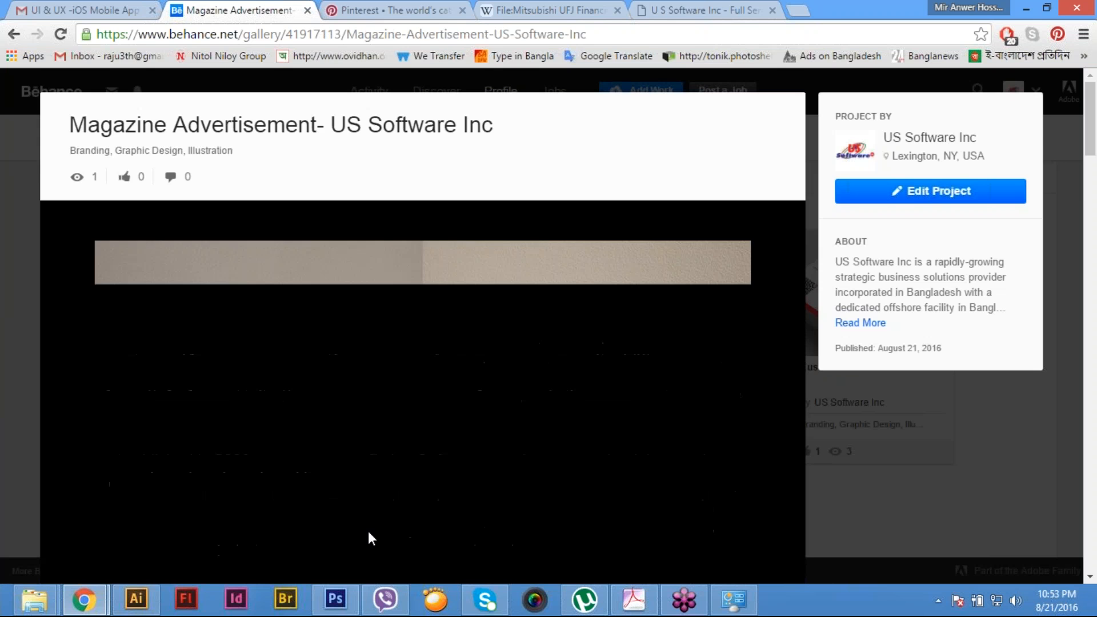
left_click_drag(71, 125, 507, 128)
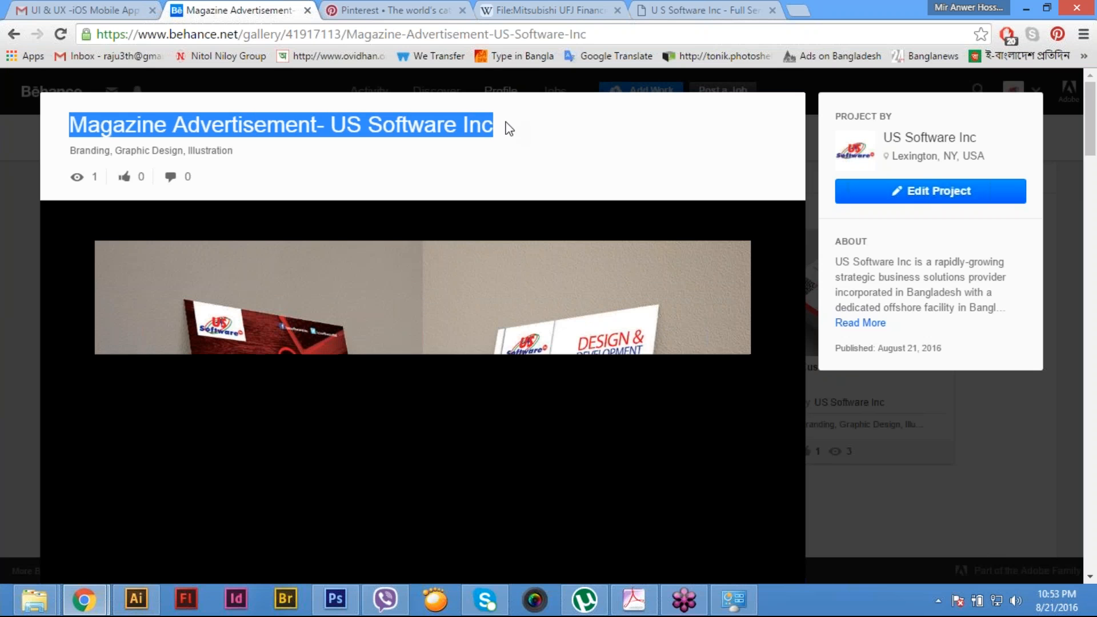
left_click(413, 9)
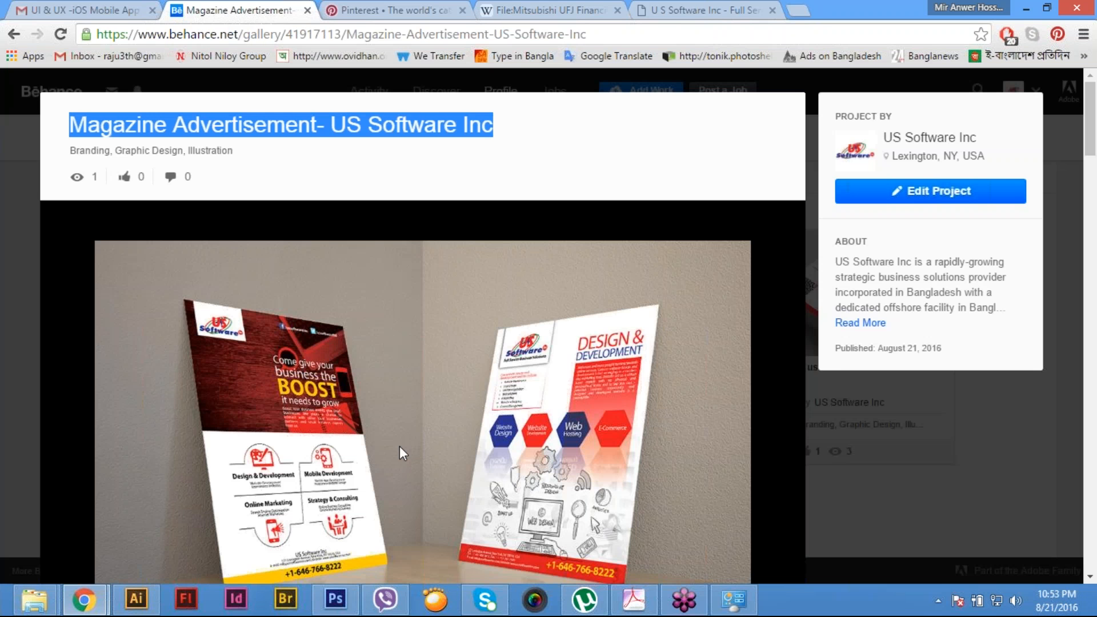
- Copy the Behance project's text from "US Software Inc is a rapidly-growing" to "Microsoft certified Partner." into the Pinterest board's description
scroll(400, 447, "down", 1)
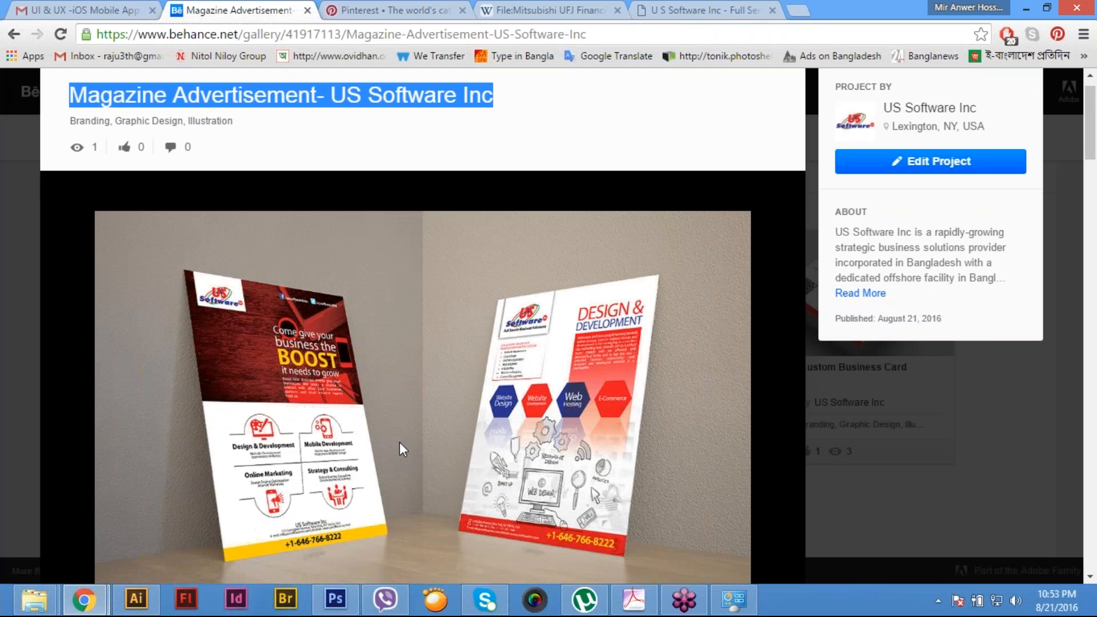
scroll(399, 442, "down", 10)
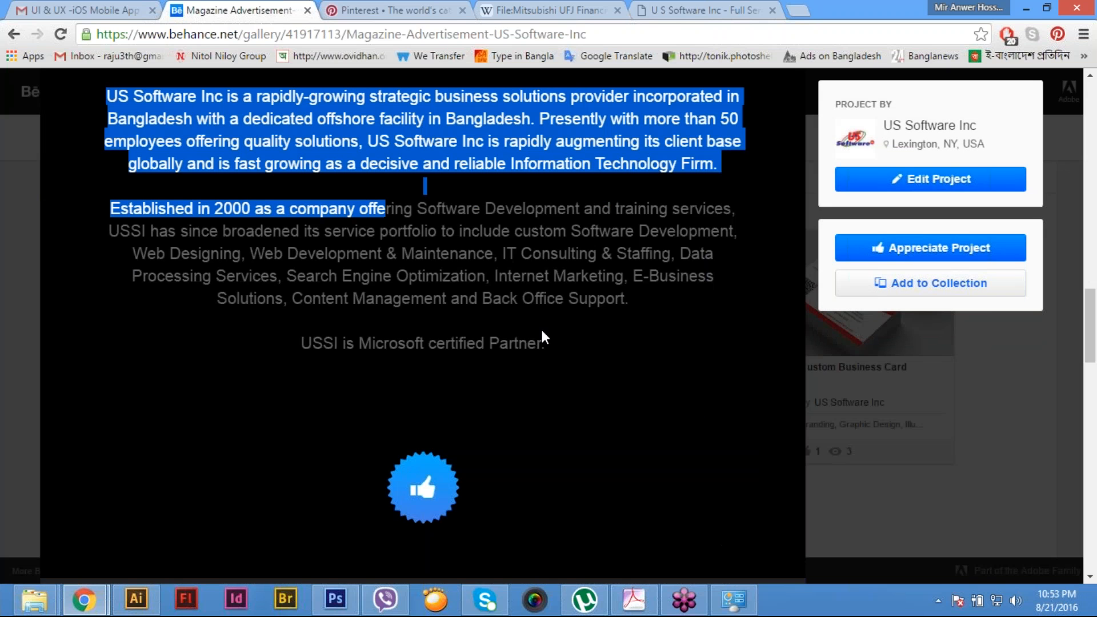
left_click_drag(543, 338, 546, 344)
left_click(416, 8)
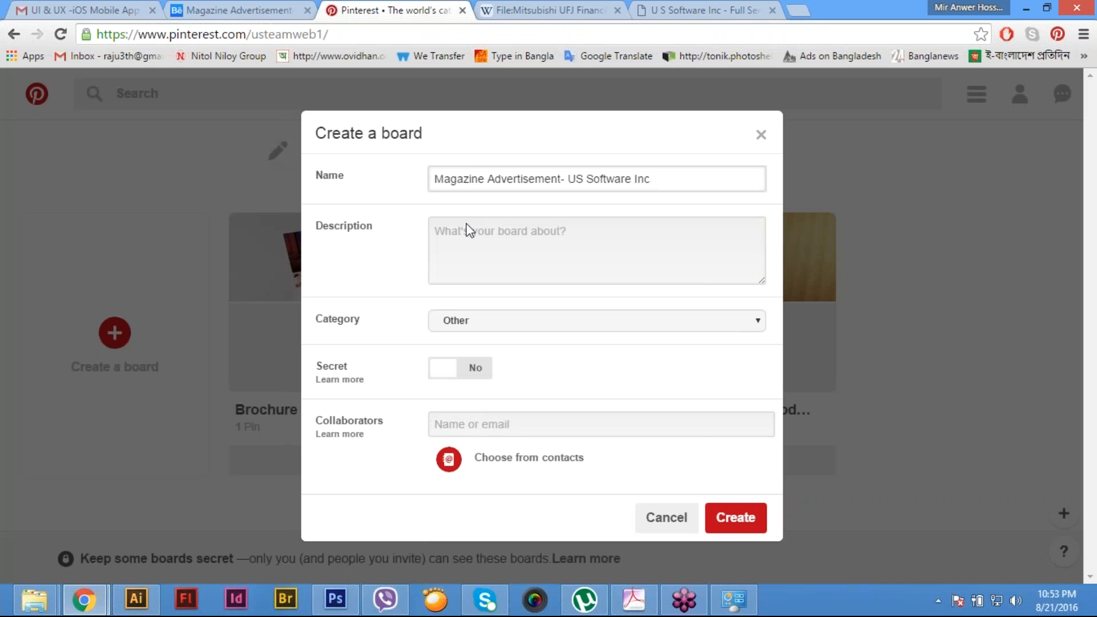
left_click(472, 242)
key("ctrl+v")
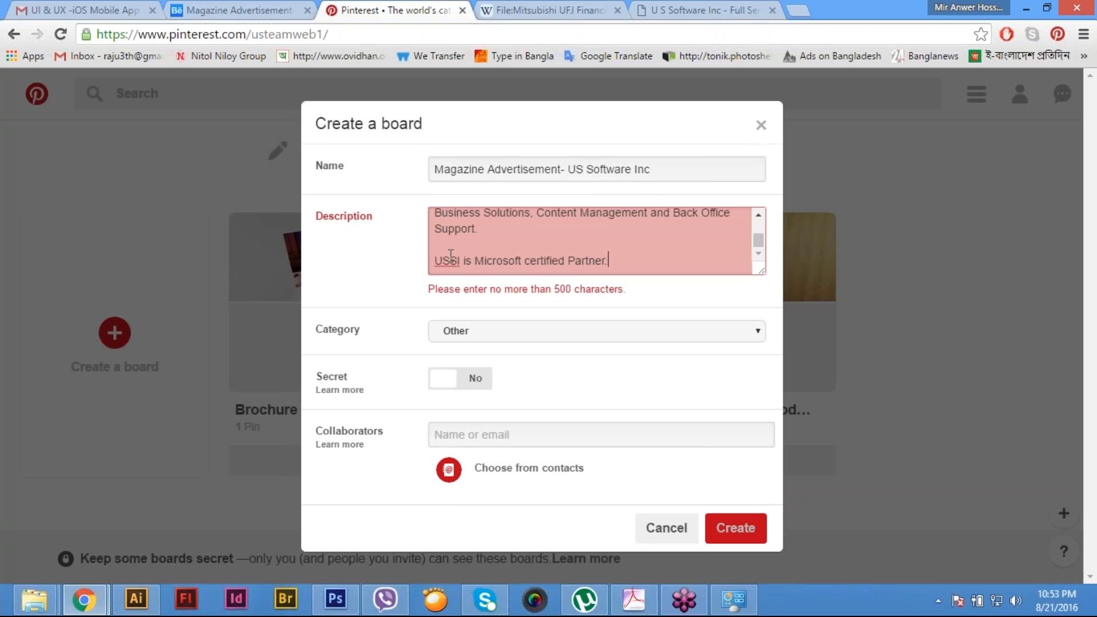
- Shorten the board description so it ends with "offering Software Development and training services." and create the board
triple_click(457, 262)
key("BackSpace")
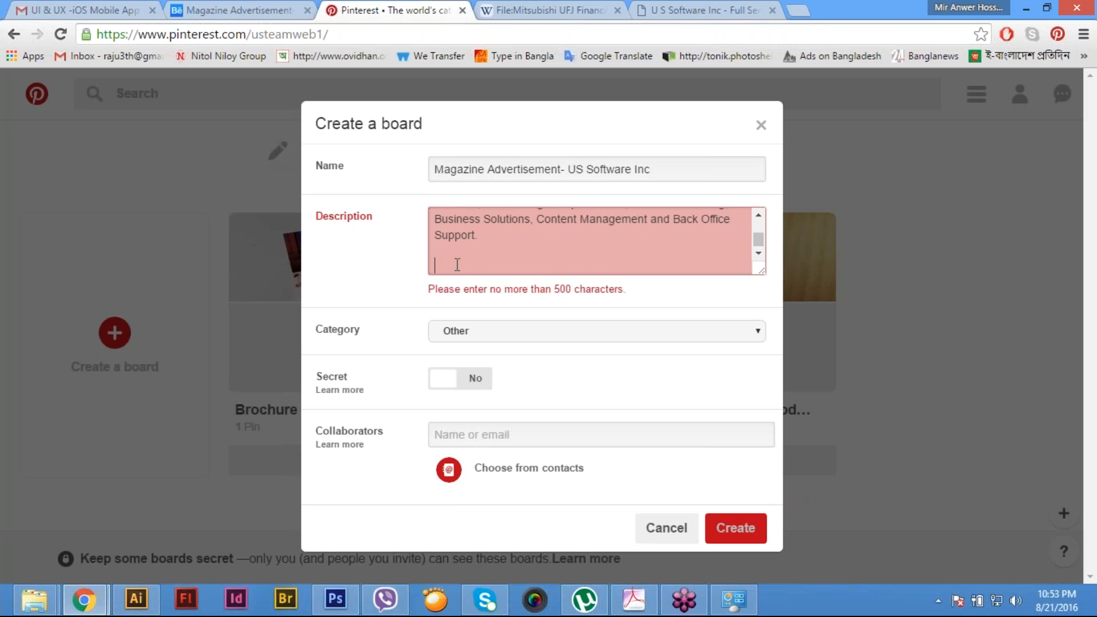
key("BackSpace")
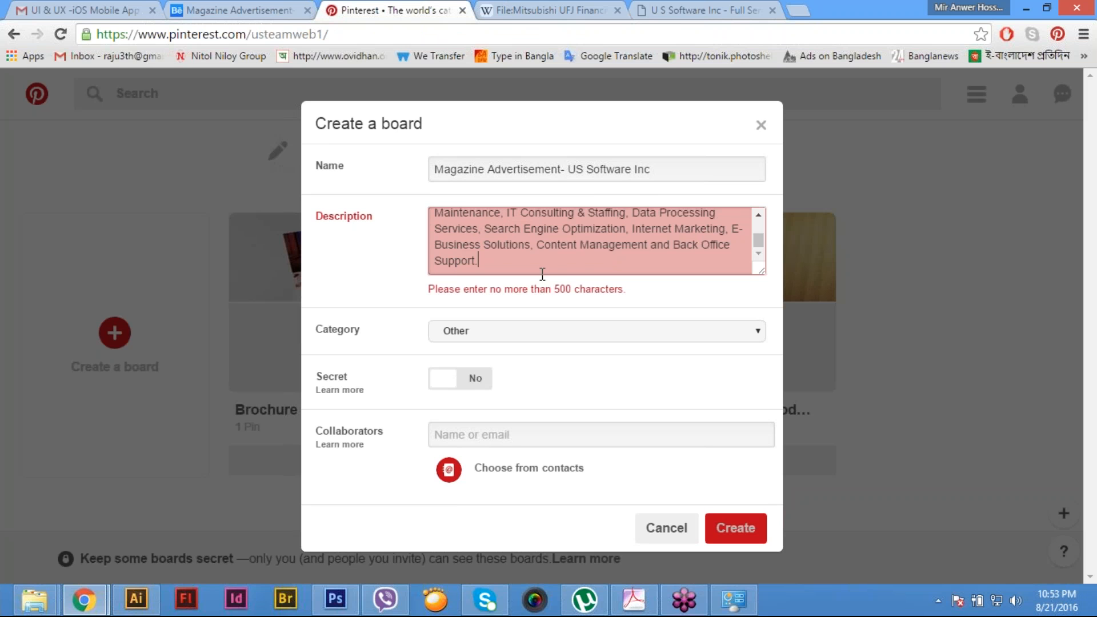
left_click(627, 229, "shift")
type(".")
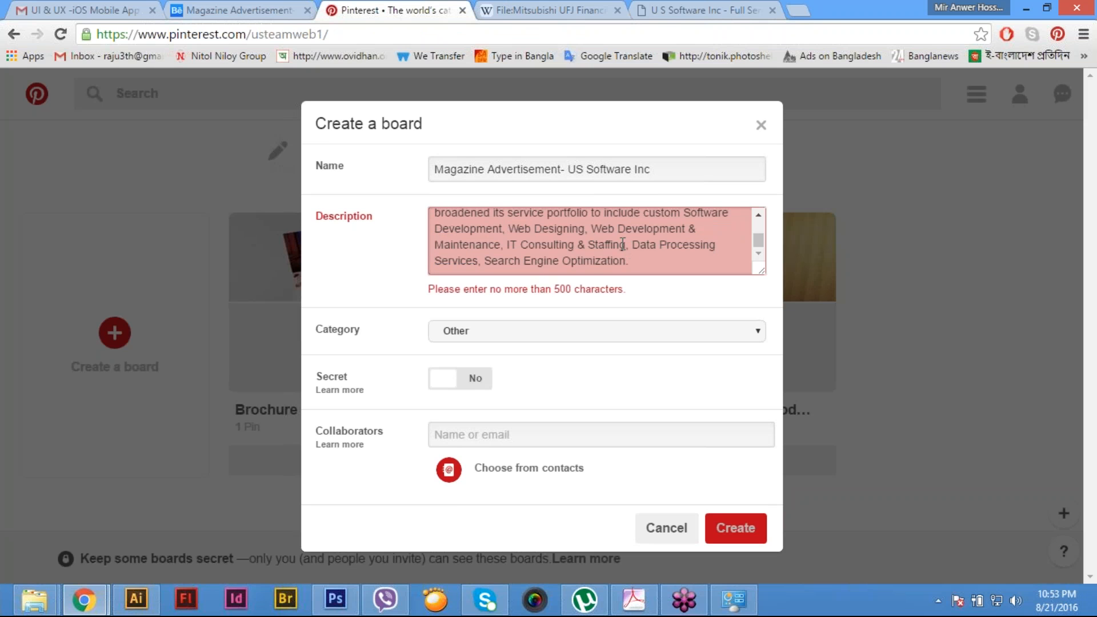
left_click(506, 230, "shift")
key("BackSpace")
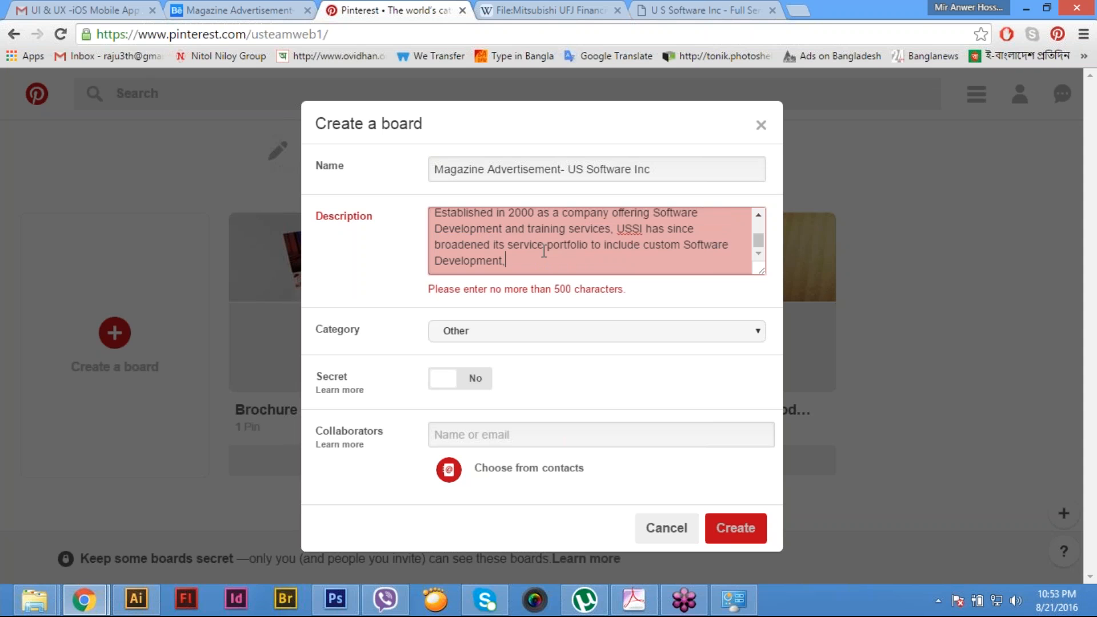
left_click(618, 229, "shift")
key("BackSpace")
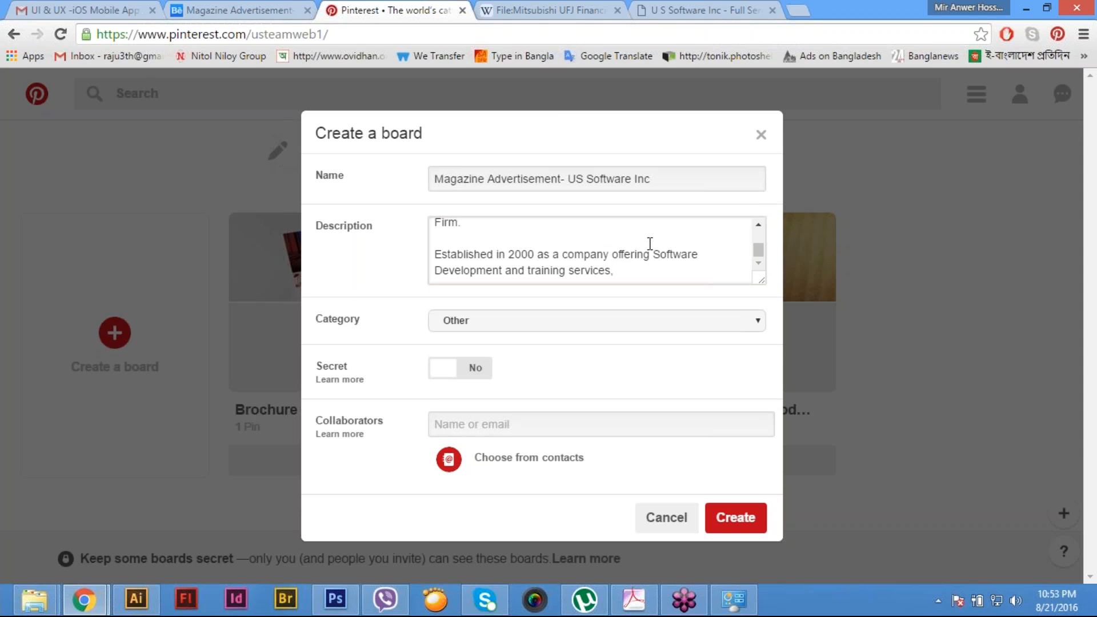
key("BackSpace")
key("BackSpace")
type(".")
left_click(720, 521)
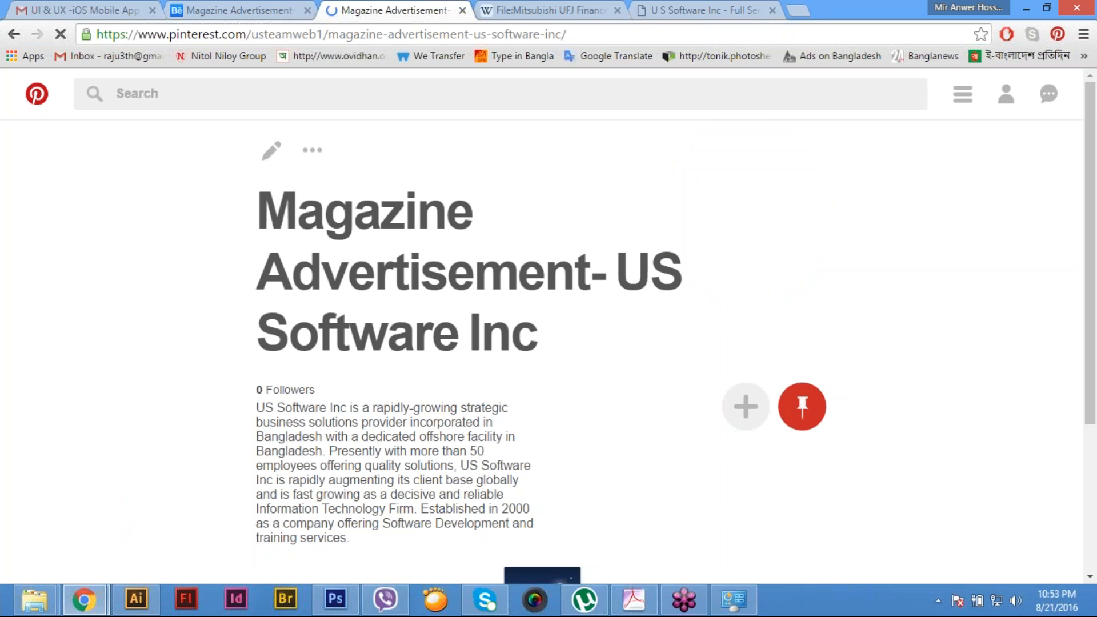
- Share the Magazine Advertisement project from Behance to Pinterest and save it to the Magazine Advertisement- US Software Inc board
left_click(256, 12)
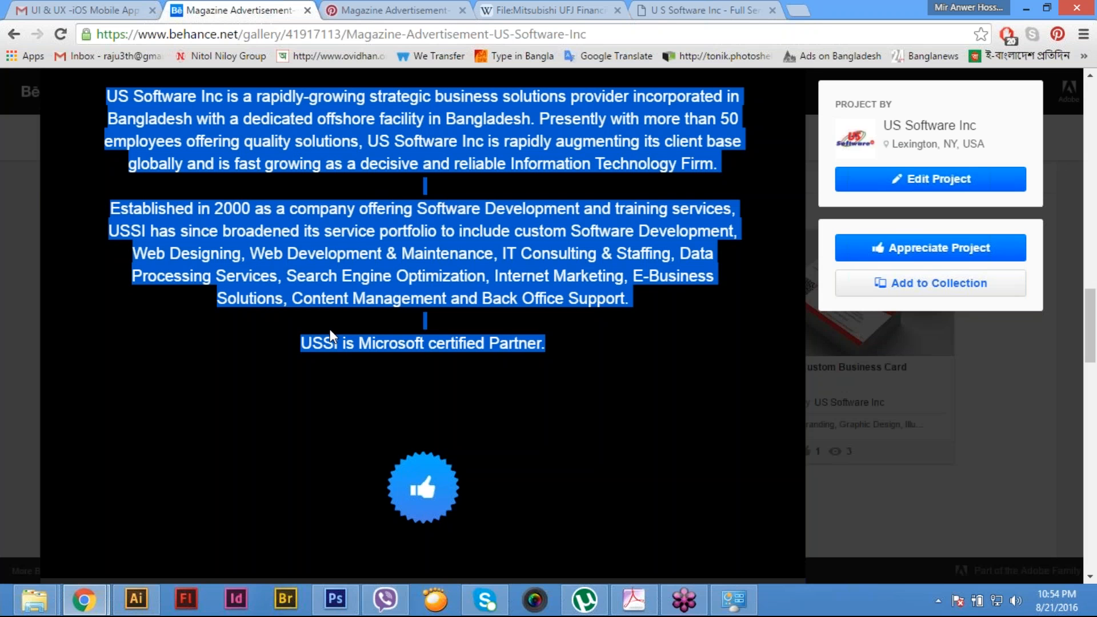
scroll(330, 330, "down", 4)
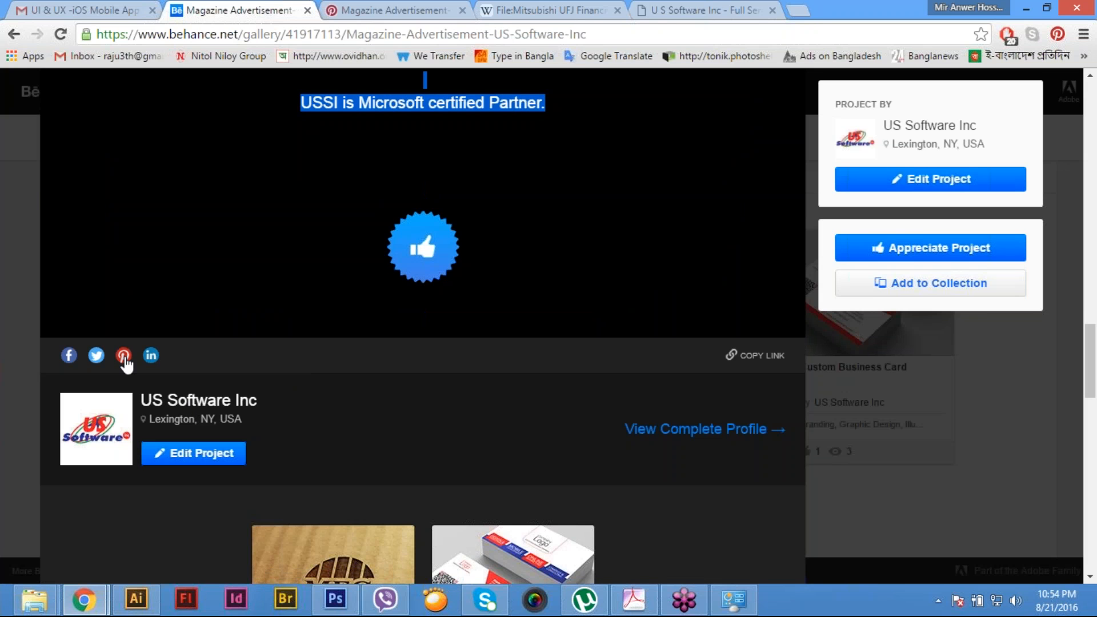
left_click(123, 356)
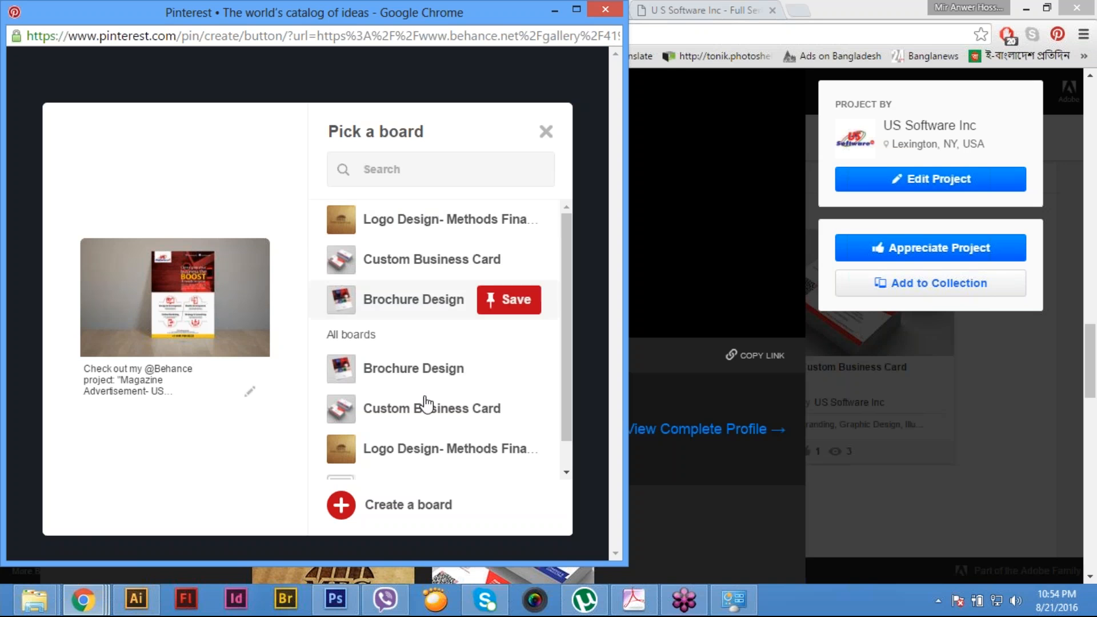
scroll(563, 451, "down", 1)
left_click(516, 459)
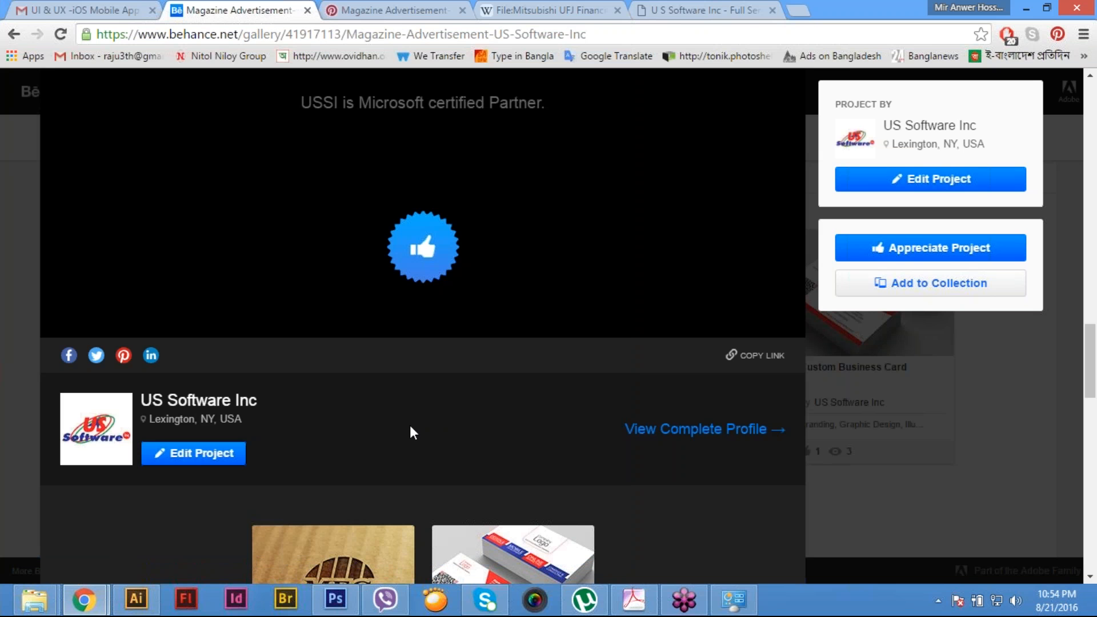
- Go back to the company's Pinterest profile and open the Profile section of its account settings
left_click(446, 9)
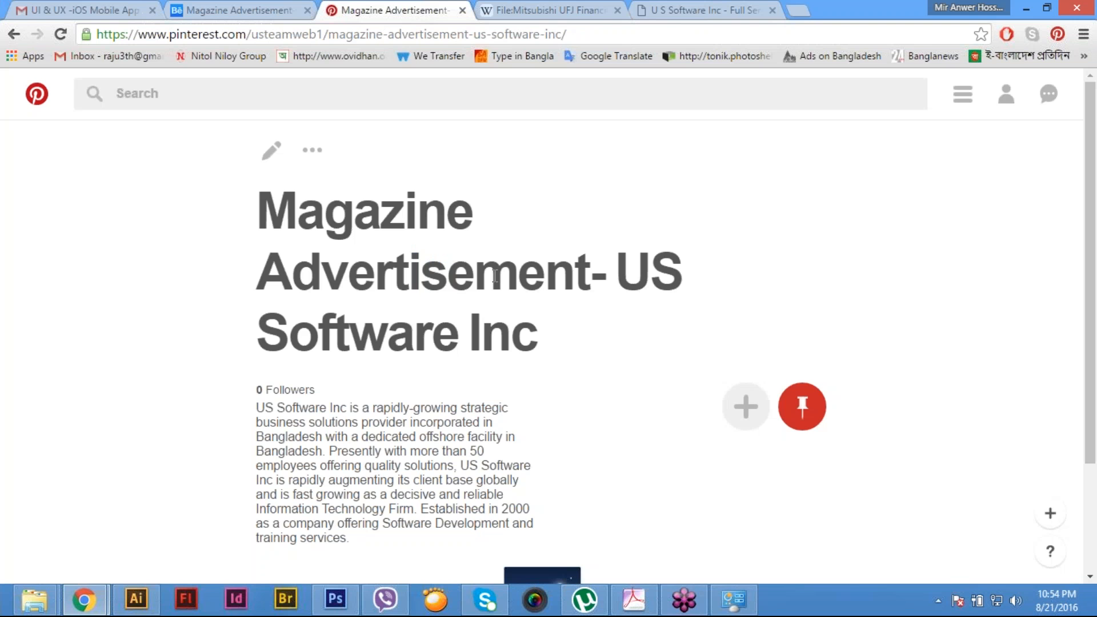
left_click(1007, 96)
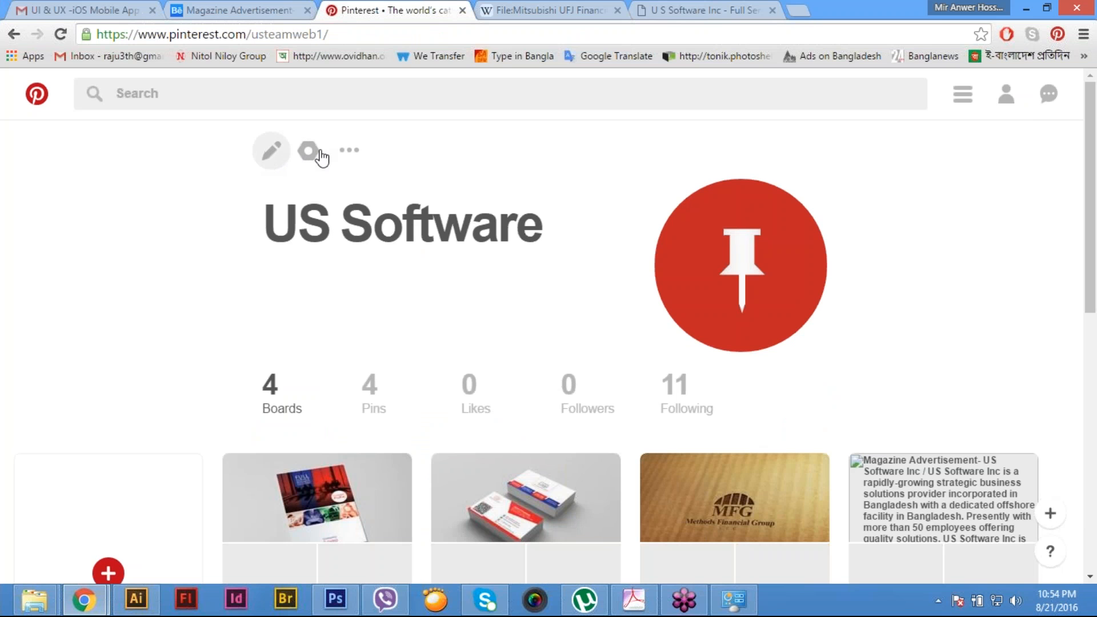
left_click(356, 154)
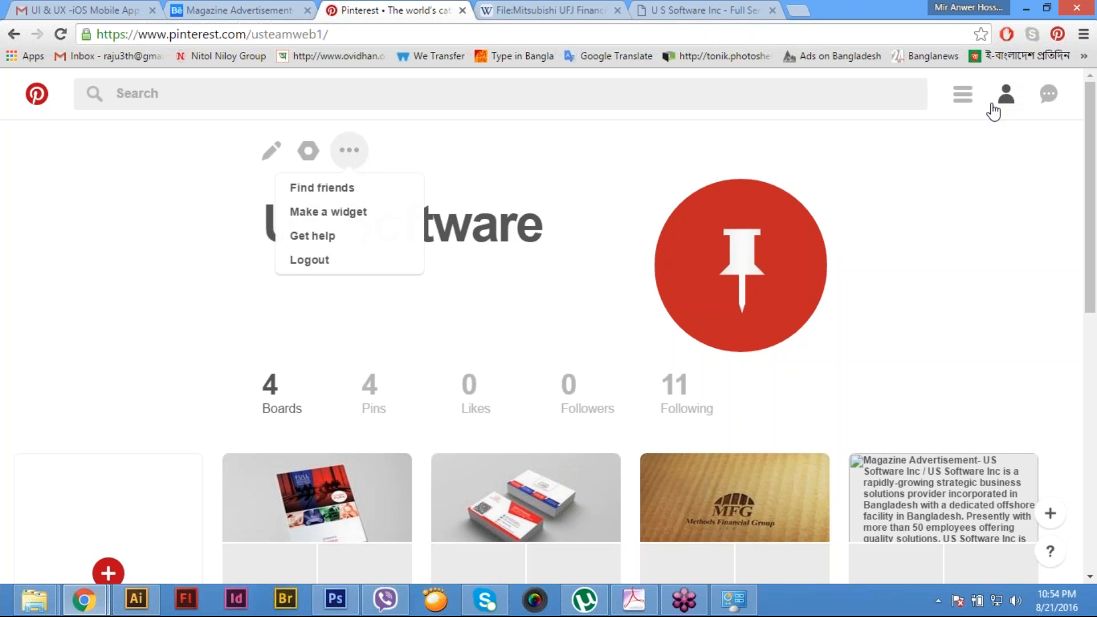
left_click(961, 98)
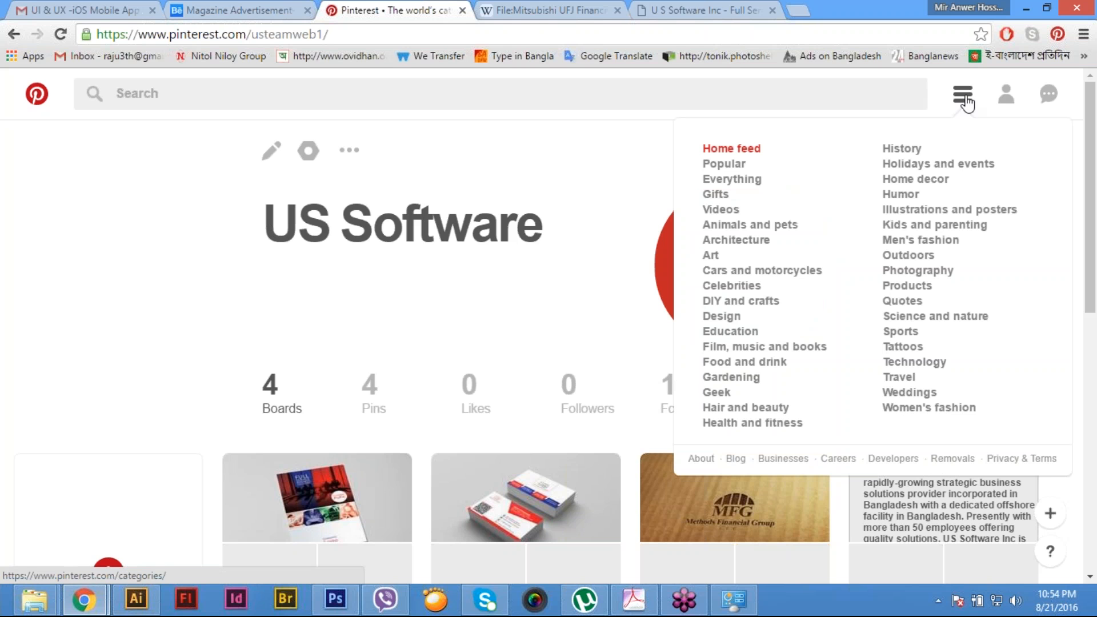
left_click(1010, 100)
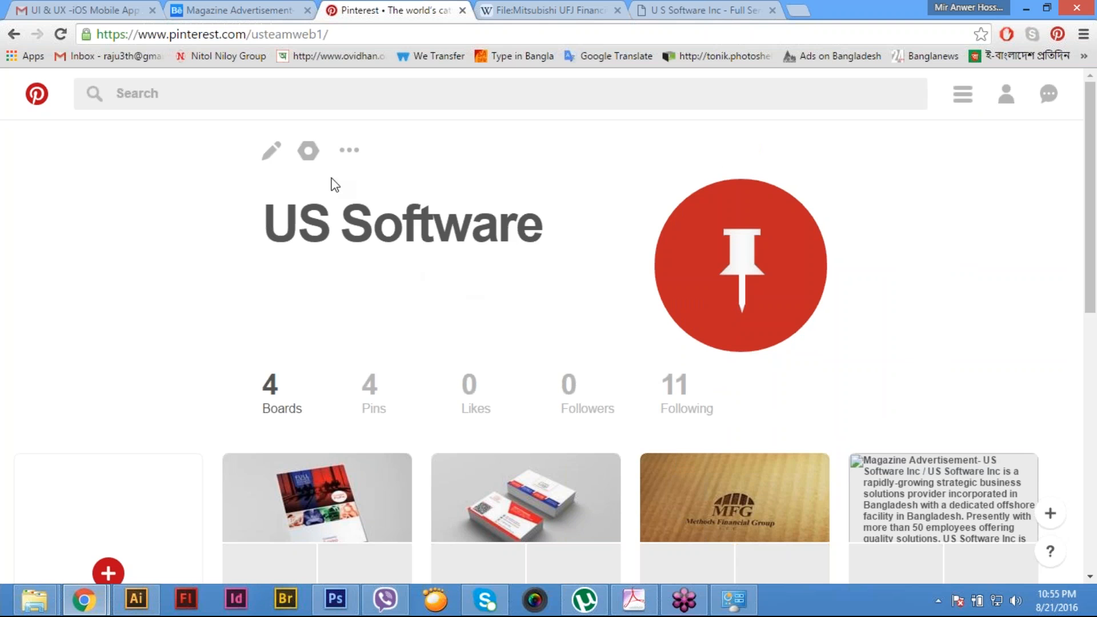
left_click(307, 162)
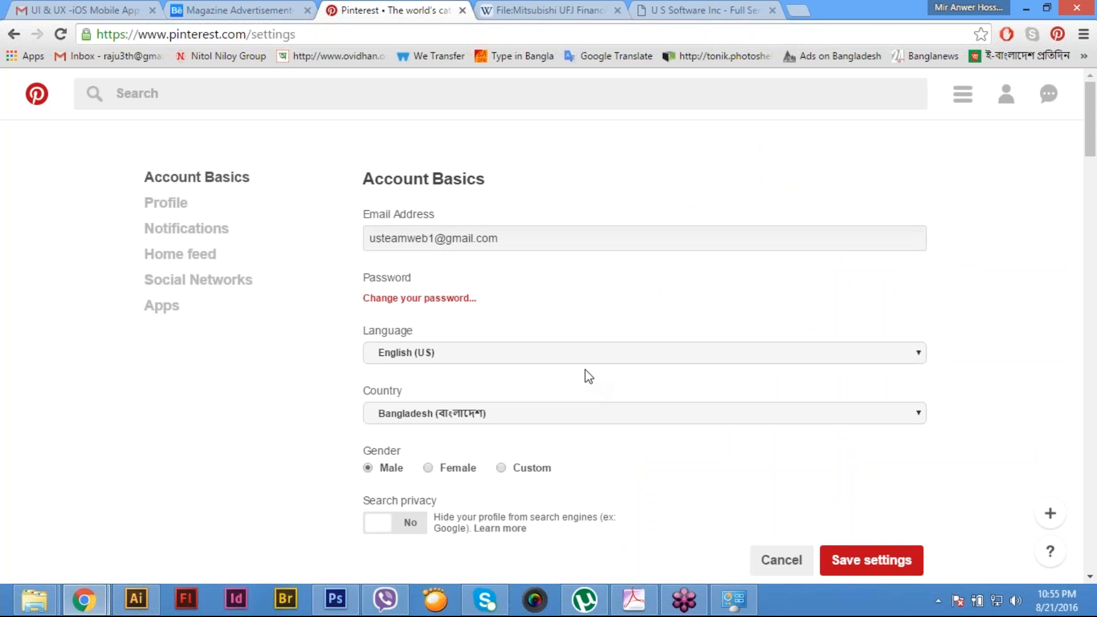
left_click(163, 203)
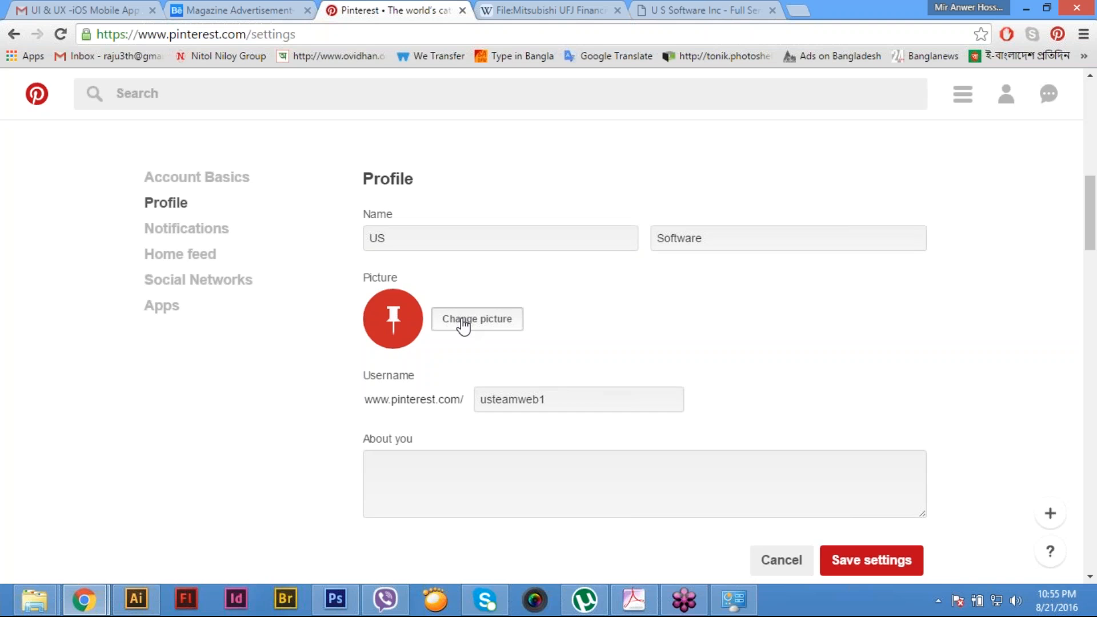
- Choose the image file US Software Inc Profile Image-01 as the new Pinterest profile picture
left_click(463, 327)
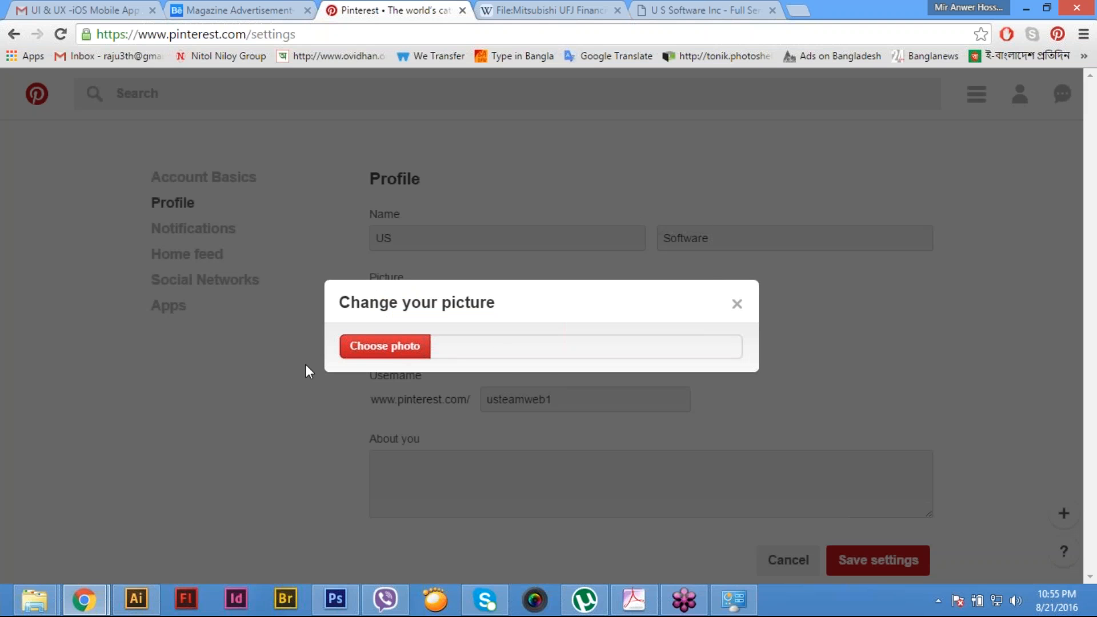
left_click(390, 349)
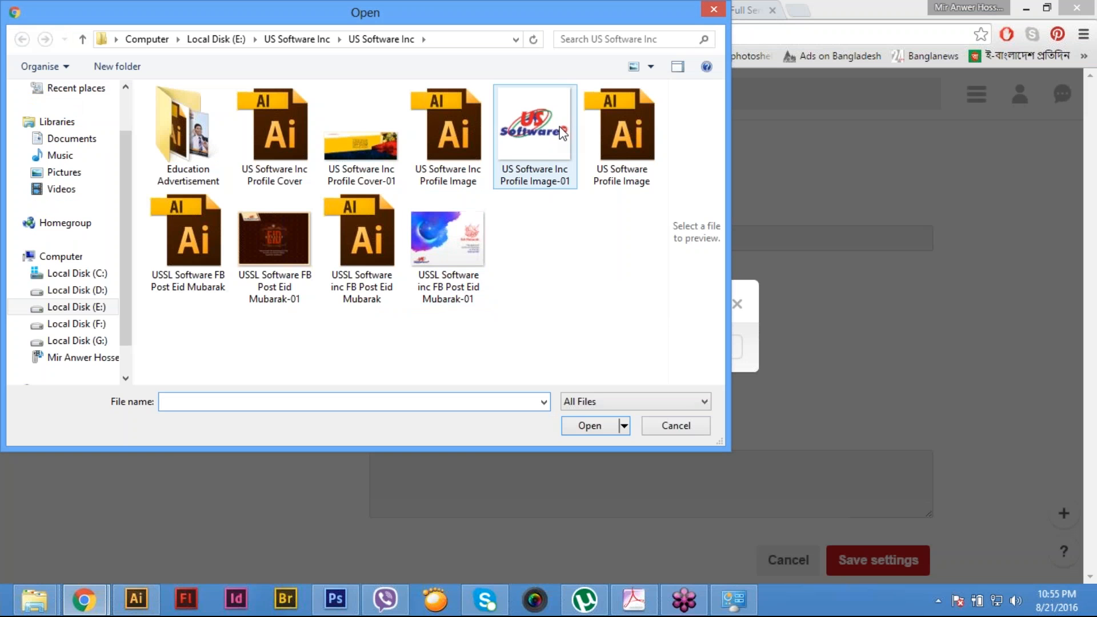
double_click(563, 133)
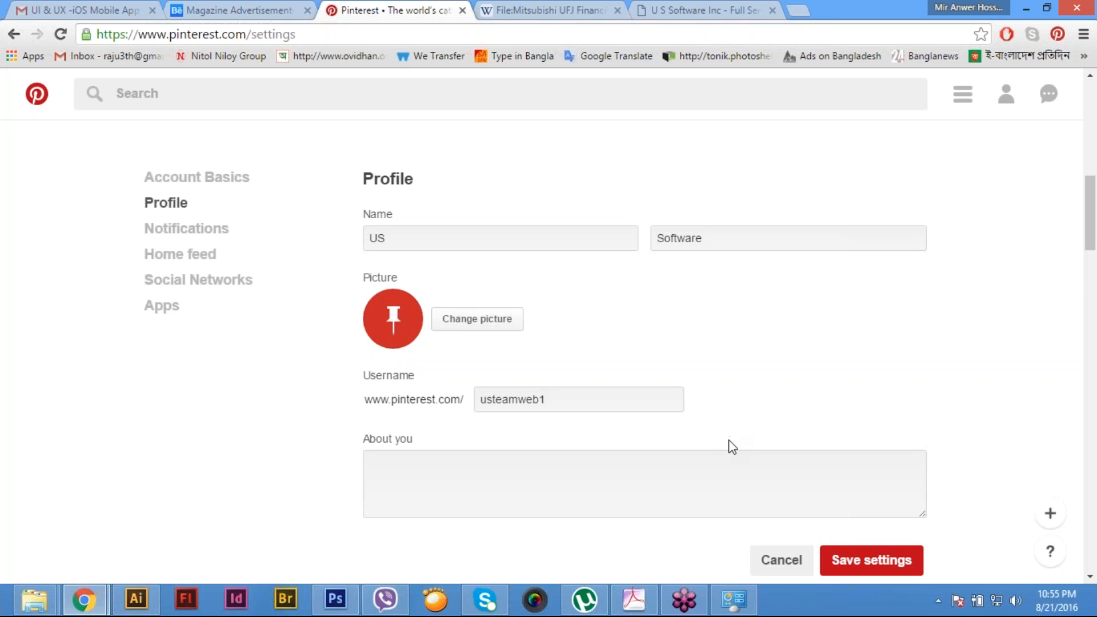
- Paste the company description into the About you field and remove the closing sentence "USSI is Microsoft certified Partner."
scroll(732, 446, "down", 1)
scroll(729, 445, "down", 3)
scroll(728, 445, "up", 3)
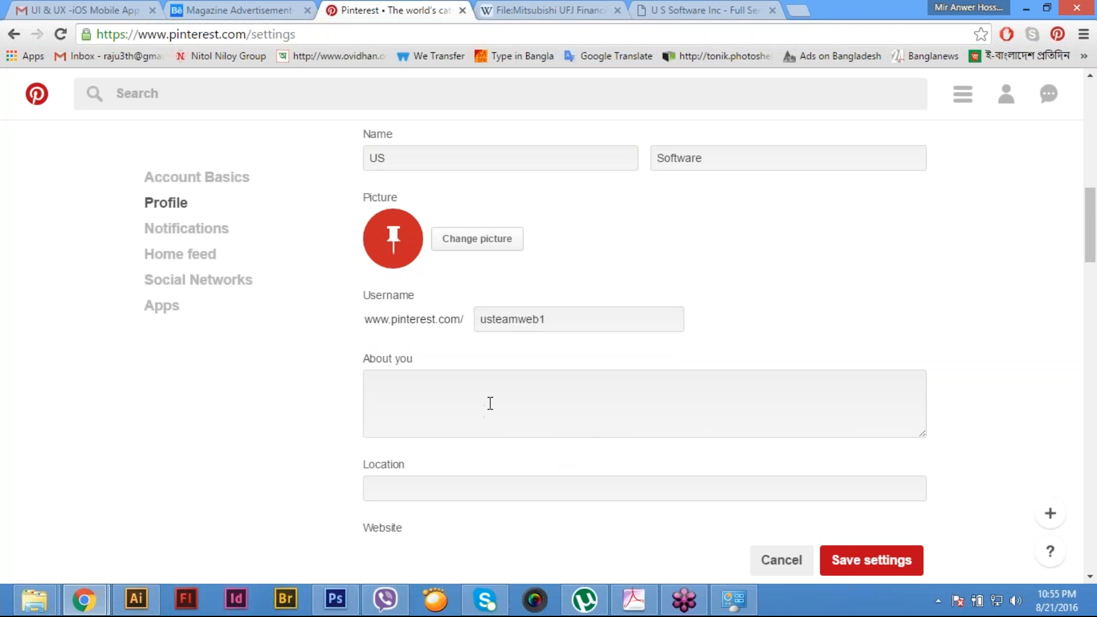
left_click(490, 403)
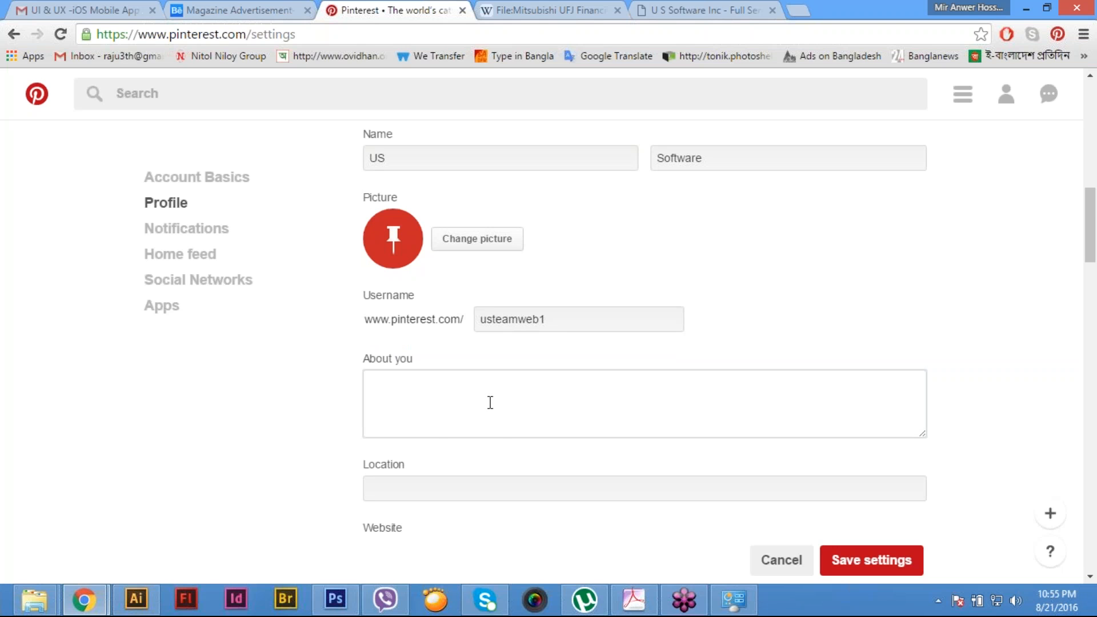
key("ctrl+v")
left_click_drag(556, 428, 322, 418)
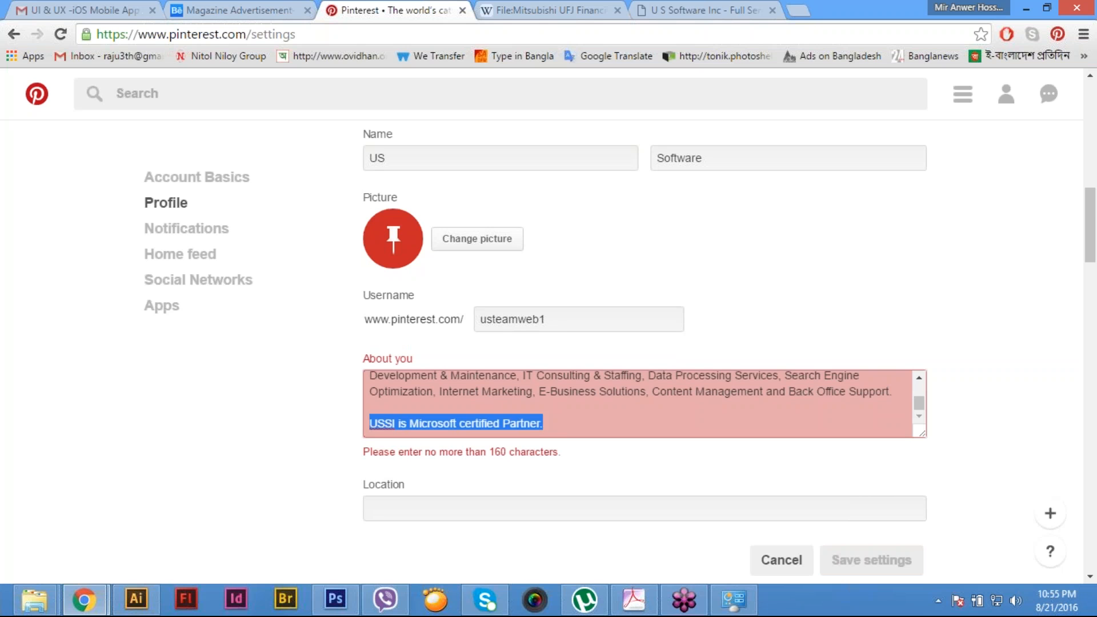
key("BackSpace")
- Shorten the About you text so it ends with "with a dedicated offshore facility in Bangladesh."
key("BackSpace")
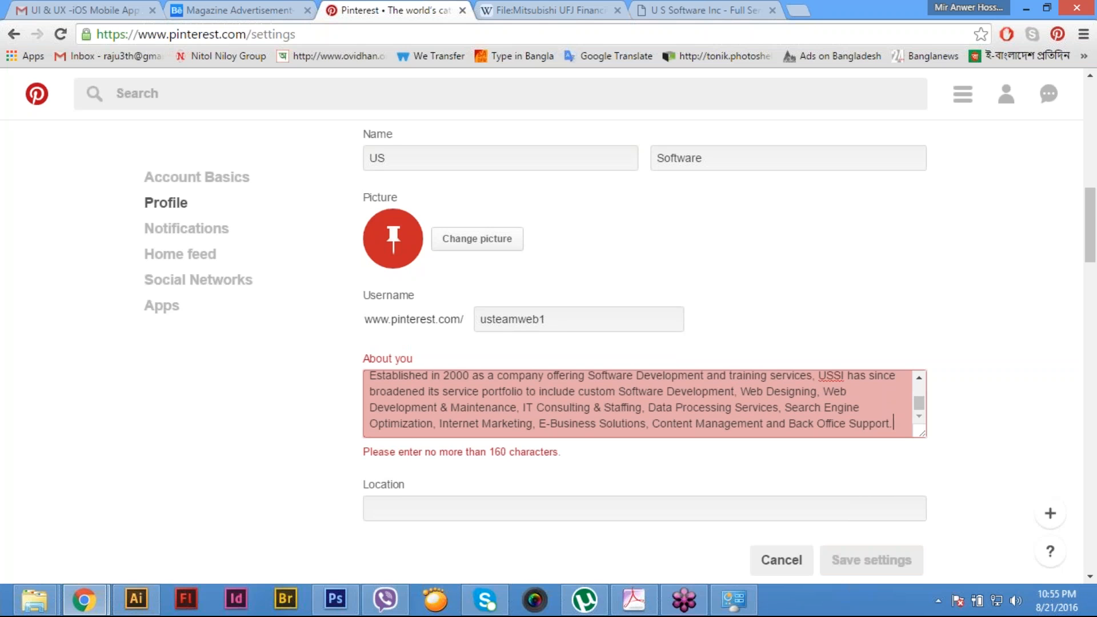
key("BackSpace")
key("BackSpace")
key("ctrl+a")
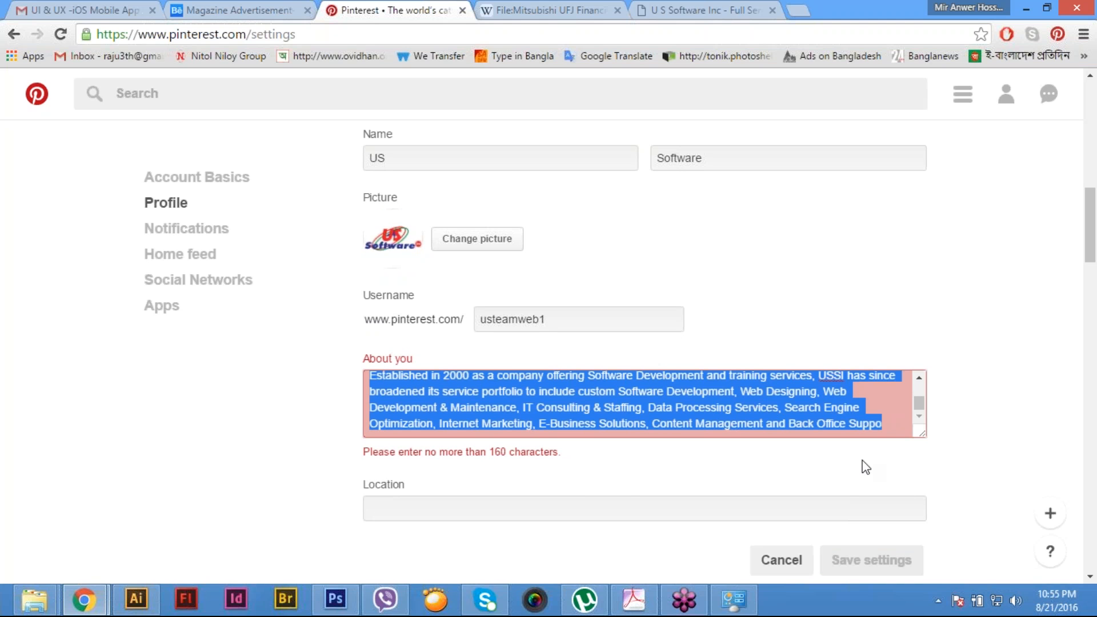
key("ctrl+v")
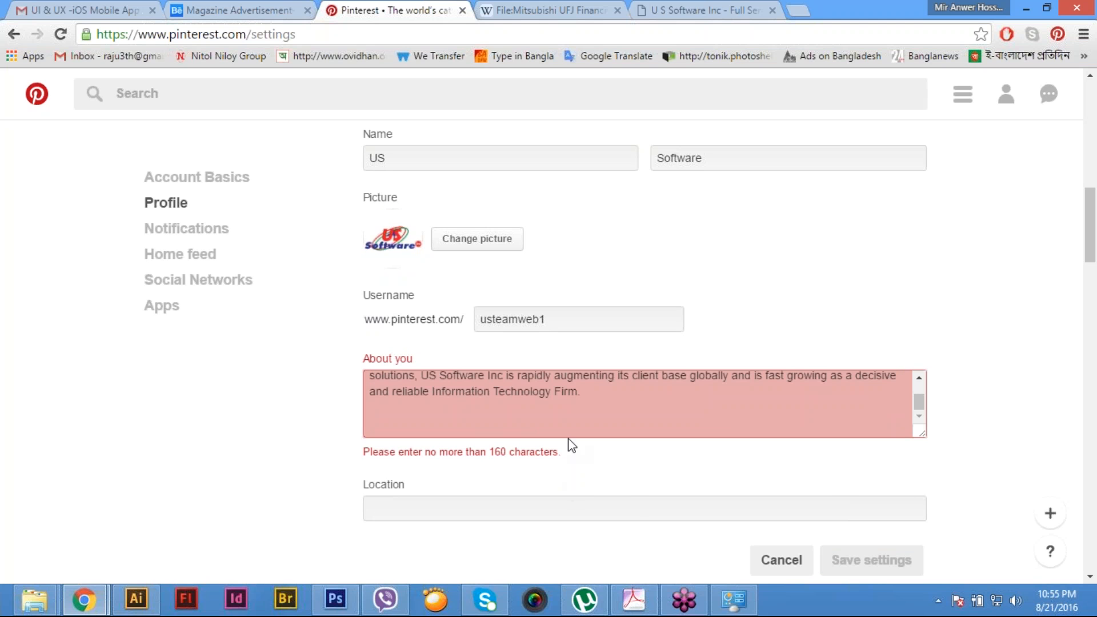
key("BackSpace")
key("BackSpace")
key("BackSpace")
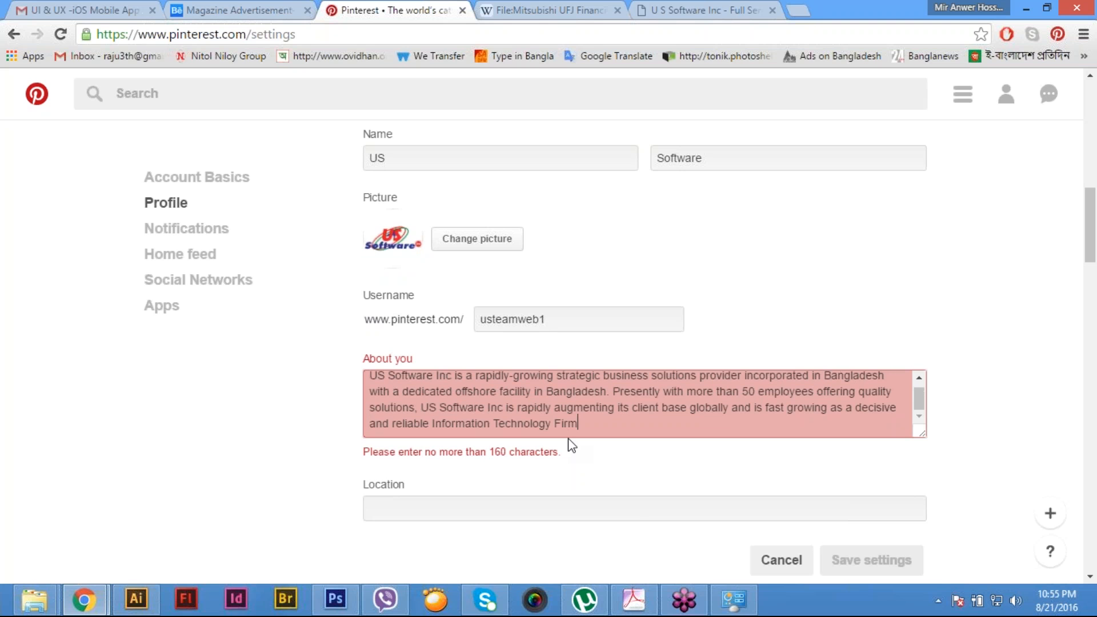
left_click(613, 391)
key("ctrl+shift+End")
key("Delete")
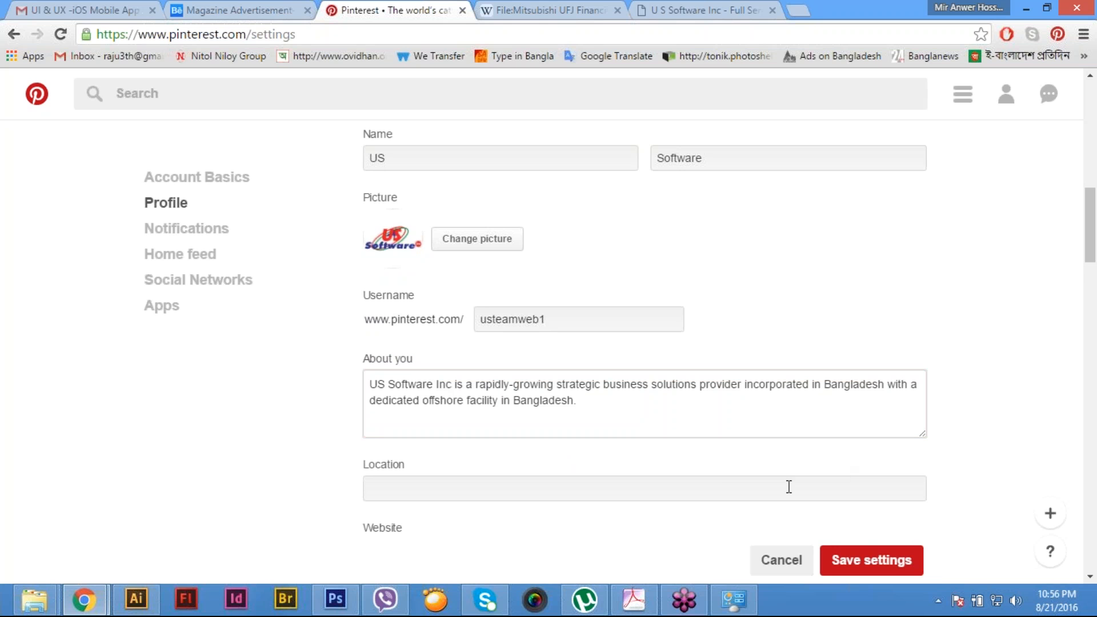
- Open the Contact page of the US Software Inc website and close the Wikipedia logo file page
scroll(721, 477, "down", 2)
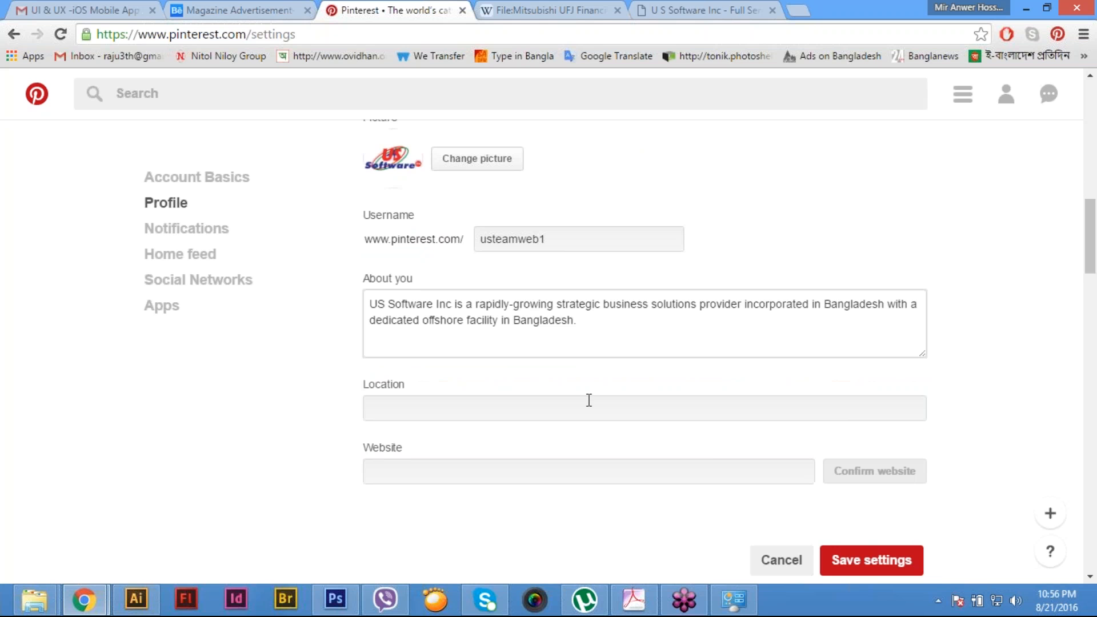
left_click(588, 403)
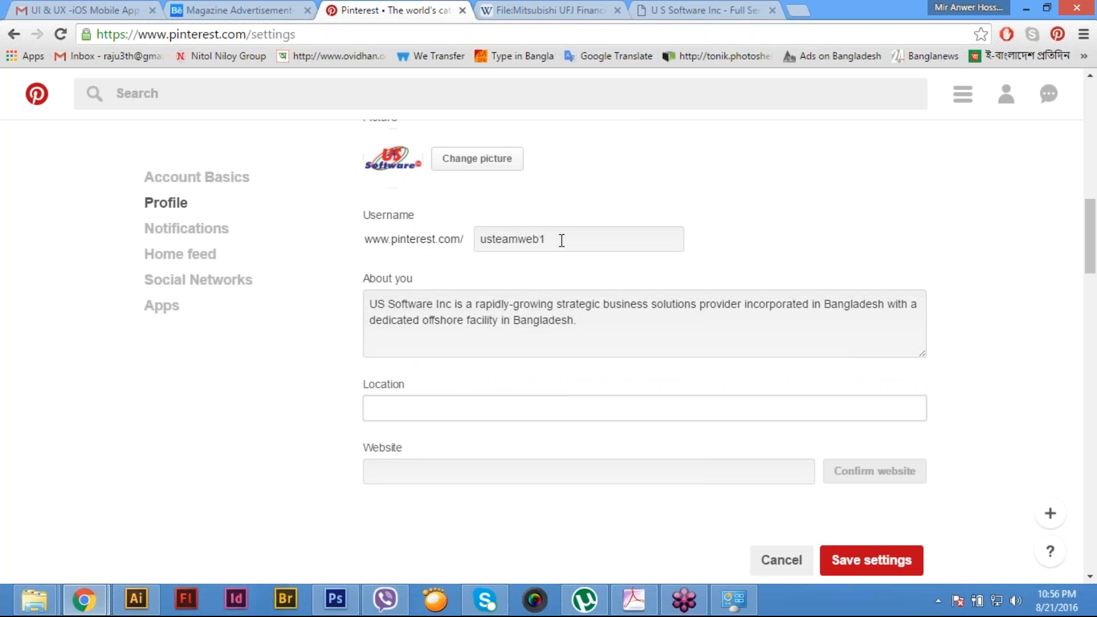
left_click(734, 13)
left_click(948, 168)
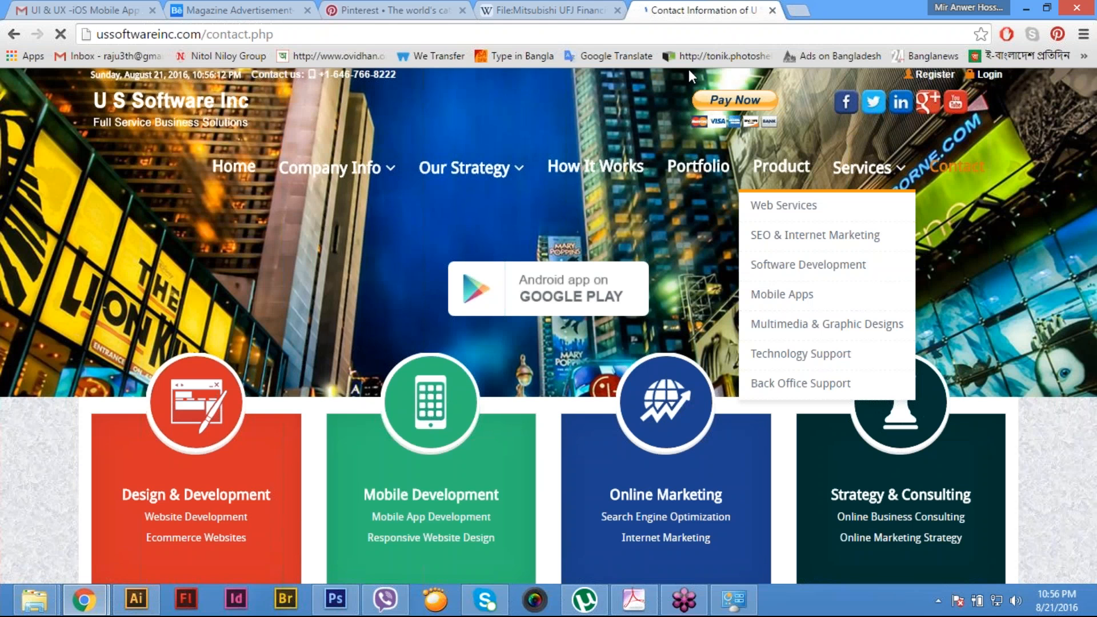
left_click(567, 10)
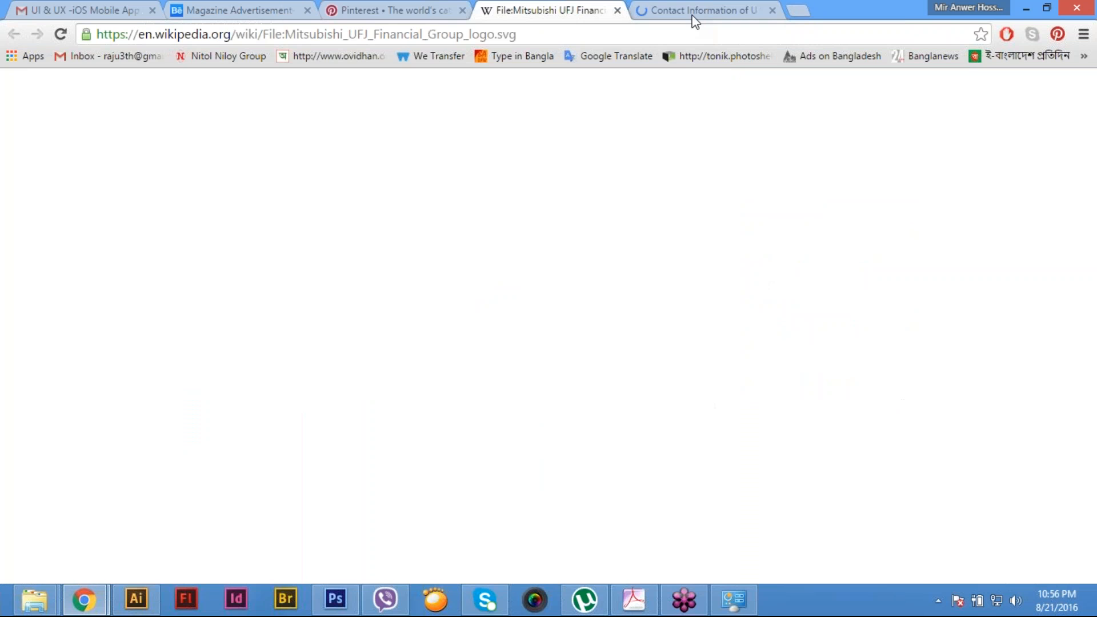
left_click(693, 8)
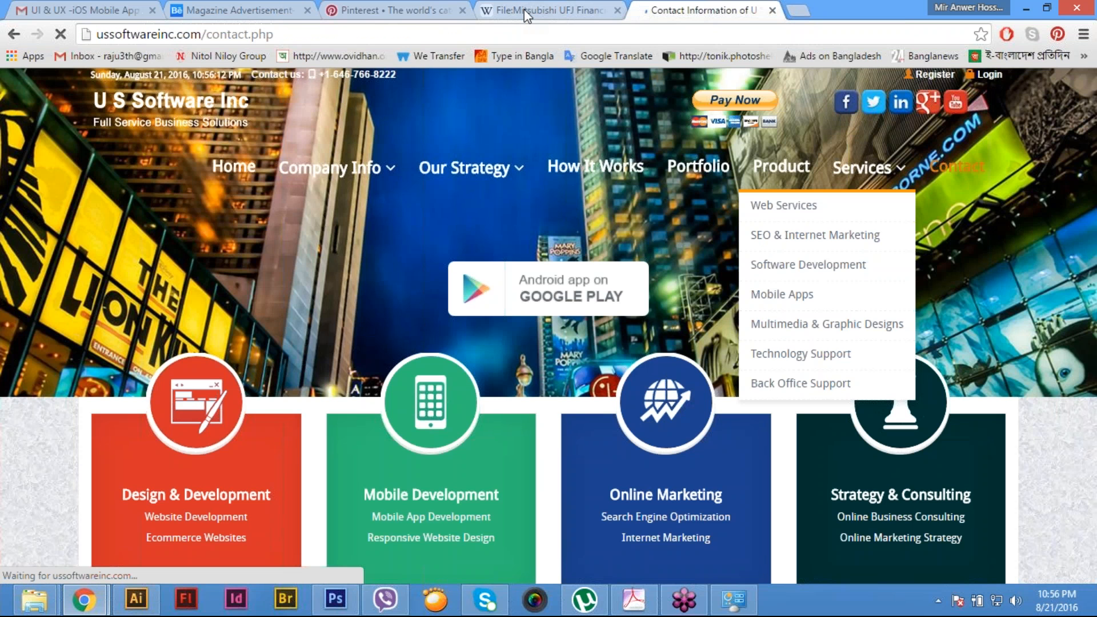
left_click(523, 9)
left_click(684, 6)
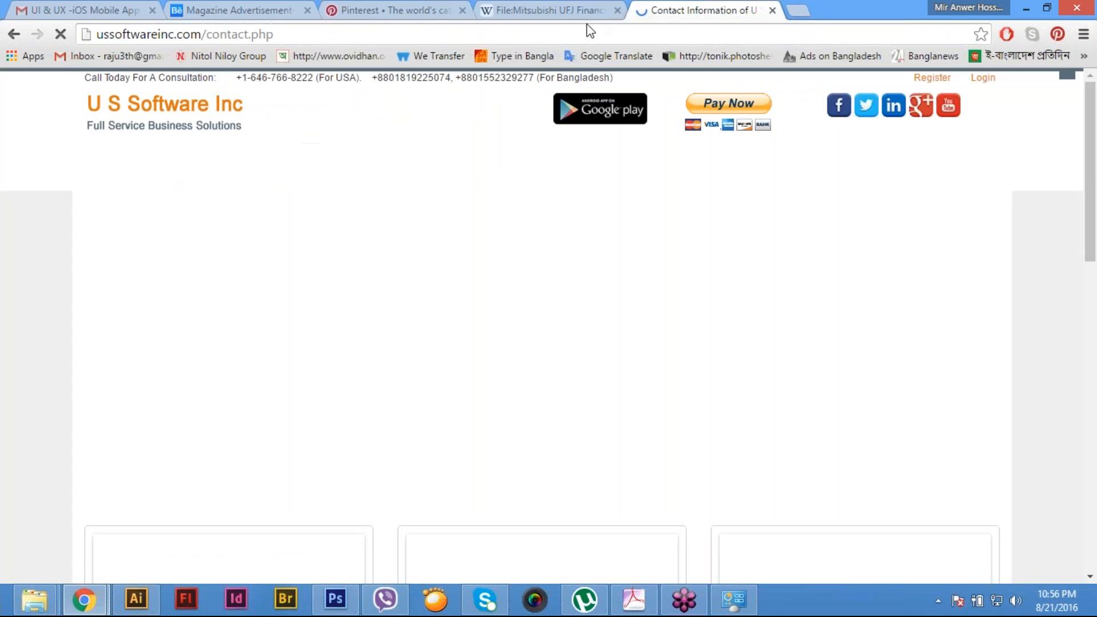
left_click(619, 10)
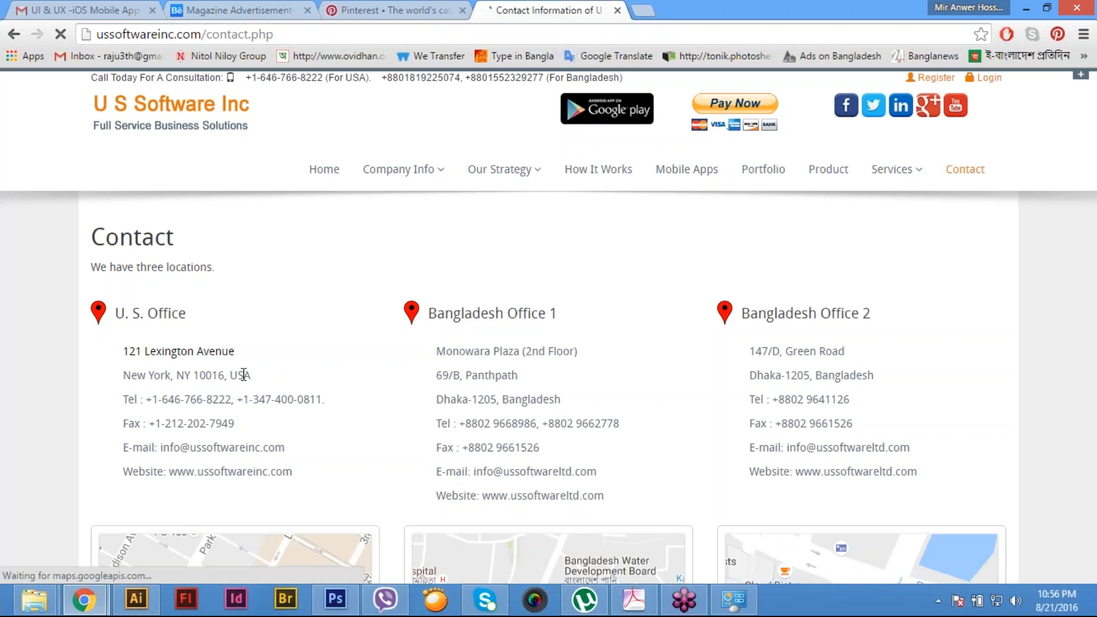
- Copy the U. S. Office address from the Contact page into the Location field of the Pinterest profile settings
left_click_drag(123, 352, 256, 375)
key("ctrl+c")
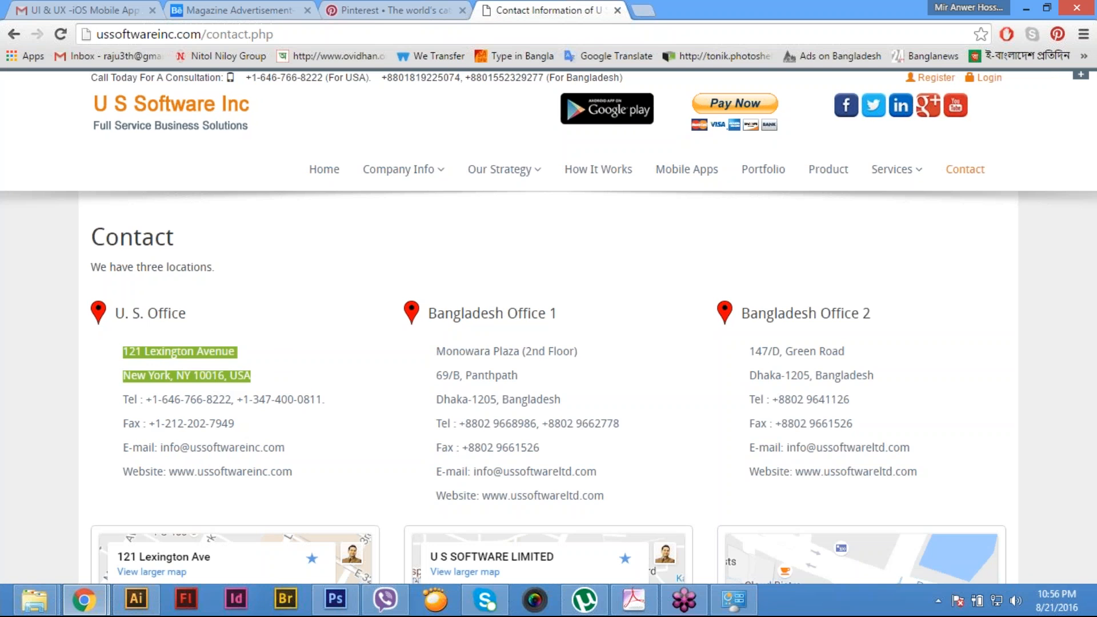
left_click(400, 9)
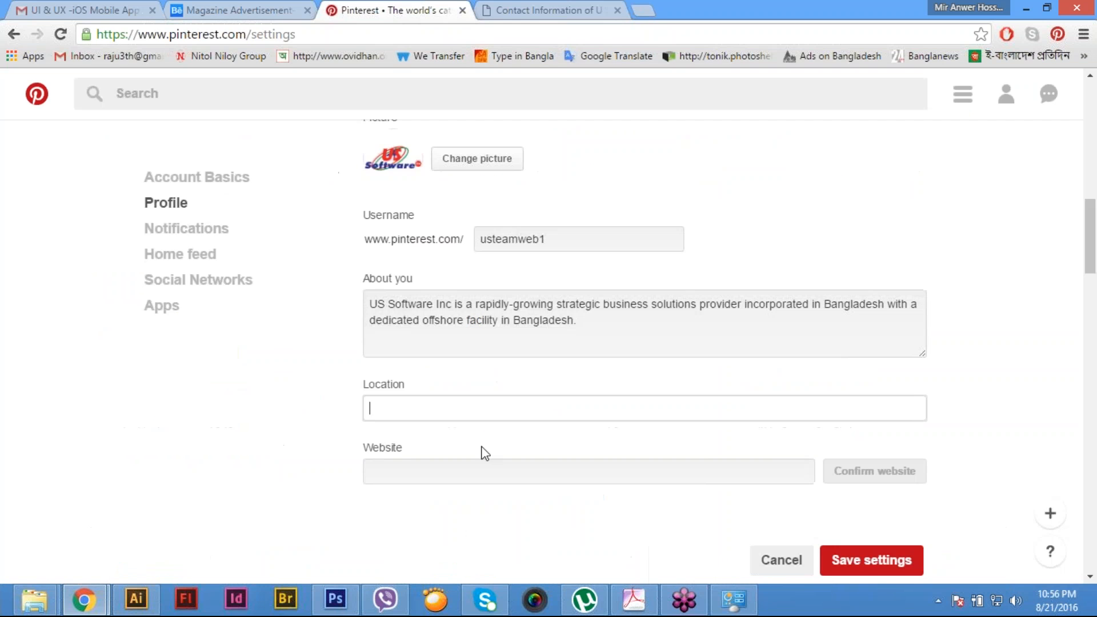
key("ctrl+v")
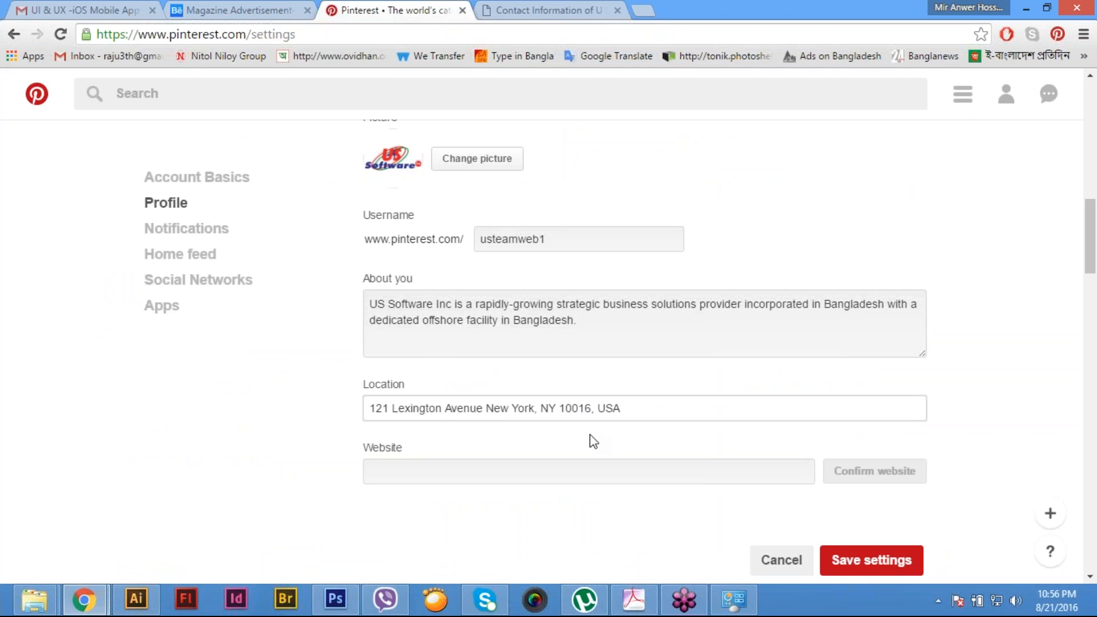
- Enter ussoftwareinc.com as the website in the Pinterest profile settings
left_click(487, 473)
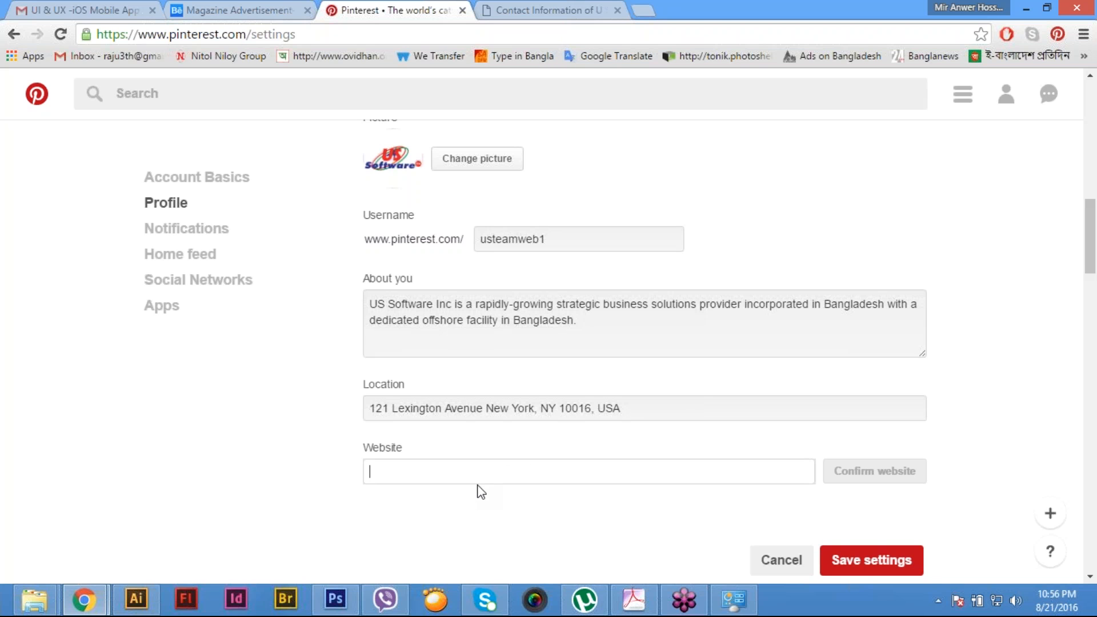
type("us")
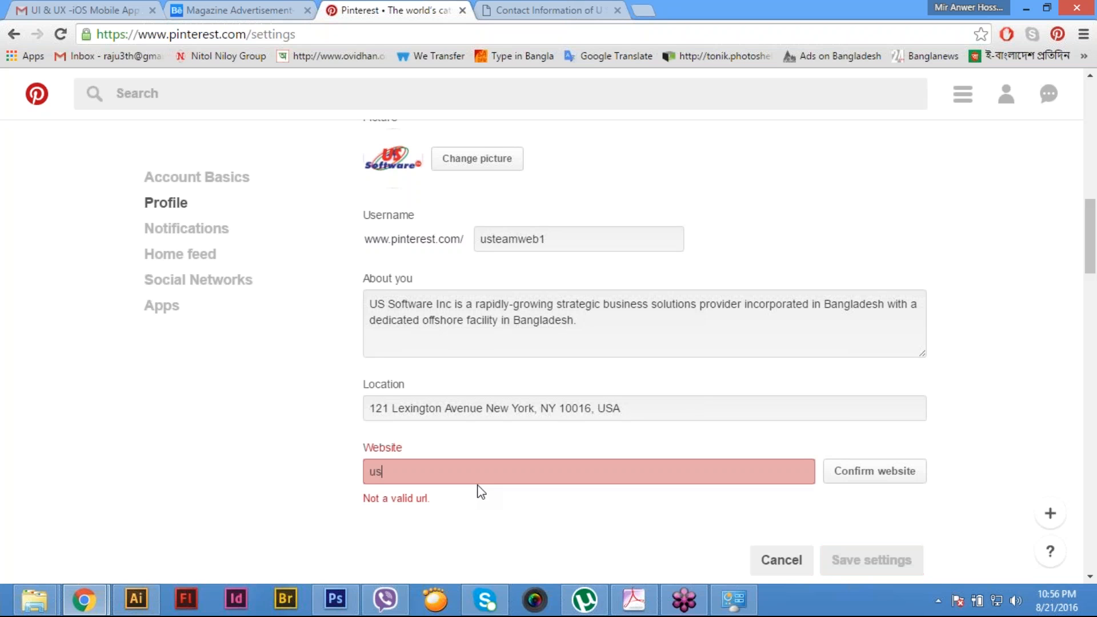
type("softwareinc.com")
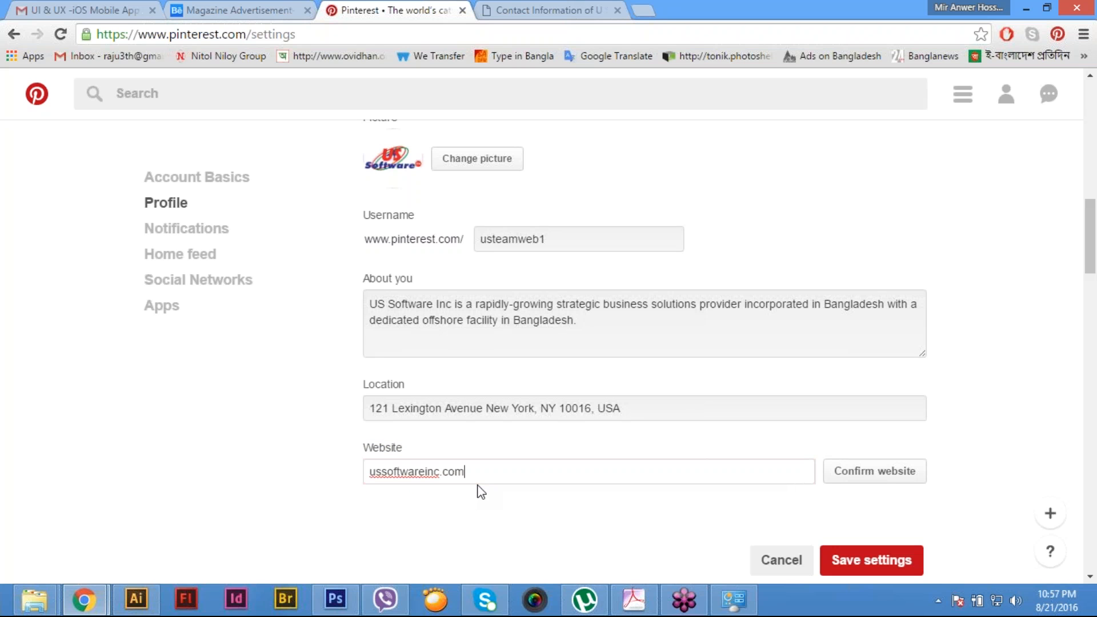
- Try to confirm the website ussoftwareinc.com for the Pinterest profile and dismiss the message
left_click(893, 475)
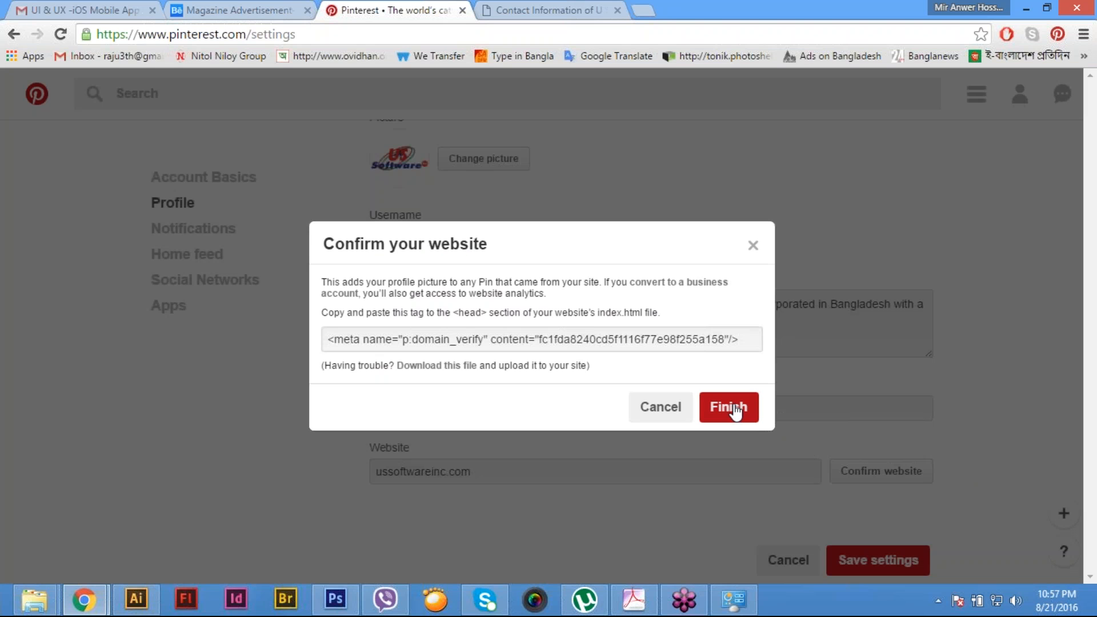
left_click(734, 409)
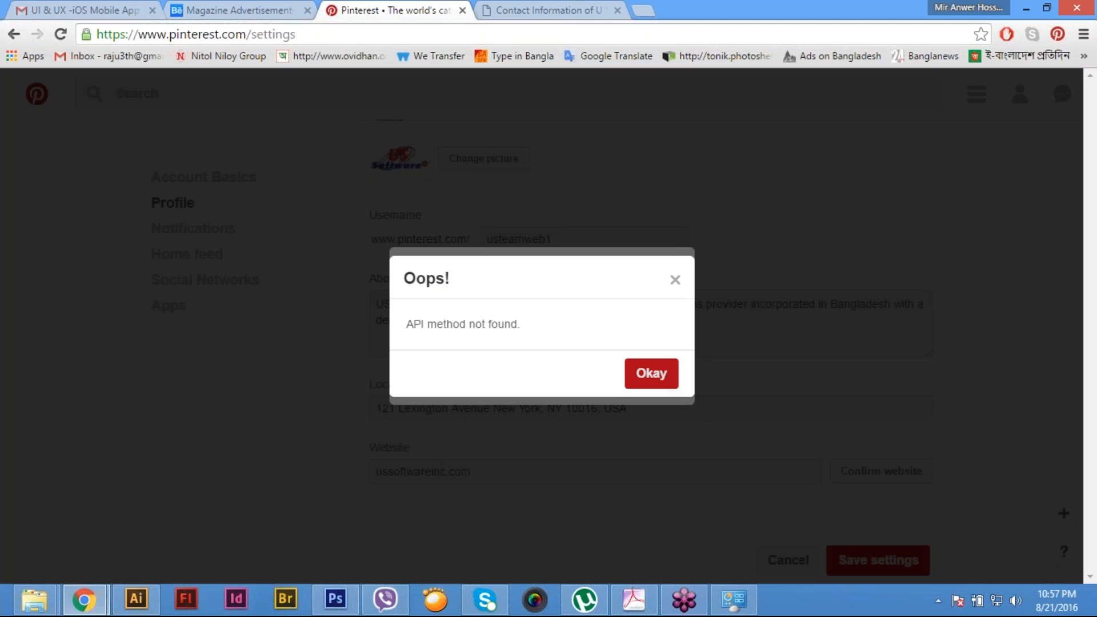
left_click(658, 375)
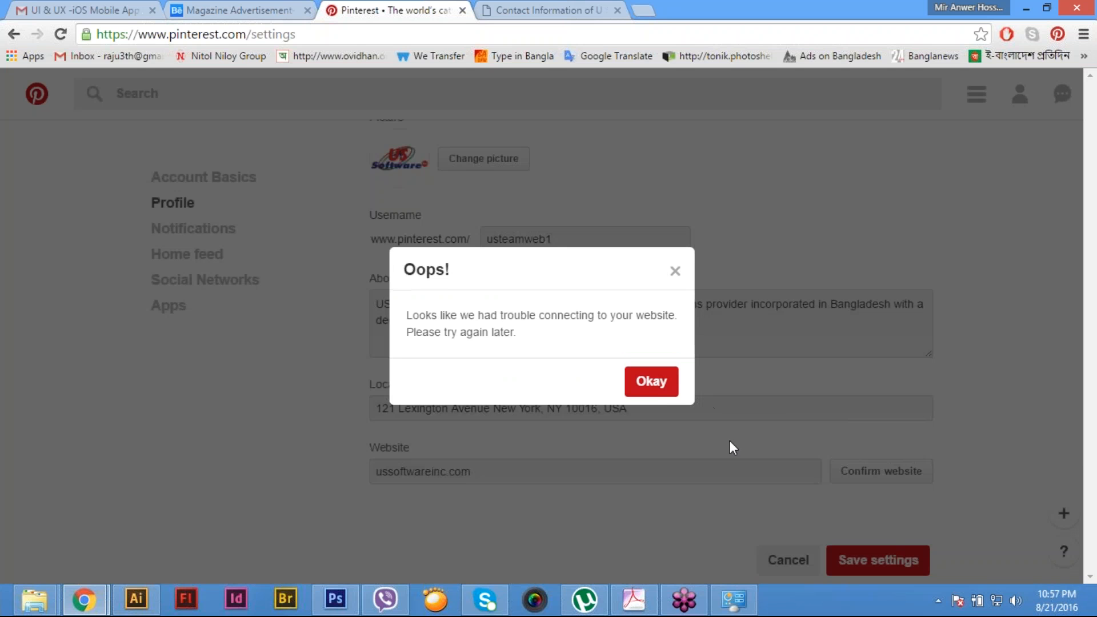
left_click(657, 384)
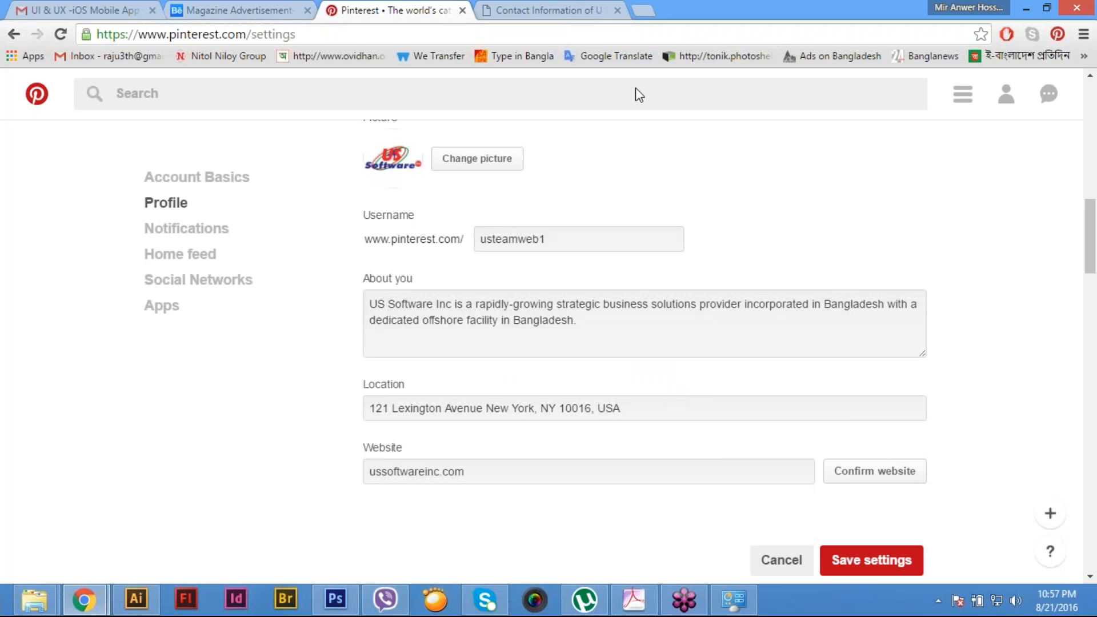
left_click(578, 9)
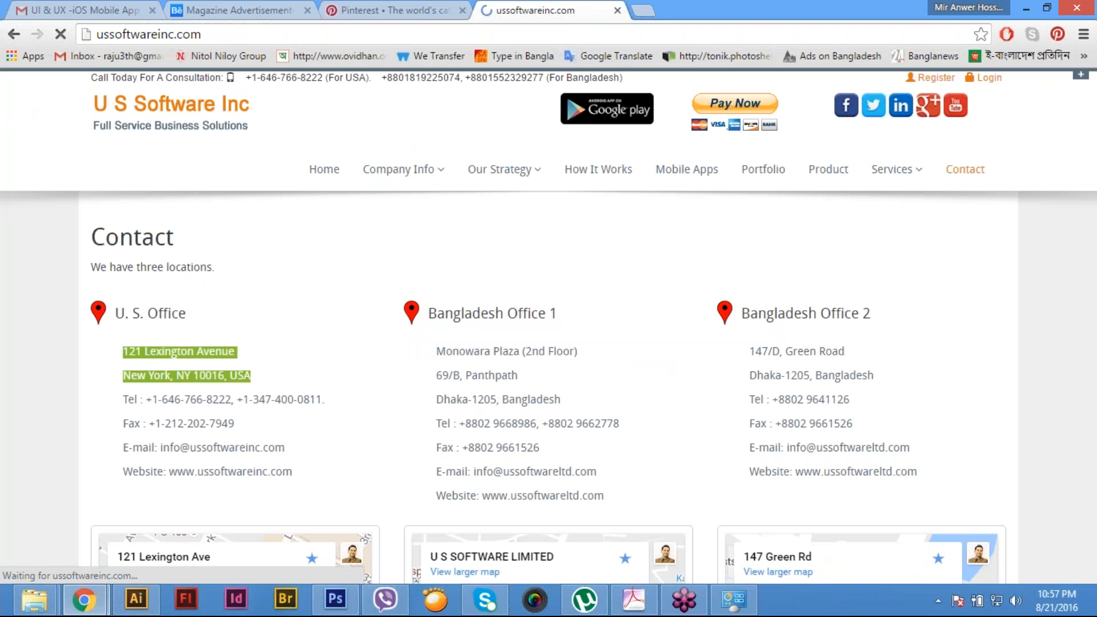
left_click_drag(203, 35, 86, 35)
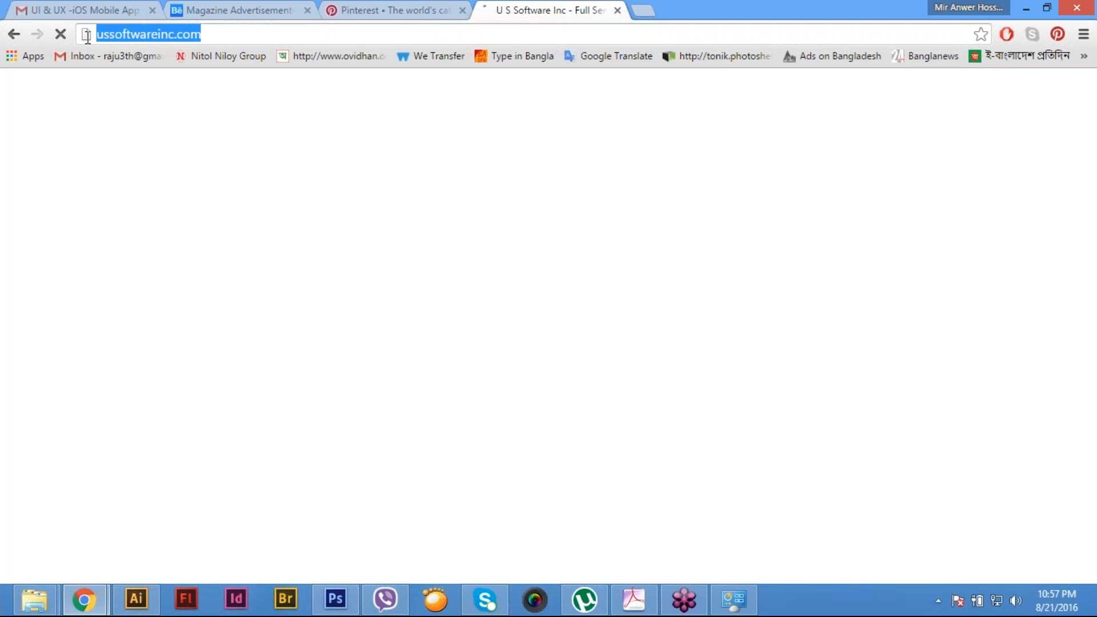
key("ctrl+shift+Tab")
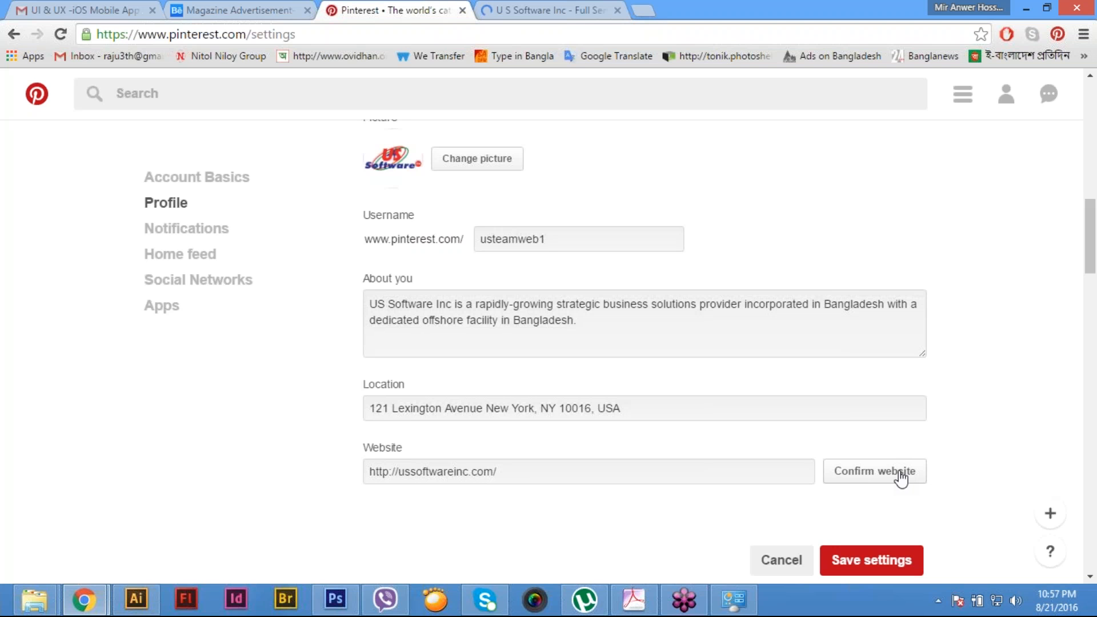
left_click(901, 479)
left_click(716, 417)
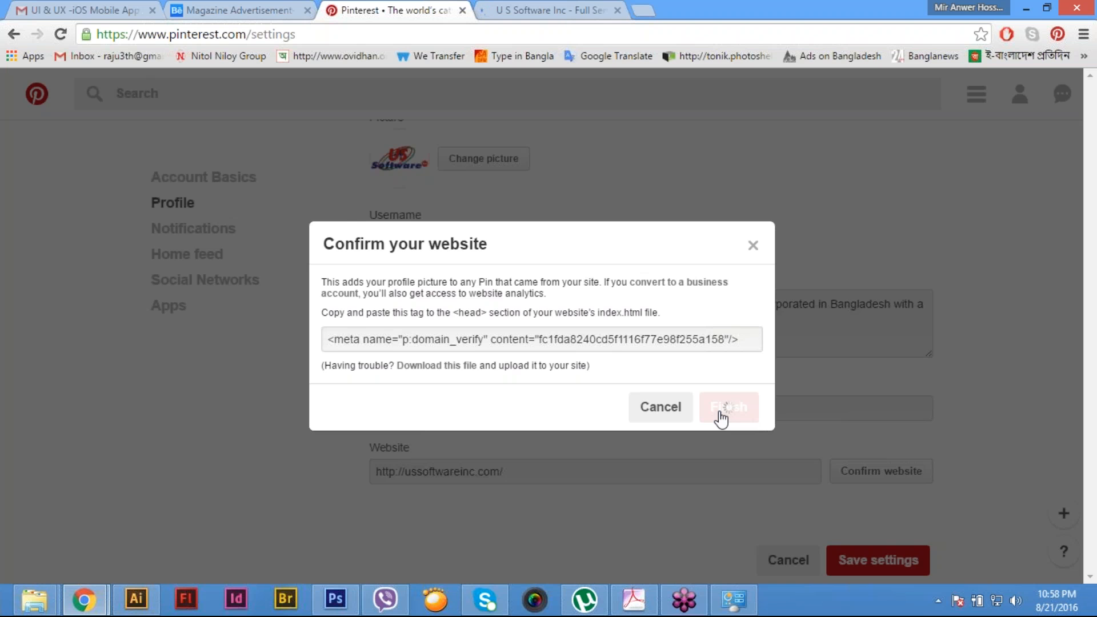
left_click(754, 245)
- Save the Pinterest profile settings and look over the company's profile page and its boards
left_click(878, 563)
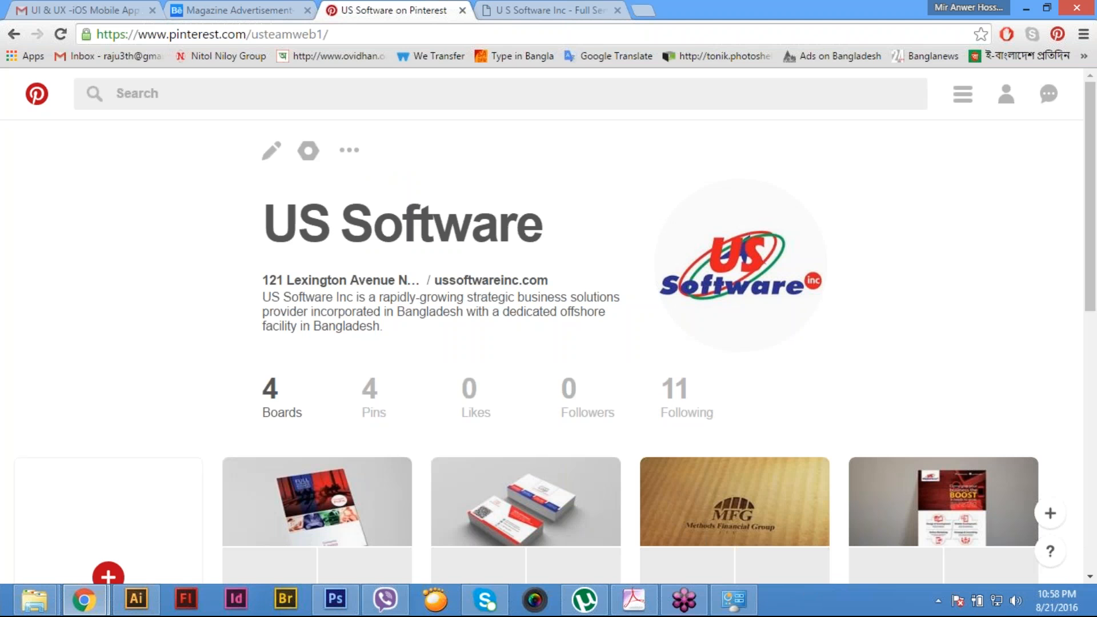
scroll(874, 448, "down", 3)
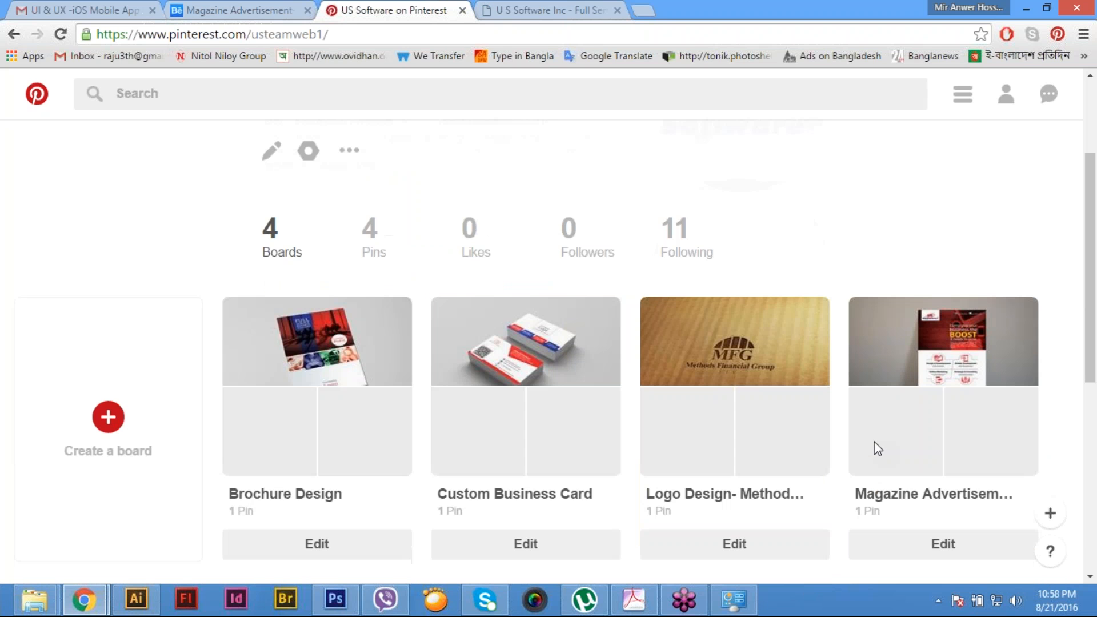
scroll(874, 448, "down", 5)
scroll(874, 448, "up", 8)
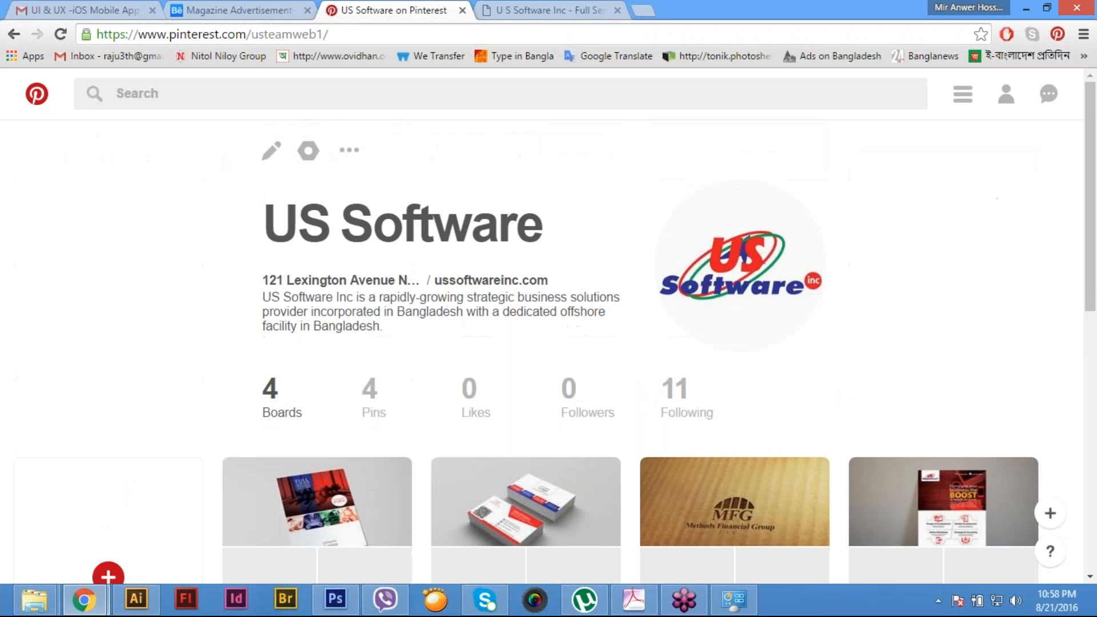
- Return to the Magazine Advertisement project on Behance and review its description text
left_click(229, 7)
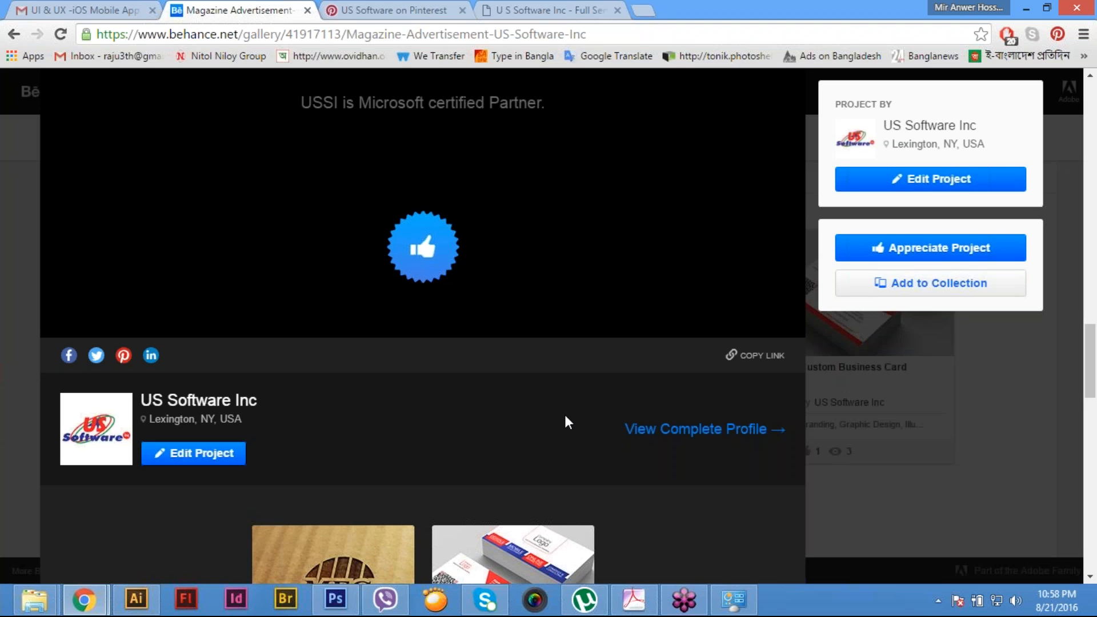
scroll(566, 418, "up", 4)
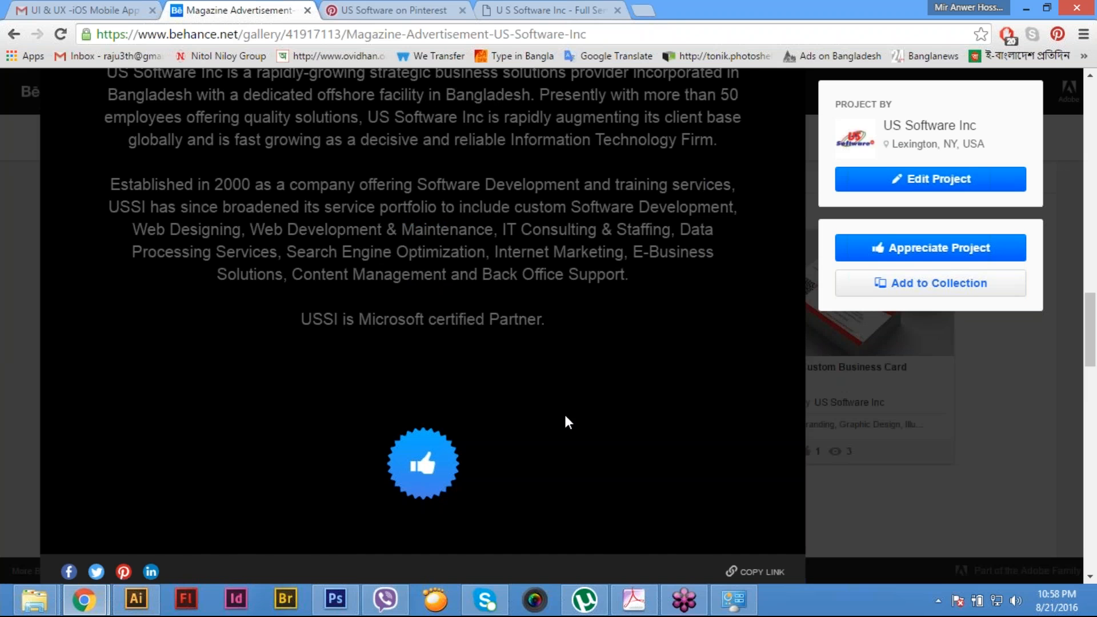
scroll(565, 421, "up", 8)
scroll(566, 422, "down", 12)
scroll(566, 421, "up", 6)
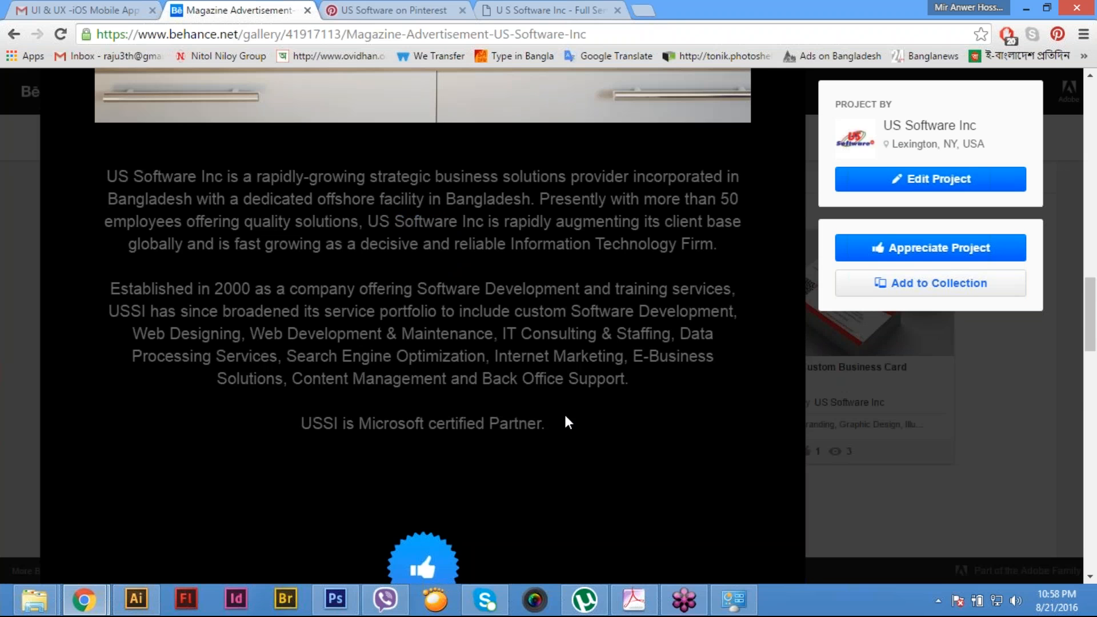
- Examine the Magazine Advertisement project page from its sharing links up to its artwork, and close the project to return to the Behance profile
scroll(568, 422, "down", 6)
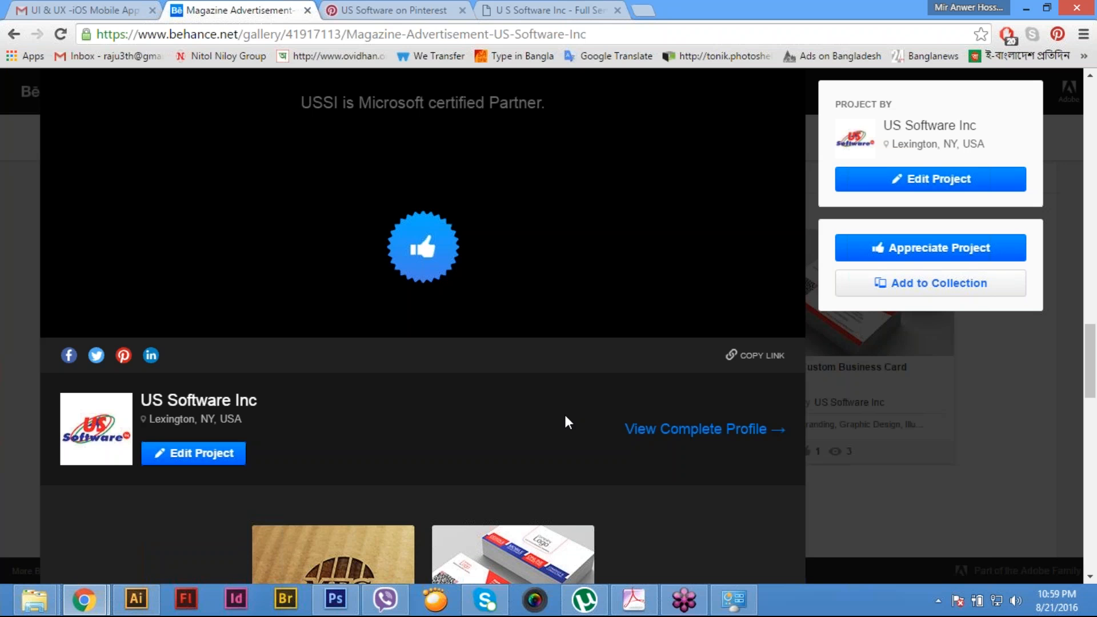
scroll(568, 422, "up", 6)
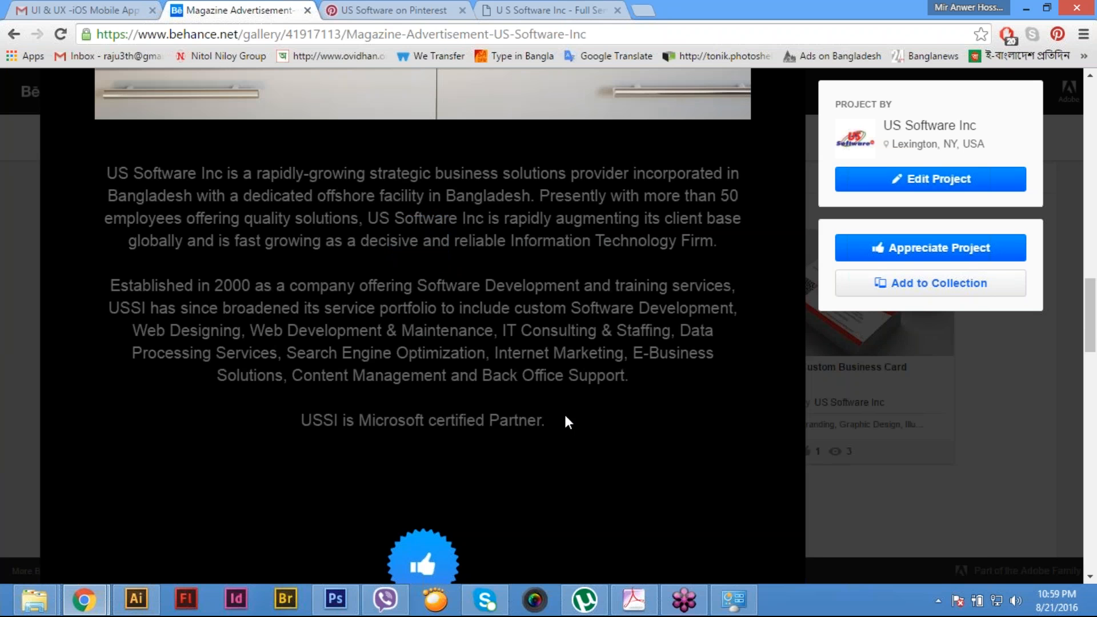
scroll(566, 420, "up", 3)
scroll(566, 420, "down", 3)
scroll(565, 416, "down", 4)
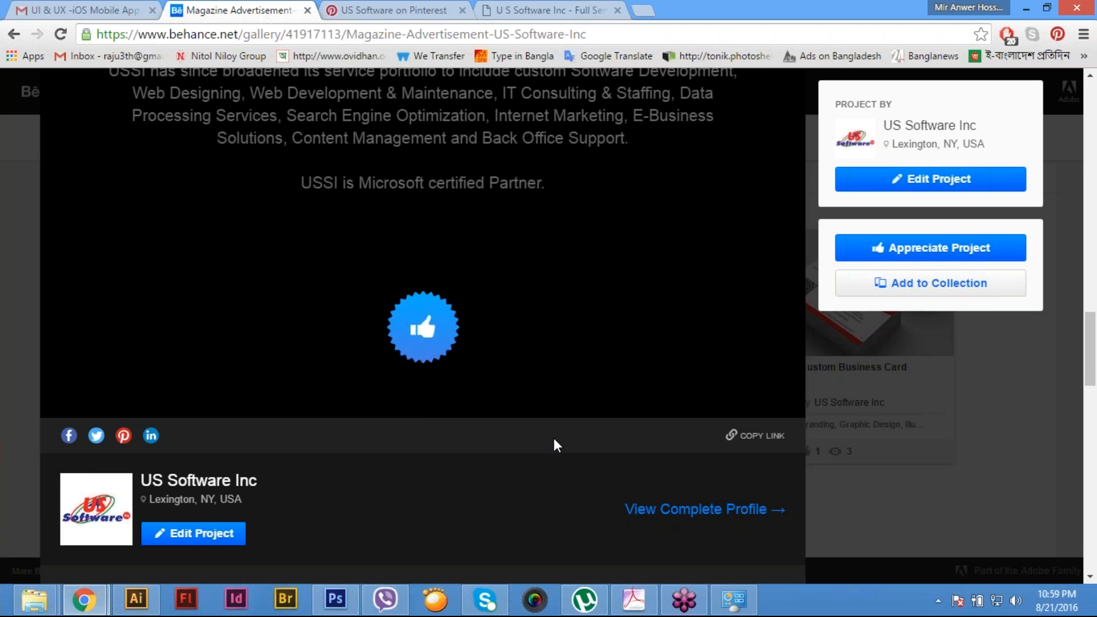
scroll(553, 438, "up", 6)
scroll(554, 437, "up", 15)
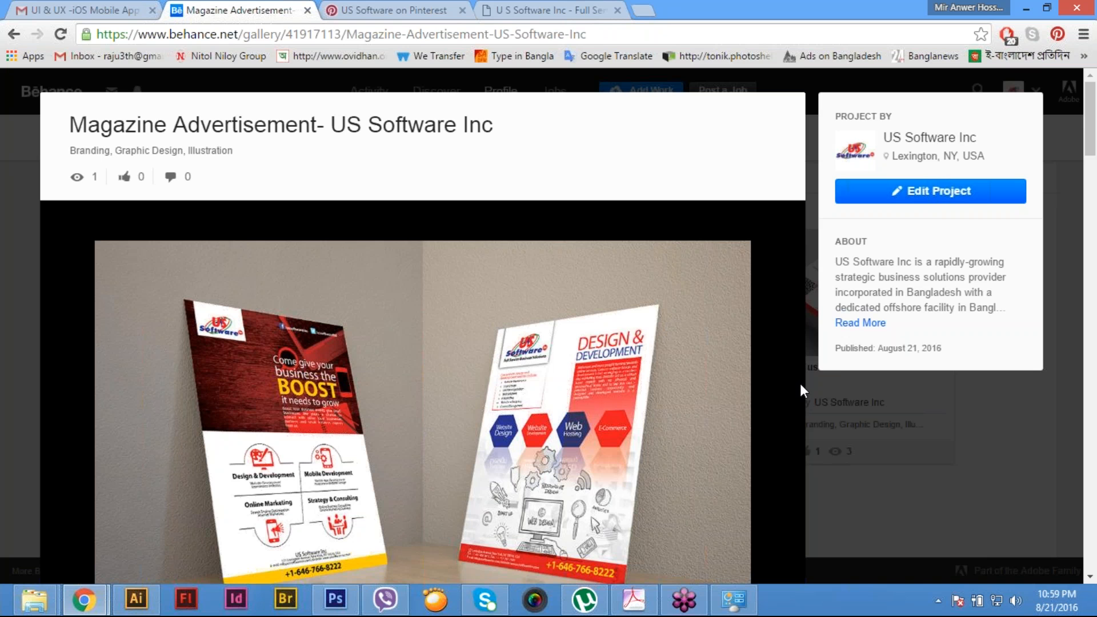
scroll(800, 390, "down", 1)
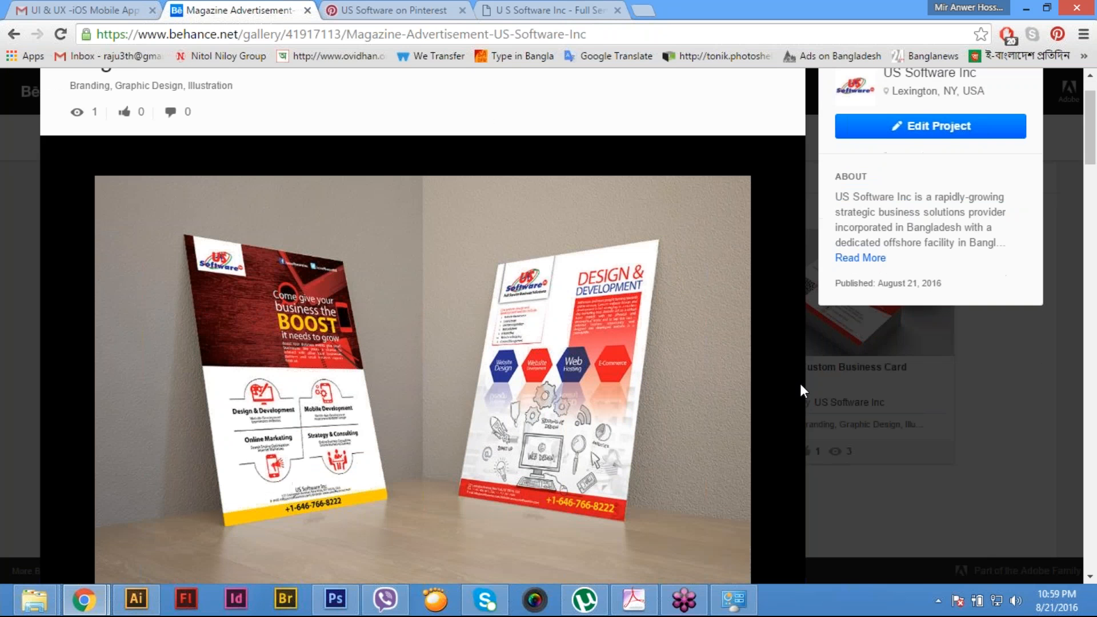
scroll(800, 390, "up", 1)
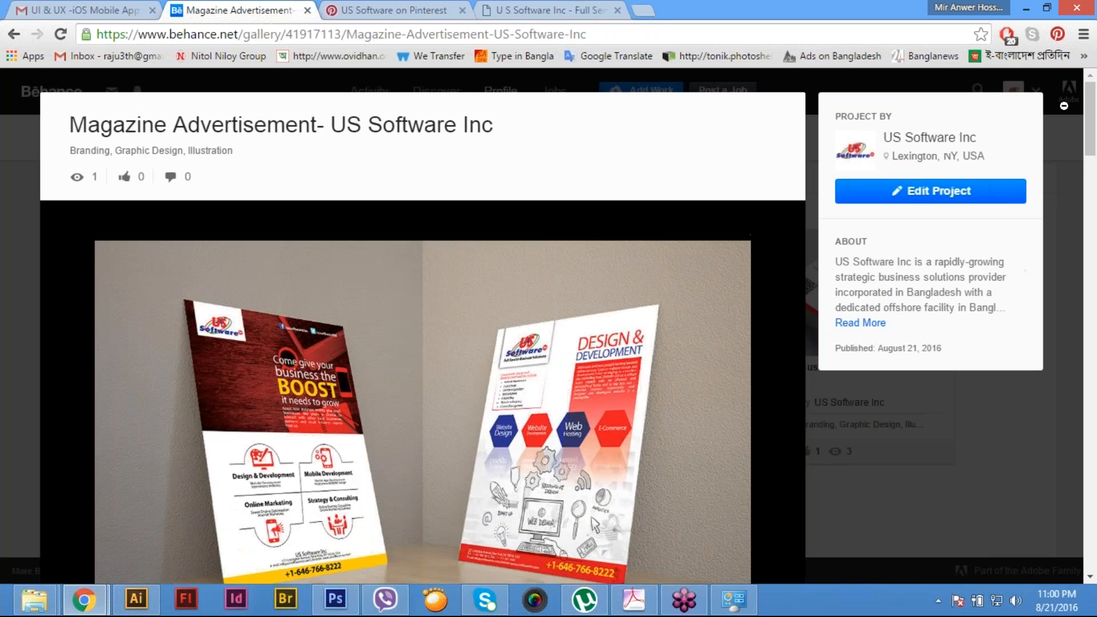
left_click(1064, 106)
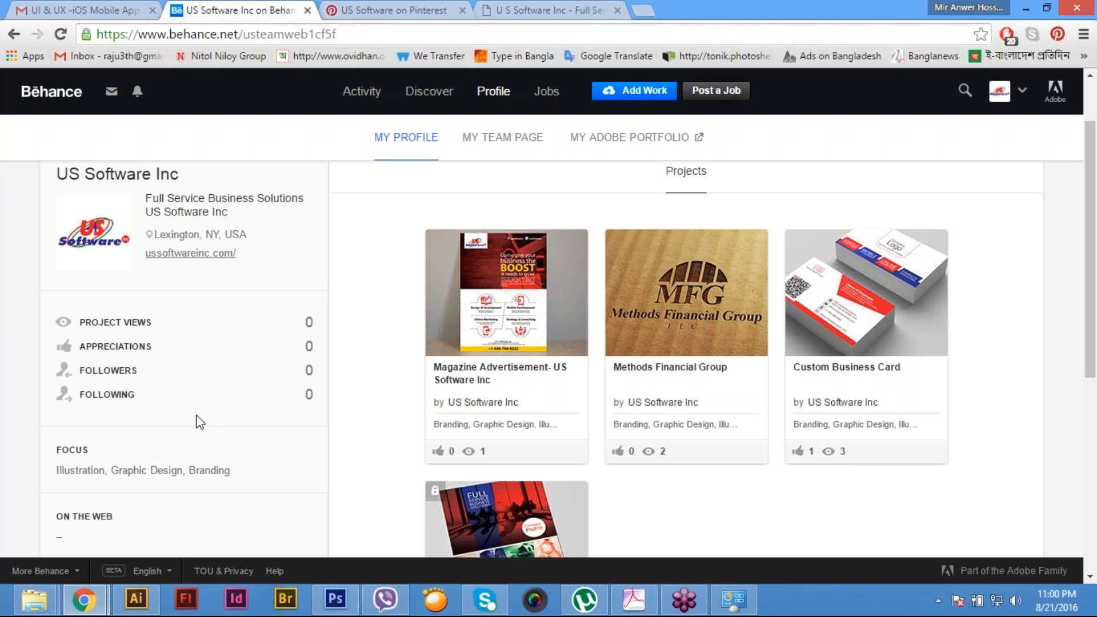
mouse_move(3, 551)
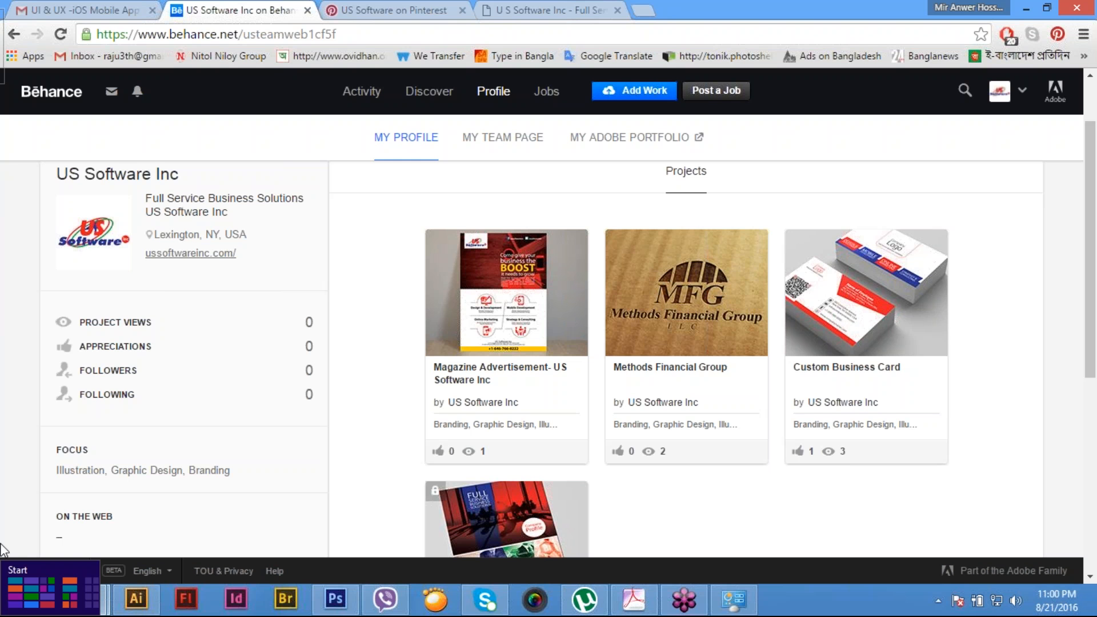